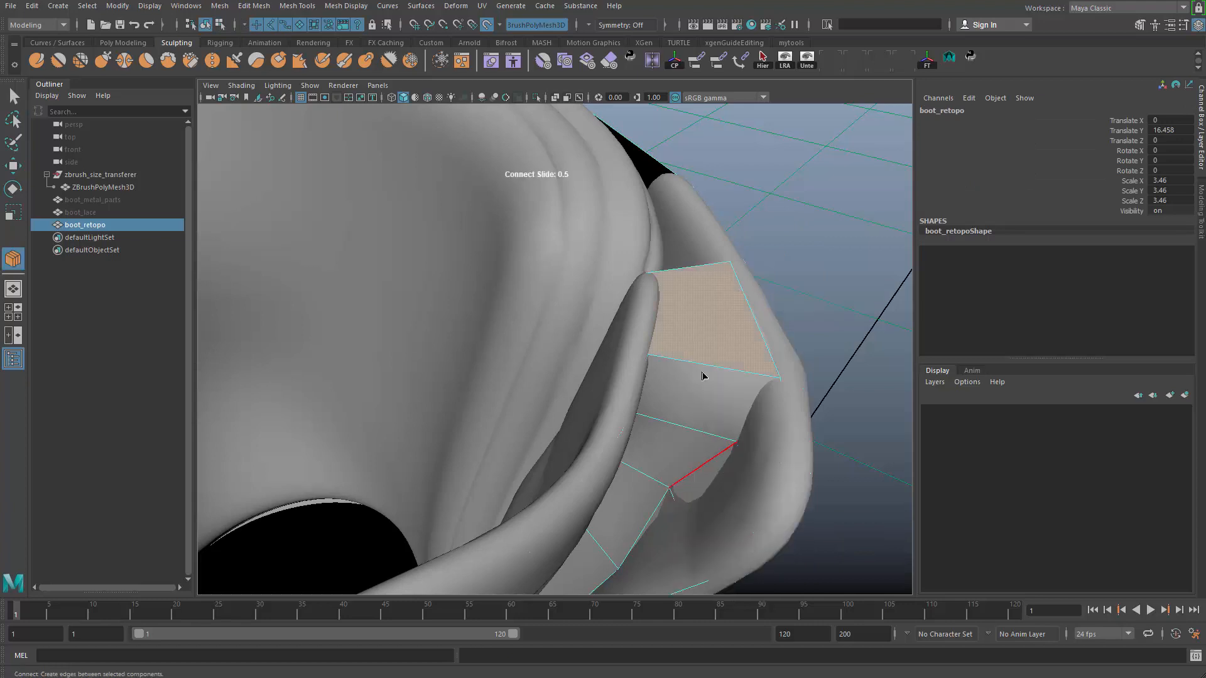
Leave the Connect tool and activate Quad Draw on the boot_retopo mesh
alt+drag(705, 377, 604, 296)
key(q)
click(762, 229)
click(628, 312)
shift+right_drag(635, 306, 636, 583)
Place guide points on the collar beside the lapel and fill new quads from the existing border edges
alt+middle_drag(616, 314, 577, 405)
mouse_move(577, 405)
alt+mouse_down()
mouse_move(530, 382)
mouse_move(559, 352)
alt+mouse_up()
click(564, 310)
shift+click(549, 355)
alt+middle_drag(669, 251, 591, 355)
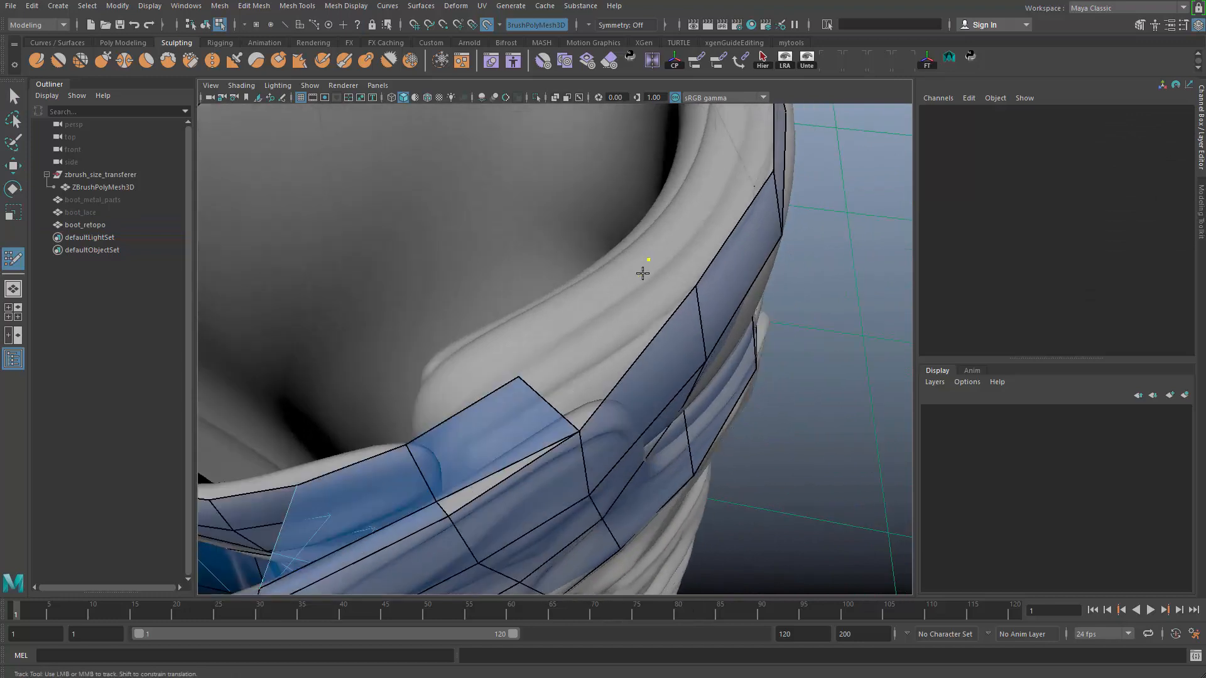
shift+click(630, 343)
Shift the vertices in the uppermost rows of the front tongue sideways to even out its quads
alt+drag(637, 300, 694, 328)
alt+right_drag(694, 328, 561, 400)
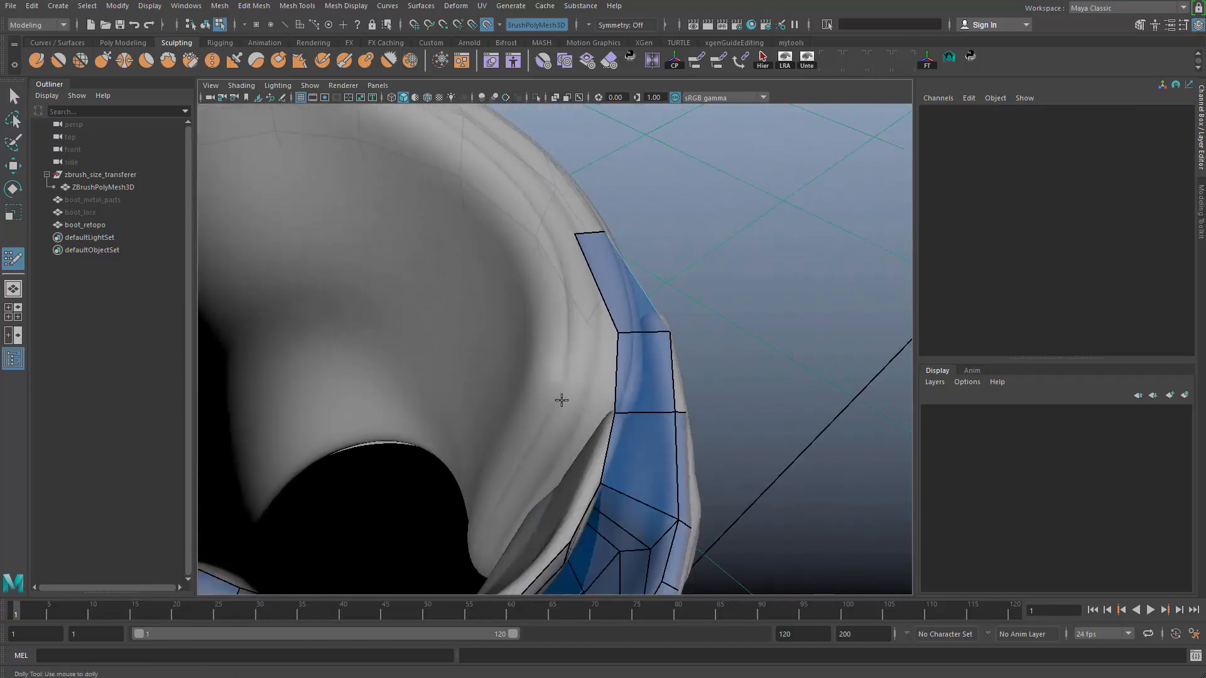
alt+drag(561, 400, 482, 371)
alt+right_drag(482, 371, 585, 375)
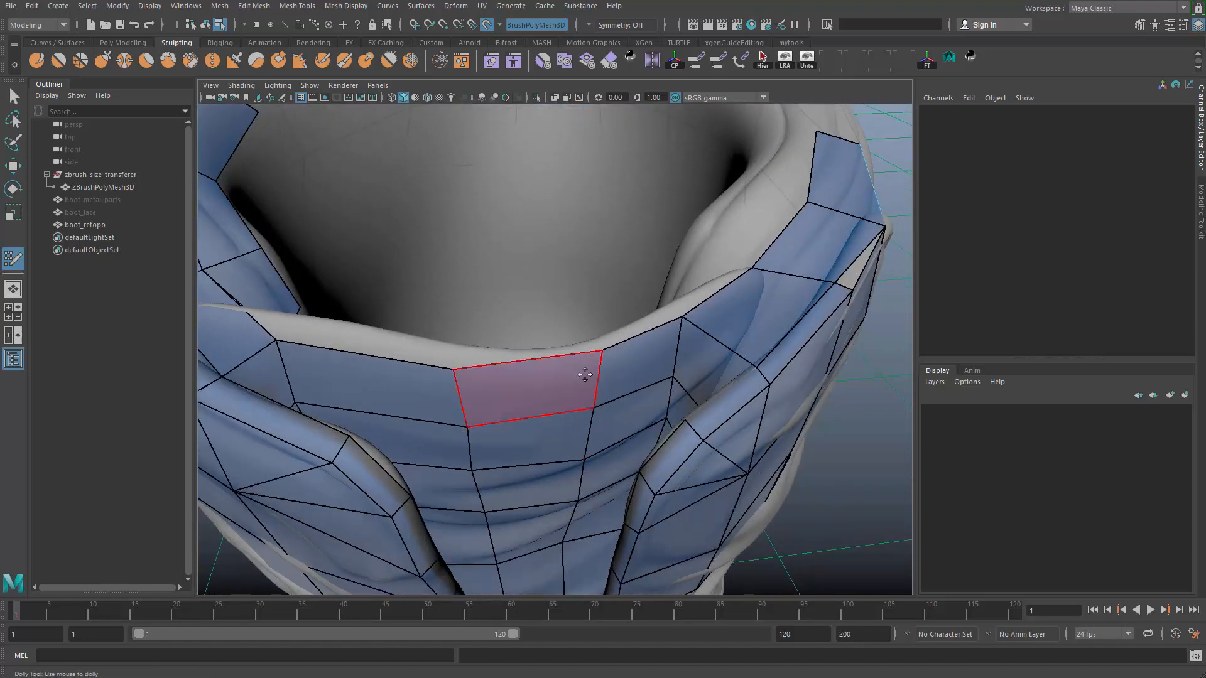
drag(441, 373, 434, 374)
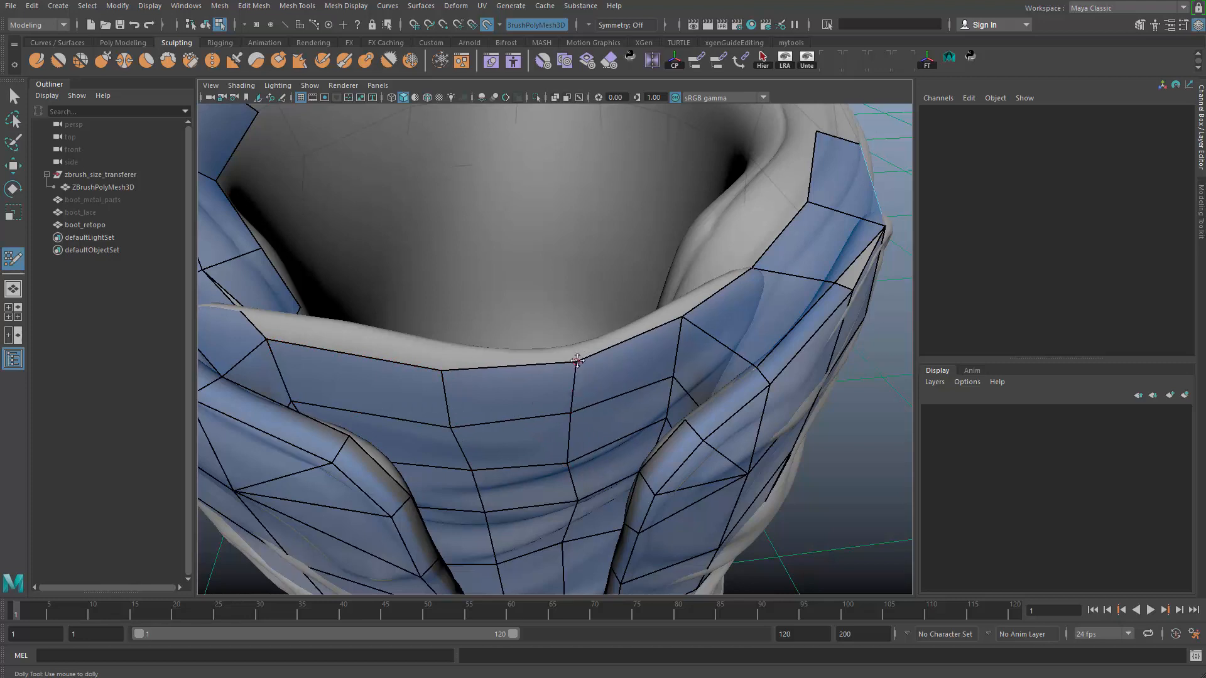
Examine the retopology flow down the front tongue between the two lapels
alt+drag(436, 384, 524, 377)
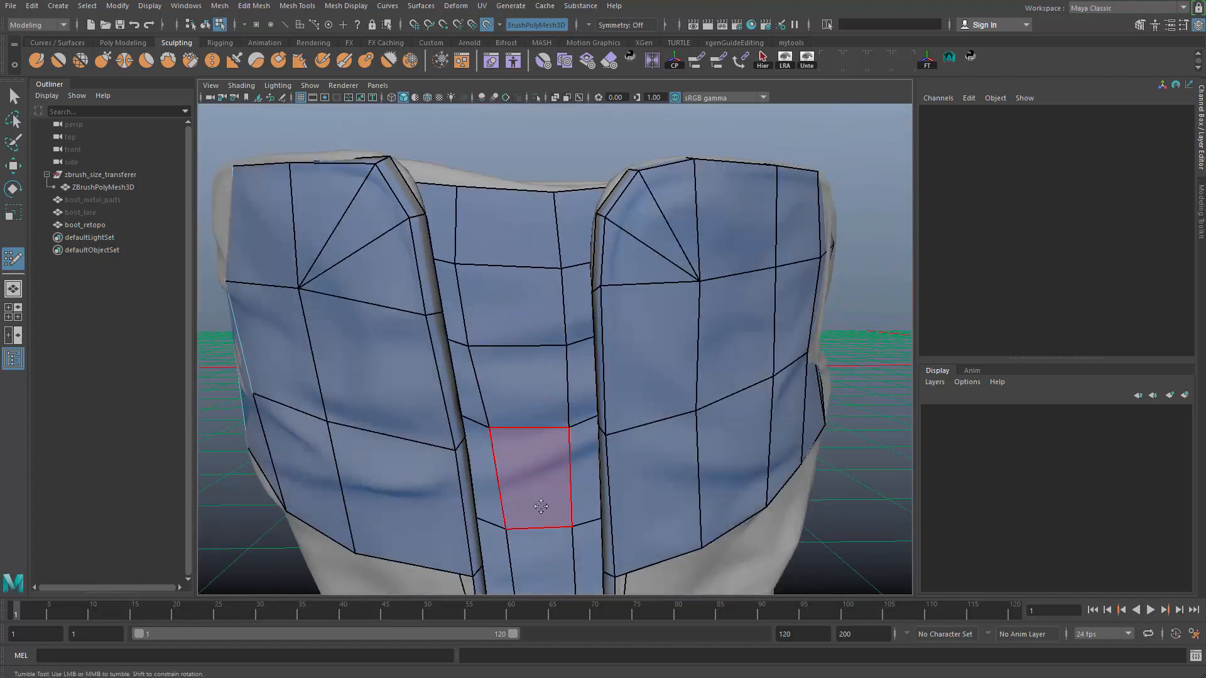
alt+middle_drag(540, 506, 532, 375)
alt+middle_drag(546, 581, 537, 367)
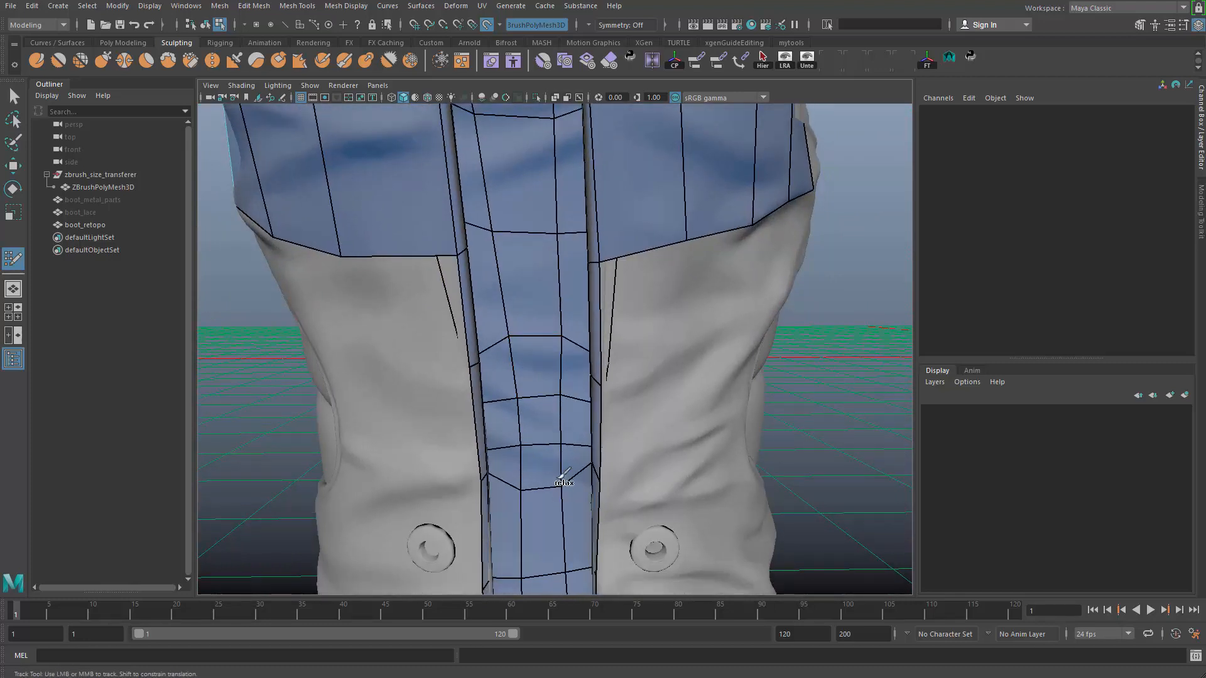
mouse_move(545, 382)
alt+right_down()
mouse_move(487, 382)
mouse_move(552, 383)
alt+right_up()
alt+drag(552, 383, 567, 438)
alt+right_drag(568, 438, 496, 439)
alt+drag(496, 440, 570, 482)
alt+right_drag(571, 482, 597, 481)
Fill two more quads on the inner side of the collar rim just behind the lapel
alt+middle_drag(490, 481, 552, 407)
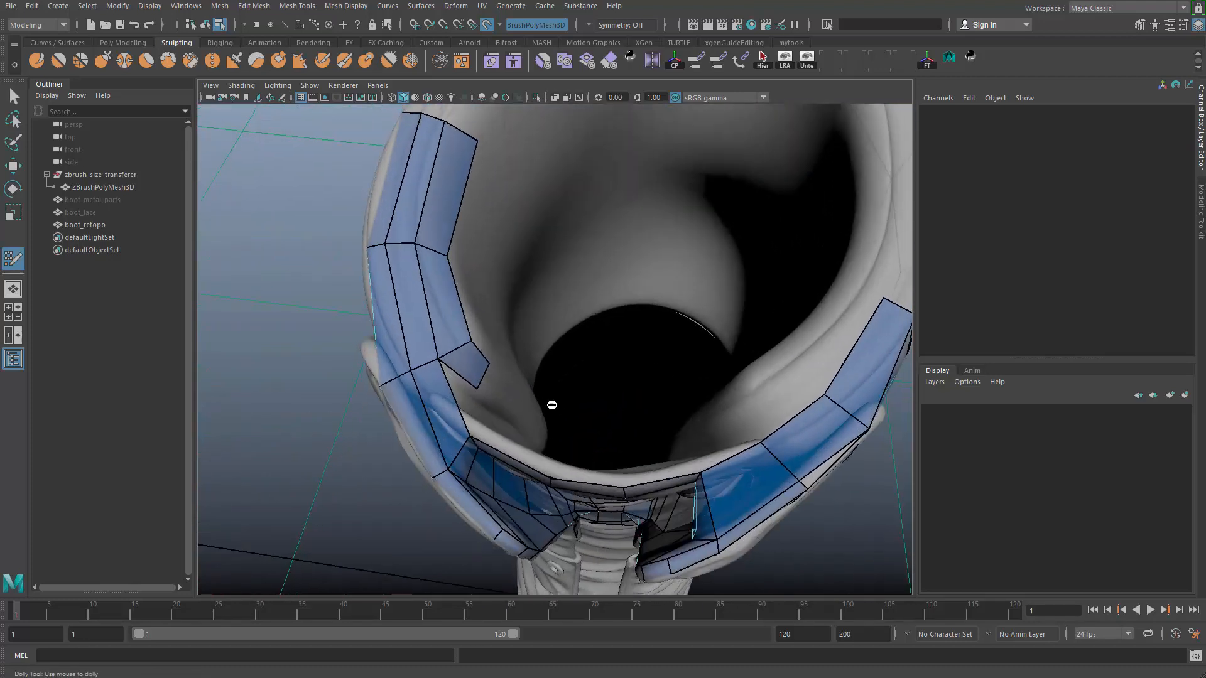
alt+drag(552, 406, 465, 389)
alt+middle_drag(465, 389, 477, 452)
alt+drag(478, 452, 633, 362)
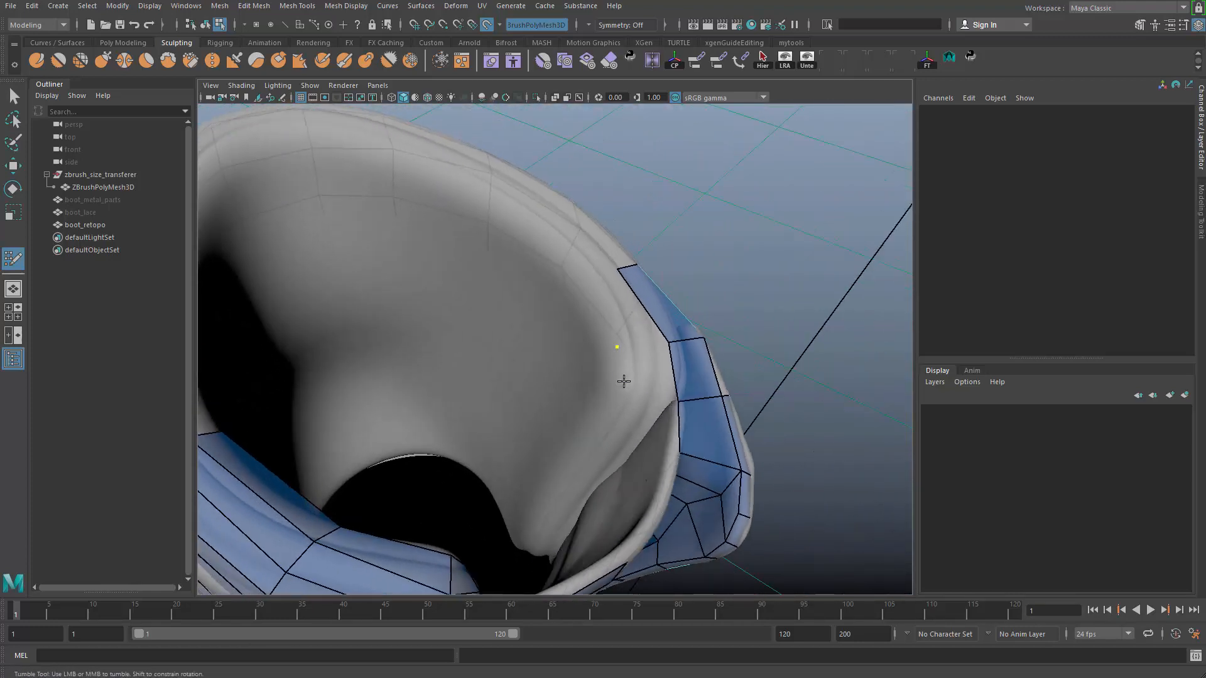
shift+click(608, 298)
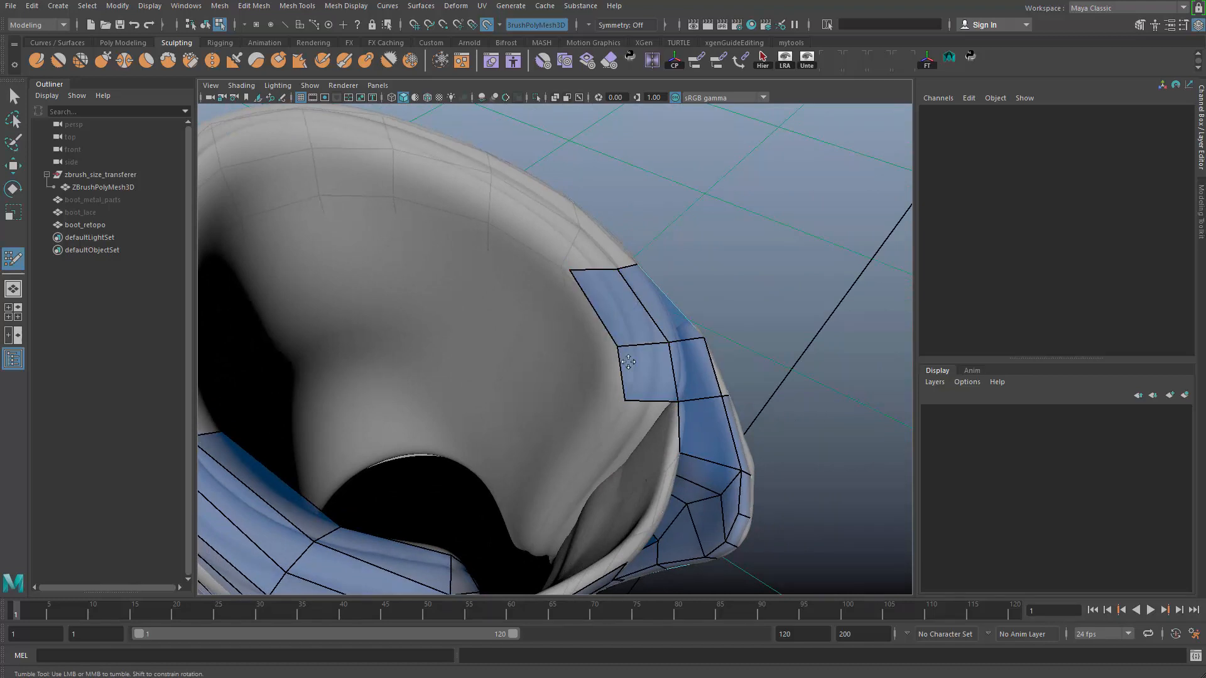
Continue the two rows of quads along the side of the collar rim toward the back, undoing one misplaced fill
alt+drag(569, 272, 563, 426)
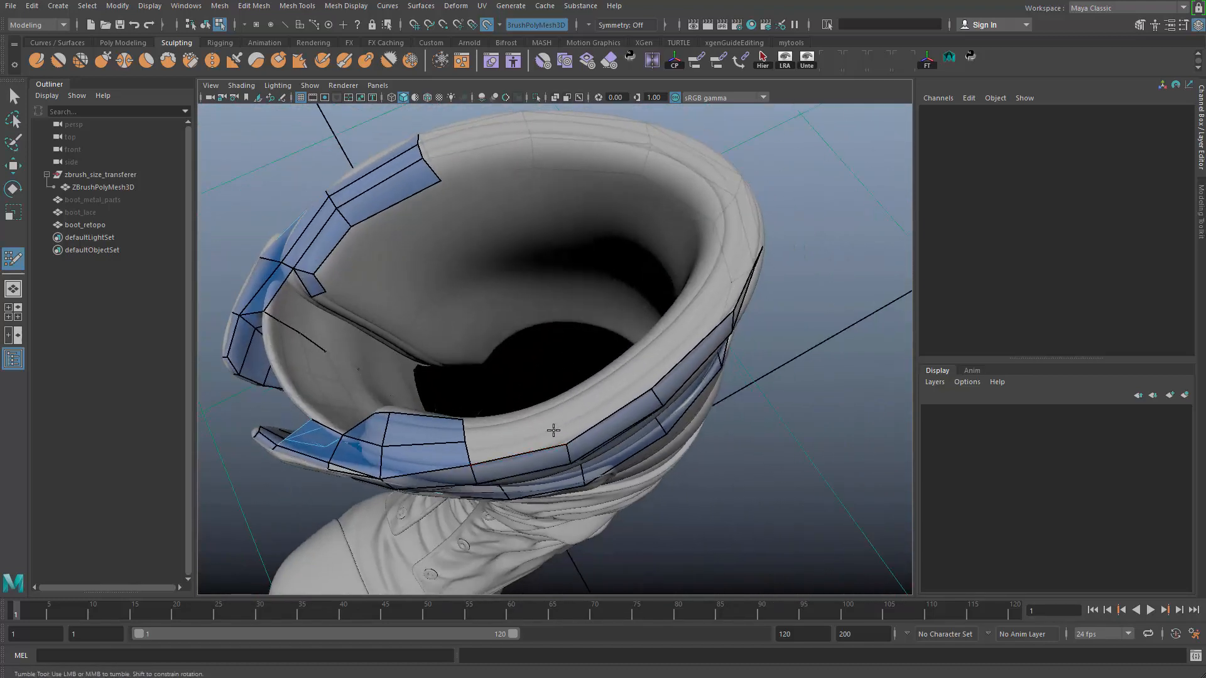
shift+click(677, 340)
shift+click(520, 436)
alt+drag(558, 415, 562, 438)
key(ctrl+z)
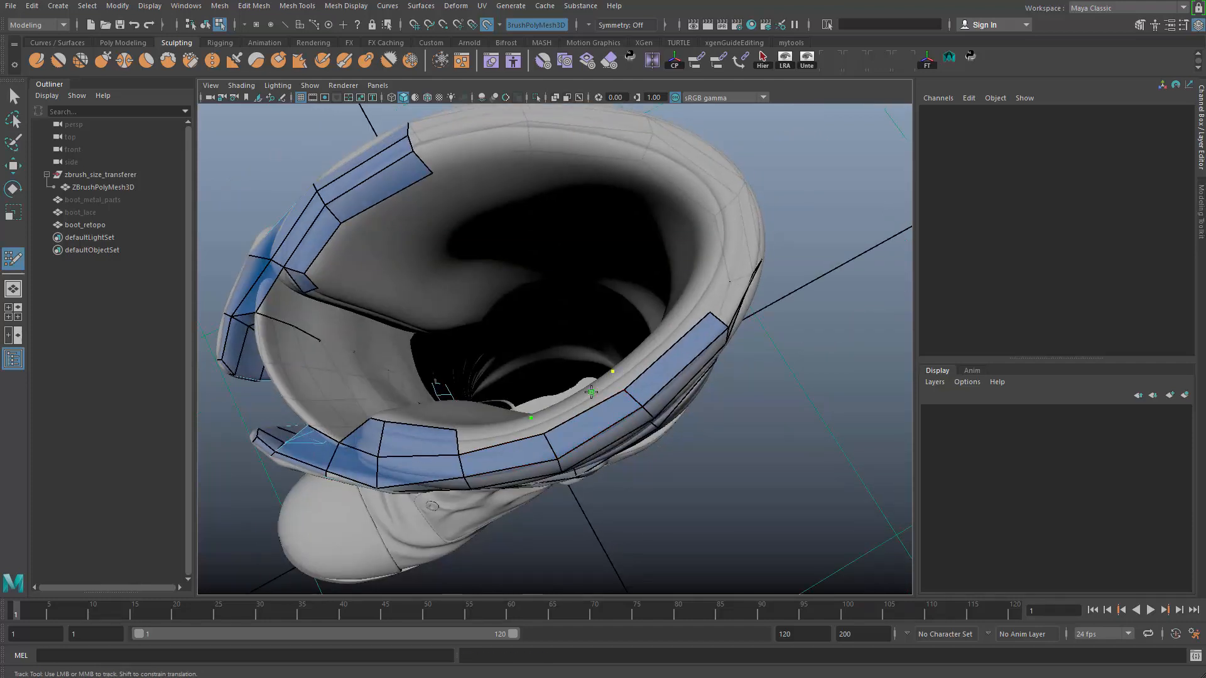
shift+click(591, 392)
shift+click(501, 432)
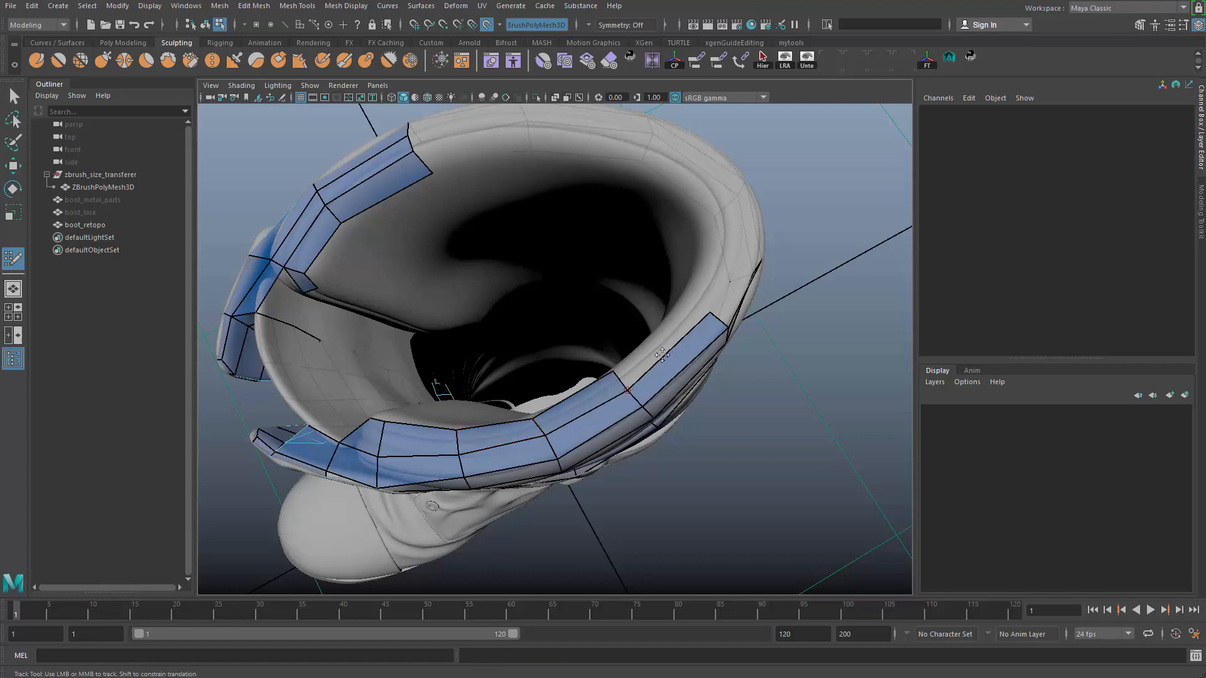
Extend the rim quads around to the back of the collar, redoing the quad at the rear corner
alt+drag(682, 301, 439, 425)
alt+middle_drag(439, 425, 475, 420)
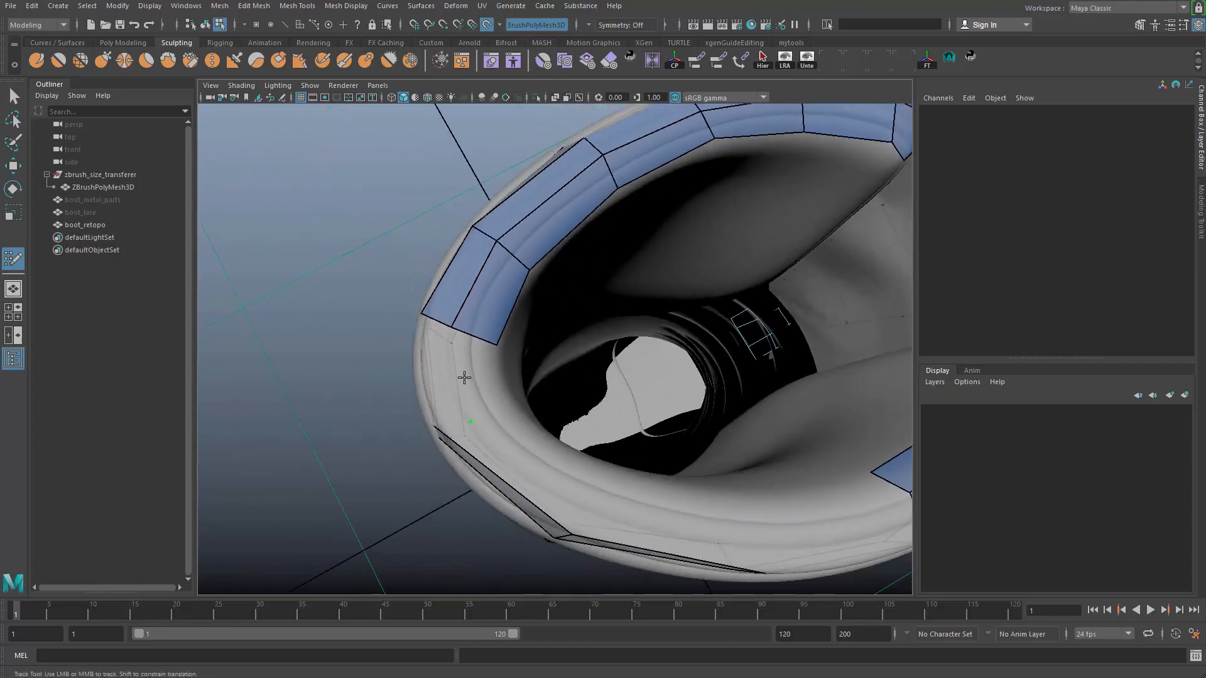
mouse_move(464, 377)
alt+mouse_down()
mouse_move(524, 404)
mouse_move(526, 424)
alt+mouse_up()
shift+click(553, 425)
key(ctrl+z)
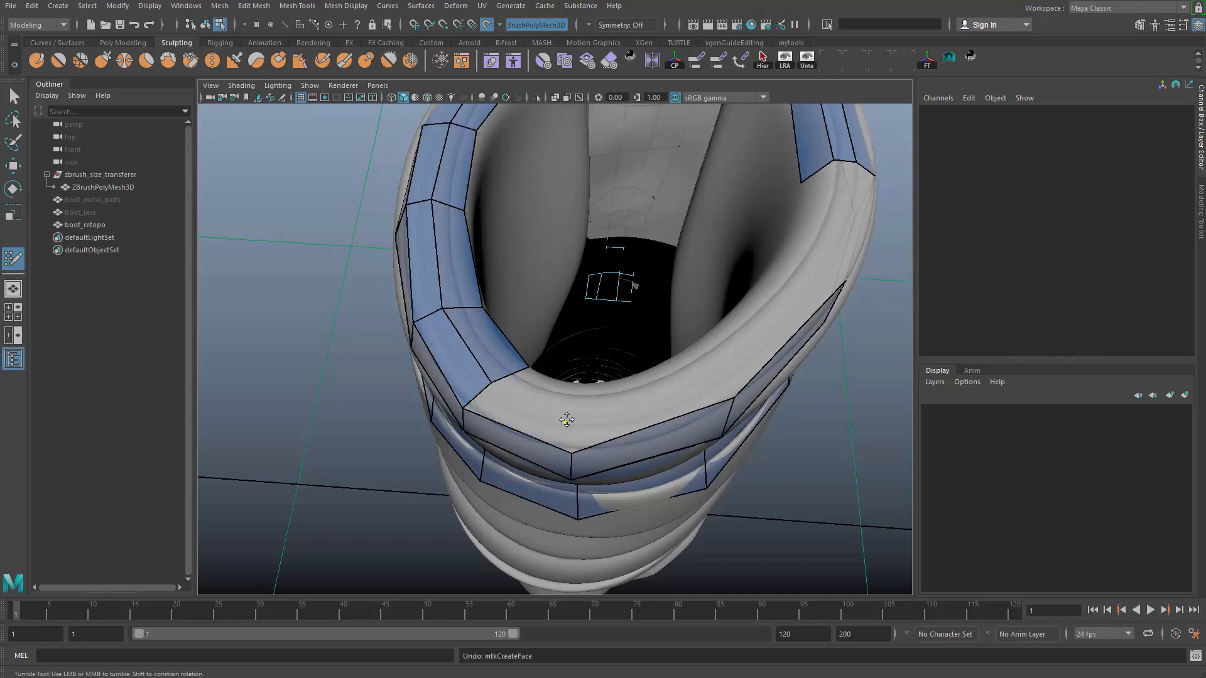
shift+click(518, 416)
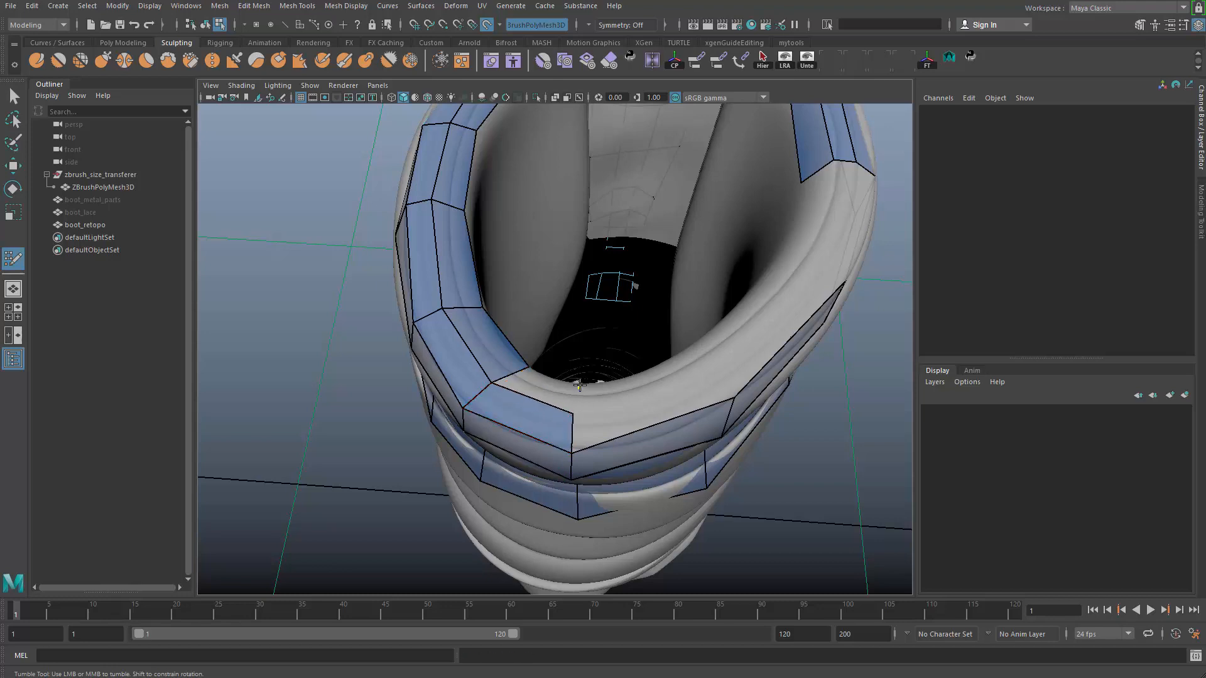
Adjust the rear rim vertices and fill the inner quad beside the newly added one
mouse_move(550, 392)
alt+mouse_down()
mouse_move(497, 329)
mouse_move(491, 409)
mouse_move(444, 390)
alt+mouse_up()
drag(430, 342, 487, 435)
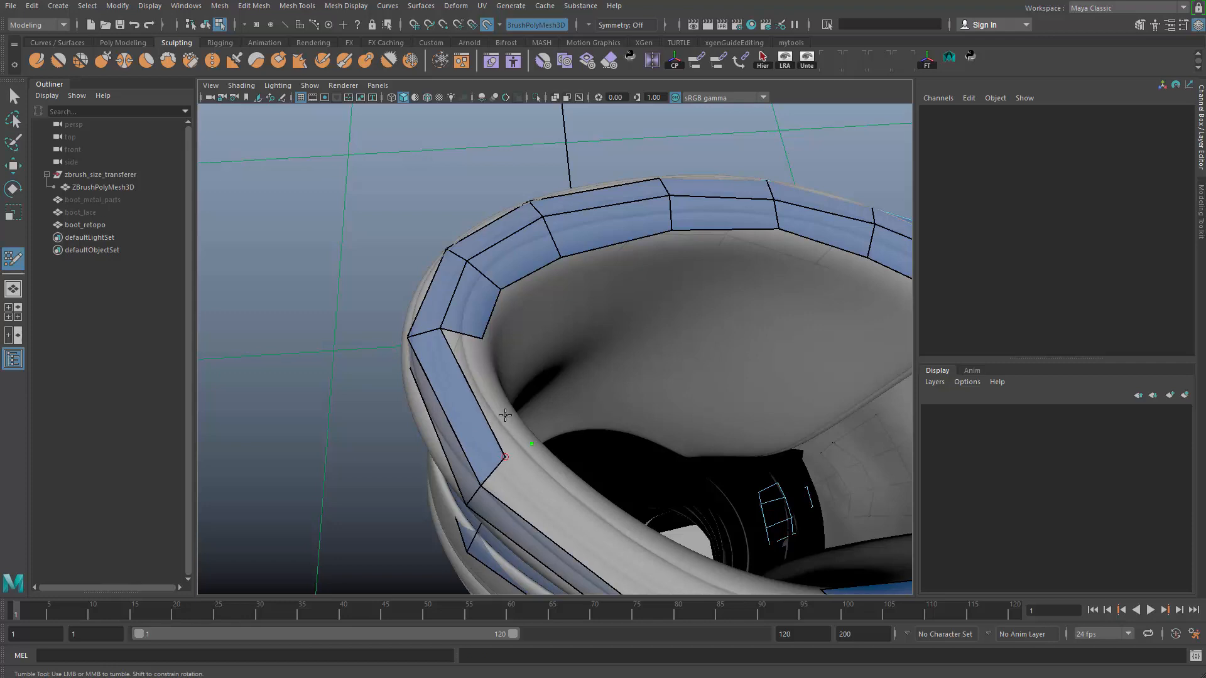
alt+drag(565, 380, 498, 375)
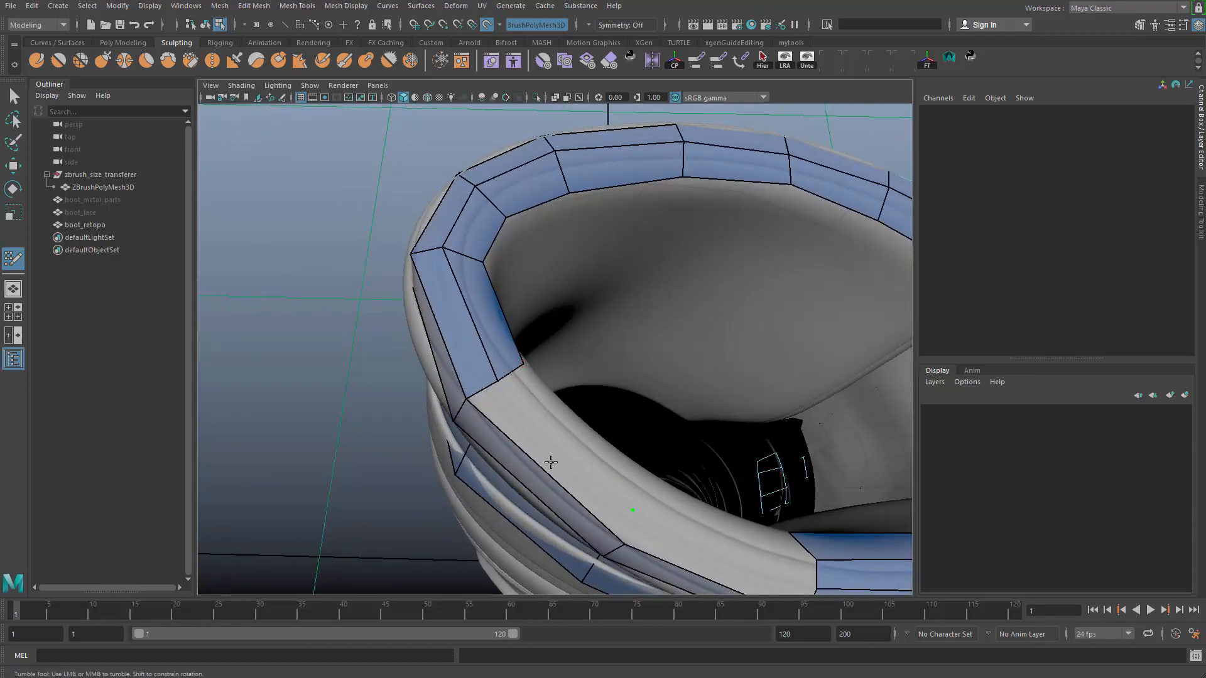
Bridge the remaining gap at the back of the collar rim with an outer and an inner quad
alt+drag(639, 476, 515, 352)
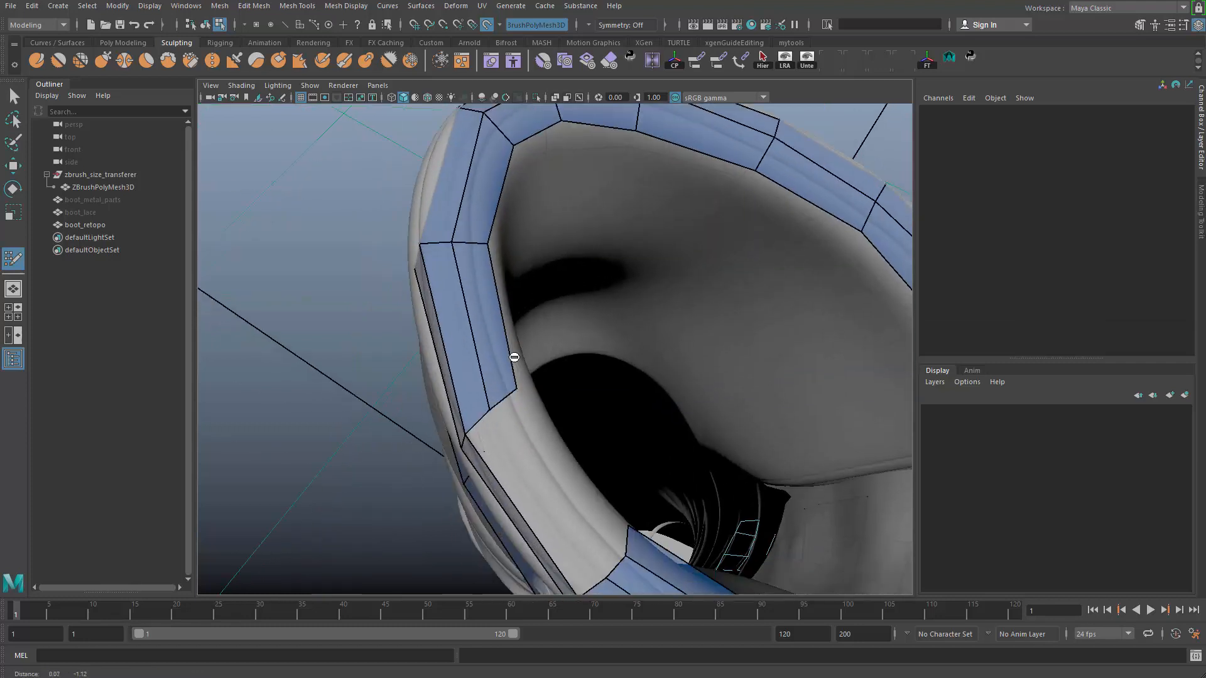
alt+middle_drag(514, 351, 536, 457)
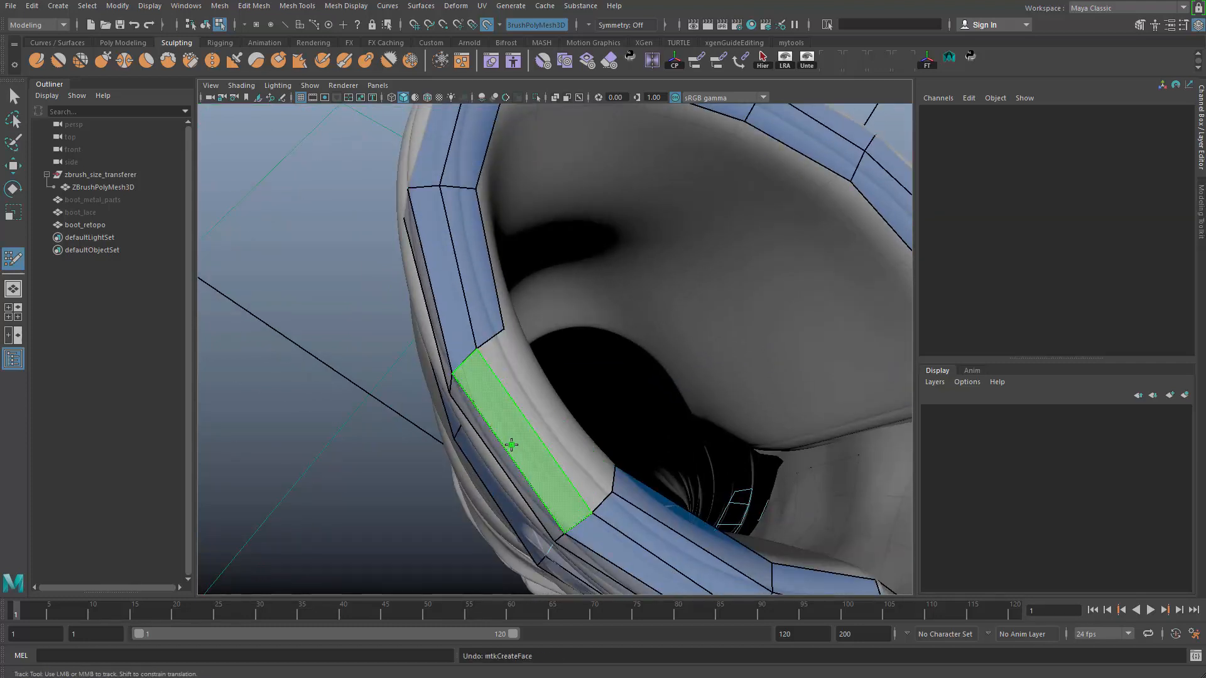
shift+click(521, 443)
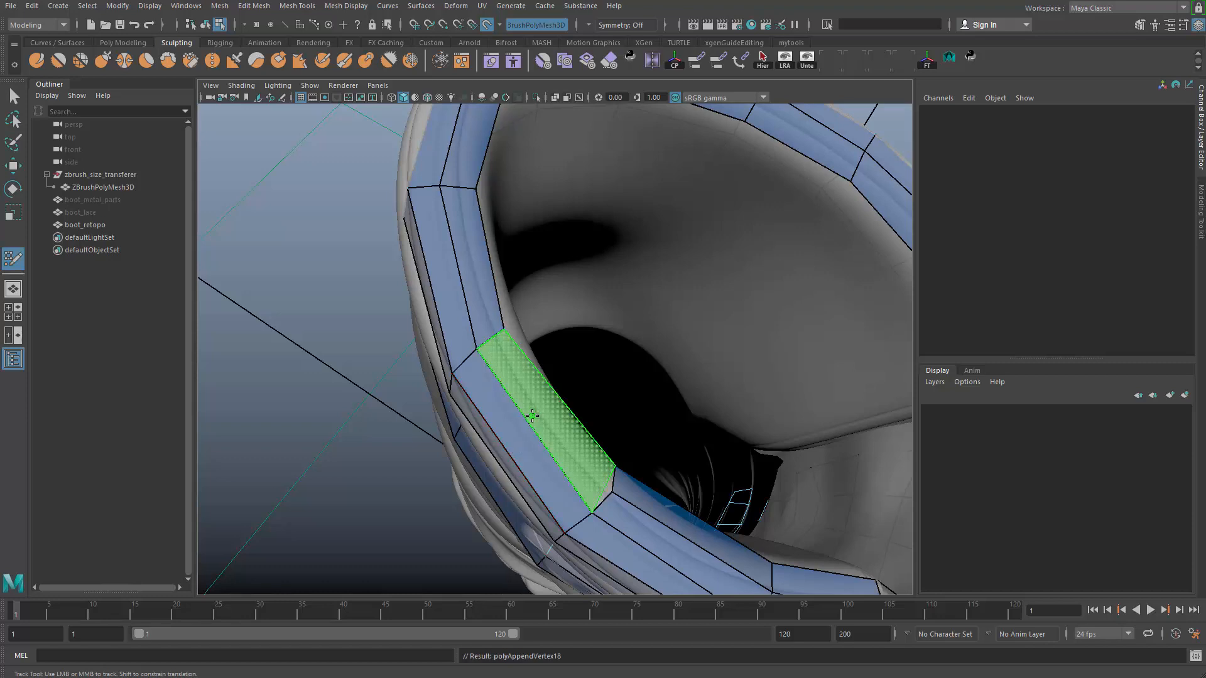
alt+drag(533, 438, 493, 429)
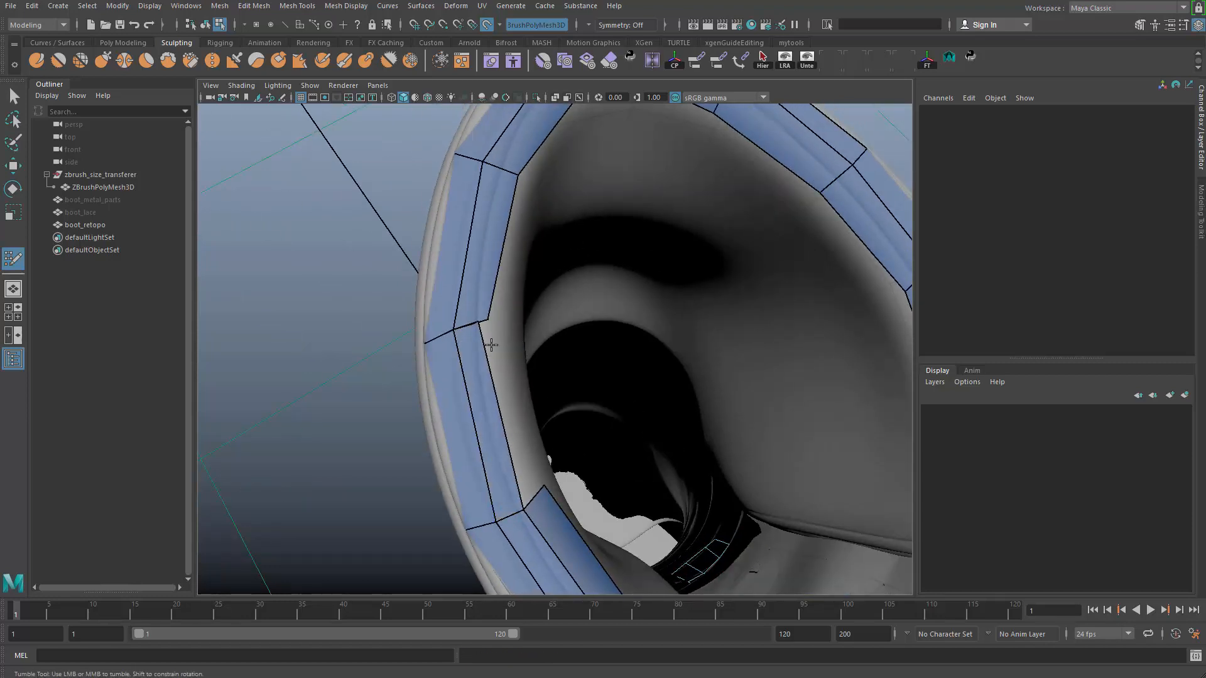
alt+drag(455, 326, 502, 326)
Nudge the edge where the tongue meets the lapel and tighten the inner rim row on the opposite side
scroll(503, 327, up, 4)
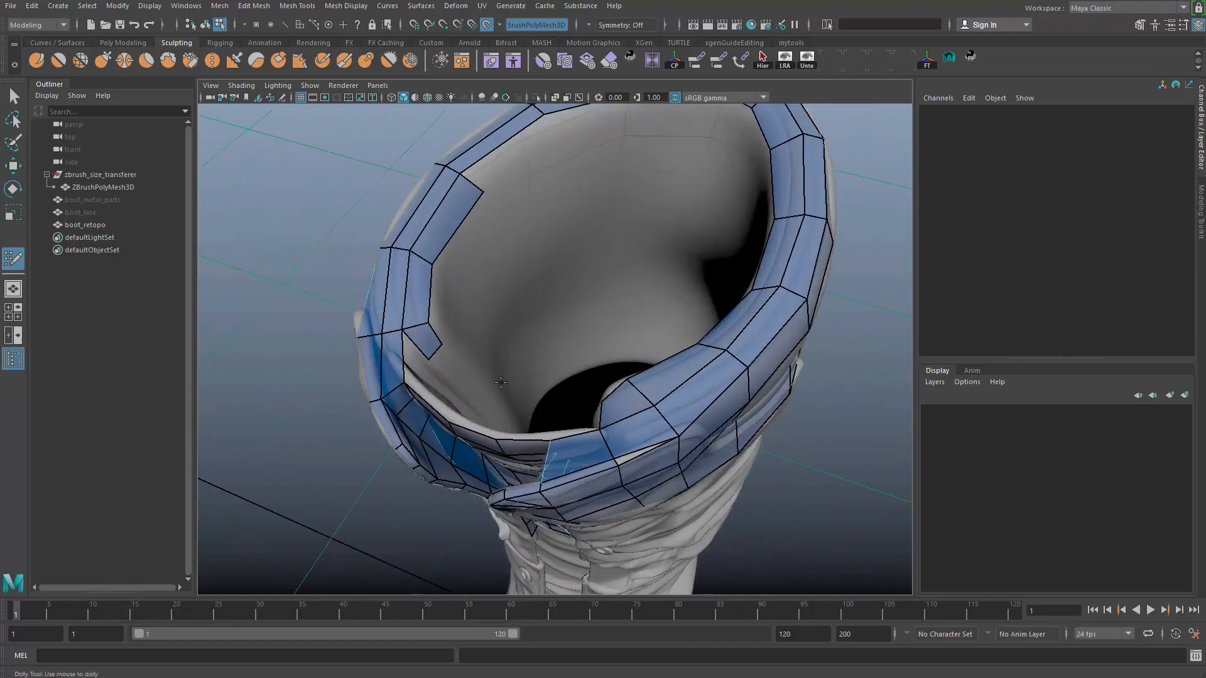
alt+middle_drag(502, 352, 507, 402)
alt+drag(507, 403, 546, 389)
alt+middle_drag(546, 389, 534, 326)
alt+drag(534, 326, 681, 398)
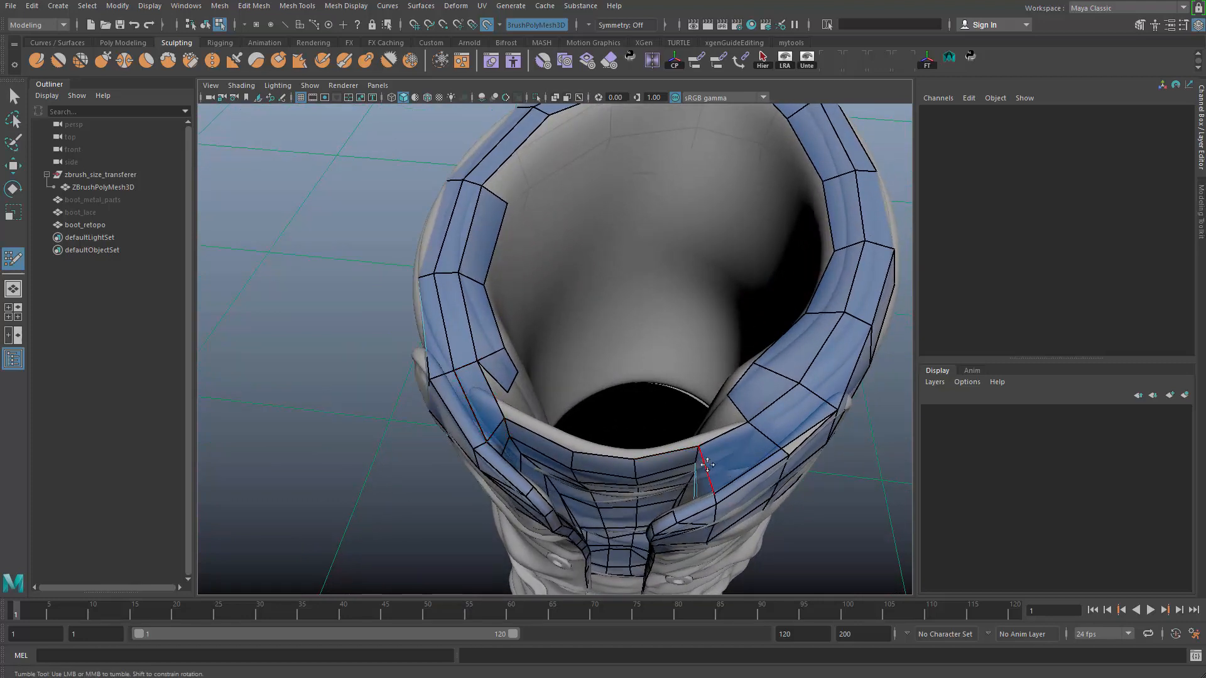
drag(707, 464, 711, 465)
alt+drag(641, 446, 485, 383)
alt+drag(503, 247, 581, 345)
alt+middle_drag(581, 345, 588, 381)
alt+drag(588, 381, 425, 335)
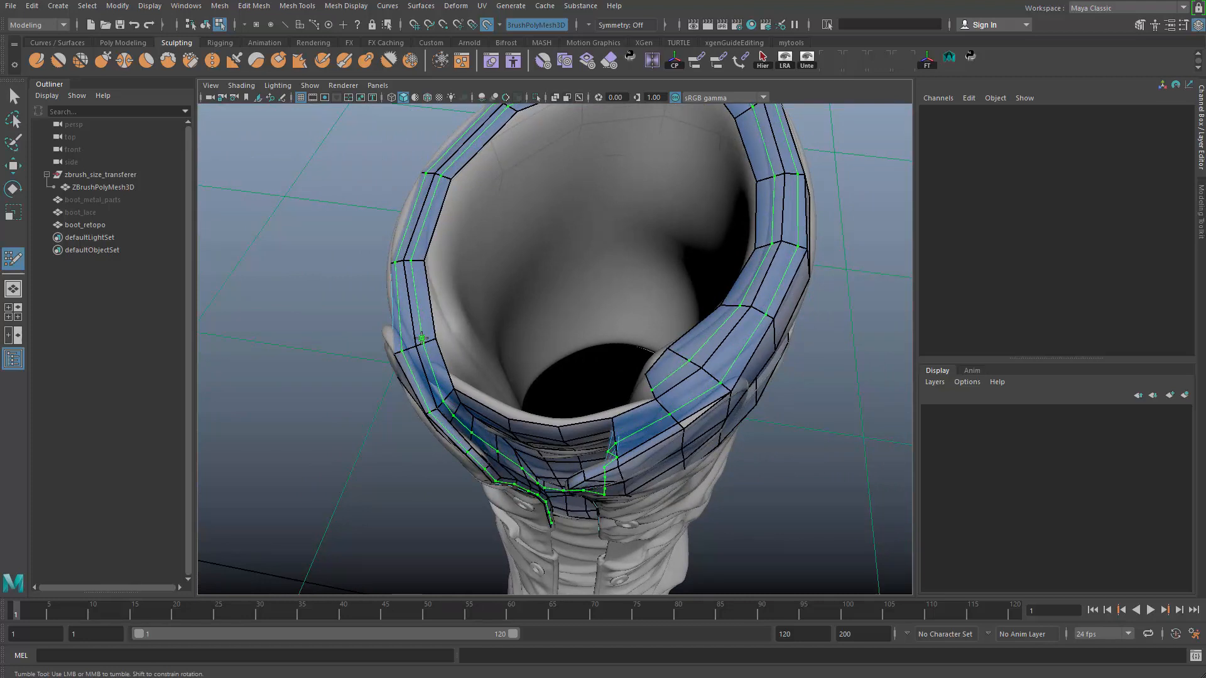
Delete the stretched quad between the lapel and collar rim, and insert an edge loop along the adjoining rim strip
alt+drag(422, 339, 570, 409)
alt+right_drag(571, 409, 627, 436)
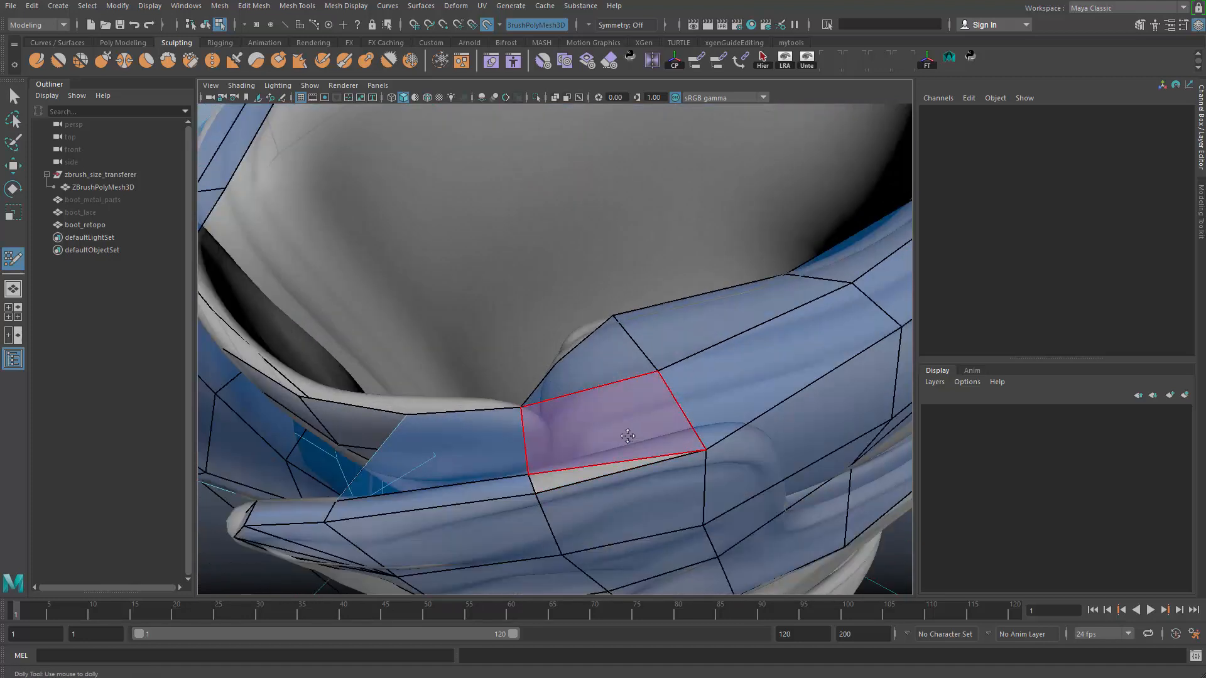
alt+middle_drag(628, 436, 624, 395)
ctrl+shift+click(624, 398)
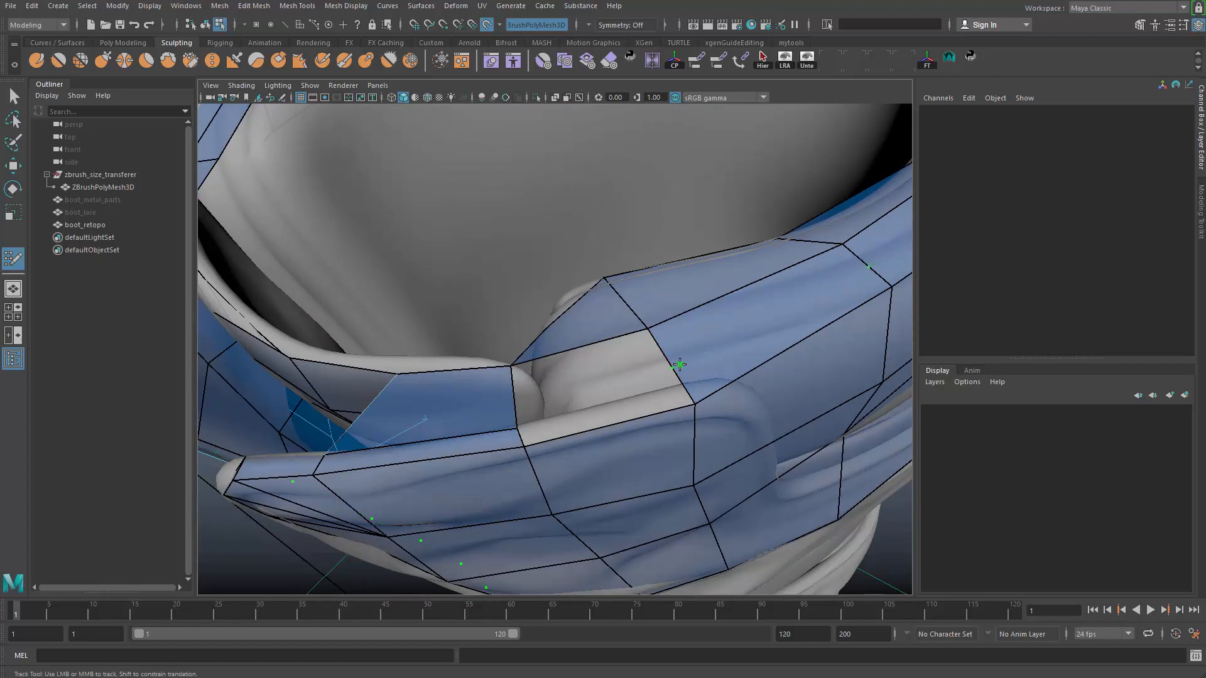
ctrl+click(679, 364)
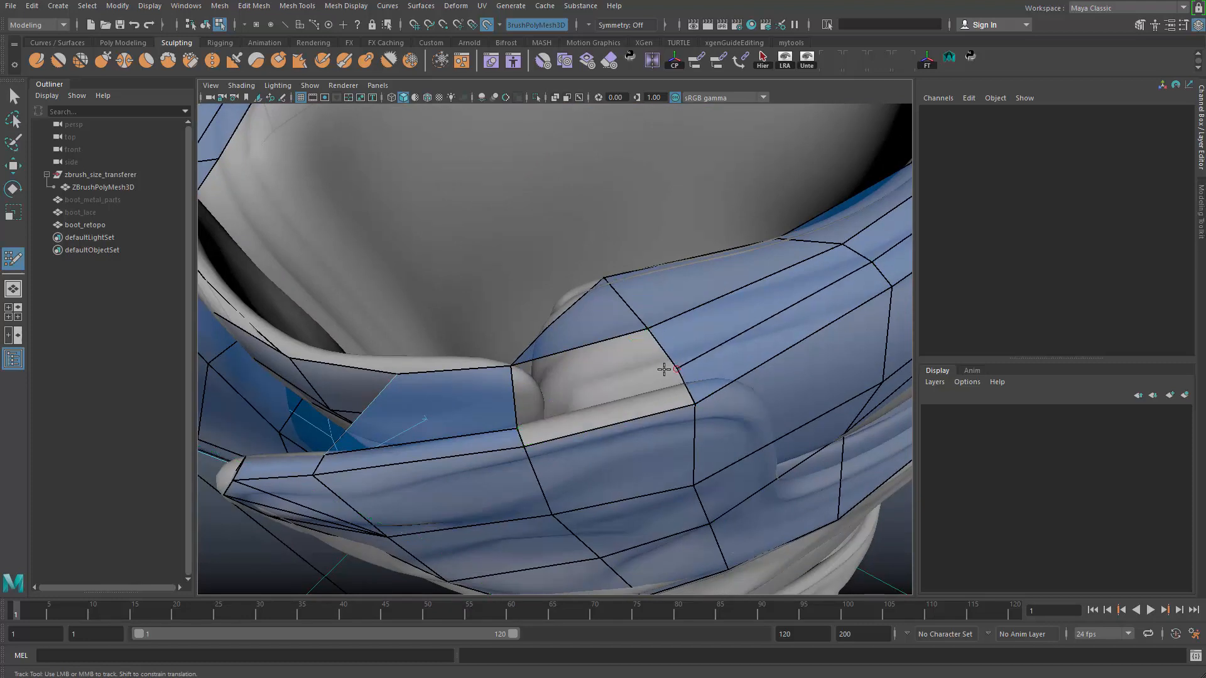
Refill the gap between the lapel and collar rim with two quads matching the new edge loop
alt+drag(590, 345, 660, 399)
alt+middle_drag(659, 398, 465, 393)
alt+right_drag(465, 392, 574, 403)
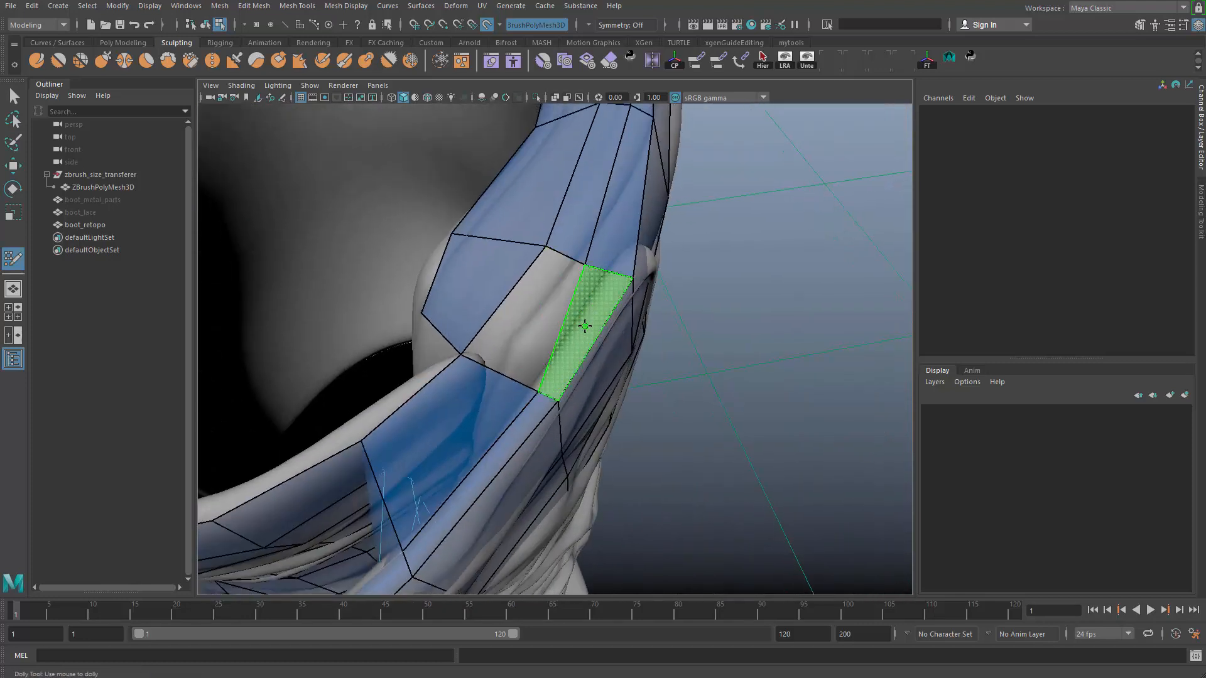
shift+click(585, 326)
shift+click(535, 321)
Examine the completed quad ring around the collar opening from several sides
alt+right_drag(684, 304, 614, 296)
alt+drag(614, 296, 455, 365)
alt+middle_drag(455, 366, 562, 410)
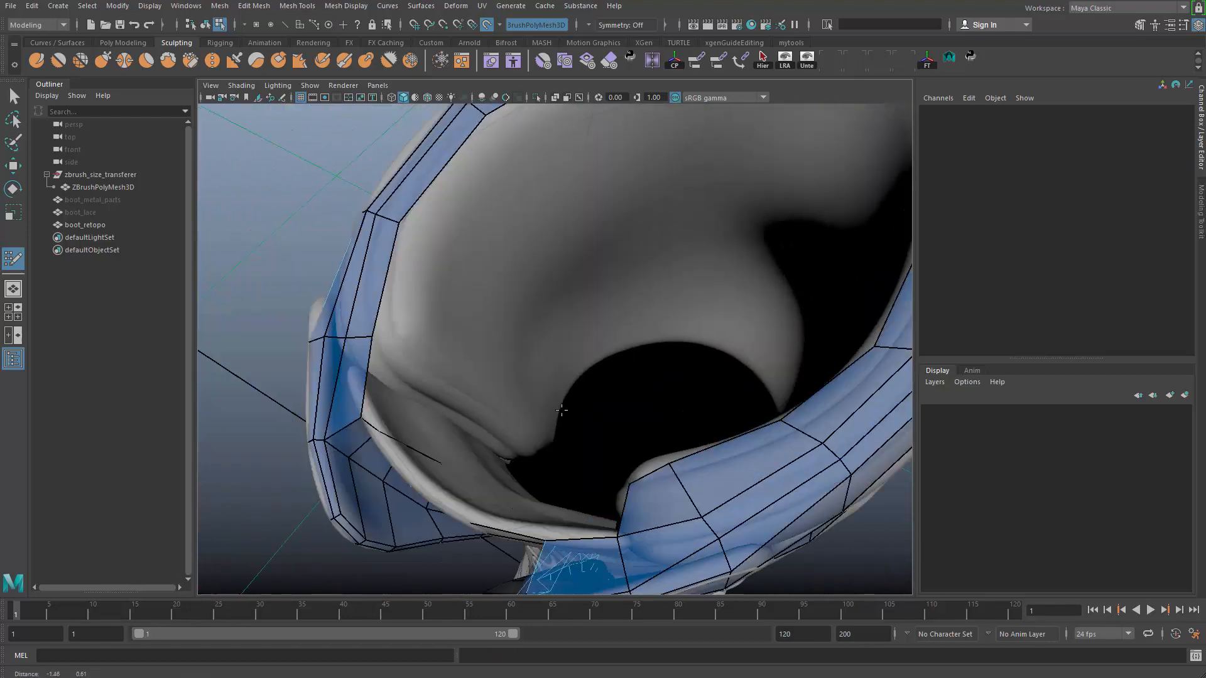
alt+right_drag(561, 410, 555, 347)
alt+drag(555, 347, 808, 274)
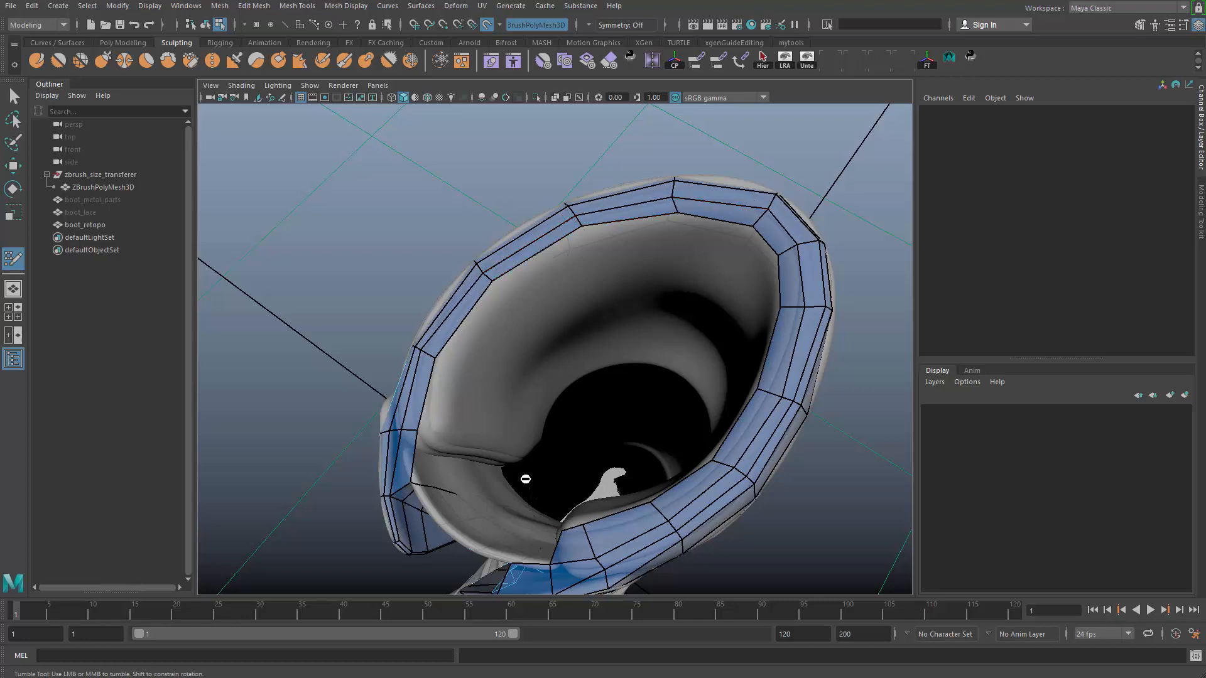
alt+drag(568, 217, 662, 417)
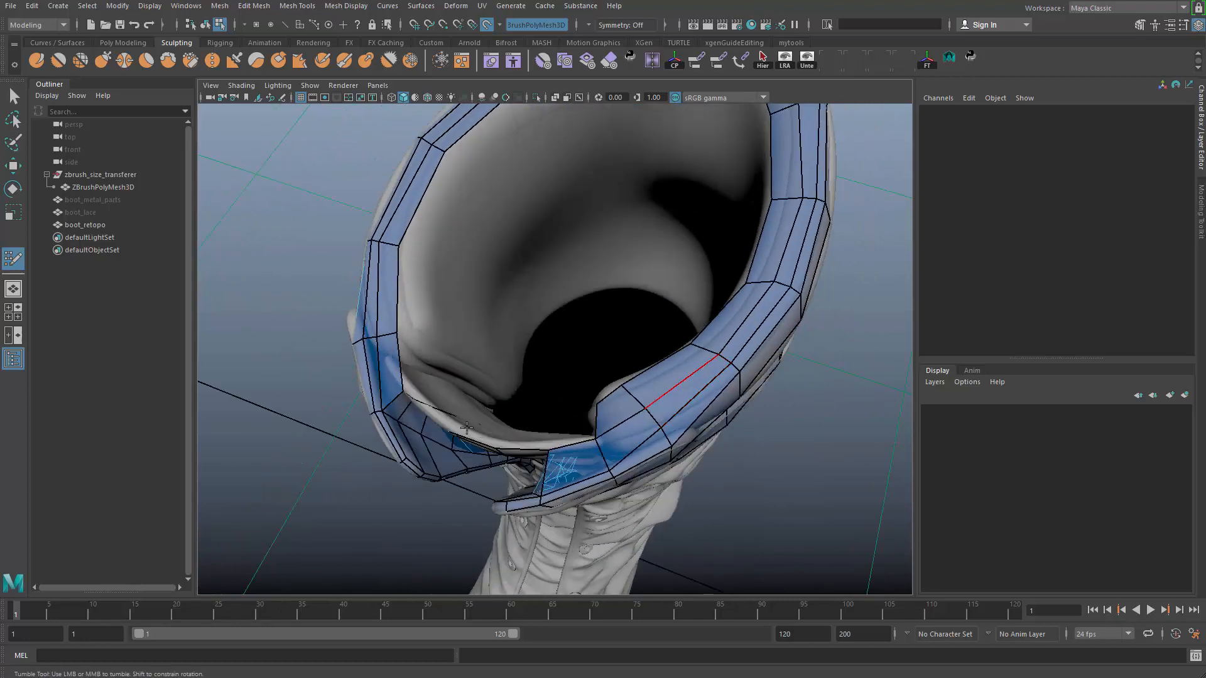
mouse_move(467, 427)
alt+mouse_down()
mouse_move(477, 424)
mouse_move(453, 420)
mouse_move(465, 418)
alt+mouse_up()
alt+right_drag(465, 418, 480, 415)
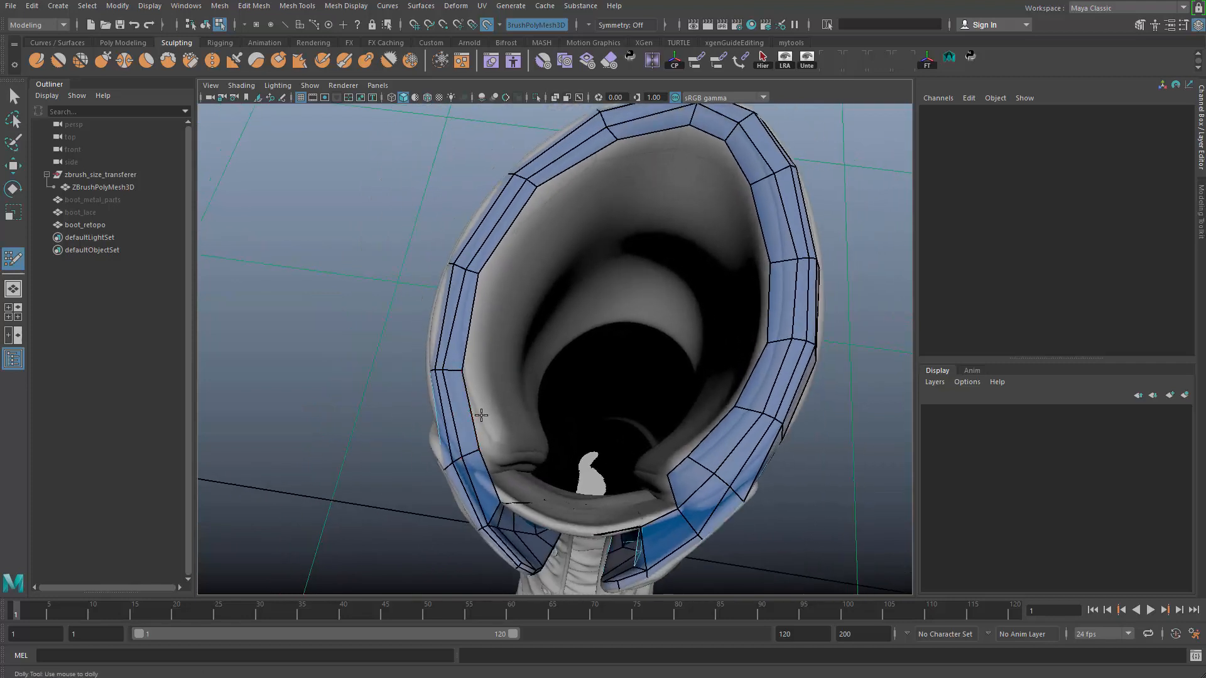
mouse_move(481, 415)
alt+mouse_down()
mouse_move(463, 417)
mouse_move(433, 390)
mouse_move(586, 404)
mouse_move(658, 379)
alt+mouse_up()
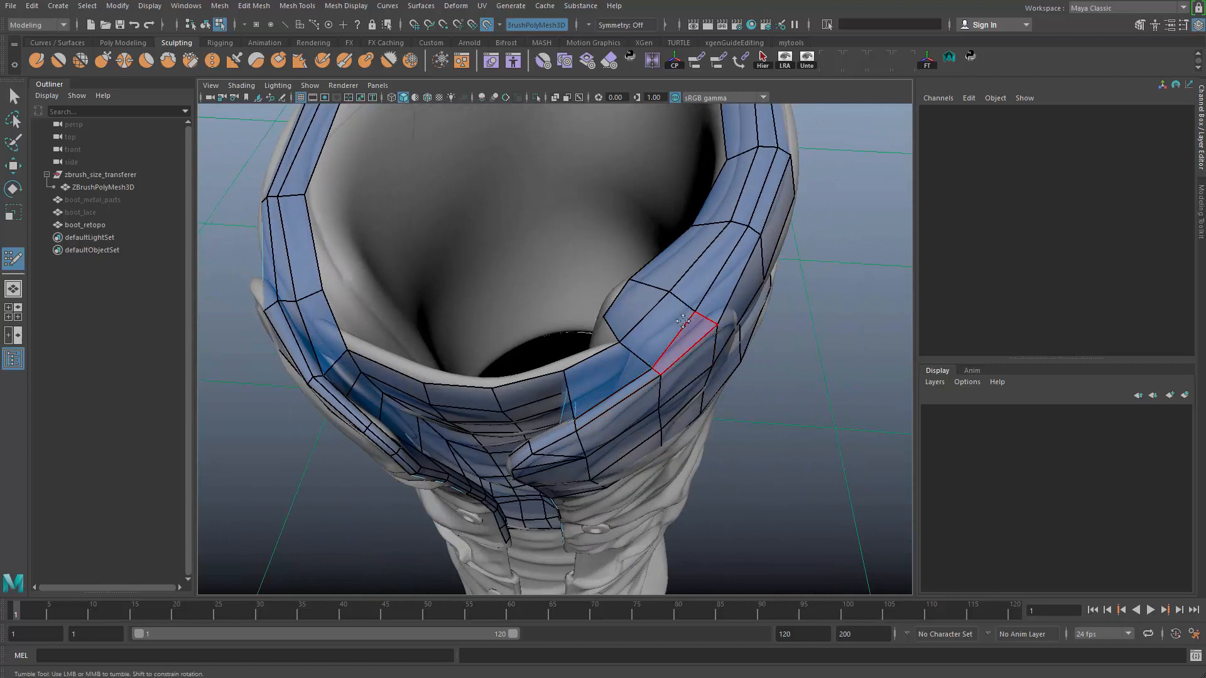
Delete the inner rows of faces around the collar rim and undo the last edit near the lapel
mouse_move(683, 321)
alt+mouse_down()
mouse_move(646, 345)
mouse_move(578, 356)
alt+mouse_up()
ctrl+shift+click(633, 318)
alt+drag(506, 390, 462, 358)
scroll(462, 357, up, 1)
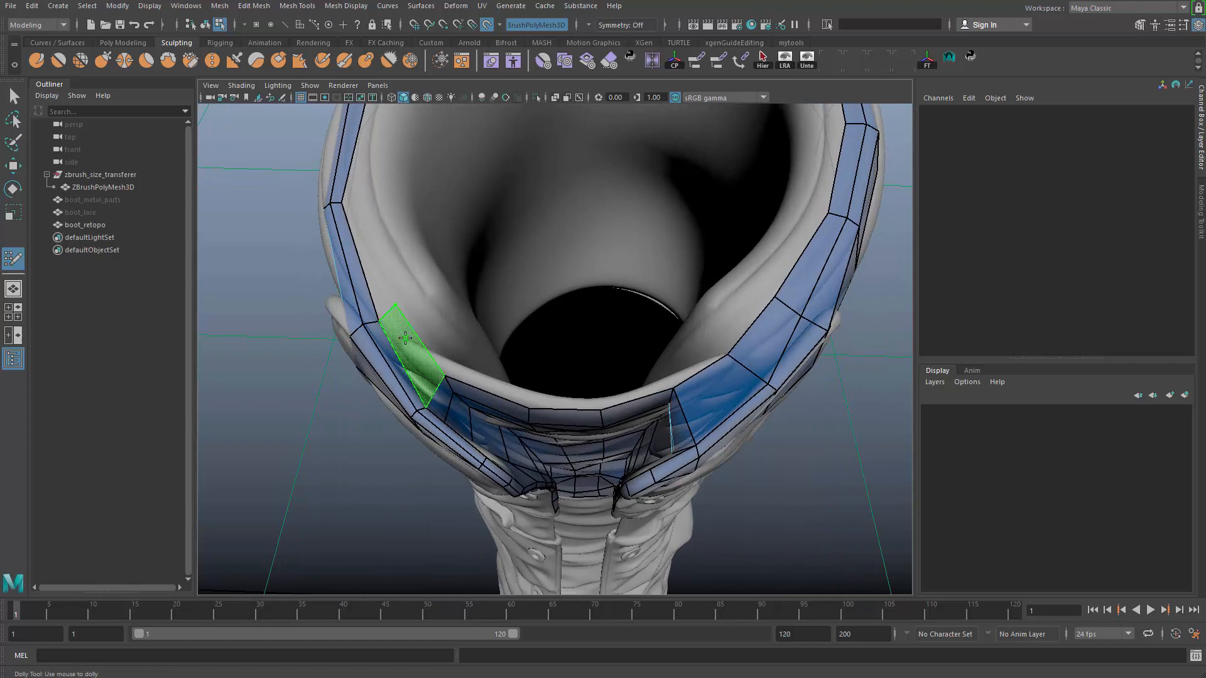
mouse_move(405, 338)
alt+mouse_down()
mouse_move(401, 323)
mouse_move(684, 412)
mouse_move(716, 411)
mouse_move(420, 355)
mouse_move(379, 280)
mouse_move(358, 290)
mouse_move(404, 353)
mouse_move(448, 356)
mouse_move(474, 282)
alt+mouse_up()
key(ctrl+z)
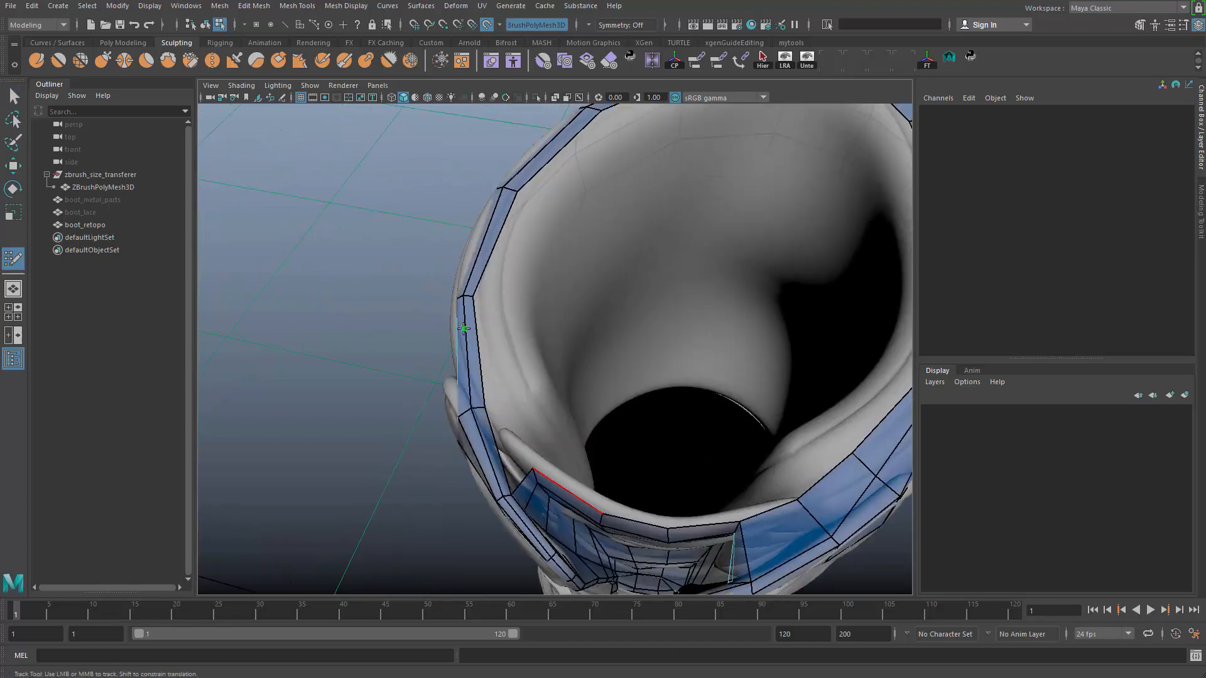
Examine the narrow quad strip around the collar rim, the tongue and the lapels from the side and from above
alt+middle_drag(474, 283, 479, 270)
alt+drag(454, 367, 520, 355)
alt+drag(567, 457, 494, 375)
alt+right_drag(494, 375, 542, 447)
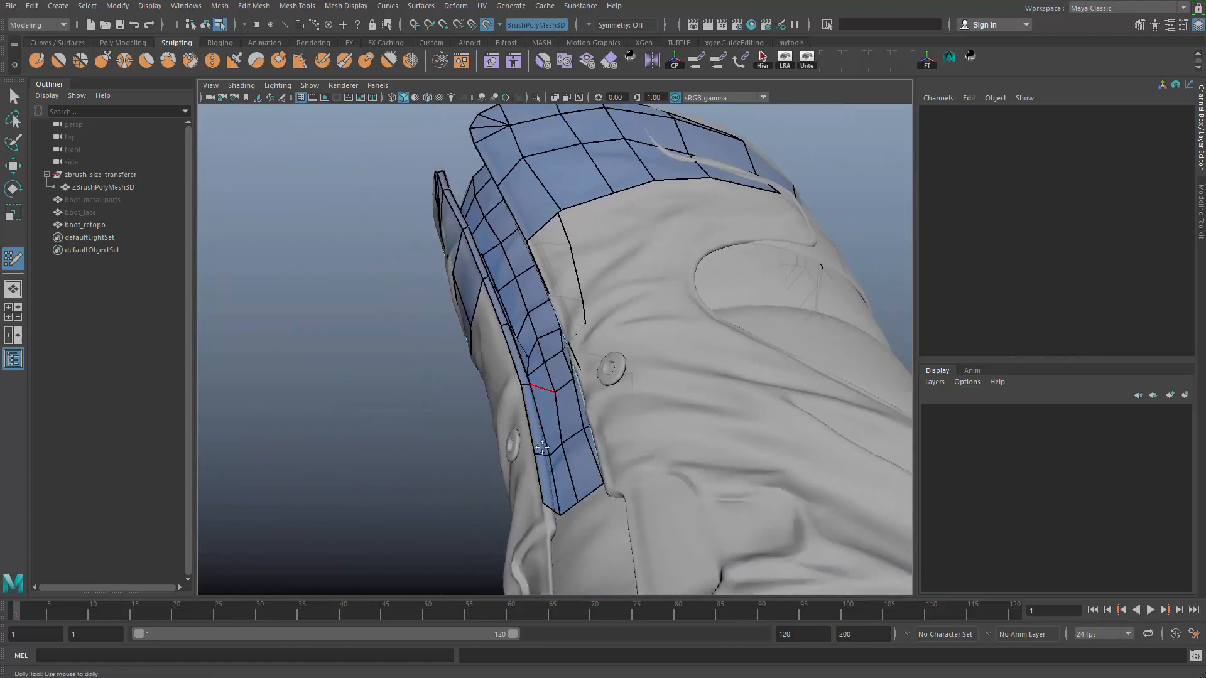
alt+drag(499, 332, 483, 433)
alt+right_drag(439, 301, 484, 321)
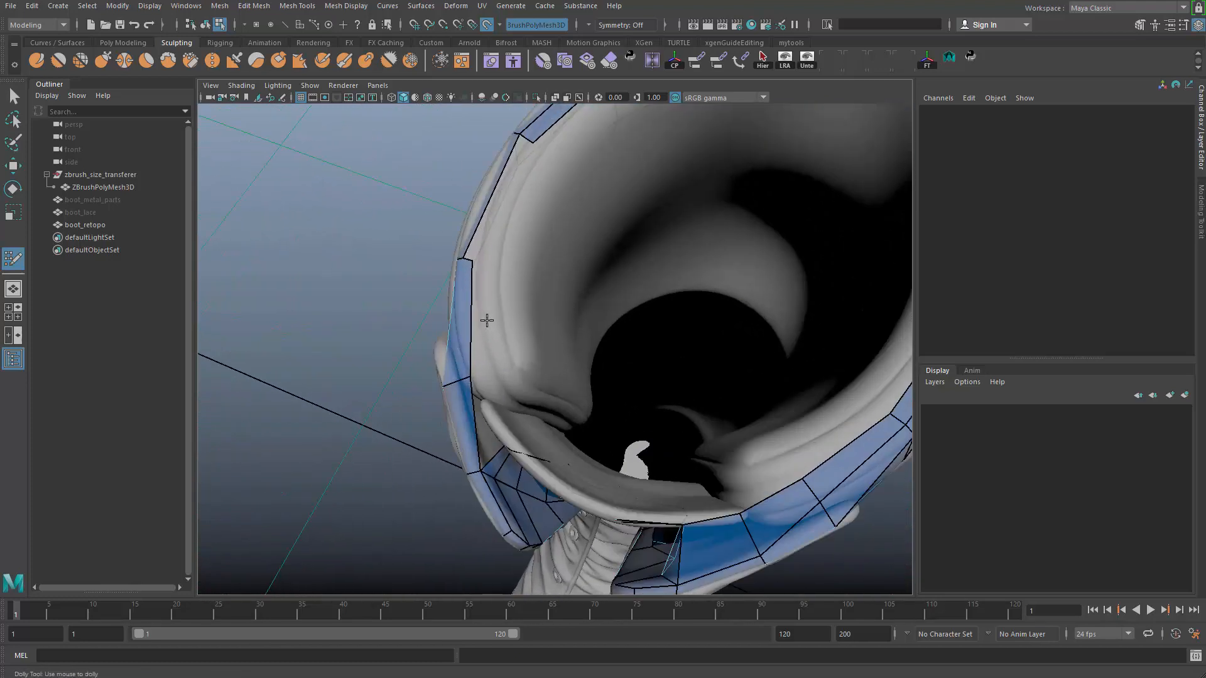
alt+drag(485, 320, 512, 364)
alt+middle_drag(511, 364, 527, 400)
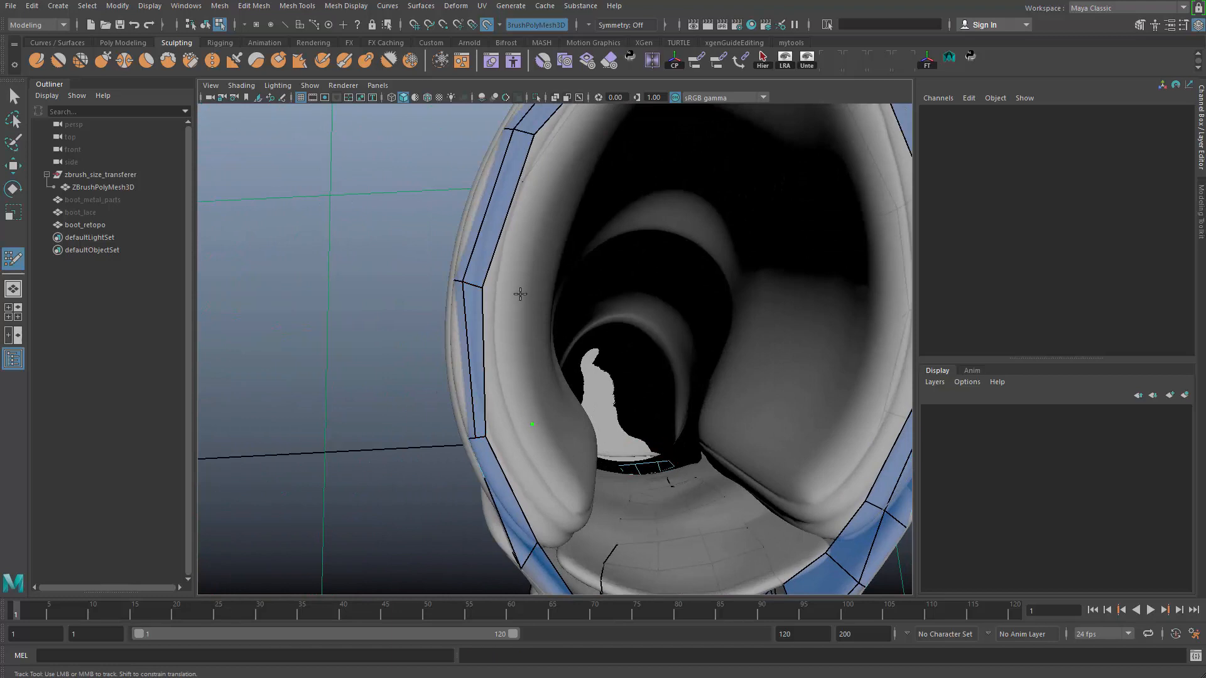
Add an inner row of wide quads along one side of the collar rim, reaching down to the lapel
alt+drag(530, 435, 477, 342)
alt+right_drag(477, 342, 444, 319)
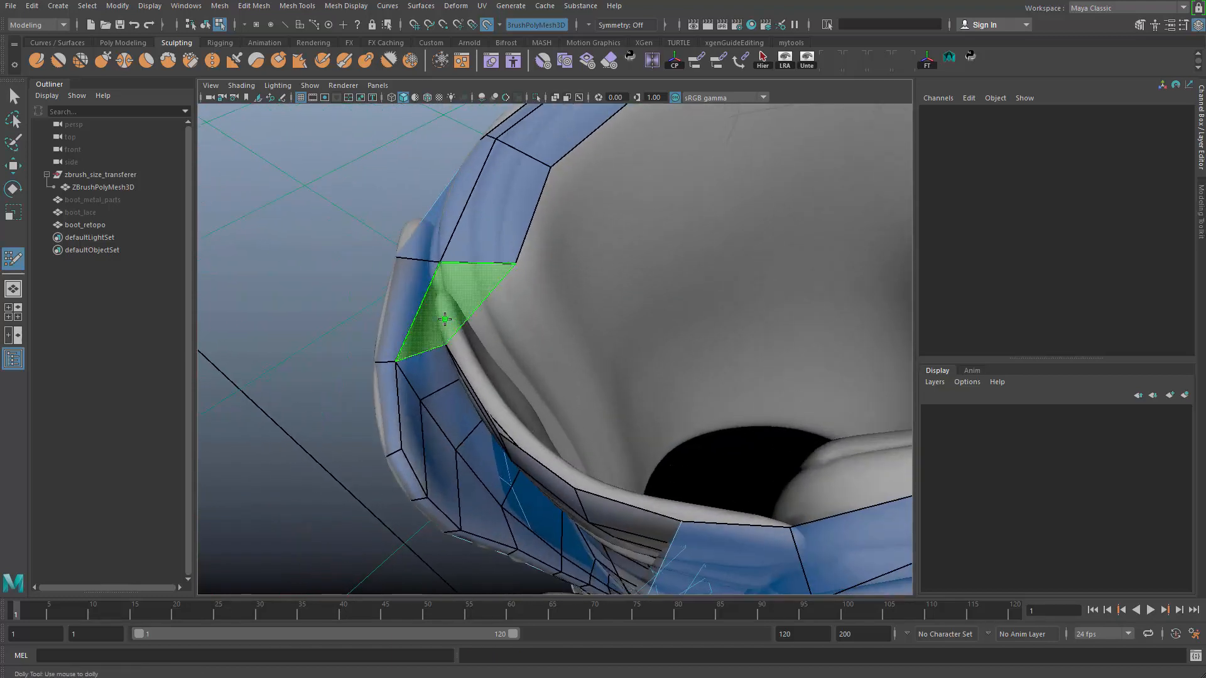
alt+drag(491, 259, 517, 332)
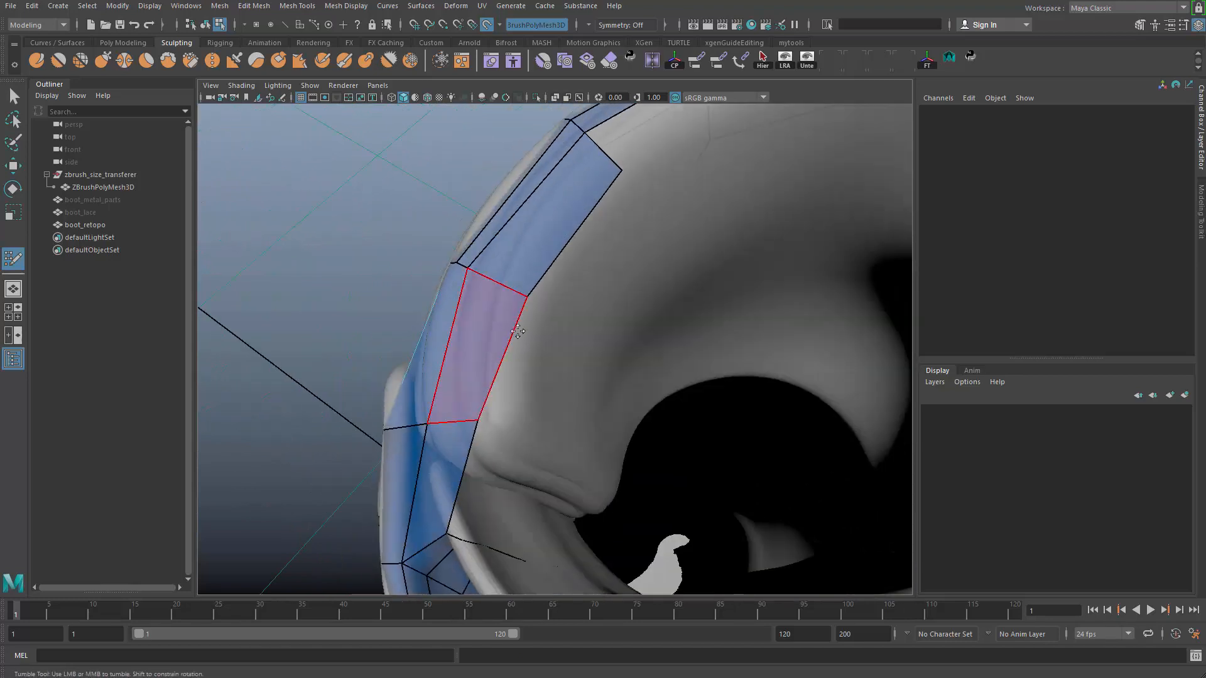
alt+drag(623, 180, 547, 333)
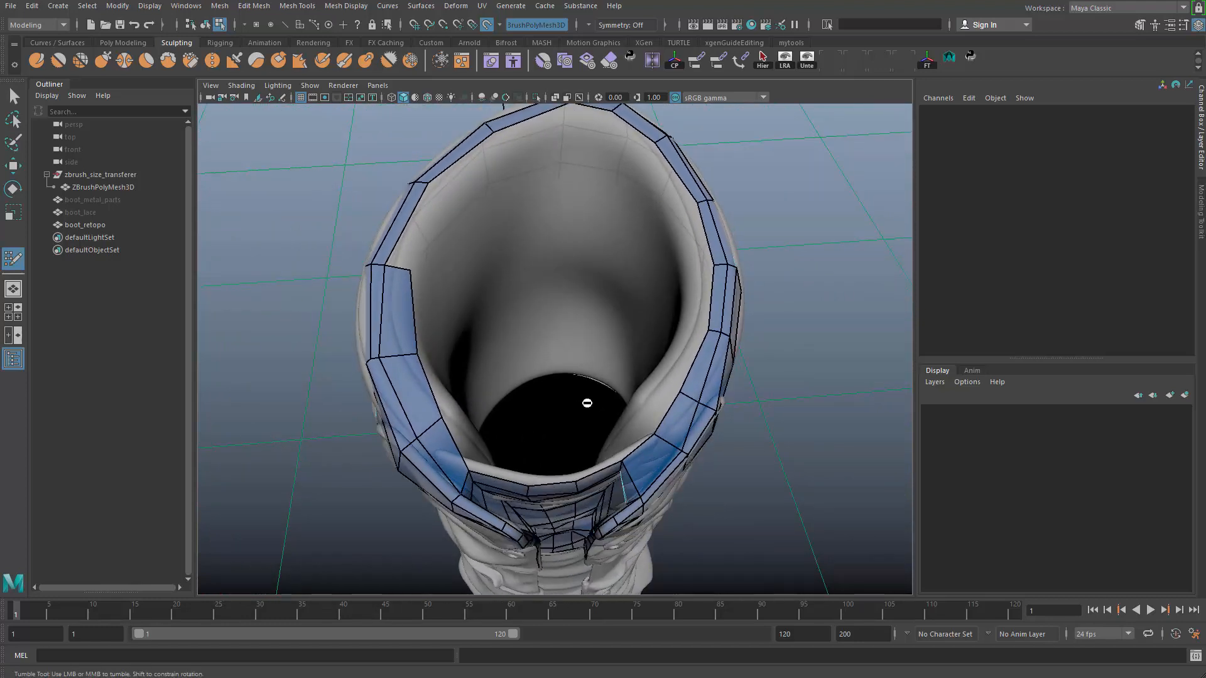
alt+middle_drag(587, 404, 543, 367)
alt+right_drag(543, 367, 602, 377)
alt+middle_drag(324, 402, 403, 480)
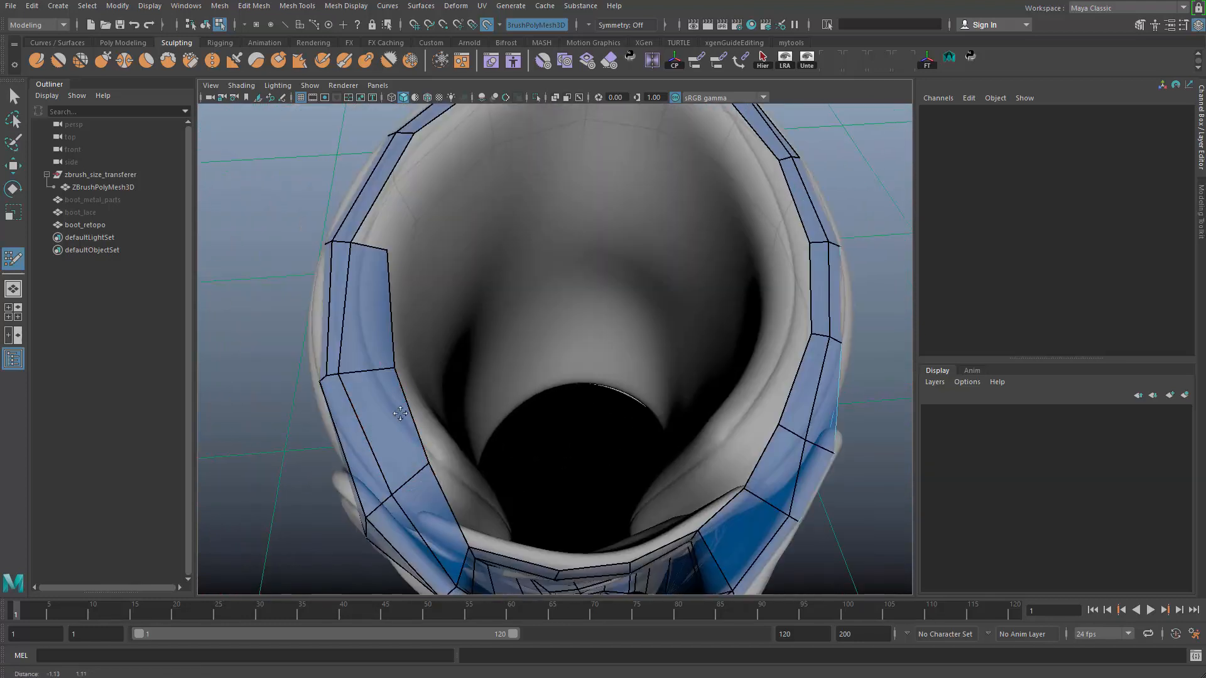
Delete the narrow rim faces beside the wide inner quads and close the remaining gap in the collar strip
ctrl+shift+click(339, 294)
ctrl+shift+click(361, 214)
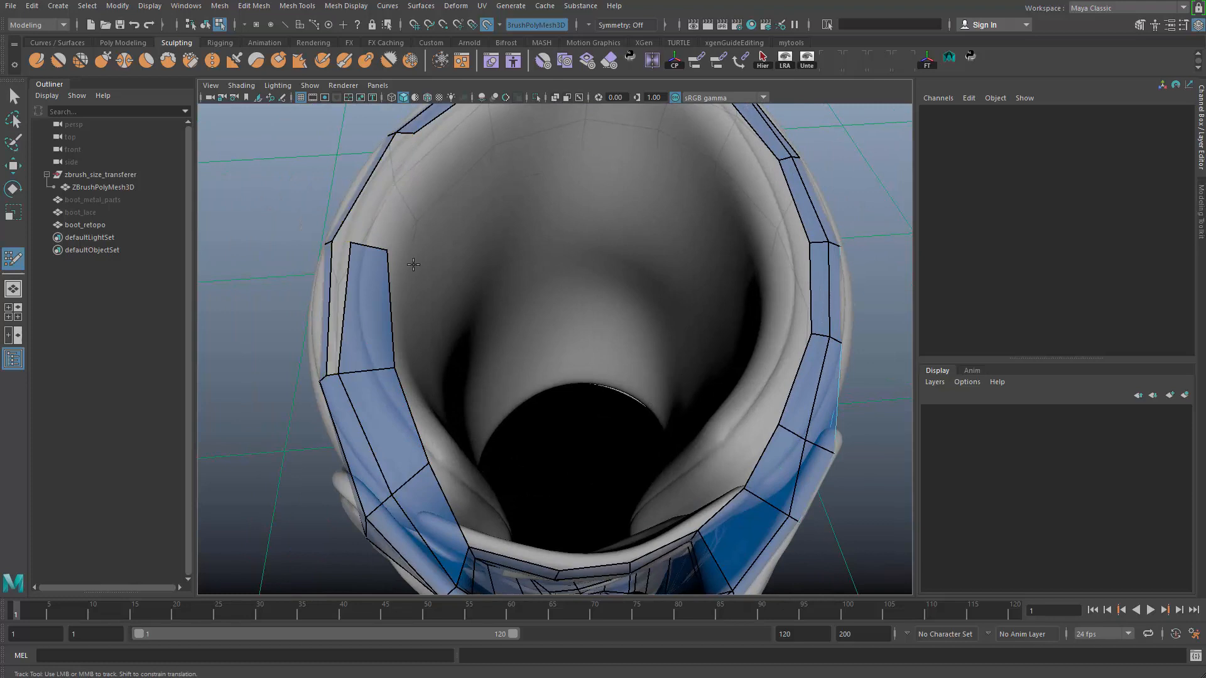
alt+drag(412, 261, 427, 314)
ctrl+shift+click(355, 237)
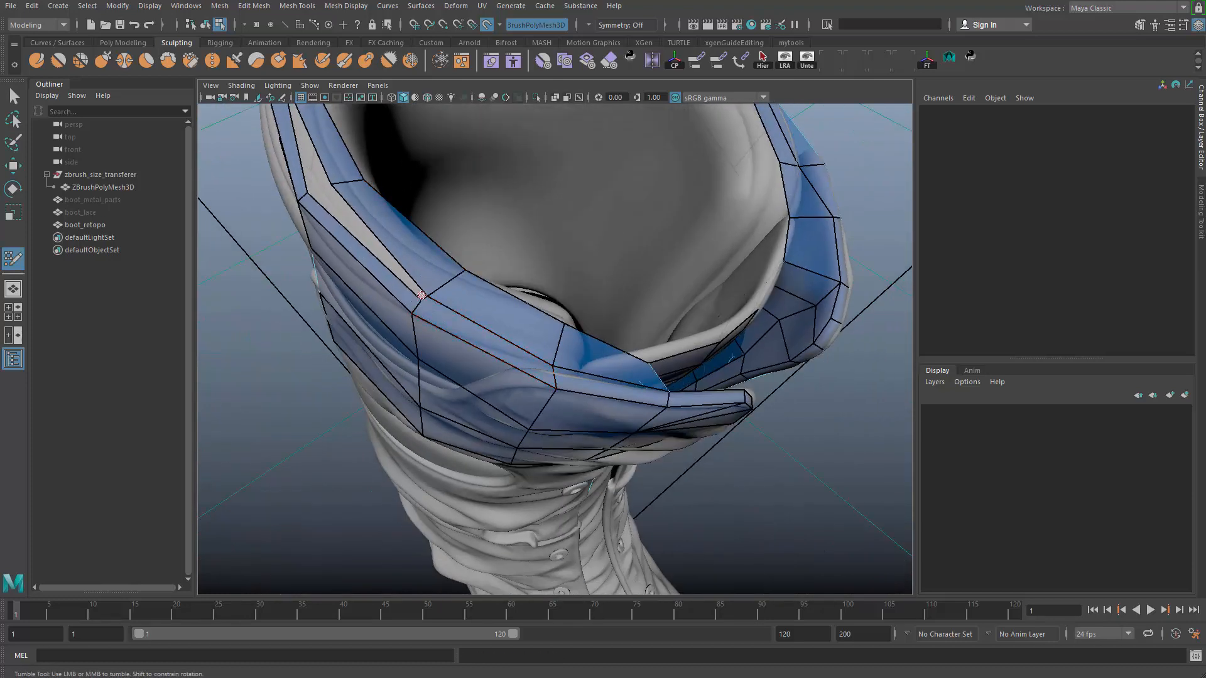
alt+middle_drag(421, 295, 397, 322)
alt+drag(404, 308, 479, 317)
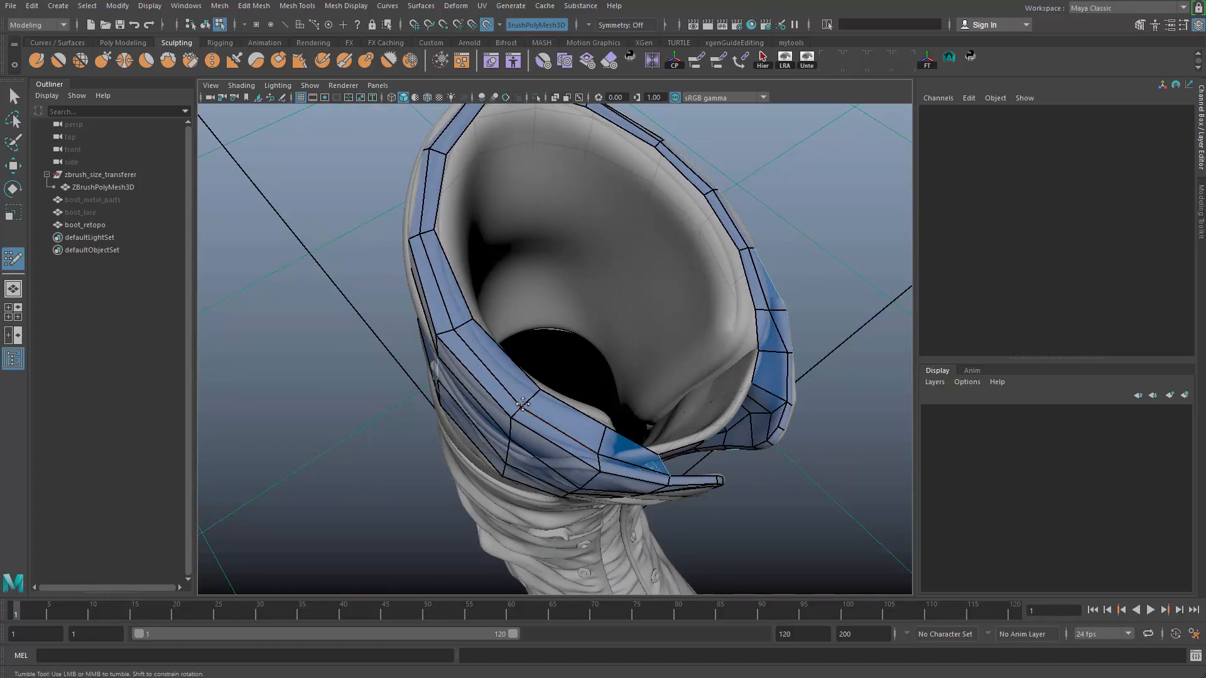
Pull the inner edges of the collar ring inward so the strip covers the rim's thickness all around the opening
alt+drag(542, 386, 645, 399)
drag(649, 350, 633, 337)
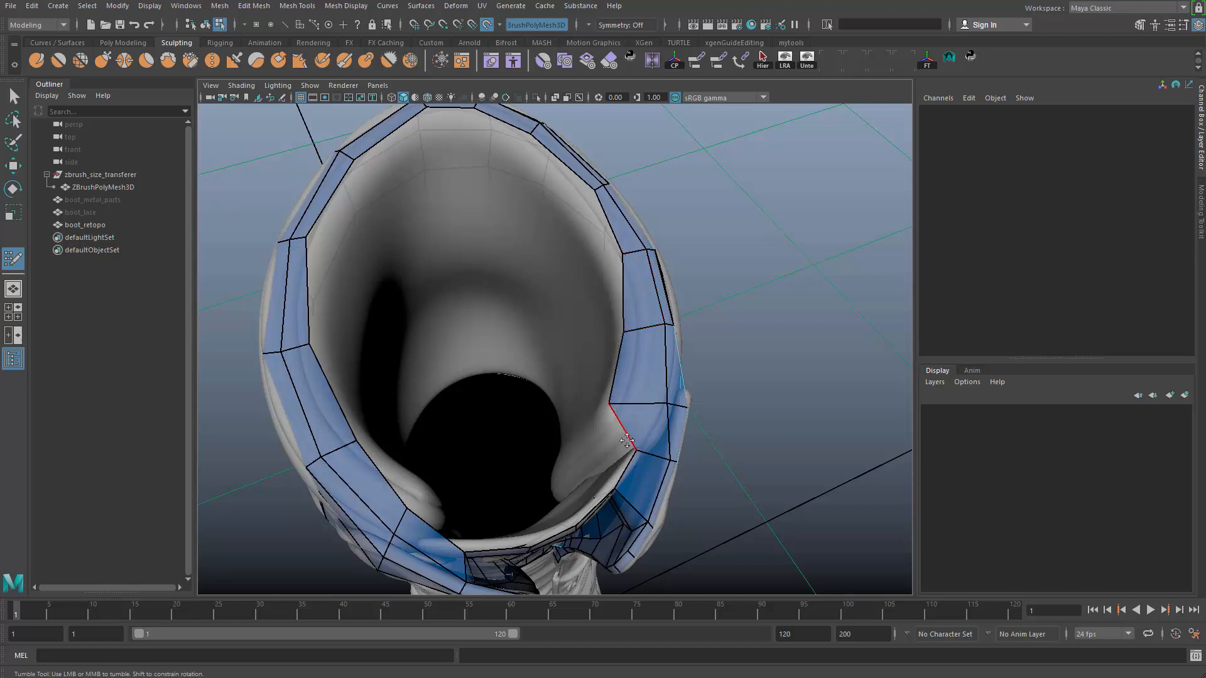
alt+drag(626, 441, 594, 307)
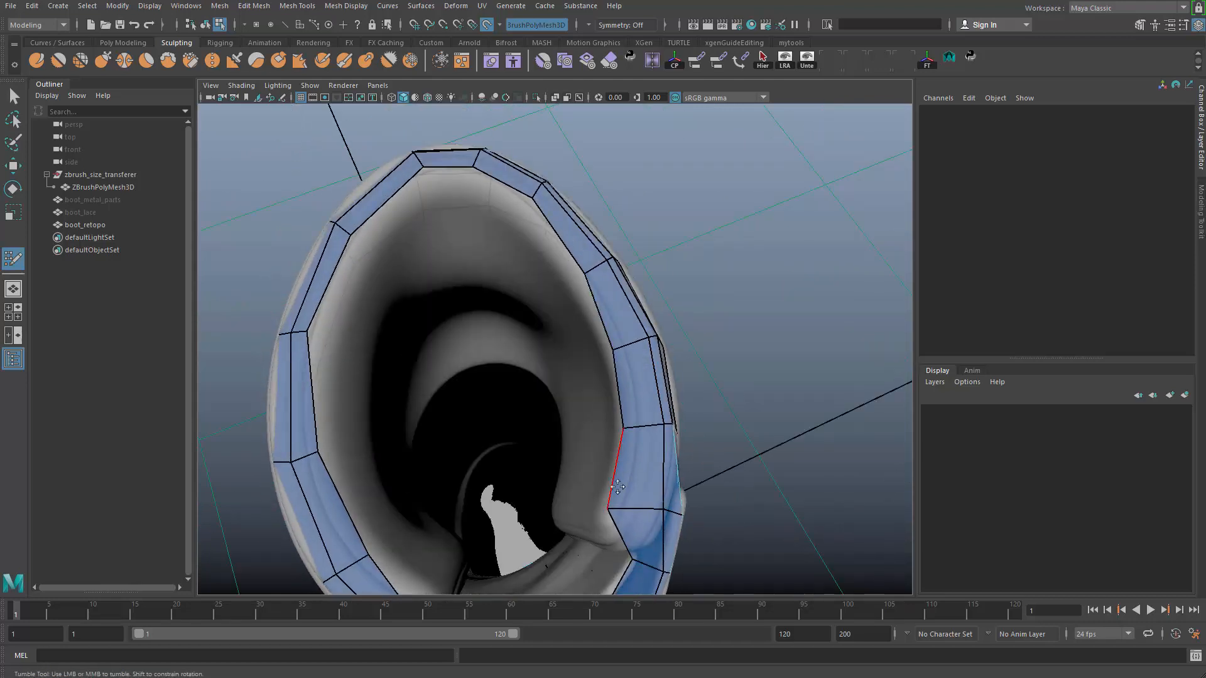
drag(554, 231, 545, 244)
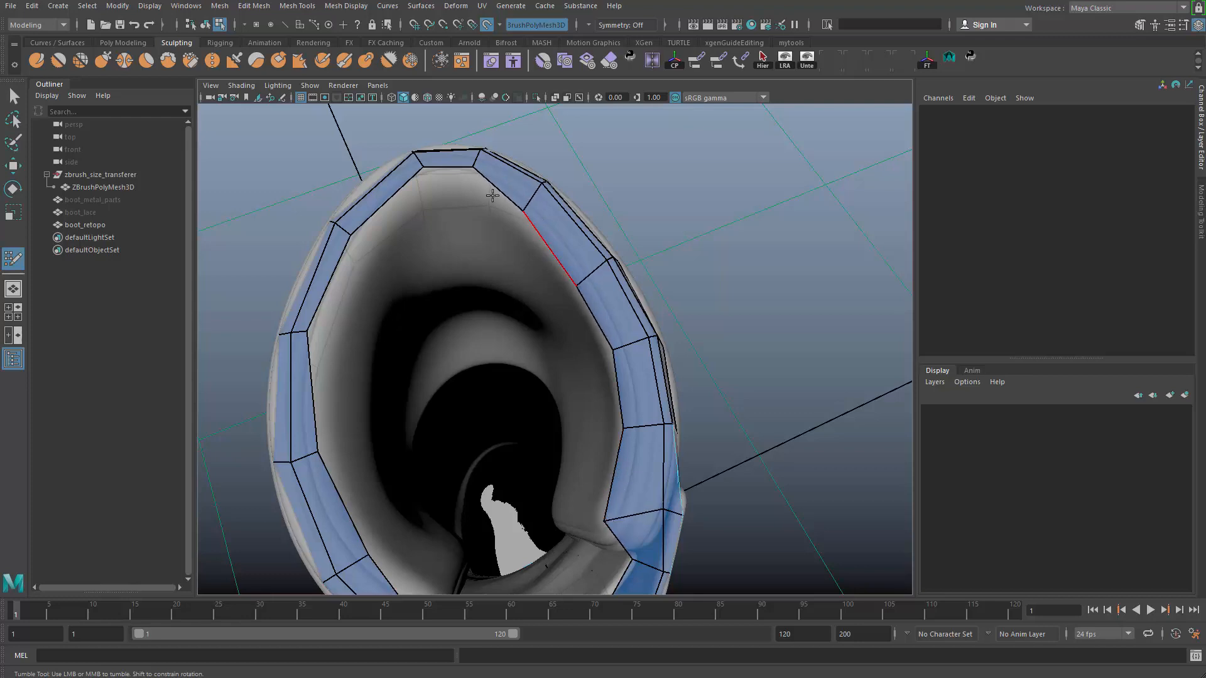
drag(454, 182, 454, 200)
drag(344, 268, 358, 276)
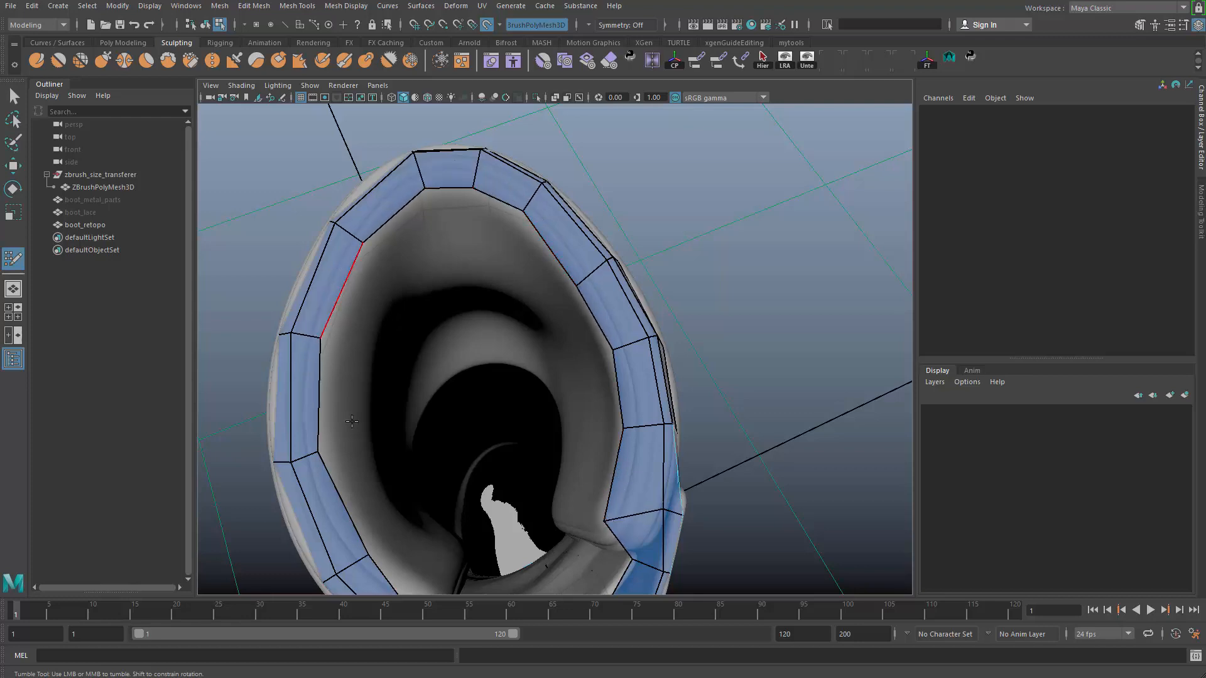
alt+drag(329, 483, 377, 468)
alt+middle_drag(377, 468, 391, 463)
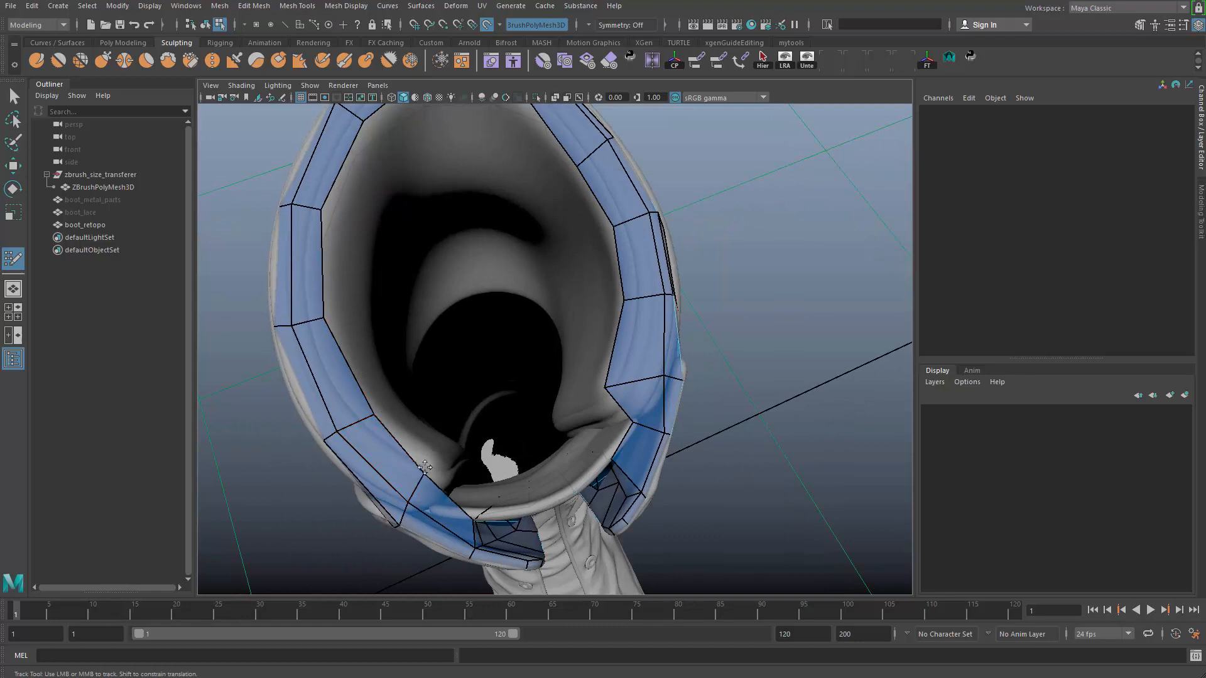
Place a Quad Draw point on the inner collar surface just beyond the lapel corner
alt+drag(473, 513, 350, 535)
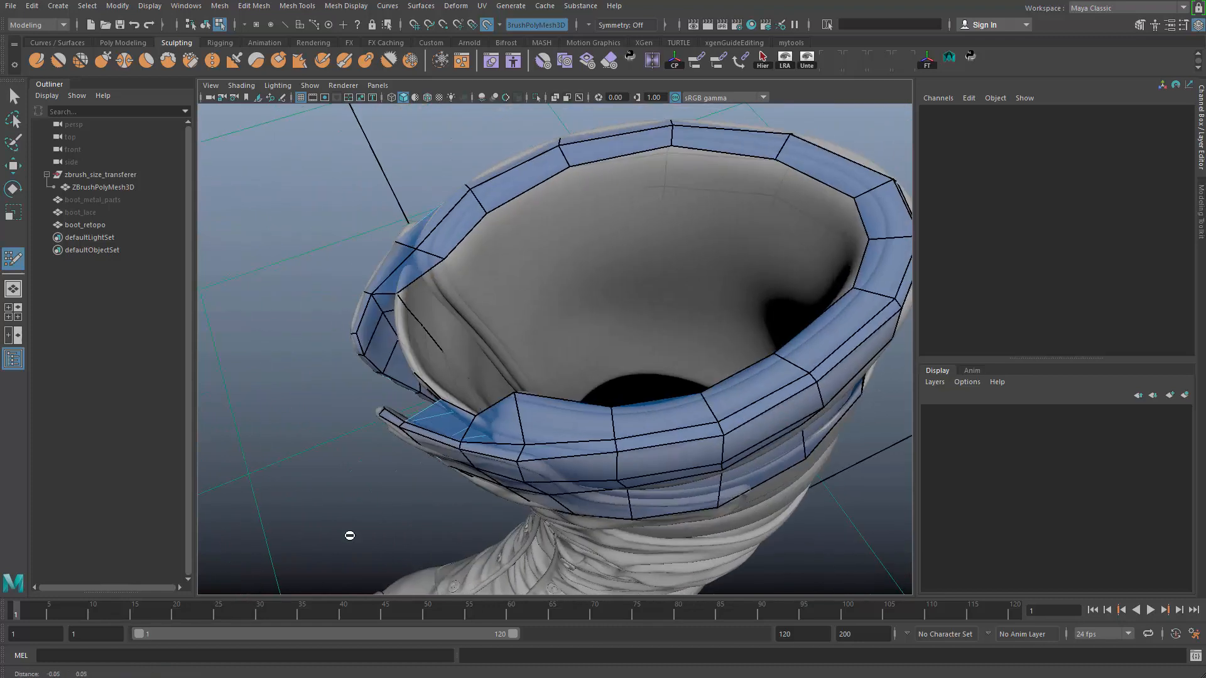
alt+right_drag(349, 536, 398, 367)
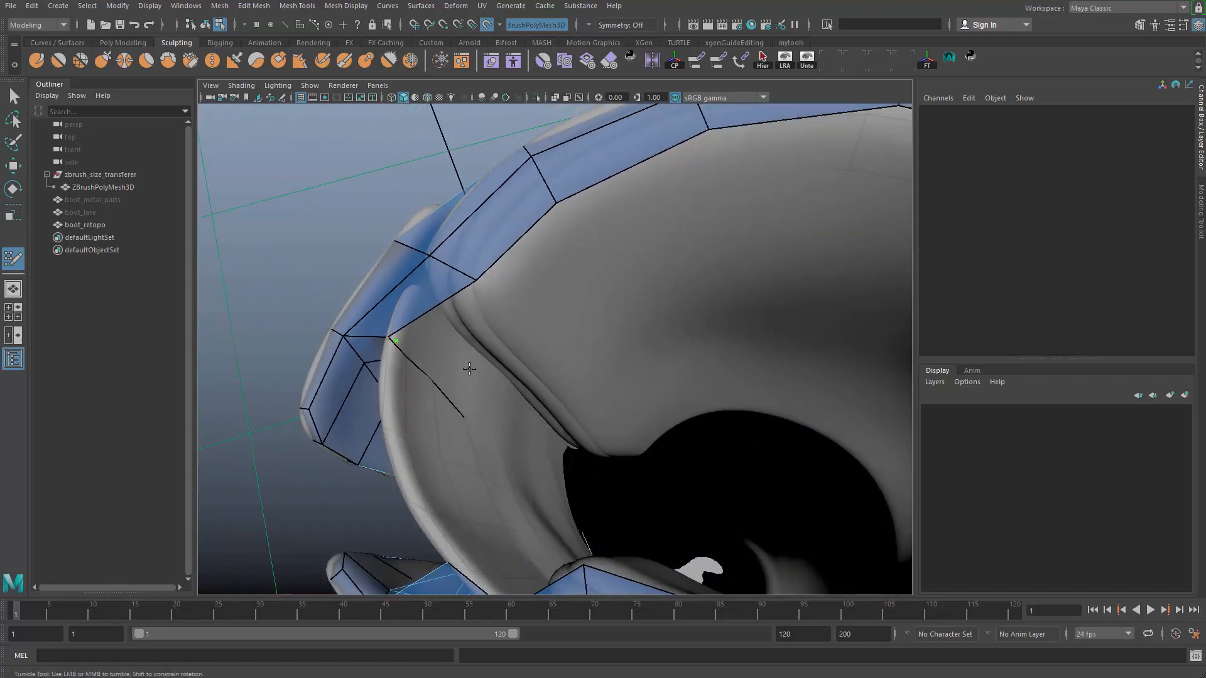
mouse_move(469, 368)
alt+mouse_down()
mouse_move(493, 377)
mouse_move(448, 343)
alt+mouse_up()
click(467, 309)
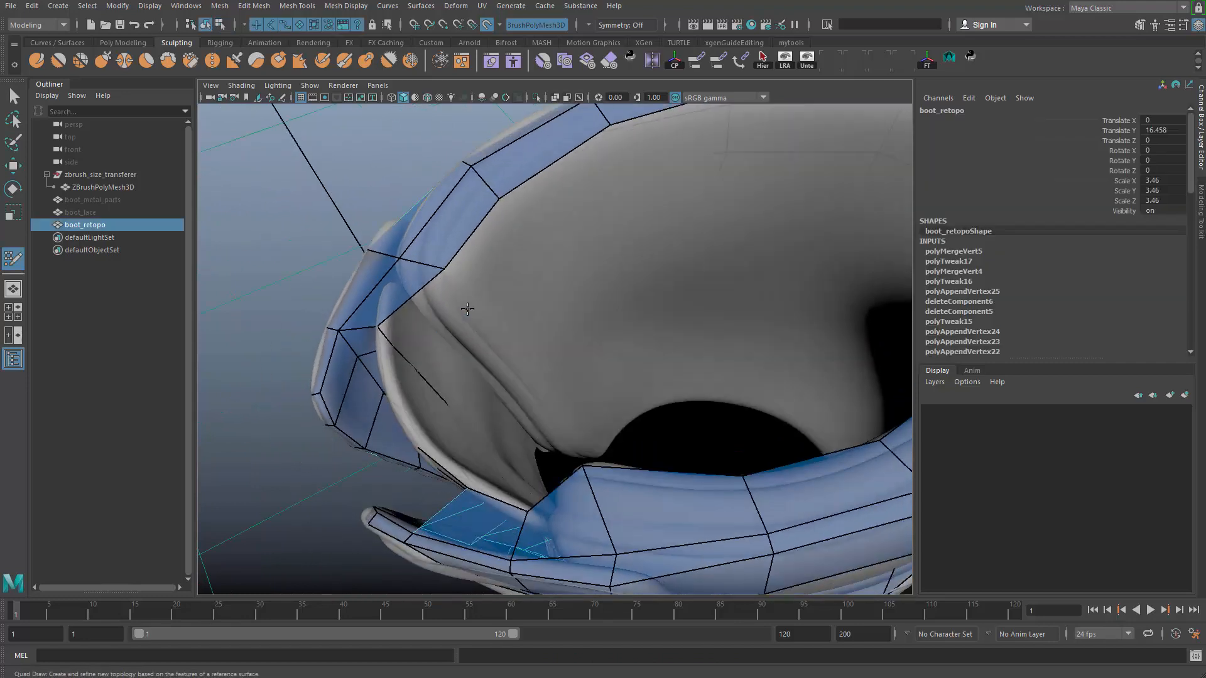
alt+middle_drag(449, 333, 482, 358)
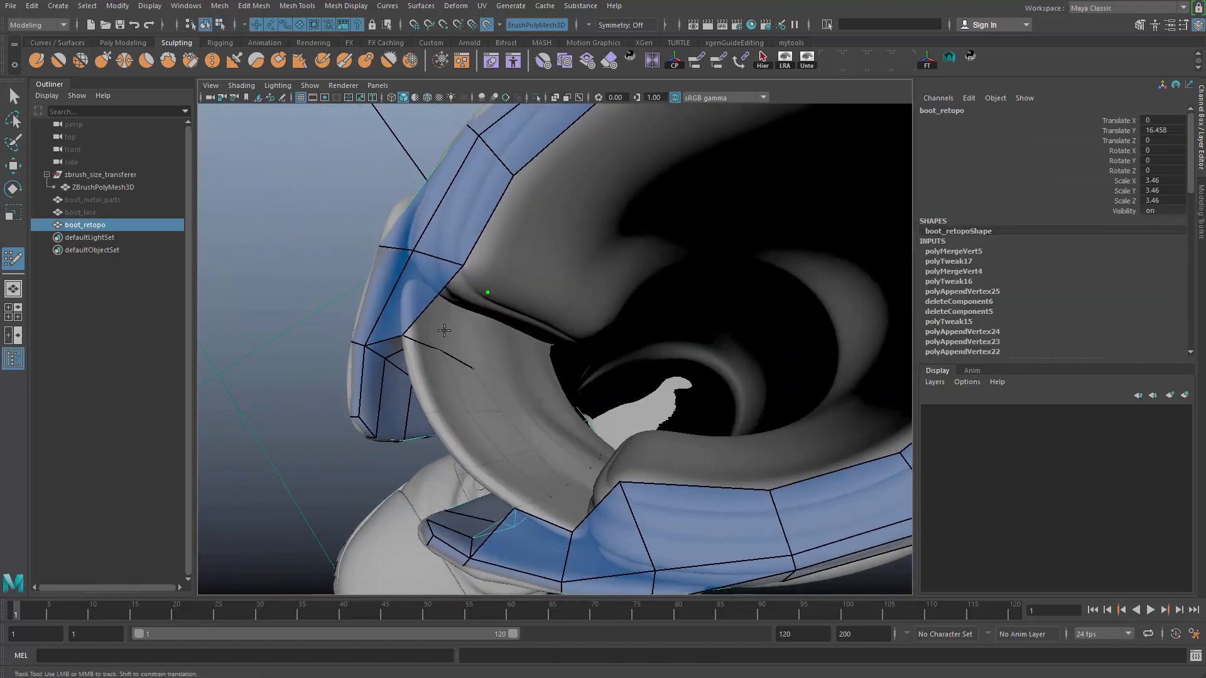
alt+drag(444, 331, 452, 238)
Toggle isolation of the retopology faces on and off, then reselect boot_retopo and return to Quad Draw
key(q)
key(ctrl+1)
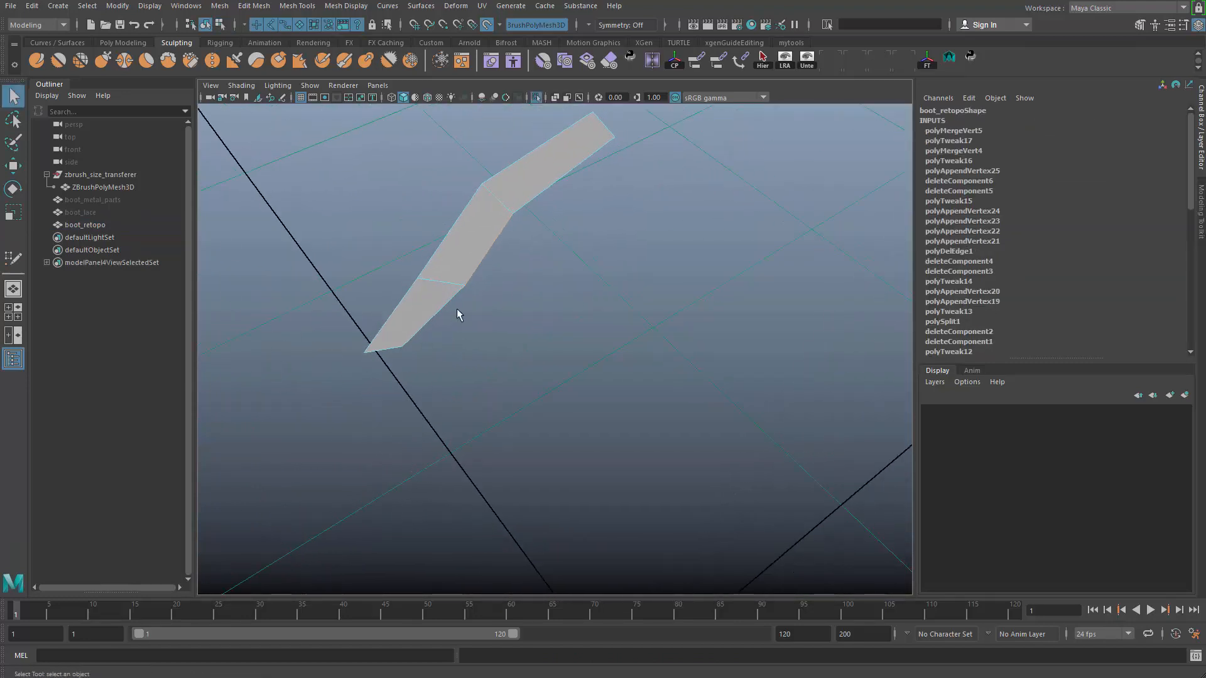
key(ctrl+1)
click(486, 246)
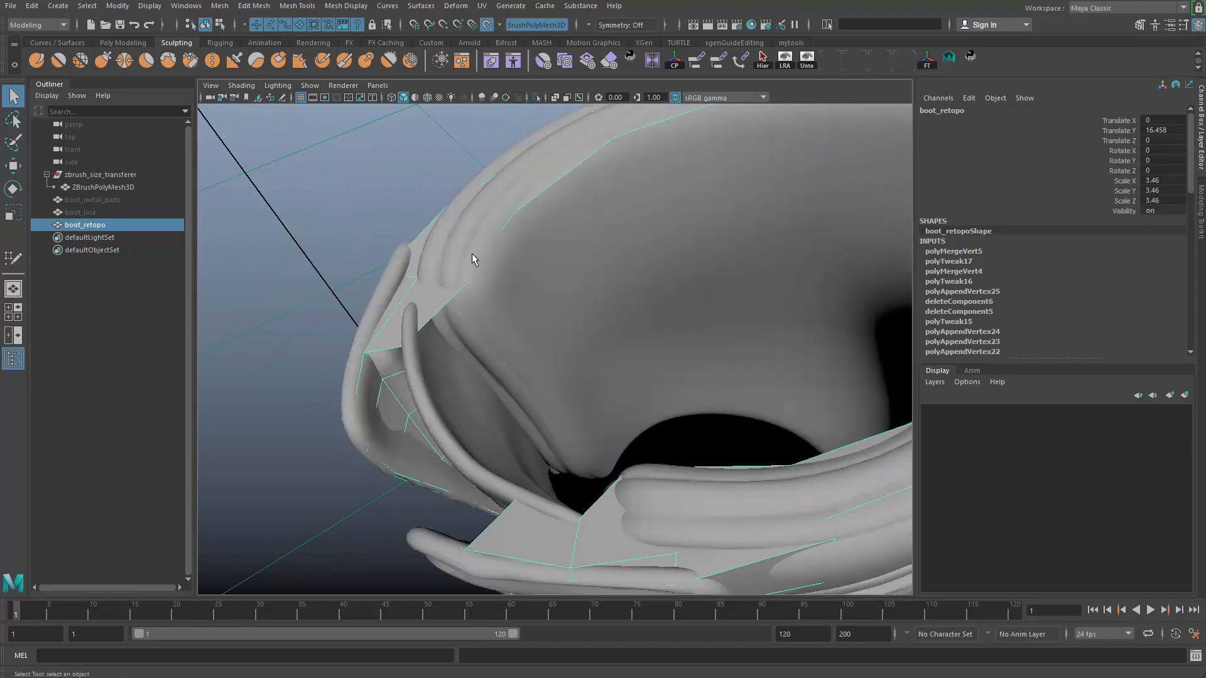
shift+right_drag(469, 244, 488, 521)
alt+drag(446, 274, 454, 354)
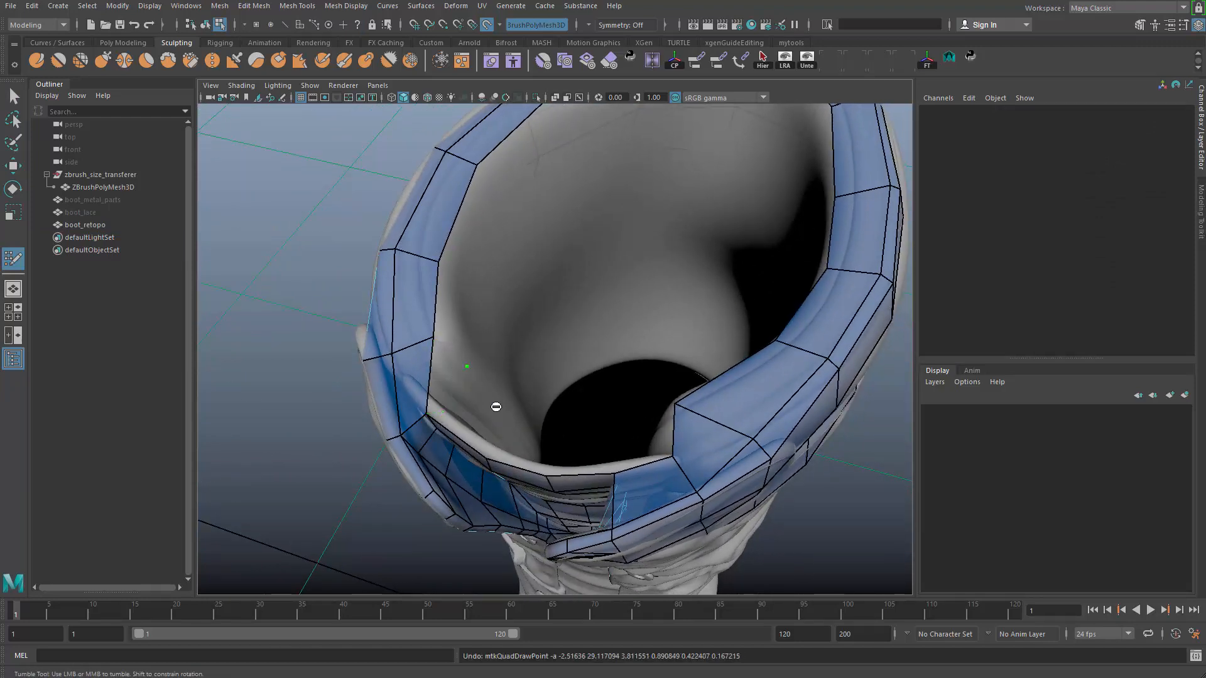
Isolate the retopology mesh, then undo the recent isolation and point edits back to the full boot view
alt+right_drag(477, 409, 470, 283)
key(ctrl+1)
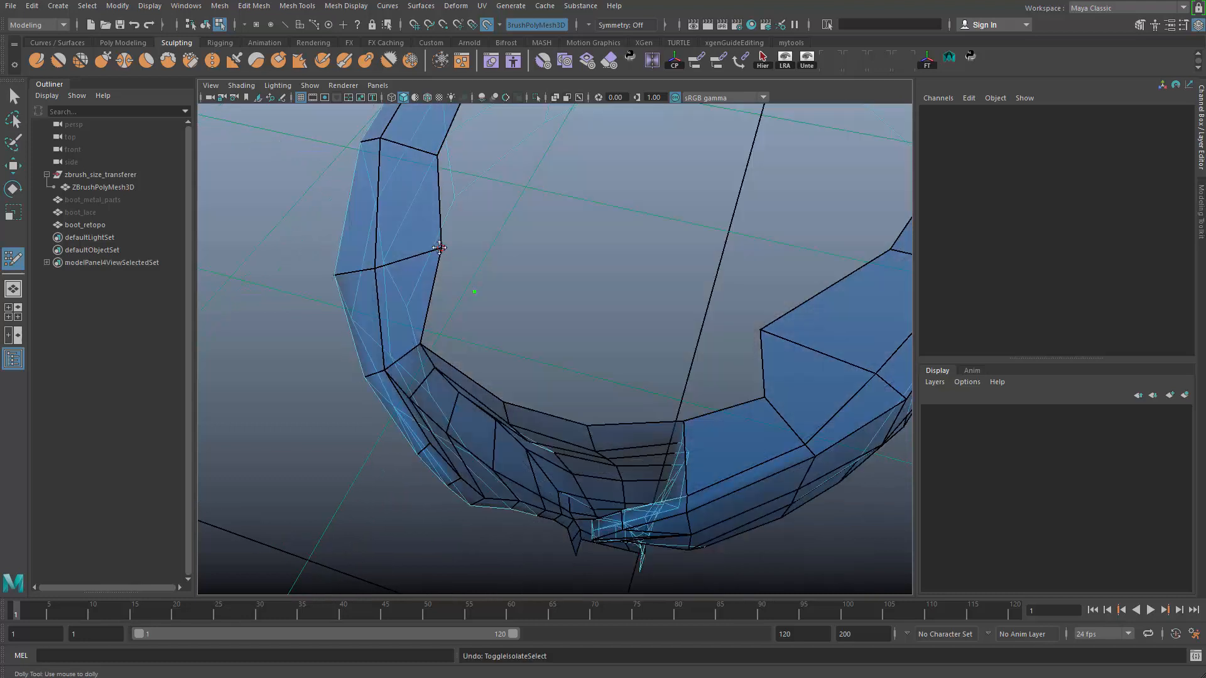
key(ctrl+z)
key(ctrl+z)
key(ctrl+z)
key(ctrl+z)
key(ctrl+z)
key(ctrl+z)
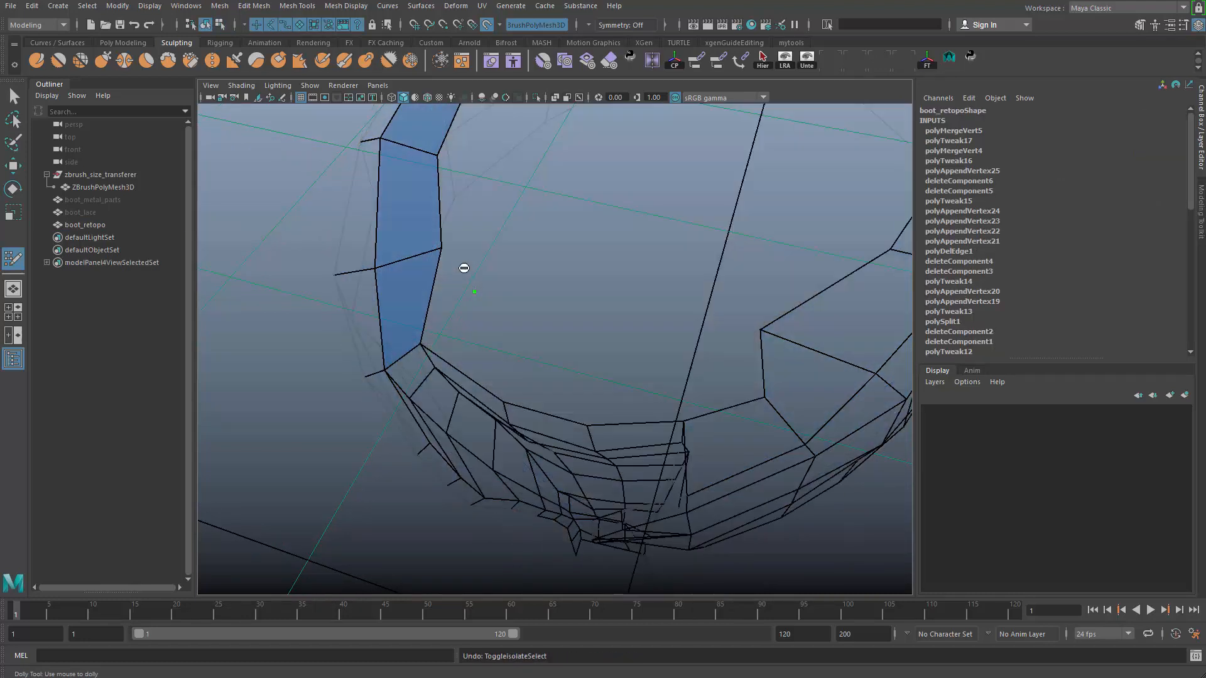
key(ctrl+z)
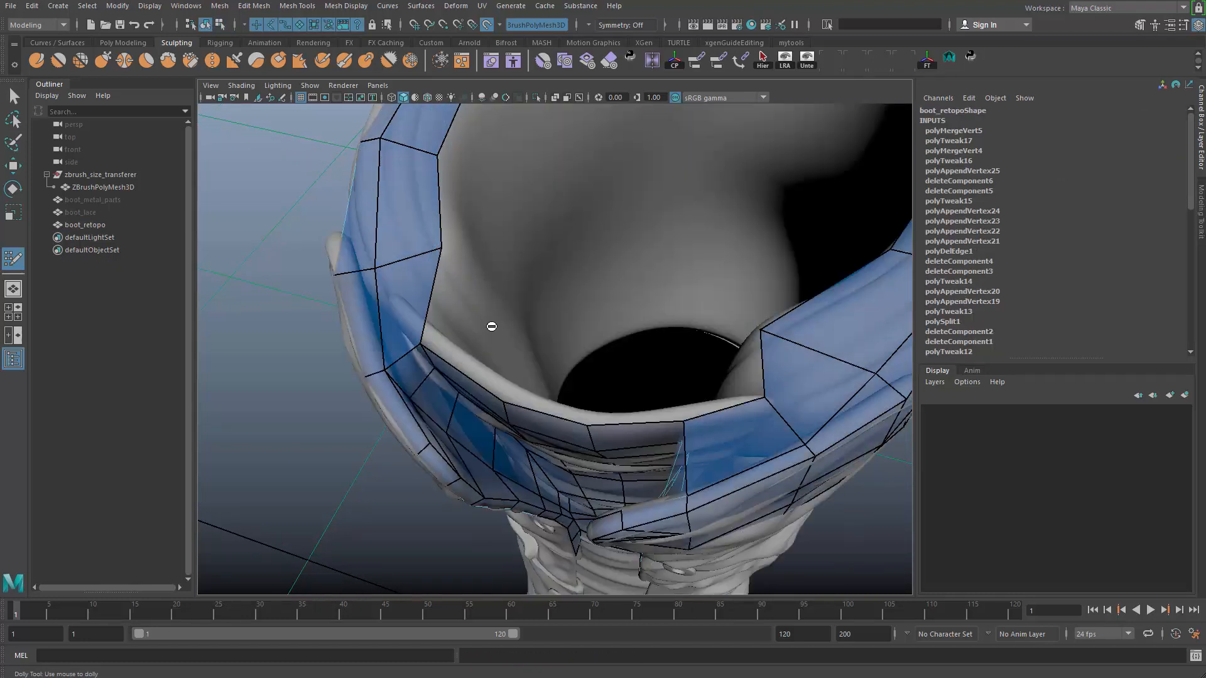
Fill the top edge of the tongue with a row of four quads running from one lapel to the other
alt+drag(440, 249, 493, 347)
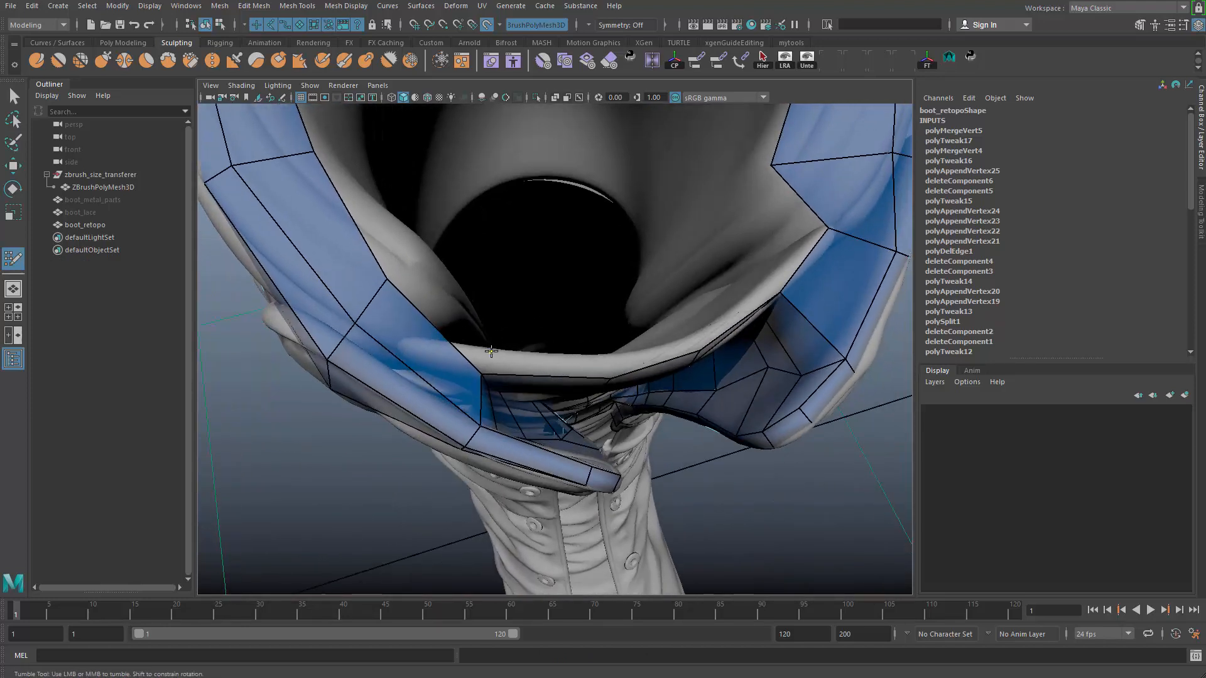
key(Return)
mouse_move(574, 358)
alt+mouse_down()
mouse_move(584, 361)
mouse_move(570, 356)
alt+mouse_up()
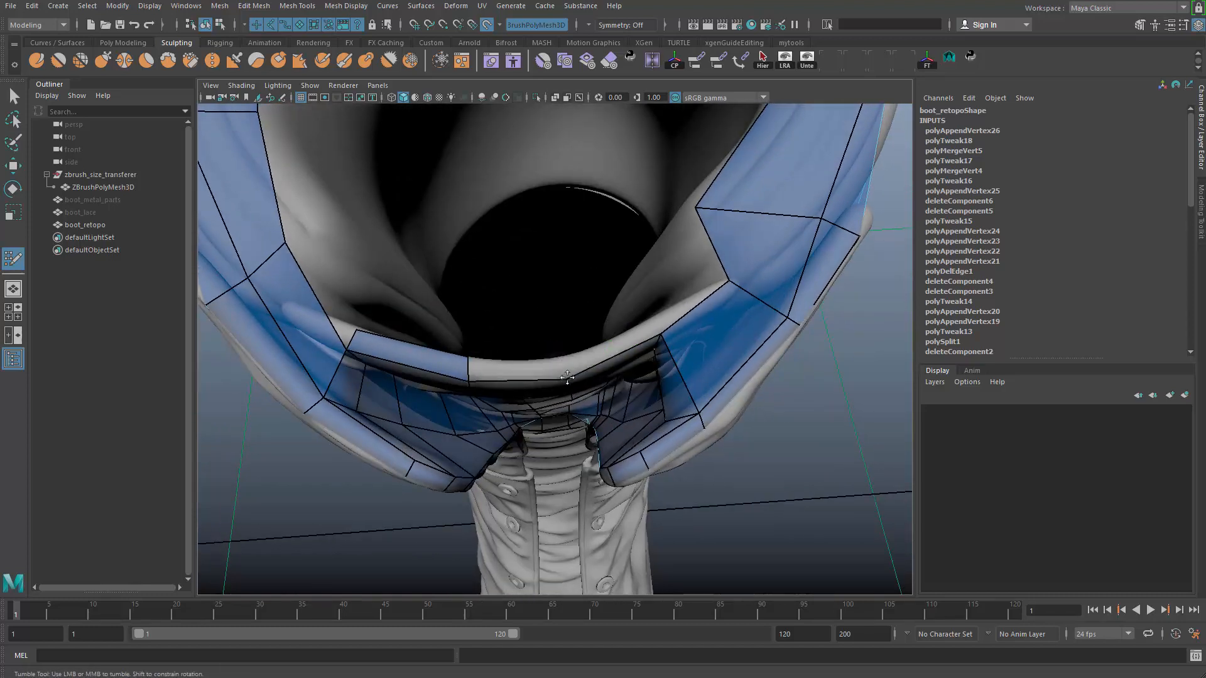
key(Return)
alt+drag(529, 368, 677, 345)
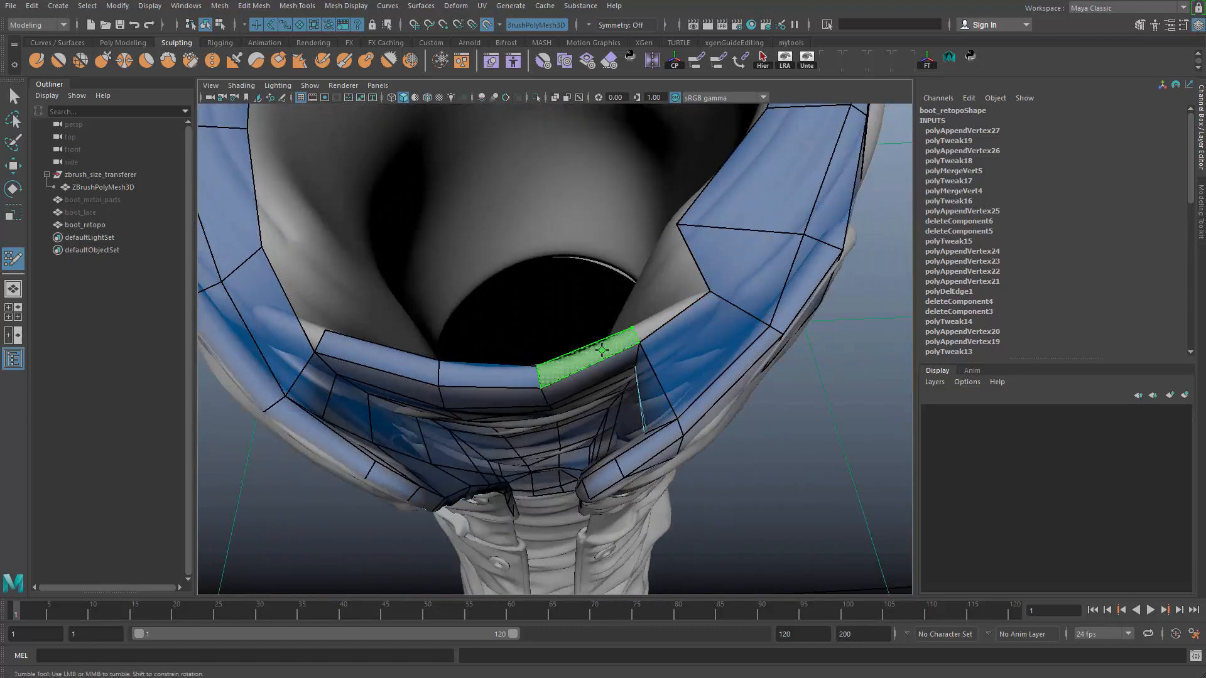
key(Return)
alt+drag(602, 351, 720, 304)
key(ctrl+z)
key(ctrl+z)
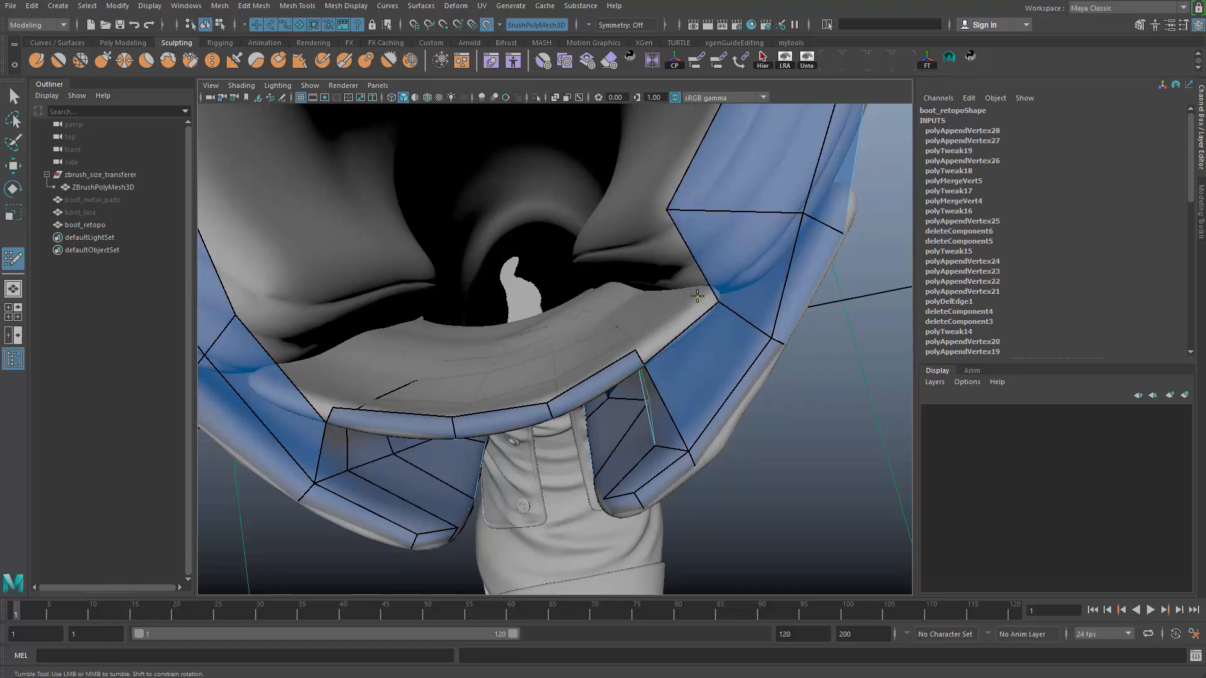
shift+click(687, 310)
Try relaxing the rim corner and adding a quad beside the tongue strip, and undo these changes
click(647, 224)
shift+drag(676, 243, 687, 245)
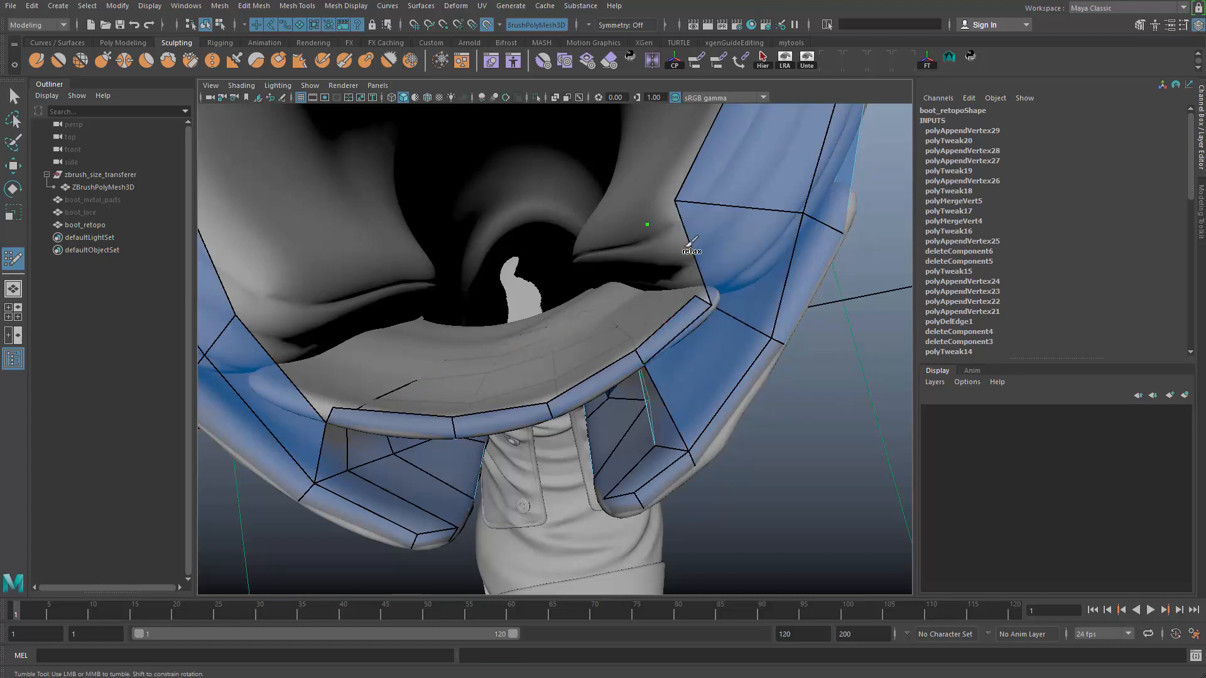
key(ctrl+z)
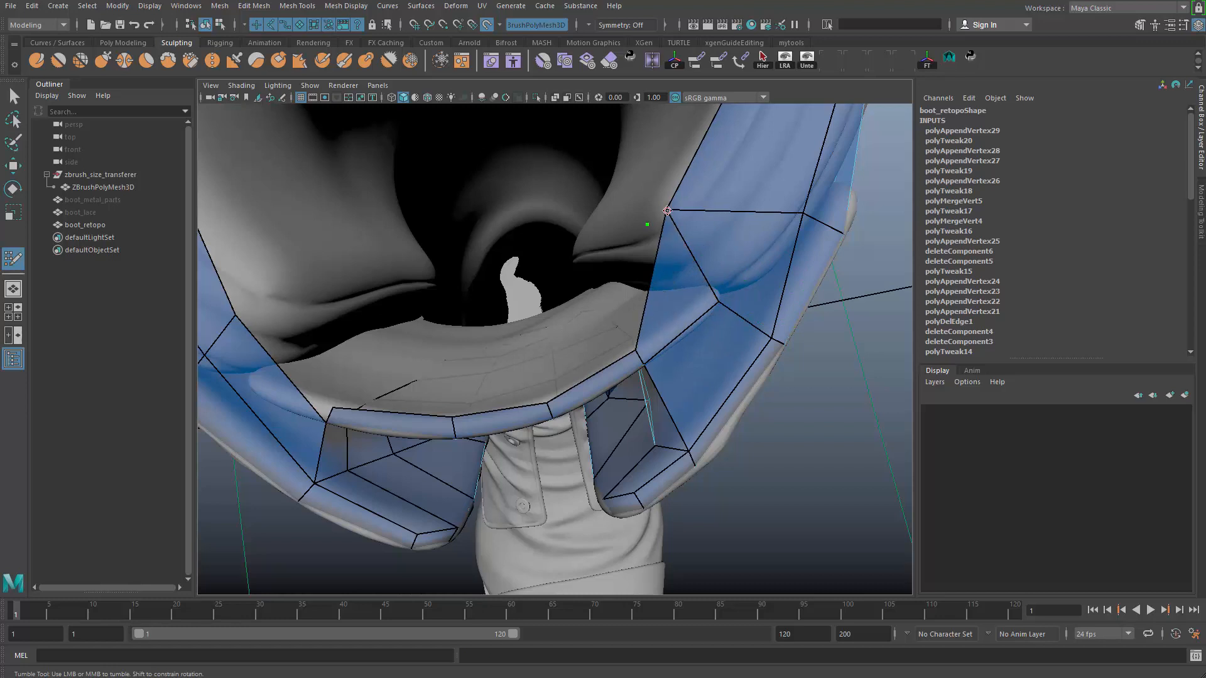
ctrl+shift+click(665, 342)
key(ctrl+z)
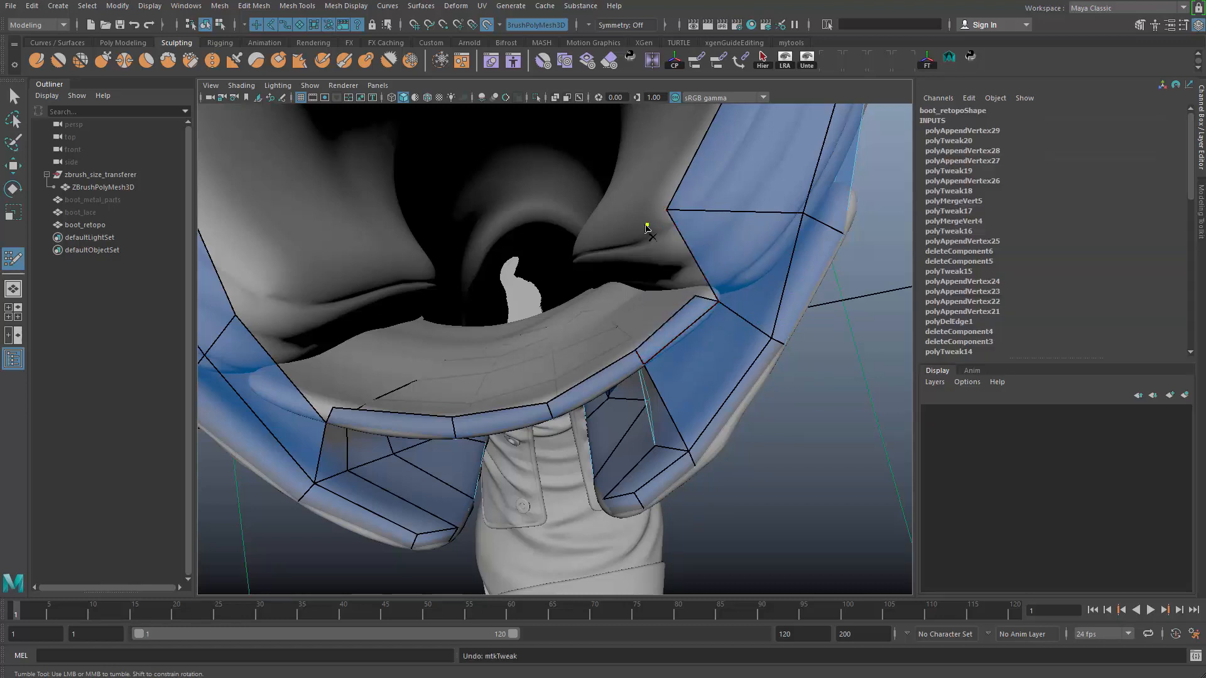
Try deleting the corner quad between collar rim and lapel and inserting an edge loop along the rim, and undo both
alt+drag(589, 251, 716, 269)
alt+right_drag(433, 339, 575, 307)
alt+drag(576, 306, 592, 402)
alt+right_drag(592, 402, 594, 324)
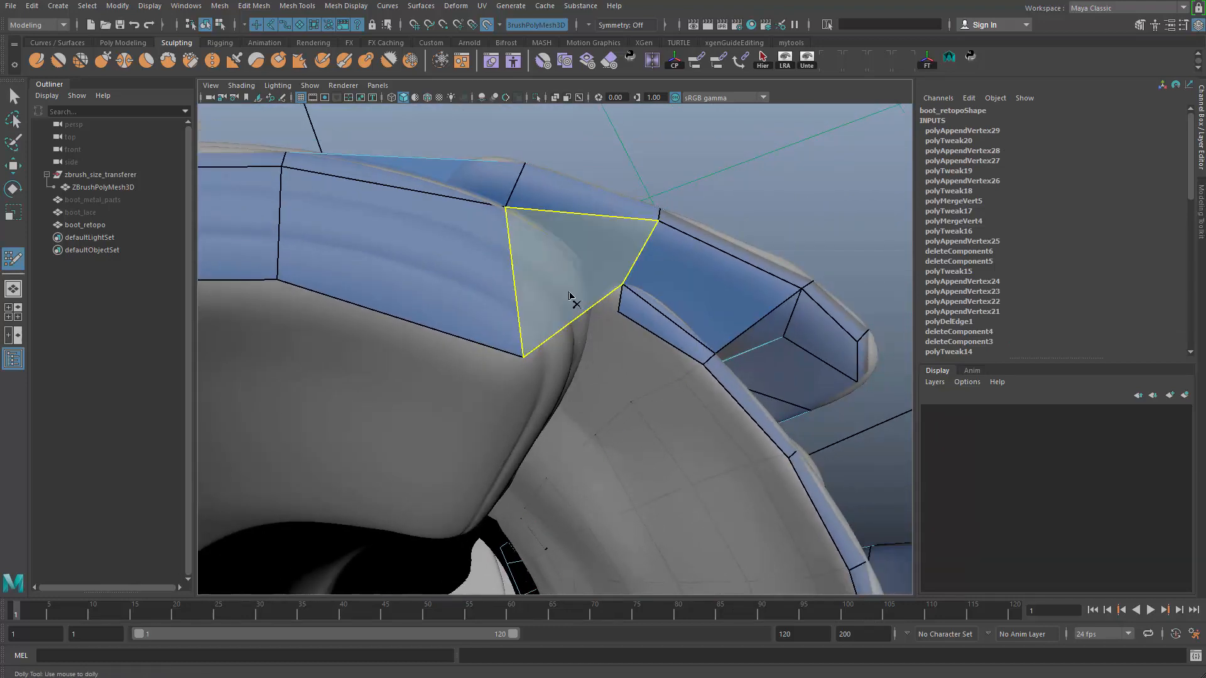
ctrl+shift+click(573, 297)
ctrl+click(525, 264)
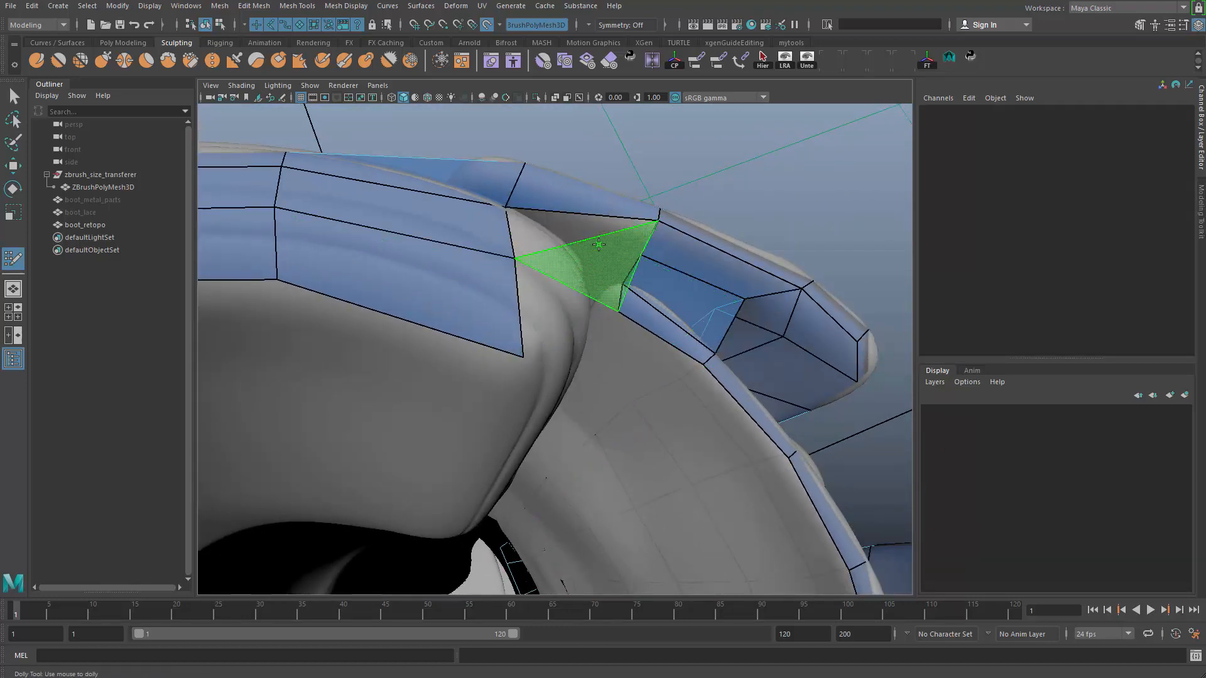
key(ctrl+z)
alt+drag(620, 318, 643, 276)
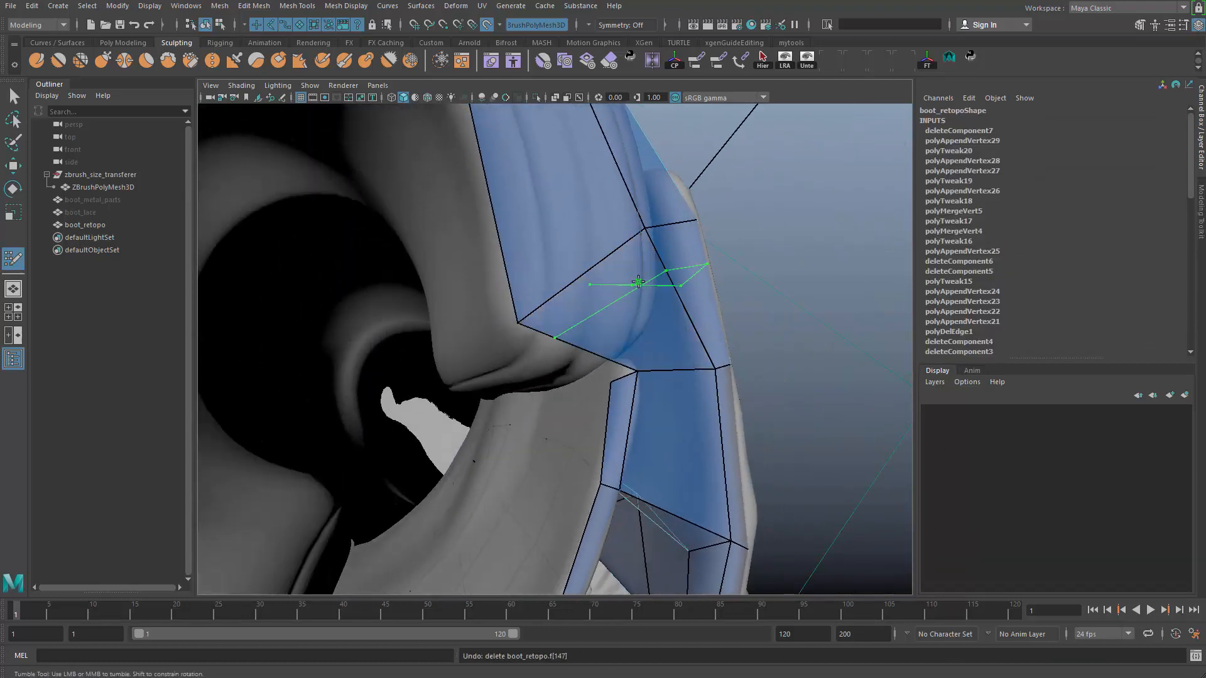
Delete the corner quads between the collar rim and tongue, and insert an edge loop along the rim's inner band
ctrl+shift+click(597, 270)
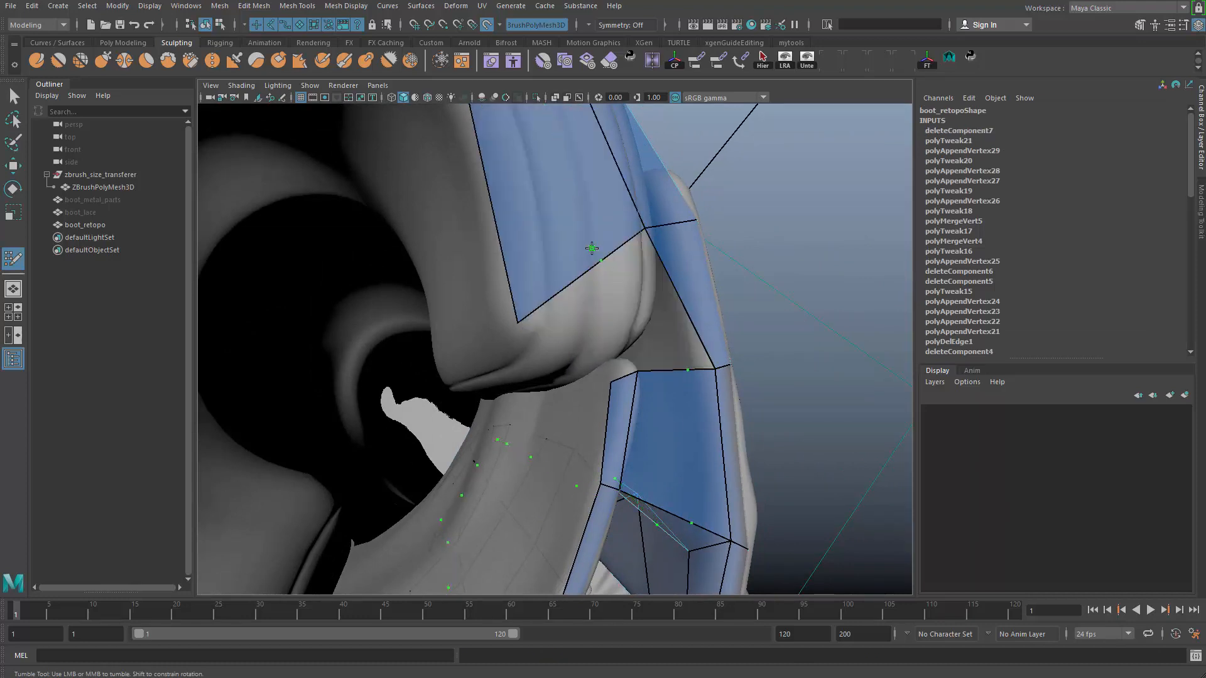
shift+click(653, 308)
mouse_move(660, 318)
alt+mouse_down()
mouse_move(582, 267)
mouse_move(462, 339)
alt+mouse_up()
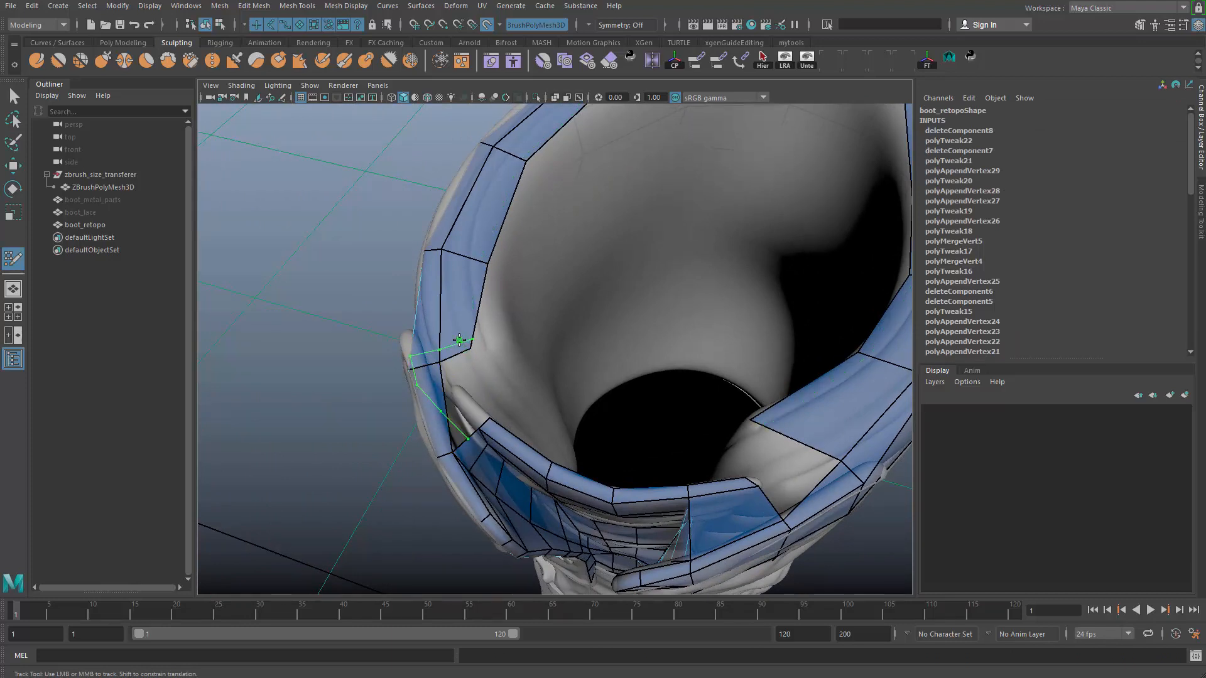
alt+right_drag(455, 339, 444, 420)
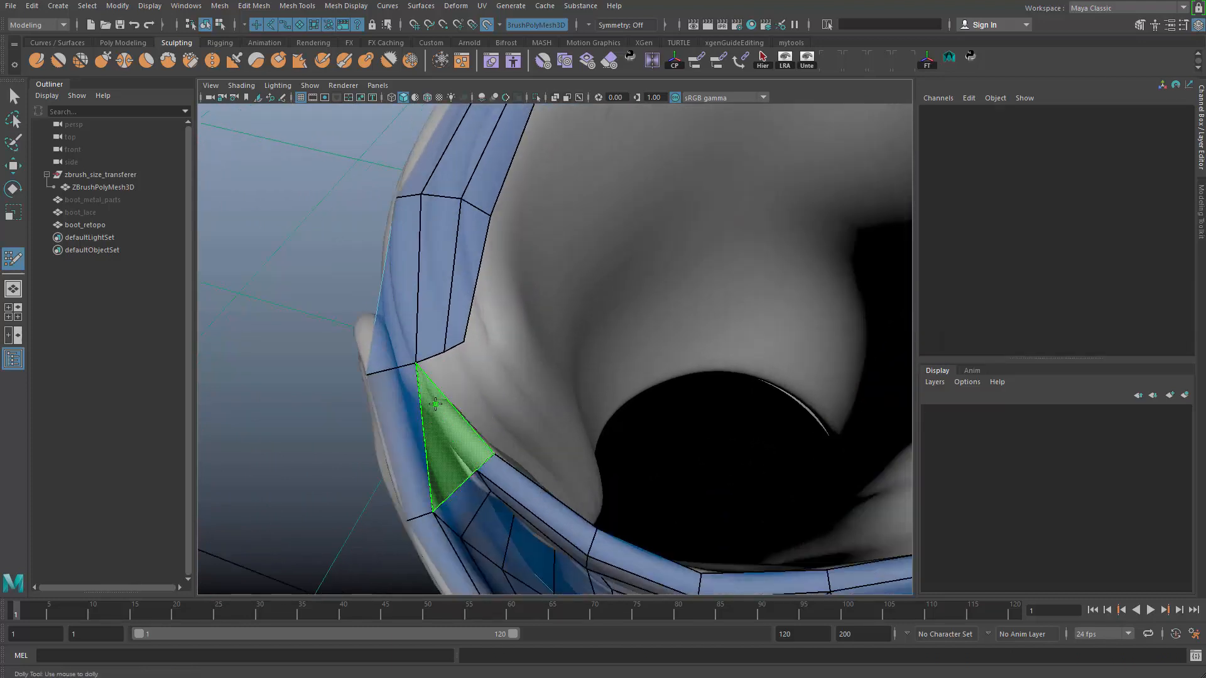
Add a narrow quad joining the rim's inner band to the tongue strip and close the remaining corner gap with Fill Hole
shift+click(447, 409)
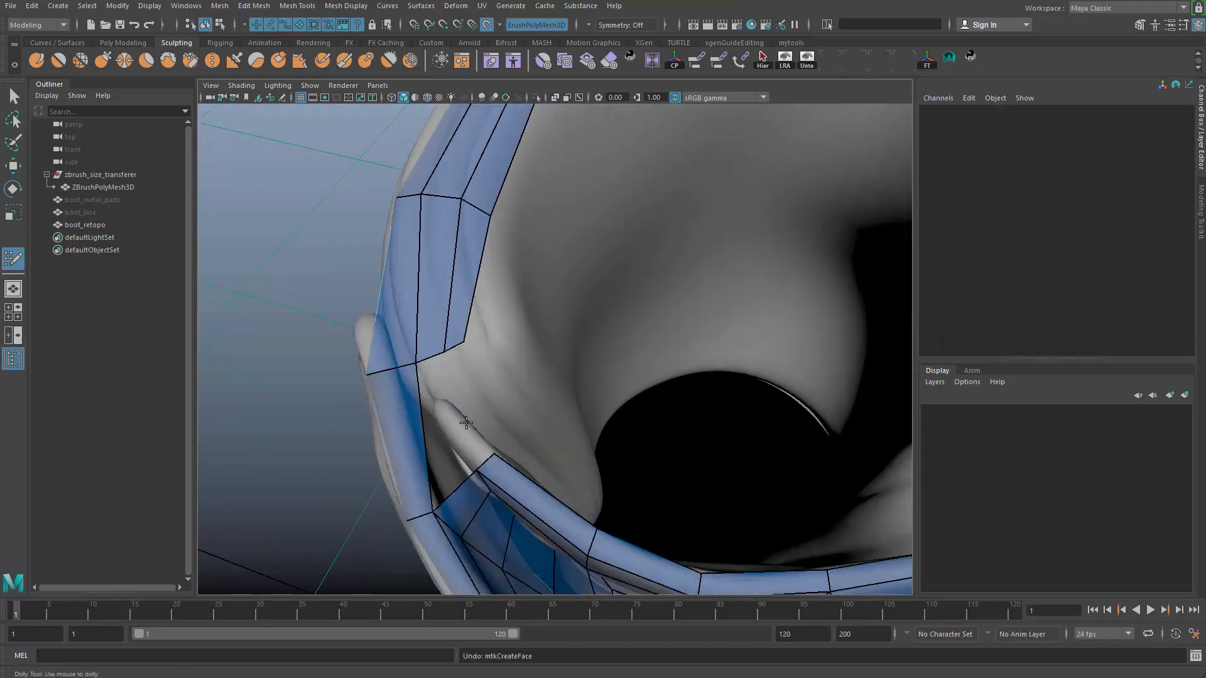
alt+drag(466, 422, 459, 387)
key(q)
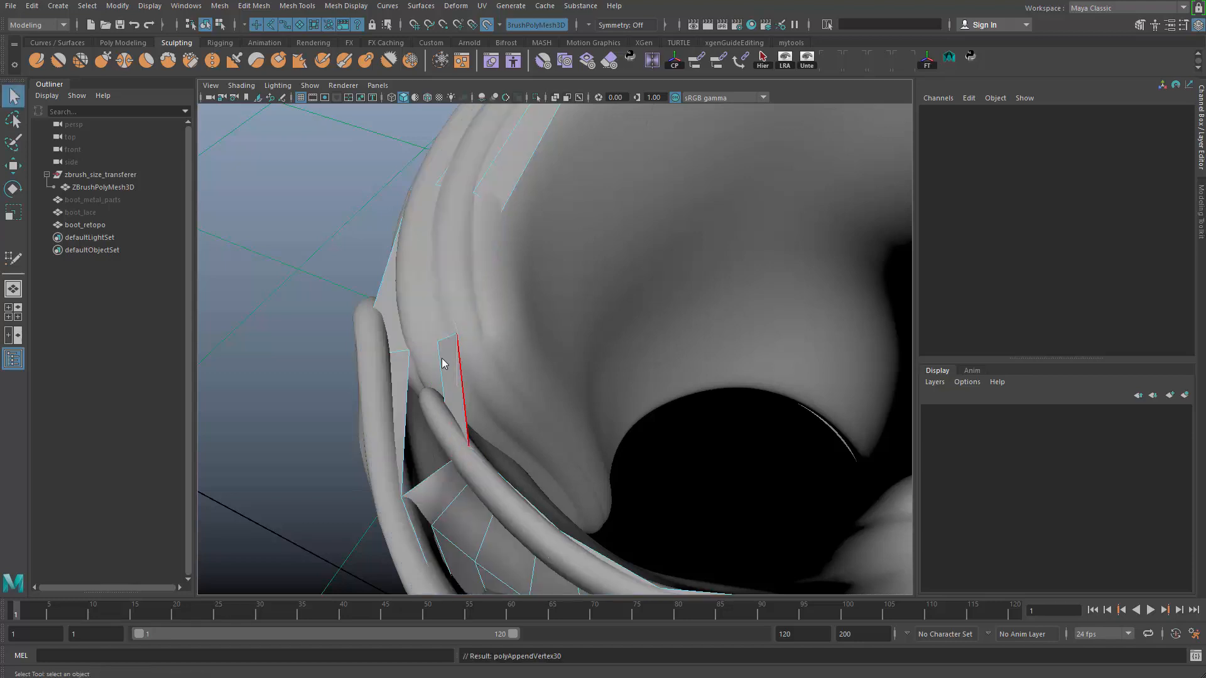
shift+right_drag(447, 332, 451, 392)
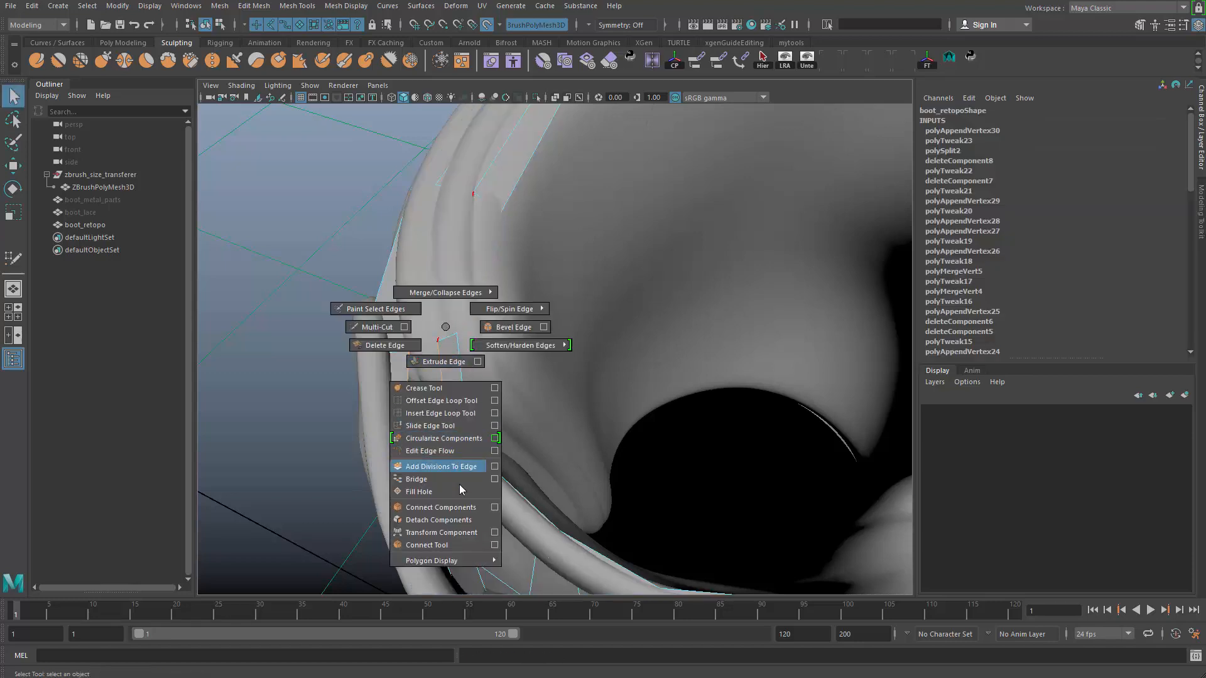
shift+right_drag(453, 477, 454, 491)
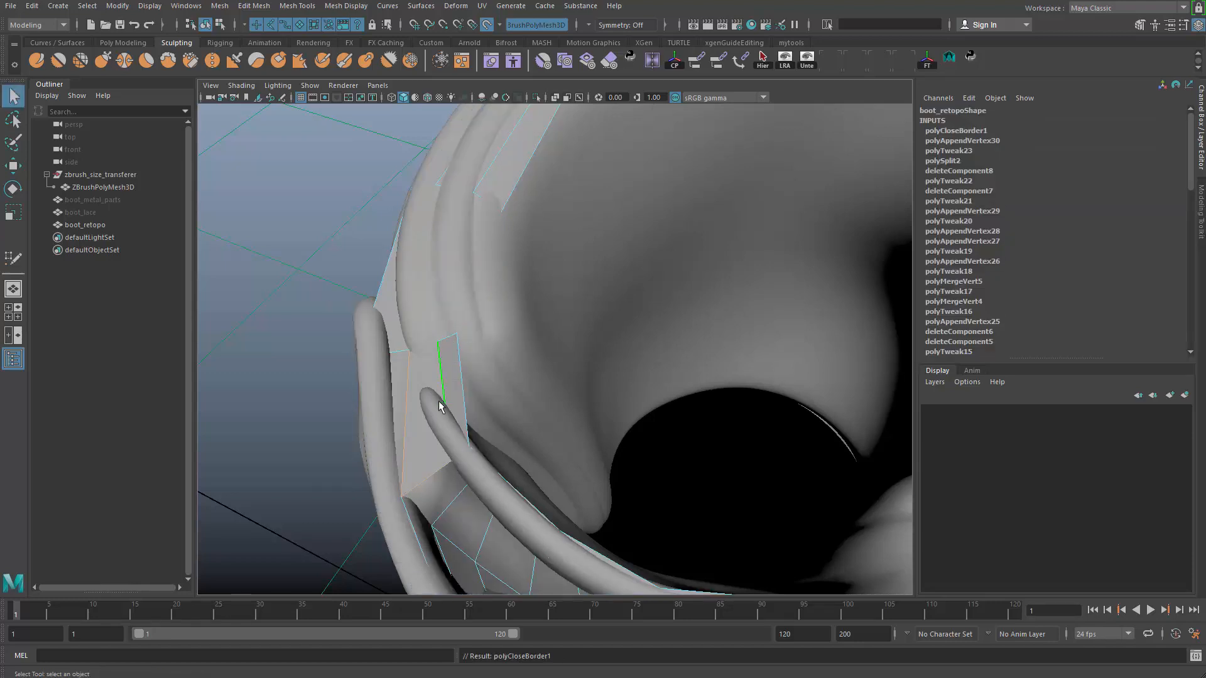
Delete the retopology mesh's construction history and check the filled corner with the mesh isolated
key(alt+shift+d)
key(ctrl+1)
mouse_move(445, 358)
shift+right_down()
mouse_move(447, 393)
mouse_move(635, 265)
shift+right_up()
alt+drag(635, 265, 404, 498)
key(ctrl+1)
mouse_move(404, 404)
alt+mouse_down()
mouse_move(567, 382)
mouse_move(357, 298)
mouse_move(508, 327)
alt+mouse_up()
Using Quad Draw, fill the gap between the rim and tongue strip on the opposite side with two connecting quads
mouse_move(507, 326)
shift+right_down()
mouse_move(534, 621)
mouse_move(526, 601)
shift+right_up()
mouse_move(526, 600)
alt+mouse_down()
mouse_move(565, 439)
mouse_move(628, 376)
alt+mouse_up()
alt+right_drag(628, 376, 662, 341)
shift+click(658, 333)
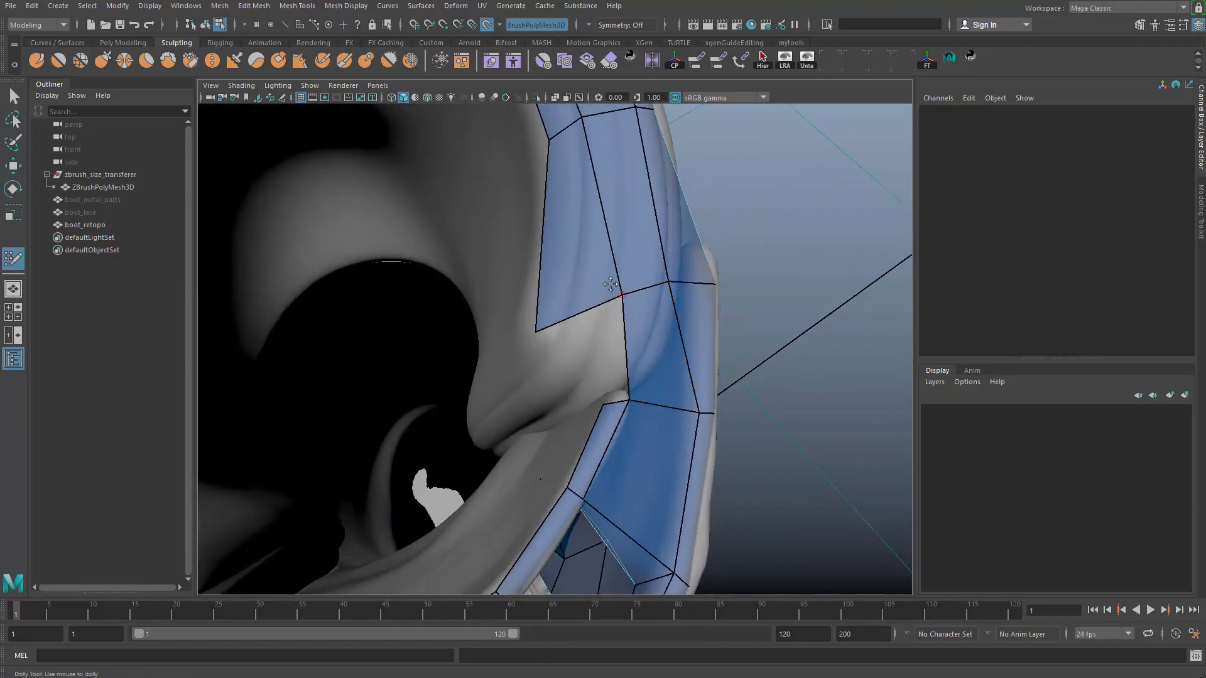
alt+drag(646, 349, 492, 352)
alt+right_drag(492, 352, 430, 308)
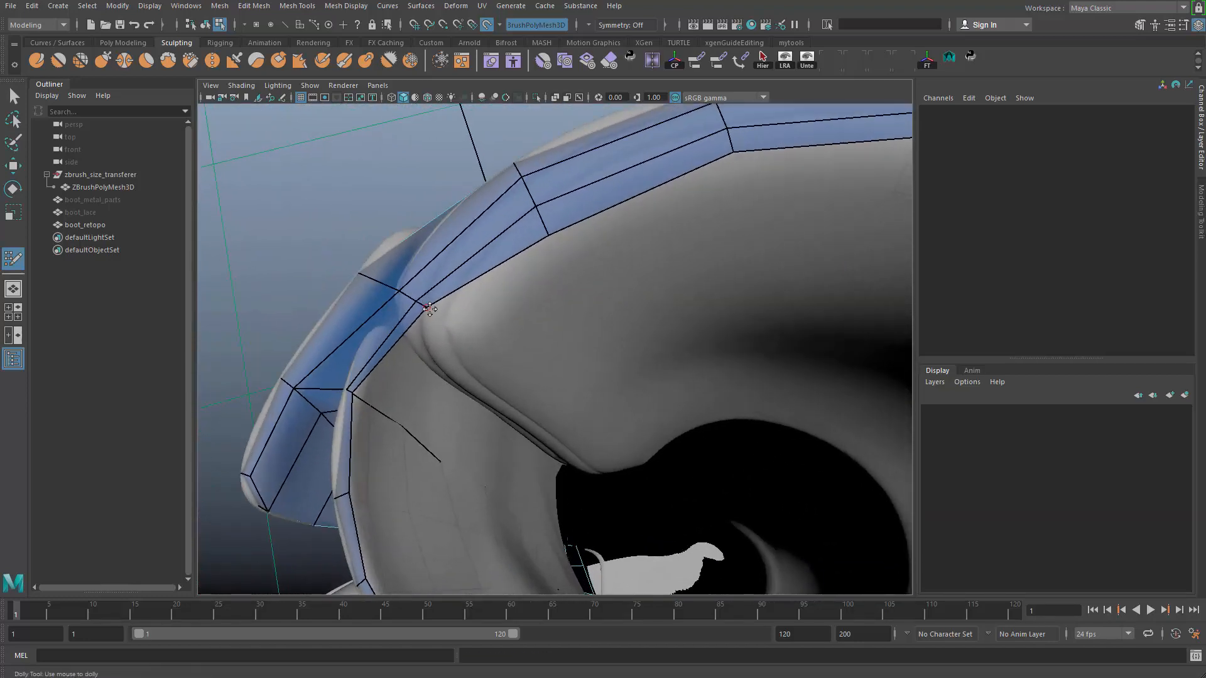
Try adding a quad on the collar's inner wall below the rim, and undo the attempt
shift+click(553, 290)
alt+drag(552, 290, 432, 361)
key(ctrl+z)
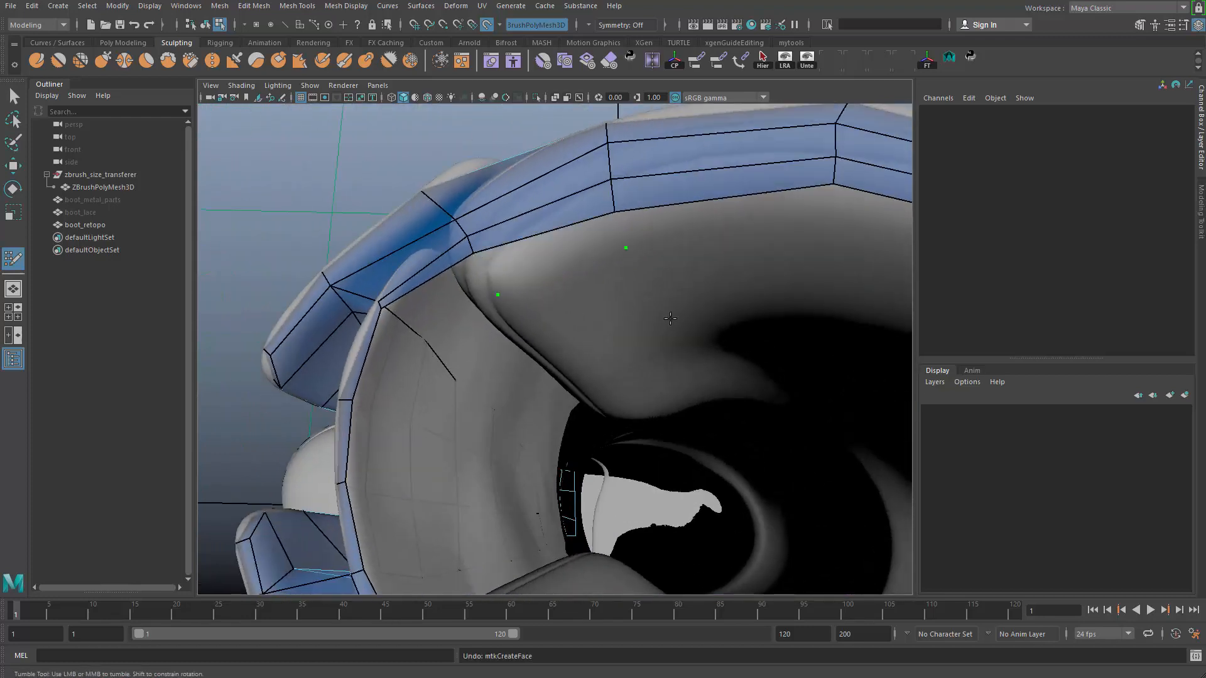
mouse_move(542, 308)
alt+mouse_down()
mouse_move(530, 305)
mouse_move(602, 310)
mouse_move(603, 351)
mouse_move(628, 356)
mouse_move(589, 262)
mouse_move(628, 280)
mouse_move(606, 350)
mouse_move(659, 398)
mouse_move(649, 372)
alt+mouse_up()
key(ctrl+z)
Isolate the retopology mesh for component editing and undo the stray point edit
key(q)
key(F8)
key(ctrl+1)
key(F9)
click(641, 371)
key(w)
key(ctrl+z)
key(q)
Extrude the inner border edges of the collar ring down into the boot and scale the new edge loop
right_drag(670, 296, 665, 268)
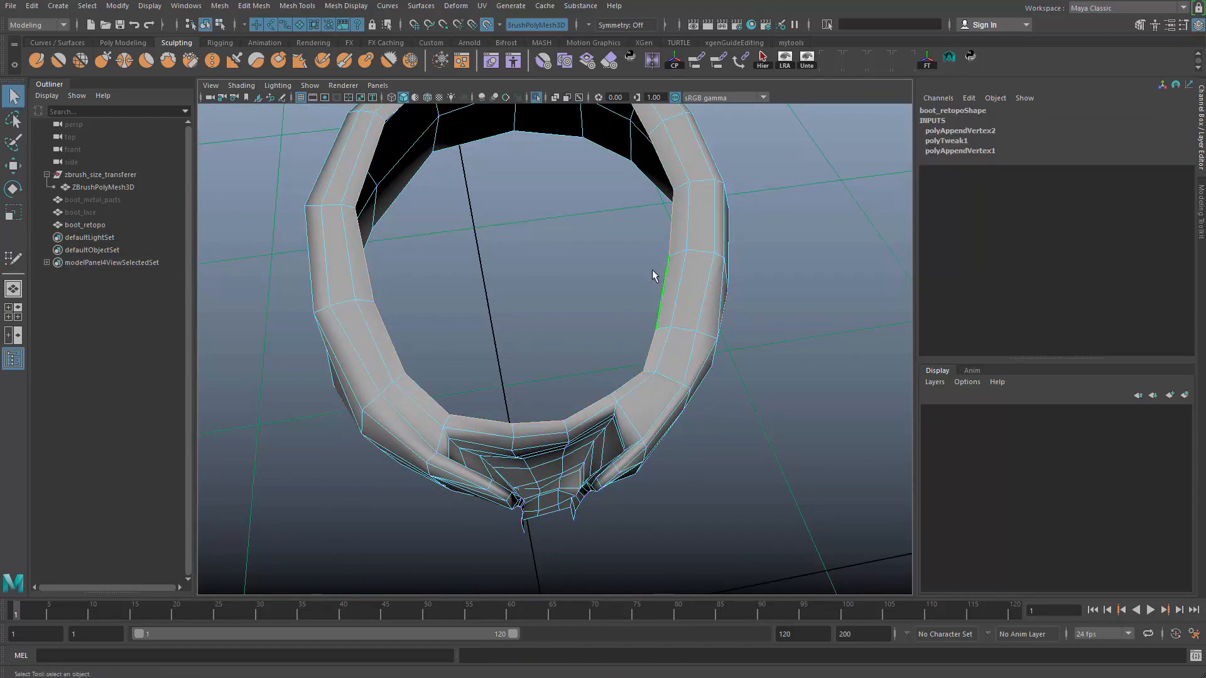
shift+right_drag(617, 361, 618, 361)
alt+drag(578, 288, 611, 336)
alt+drag(629, 389, 619, 440)
key(r)
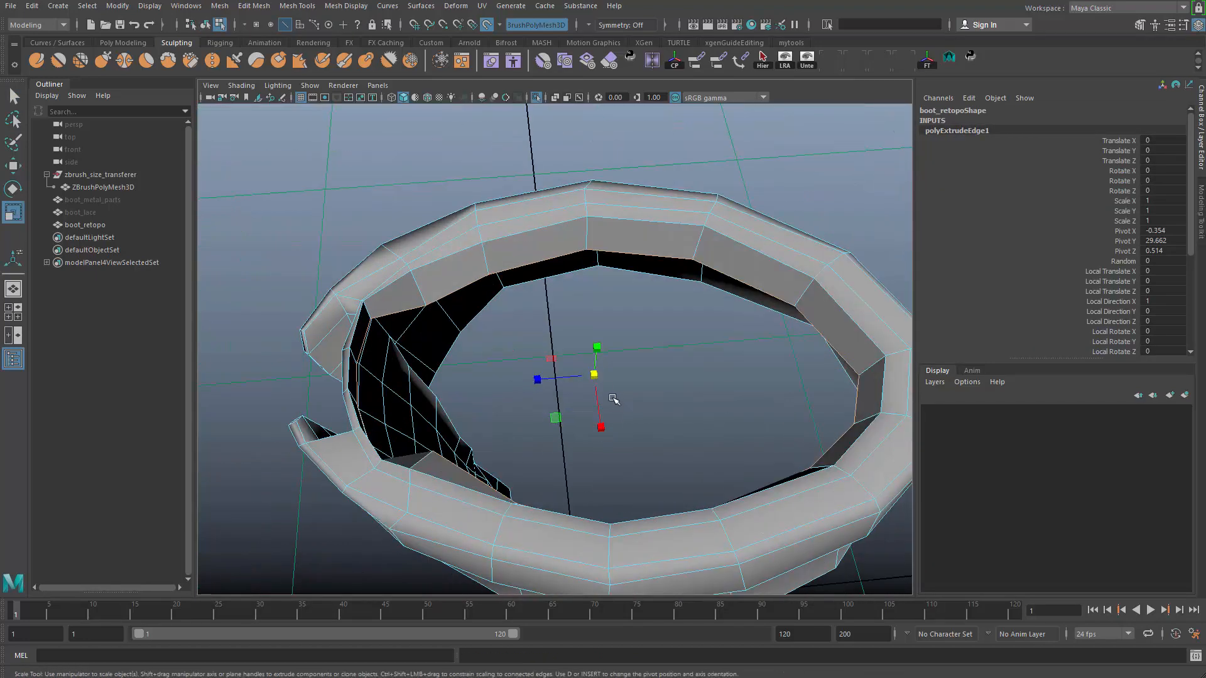
mouse_move(593, 374)
mouse_down()
mouse_move(529, 377)
mouse_move(587, 342)
mouse_move(589, 328)
mouse_move(614, 377)
mouse_move(571, 417)
mouse_move(611, 390)
mouse_up()
key(w)
key(r)
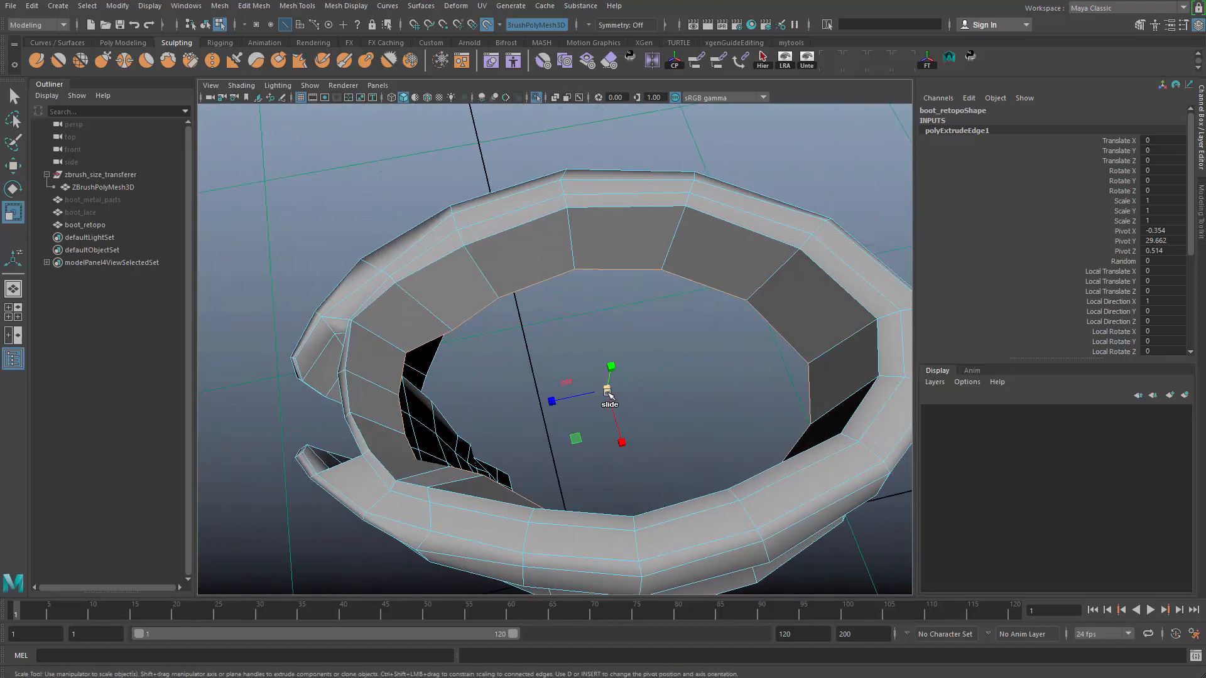
Return to object selection and delete the collar mesh's construction history
key(q)
key(F8)
click(800, 175)
scroll(568, 239, down, 4)
alt+drag(568, 238, 690, 289)
click(697, 303)
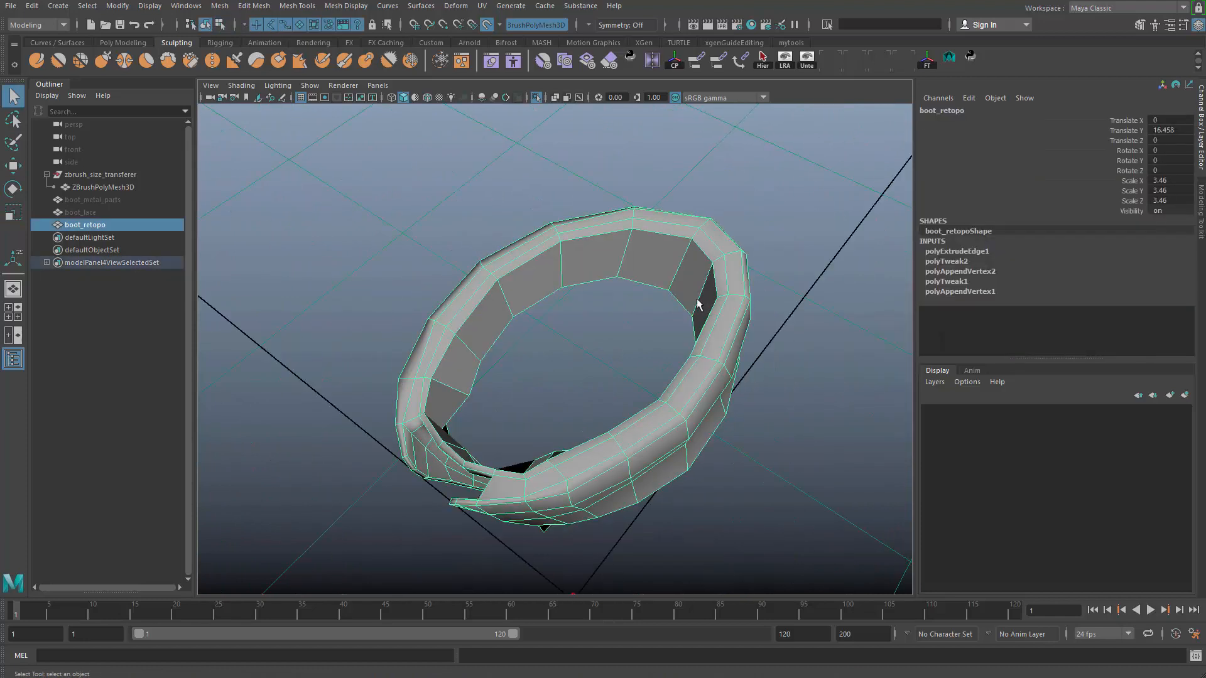
key(alt+shift+d)
Soften the retopology mesh's edges, then show the sculpted boot again and clear the mesh's history
shift+right_drag(678, 242, 784, 268)
click(813, 176)
click(696, 378)
key(ctrl+1)
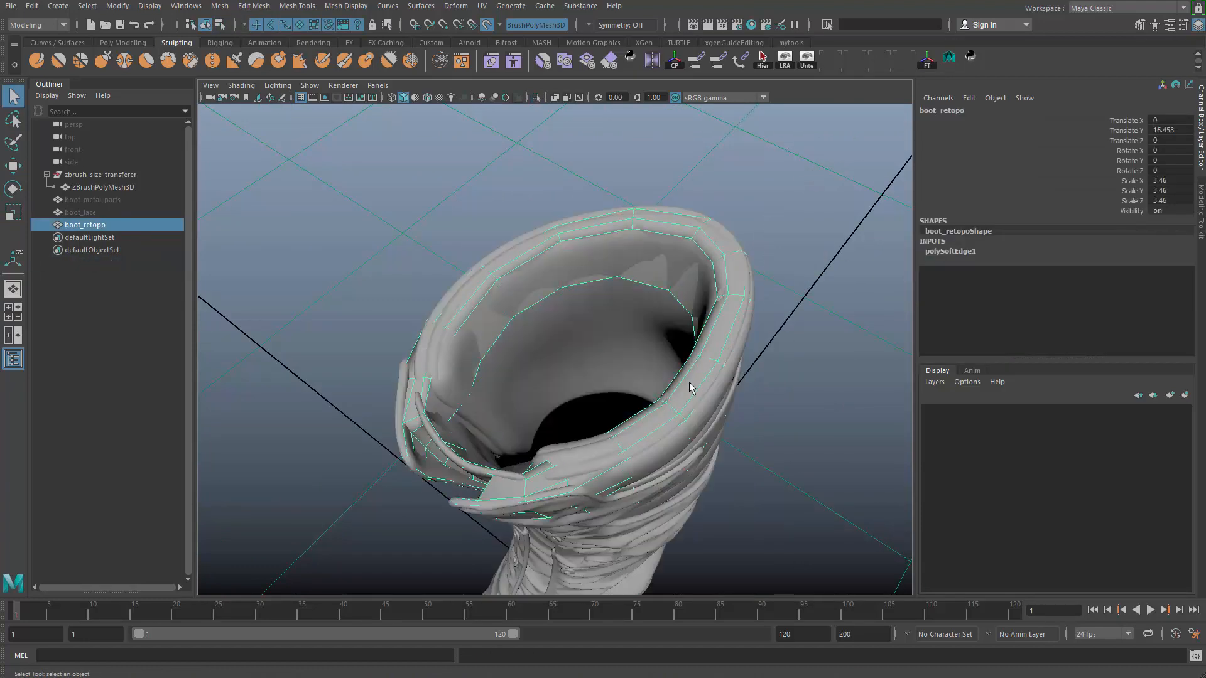
alt+drag(694, 376, 649, 404)
key(alt+shift+d)
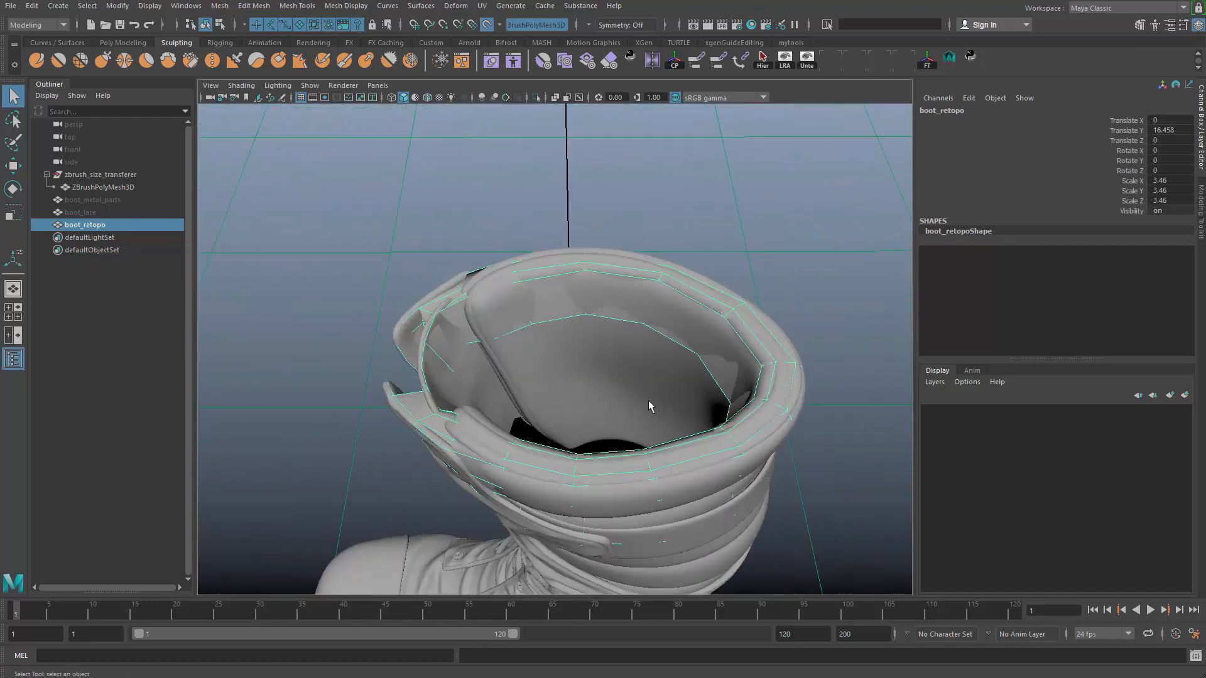
Isolate the retopology mesh again and switch it to vertex editing near the tongue corners
key(ctrl+1)
click(670, 365)
alt+drag(677, 308, 674, 369)
click(674, 369)
alt+drag(528, 313, 557, 401)
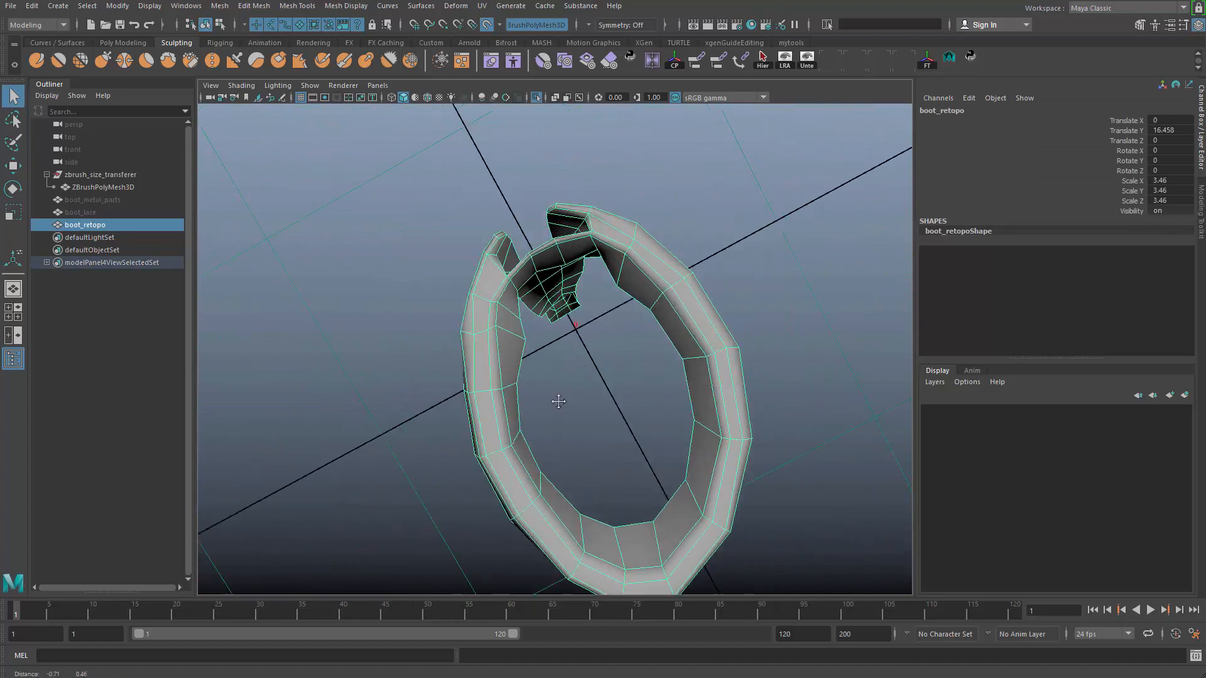
alt+middle_drag(502, 327, 546, 381)
alt+right_drag(502, 370, 551, 384)
alt+drag(553, 389, 586, 390)
right_drag(586, 390, 579, 356)
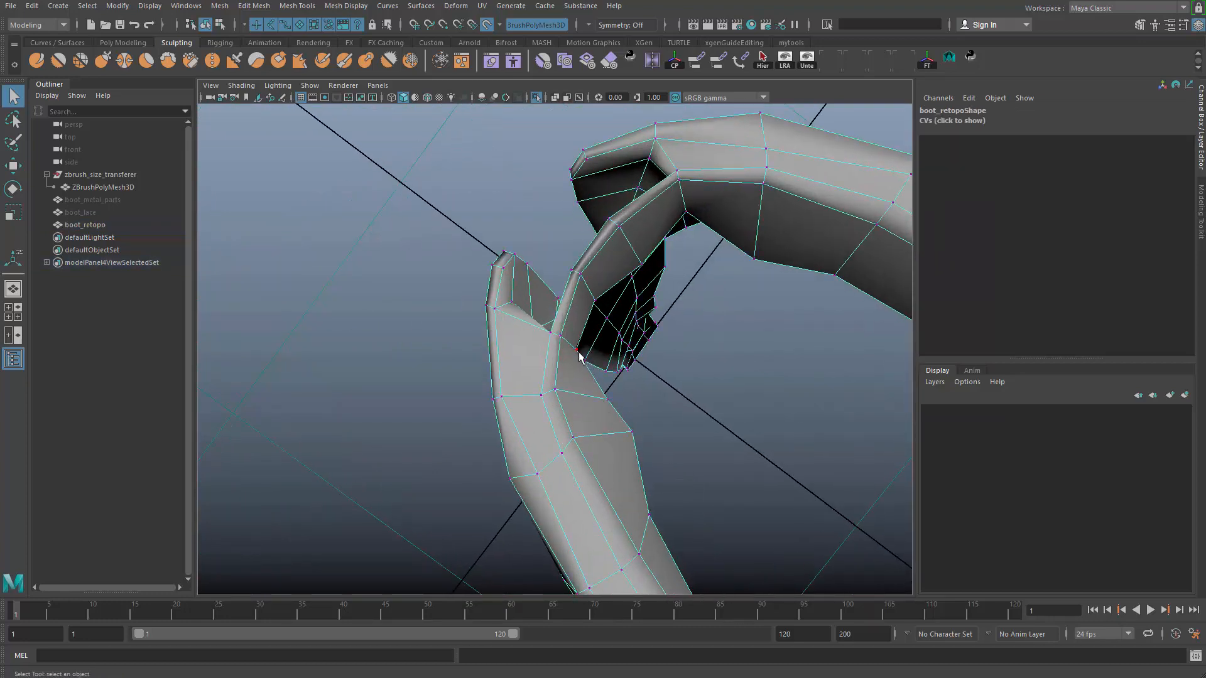
Adjust the lower points of the extruded inner wall on both sides of the tongue, and leave vertex editing
key(w)
alt+drag(691, 283, 650, 323)
click(771, 304)
key(w)
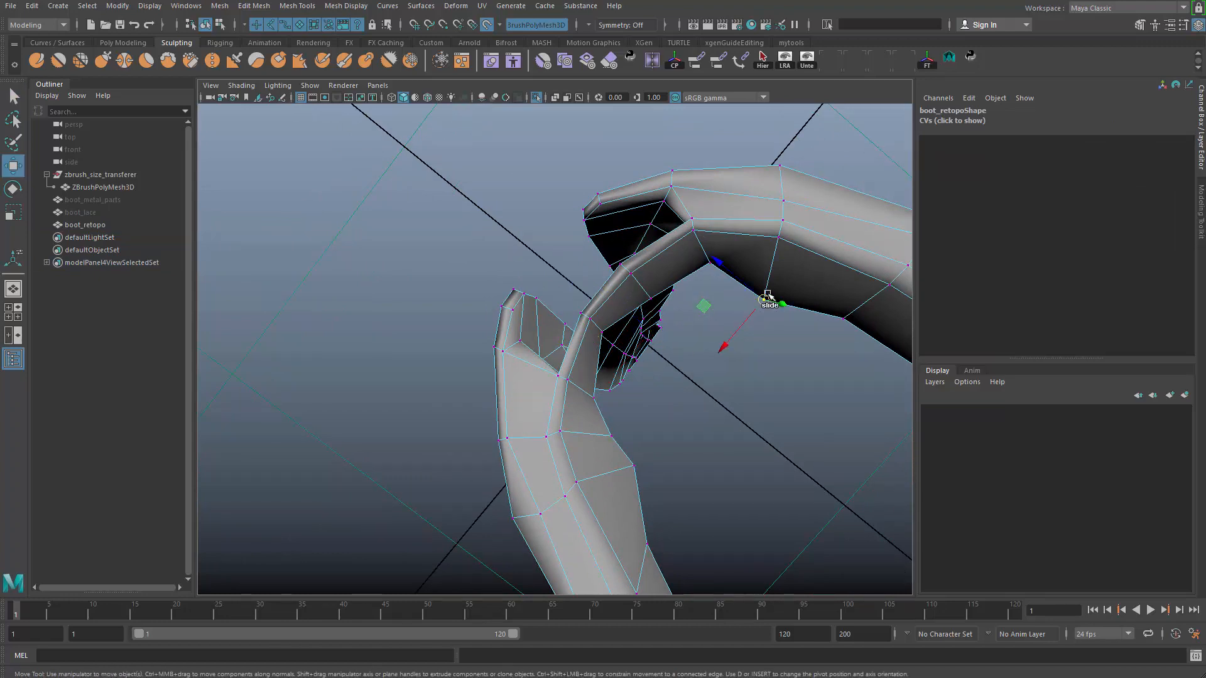
ctrl+shift+drag(772, 304, 784, 267)
click(634, 467)
ctrl+shift+drag(637, 477, 630, 481)
alt+drag(559, 388, 722, 363)
key(q)
right_drag(721, 362, 766, 314)
click(793, 278)
Examine the isolated collar ring, lapels and tongue from several sides for shading and shape problems
alt+right_drag(628, 311, 489, 336)
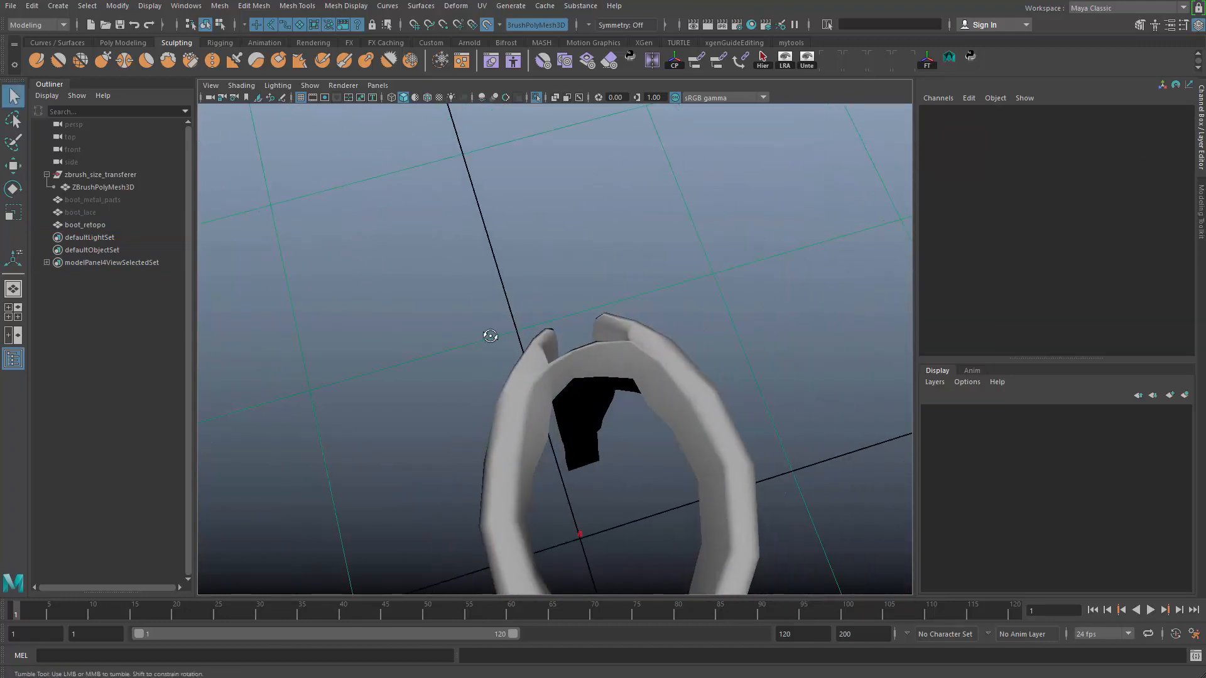
alt+drag(490, 336, 386, 318)
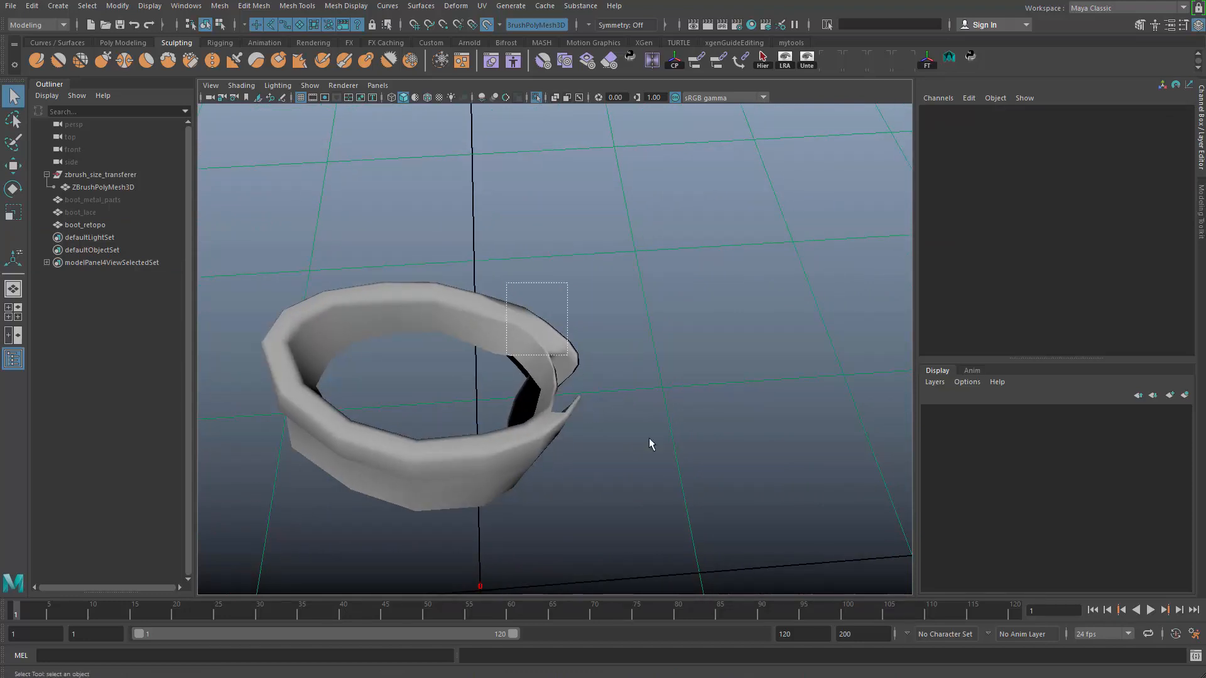
drag(649, 439, 679, 462)
alt+drag(678, 462, 624, 424)
click(705, 383)
alt+drag(705, 383, 647, 414)
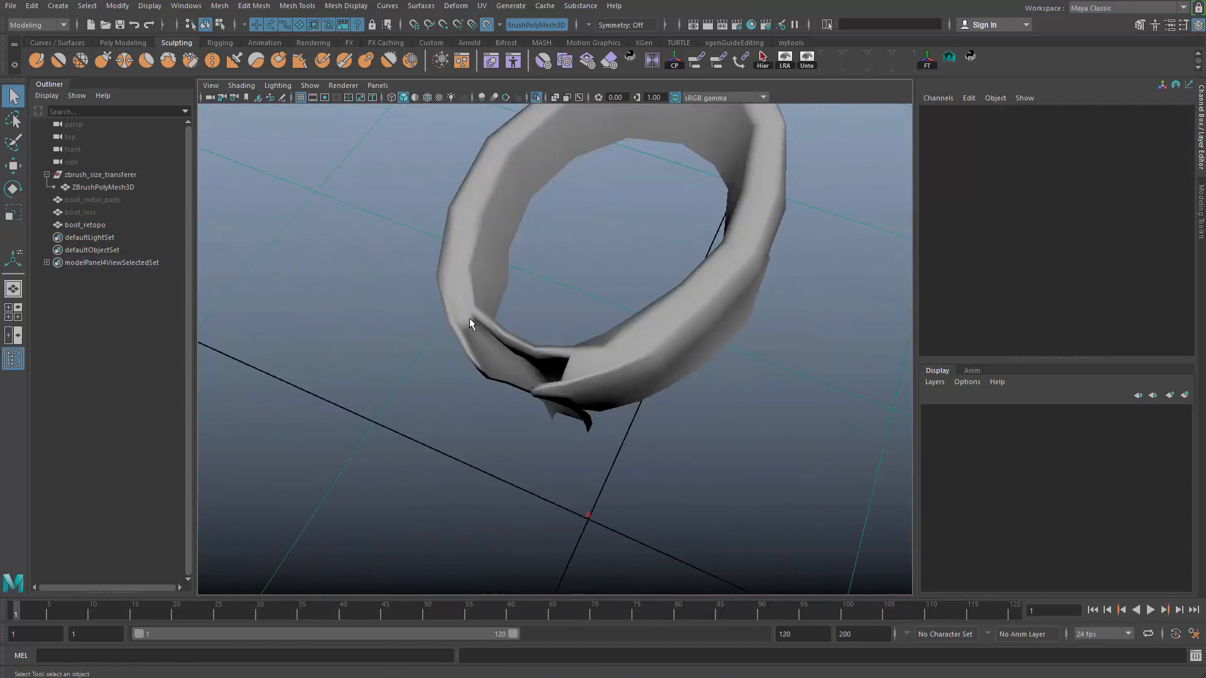
click(458, 357)
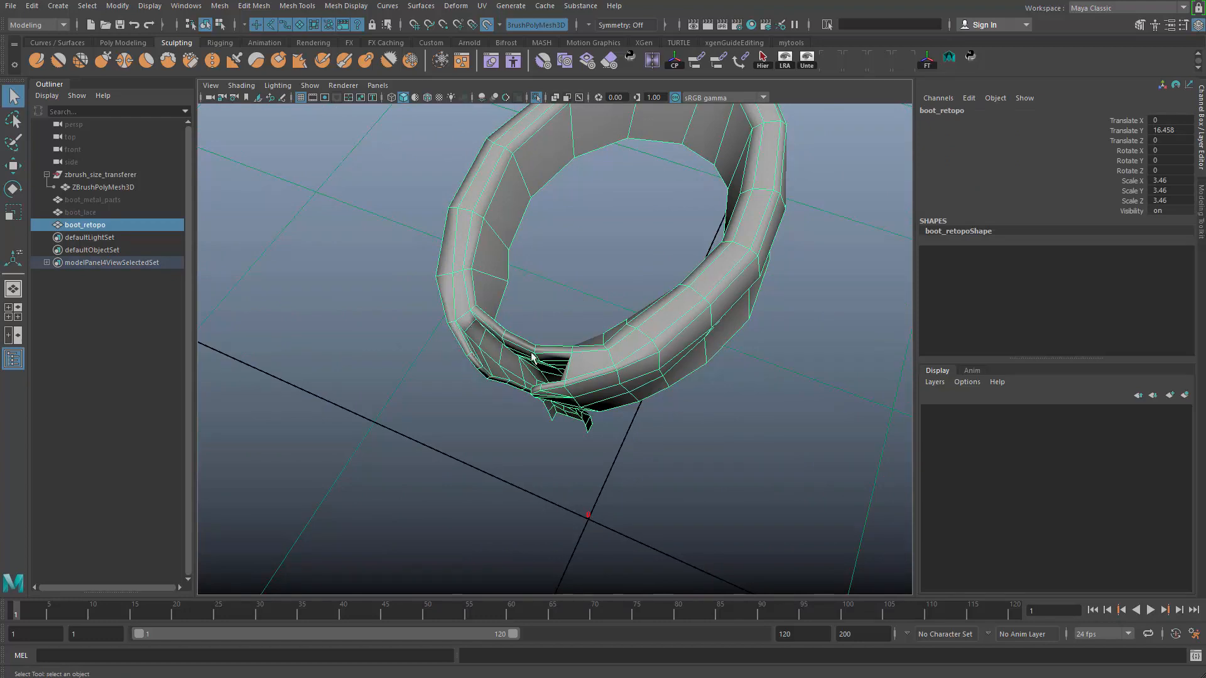
alt+drag(531, 357, 720, 303)
click(720, 303)
drag(475, 473, 473, 475)
Show the sculpted boot again and examine how the retopology mesh fits around the front opening
key(ctrl+1)
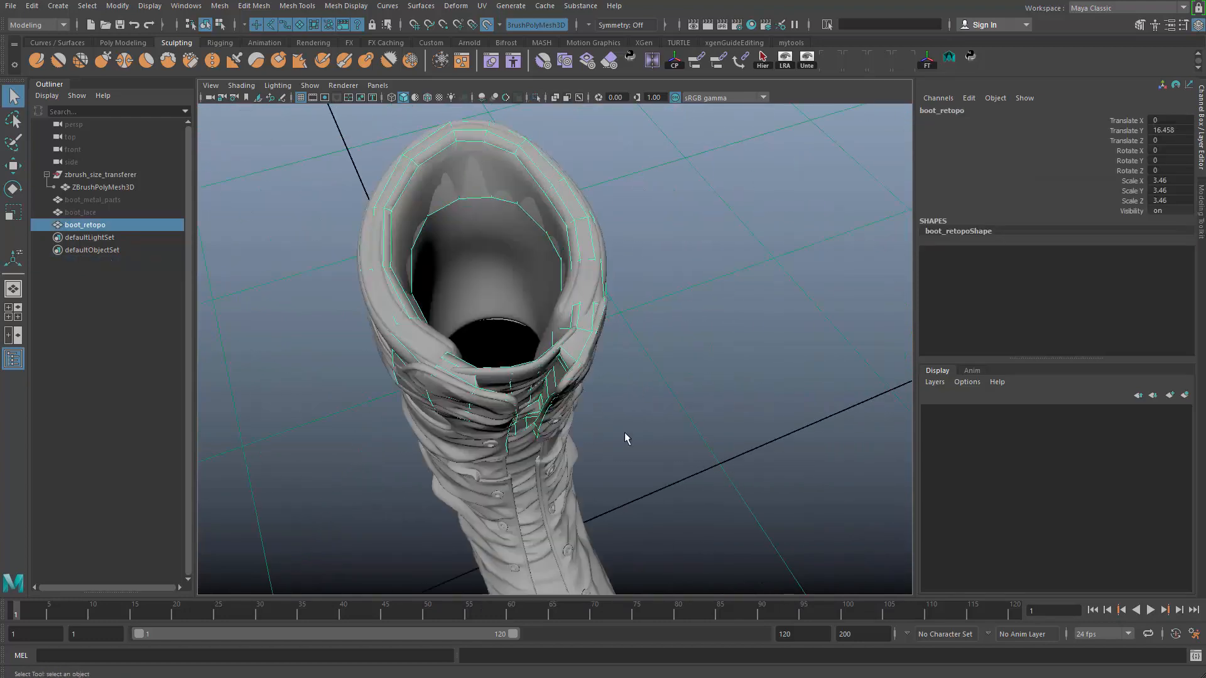
alt+drag(624, 432, 484, 344)
alt+right_drag(484, 345, 603, 365)
alt+drag(603, 366, 531, 353)
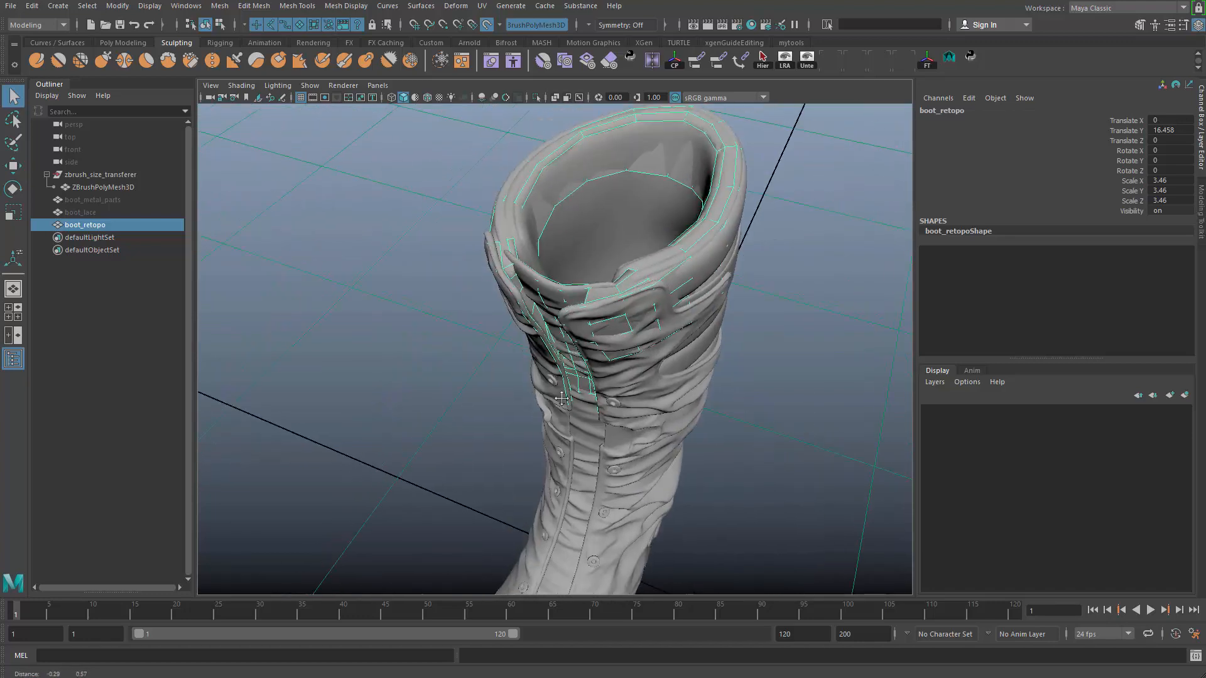
alt+right_drag(532, 353, 579, 374)
alt+drag(579, 375, 625, 397)
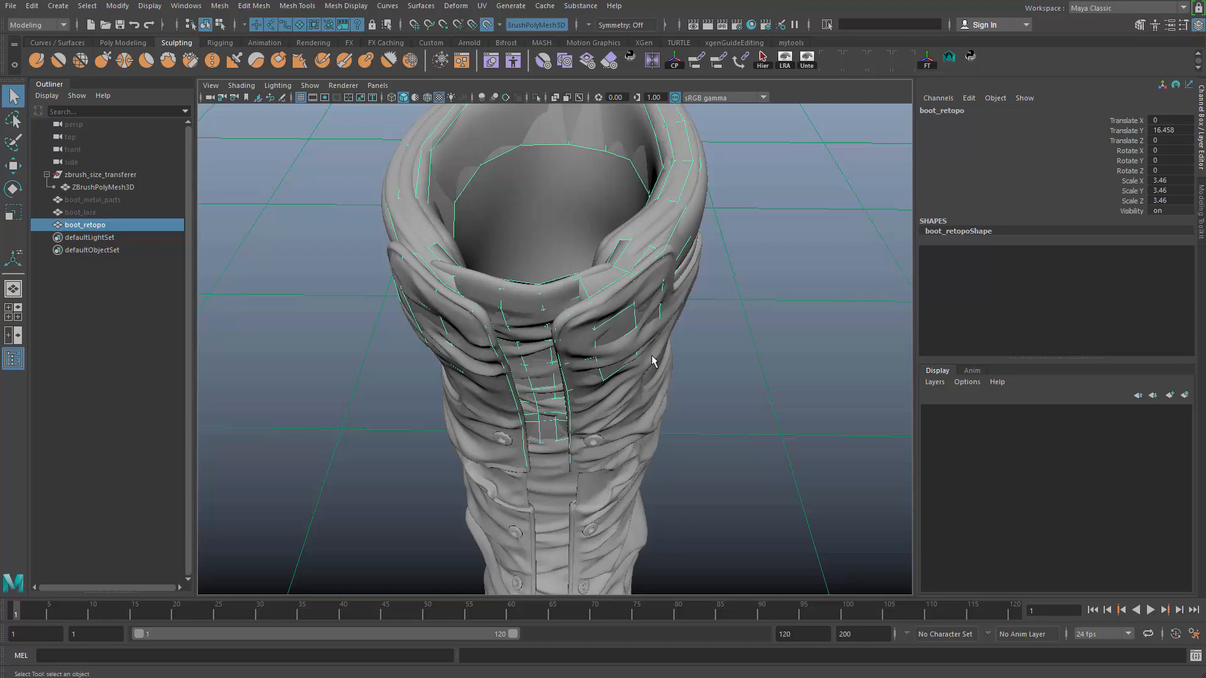
alt+drag(653, 360, 742, 258)
Using Quad Draw, build a column of four quads beside the tongue, from below one lapel past the first button
shift+right_click(757, 225)
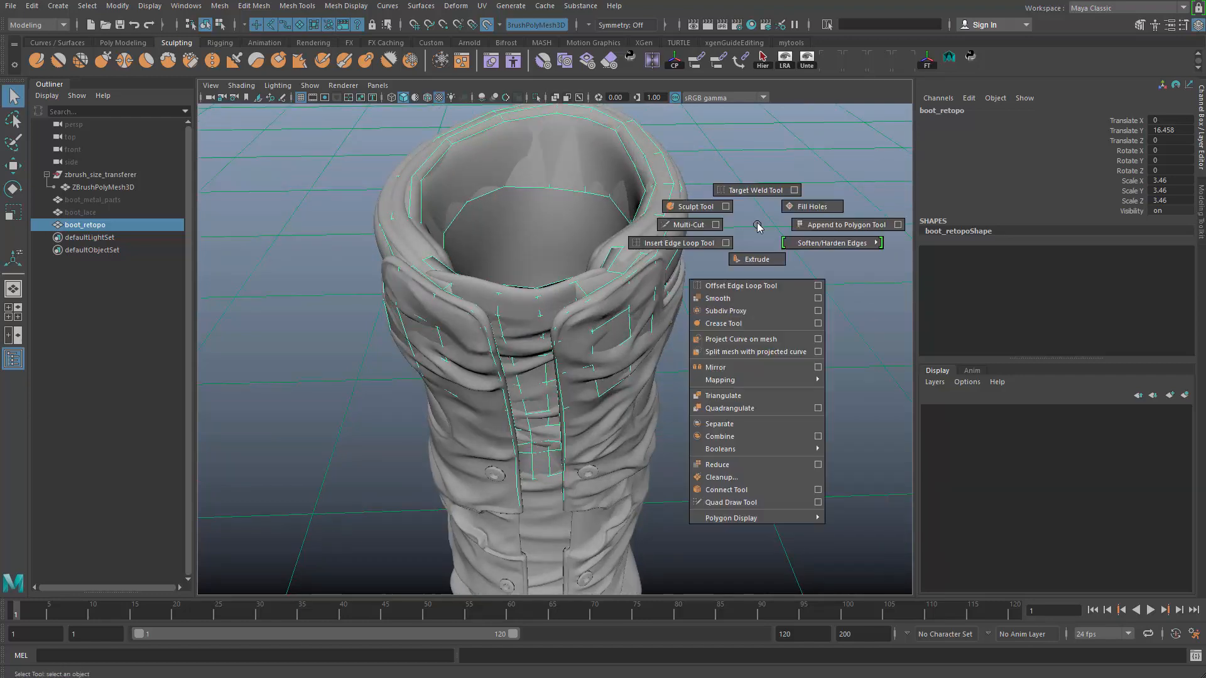
click(770, 501)
alt+middle_drag(673, 471, 627, 280)
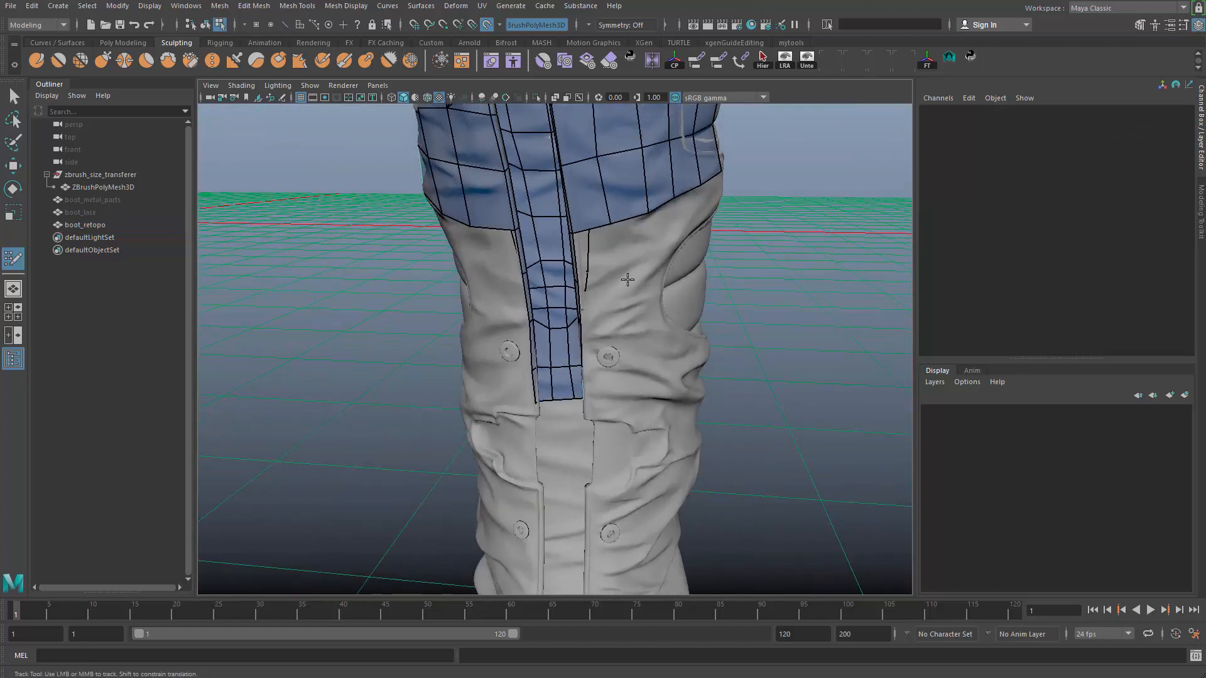
scroll(614, 269, up, 3)
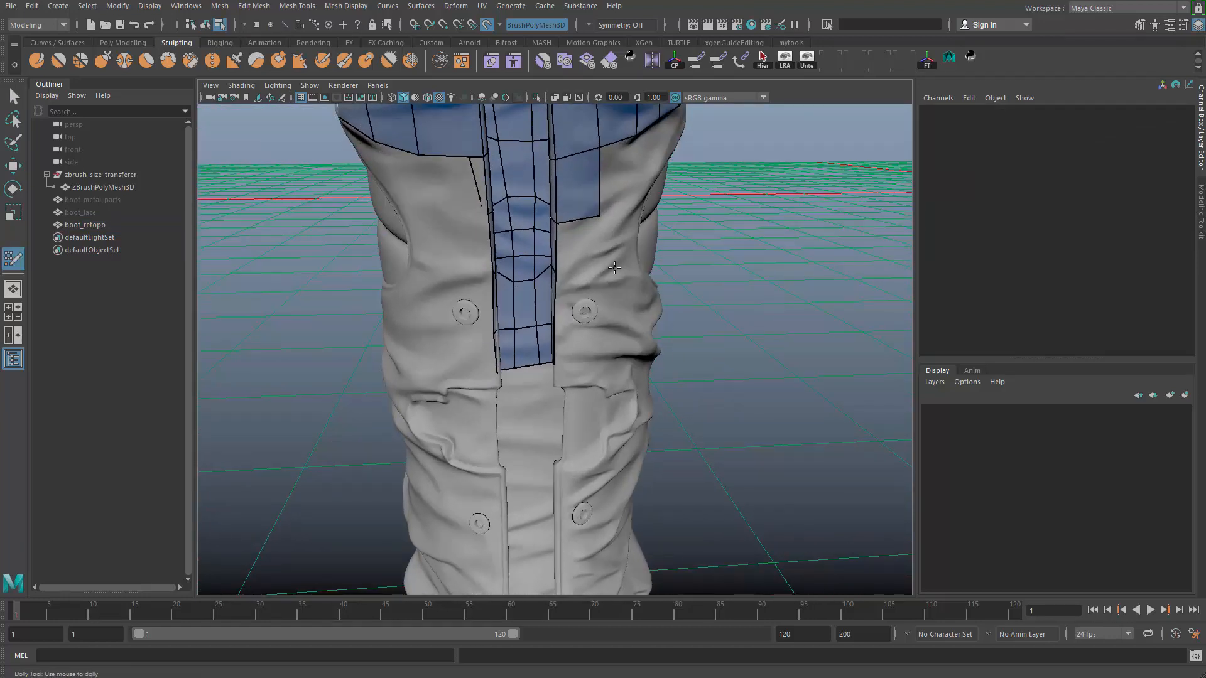
shift+click(586, 254)
shift+click(583, 294)
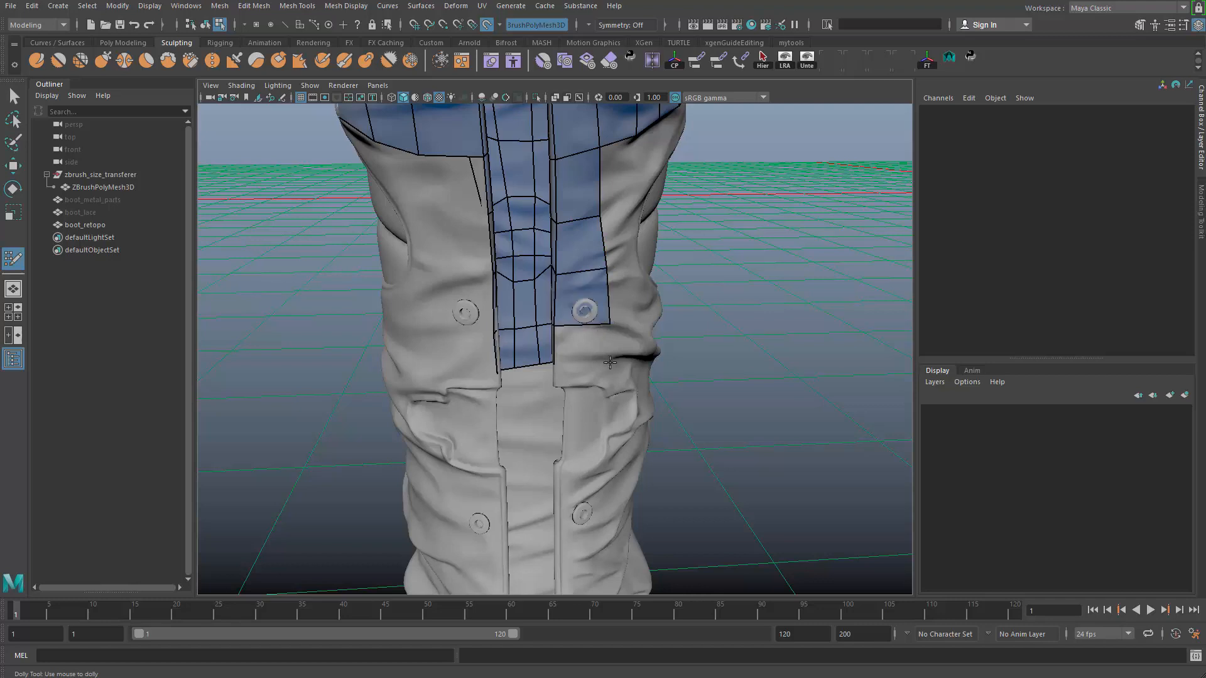
shift+click(591, 352)
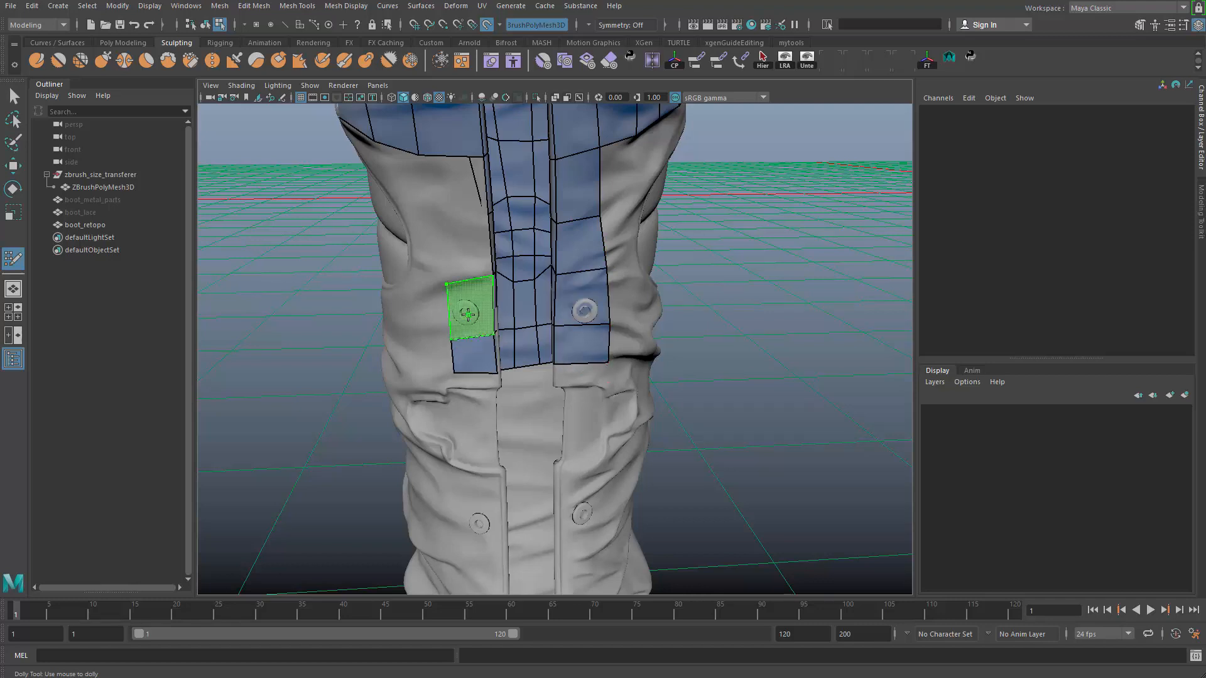
Fill the matching column of quads along the tongue's opposite side, from the lapel down past the first button
shift+click(468, 314)
shift+click(443, 223)
shift+click(448, 222)
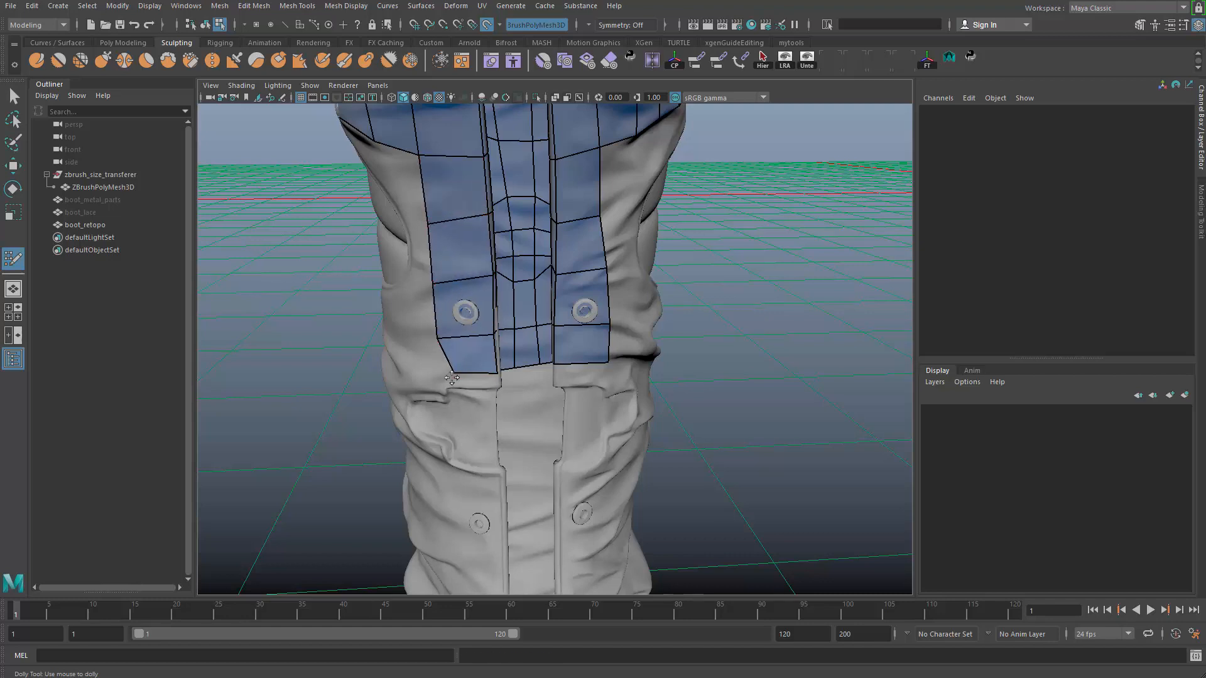
Extend both side columns downward with one long quad each, covering the raised tabs beside the front opening
alt+right_drag(481, 405, 440, 383)
alt+drag(497, 364, 512, 320)
alt+middle_drag(512, 320, 533, 285)
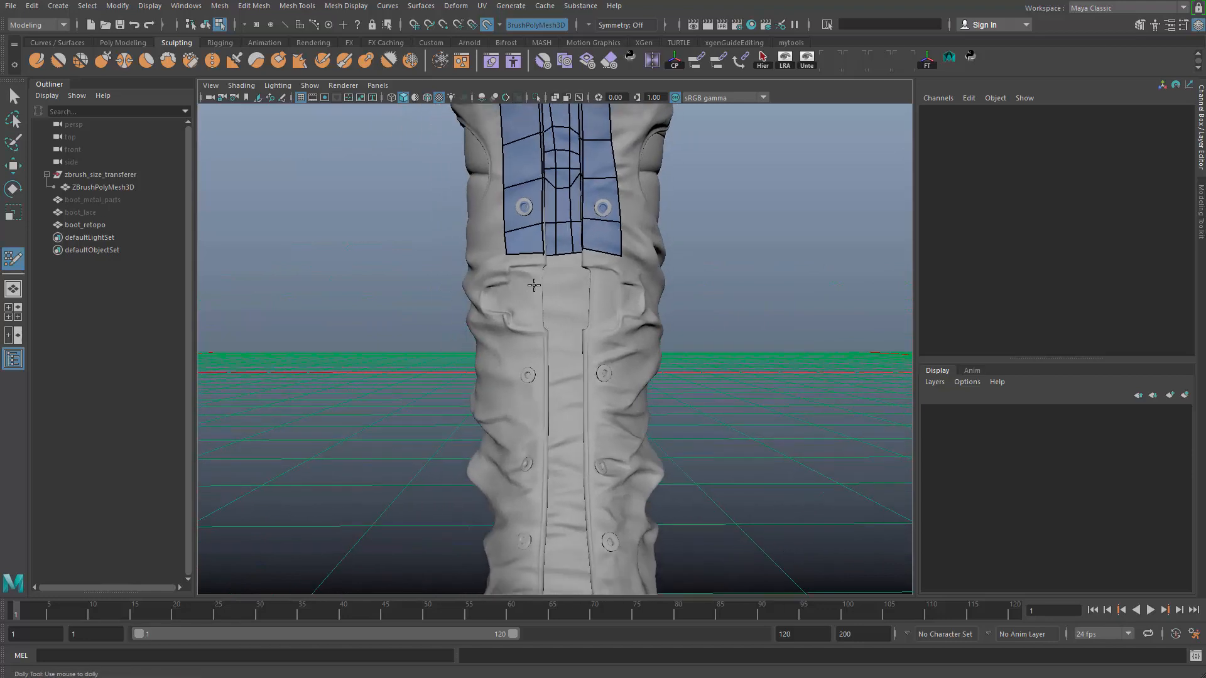
alt+drag(533, 377, 540, 339)
alt+right_drag(540, 364, 622, 420)
alt+drag(622, 419, 533, 342)
alt+right_drag(533, 341, 601, 439)
alt+drag(600, 438, 609, 480)
alt+middle_drag(609, 480, 583, 454)
shift+click(534, 348)
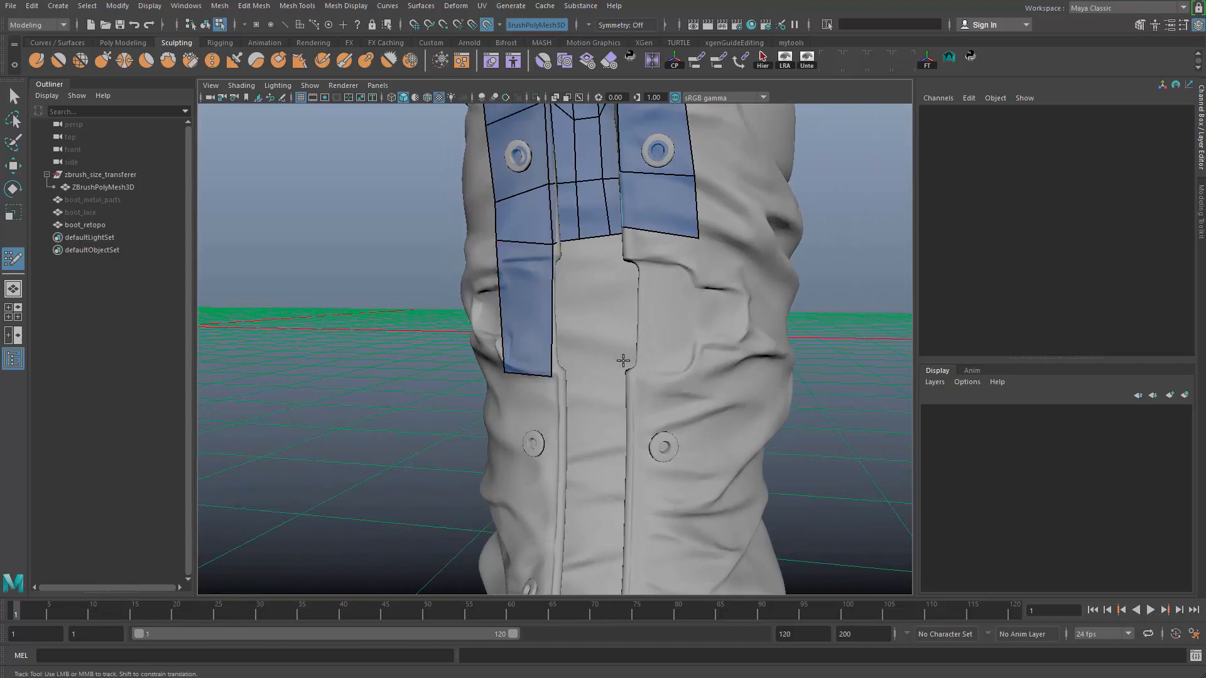
shift+click(691, 371)
alt+right_drag(692, 372, 653, 412)
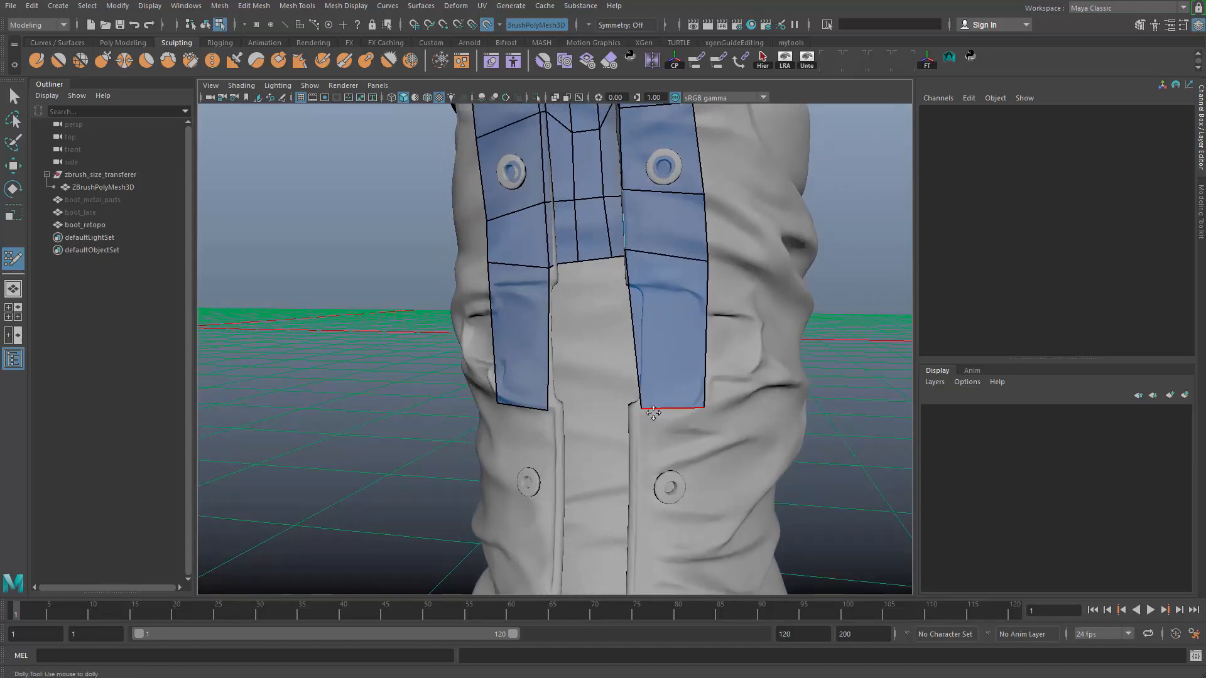
Bridge the two side columns below the tongue with one wide quad across the front opening
alt+drag(605, 366, 594, 393)
alt+middle_drag(584, 387, 562, 498)
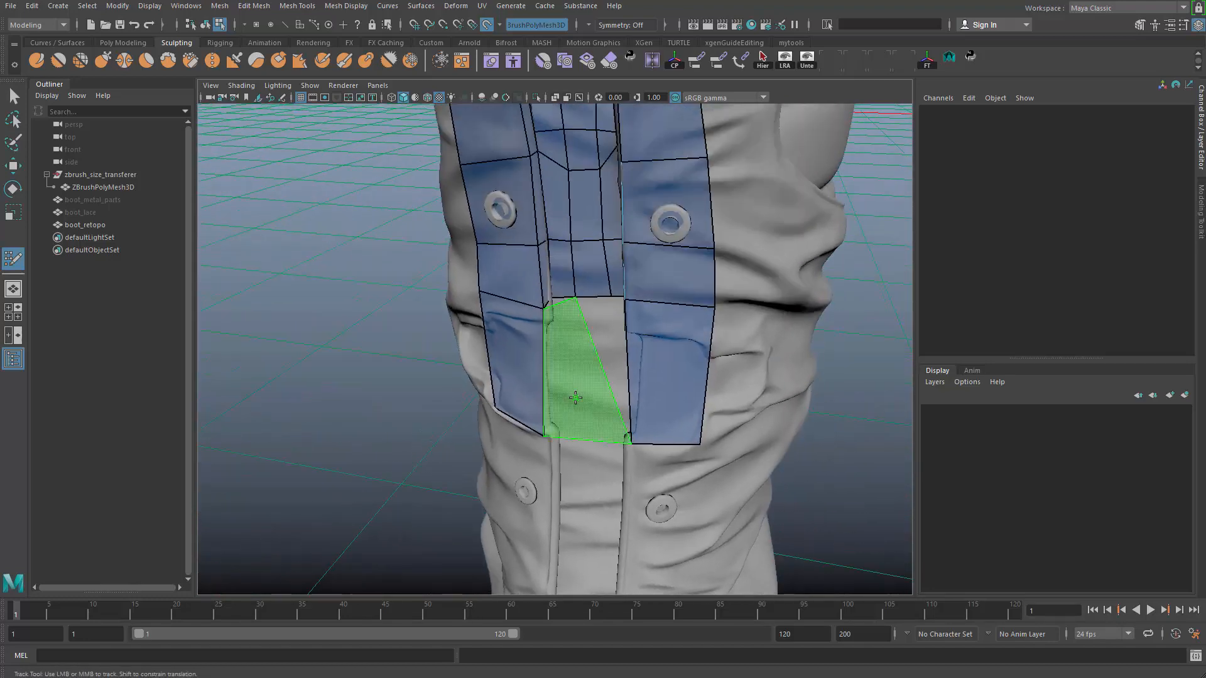
click(603, 436)
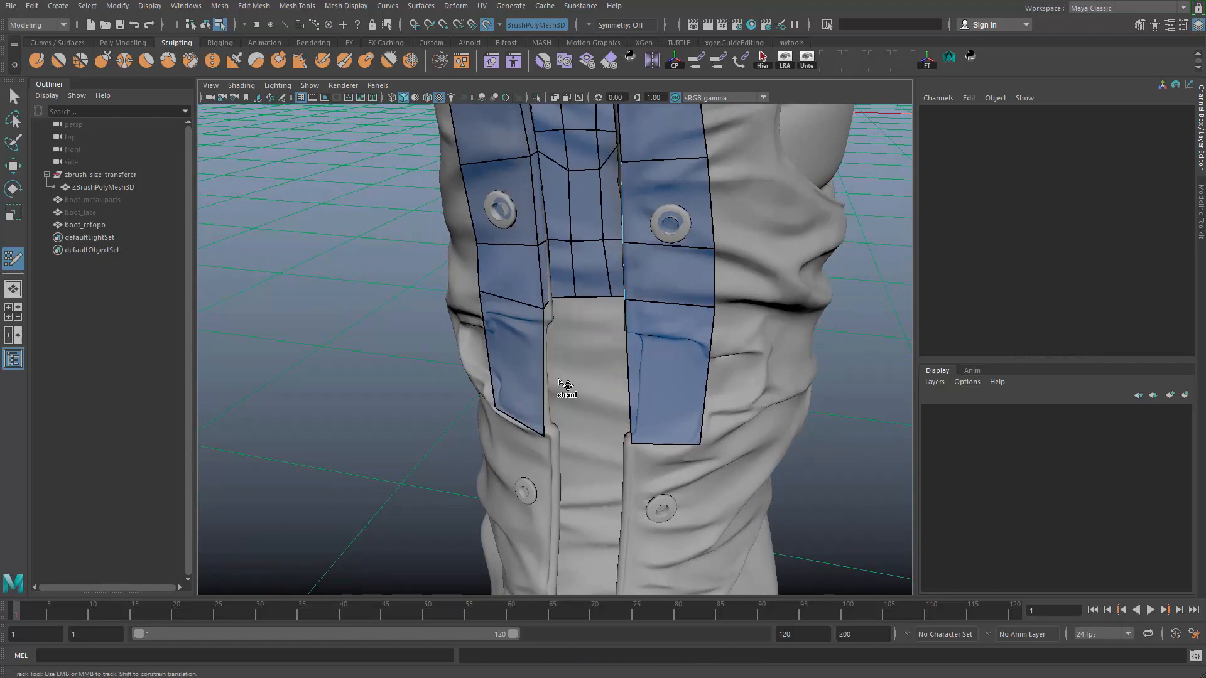
drag(557, 381, 599, 393)
drag(588, 321, 625, 309)
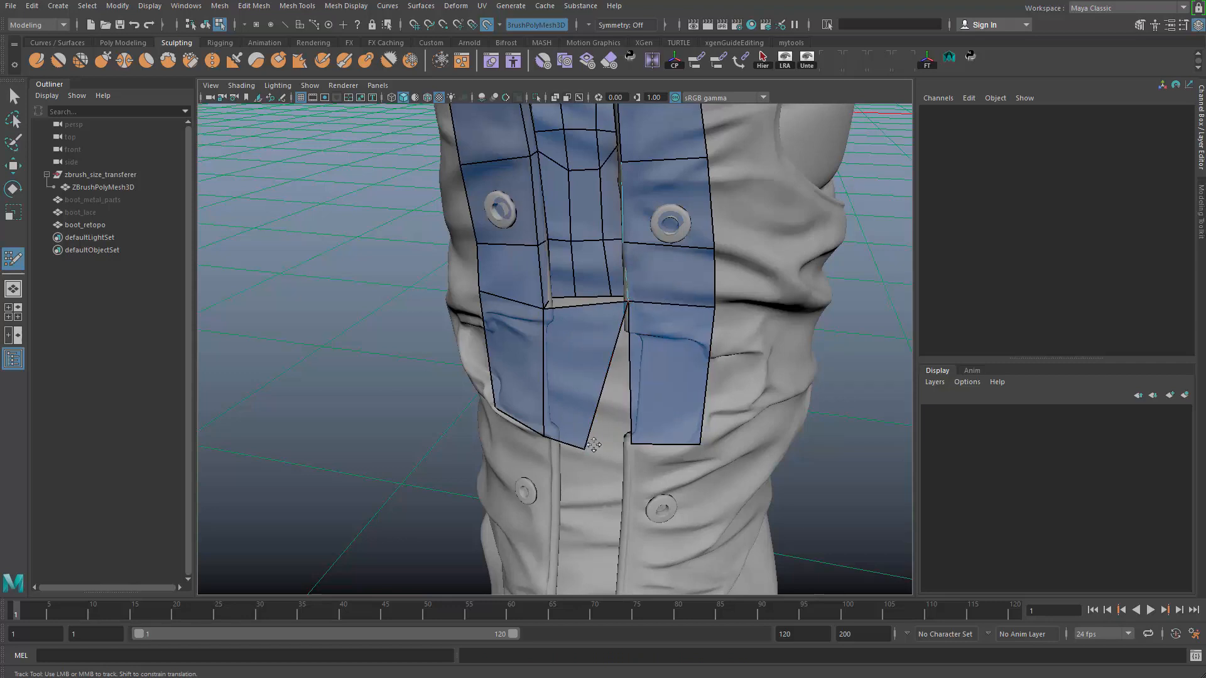
drag(593, 445, 618, 333)
Insert two vertical edge loops into the bridging quad in line with the tongue's inner edges
alt+right_drag(618, 332, 444, 333)
alt+middle_drag(444, 334, 461, 170)
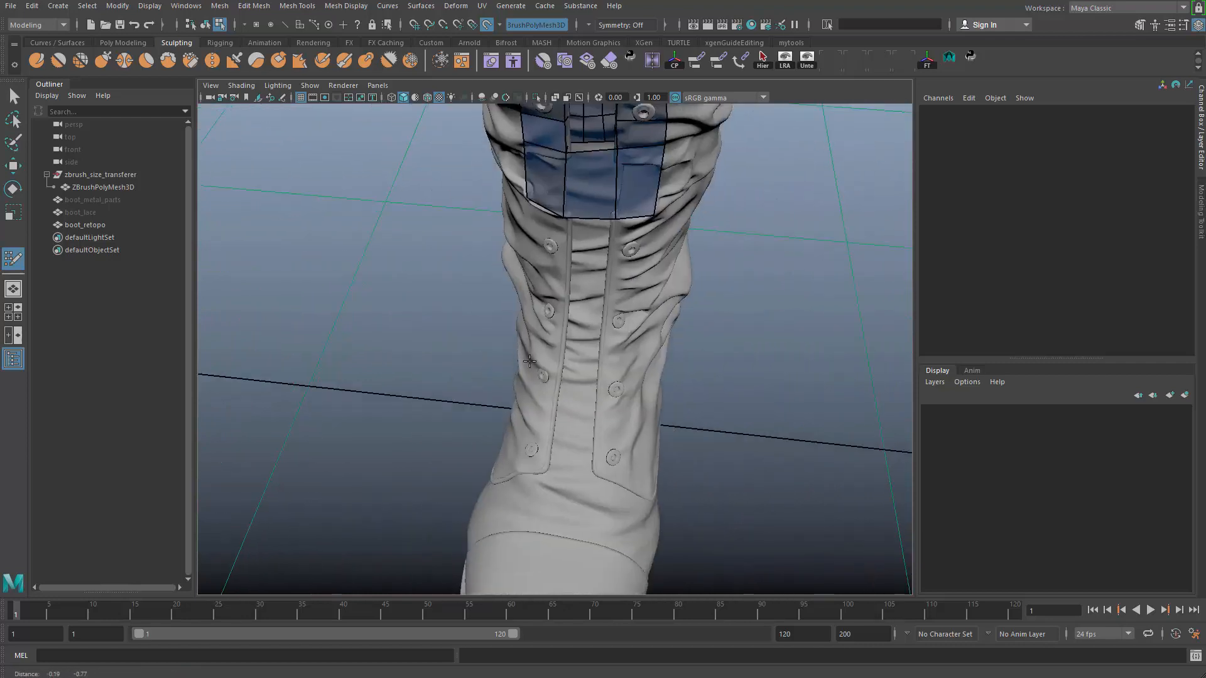
alt+drag(603, 355, 549, 368)
alt+right_drag(549, 369, 650, 371)
alt+middle_drag(650, 372, 590, 577)
alt+right_drag(591, 577, 642, 553)
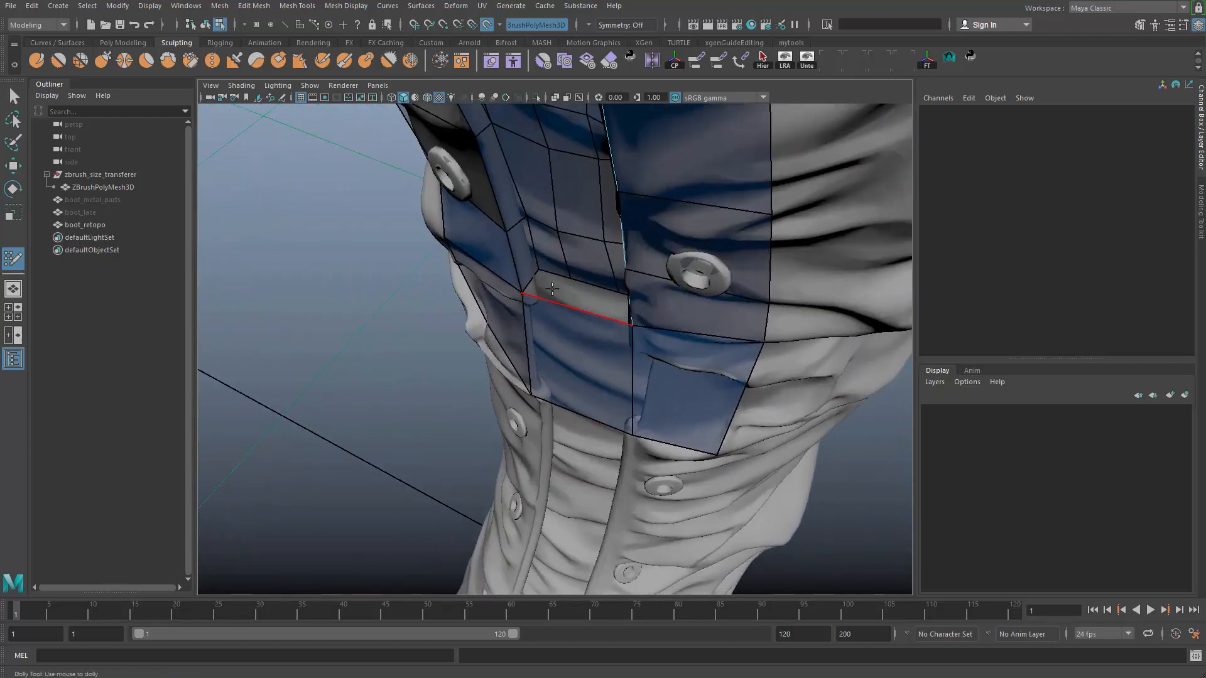
ctrl+click(565, 313)
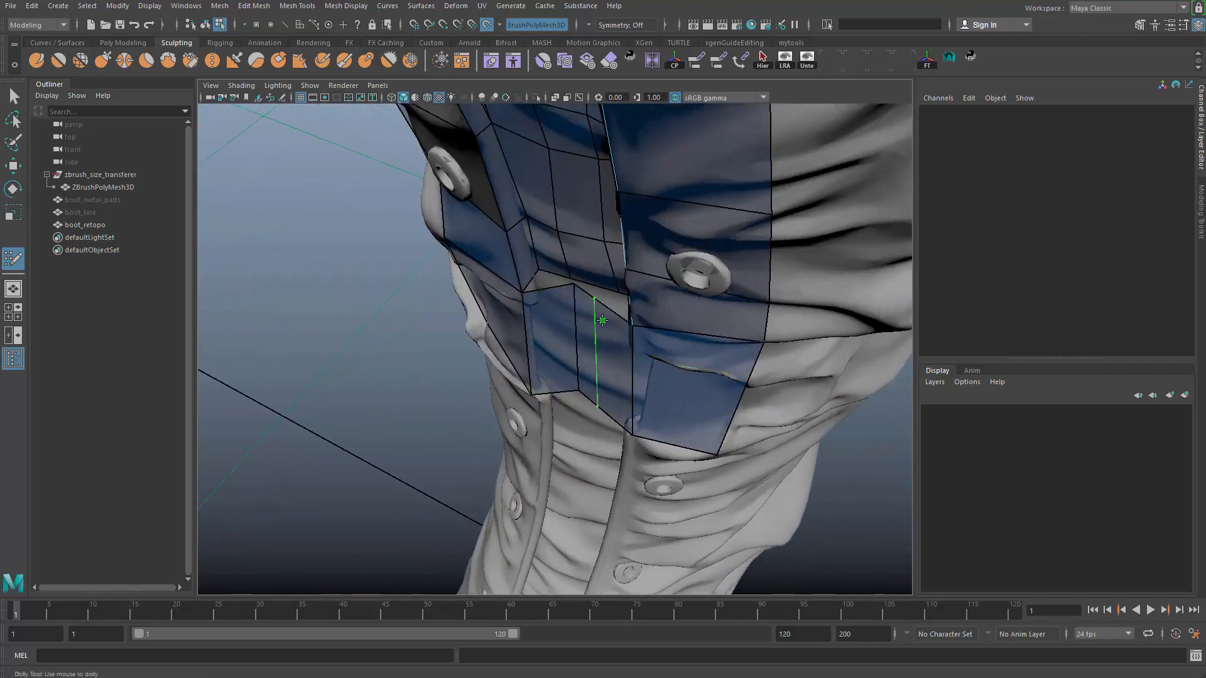
ctrl+click(606, 325)
Fill the gap between the tongue's lower end and the bridging quads, relaxing the surrounding vertices
shift+click(549, 280)
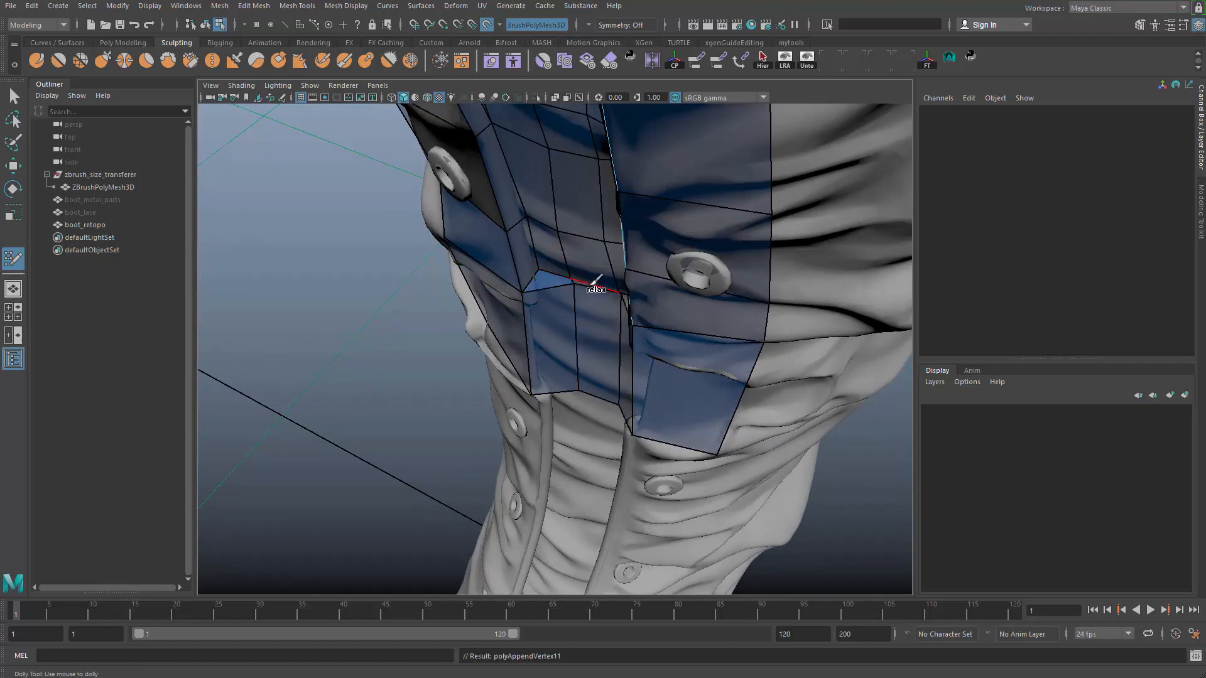
alt+drag(589, 284, 649, 286)
alt+middle_drag(584, 301, 503, 345)
mouse_move(496, 335)
shift+mouse_down()
mouse_move(498, 349)
mouse_move(485, 337)
mouse_move(499, 331)
shift+mouse_up()
shift+click(502, 343)
shift+click(533, 337)
mouse_move(499, 332)
shift+mouse_down()
mouse_move(533, 362)
mouse_move(544, 329)
shift+mouse_up()
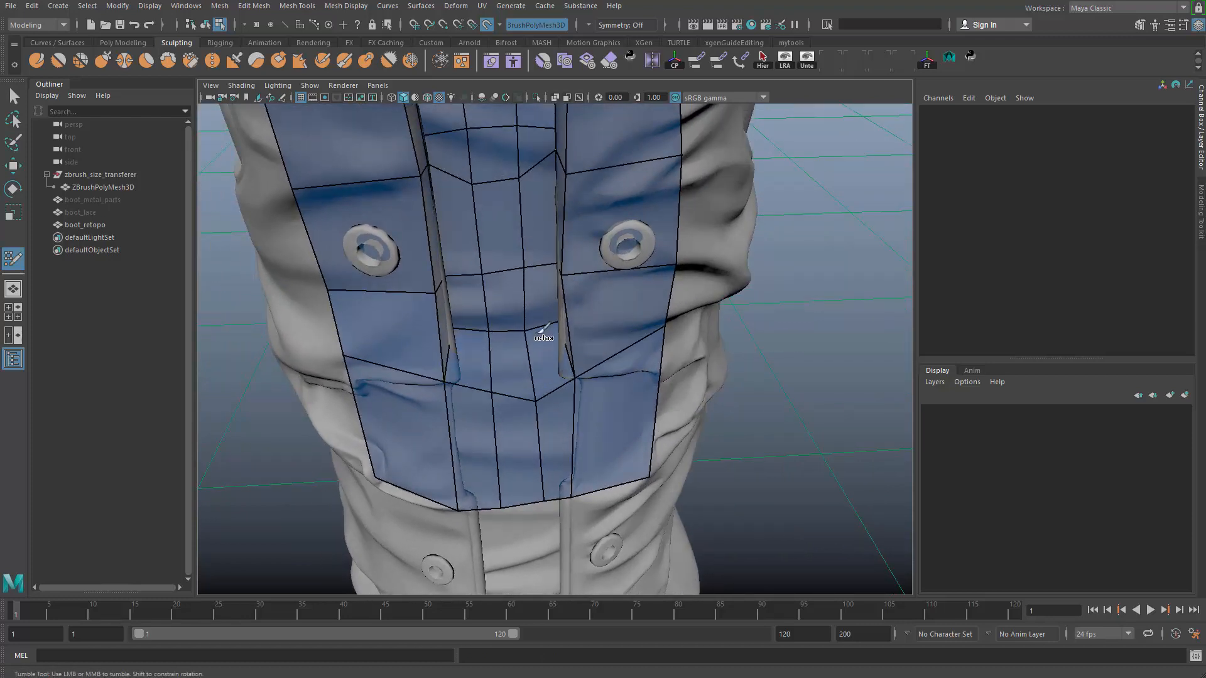
mouse_move(476, 285)
shift+mouse_down()
mouse_move(535, 333)
mouse_move(614, 319)
shift+mouse_up()
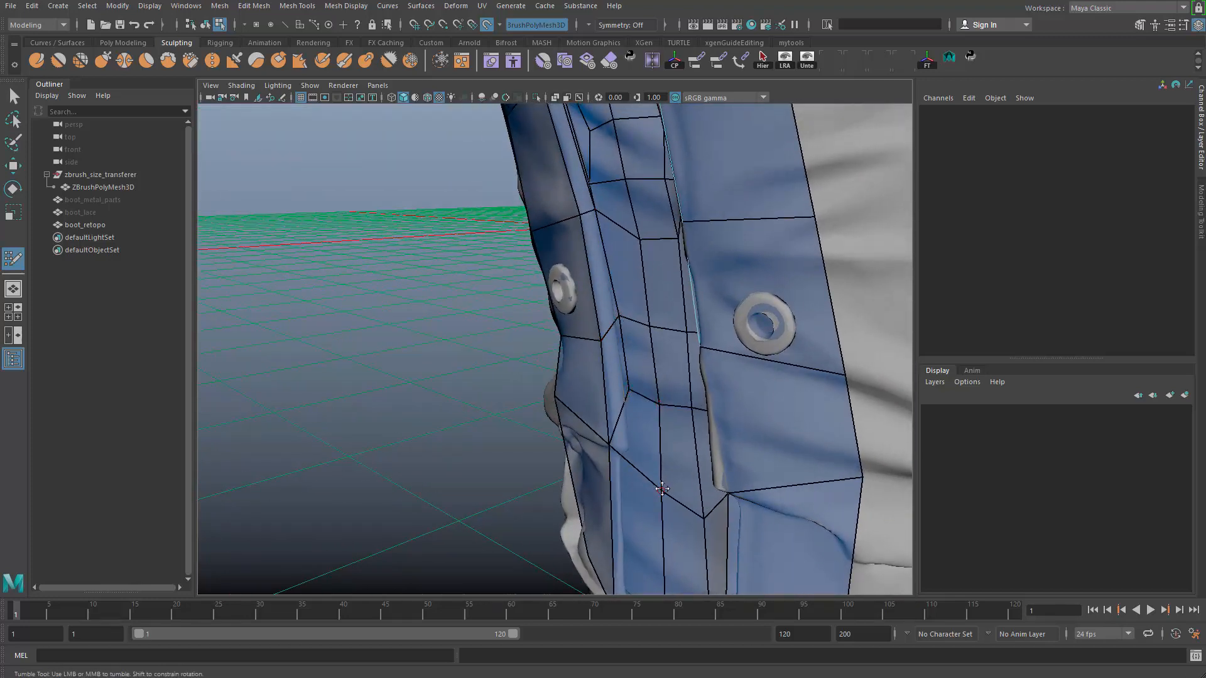
mouse_move(697, 449)
alt+mouse_down()
mouse_move(644, 415)
mouse_move(716, 439)
mouse_move(443, 414)
mouse_move(468, 370)
mouse_move(531, 323)
alt+mouse_up()
double_click(643, 416)
key(ctrl+z)
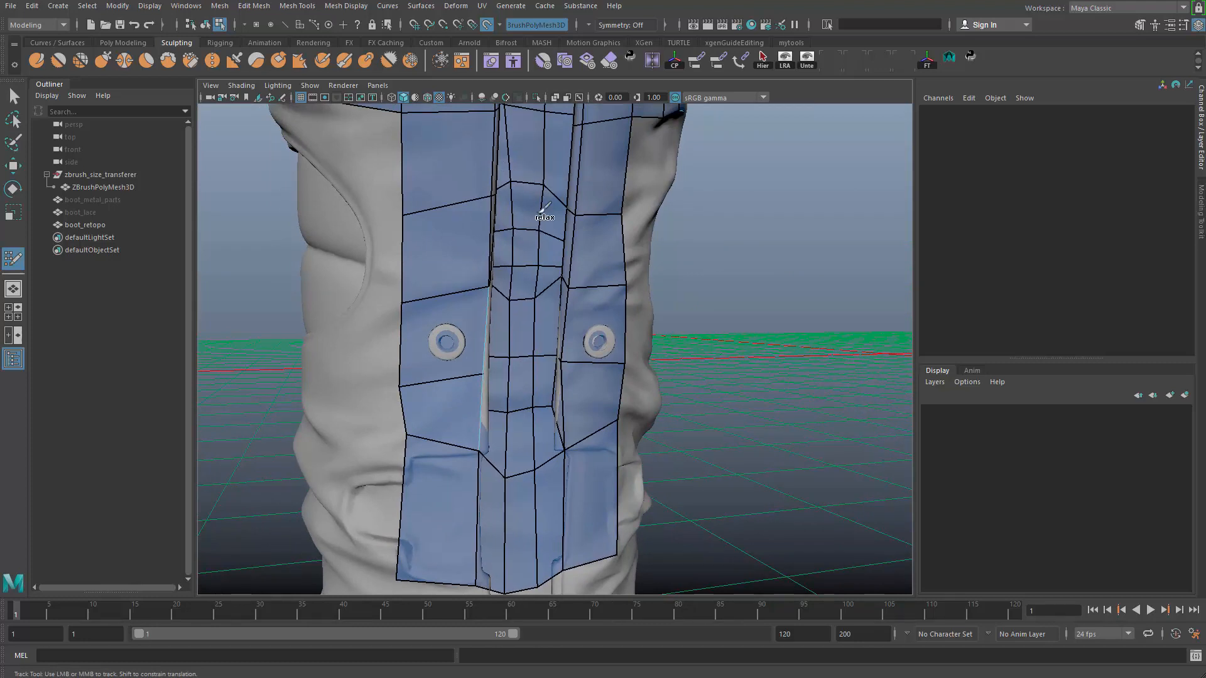
Leave Quad Draw, isolate the boot_retopo mesh and delete its construction history
scroll(544, 210, down, 10)
key(q)
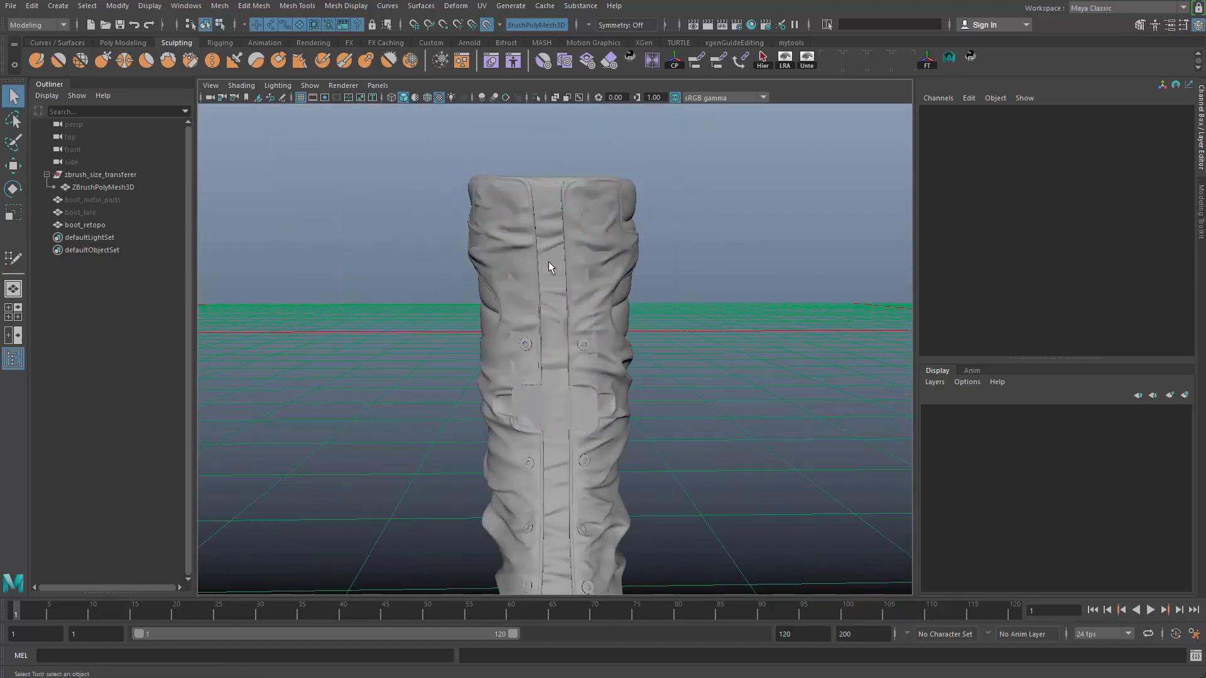
click(548, 262)
key(ctrl+1)
click(673, 337)
click(567, 292)
shift+right_drag(564, 292, 675, 307)
click(647, 314)
mouse_move(524, 307)
alt+mouse_down()
mouse_move(484, 376)
mouse_move(493, 364)
mouse_move(648, 417)
mouse_move(638, 377)
alt+mouse_up()
scroll(536, 291, up, 4)
click(540, 295)
key(alt+shift+d)
scroll(637, 377, up, 2)
click(638, 383)
alt+drag(566, 393, 581, 352)
click(628, 419)
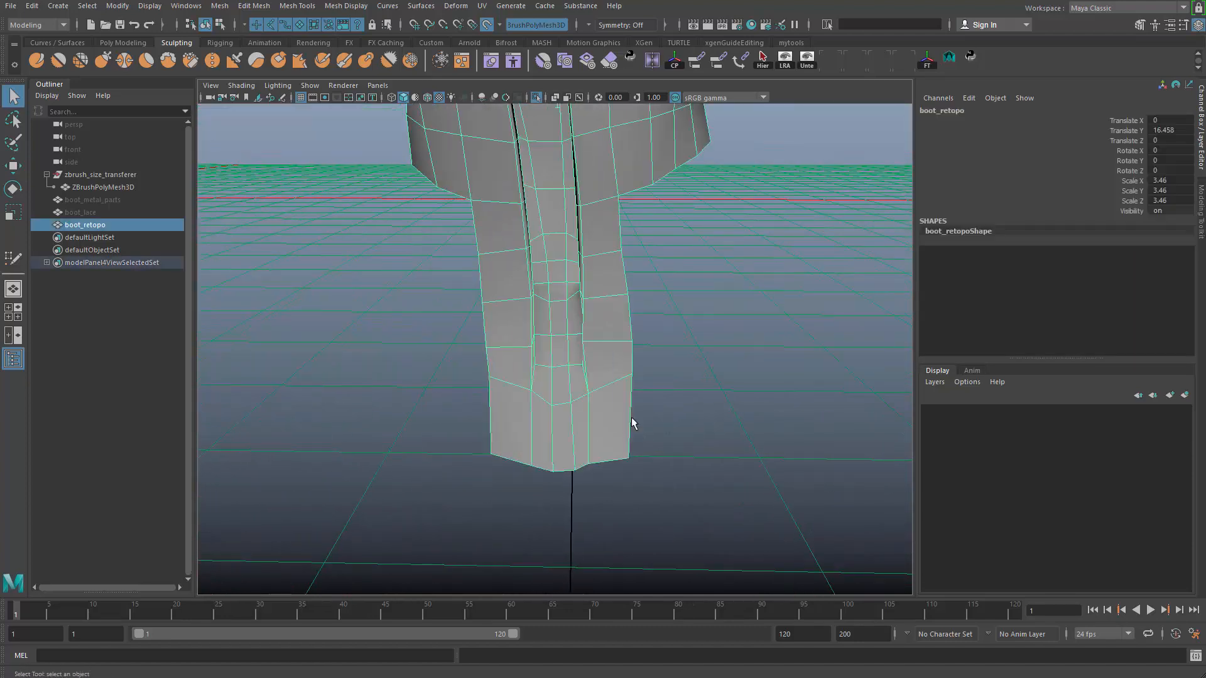
Move the vertices of one side column's edge row just above the bridge slightly down to level it
key(F9)
key(w)
click(630, 391)
click(489, 376)
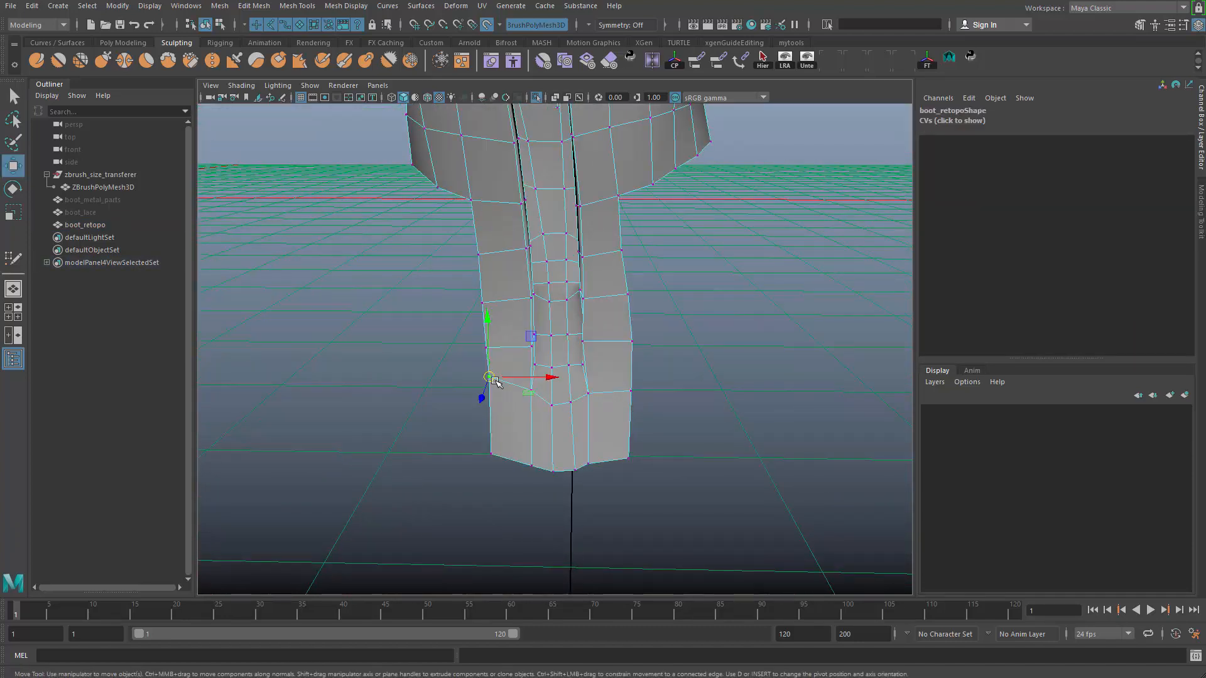
drag(496, 381, 500, 389)
key(q)
shift+middle_drag(532, 409, 538, 416)
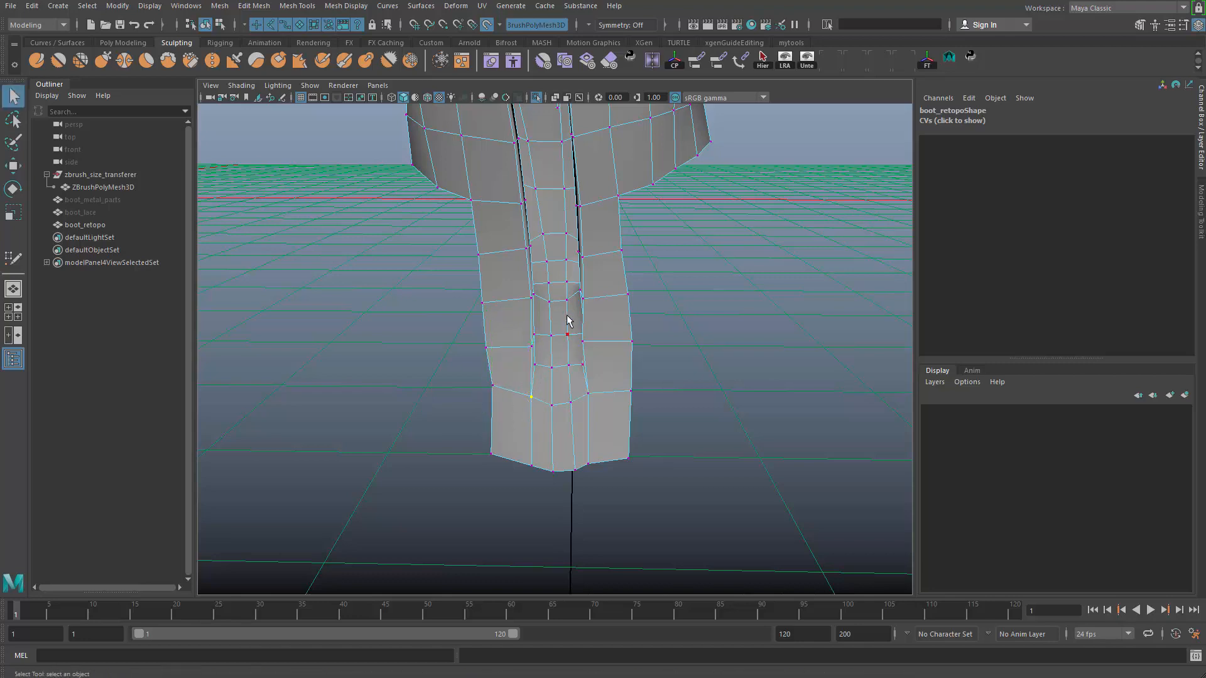
Delete one surplus horizontal edge row across the tongue and merge the leftover vertices at its sides
scroll(577, 352, up, 8)
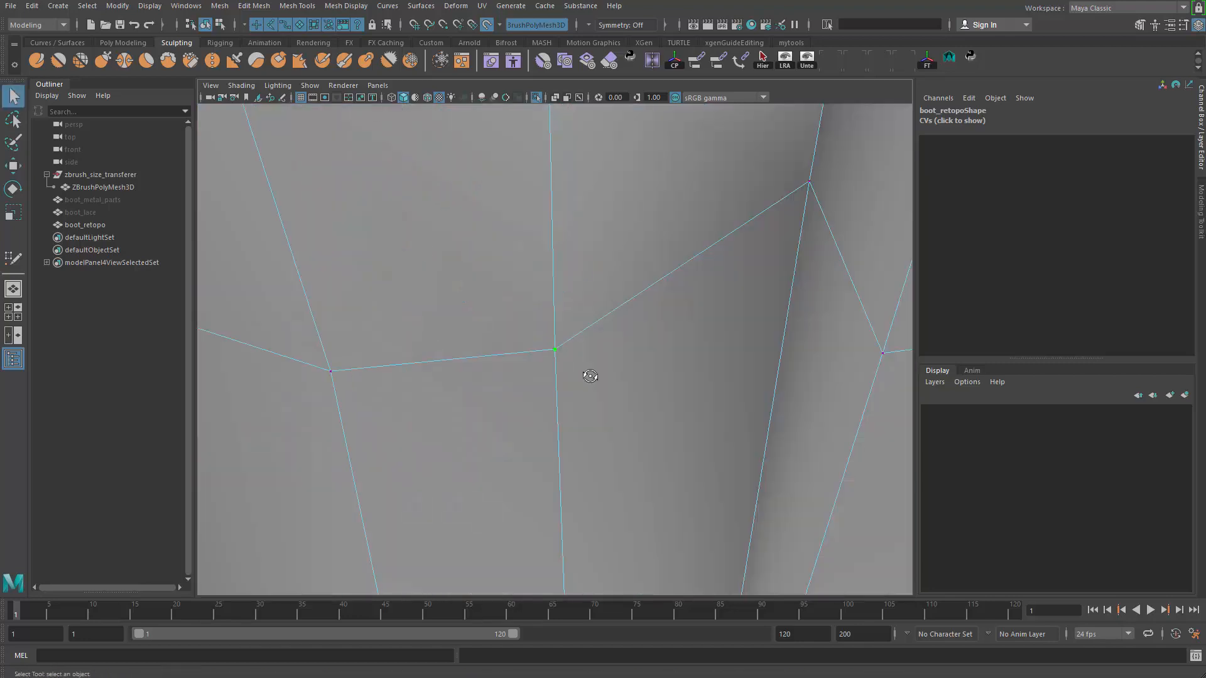
alt+drag(586, 374, 646, 303)
key(F10)
key(ctrl+Delete)
key(w)
scroll(550, 297, up, 2)
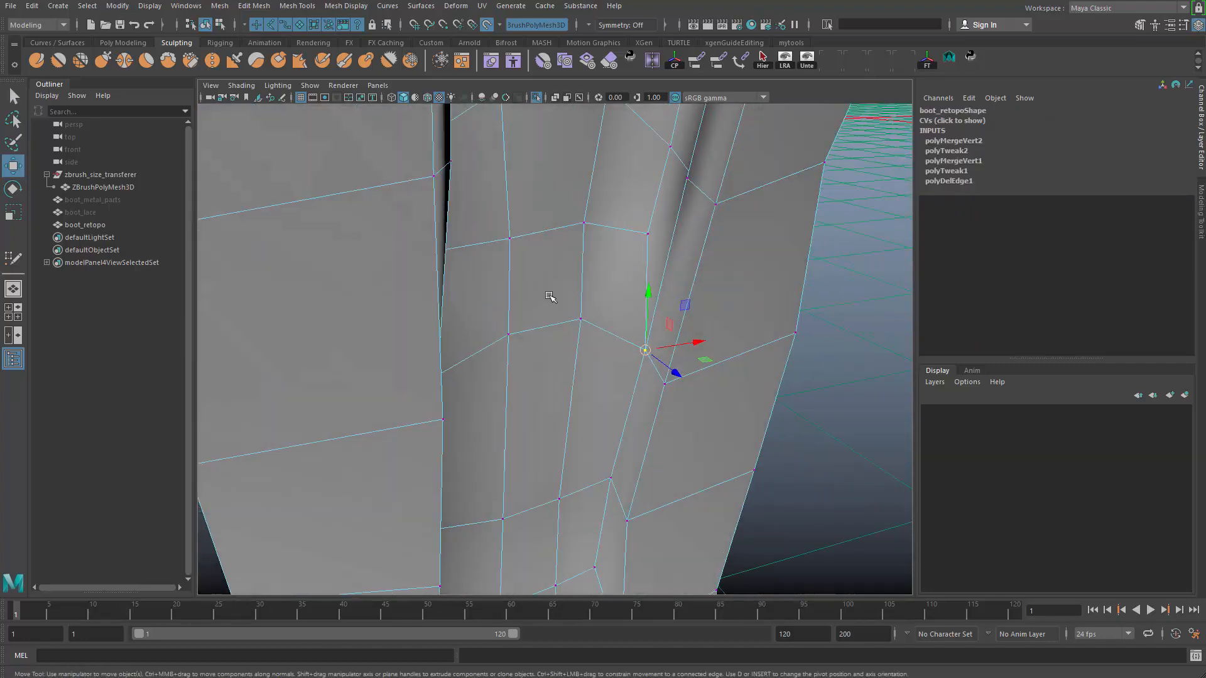
Lower the two middle vertices of the tongue's arched edge row to straighten it
alt+drag(550, 297, 528, 363)
click(534, 359)
key(r)
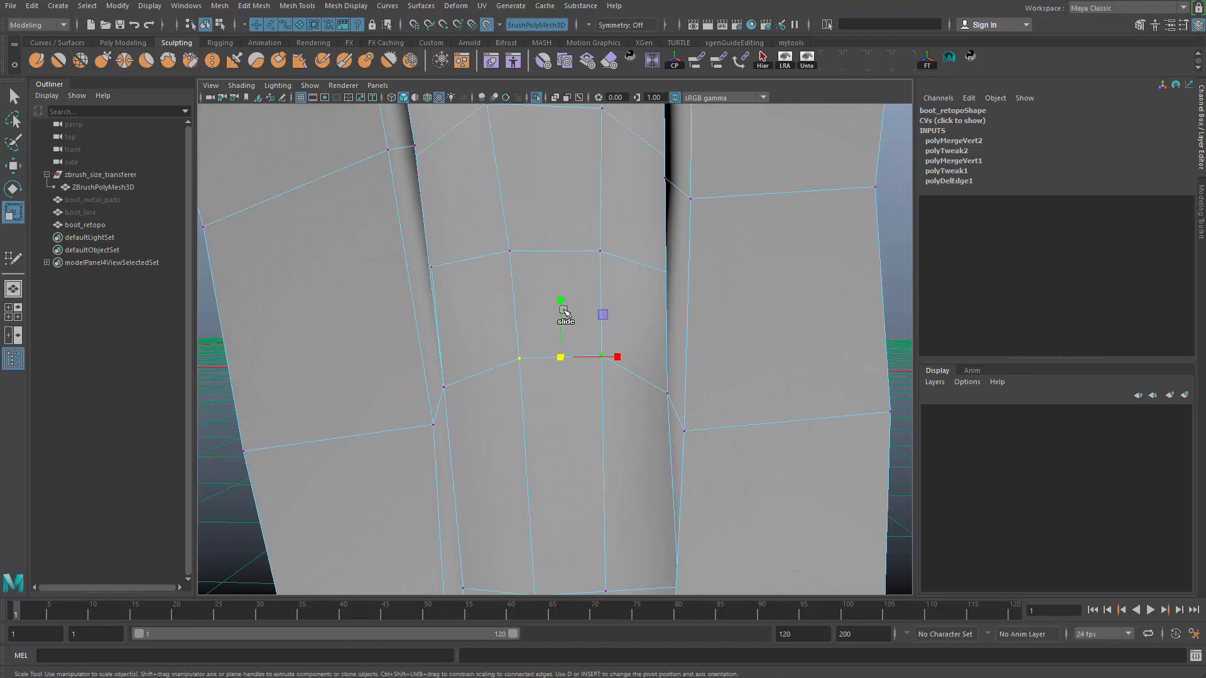
key(w)
drag(562, 305, 563, 337)
key(q)
right_drag(562, 337, 777, 267)
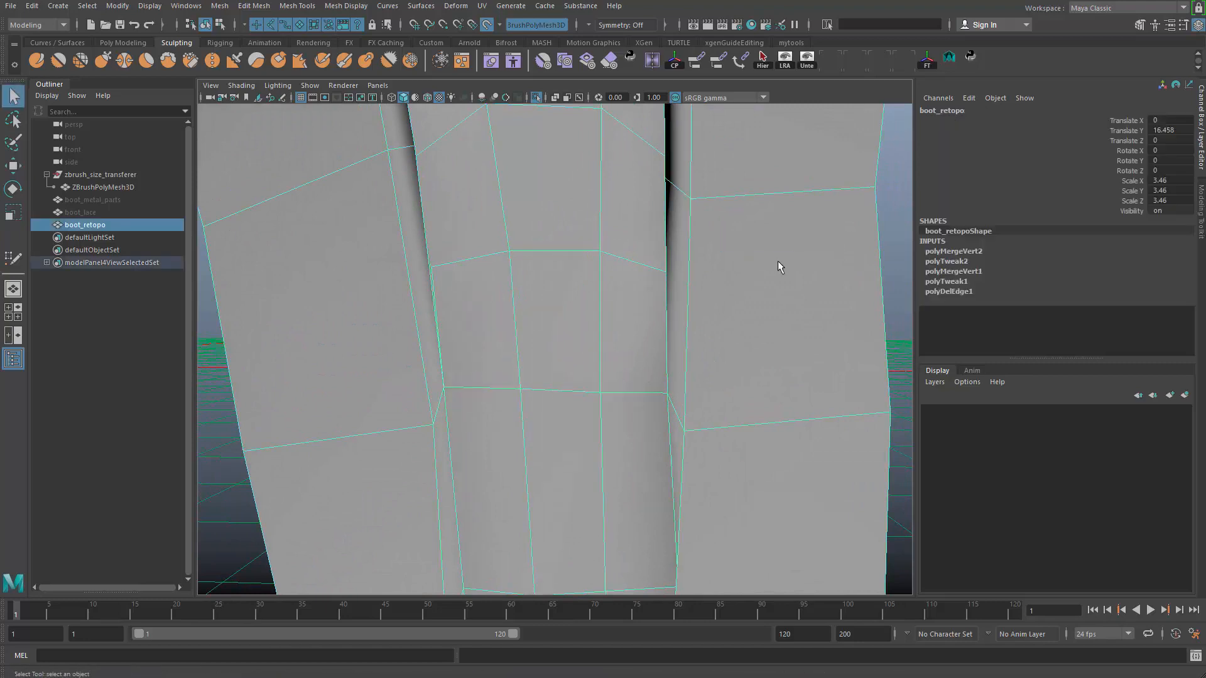
Show the sculpted boot again and resume Quad Draw on the retopology mesh with its history deleted
scroll(606, 350, down, 5)
key(ctrl+1)
alt+drag(538, 358, 590, 380)
key(alt+shift+d)
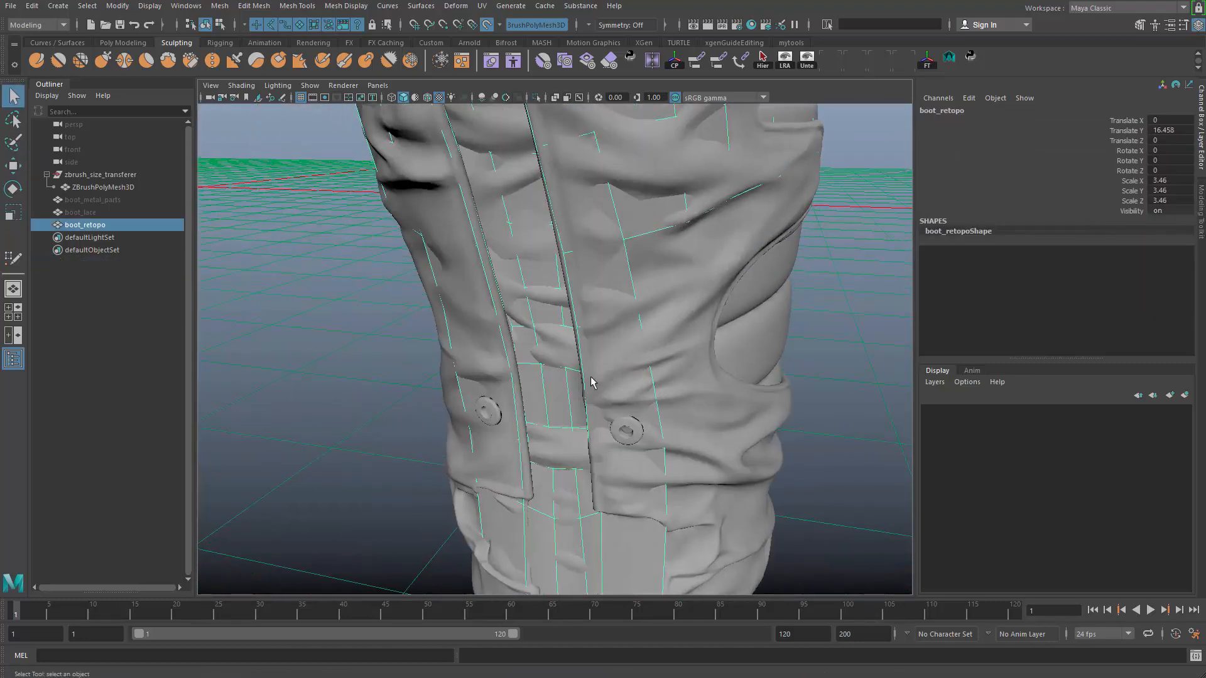
mouse_move(564, 384)
shift+right_down()
mouse_move(546, 545)
mouse_move(552, 656)
shift+right_up()
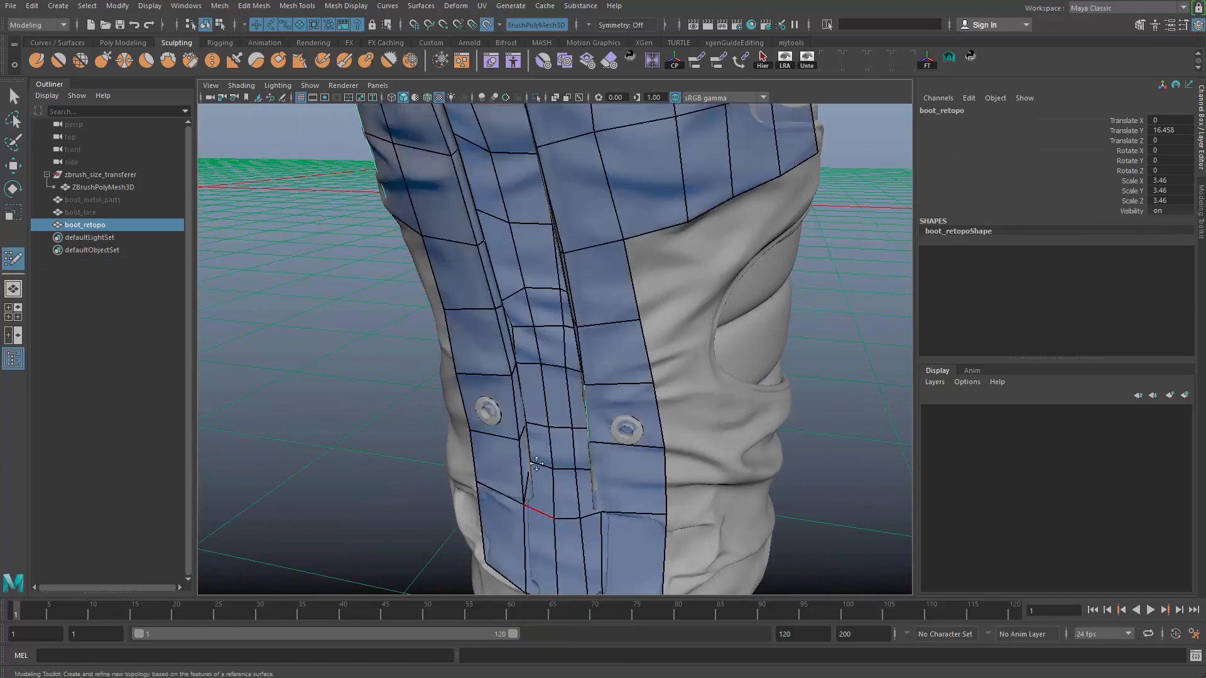
Delete another horizontal edge row across the tongue, in the closely spaced area above the first buttons
alt+drag(603, 439, 614, 386)
alt+right_drag(614, 386, 559, 257)
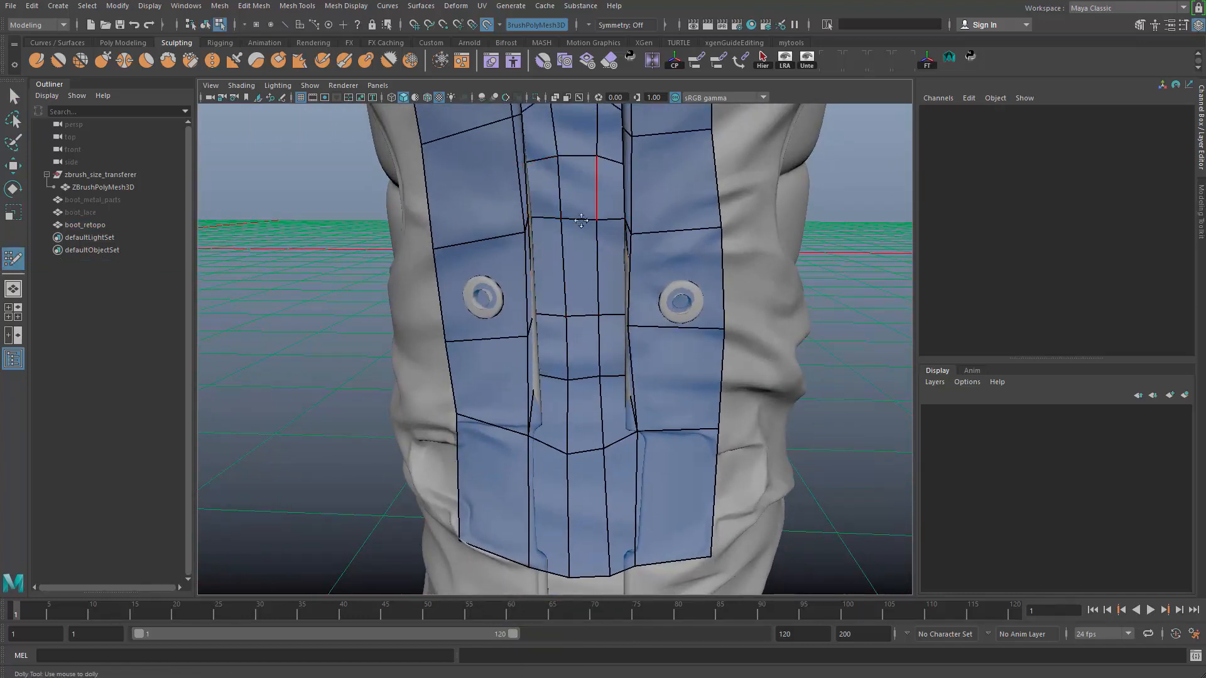
alt+drag(580, 221, 598, 237)
alt+middle_drag(553, 183, 568, 256)
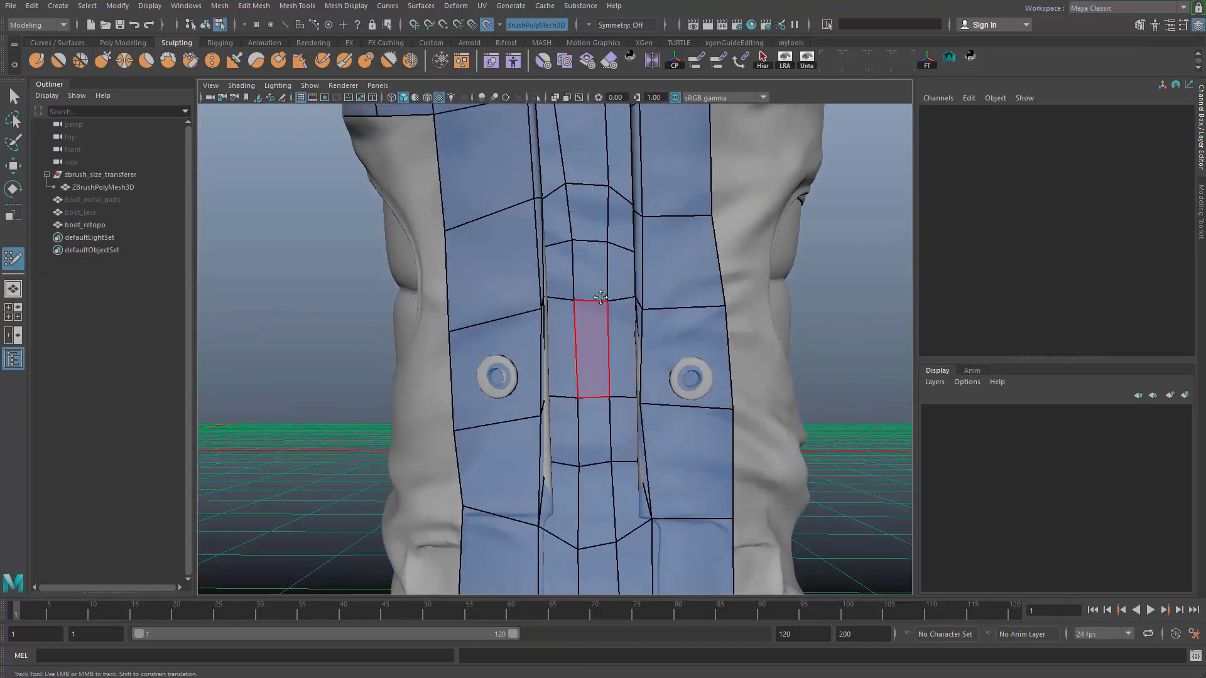
ctrl+click(589, 244)
ctrl+click(623, 308)
ctrl+click(687, 310)
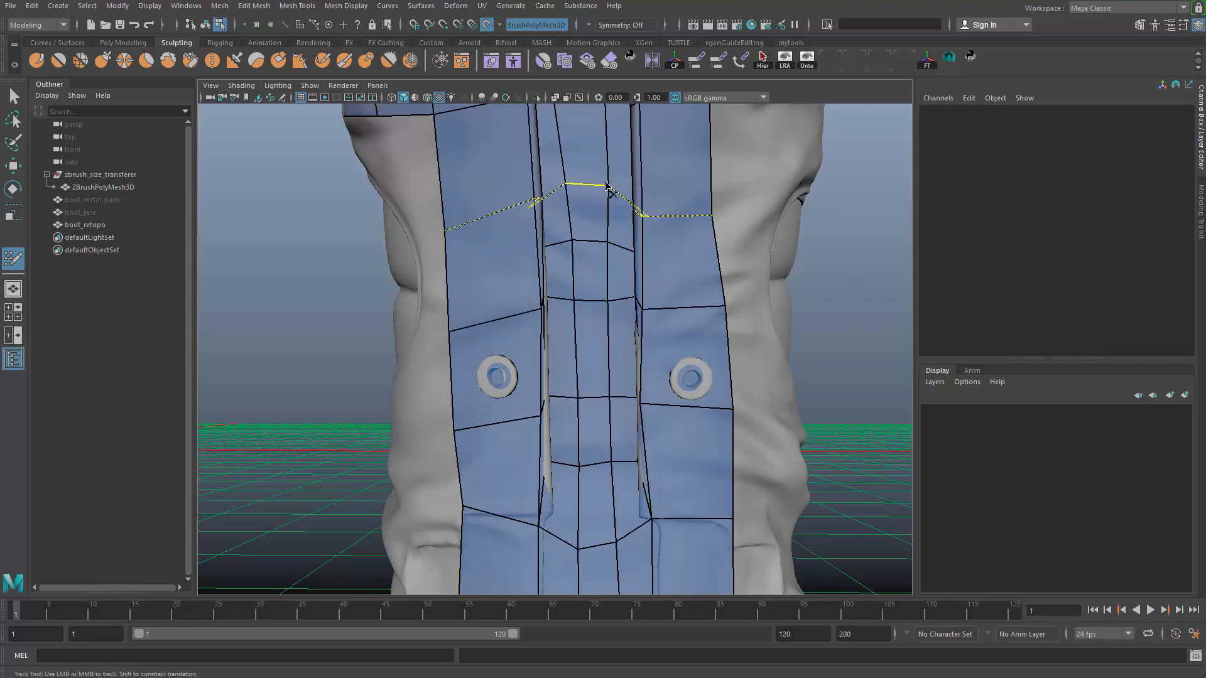
ctrl+click(592, 245)
alt+drag(590, 339, 665, 350)
click(596, 323)
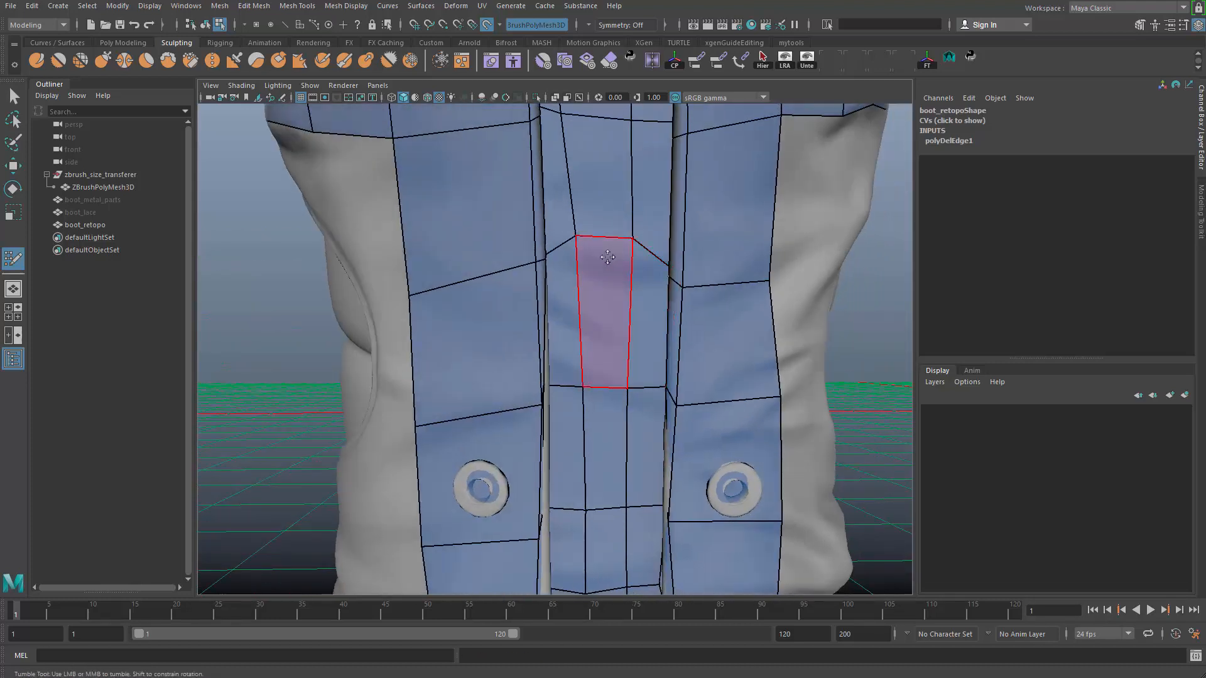
Slide the tongue's edge row above the deleted one downward to line up with the side columns
drag(604, 240, 603, 275)
alt+right_drag(602, 274, 471, 254)
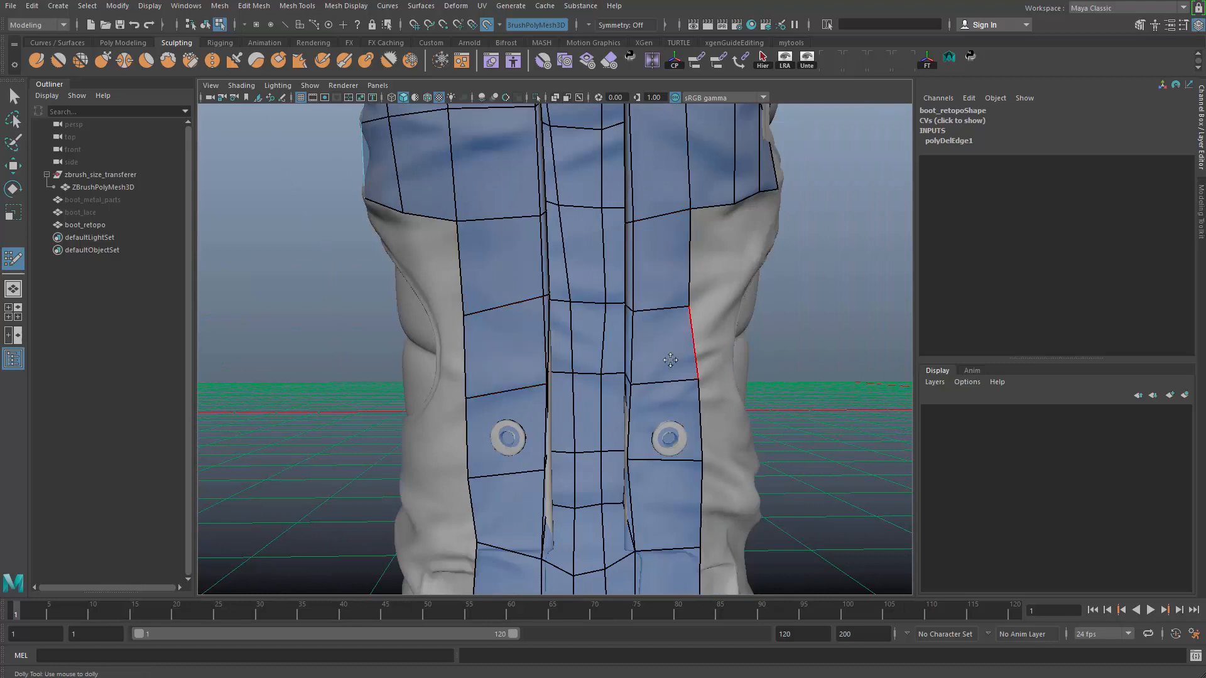
alt+middle_drag(686, 344, 690, 262)
alt+right_drag(689, 262, 672, 349)
drag(622, 247, 524, 315)
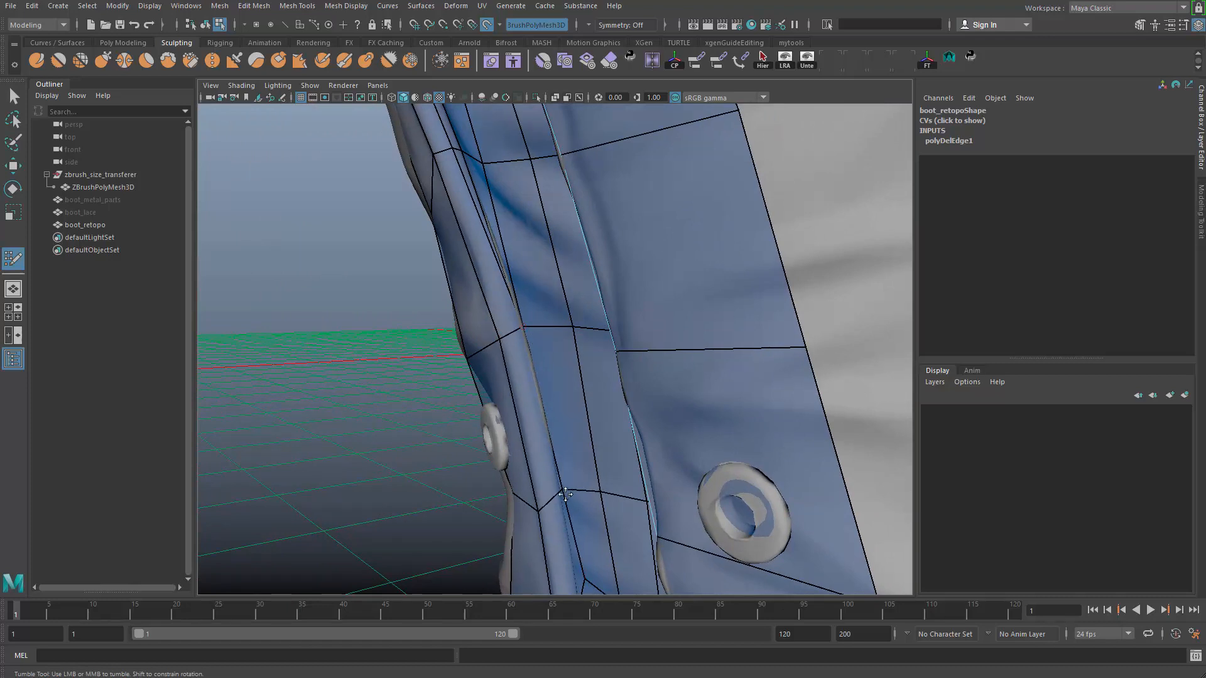
Weld the vertices of the tongue's lowest row down onto the edge row that joins both side columns
alt+middle_drag(565, 495, 582, 306)
alt+drag(632, 427, 619, 431)
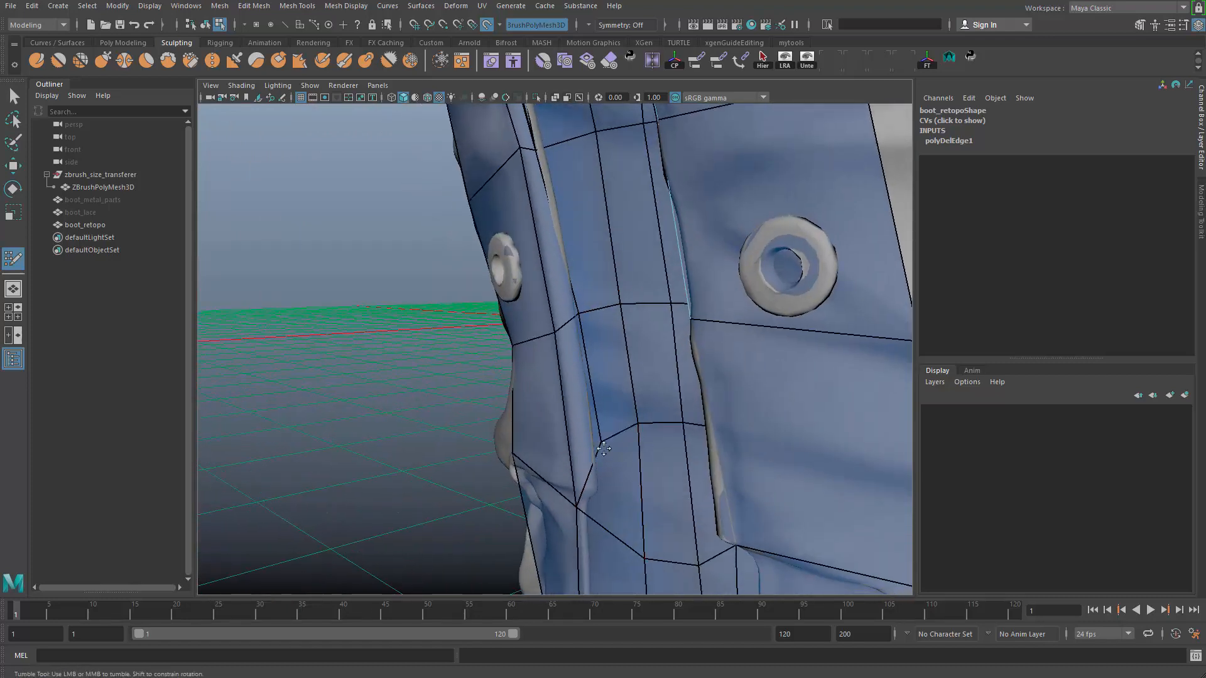
click(579, 505)
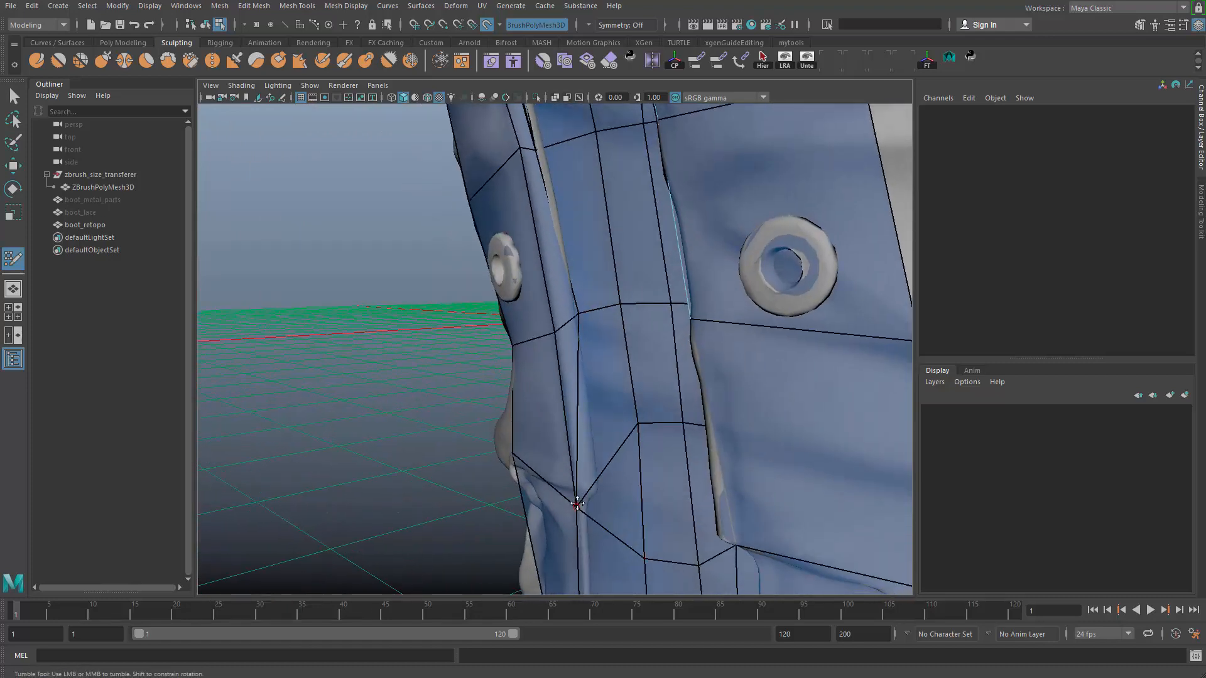
scroll(588, 491, down, 3)
alt+drag(554, 462, 628, 440)
scroll(629, 440, up, 2)
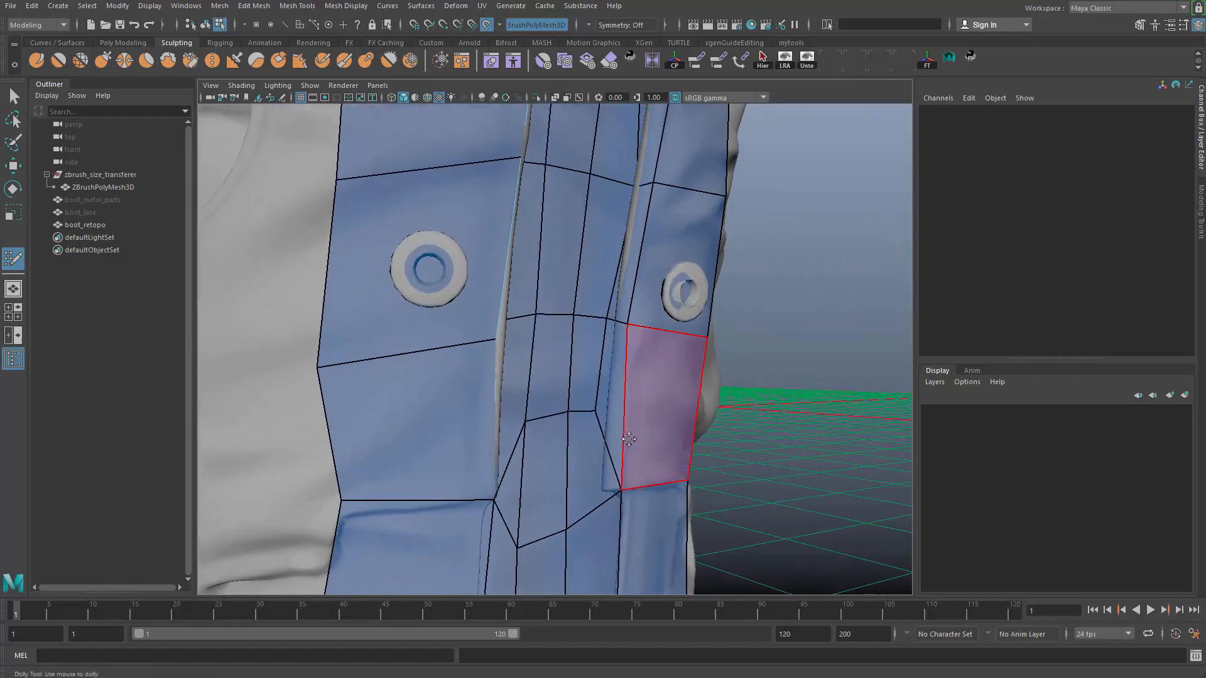
alt+drag(625, 491, 633, 491)
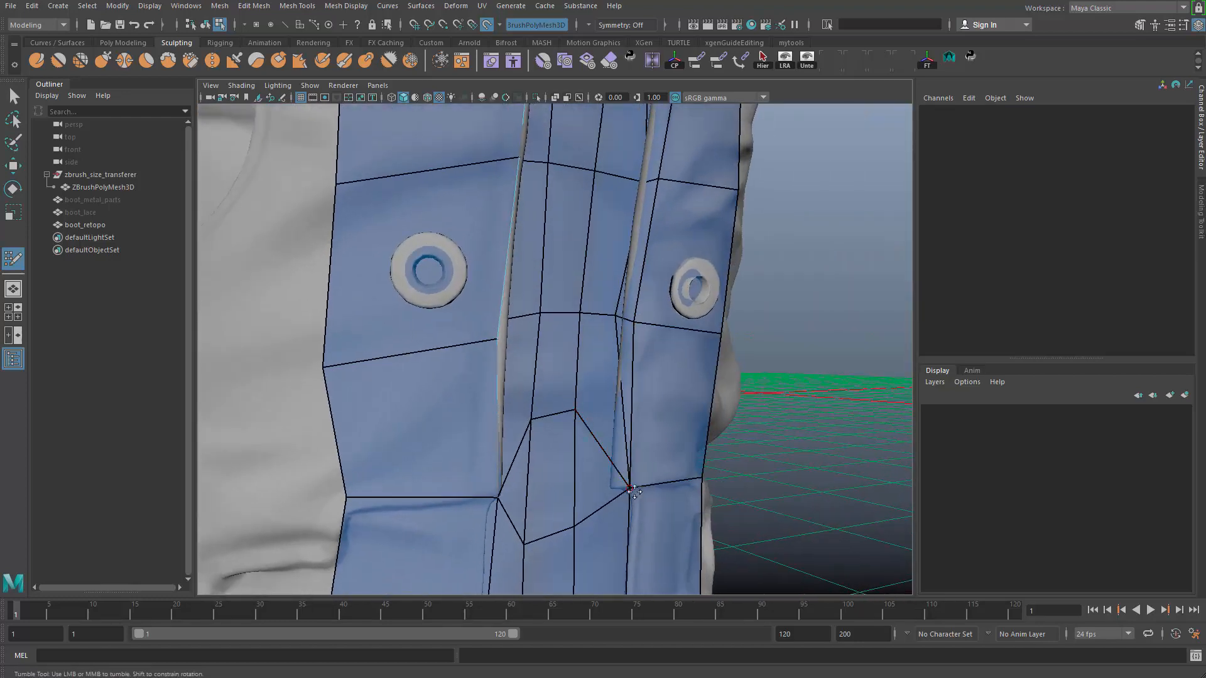
alt+drag(557, 427, 562, 428)
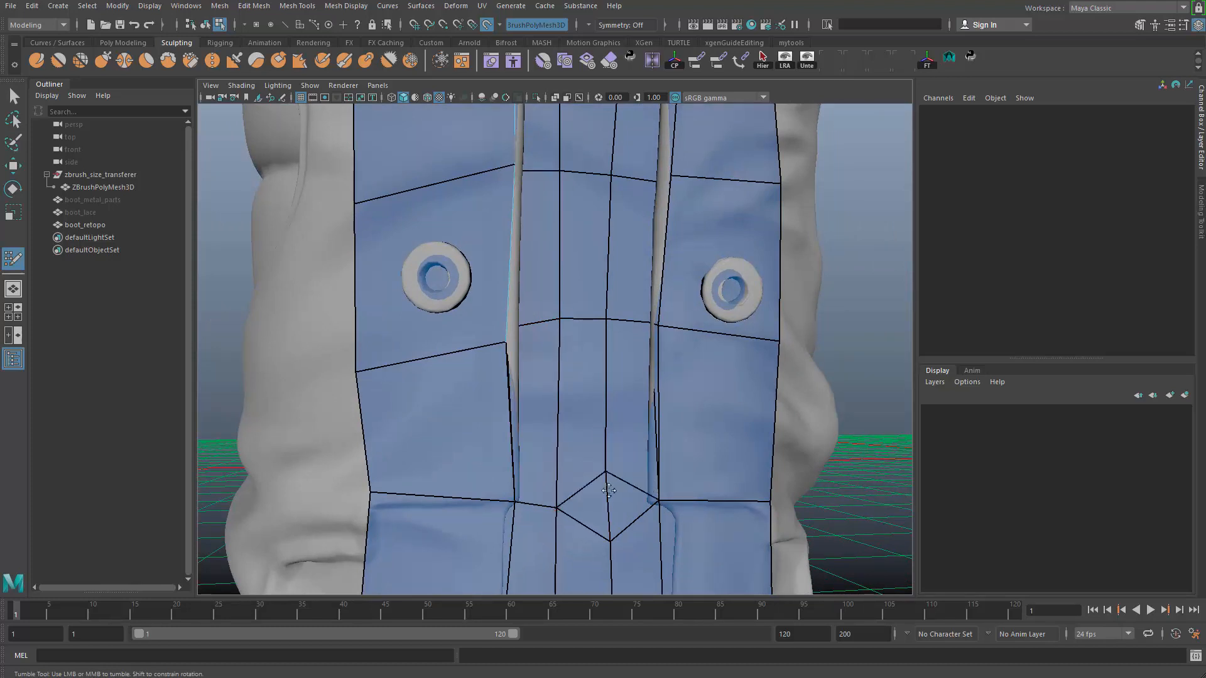
alt+drag(610, 500, 558, 469)
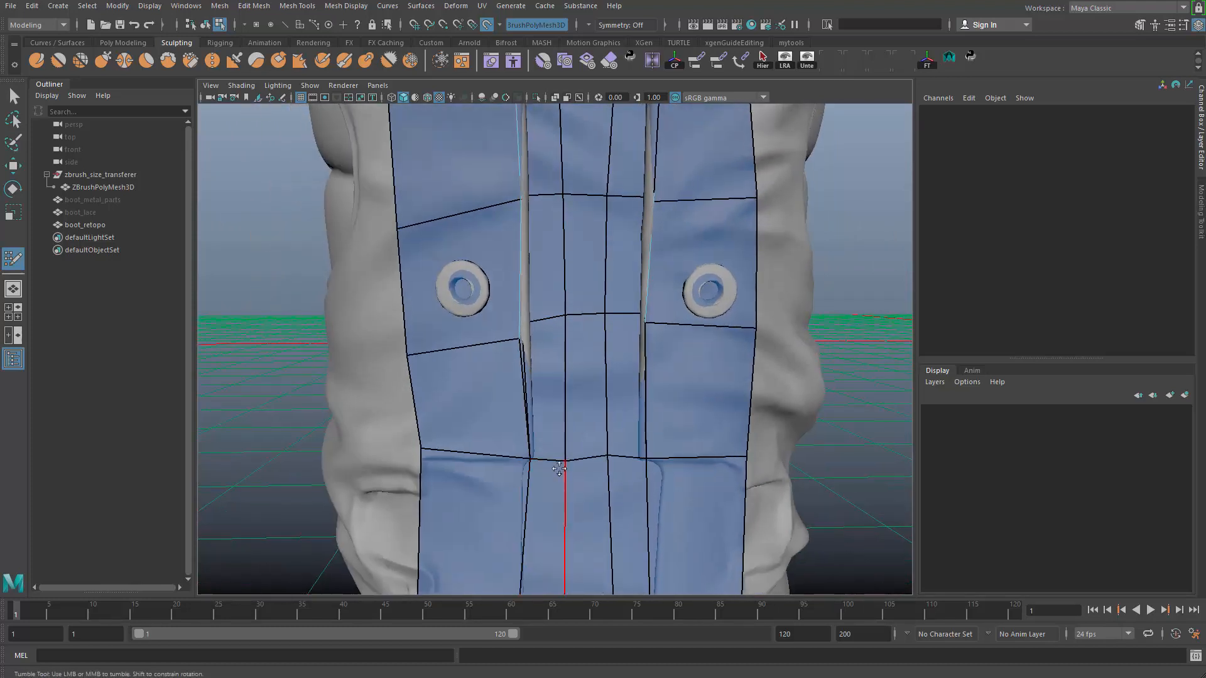
Reposition the tongue and seam vertices beside the lowest meshed button pair so they sit on the boundary with the side column
alt+drag(580, 418, 570, 477)
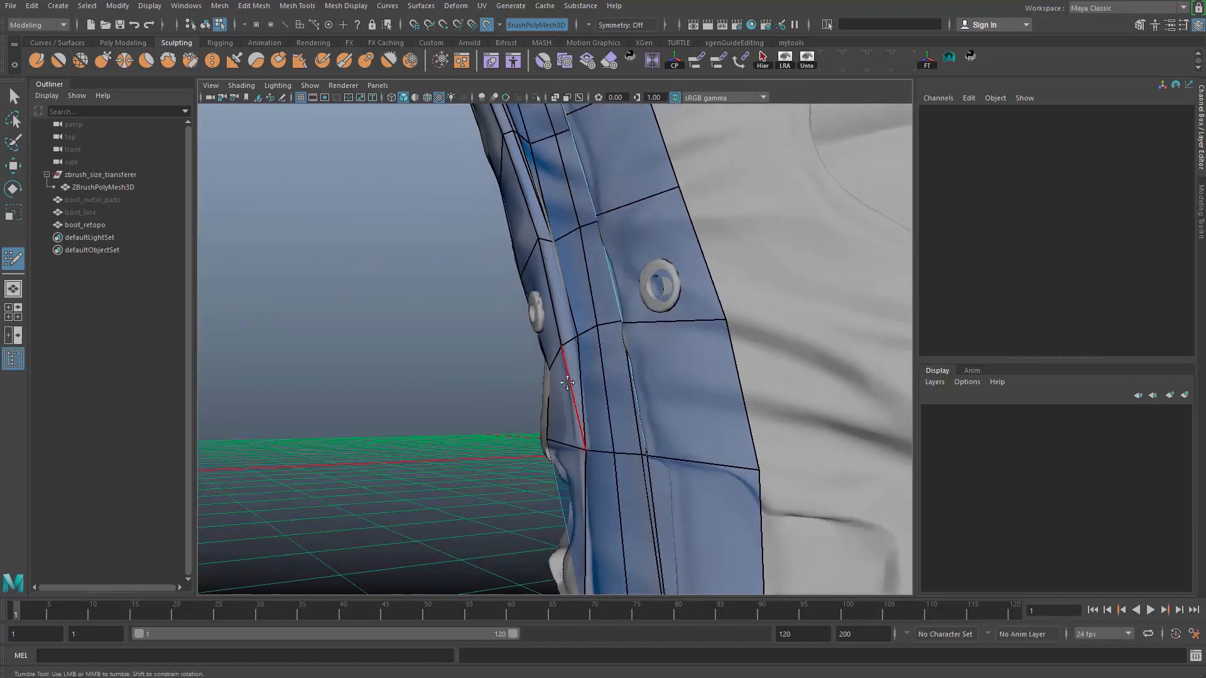
alt+drag(567, 382, 635, 393)
alt+right_drag(636, 393, 559, 370)
alt+drag(697, 484, 641, 411)
alt+right_drag(584, 434, 614, 457)
alt+middle_drag(613, 458, 606, 380)
alt+right_drag(606, 380, 650, 421)
alt+drag(650, 420, 684, 458)
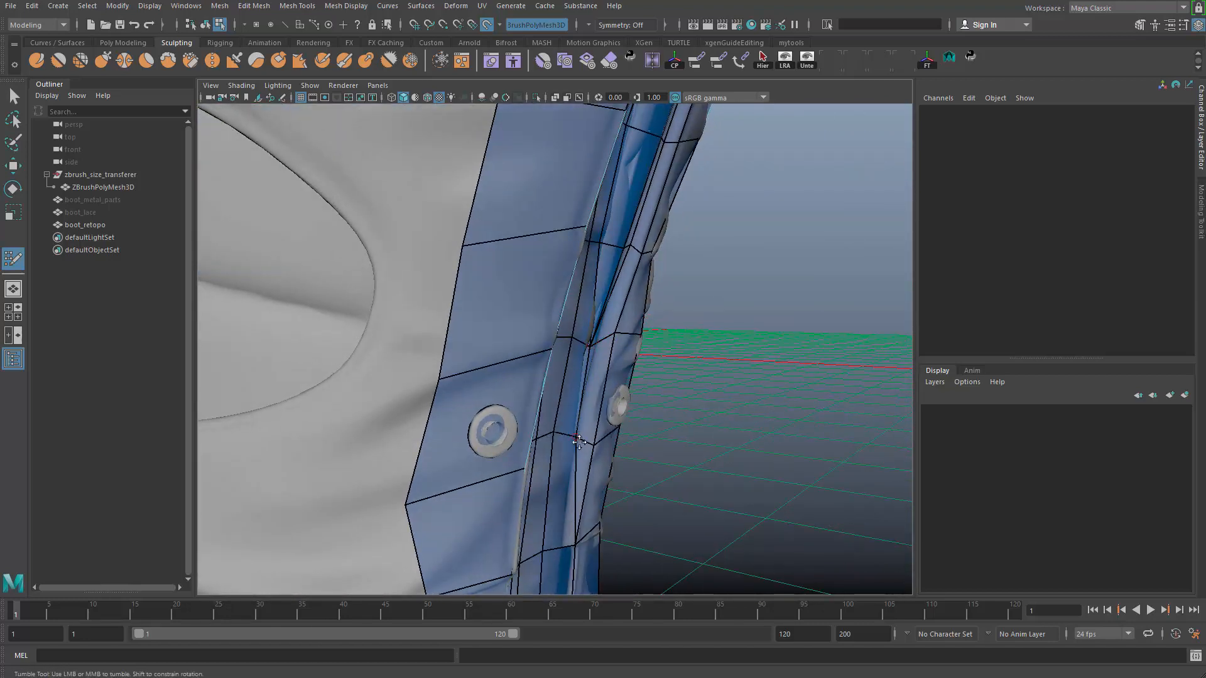
drag(579, 441, 601, 497)
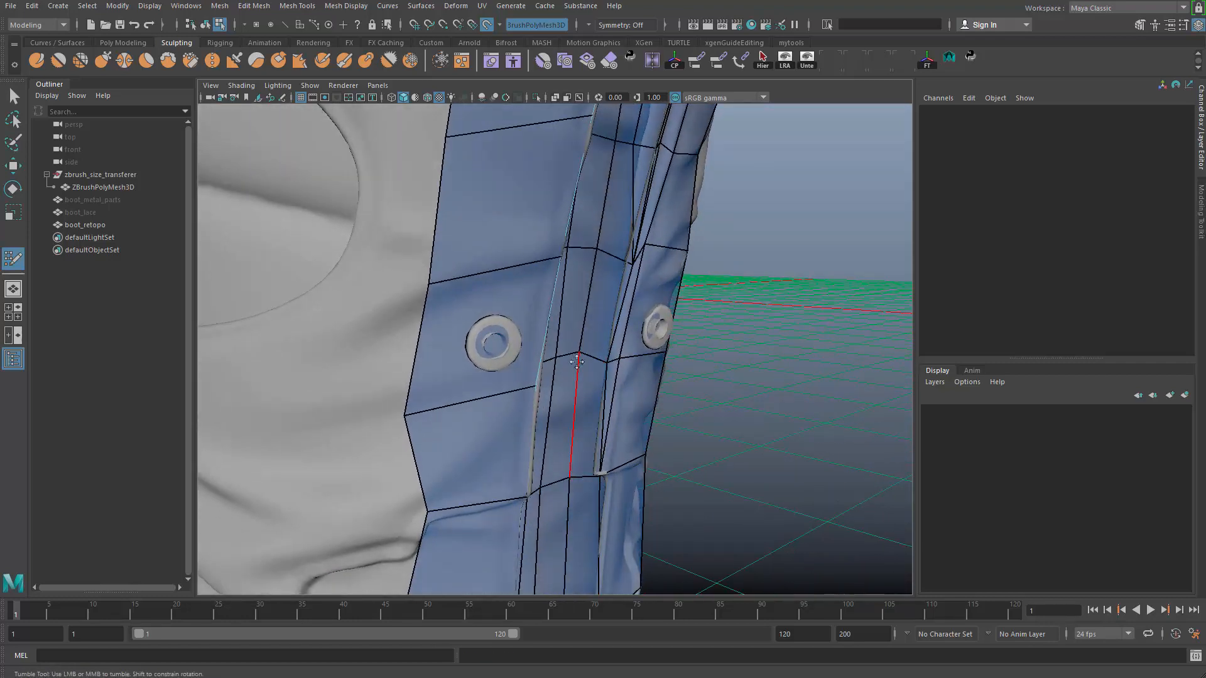
alt+drag(576, 367, 593, 375)
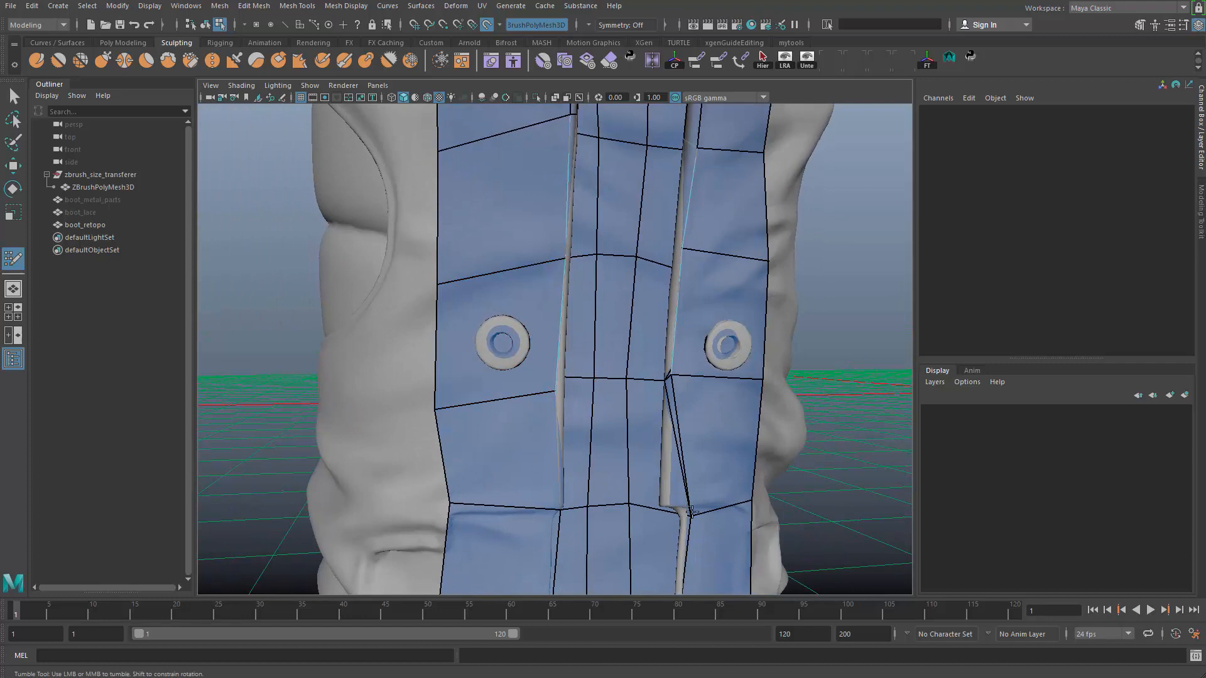
drag(700, 520, 674, 512)
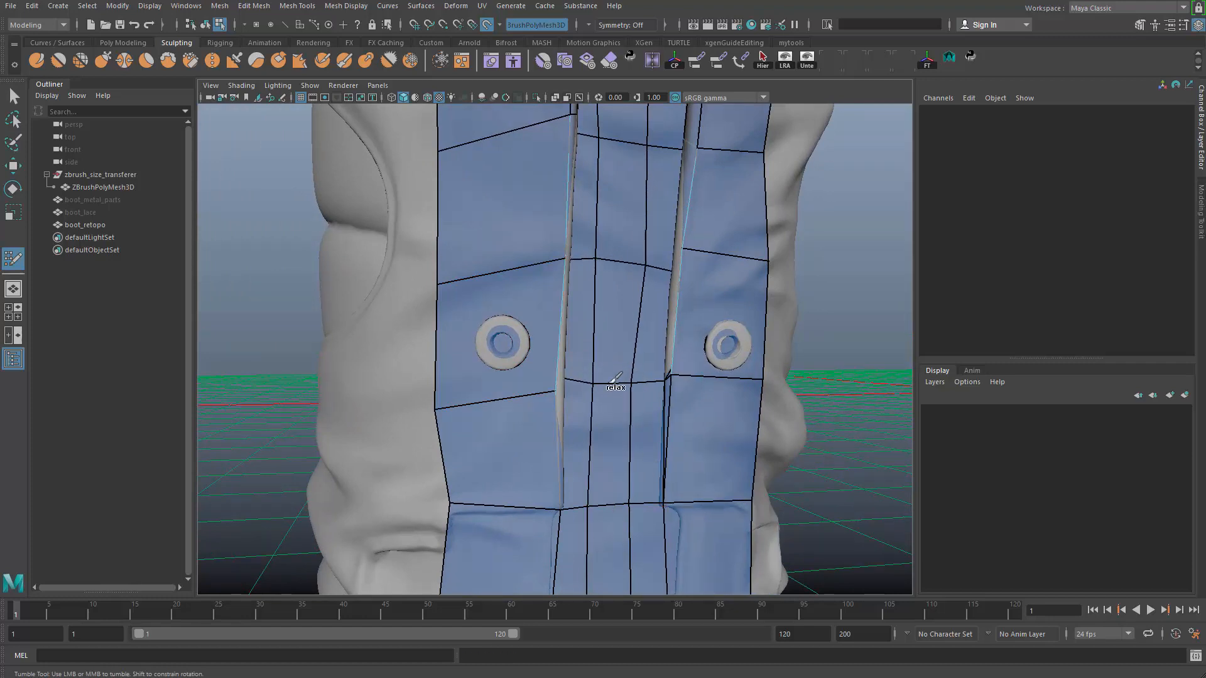
Even out the tongue's vertical edge columns beside the buttons by relaxing and nudging its vertices
alt+drag(634, 356, 624, 379)
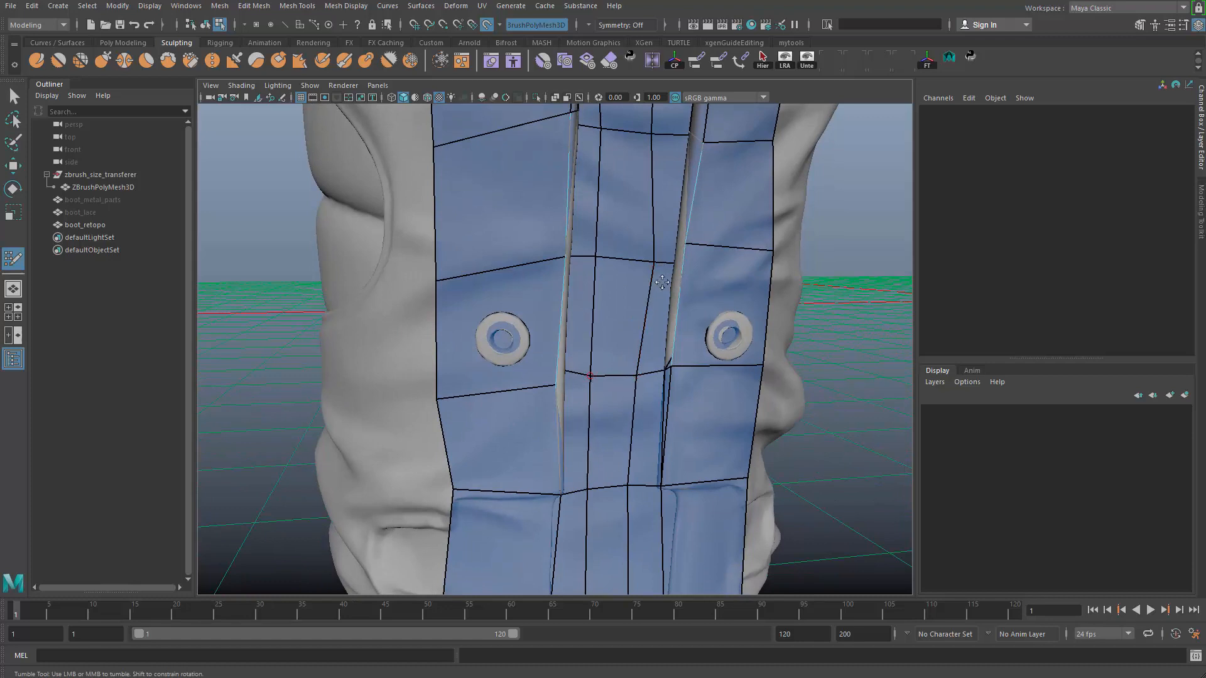
alt+right_drag(646, 262, 618, 289)
alt+middle_drag(618, 289, 614, 352)
alt+drag(614, 362, 589, 341)
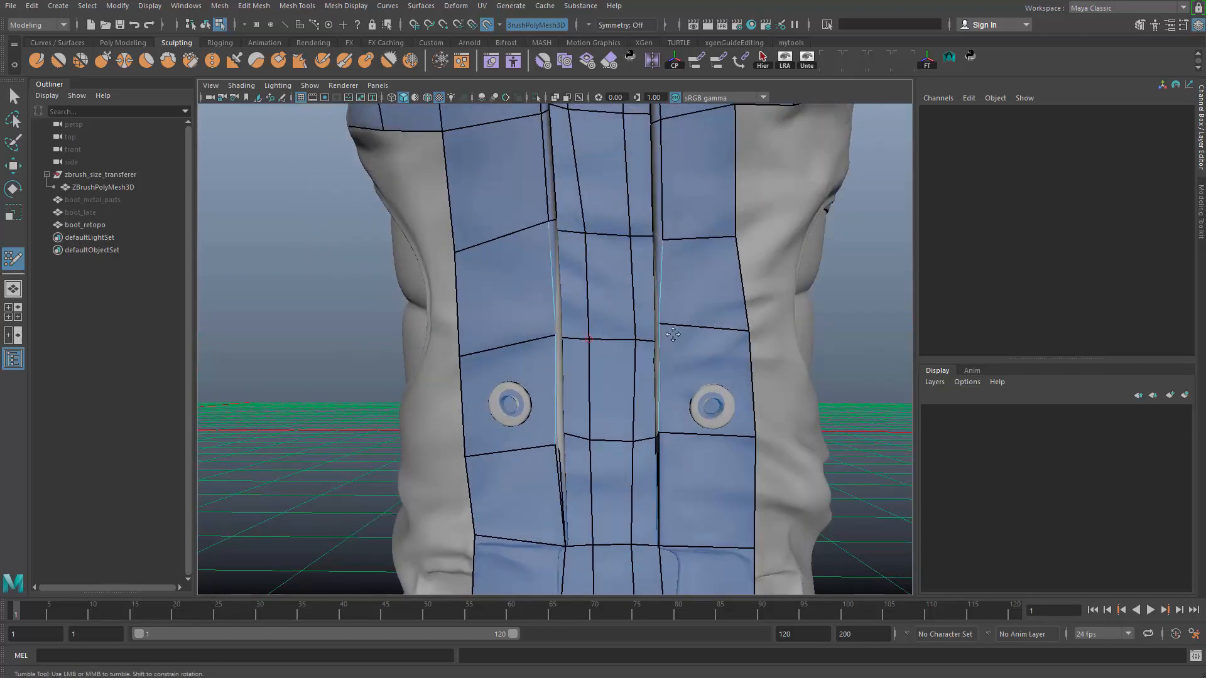
alt+drag(673, 334, 667, 372)
alt+right_drag(666, 372, 706, 403)
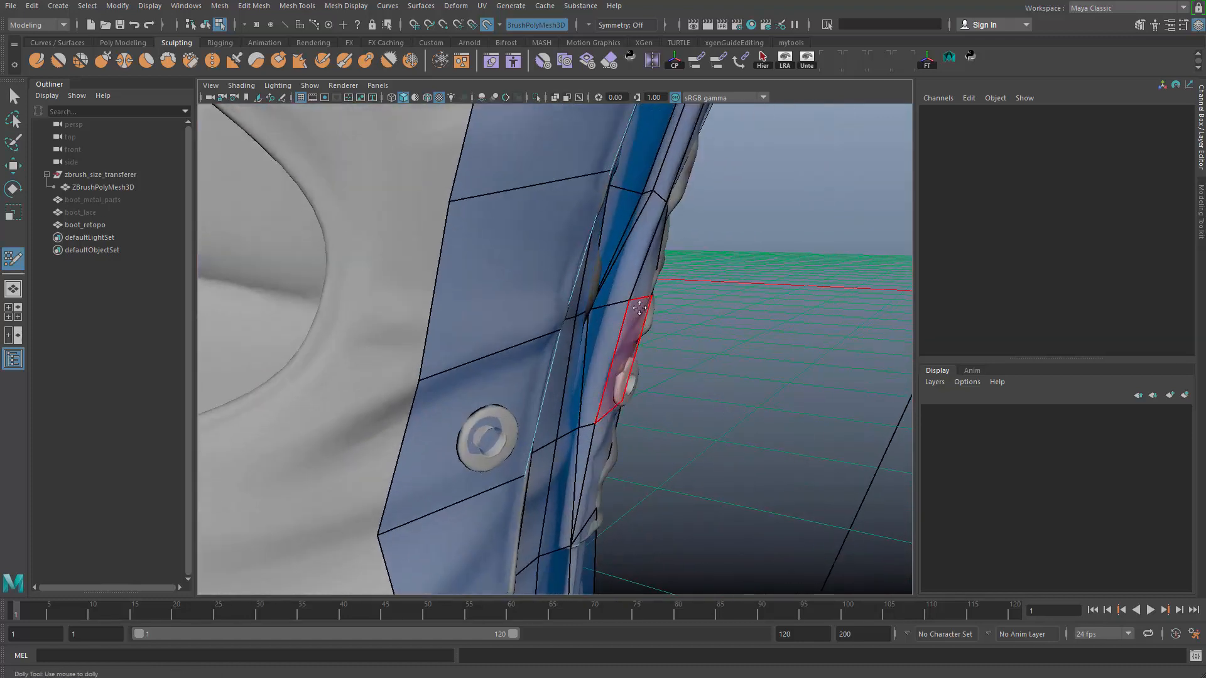
alt+drag(641, 314, 620, 328)
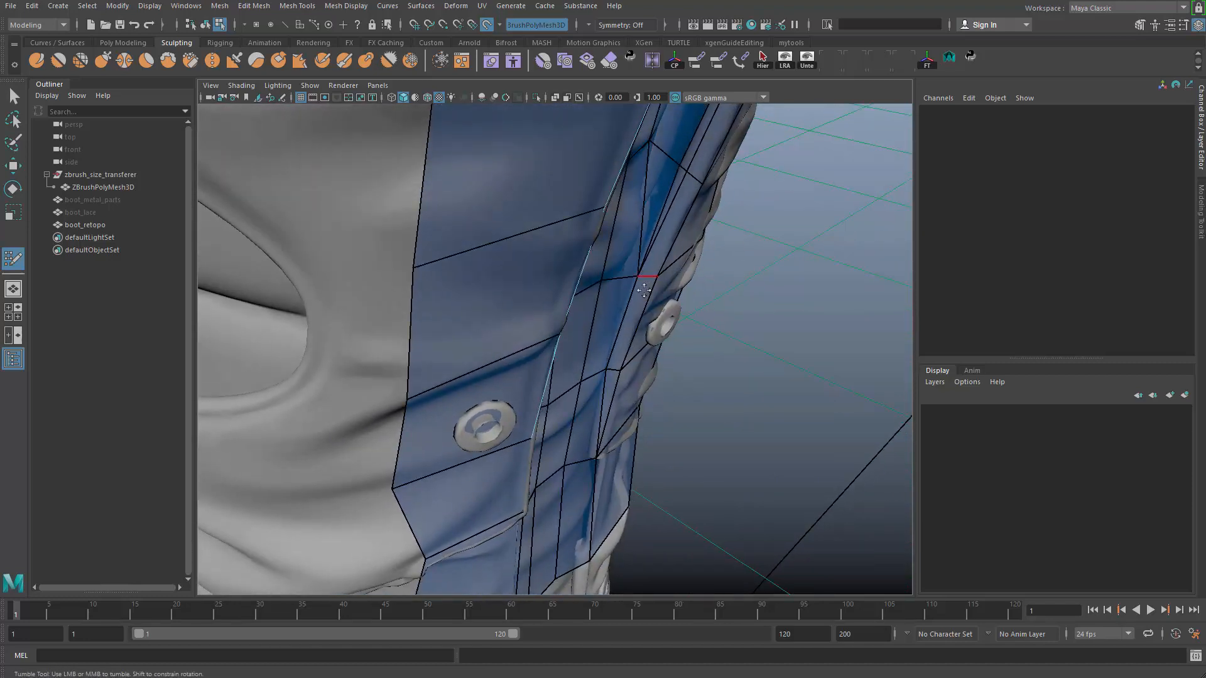
alt+drag(644, 290, 642, 300)
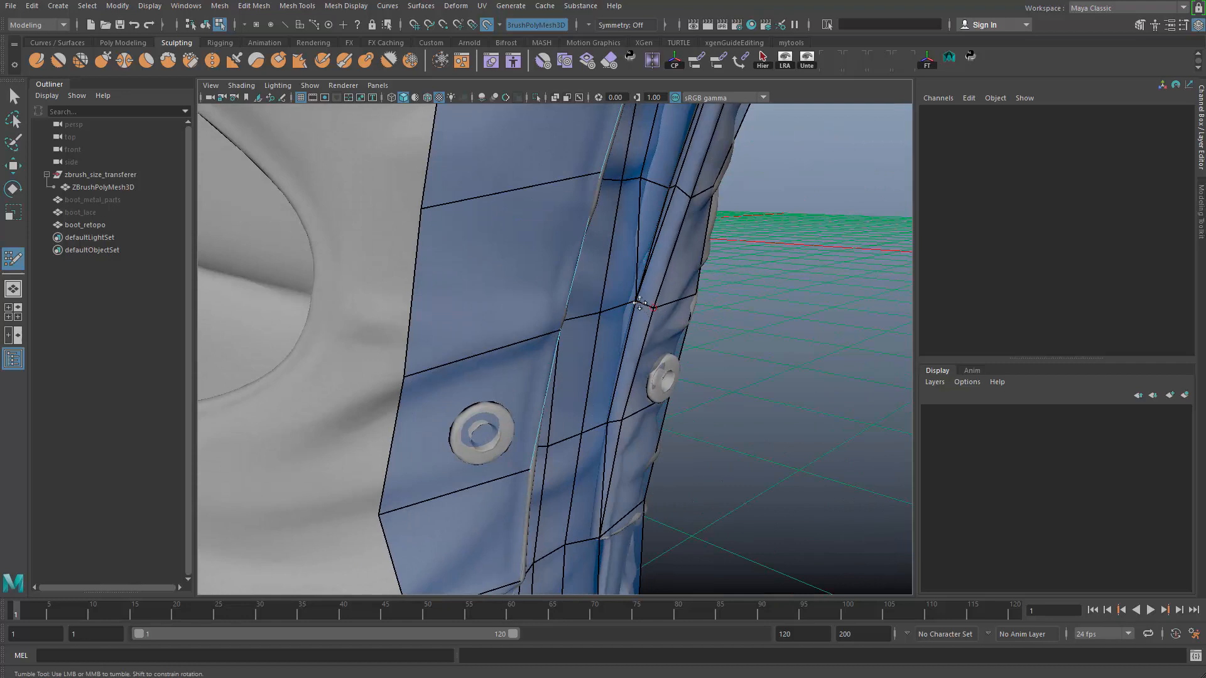
alt+drag(630, 314, 576, 454)
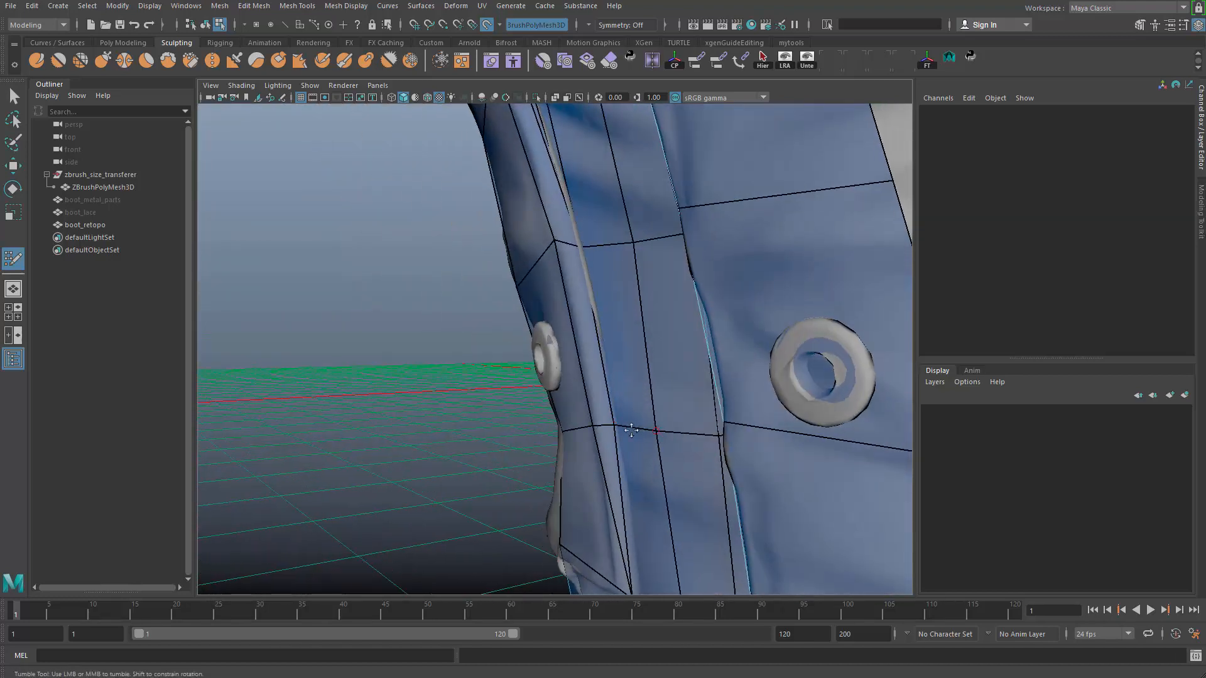
alt+drag(620, 433, 590, 392)
Weld the tongue's two inner bottom-edge vertices to the corners of the adjacent side columns
alt+right_drag(601, 482, 575, 487)
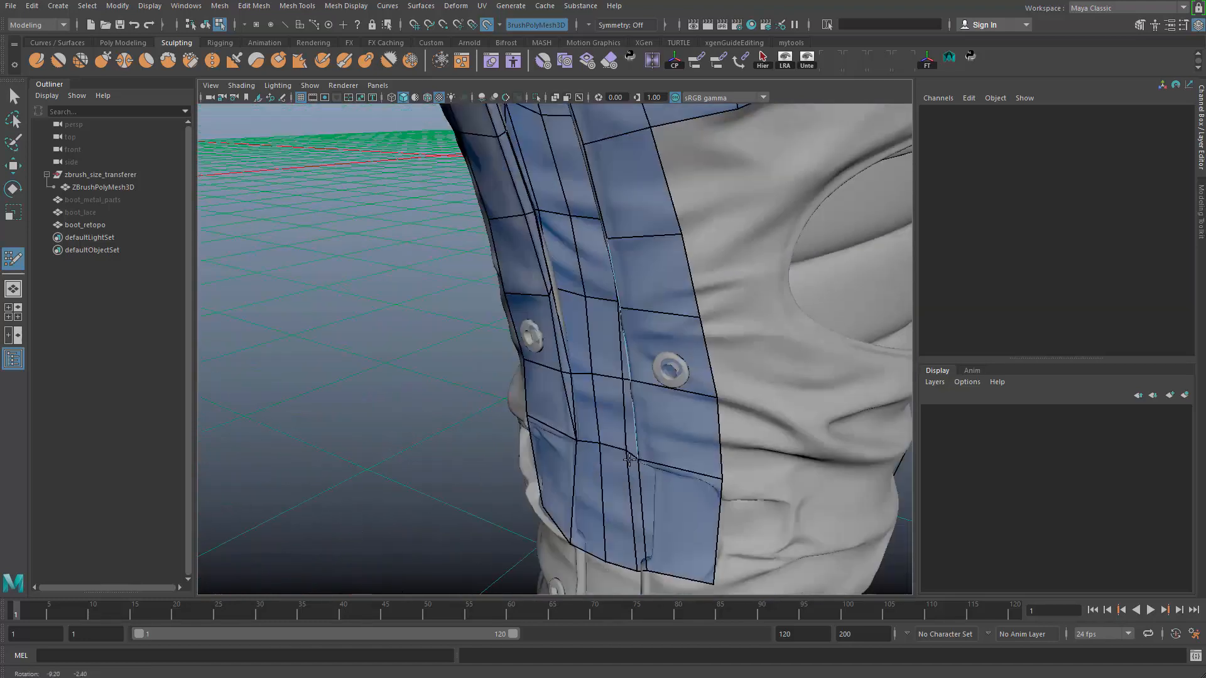
alt+drag(575, 487, 621, 483)
alt+middle_drag(621, 483, 606, 398)
alt+right_drag(606, 399, 614, 403)
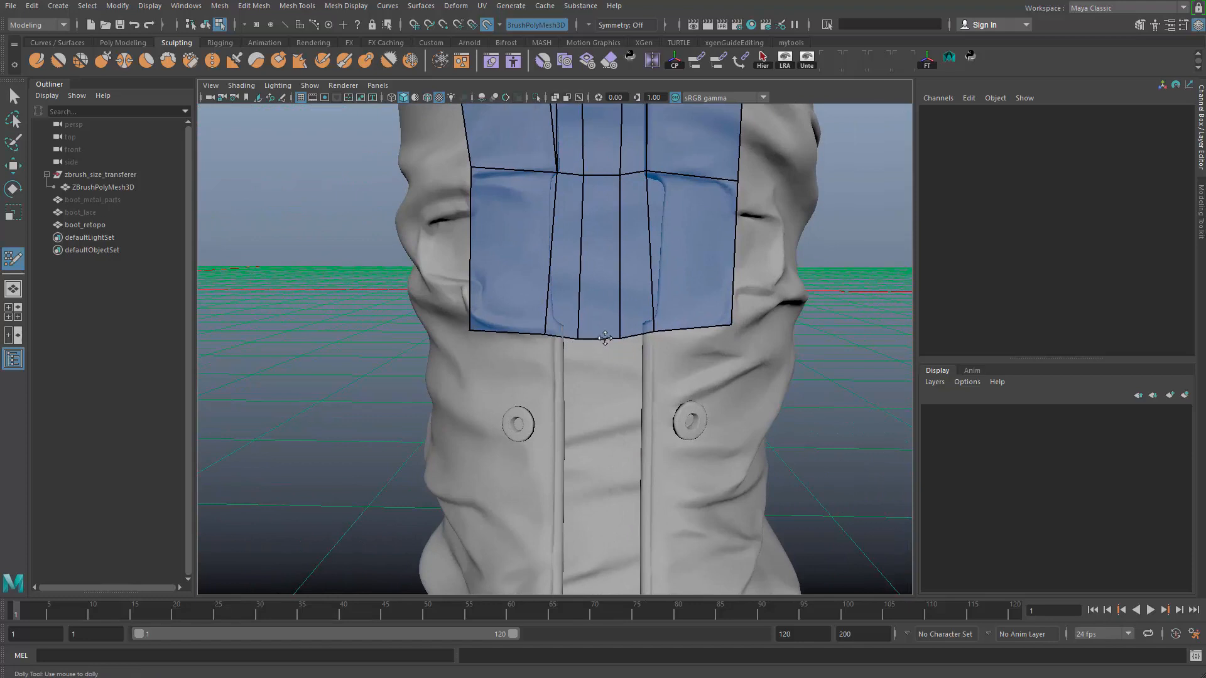
alt+right_drag(662, 338, 622, 360)
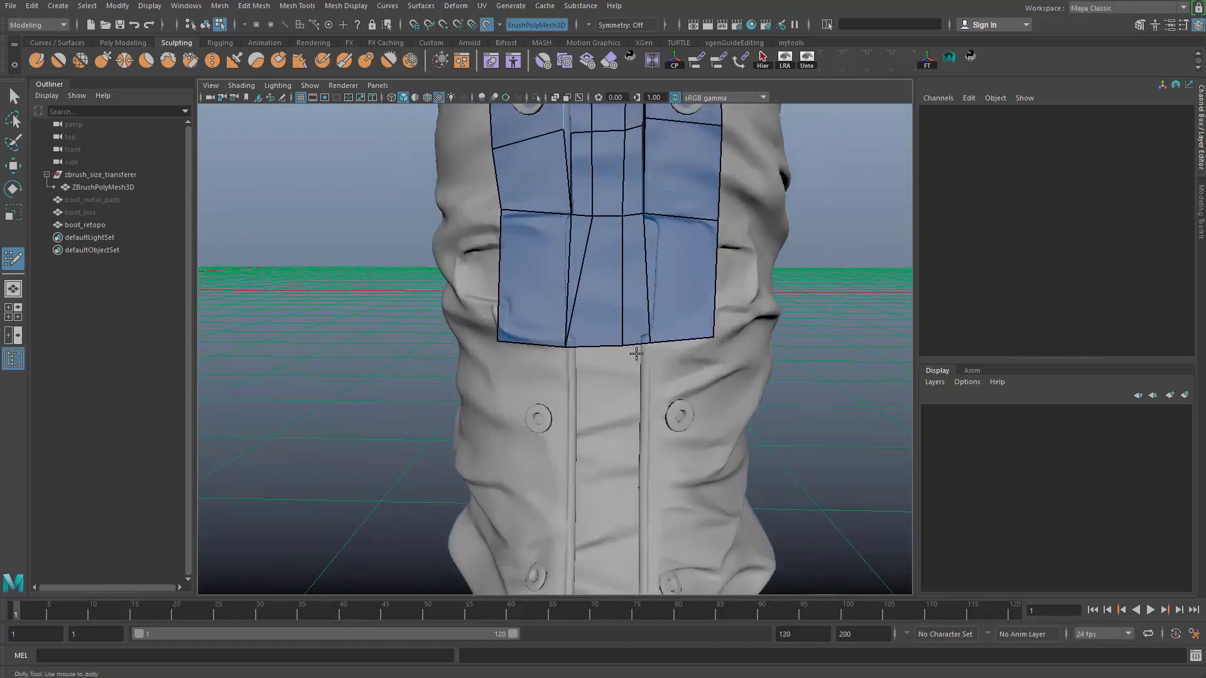
alt+right_drag(645, 339, 582, 420)
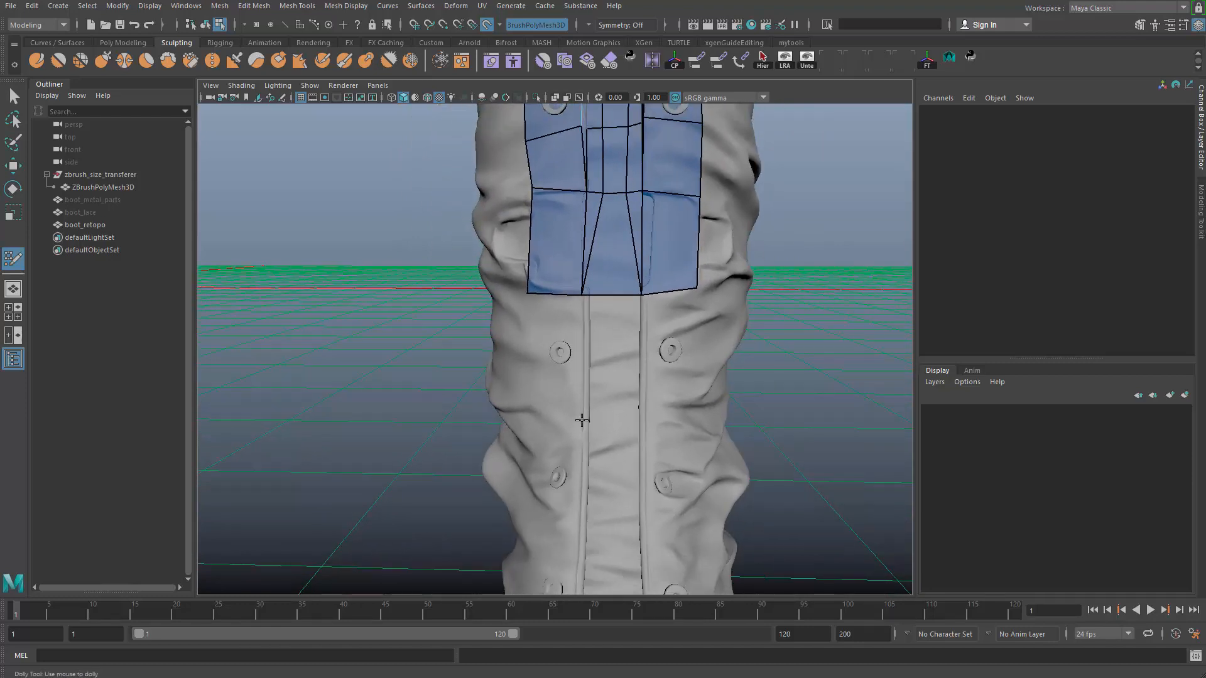
Extend the retopology down past the next button pair with three quads across the front opening and both side columns
click(541, 414)
shift+click(560, 389)
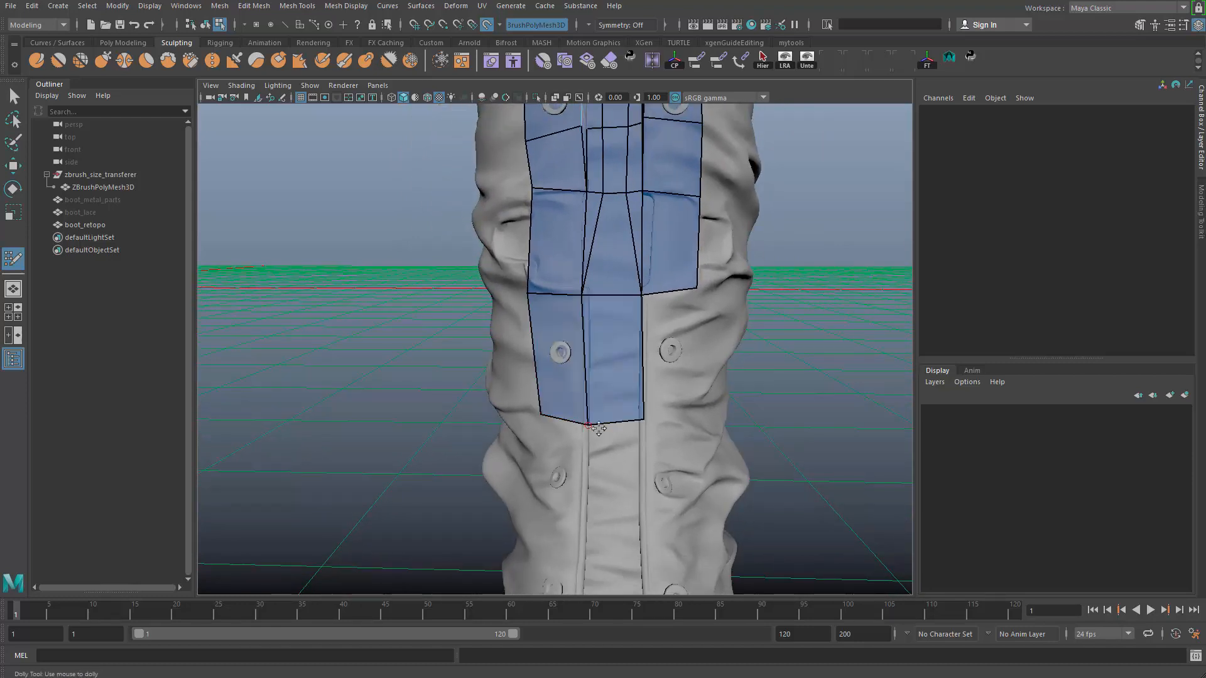
shift+click(687, 405)
alt+drag(687, 405, 702, 419)
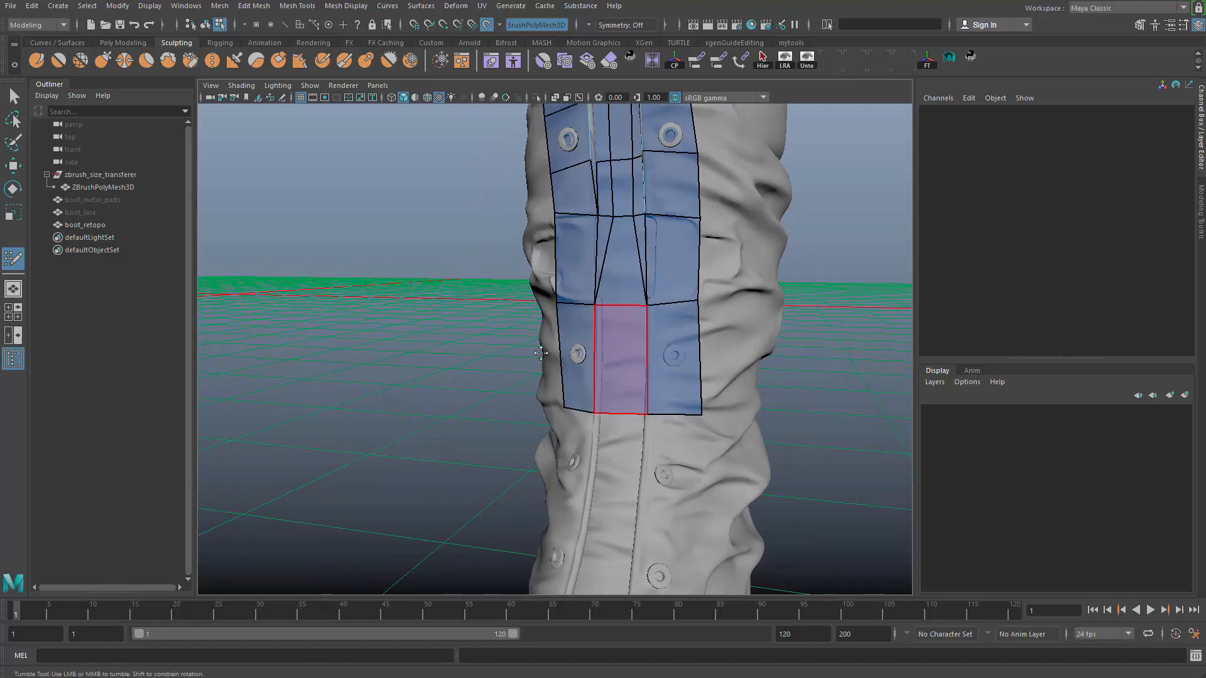
Examine the boot's profile and the open area between the cuff mesh and the front side column
alt+right_drag(541, 354, 496, 377)
alt+drag(534, 396, 492, 372)
alt+right_drag(492, 371, 552, 361)
alt+drag(625, 346, 577, 373)
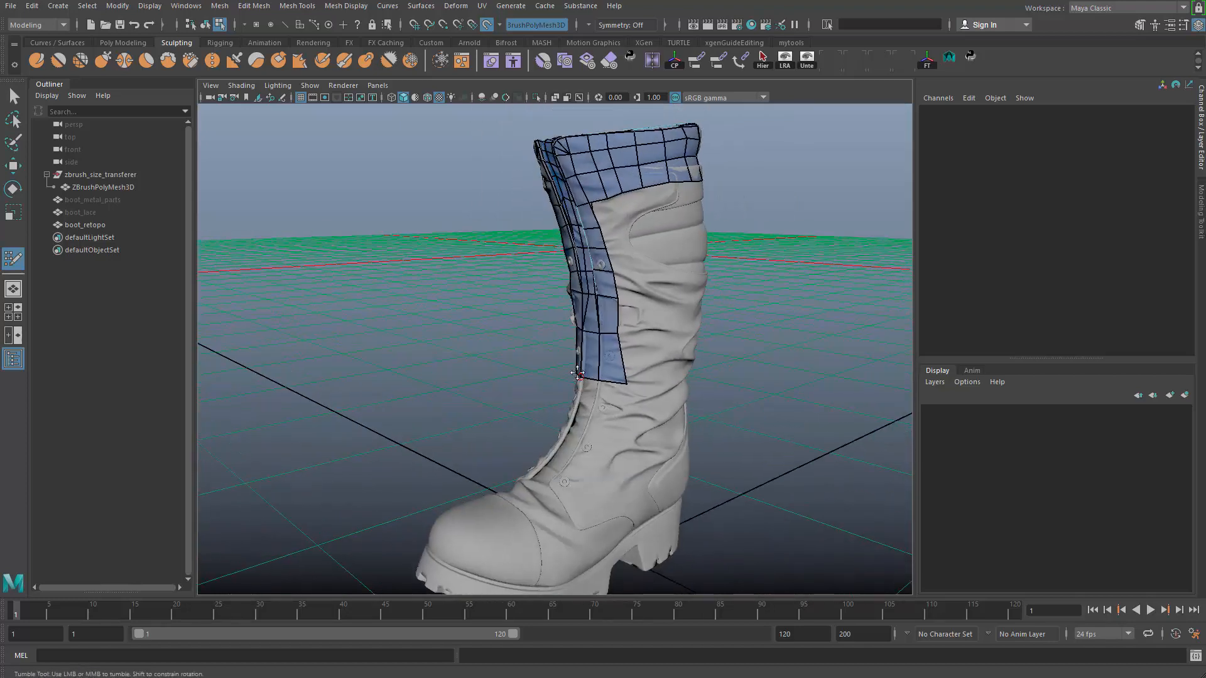
scroll(577, 373, up, 5)
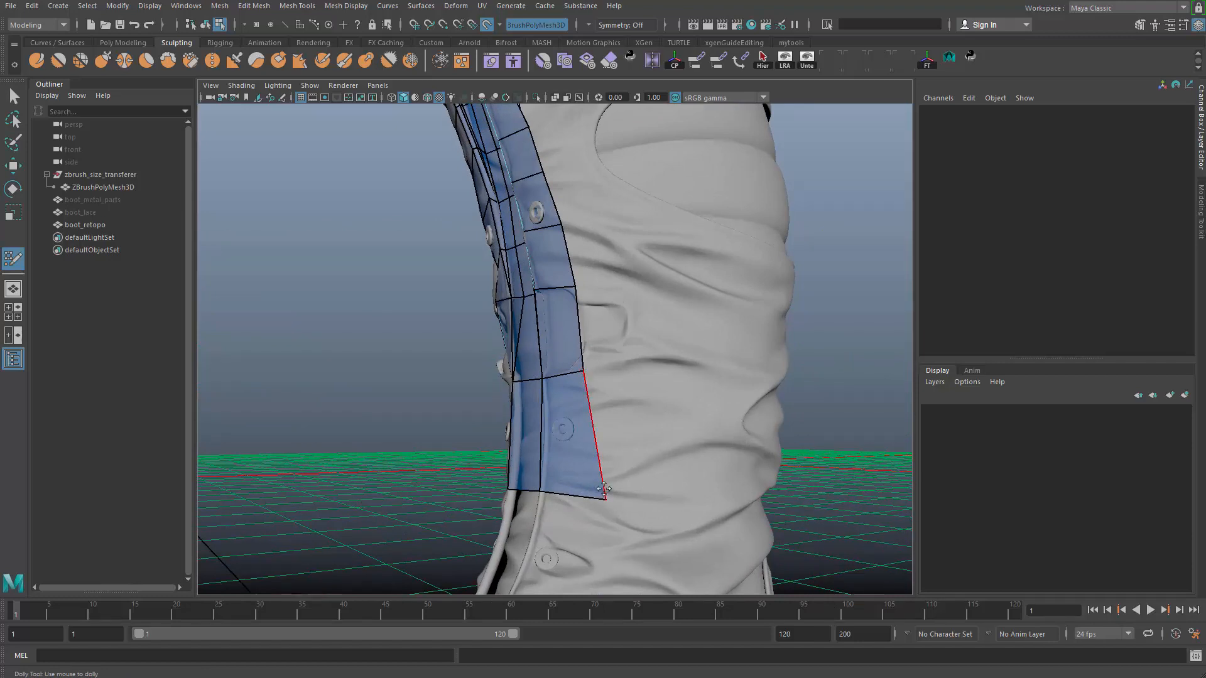
scroll(594, 460, down, 5)
alt+middle_drag(555, 321, 538, 390)
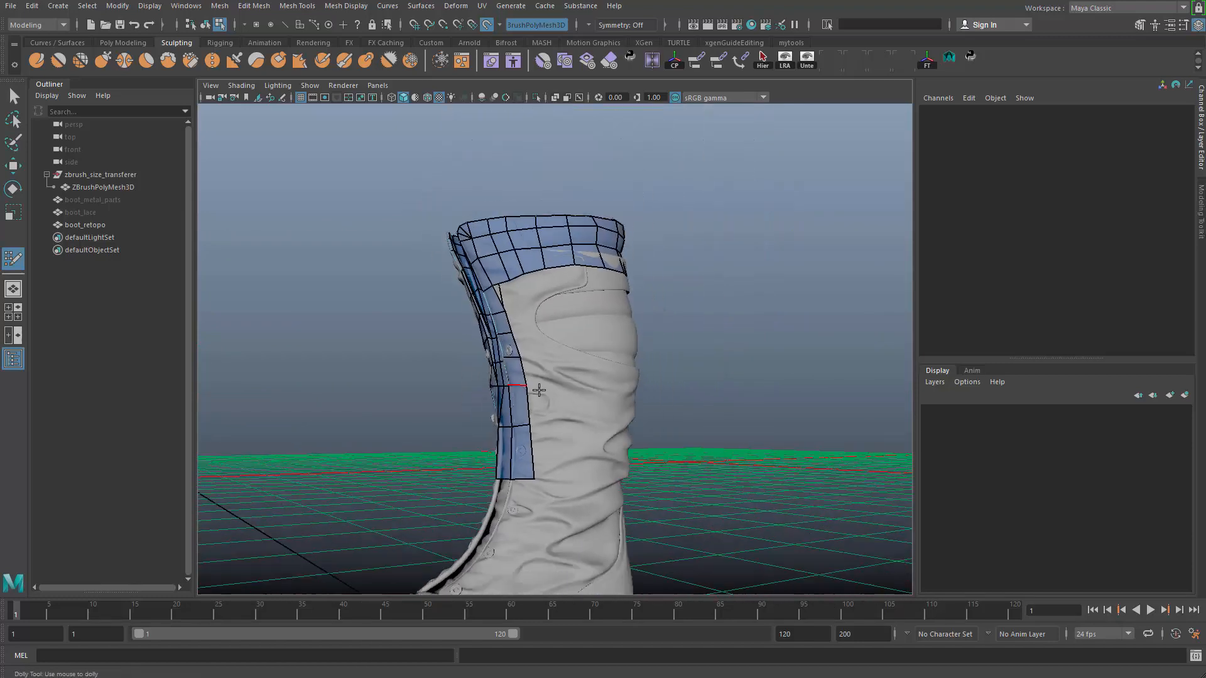
scroll(539, 390, up, 5)
alt+drag(542, 339, 559, 371)
alt+middle_drag(593, 357, 631, 383)
alt+right_drag(512, 343, 540, 333)
mouse_move(534, 327)
alt+mouse_down()
mouse_move(551, 319)
mouse_move(530, 293)
alt+mouse_up()
click(532, 307)
shift+click(518, 293)
key(ctrl+z)
key(ctrl+z)
Fill quads below the cuff, from the side column outward onto the padded side panel
shift+click(516, 281)
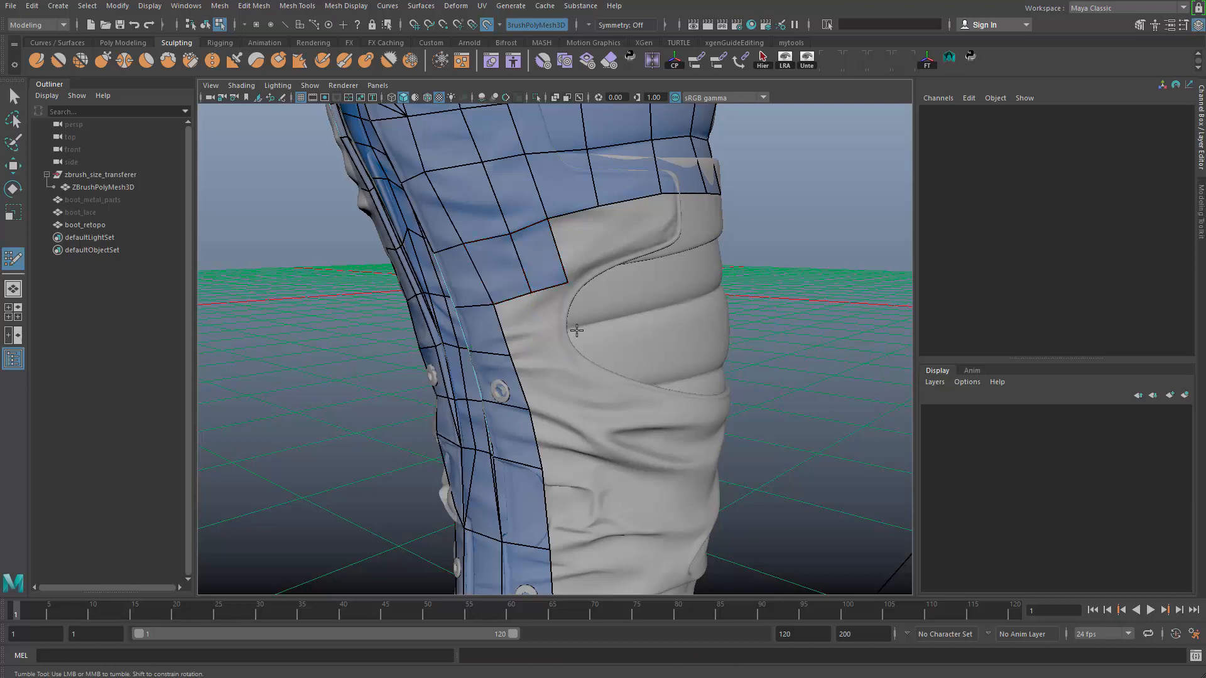
alt+right_drag(576, 330, 528, 326)
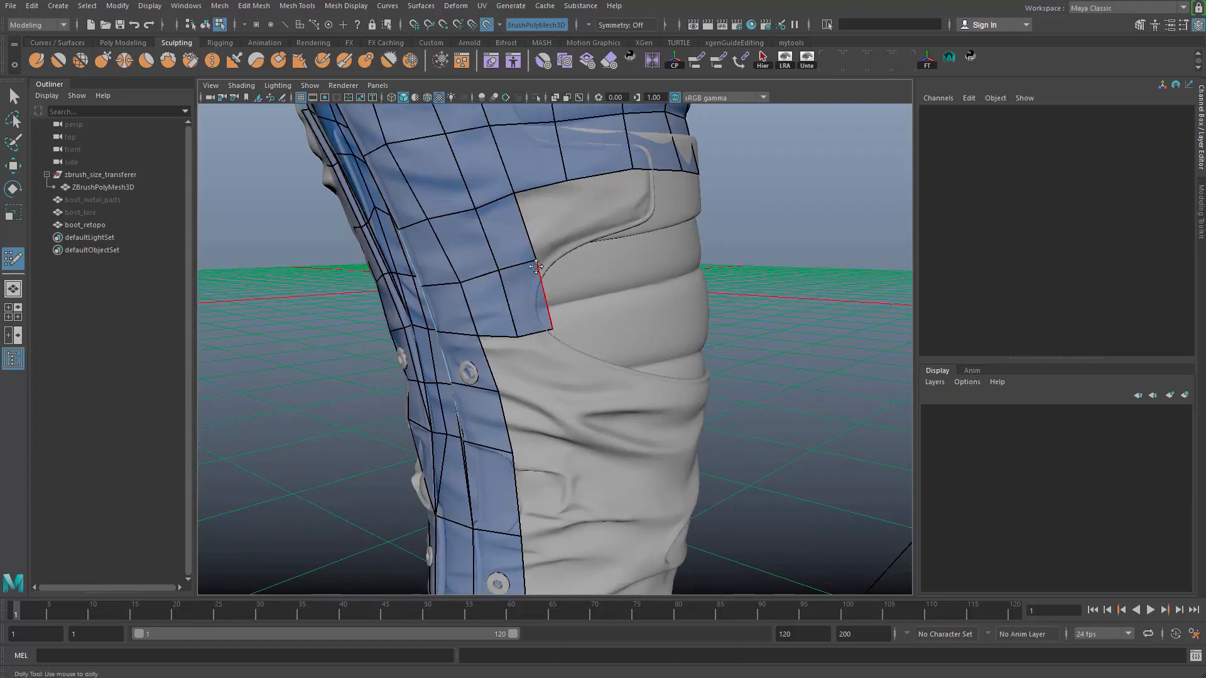
click(615, 317)
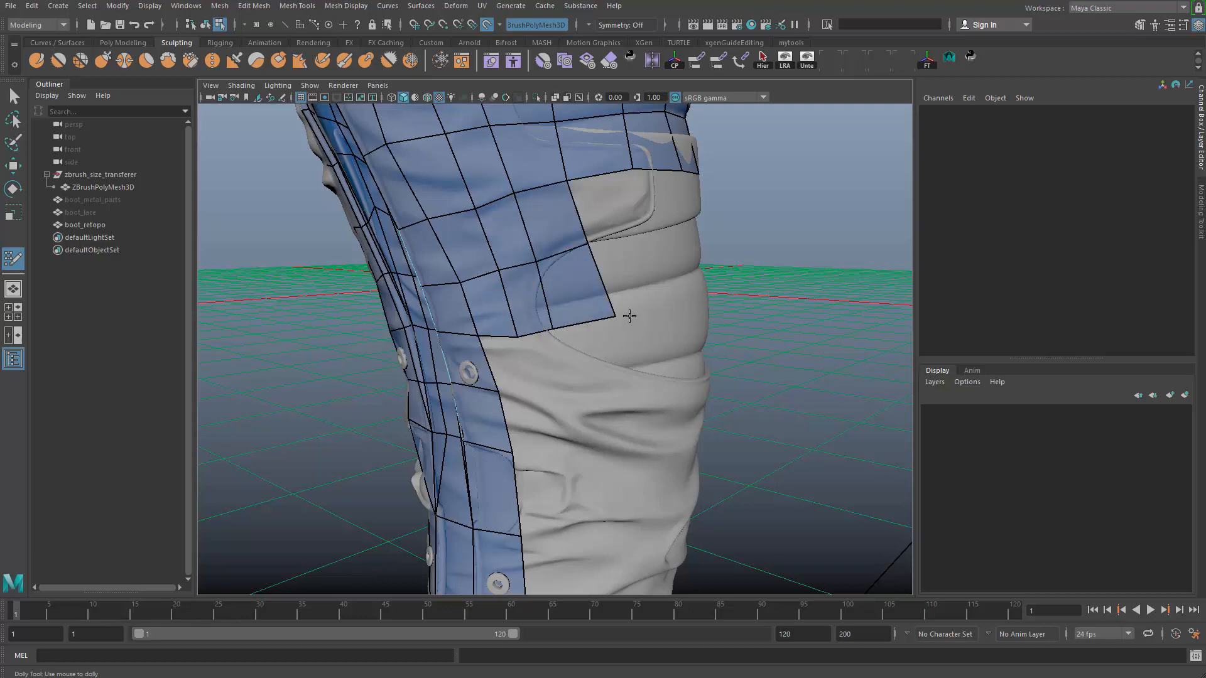
Examine the tongue and side columns around the front opening, where the edge rows converge
alt+drag(602, 329, 518, 314)
alt+middle_drag(553, 477, 553, 351)
alt+right_drag(540, 402, 612, 439)
alt+drag(593, 377, 603, 421)
alt+right_drag(612, 422, 593, 424)
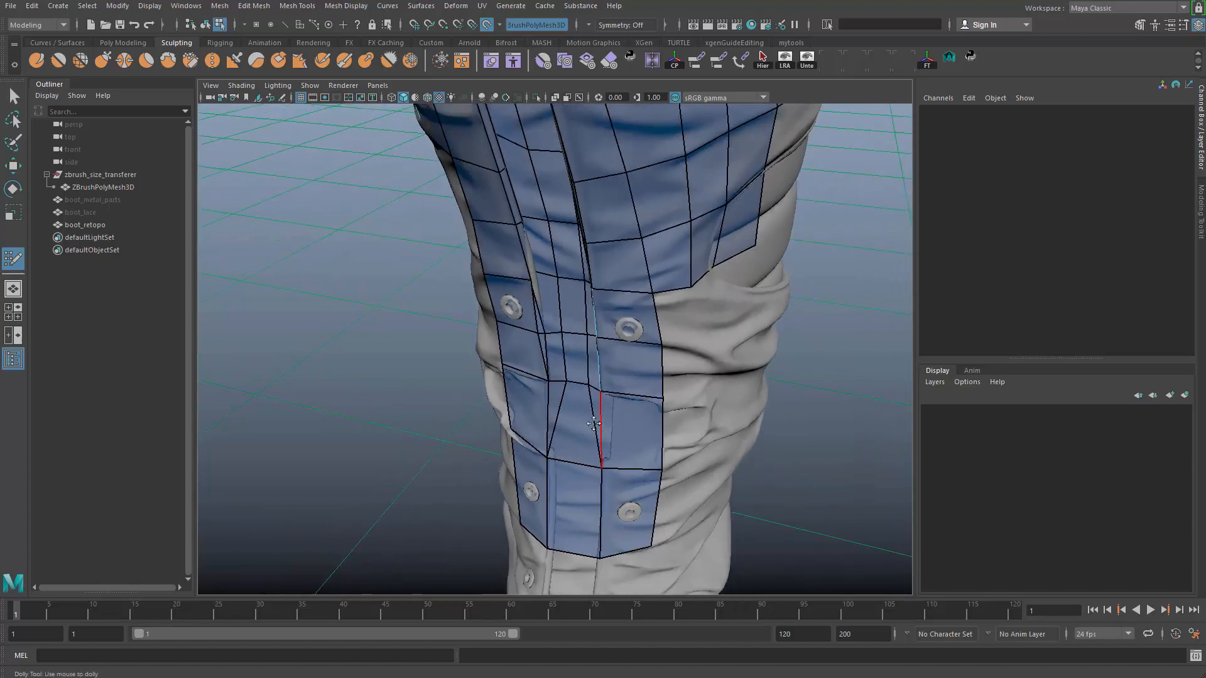
alt+drag(593, 424, 615, 435)
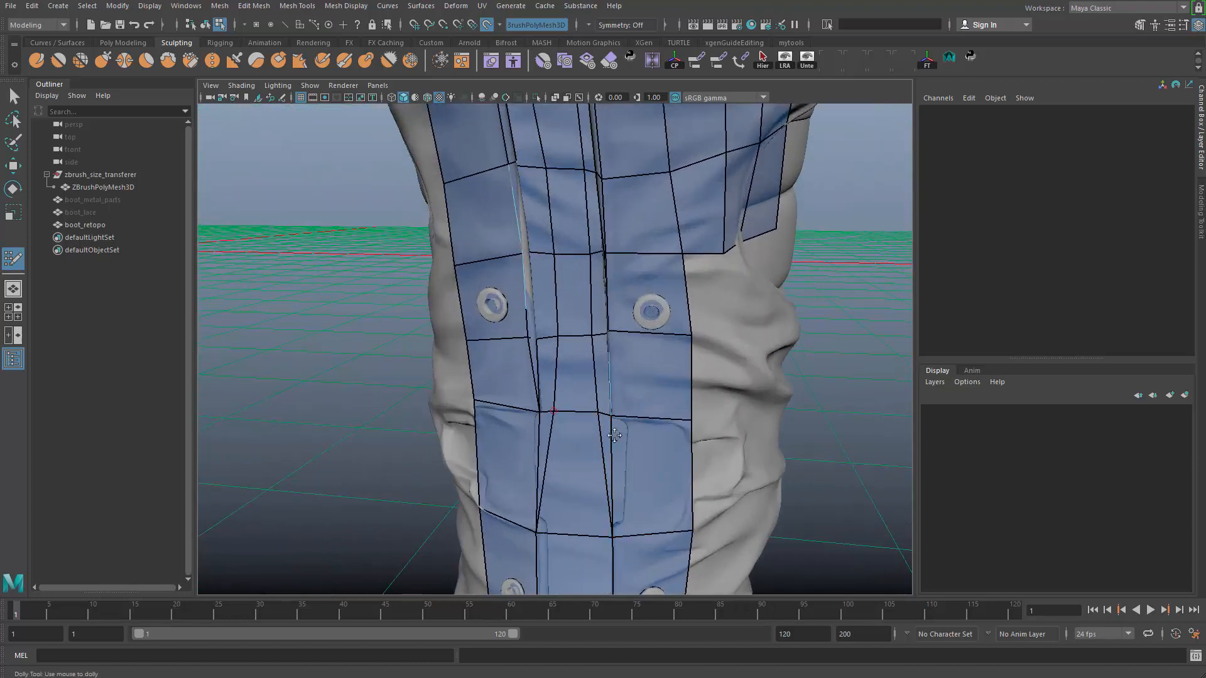
alt+right_drag(615, 436, 597, 400)
alt+drag(597, 401, 486, 377)
alt+middle_drag(509, 308, 536, 334)
alt+drag(567, 307, 615, 317)
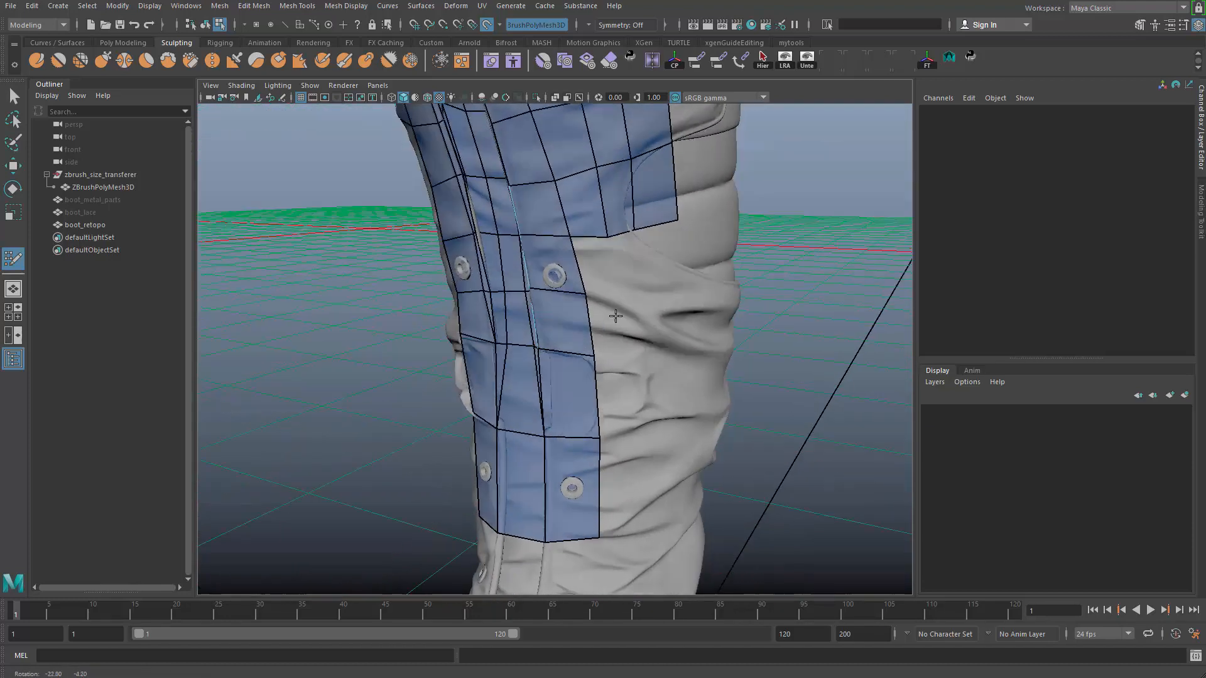
Extend two wide quads outward across the boot's side from the column row just below the upper button
alt+right_drag(615, 316, 664, 332)
alt+middle_drag(665, 332, 590, 317)
alt+drag(593, 319, 635, 295)
alt+middle_drag(634, 295, 662, 266)
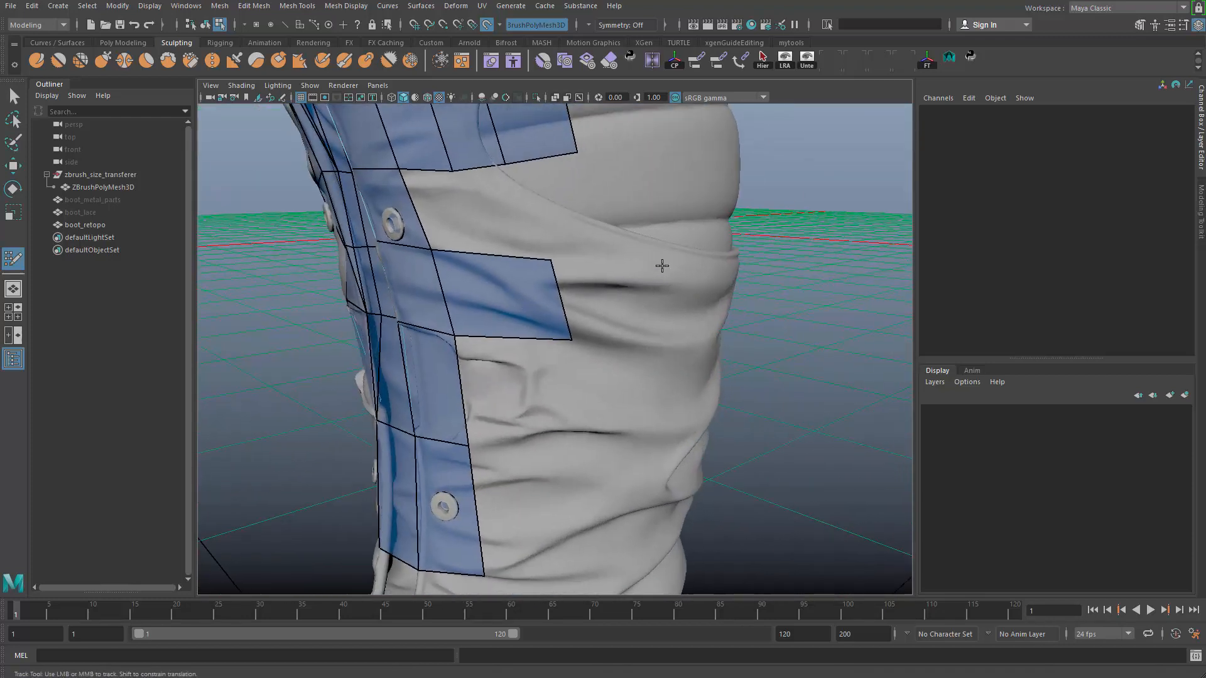
shift+click(640, 323)
alt+right_drag(555, 335, 537, 249)
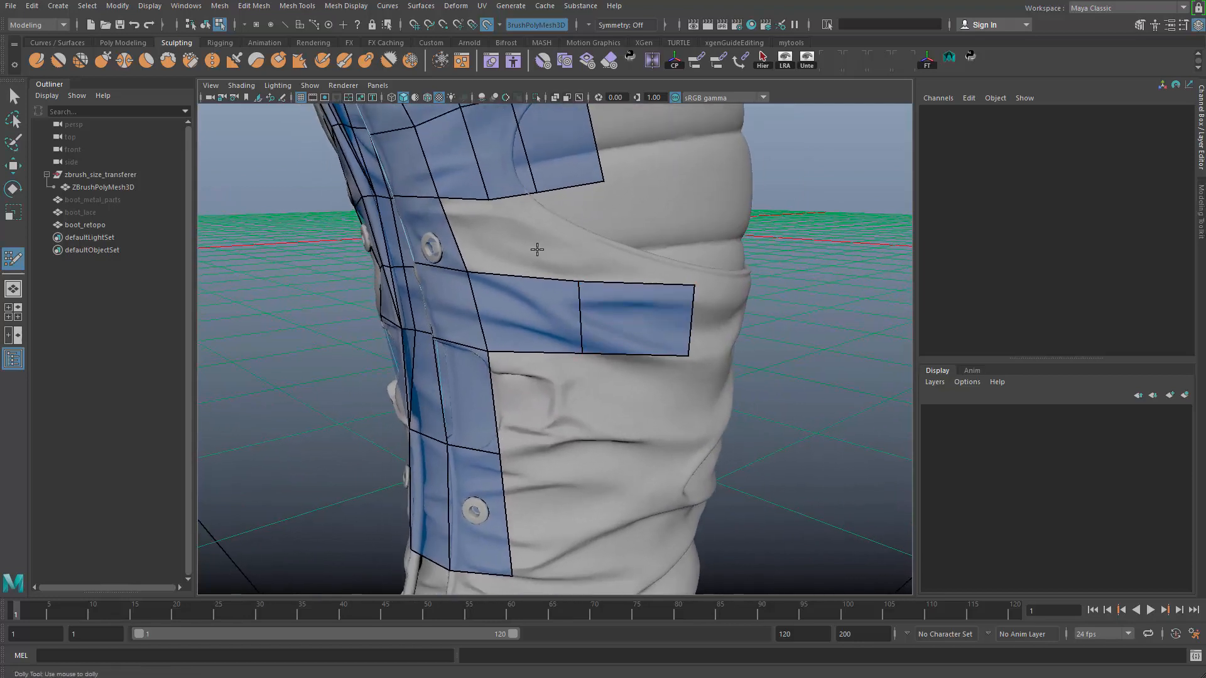
Insert a vertical edge in the inner wide quad and fill the gap above the strip with three quads
ctrl+click(521, 296)
shift+click(490, 249)
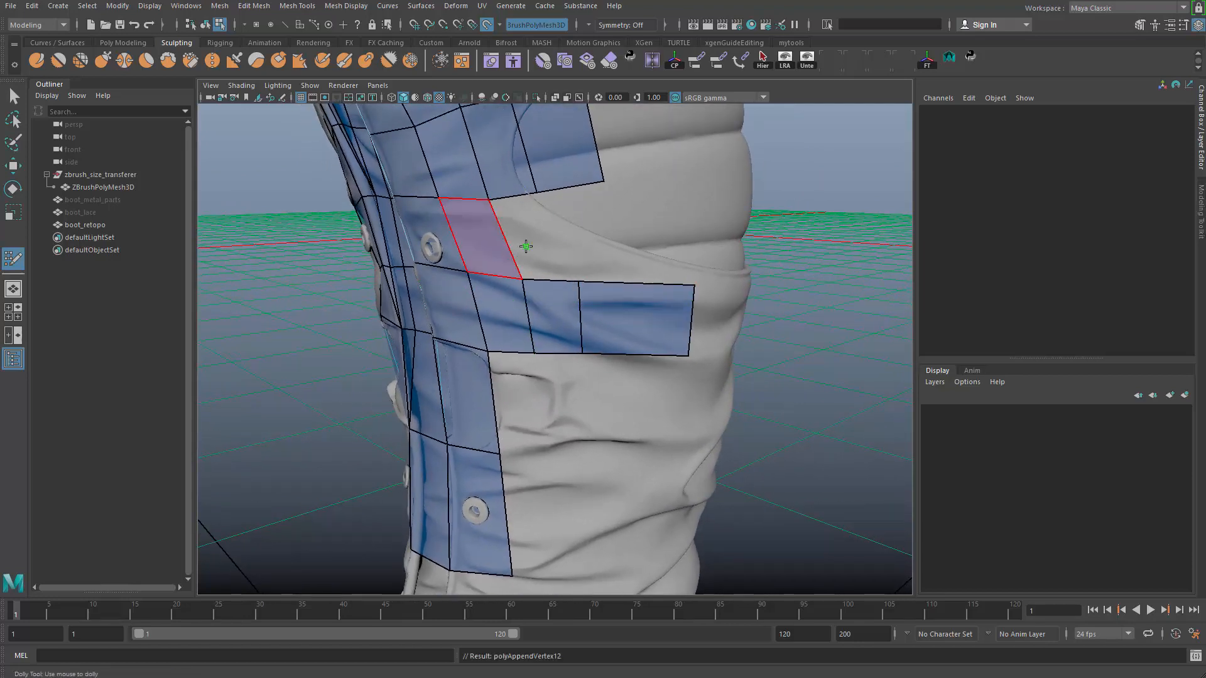
shift+click(529, 246)
shift+click(601, 239)
Move the strip's vertical edges inward to line up with the columns above and relax the patch
drag(563, 278, 518, 319)
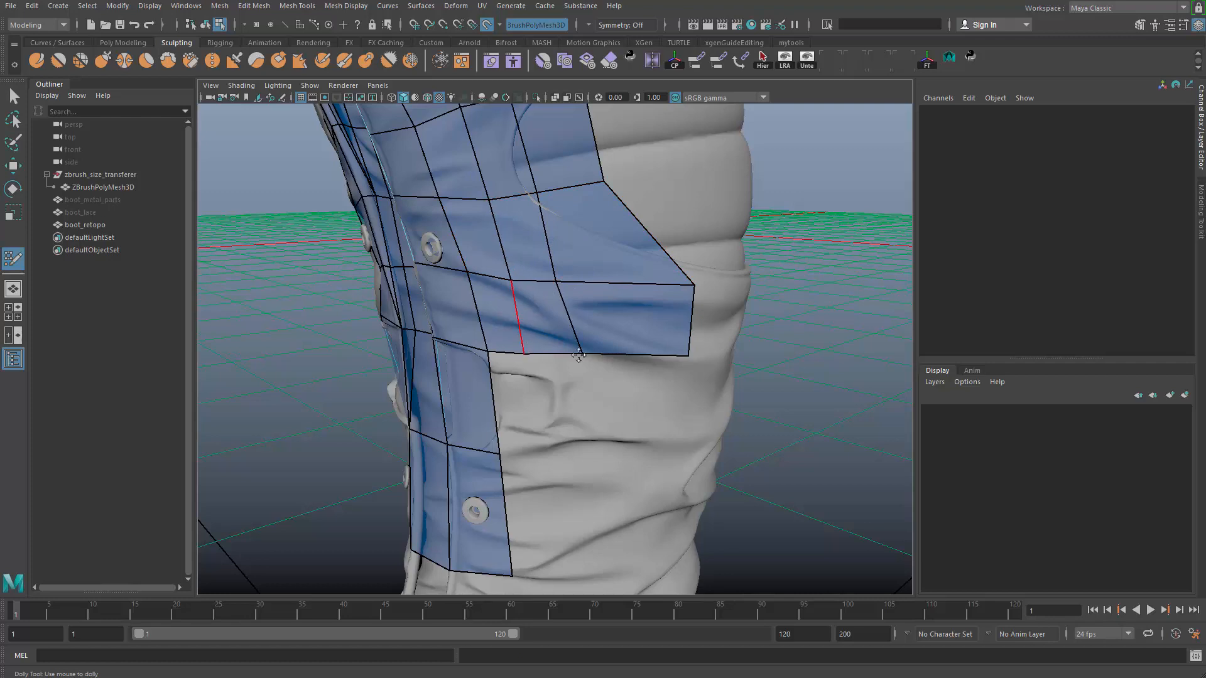
mouse_move(692, 321)
mouse_down()
mouse_move(612, 325)
mouse_move(607, 280)
mouse_up()
mouse_move(480, 285)
shift+mouse_down()
mouse_move(554, 247)
mouse_move(538, 283)
shift+mouse_up()
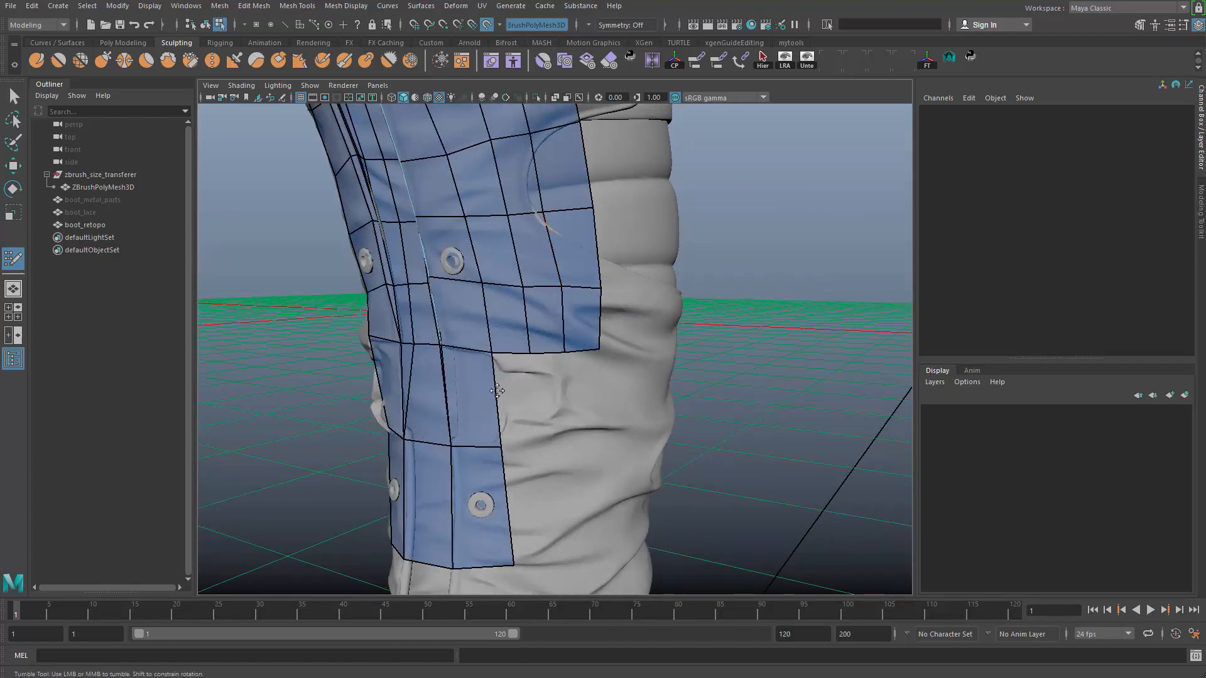
Add a column of two quads beside the side column's two lowest rows and adjust its shared vertices
alt+middle_drag(518, 374, 579, 384)
drag(548, 435, 535, 438)
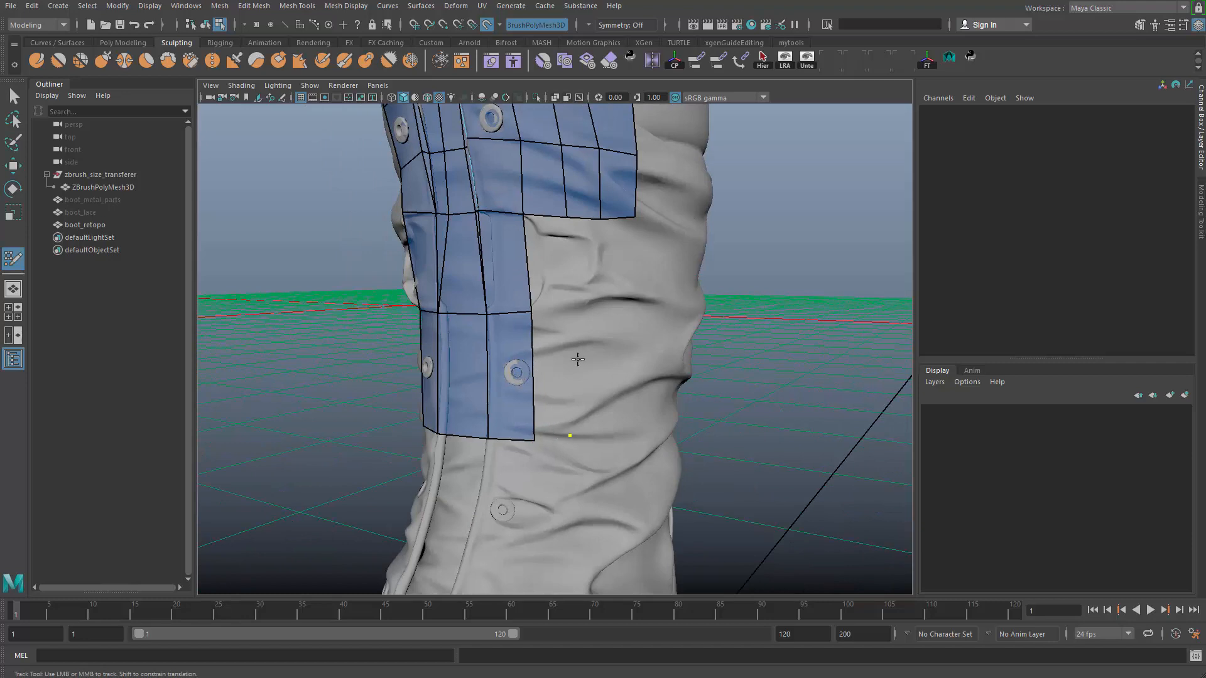
shift+click(553, 372)
shift+click(552, 274)
drag(572, 330, 570, 319)
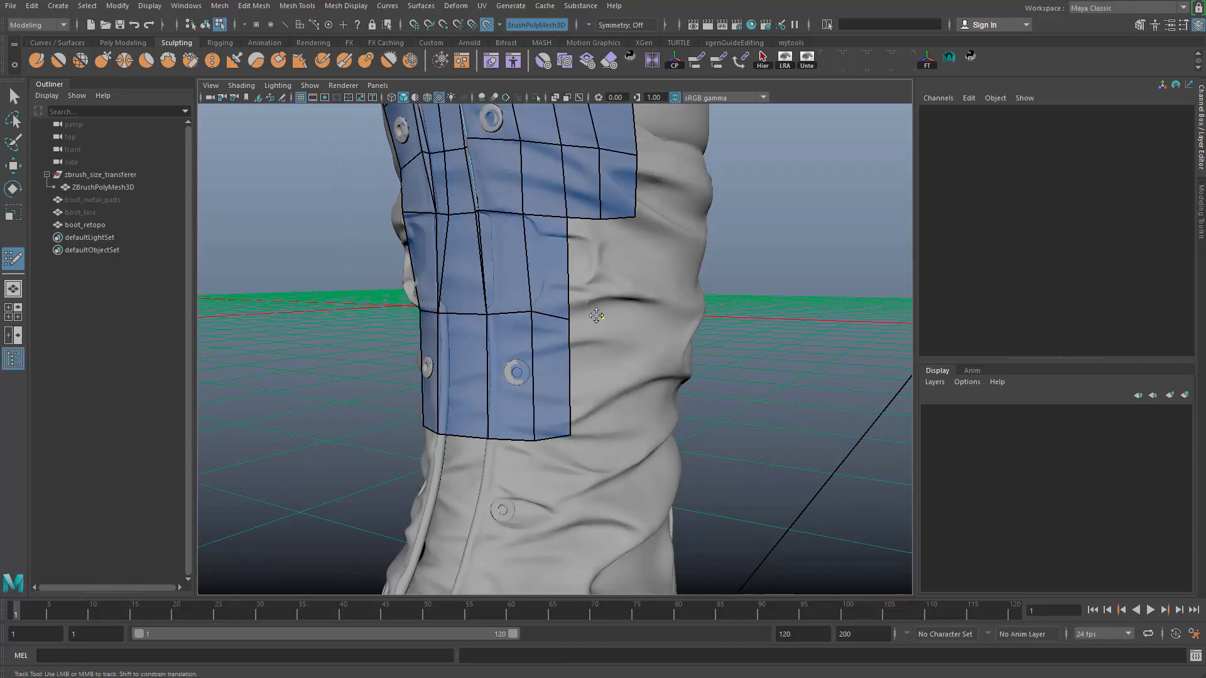
Extend the two lowest rows outward with two more columns of quads, reaching the outer edge of the patch above
click(602, 317)
shift+click(593, 266)
click(651, 317)
shift+click(628, 275)
click(605, 439)
shift+click(577, 393)
click(651, 428)
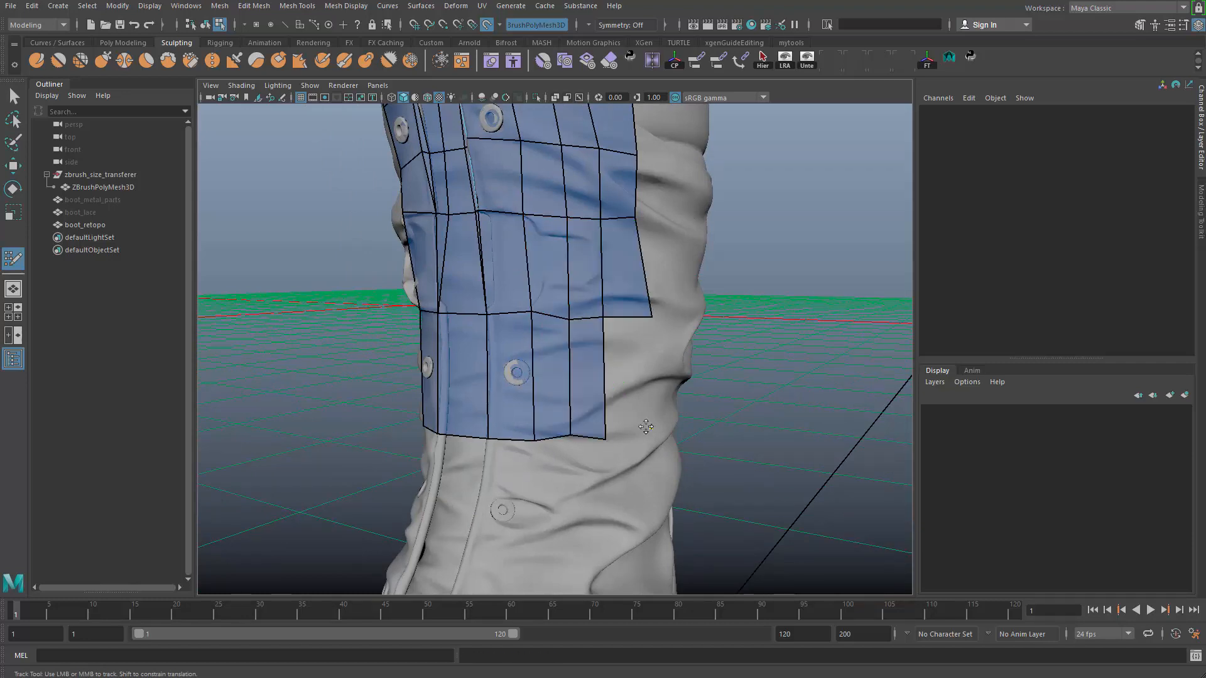
shift+click(628, 380)
Pull the new outer vertices inward in line with the edge above and relax the lower side rows
drag(652, 428, 637, 430)
drag(652, 317, 641, 318)
mouse_move(538, 270)
shift+mouse_down()
mouse_move(581, 267)
mouse_move(641, 290)
shift+mouse_up()
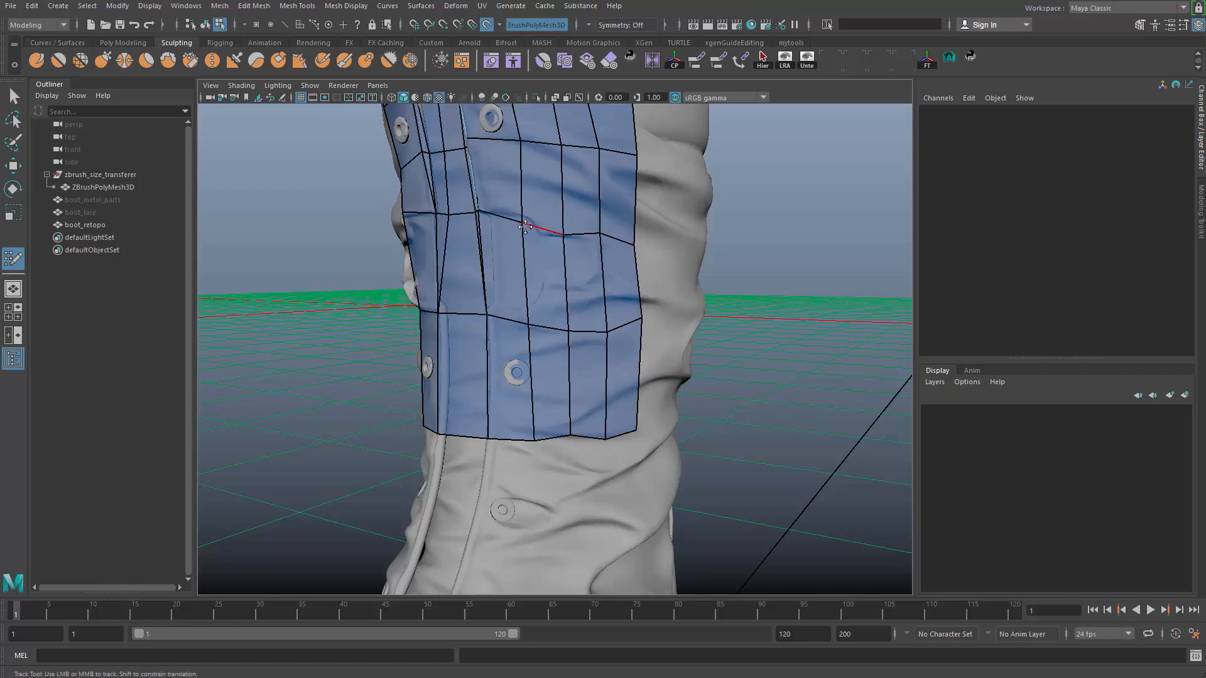
Relax the lower side rows and nudge the bottom border vertices into a smoother line across the front and side
shift+drag(558, 258, 584, 245)
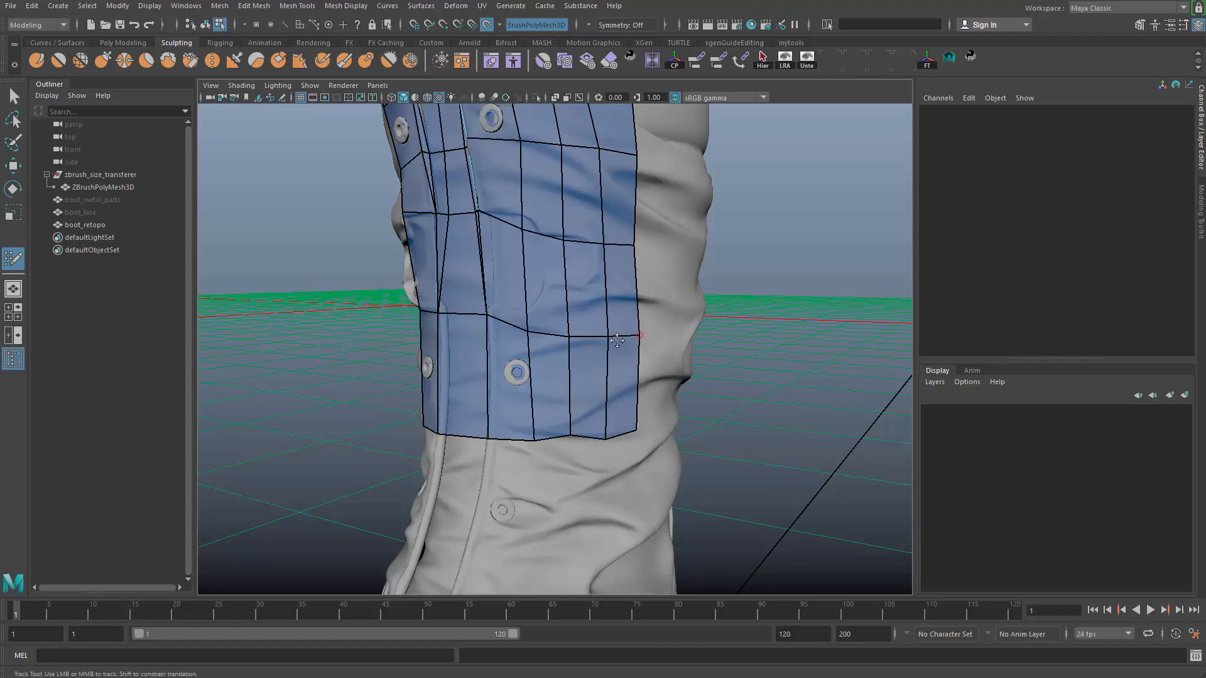
drag(526, 331, 528, 321)
alt+middle_drag(581, 405, 581, 321)
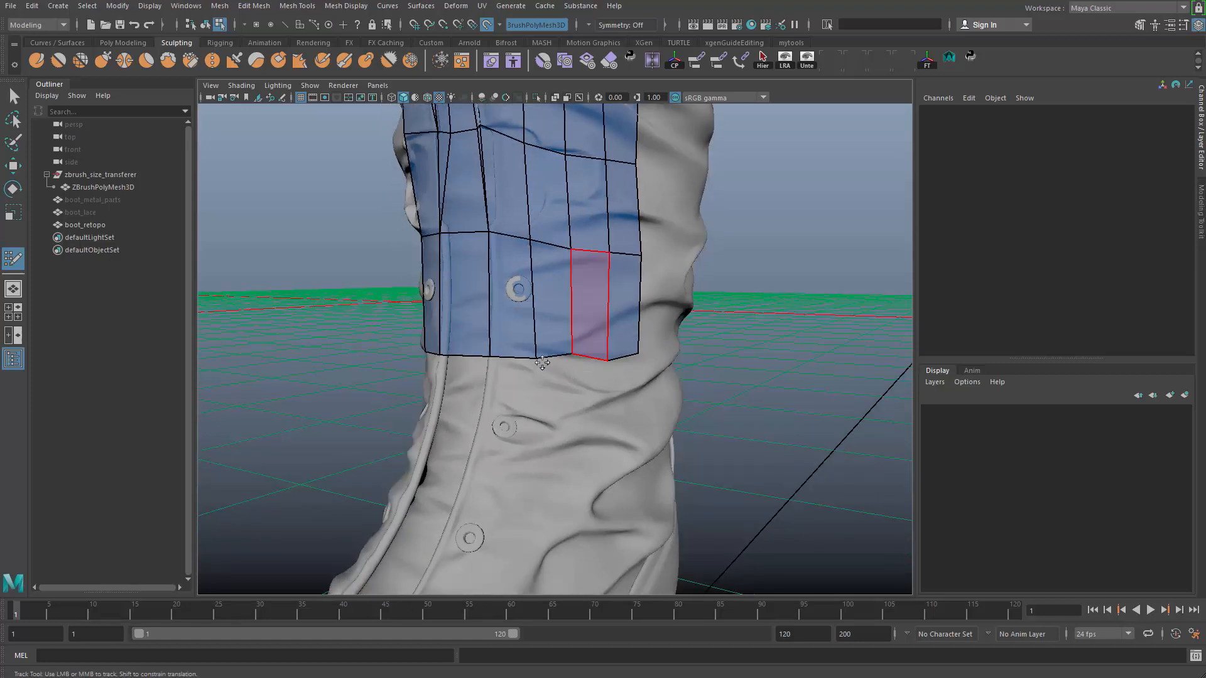
drag(535, 358, 586, 387)
alt+middle_drag(586, 386, 623, 388)
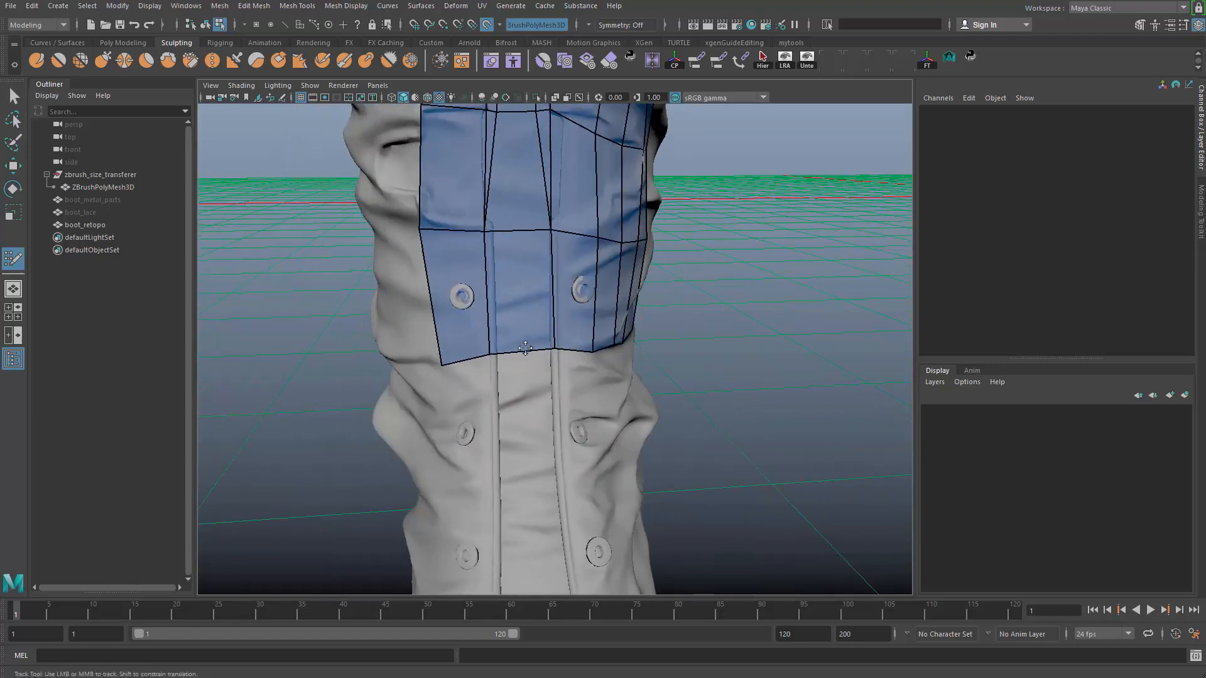
drag(443, 366, 444, 359)
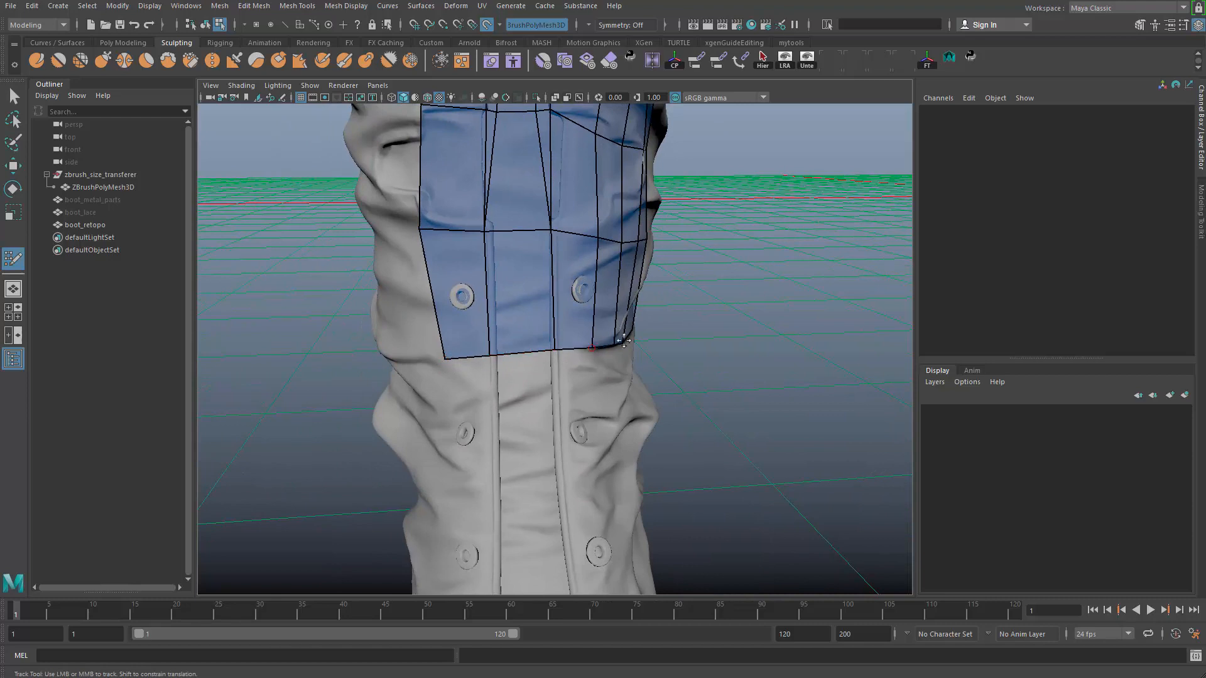
Delete the two outermost quads of the side row that crosses the diagonal fold
alt+drag(623, 341, 543, 351)
alt+middle_drag(543, 351, 634, 452)
alt+drag(646, 389, 611, 379)
alt+right_drag(611, 379, 570, 392)
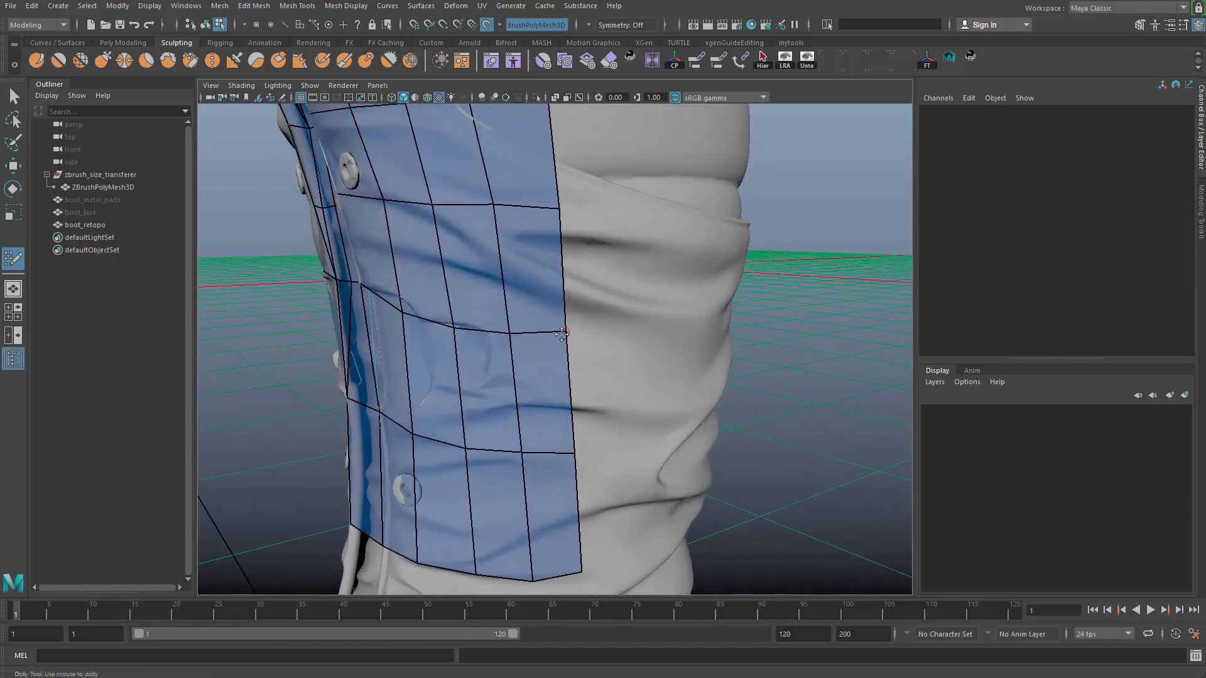
alt+drag(516, 325, 525, 311)
alt+middle_drag(524, 294, 546, 326)
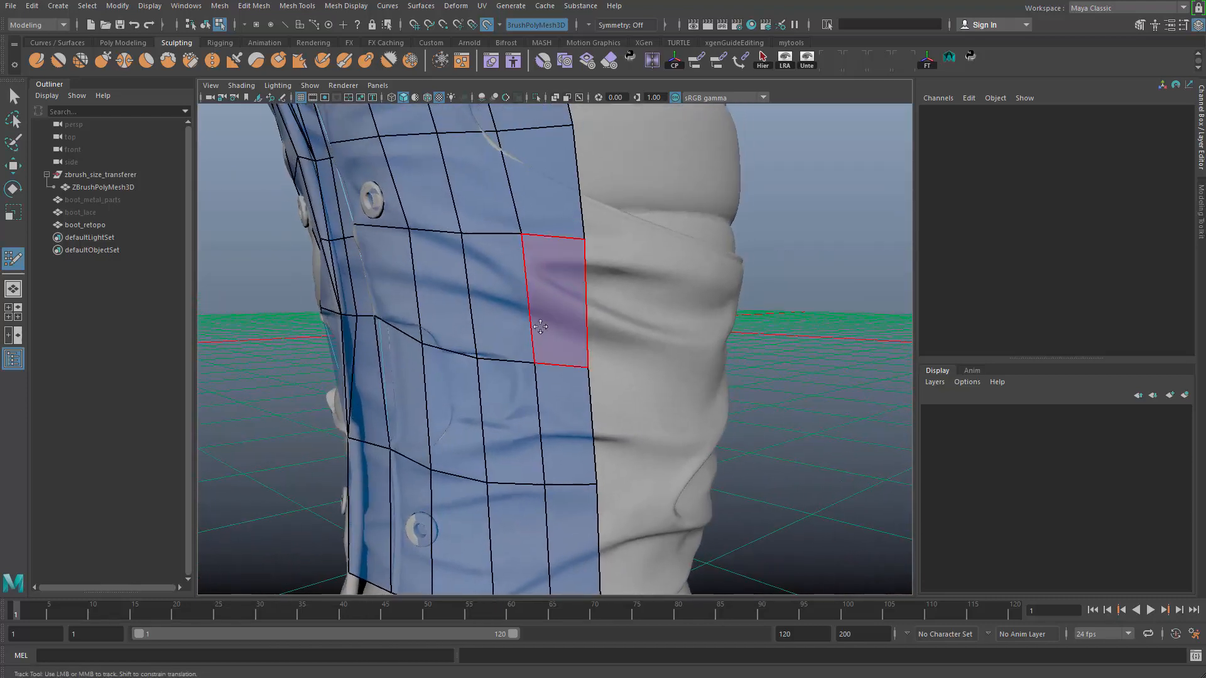
alt+right_drag(604, 296, 621, 302)
ctrl+shift+click(551, 323)
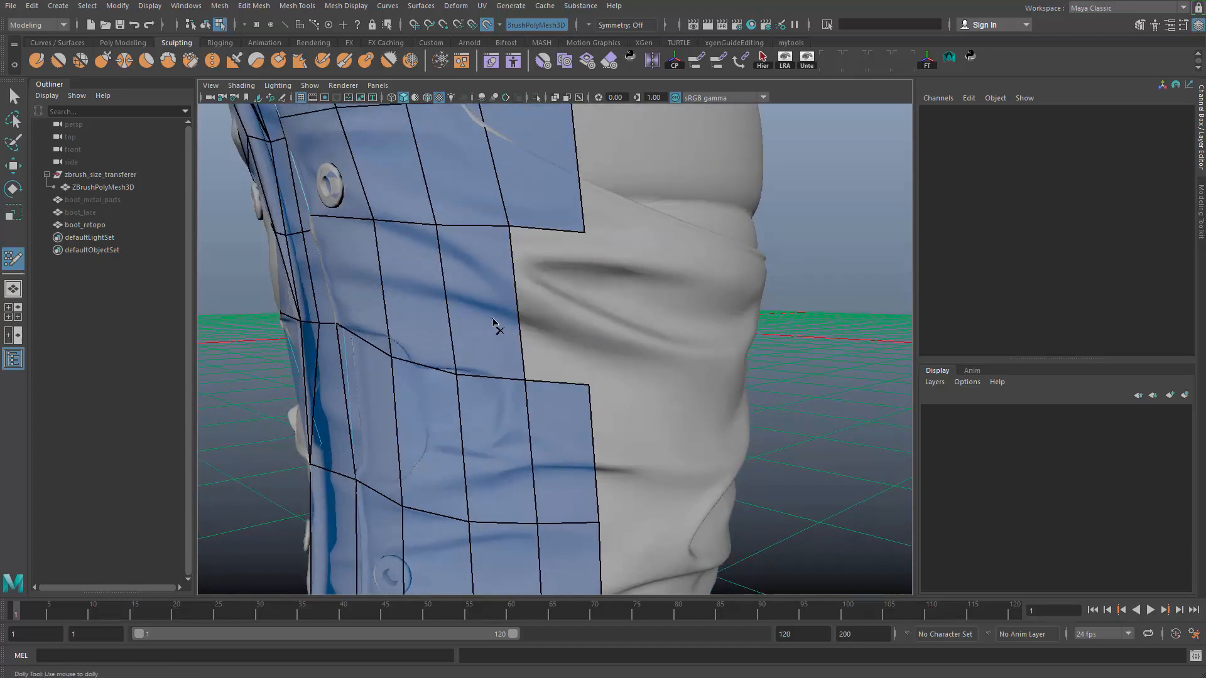
ctrl+shift+click(498, 328)
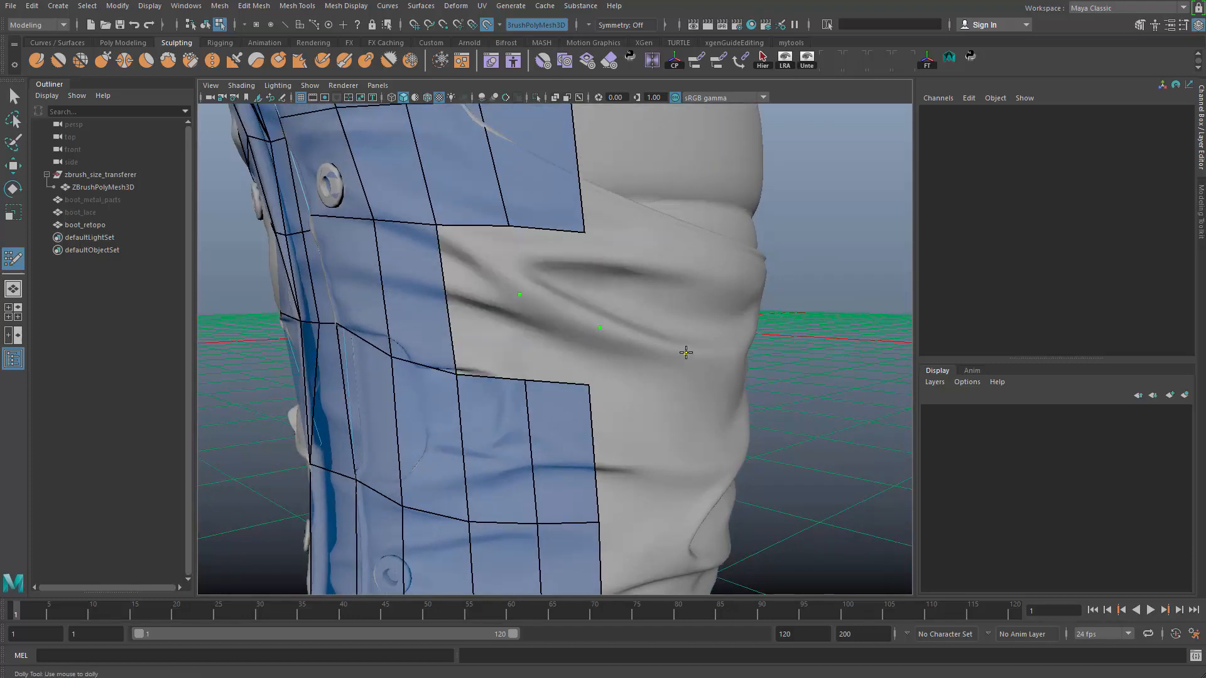
Place points along the diagonal fold and build a quad plus a pointed outer face above the row below
shift+click(569, 336)
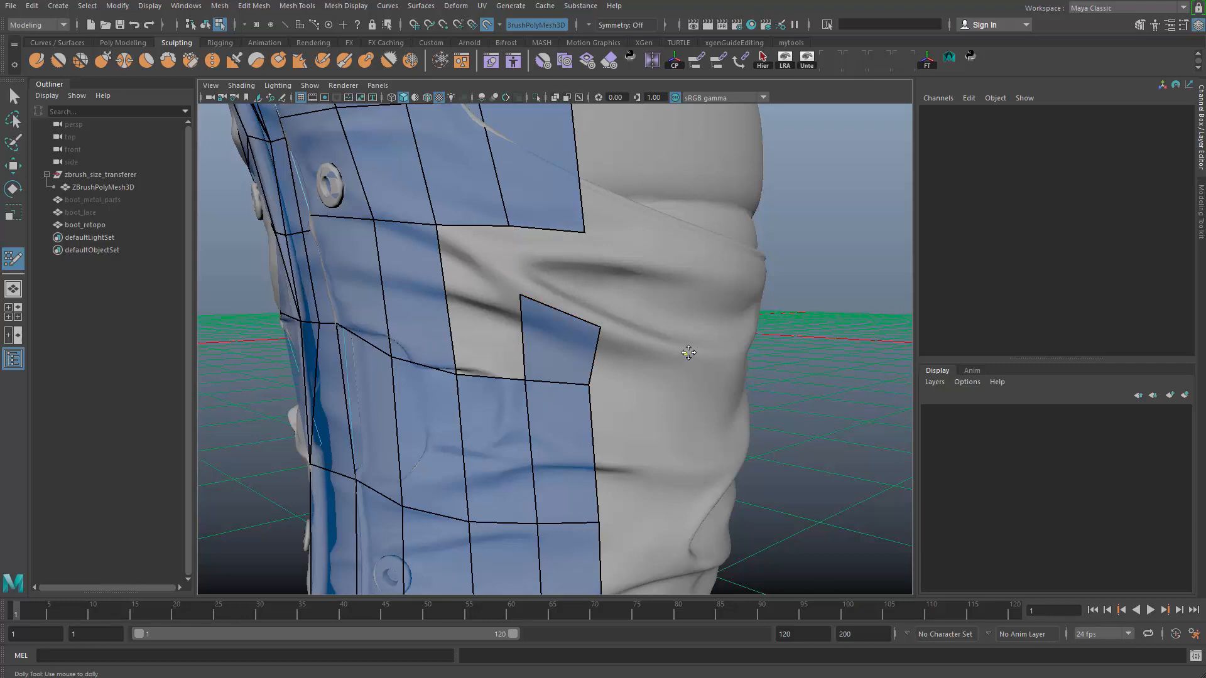
click(682, 383)
shift+click(670, 371)
drag(684, 382, 720, 372)
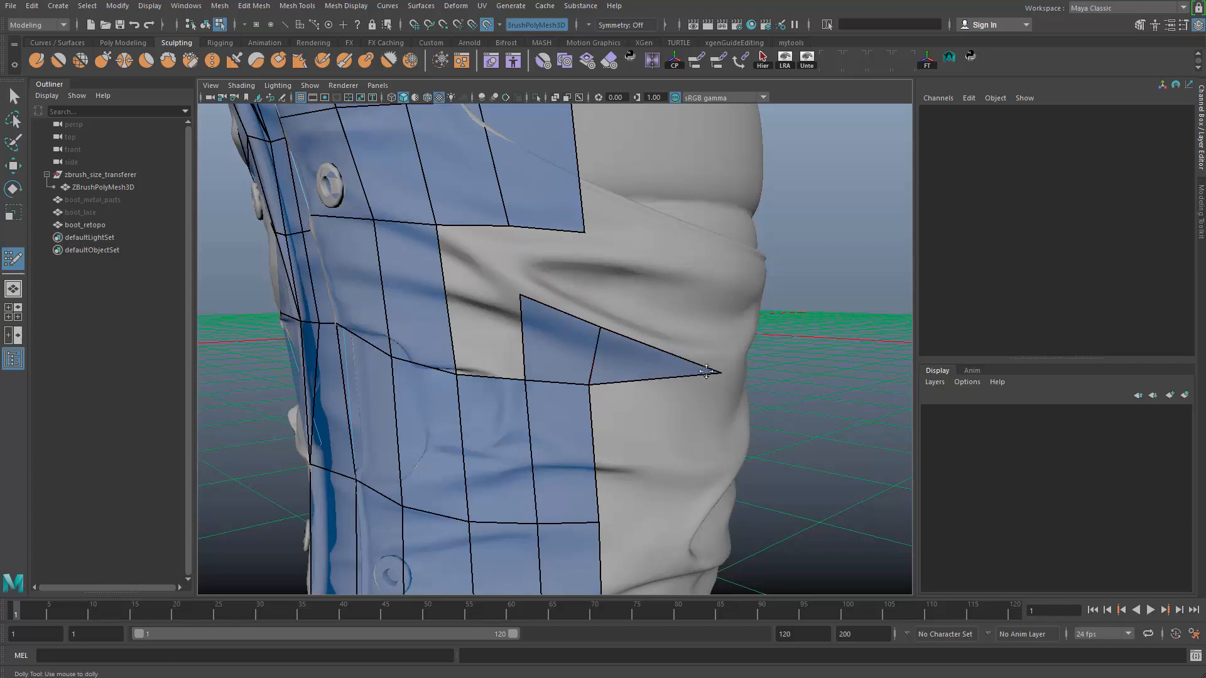
Fill the gap between the diagonal fold faces and the row above with quads, then adjust their shared upper vertices
shift+click(477, 303)
key(ctrl+z)
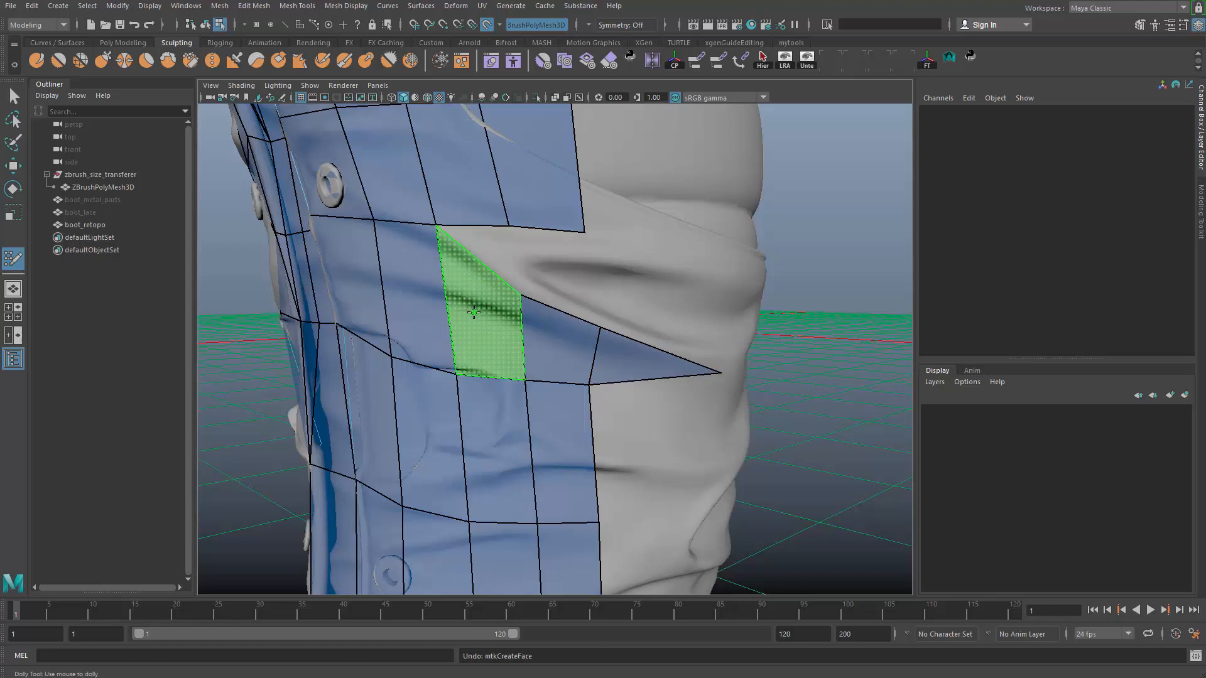
shift+click(488, 312)
shift+click(512, 270)
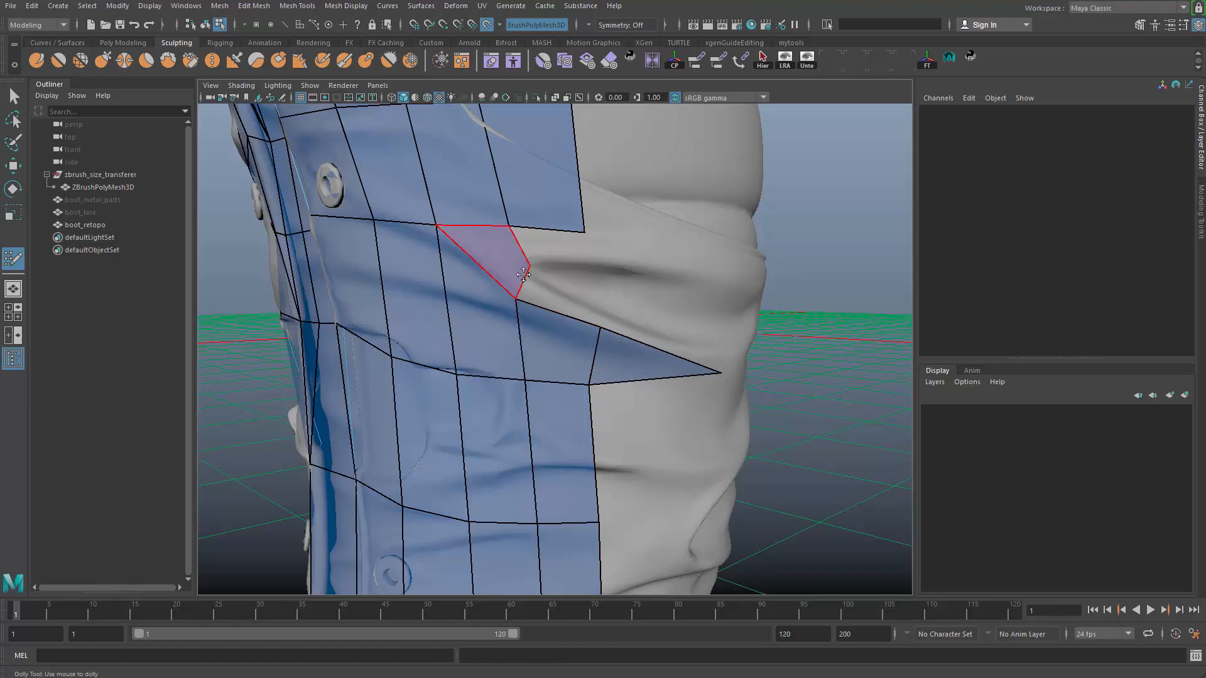
drag(509, 227, 512, 231)
shift+click(553, 273)
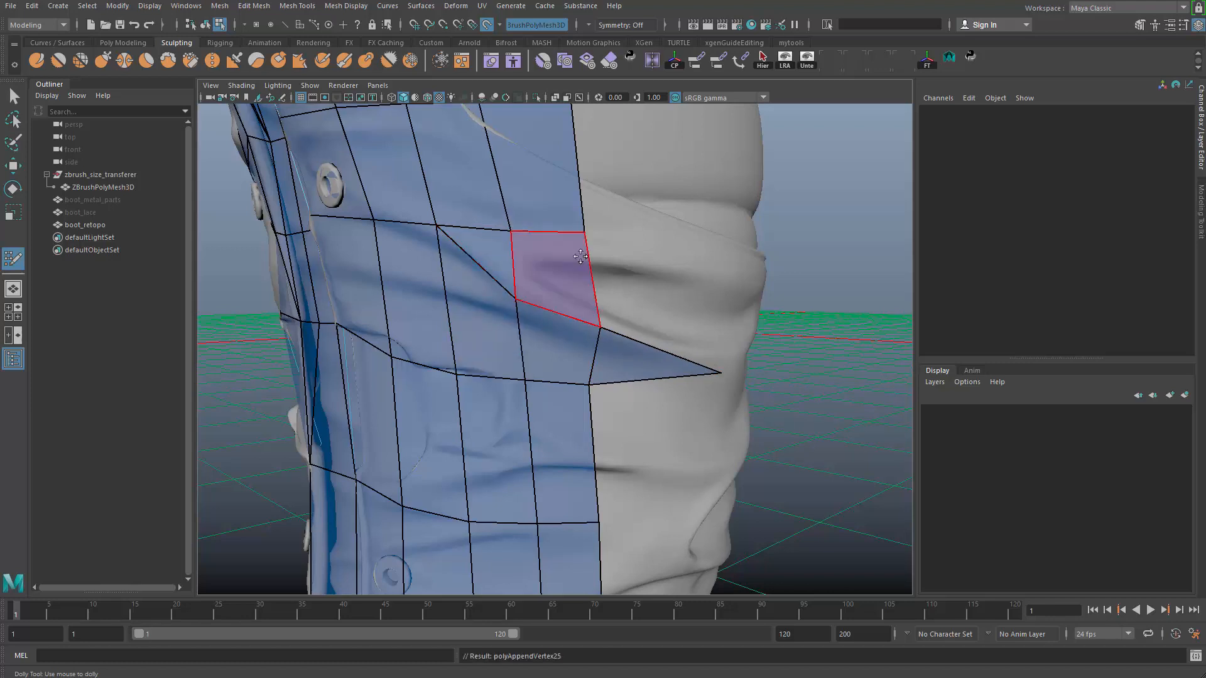
drag(585, 233, 592, 246)
Add one outer quad above the pointed fold face and another below it
alt+middle_drag(651, 301, 601, 298)
alt+drag(600, 299, 665, 323)
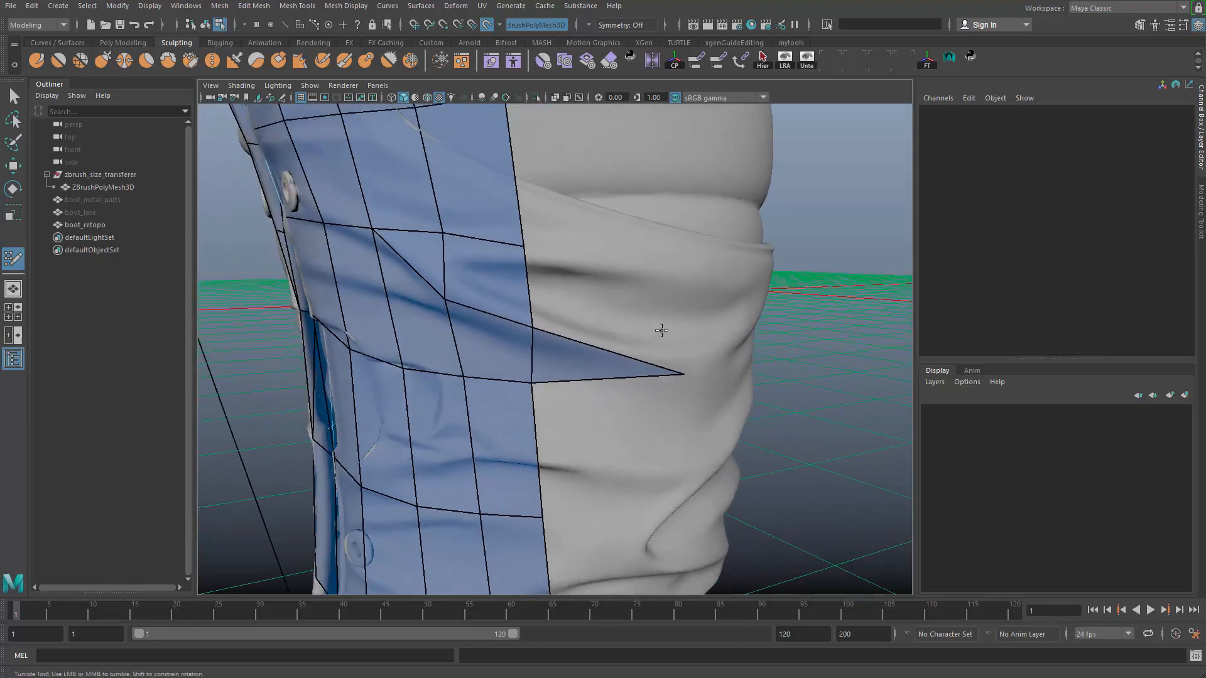
click(640, 290)
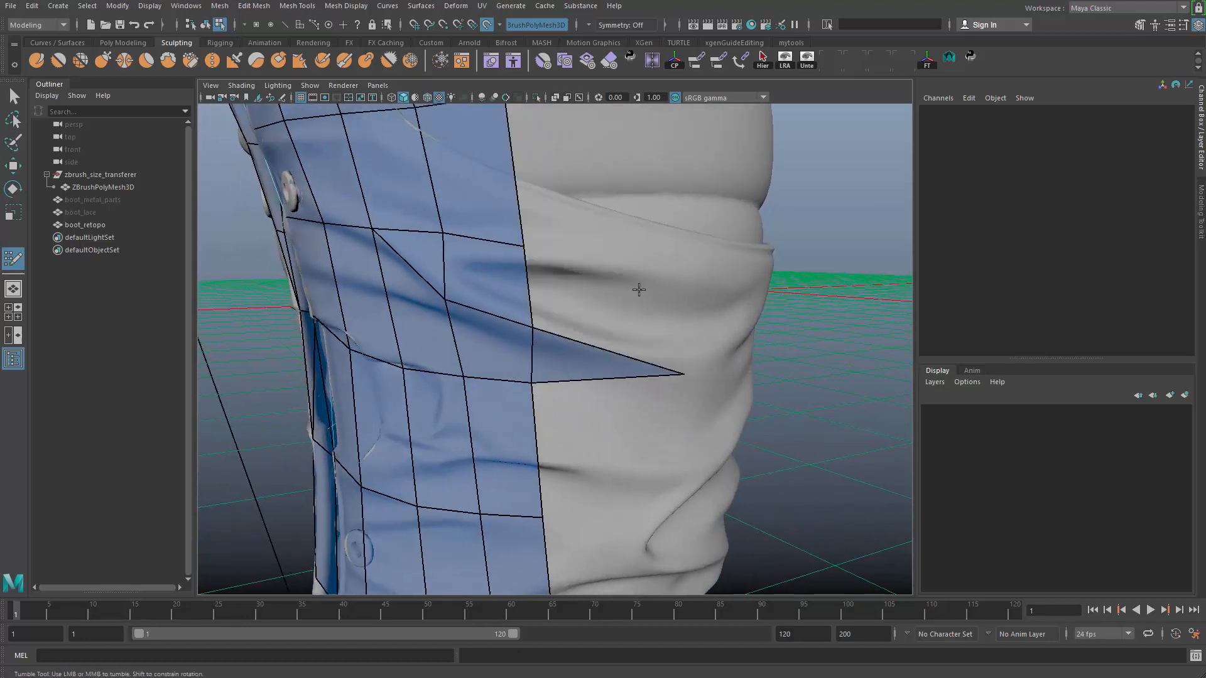
shift+click(597, 304)
alt+drag(647, 302, 510, 375)
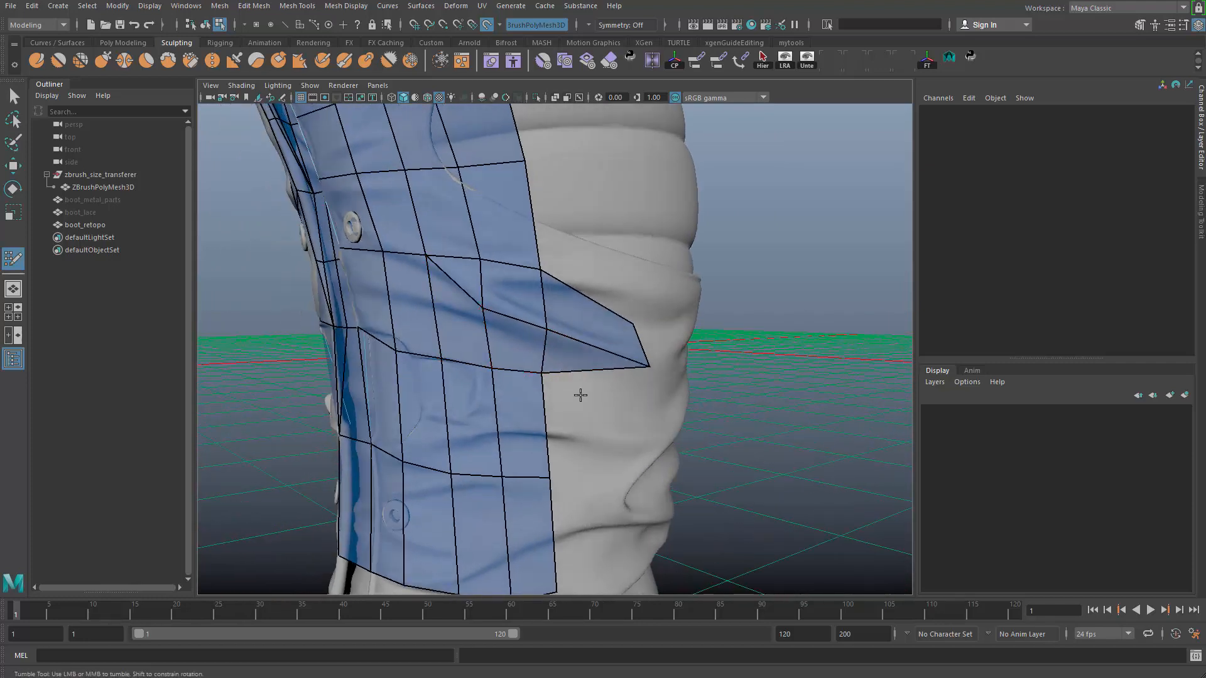
alt+drag(580, 395, 573, 431)
shift+click(571, 431)
scroll(540, 377, up, 3)
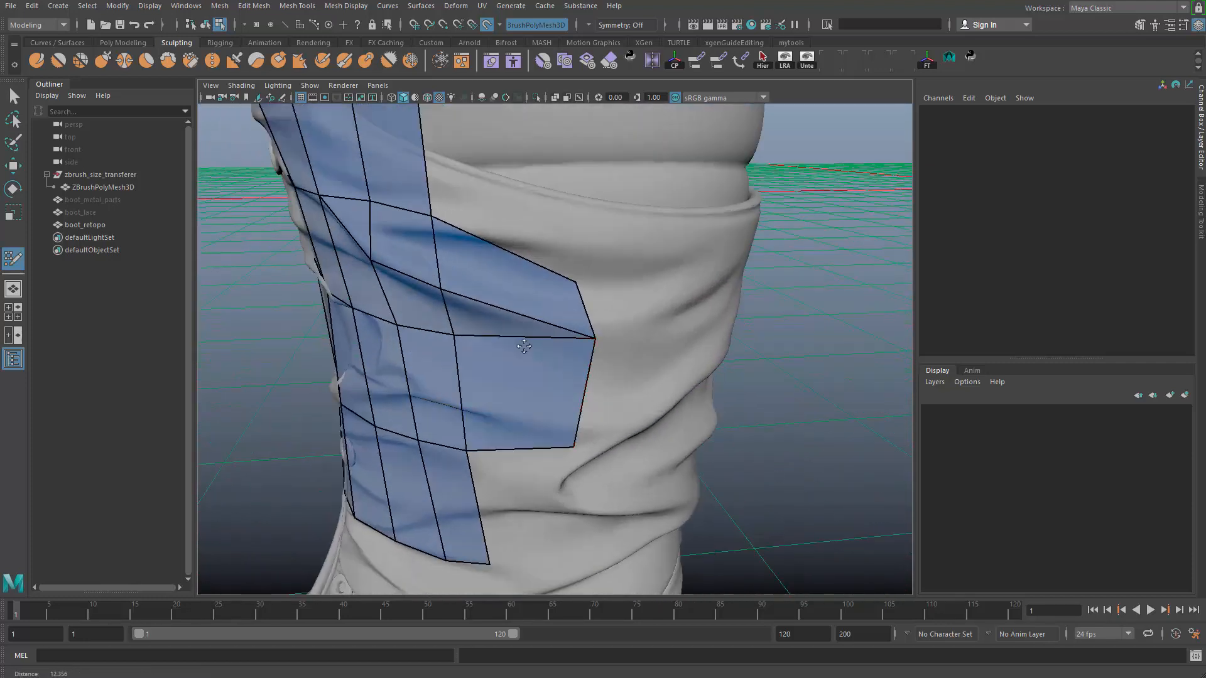
Delete the outer quad directly above the pointed fold face
scroll(524, 346, up, 1)
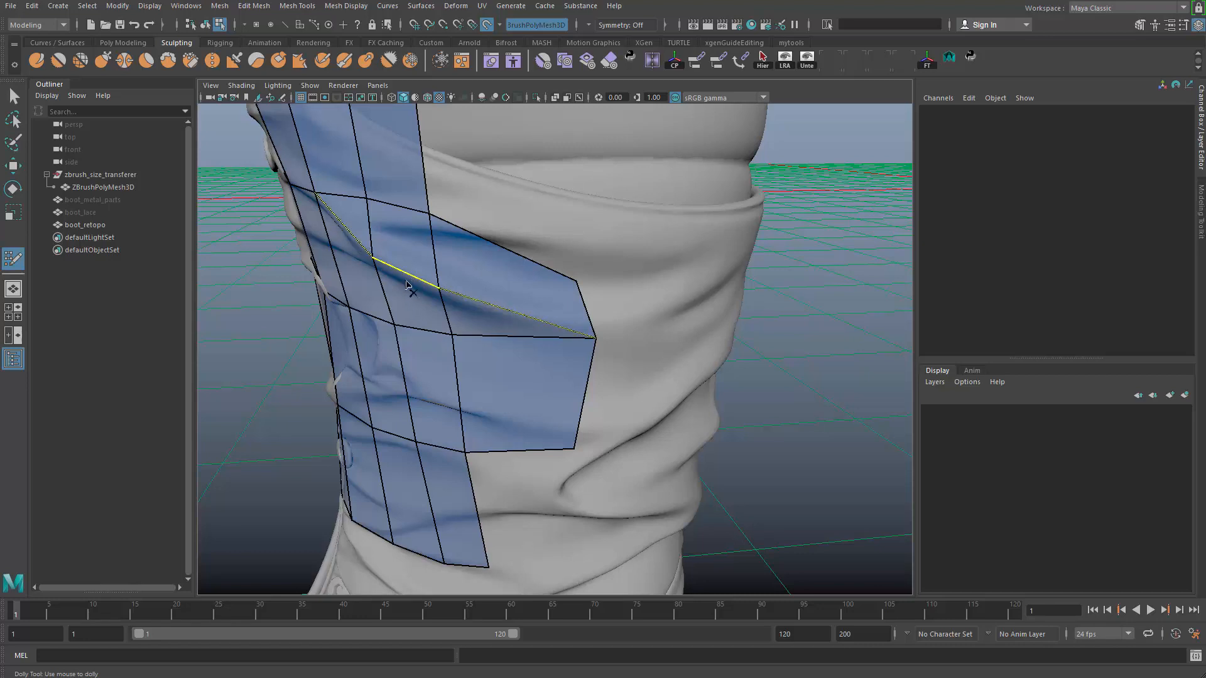
alt+middle_drag(407, 279, 460, 339)
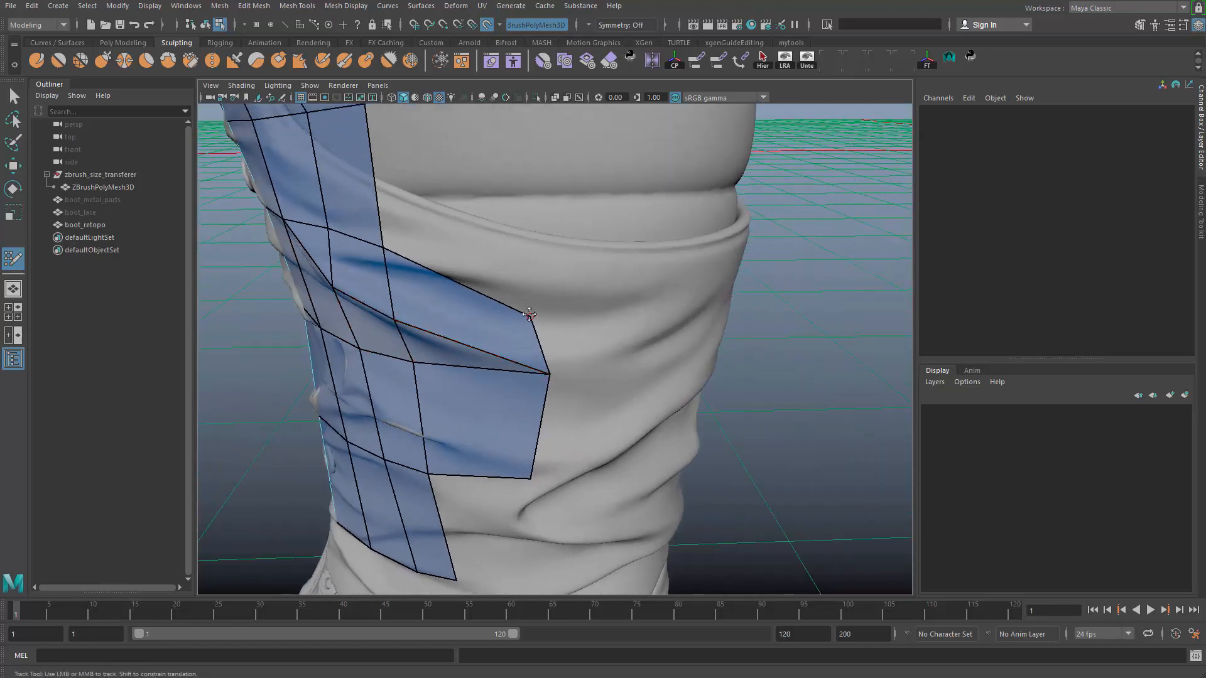
scroll(397, 190, down, 3)
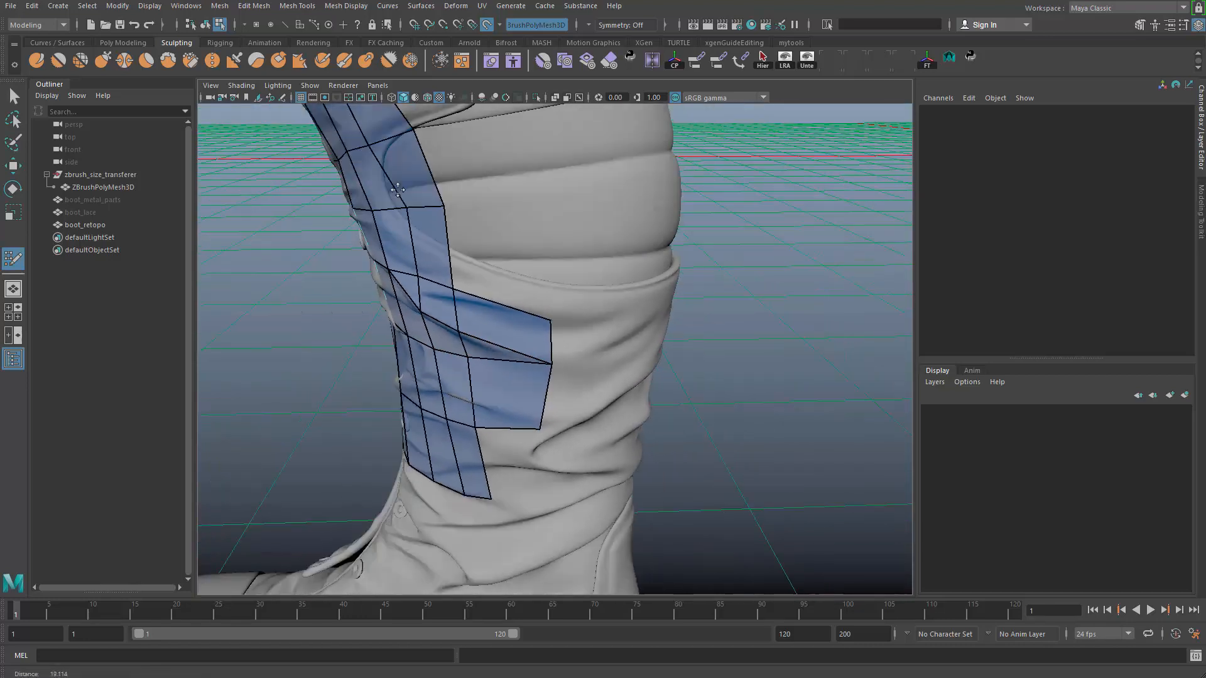
alt+drag(398, 190, 551, 349)
ctrl+shift+click(536, 323)
shift+click(514, 322)
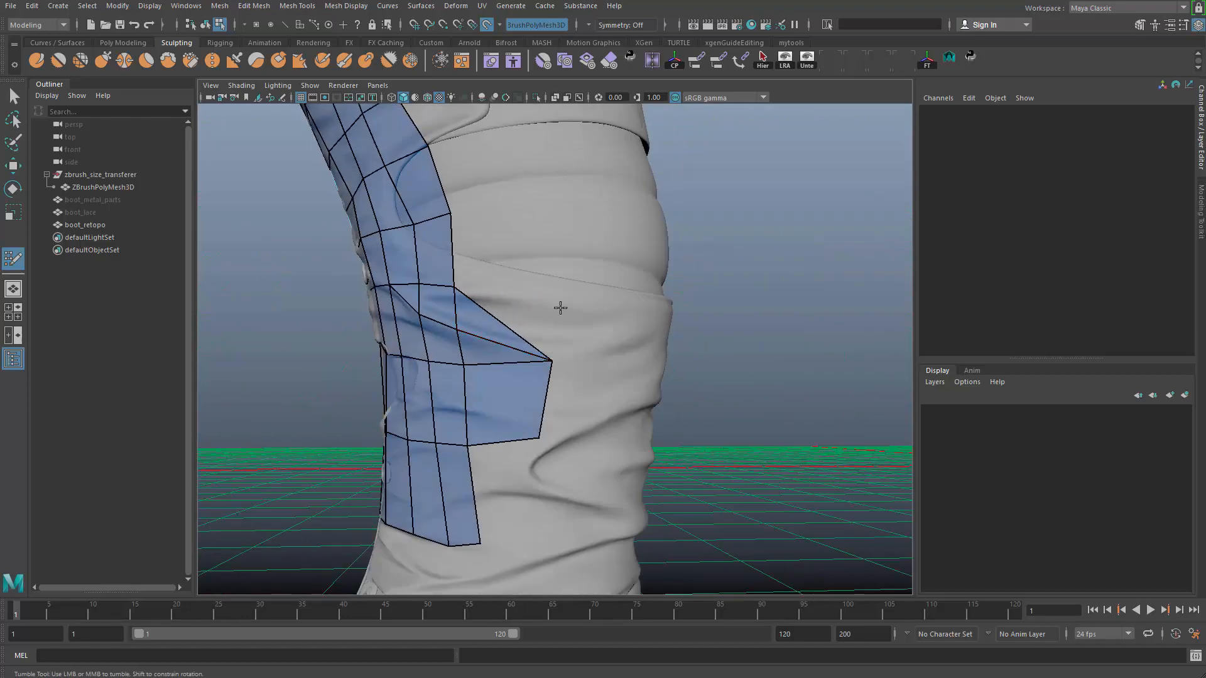
shift+click(535, 253)
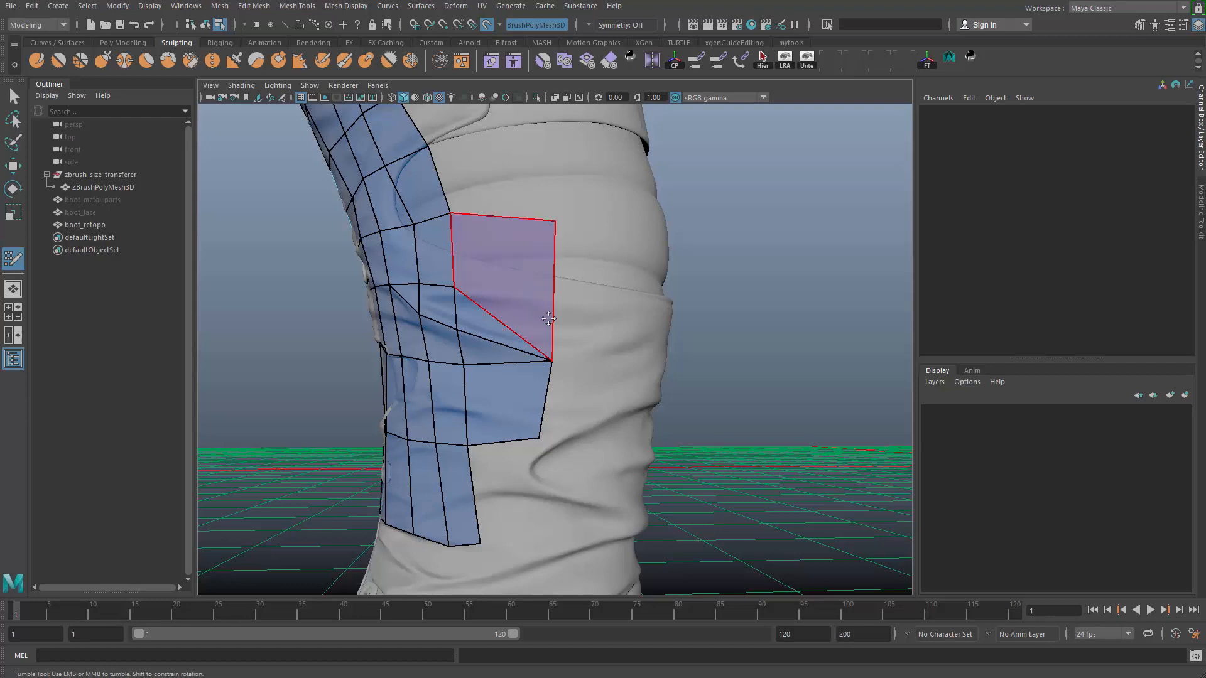
alt+drag(535, 253, 456, 309)
alt+drag(552, 309, 571, 339)
key(ctrl+z)
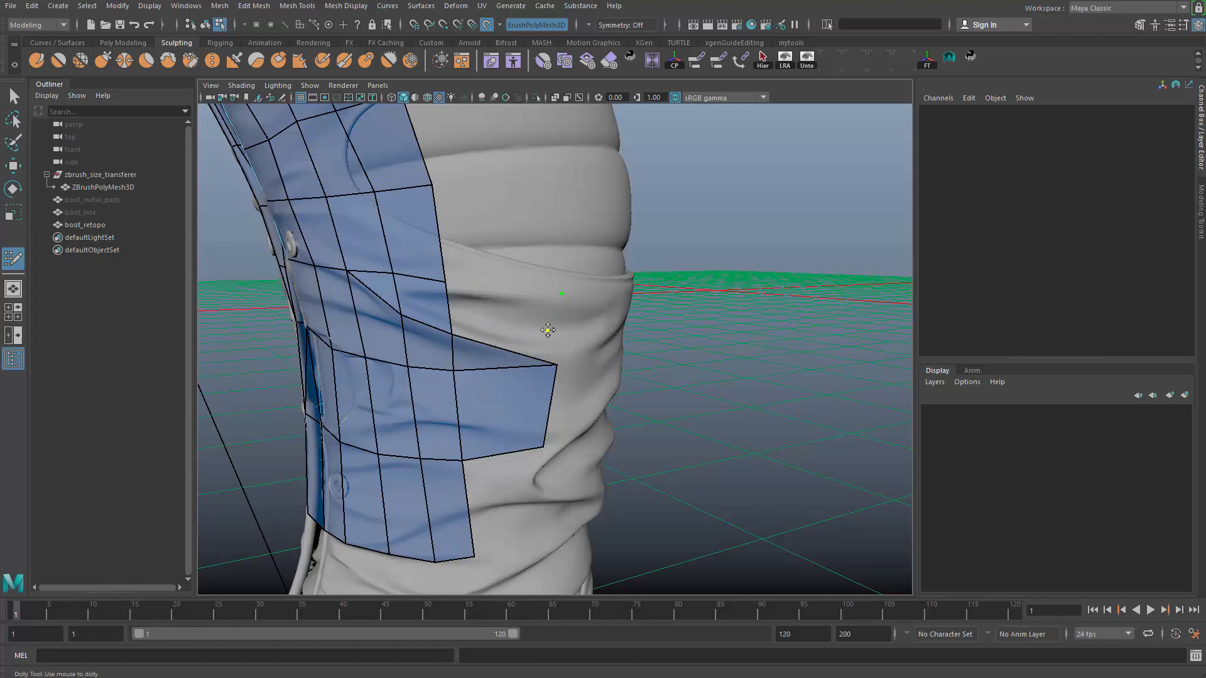
Fill the gap above the pointed fold face with a triangle and an adjoining outer face
shift+click(493, 324)
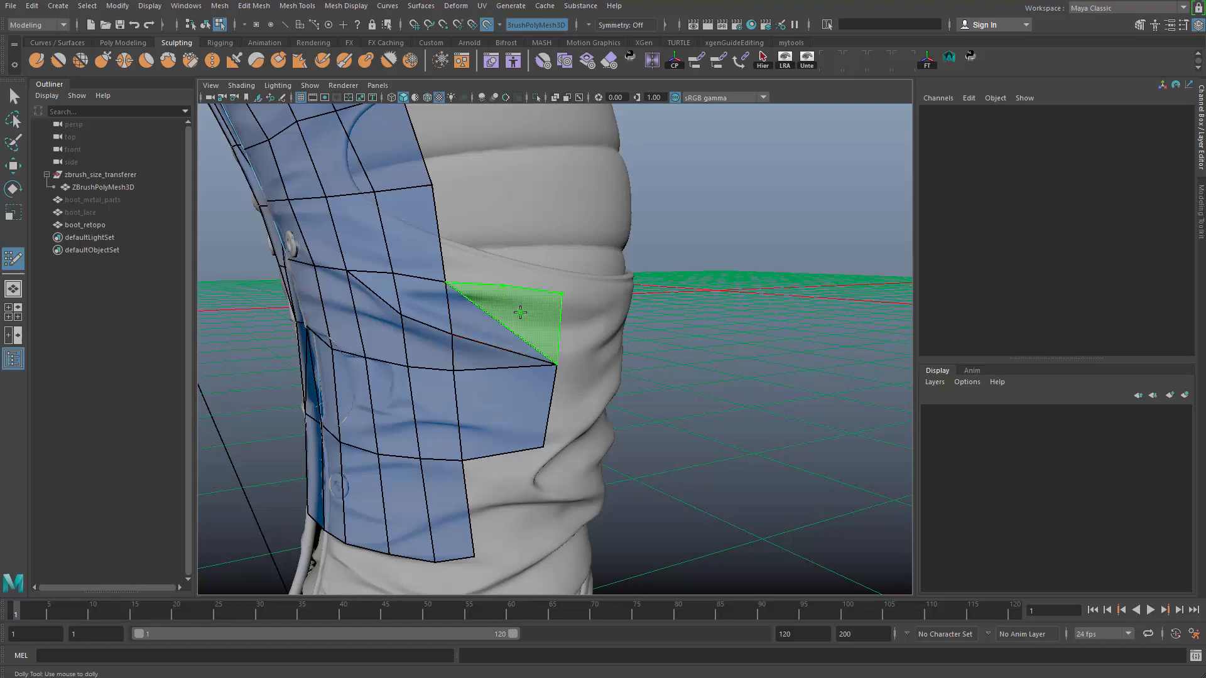
shift+click(502, 308)
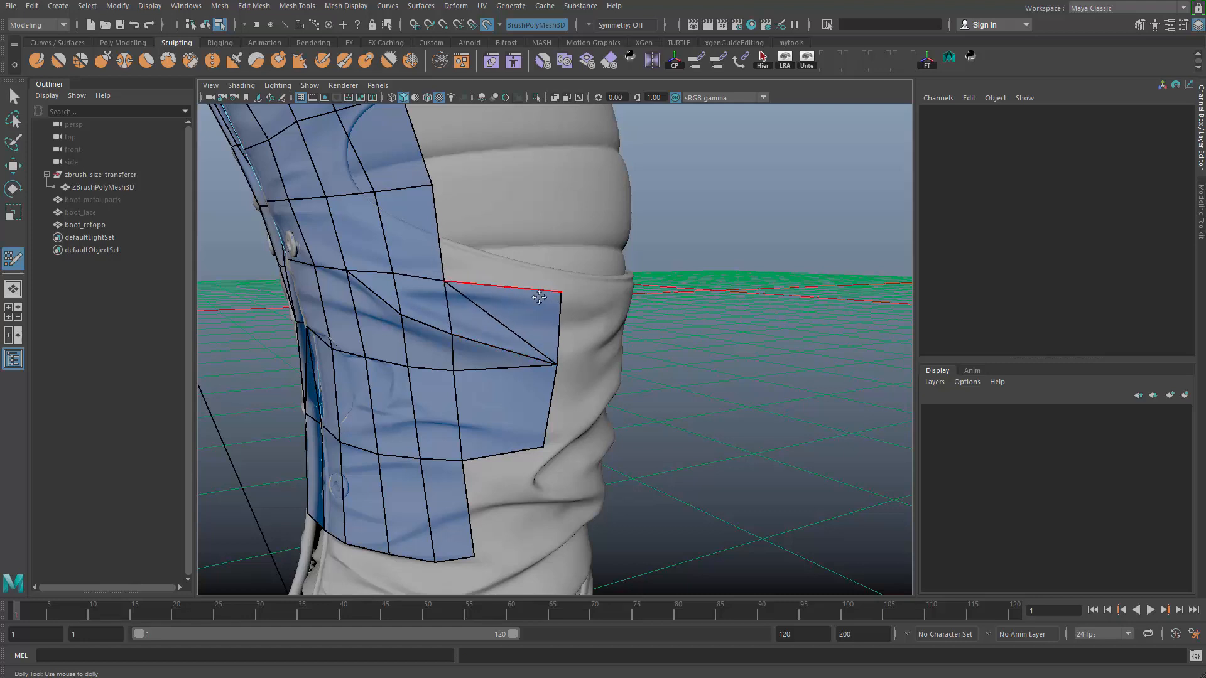
alt+drag(450, 283, 455, 303)
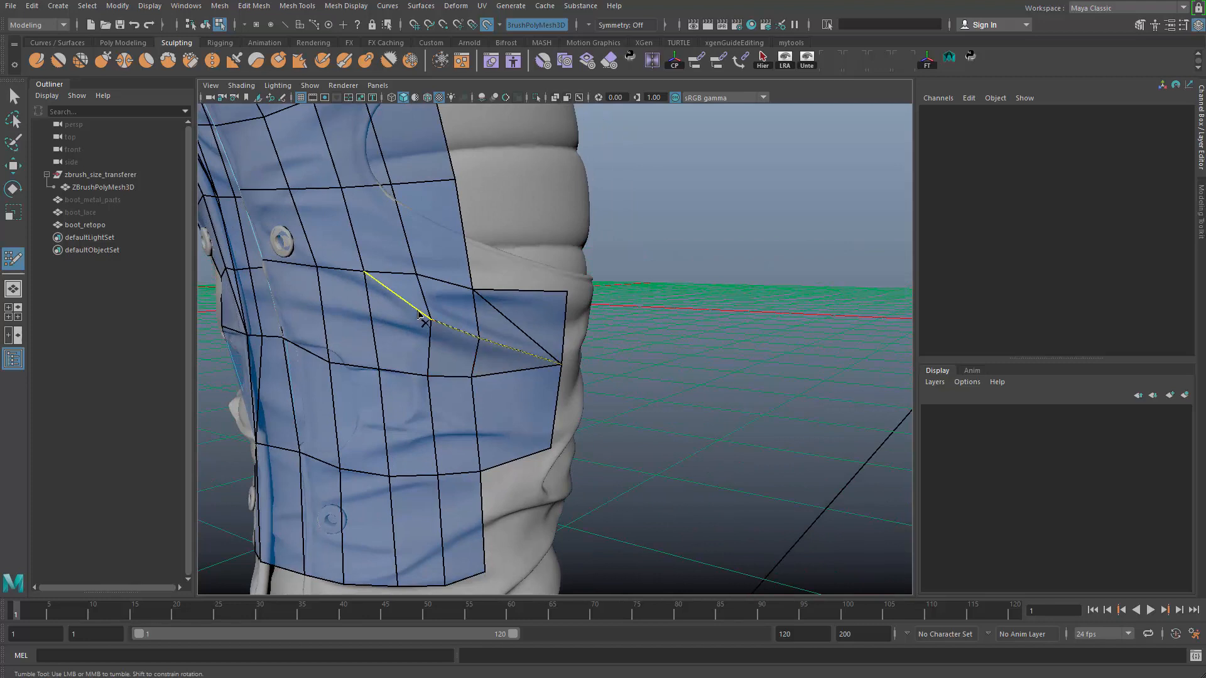
Continue the outer column upward with three quads over the padded bands, up to the rounded strap corner
ctrl+click(457, 300)
alt+right_drag(457, 300, 484, 321)
alt+middle_drag(490, 327, 556, 308)
click(526, 142)
shift+click(484, 213)
mouse_move(484, 213)
alt+right_down()
mouse_move(519, 272)
mouse_move(535, 211)
alt+right_up()
key(ctrl+z)
click(518, 202)
shift+click(490, 174)
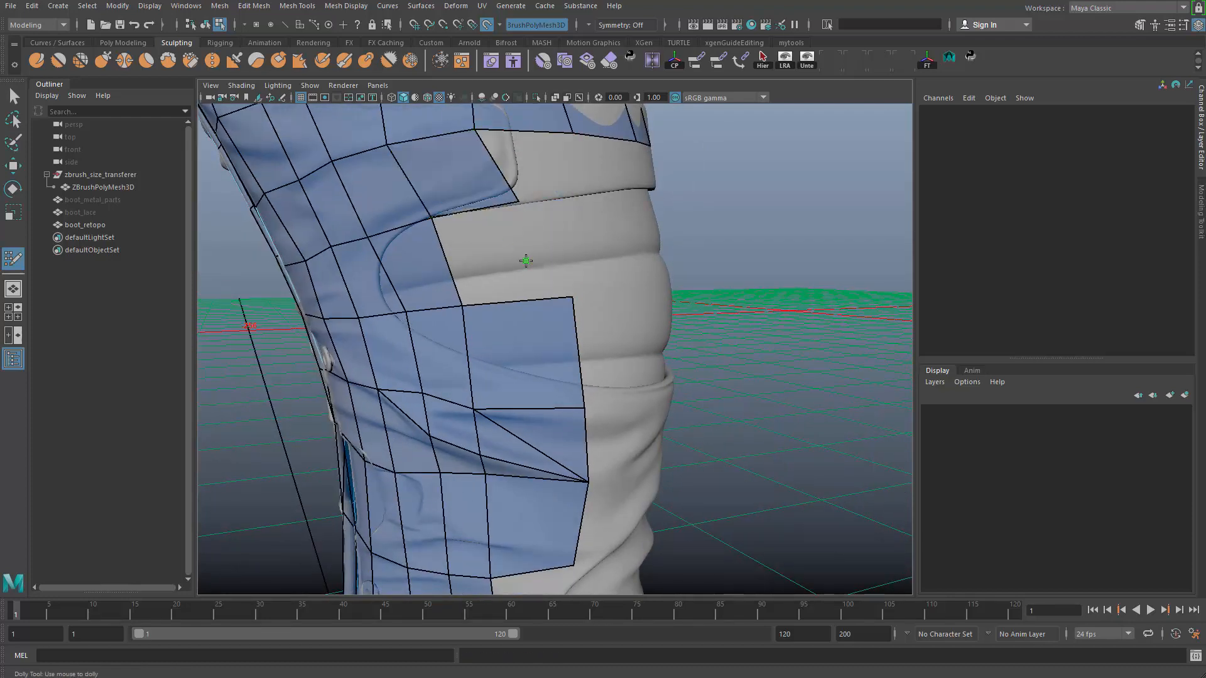
shift+click(525, 259)
Pull the new outer column's vertices inward to form one straight edge from the strap corner down past the fold
drag(516, 198, 518, 200)
drag(569, 299, 534, 301)
drag(580, 409, 546, 405)
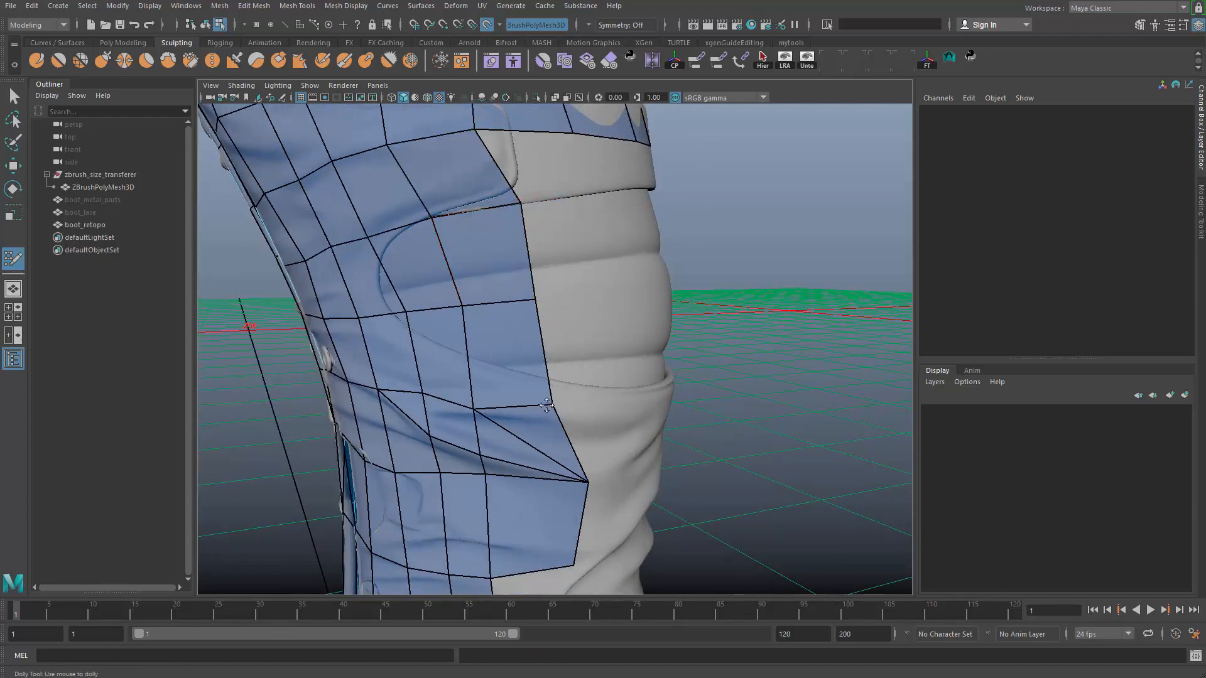
drag(587, 480, 562, 475)
drag(578, 568, 570, 580)
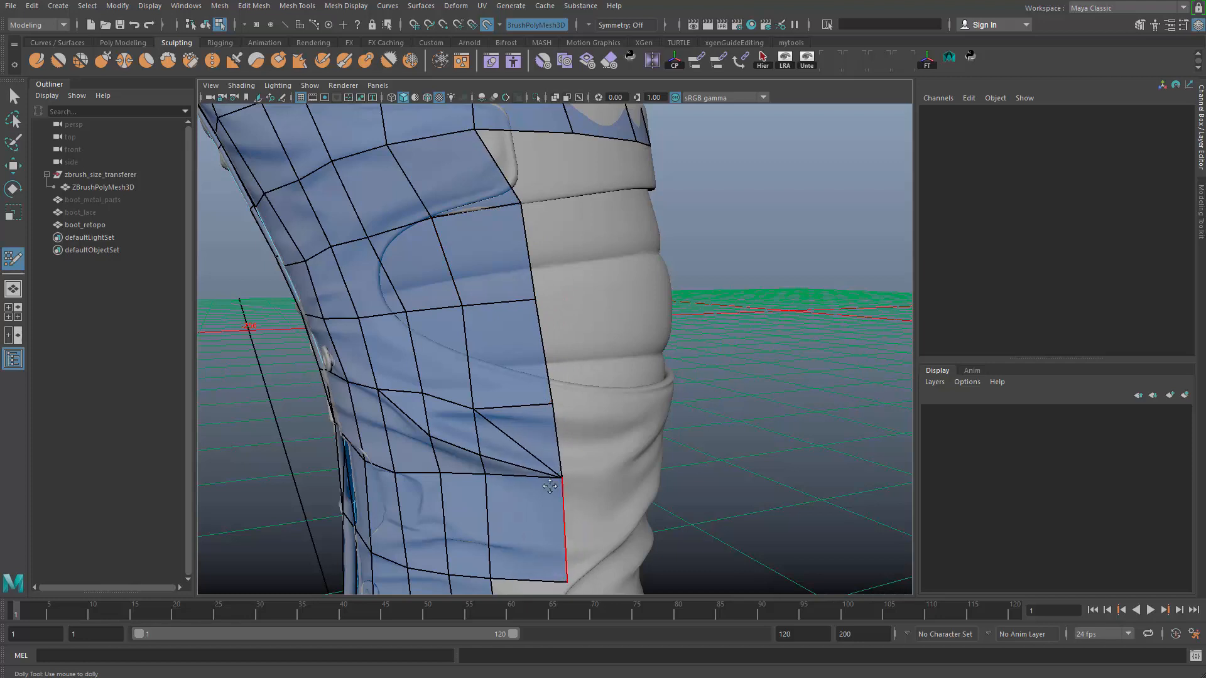
Add another outer column of quads from below the top cuff down to the row beneath the diagonal fold
alt+drag(572, 501, 583, 494)
alt+right_drag(546, 477, 427, 415)
alt+drag(413, 401, 559, 402)
alt+right_drag(540, 401, 576, 397)
alt+drag(576, 397, 552, 296)
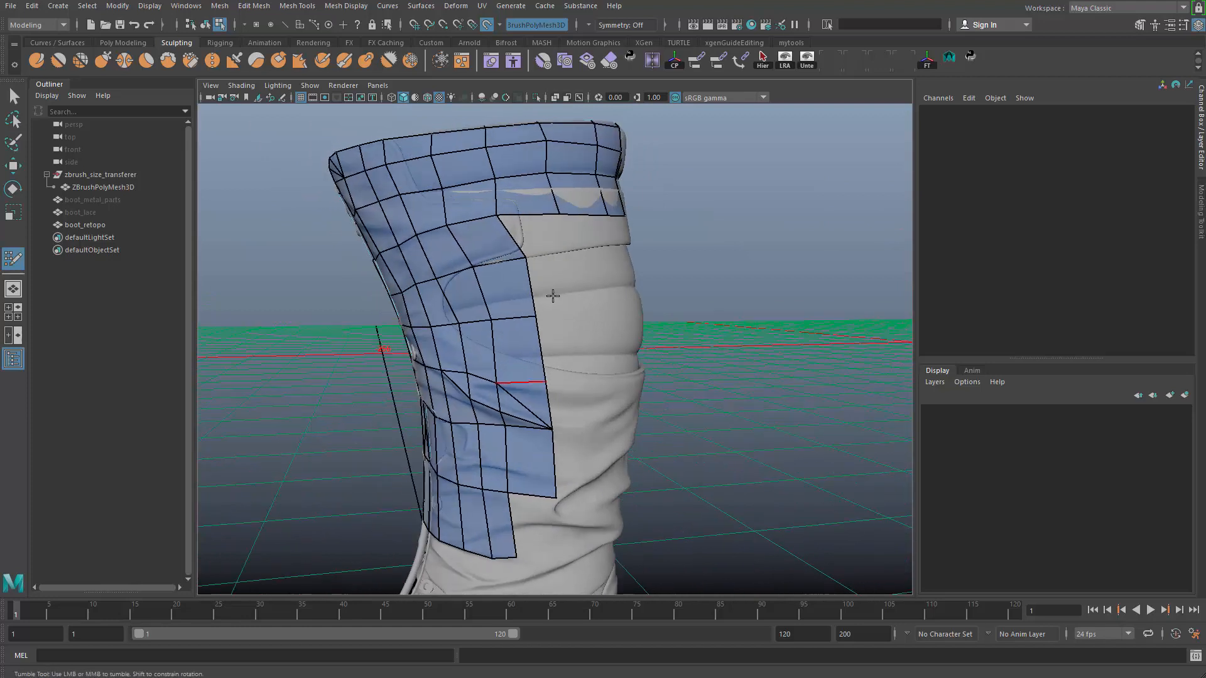
alt+drag(511, 349, 496, 402)
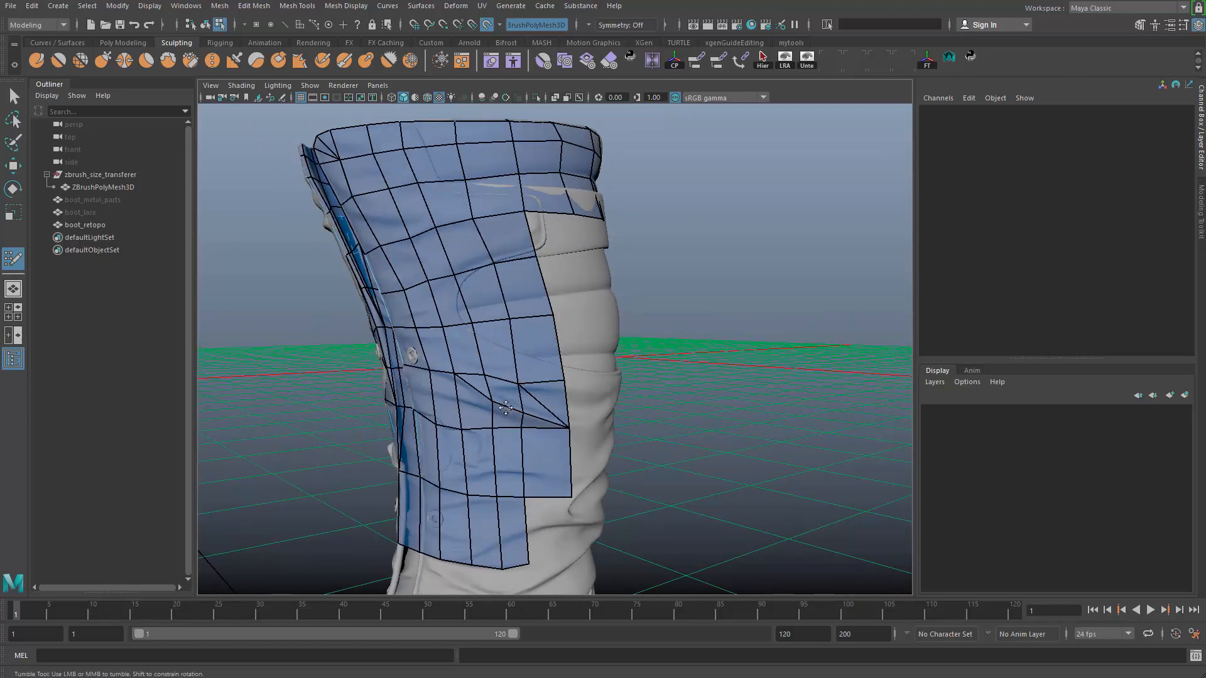
alt+drag(540, 357, 559, 206)
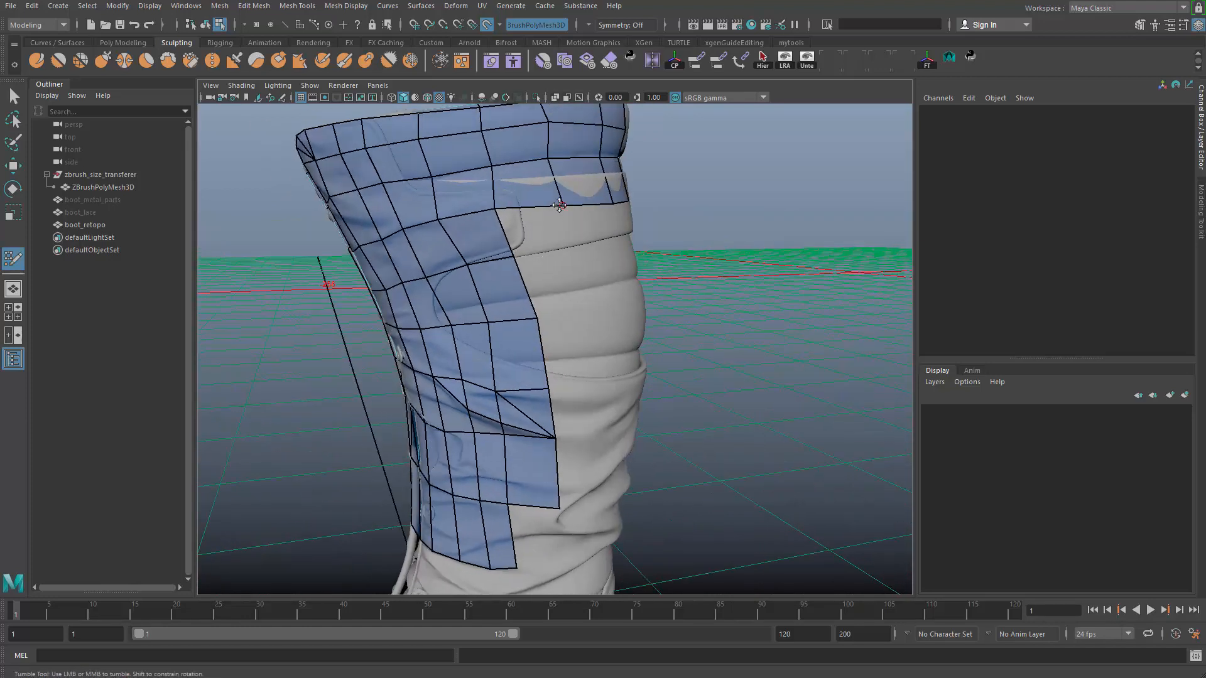
shift+click(564, 246)
shift+click(561, 295)
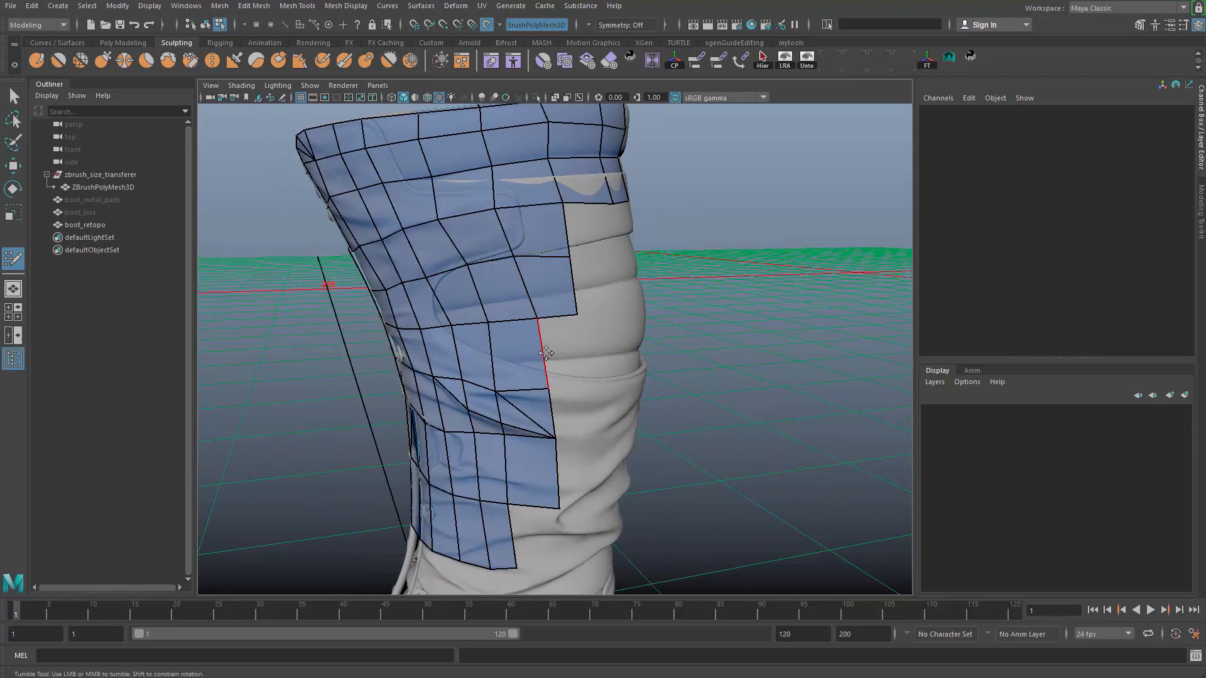
shift+click(593, 410)
alt+right_drag(593, 410, 615, 416)
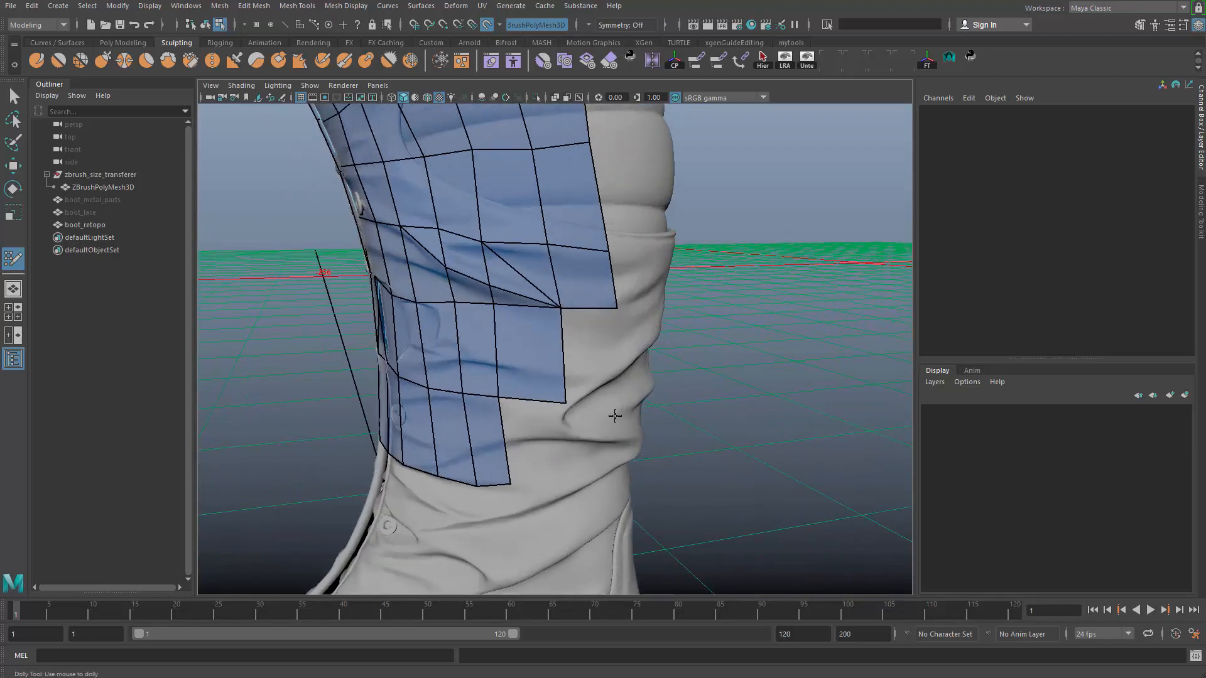
alt+drag(594, 358, 618, 400)
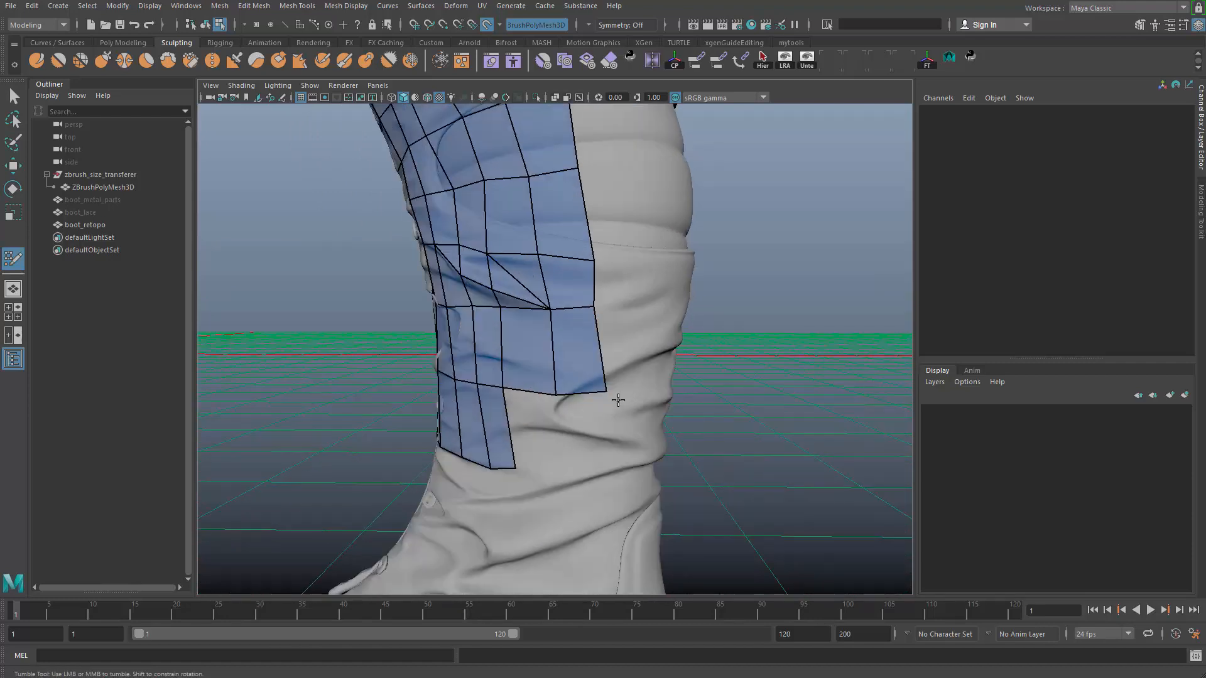
Fill the open part of the lowest row with two quads, extending it to the outer edge of the mesh
click(555, 466)
shift+click(539, 440)
click(604, 462)
shift+click(571, 425)
alt+drag(546, 452, 568, 449)
alt+middle_drag(569, 449, 555, 324)
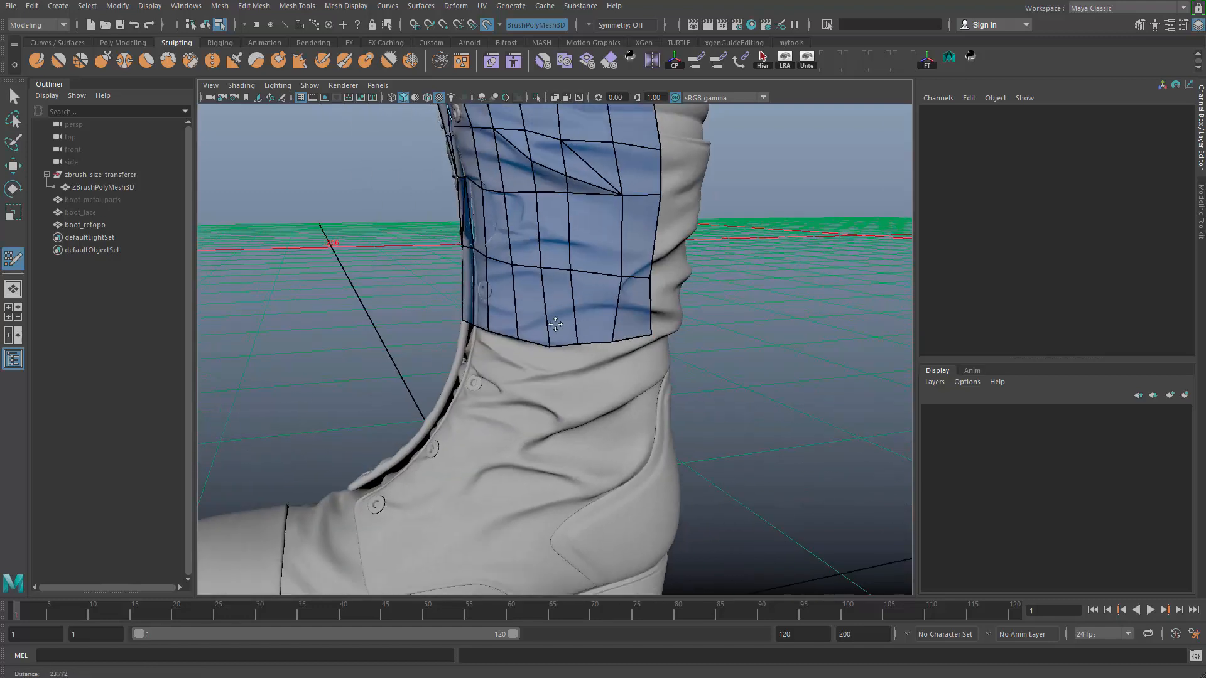
Start another outer column with three quads from below the top cuff down over the padded bands to the seam
mouse_move(555, 324)
alt+mouse_down()
mouse_move(517, 422)
mouse_move(530, 453)
mouse_move(567, 412)
mouse_move(590, 351)
mouse_move(568, 352)
mouse_move(552, 377)
mouse_move(535, 313)
alt+mouse_up()
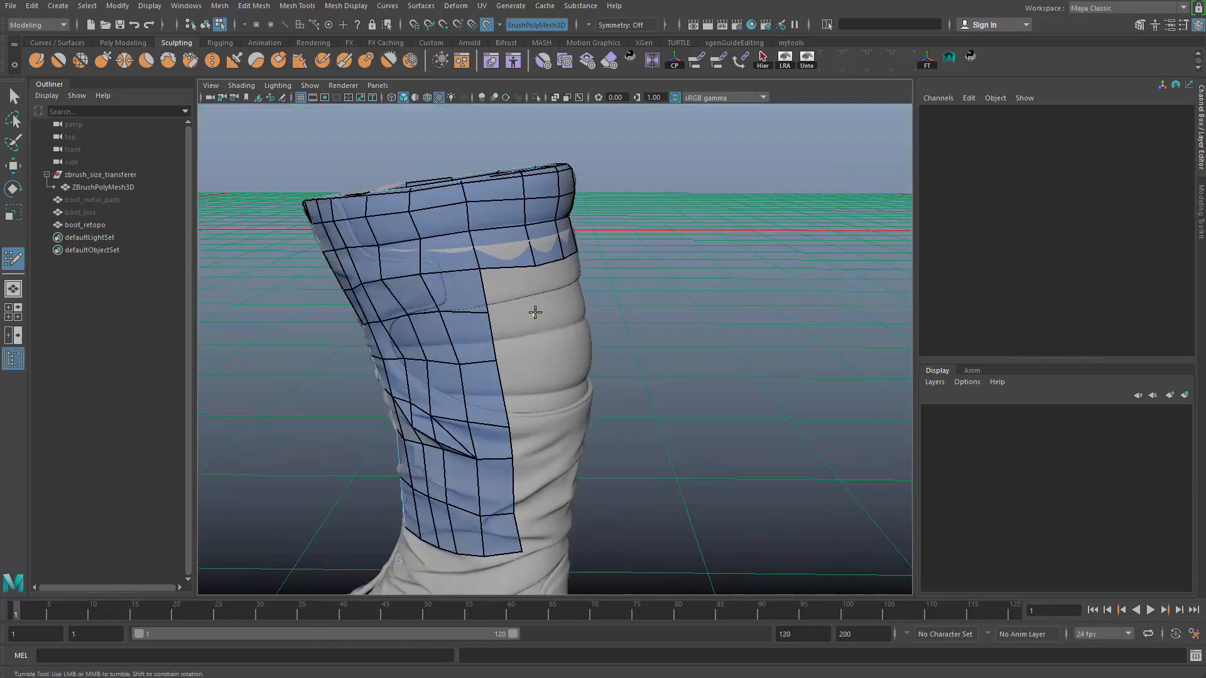
click(537, 308)
shift+click(522, 287)
shift+click(534, 346)
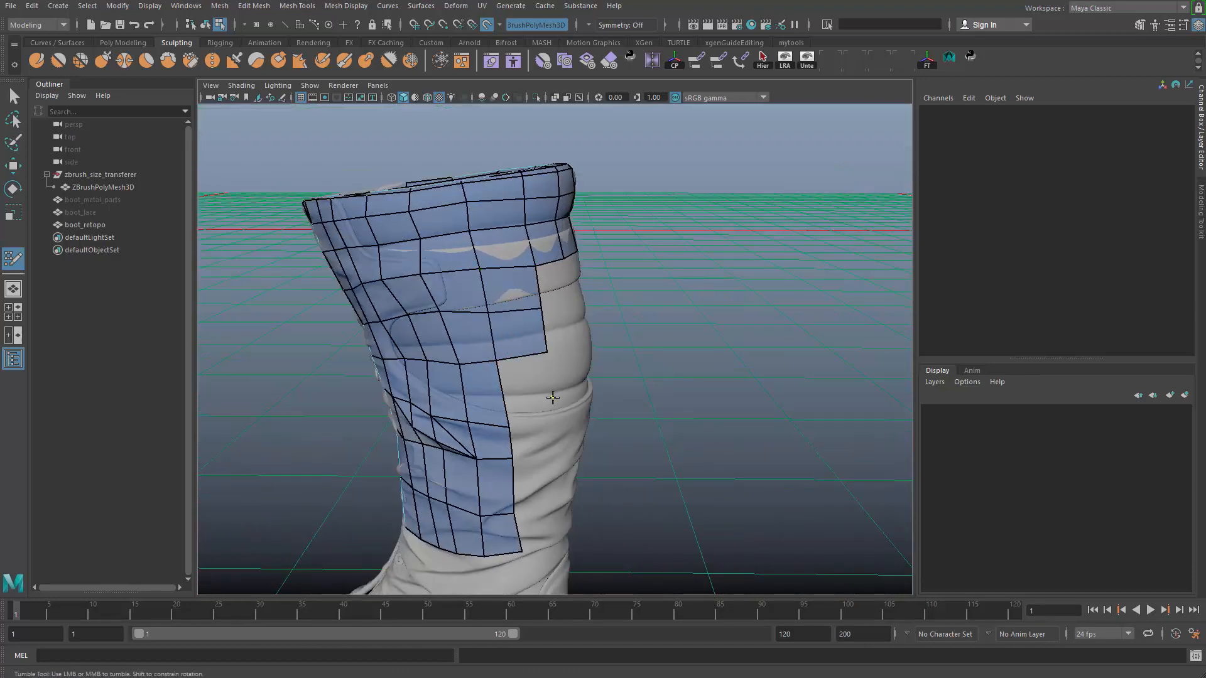
click(553, 419)
shift+click(544, 405)
alt+drag(560, 443, 544, 438)
alt+right_drag(545, 438, 513, 385)
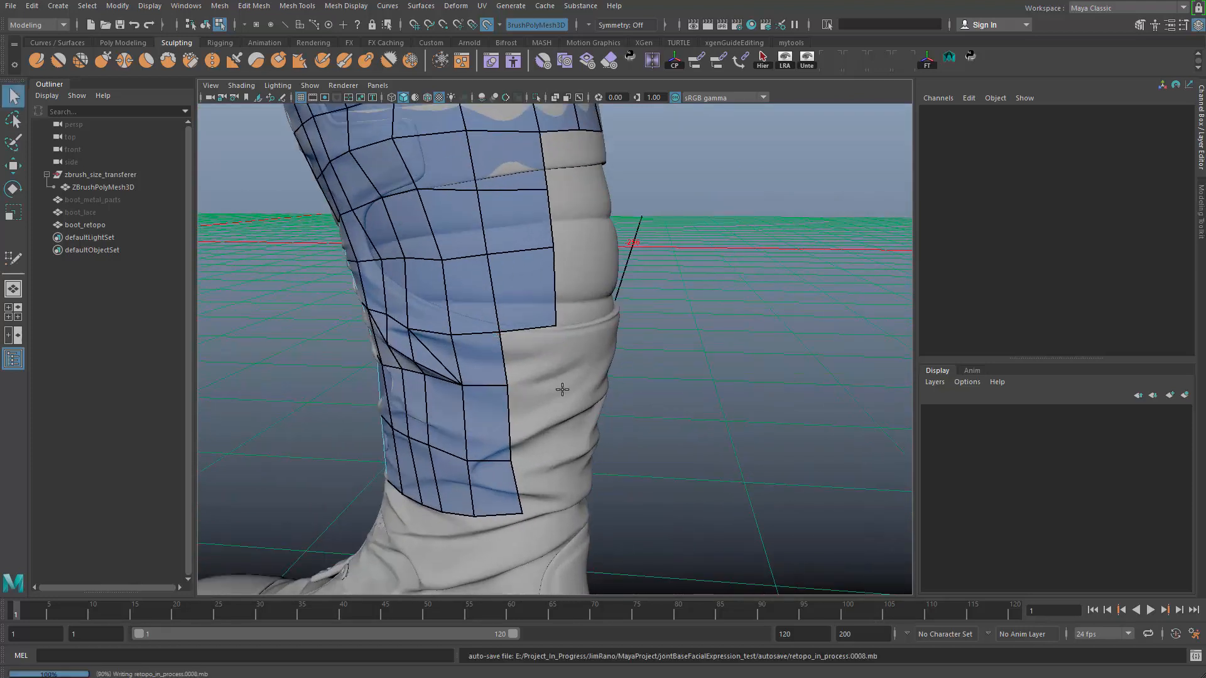
alt+middle_drag(563, 390, 549, 345)
click(549, 331)
mouse_move(549, 345)
alt+mouse_down()
mouse_move(541, 326)
mouse_move(541, 352)
alt+mouse_up()
shift+click(534, 324)
key(ctrl+z)
shift+click(528, 310)
alt+right_drag(541, 352, 582, 269)
key(ctrl+z)
key(ctrl+z)
key(ctrl+z)
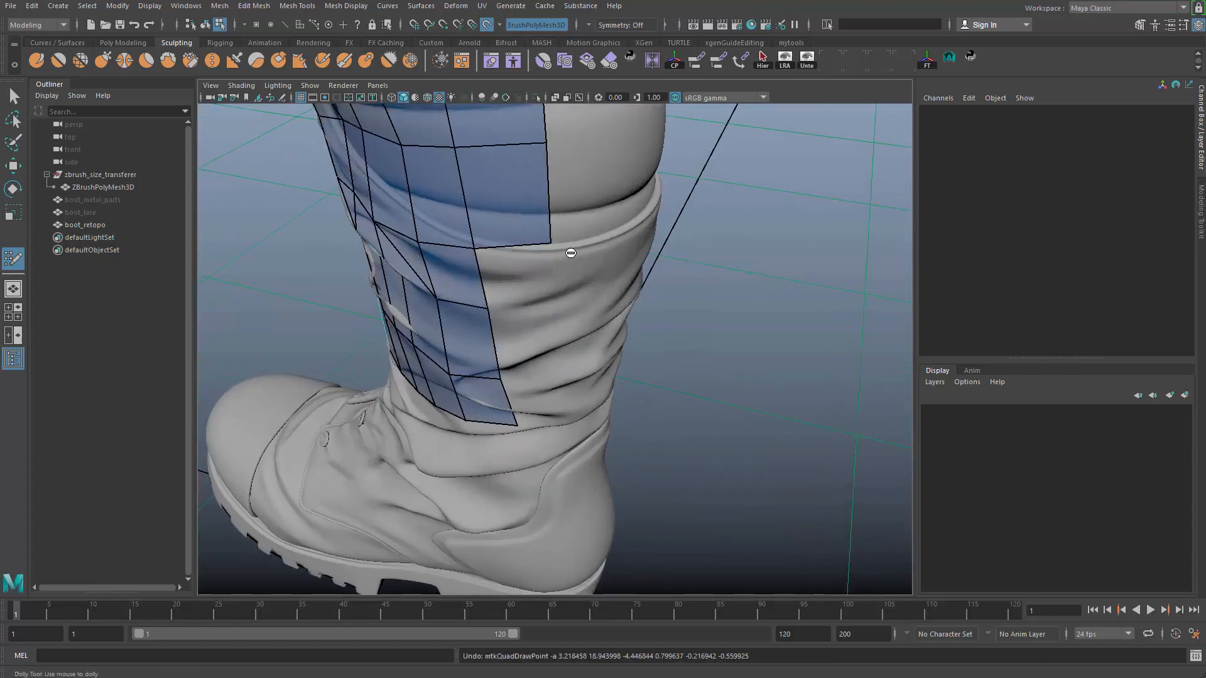
key(ctrl+z)
Align the new column's corner vertex with the seam and continue the column with three quads down to the bottom row
drag(551, 259, 554, 234)
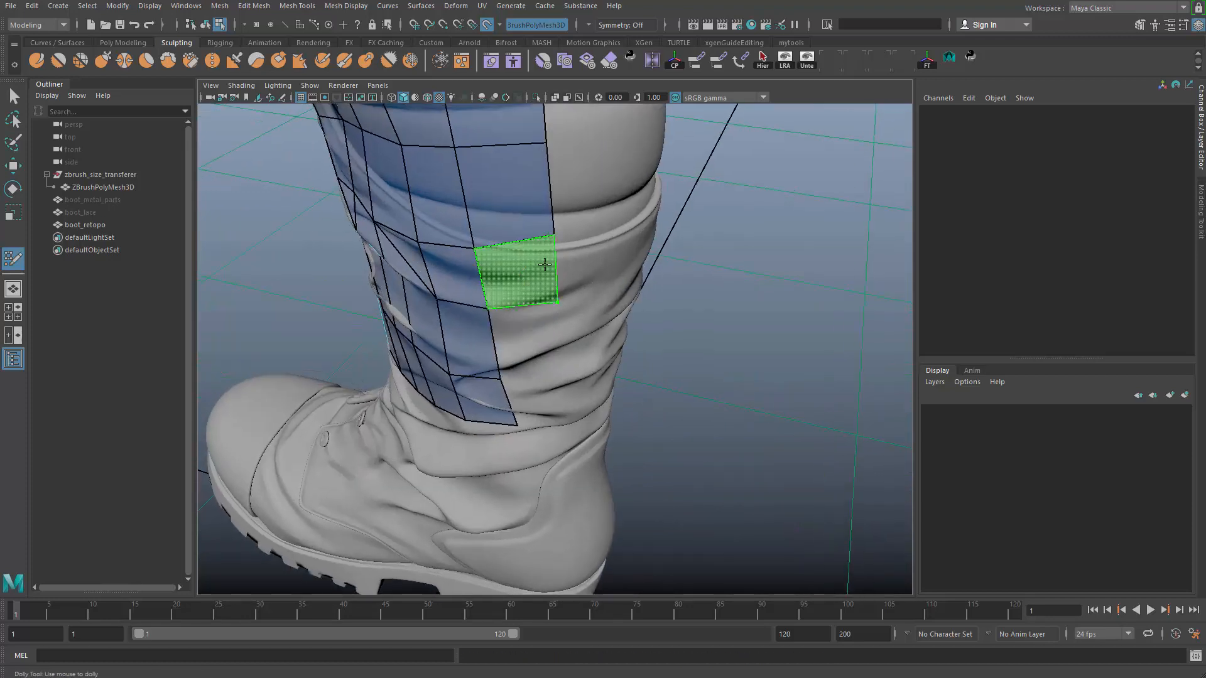
shift+click(556, 300)
alt+drag(557, 303, 559, 337)
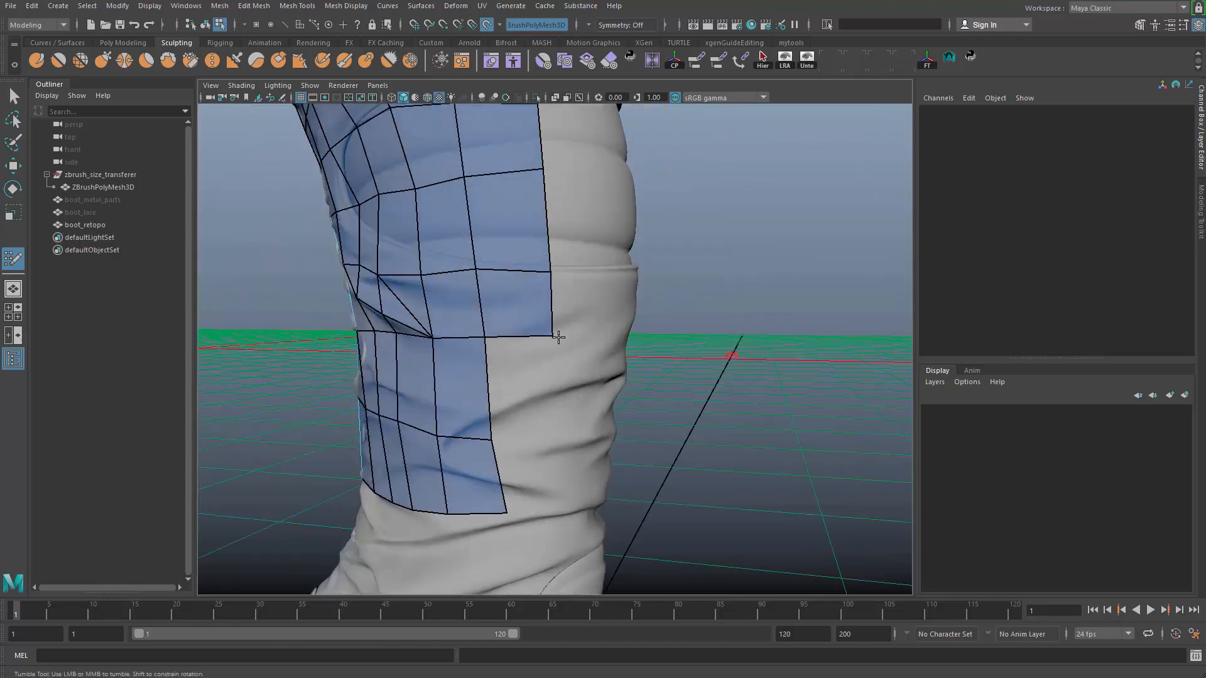
shift+click(561, 433)
drag(556, 277, 550, 248)
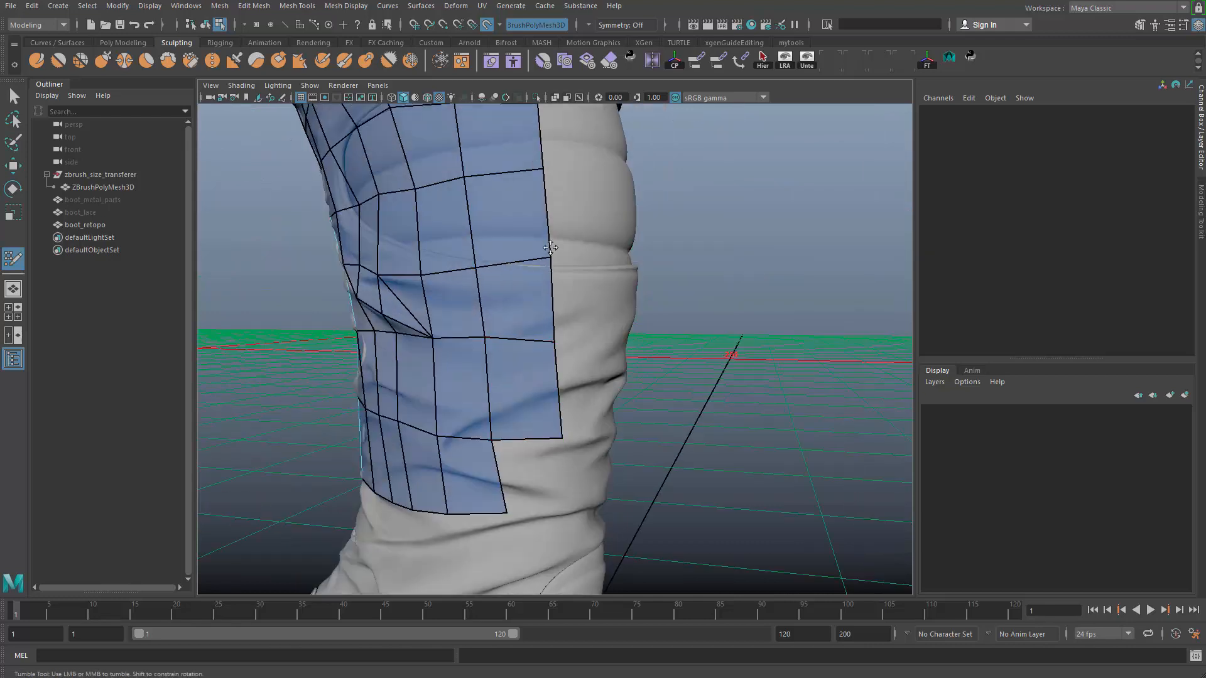
alt+middle_drag(533, 440, 573, 399)
shift+click(565, 394)
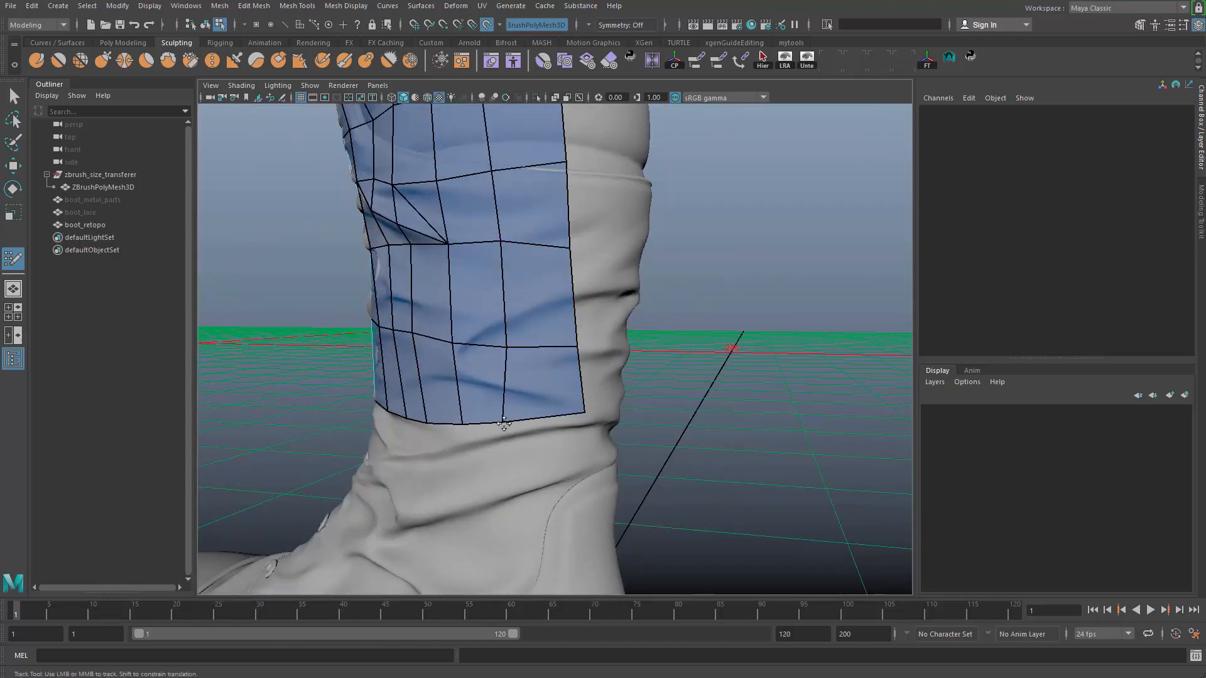
Shift and relax the vertices of the lowest two rows to even out the column spacing around the ankle
drag(576, 409, 566, 415)
mouse_move(578, 347)
mouse_down()
mouse_move(515, 349)
mouse_move(411, 392)
mouse_move(362, 439)
mouse_move(433, 423)
mouse_up()
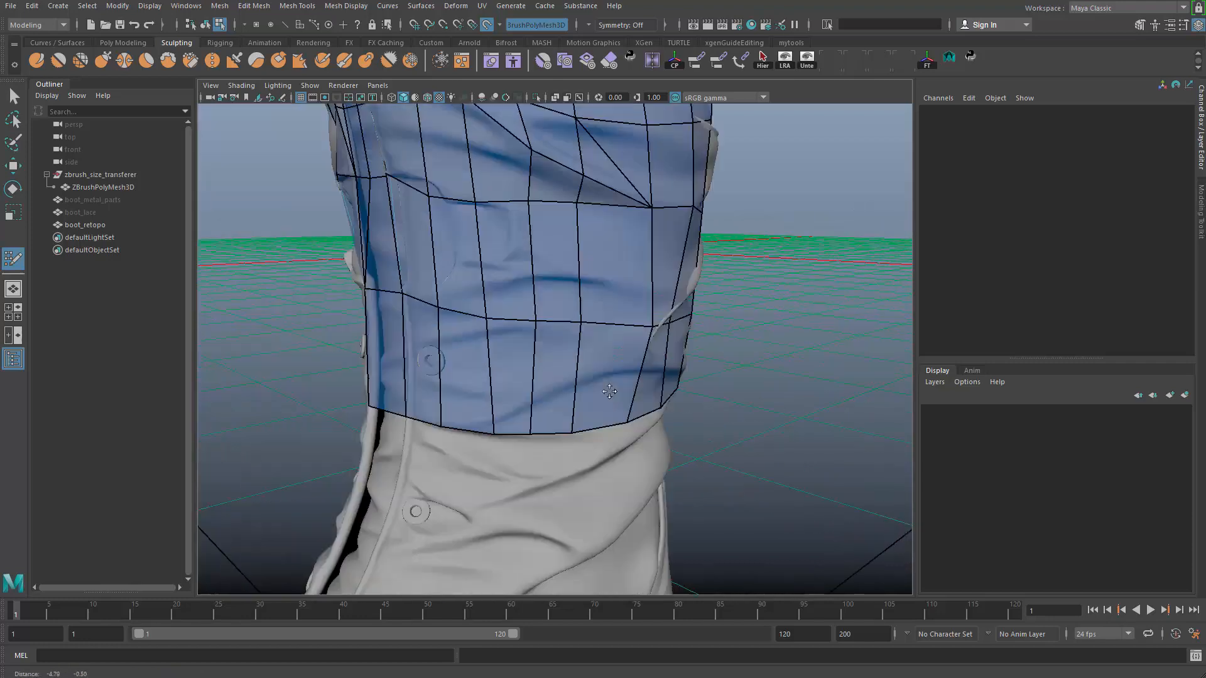
alt+middle_drag(434, 424, 447, 419)
drag(646, 415, 636, 419)
drag(501, 426, 488, 425)
shift+drag(559, 337, 557, 323)
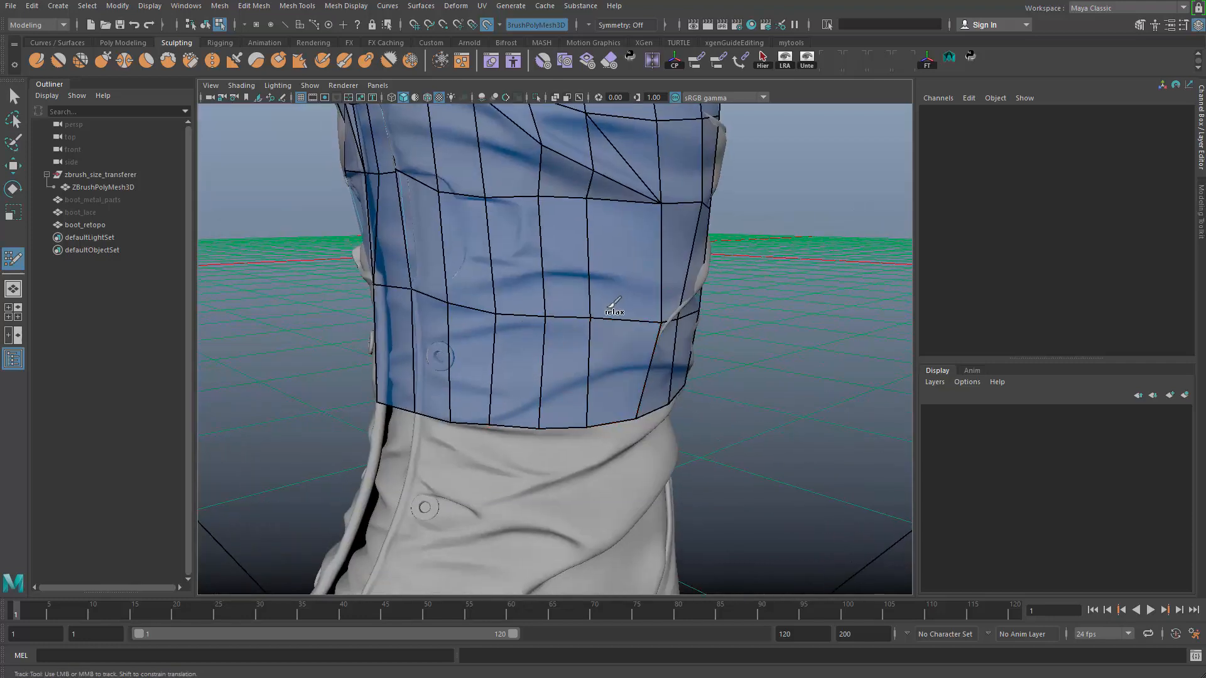
drag(662, 323, 552, 295)
alt+right_drag(552, 295, 590, 308)
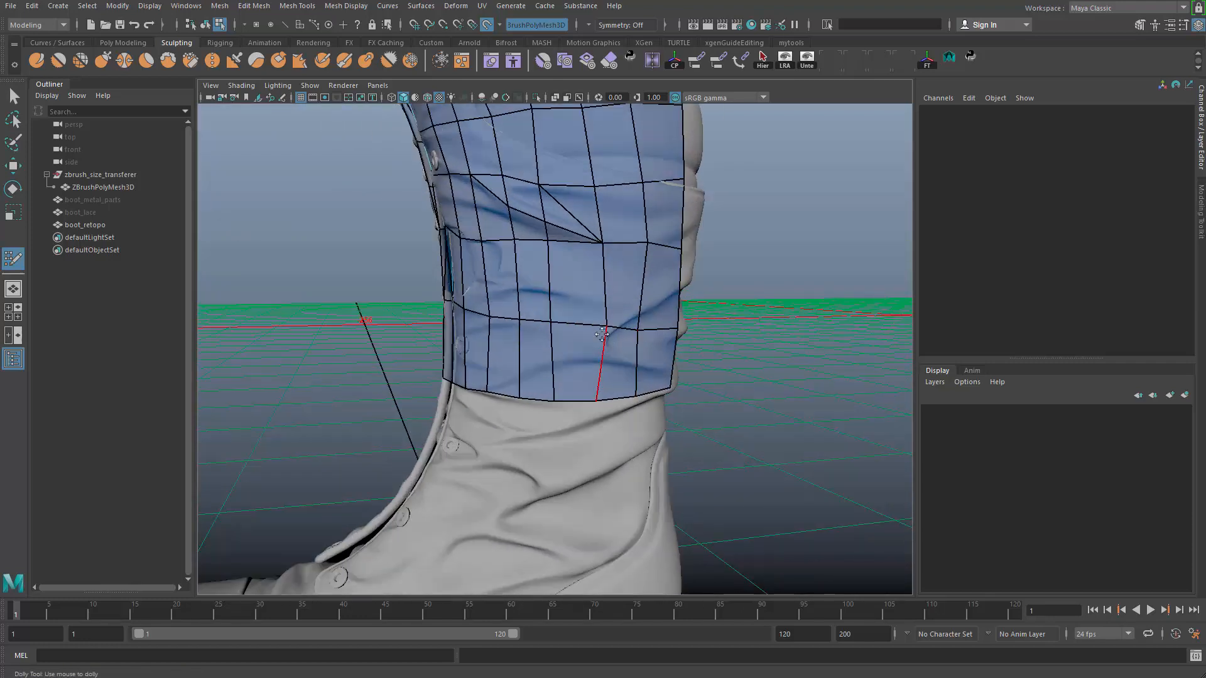
drag(608, 333, 507, 283)
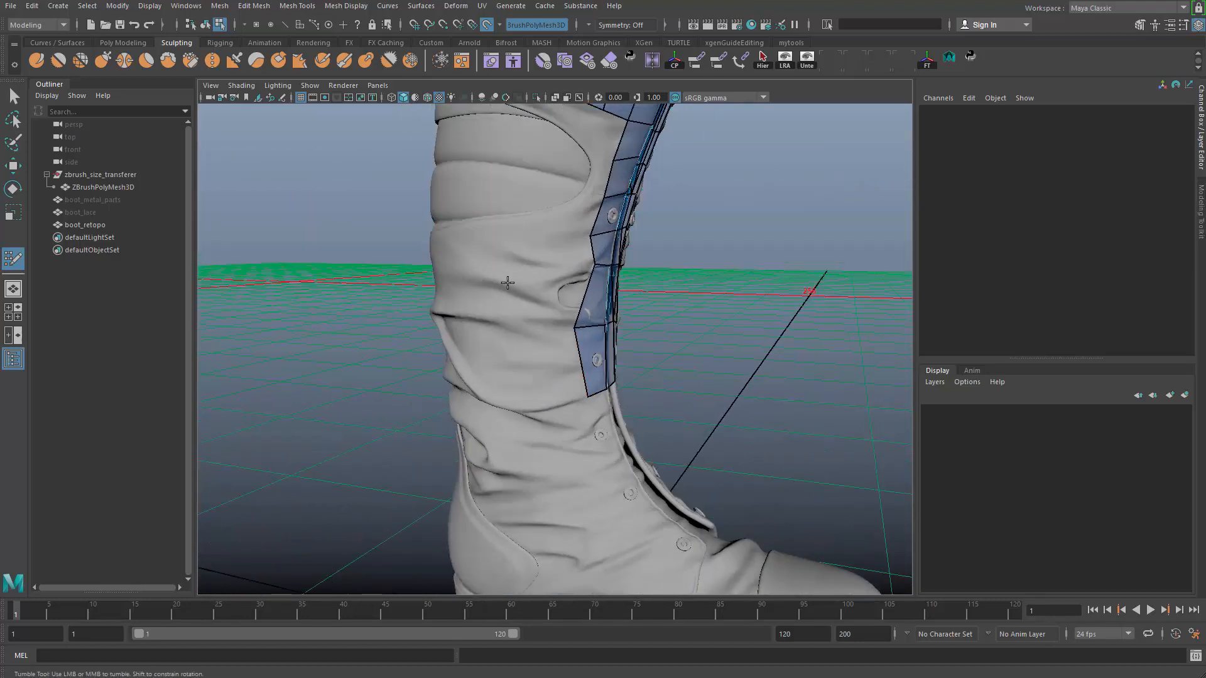
Start a new row below the mesh with quads across the tongue and past the next eyelet
alt+drag(575, 477, 496, 378)
alt+middle_drag(496, 378, 480, 405)
alt+drag(480, 405, 540, 360)
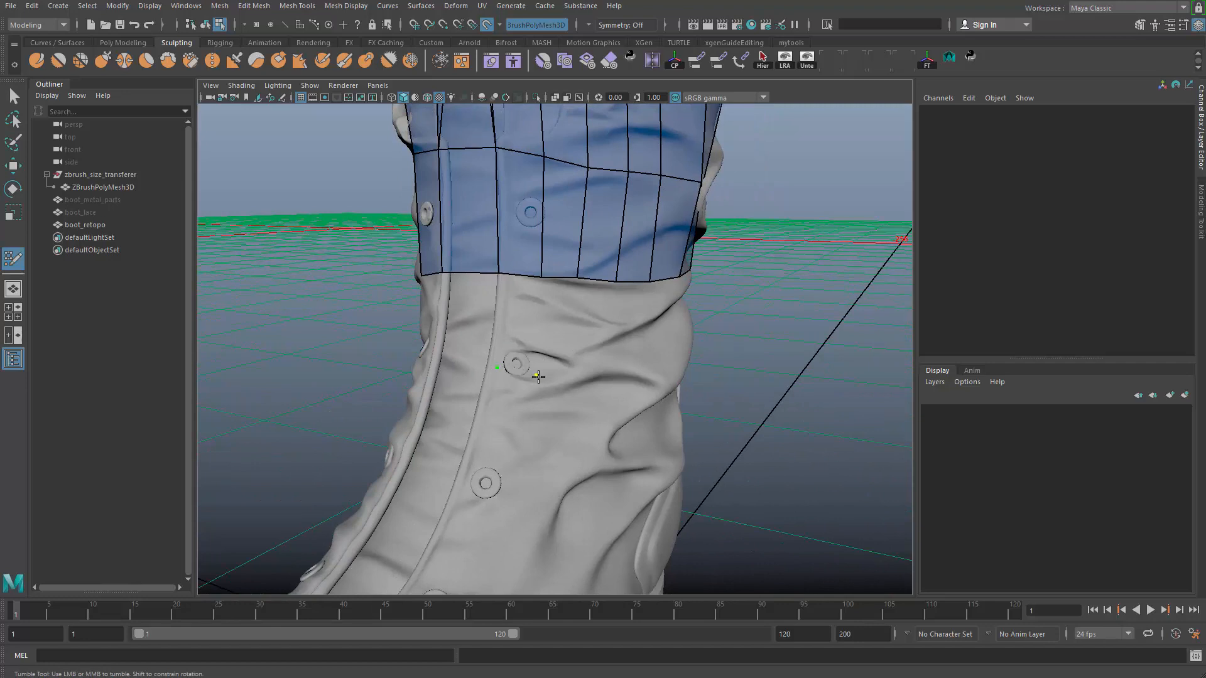
shift+click(527, 362)
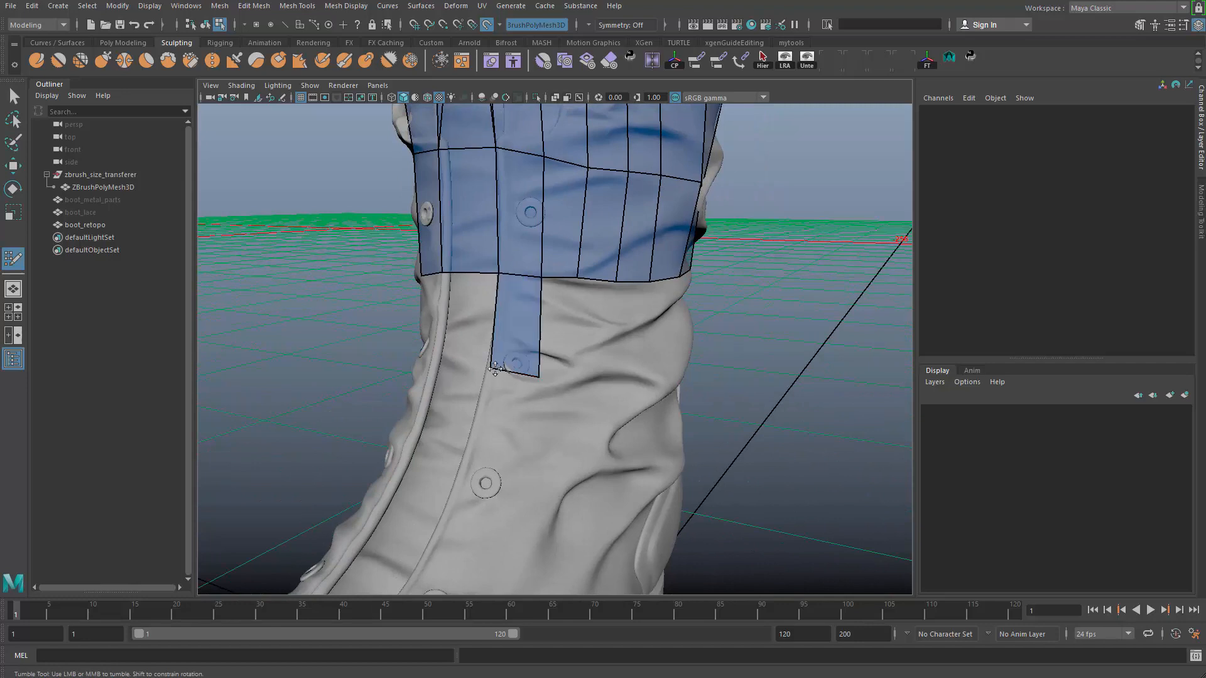
click(567, 381)
shift+click(544, 353)
alt+drag(498, 376, 544, 379)
alt+middle_drag(544, 379, 557, 381)
click(527, 395)
shift+click(585, 384)
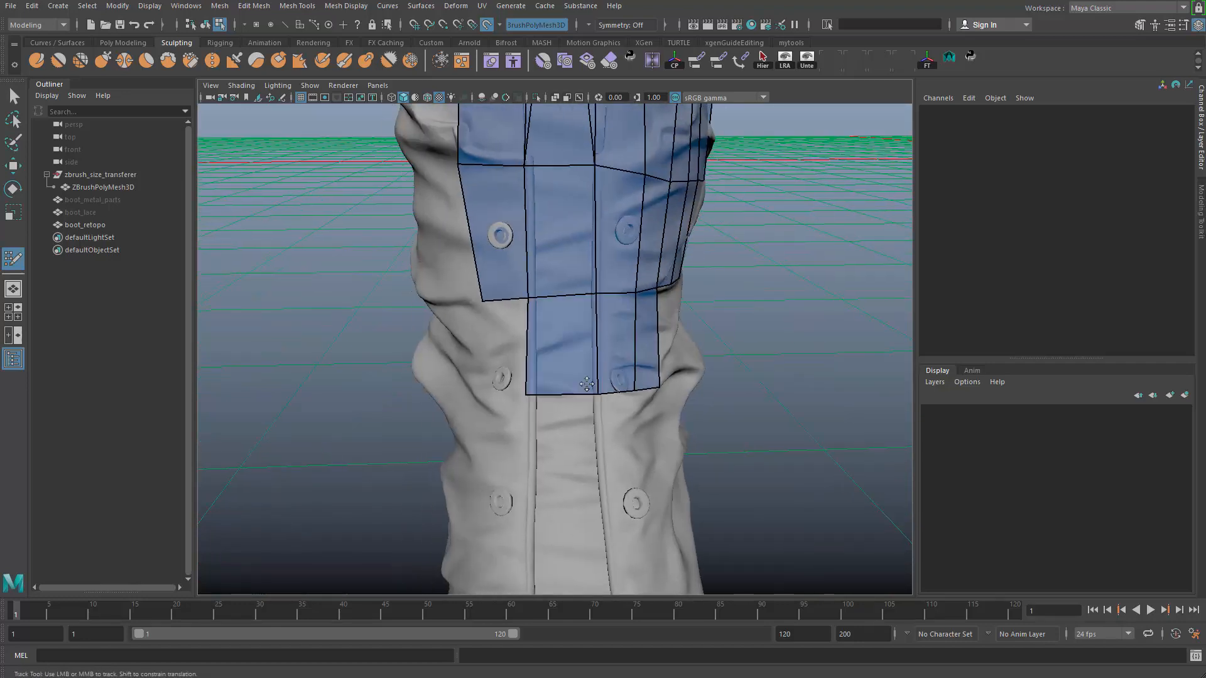
Extend the new row outward from the eyelet with quads across the ankle's side, above the deep diagonal fold
alt+drag(586, 384, 497, 347)
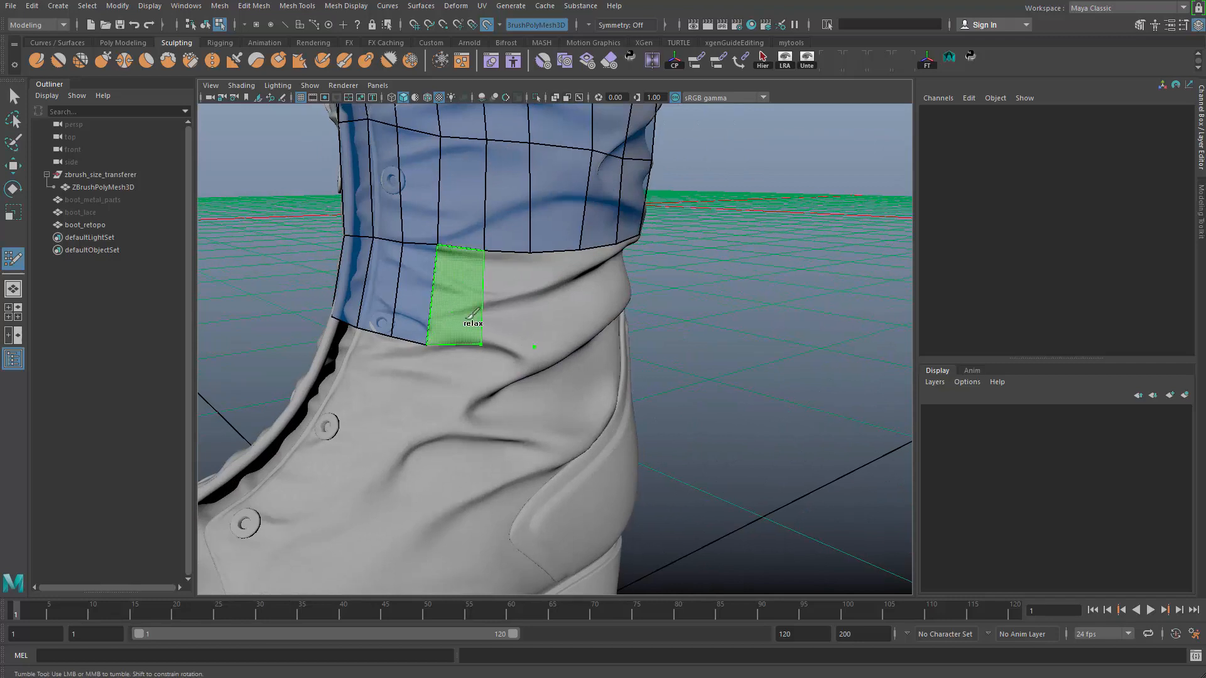
shift+click(472, 323)
shift+click(514, 326)
alt+drag(576, 342, 546, 331)
click(556, 345)
shift+click(565, 339)
click(537, 349)
shift+click(544, 344)
Undo the last placed point and close the row with an outer quad ending above the heel panel
alt+right_drag(547, 330, 619, 319)
key(ctrl+z)
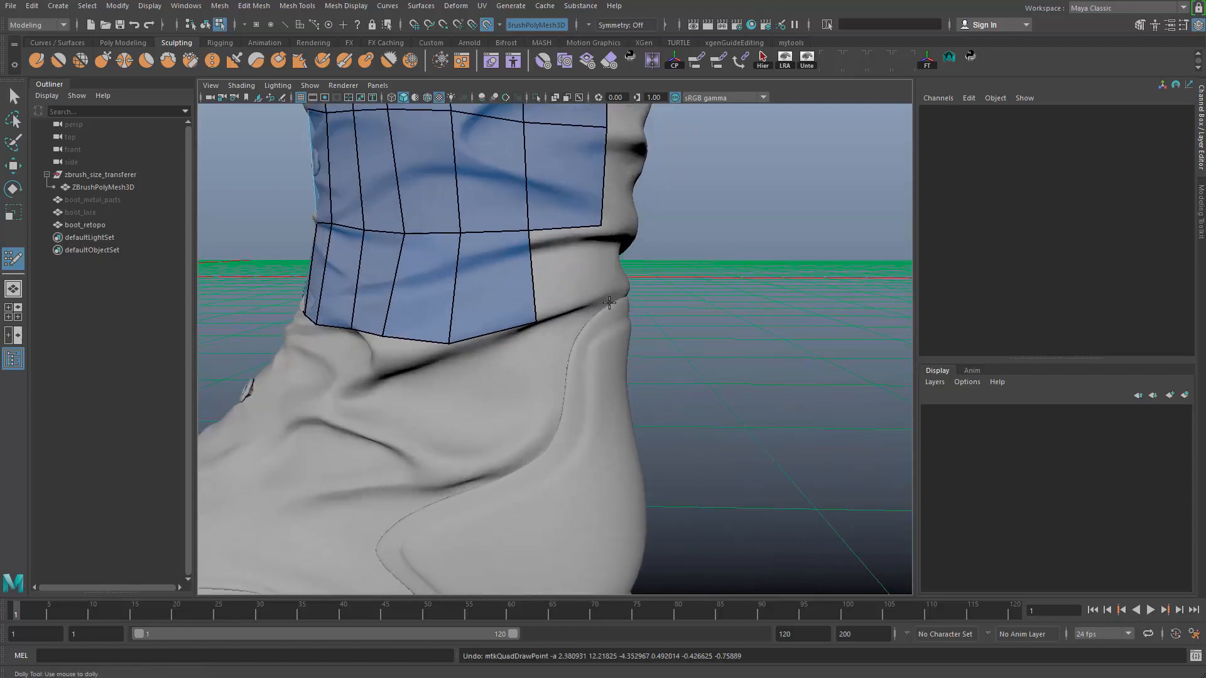
alt+drag(608, 287, 586, 293)
click(604, 299)
shift+click(602, 304)
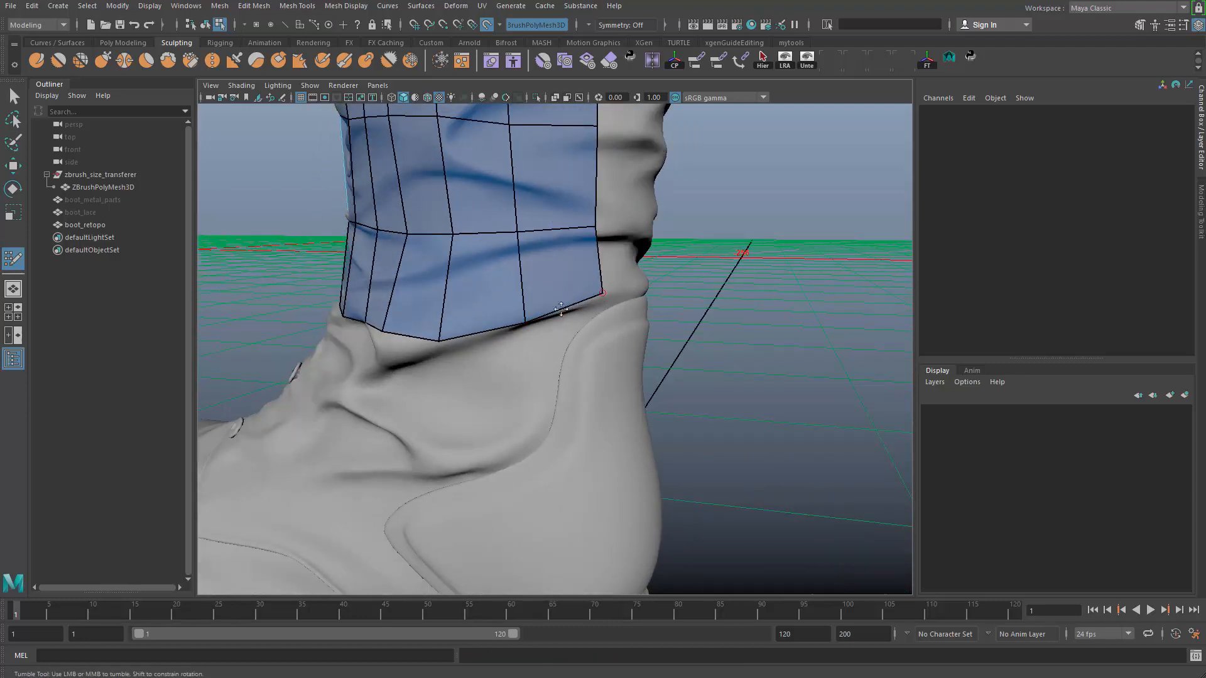
Delete the ankle row's side quads and lay out replacement points along the deep diagonal fold
alt+middle_drag(605, 319, 643, 294)
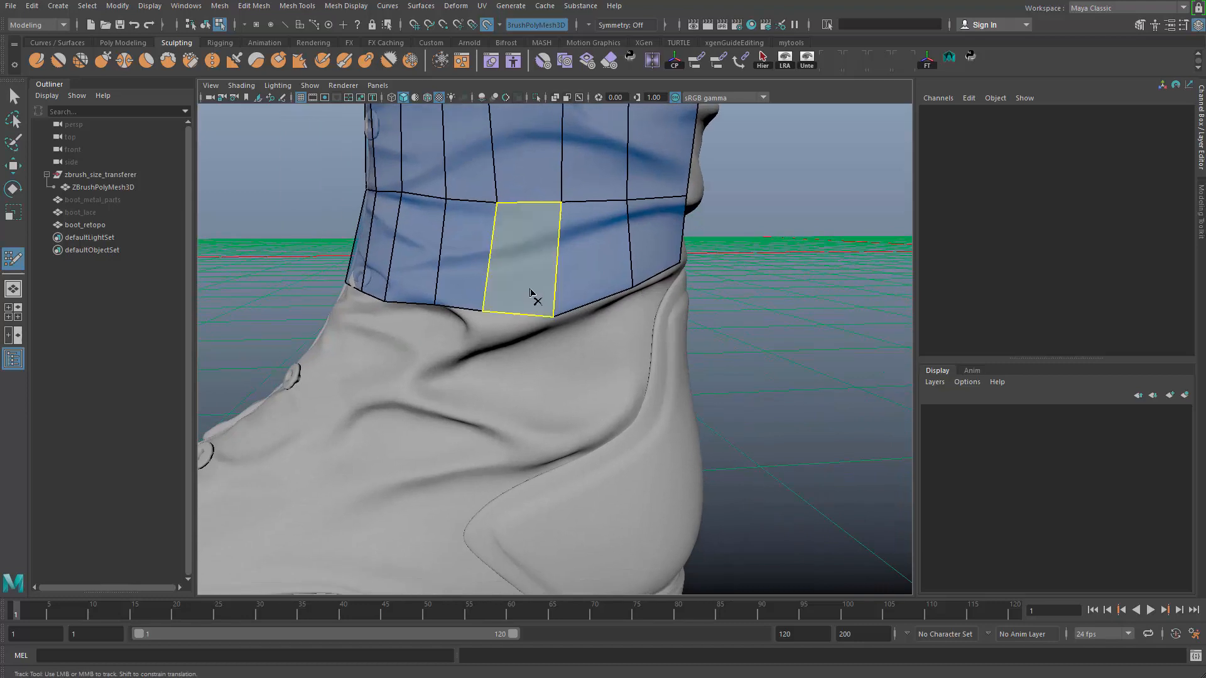
ctrl+shift+click(537, 276)
ctrl+shift+click(468, 285)
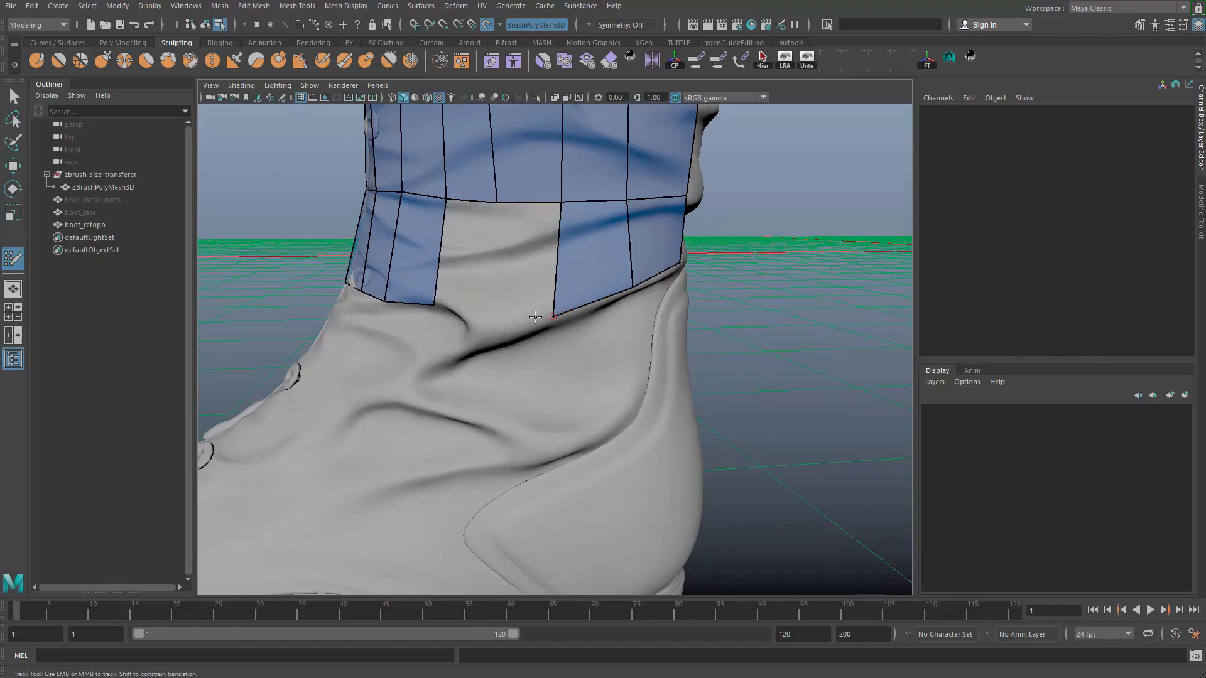
shift+click(530, 283)
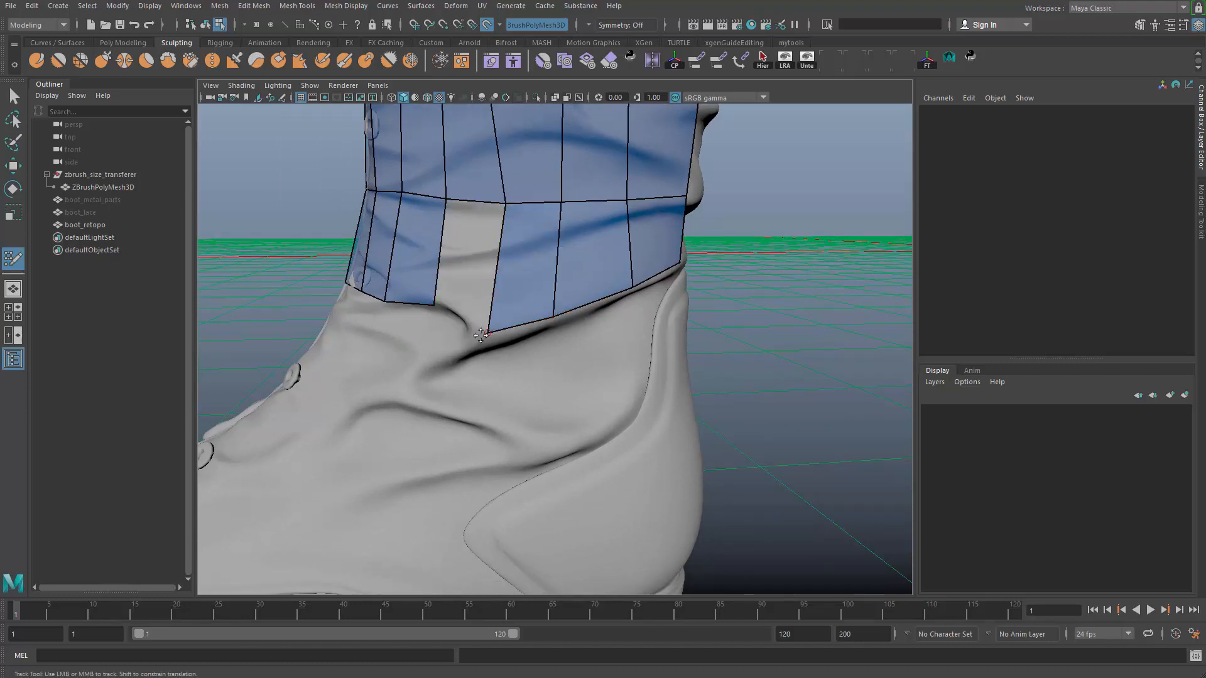
alt+middle_drag(525, 294, 558, 303)
alt+drag(558, 303, 697, 251)
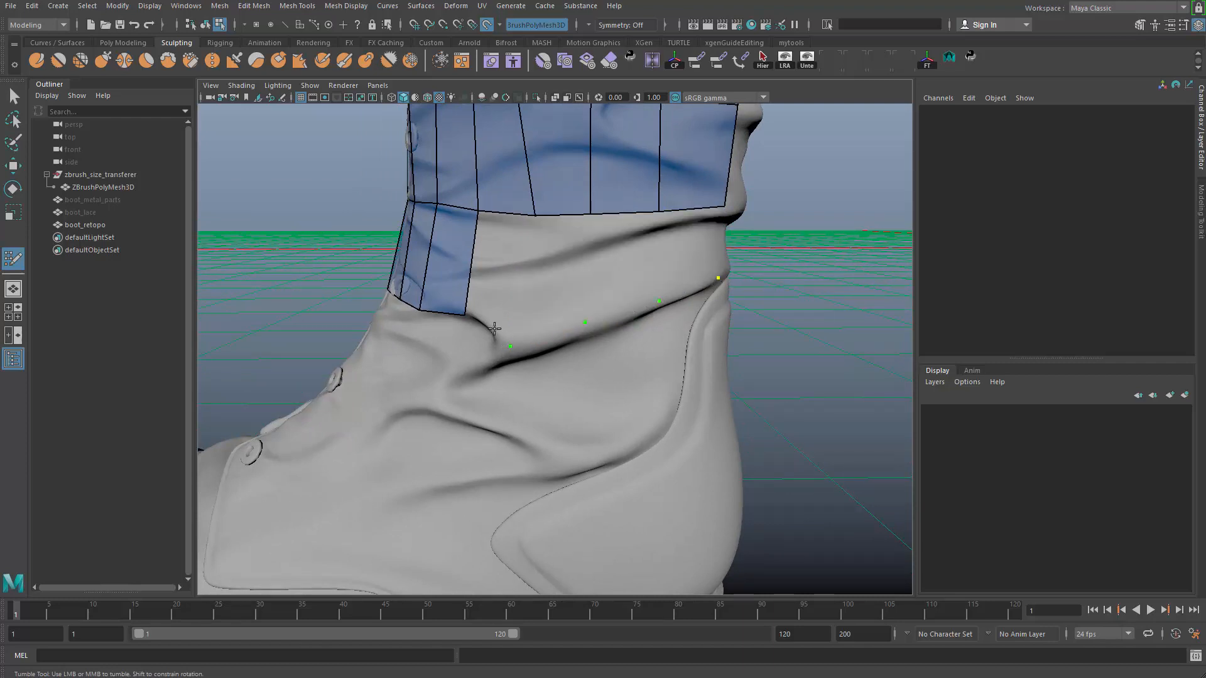
alt+drag(495, 328, 534, 331)
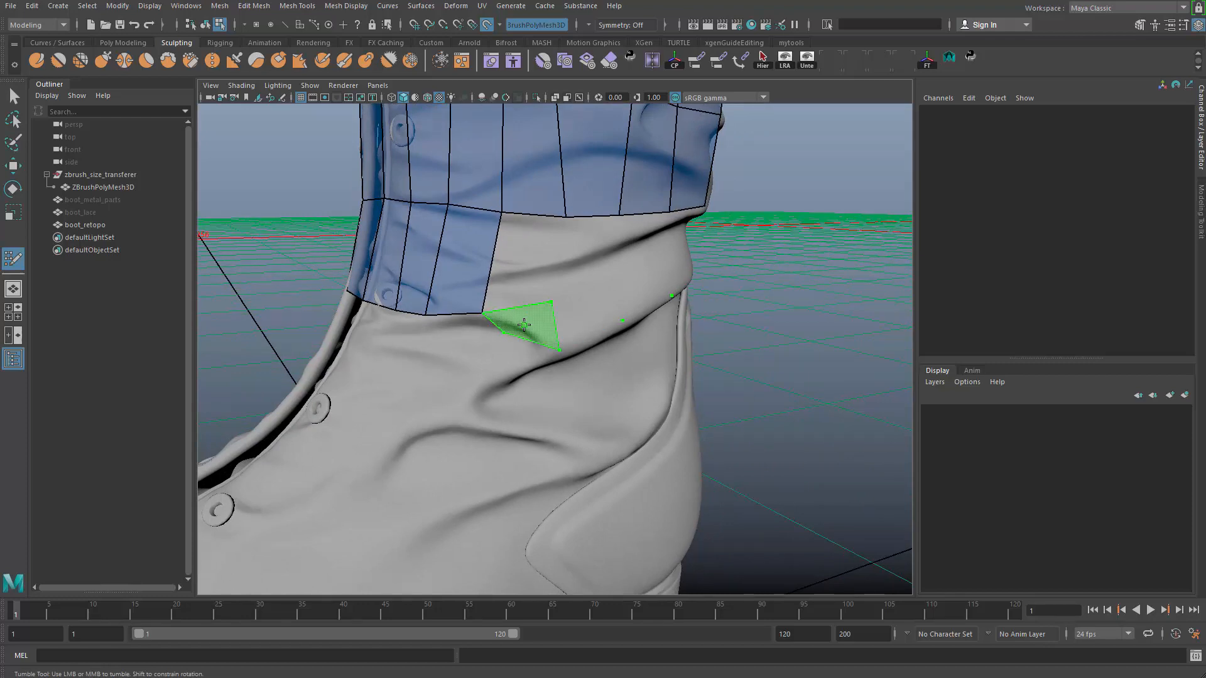
Draw a strip of quads along the ankle fold, from the side of the existing retopo mesh around to the boot's back
shift+click(524, 324)
mouse_move(560, 355)
alt+mouse_down()
mouse_move(565, 320)
mouse_move(589, 302)
mouse_move(565, 306)
mouse_move(578, 278)
mouse_move(552, 285)
mouse_move(545, 258)
alt+mouse_up()
shift+click(564, 305)
click(593, 272)
shift+click(558, 294)
click(576, 268)
shift+click(525, 285)
key(ctrl+z)
shift+click(534, 307)
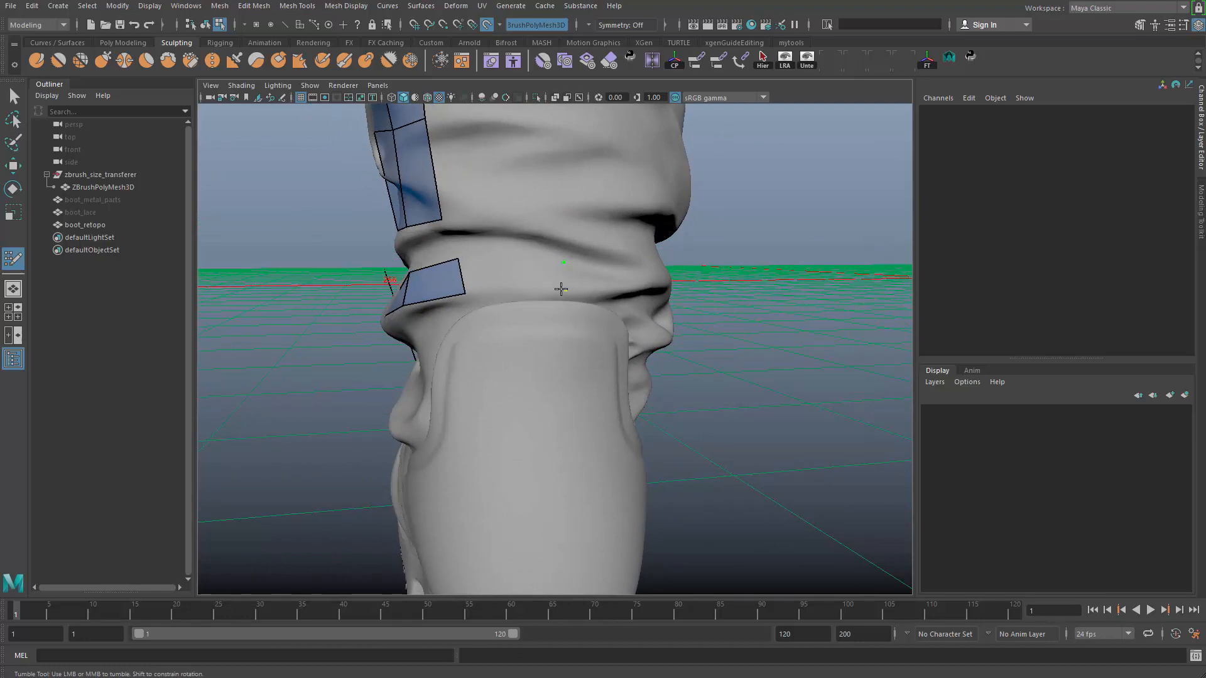
shift+click(557, 285)
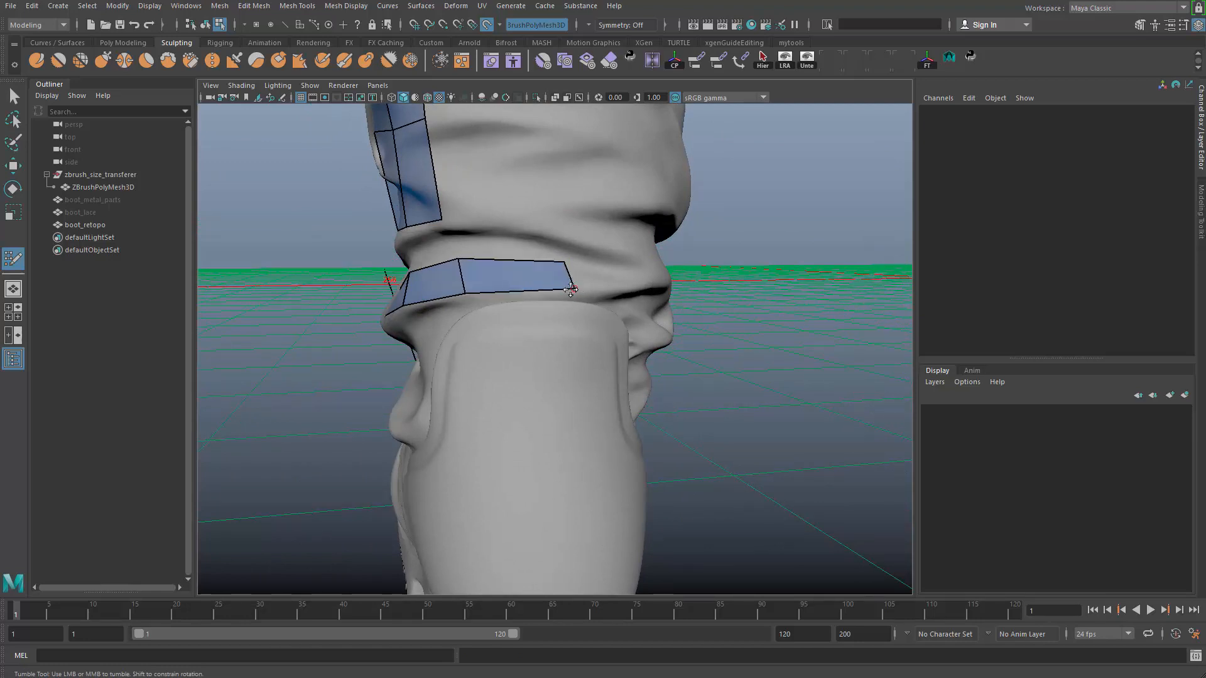
mouse_move(585, 288)
mouse_down()
mouse_move(633, 269)
mouse_move(572, 270)
mouse_move(576, 252)
mouse_up()
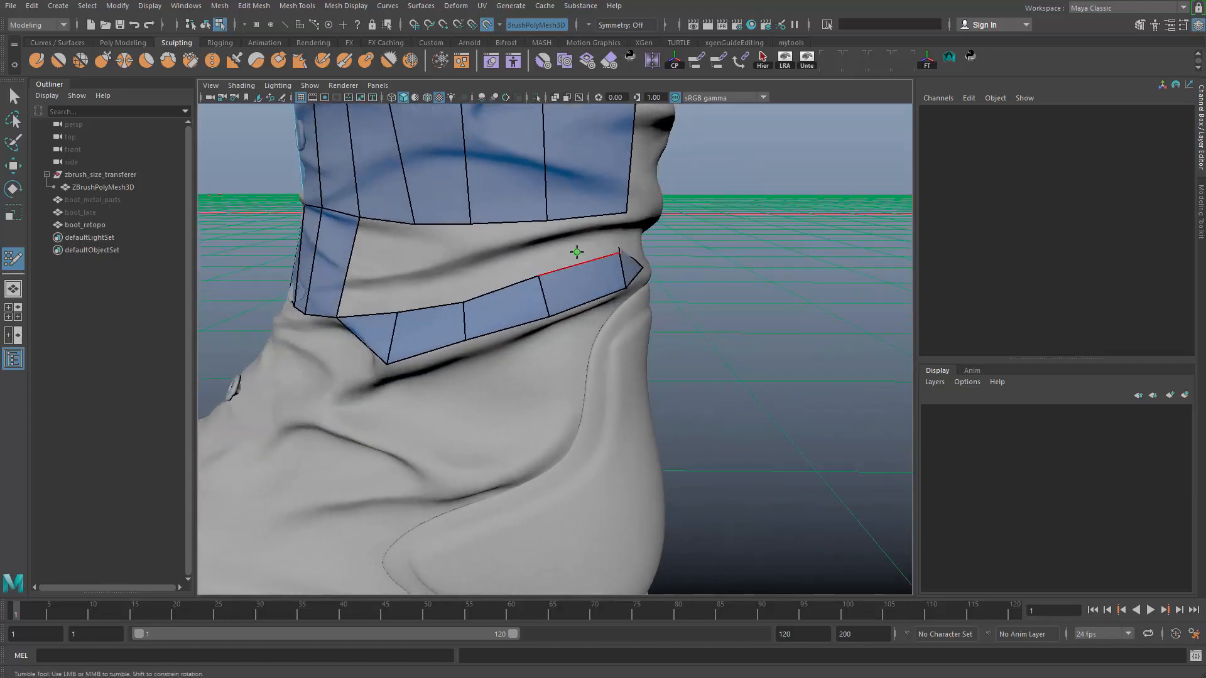
Fill the gap between the new ankle-fold strip and the upper shaft mesh with quads
shift+click(576, 252)
shift+click(503, 270)
alt+drag(497, 270, 514, 278)
alt+middle_drag(514, 278, 545, 278)
shift+click(534, 278)
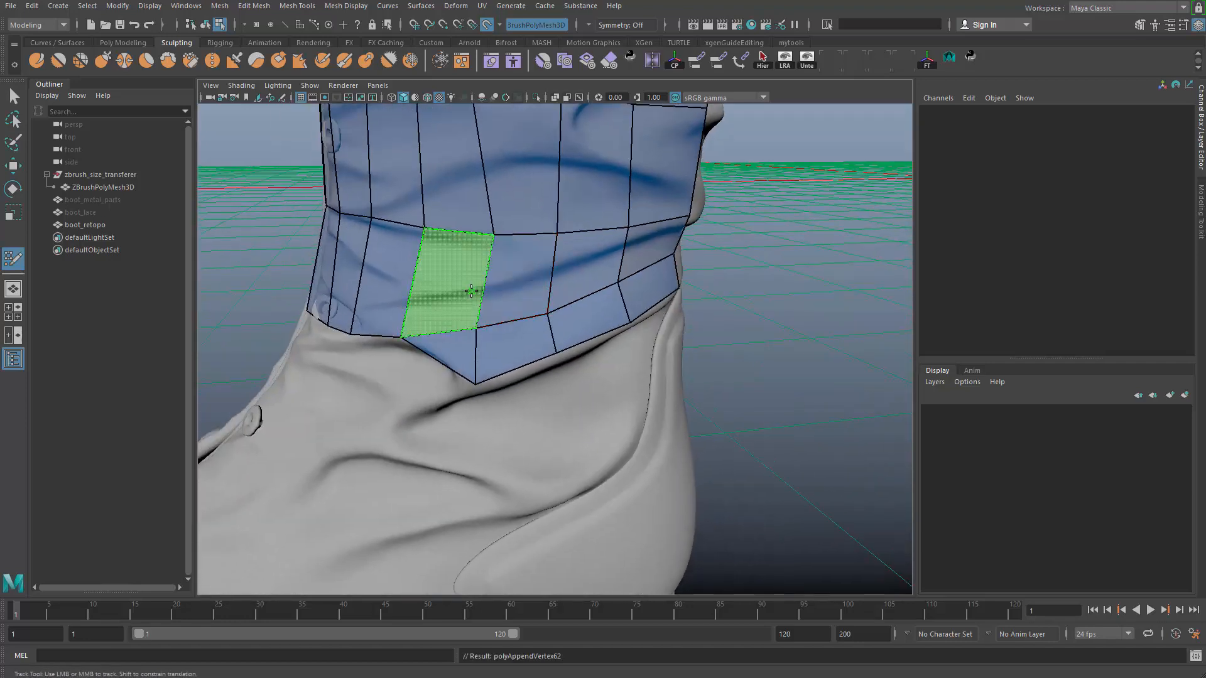
shift+click(471, 290)
Delete the pointed face at the strip's front end and rebuild that corner with quads following the fold
alt+drag(472, 290, 479, 266)
alt+right_drag(478, 267, 510, 339)
mouse_move(510, 339)
alt+mouse_down()
mouse_move(509, 308)
mouse_move(463, 296)
mouse_move(479, 304)
mouse_move(496, 283)
alt+mouse_up()
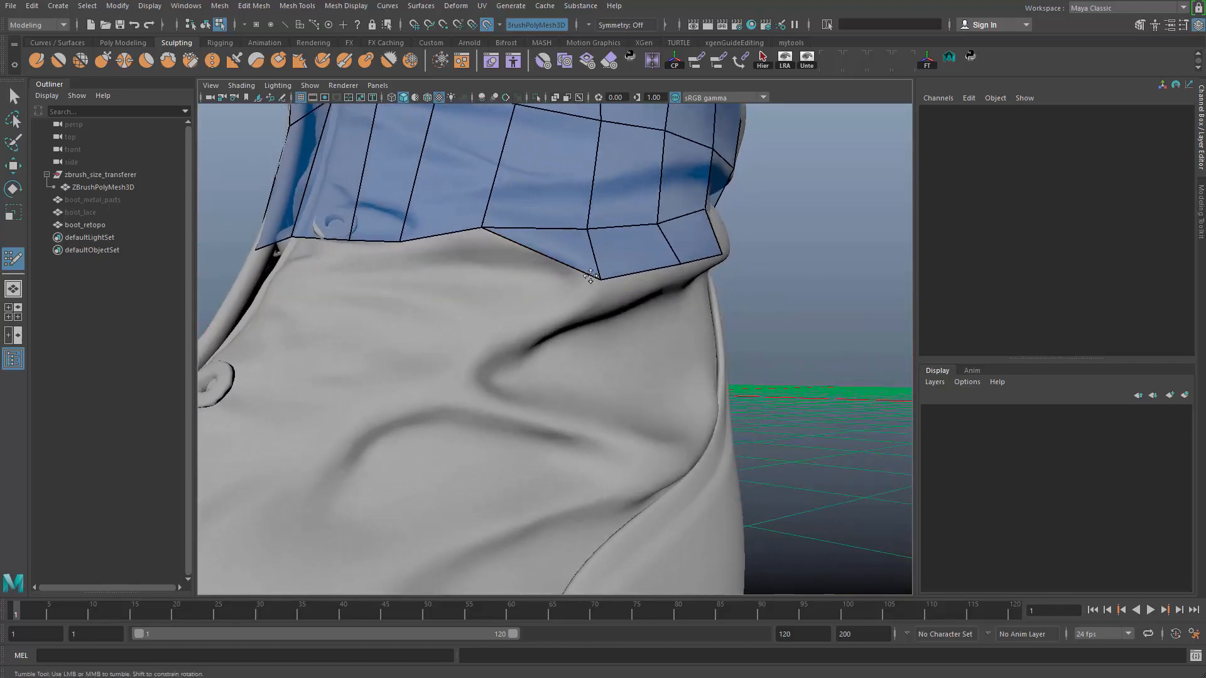
drag(482, 228, 493, 256)
ctrl+shift+click(550, 292)
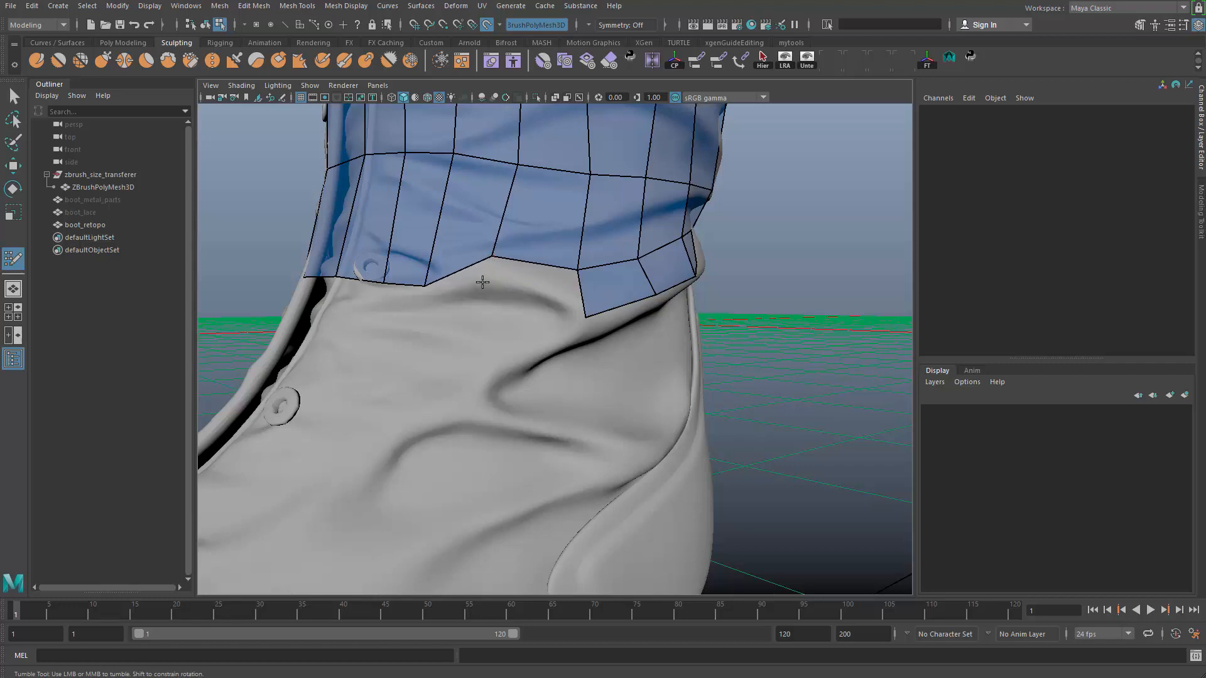
shift+click(532, 277)
drag(585, 317, 600, 313)
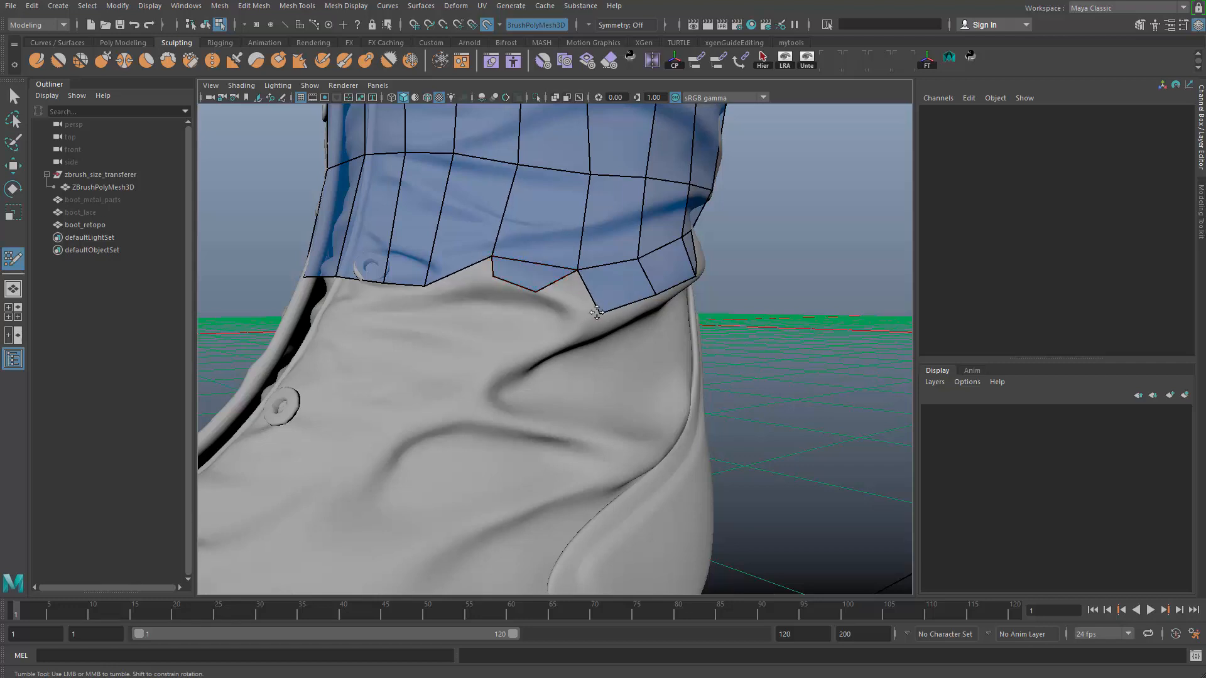
click(567, 319)
shift+click(569, 295)
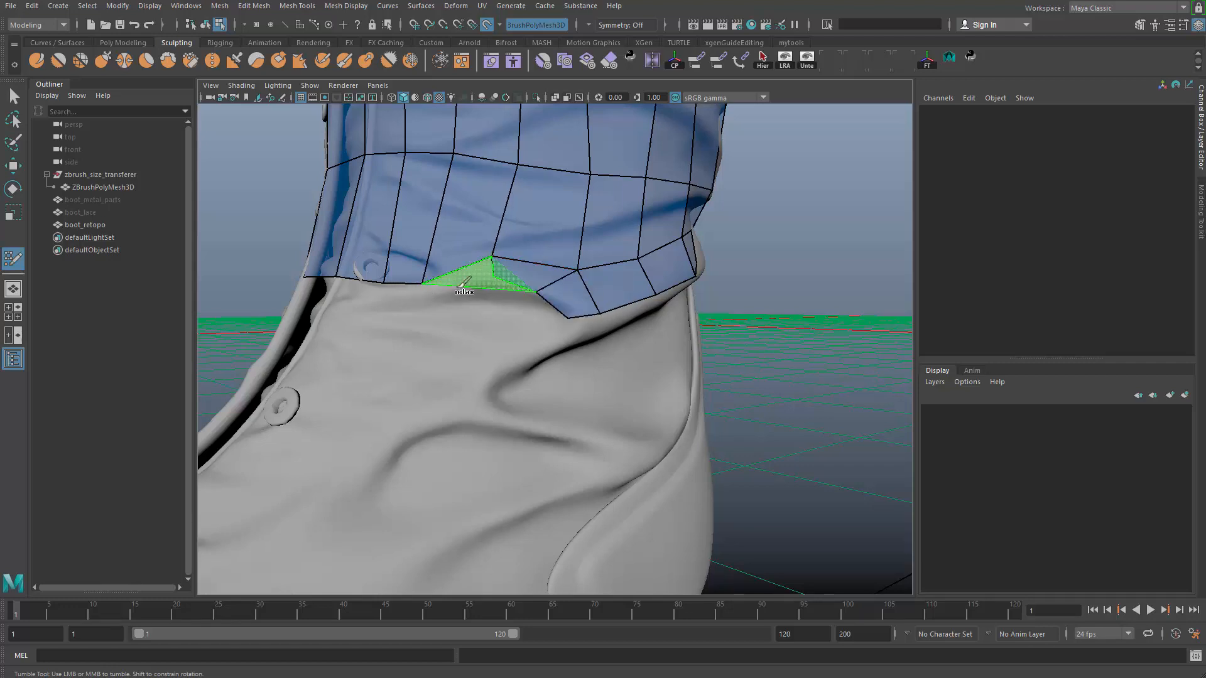
Fill the triangular gap below the shaft mesh and reposition the border vertices along the small ankle crease
shift+click(459, 286)
key(ctrl+z)
shift+click(465, 282)
alt+drag(514, 289, 502, 317)
alt+right_drag(502, 314, 534, 314)
drag(533, 306, 531, 318)
drag(451, 327, 410, 321)
drag(530, 317, 523, 314)
drag(602, 327, 619, 326)
drag(523, 314, 519, 310)
drag(414, 326, 412, 332)
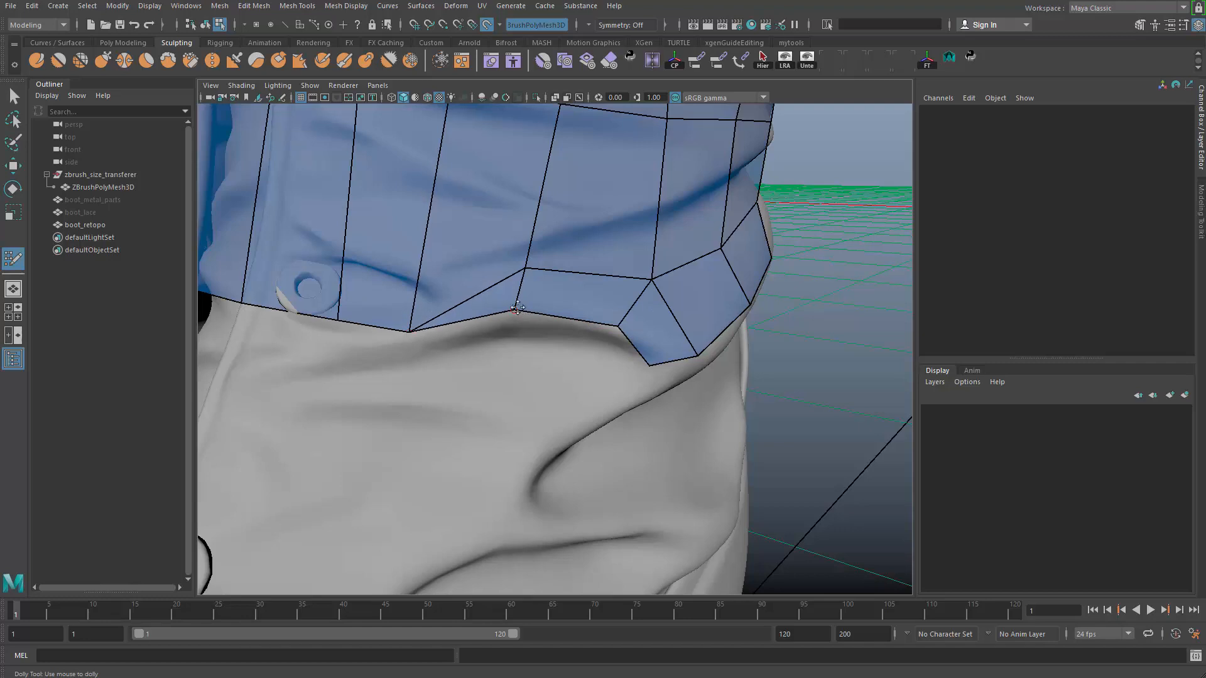
drag(516, 309, 516, 319)
Add a row of quads beneath the small ankle crease and join it to the fold strip
click(425, 351)
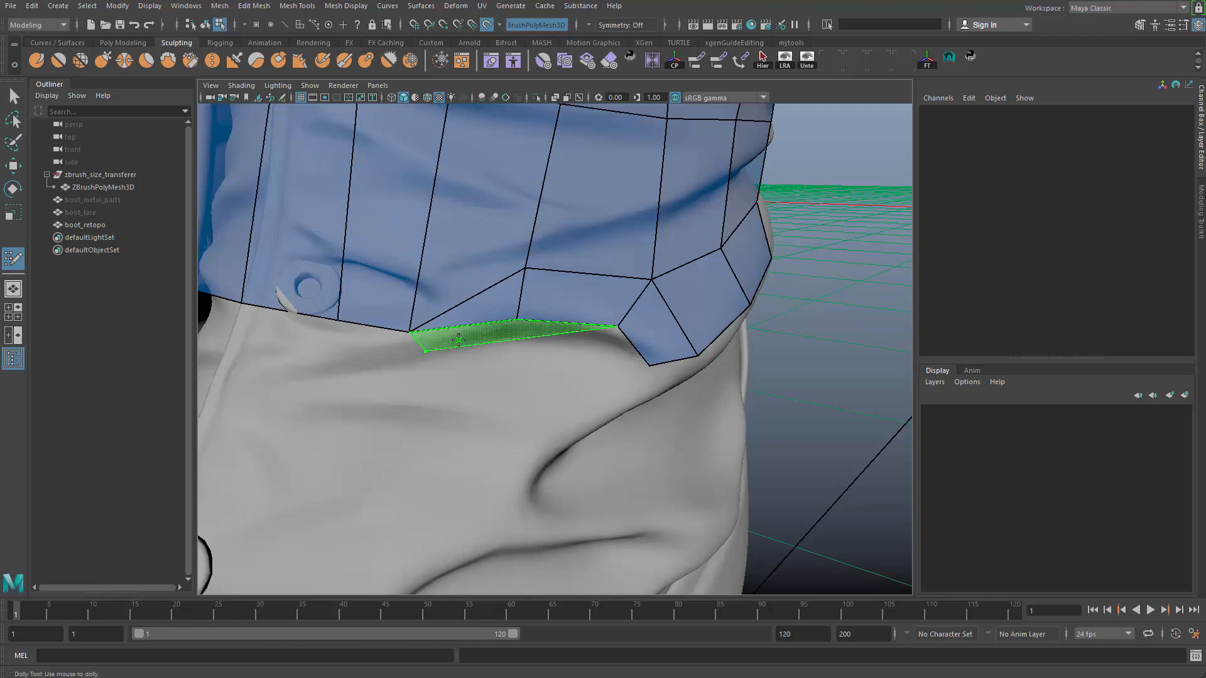
click(513, 353)
shift+click(481, 337)
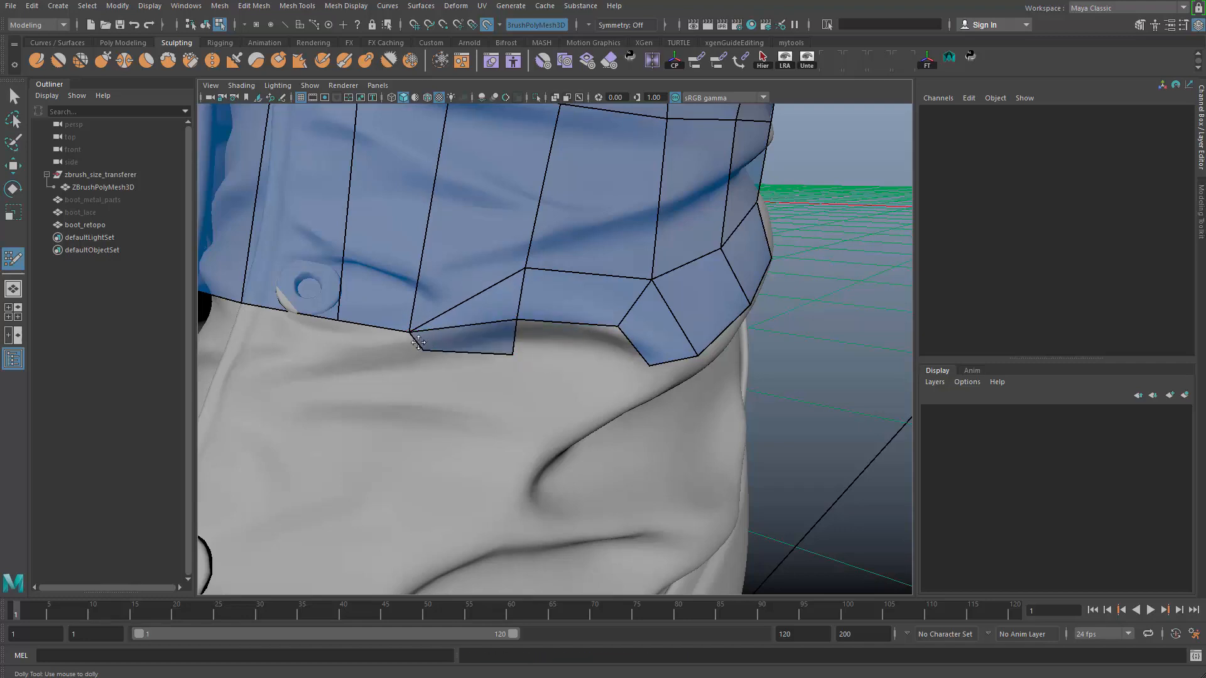
mouse_move(425, 350)
mouse_down()
mouse_move(410, 332)
mouse_move(412, 345)
mouse_up()
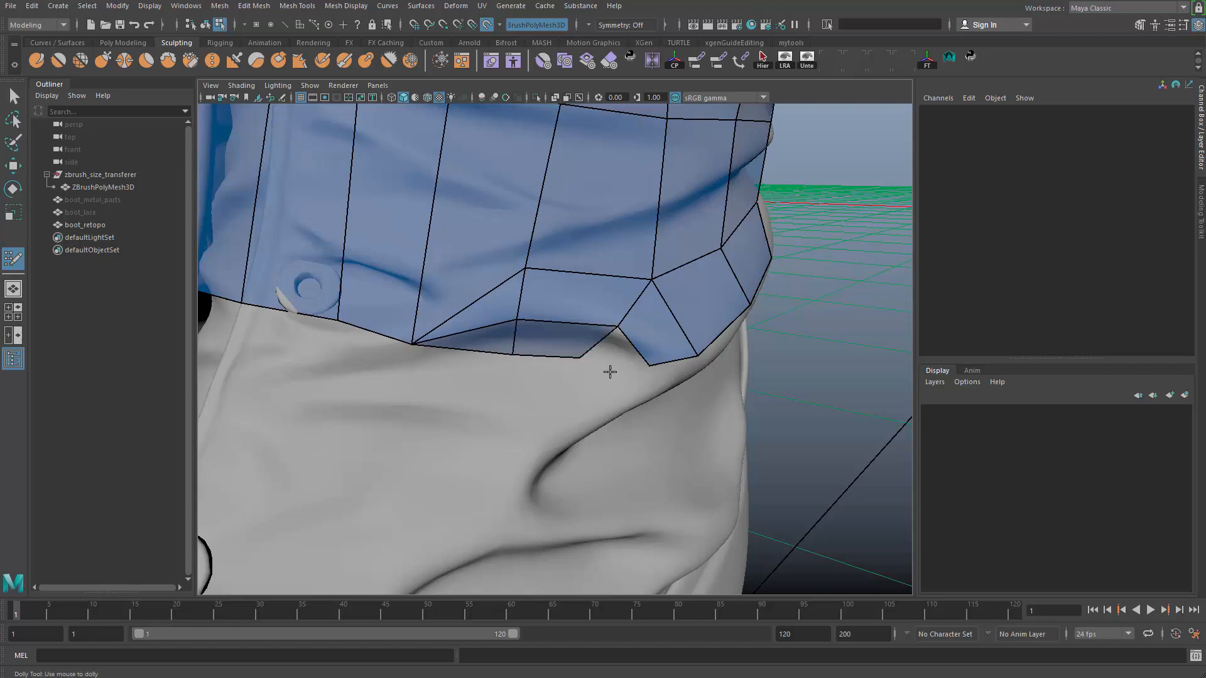
shift+click(619, 351)
alt+drag(620, 384, 538, 374)
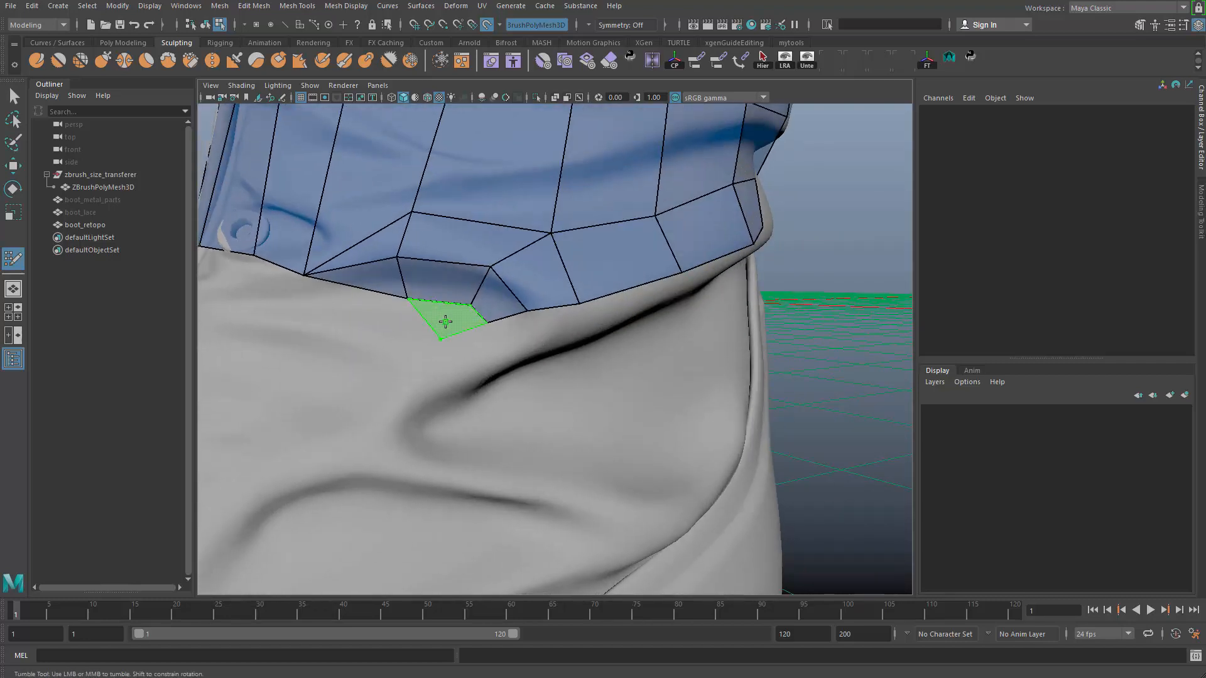
Add one more quad below the crease row, undo the surplus points under it, and adjust the nearby border vertices
shift+click(445, 322)
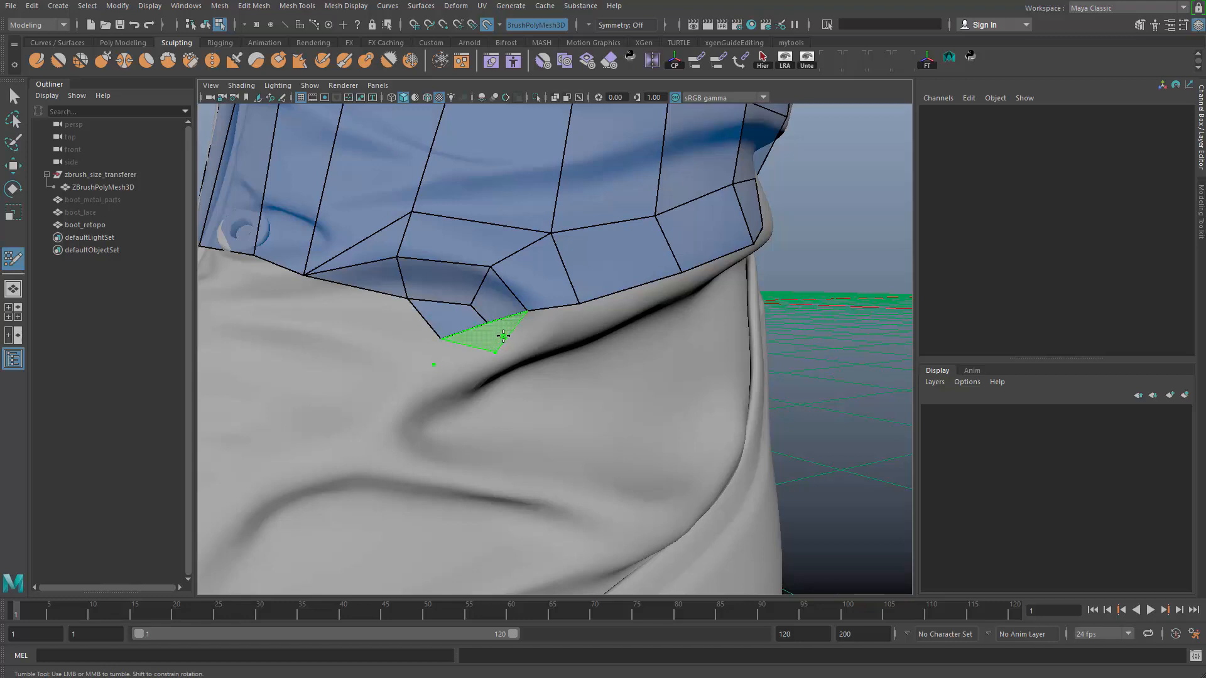
key(ctrl+z)
key(ctrl+z)
alt+drag(546, 333, 540, 345)
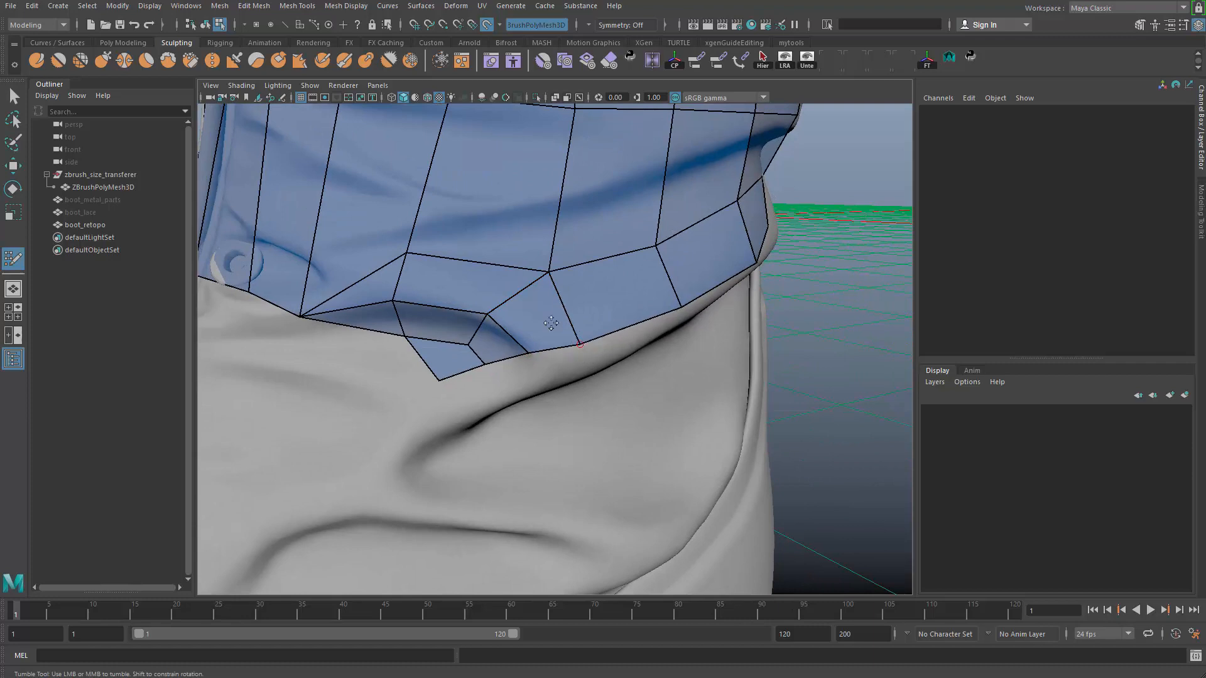
alt+right_drag(551, 323, 452, 357)
alt+drag(452, 371, 490, 401)
alt+right_drag(503, 402, 627, 436)
mouse_move(627, 436)
alt+mouse_down()
mouse_move(584, 380)
mouse_move(498, 337)
alt+mouse_up()
drag(539, 320, 542, 321)
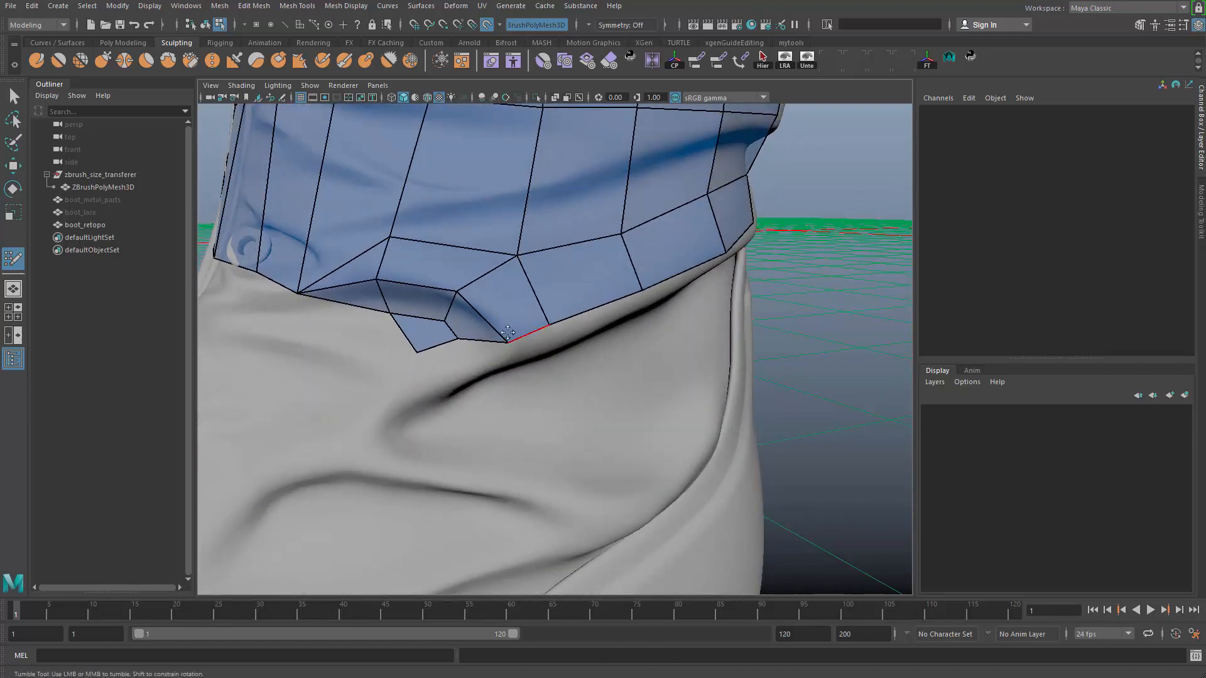
Extend a row of quads along the underside of the ankle fold back to the heel panel
alt+drag(493, 368, 461, 349)
click(456, 345)
shift+click(557, 306)
alt+drag(590, 306, 565, 280)
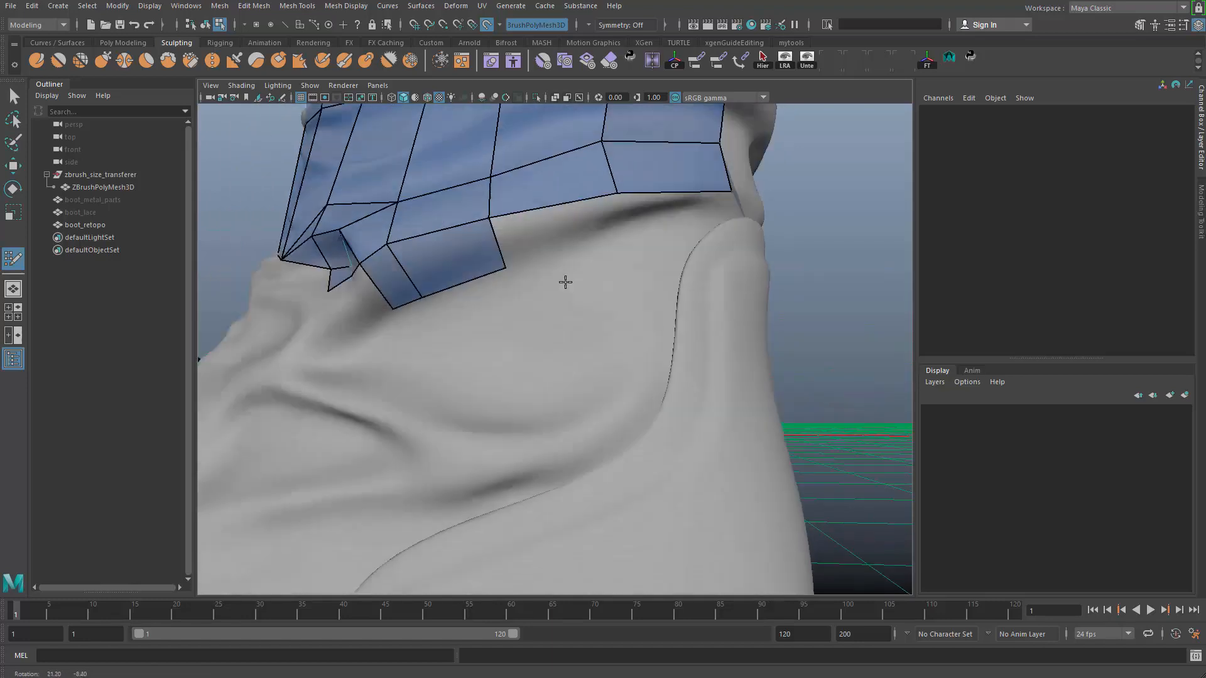
alt+middle_drag(565, 280, 548, 370)
click(586, 322)
shift+click(645, 302)
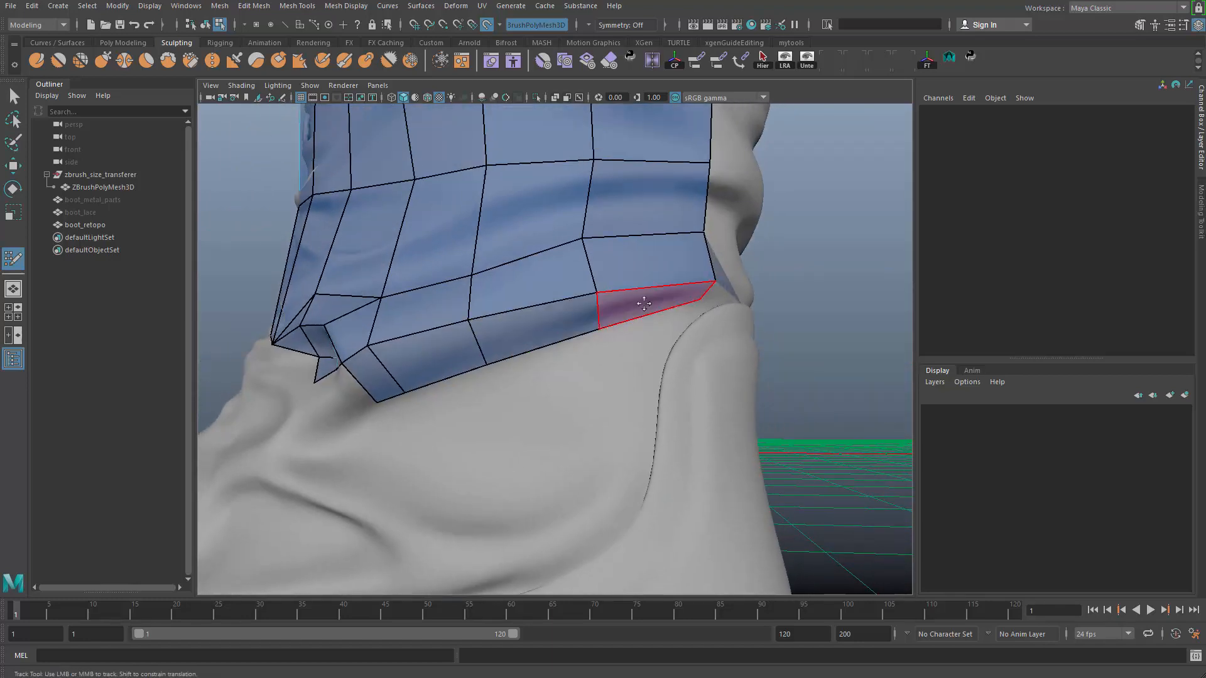
alt+drag(534, 339, 606, 333)
alt+right_drag(477, 376, 534, 377)
alt+drag(496, 385, 457, 400)
alt+right_drag(457, 400, 481, 400)
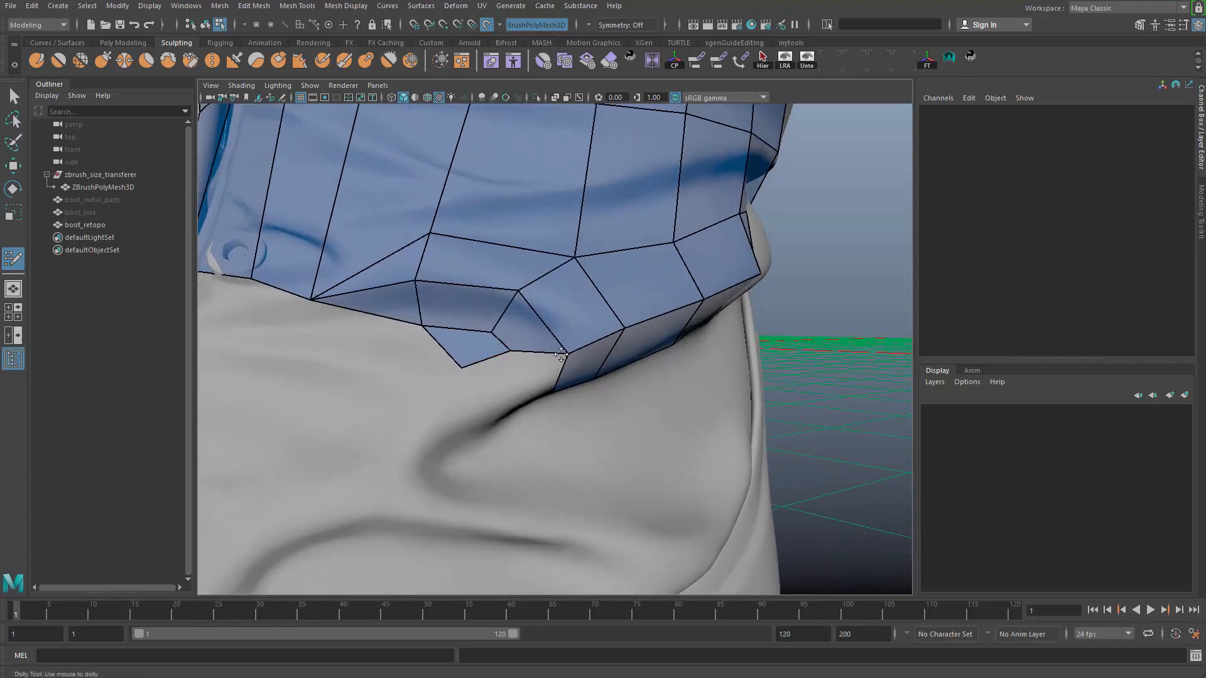
Fill the area in front of the ankle fold and continue the underside row to the fold's front end
alt+right_drag(561, 356, 463, 349)
alt+drag(463, 349, 439, 410)
alt+right_drag(439, 409, 609, 404)
mouse_move(608, 404)
alt+mouse_down()
mouse_move(527, 388)
mouse_move(493, 396)
mouse_move(575, 415)
mouse_move(518, 330)
mouse_move(576, 297)
mouse_move(479, 350)
mouse_move(486, 378)
alt+mouse_up()
shift+click(480, 349)
scroll(486, 379, up, 2)
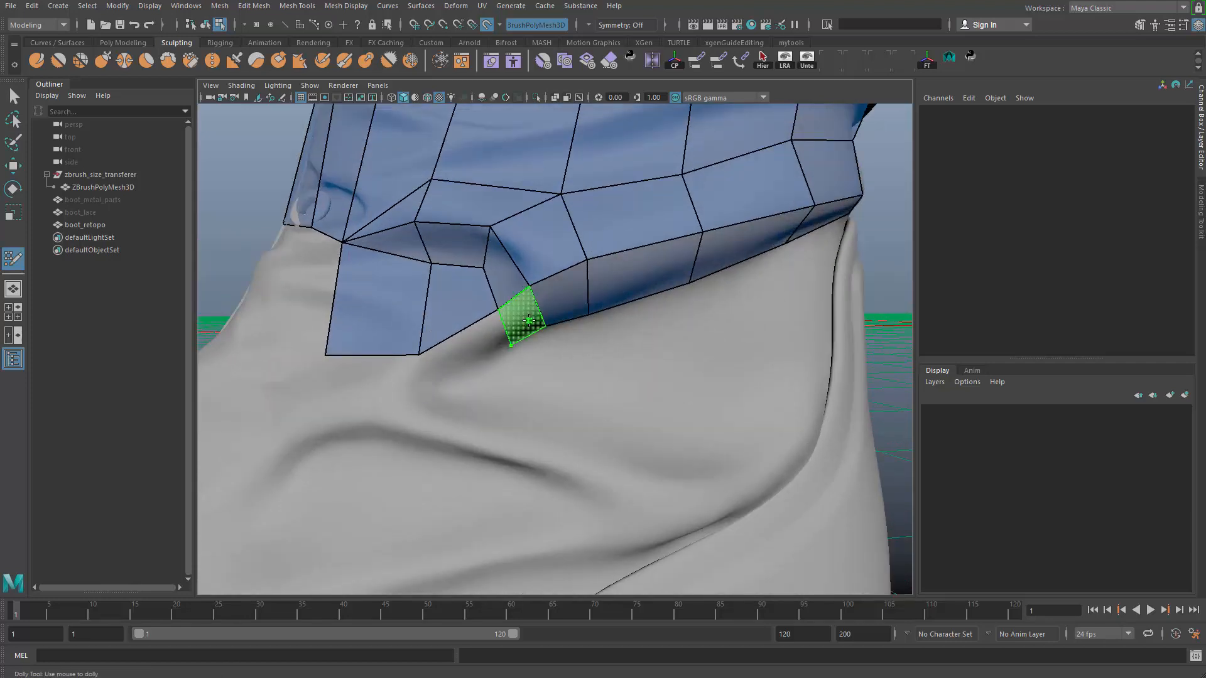
shift+click(505, 354)
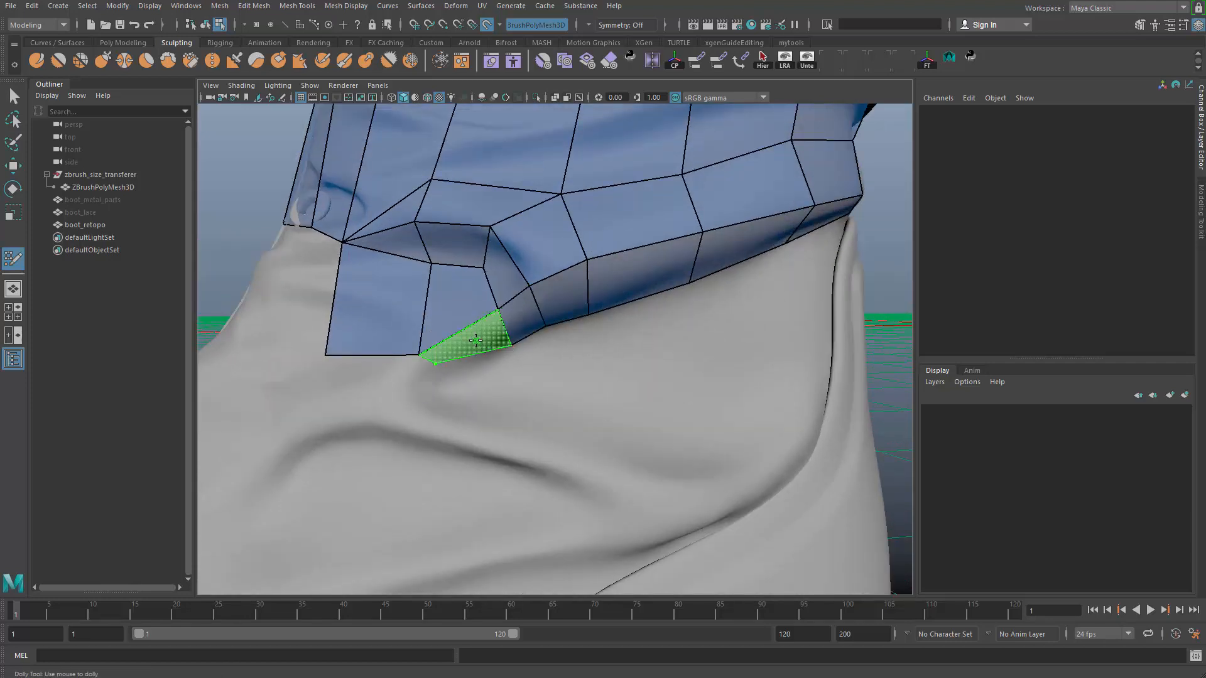
shift+click(443, 357)
drag(419, 356, 478, 439)
ctrl+click(439, 364)
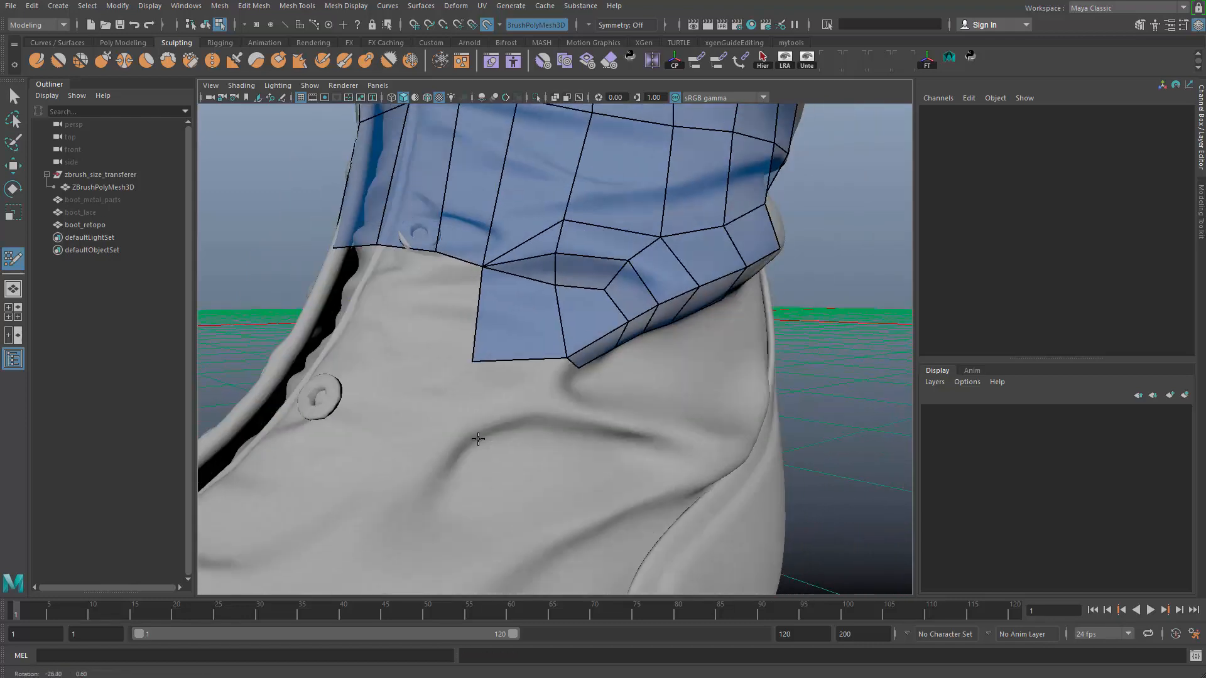
Wrap quads around the front end of the ankle fold and adjust the lower vertices to follow the crease
scroll(480, 421, up, 3)
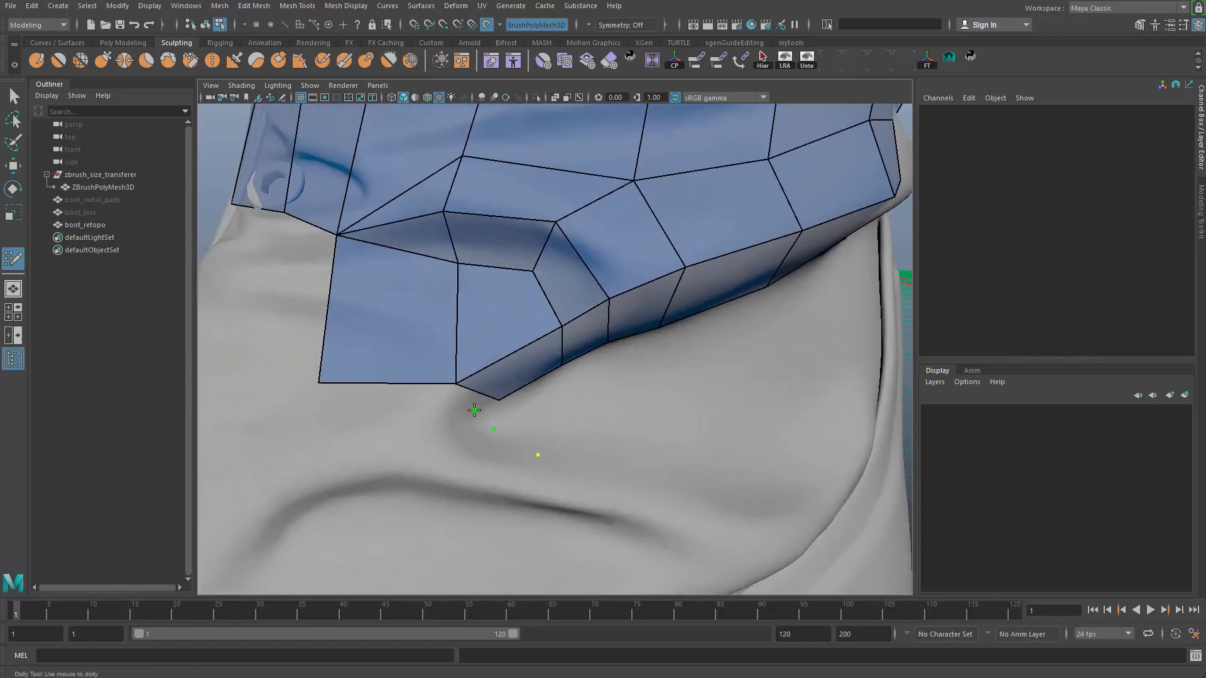
shift+click(490, 453)
shift+click(493, 453)
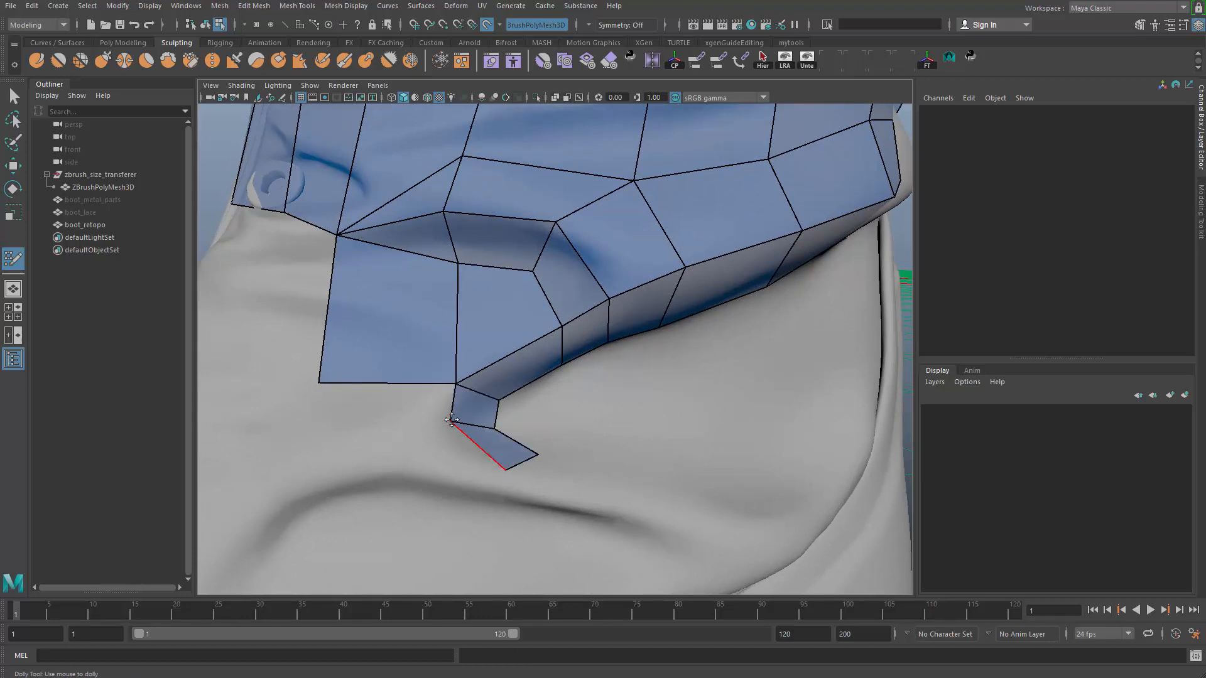
shift+click(483, 489)
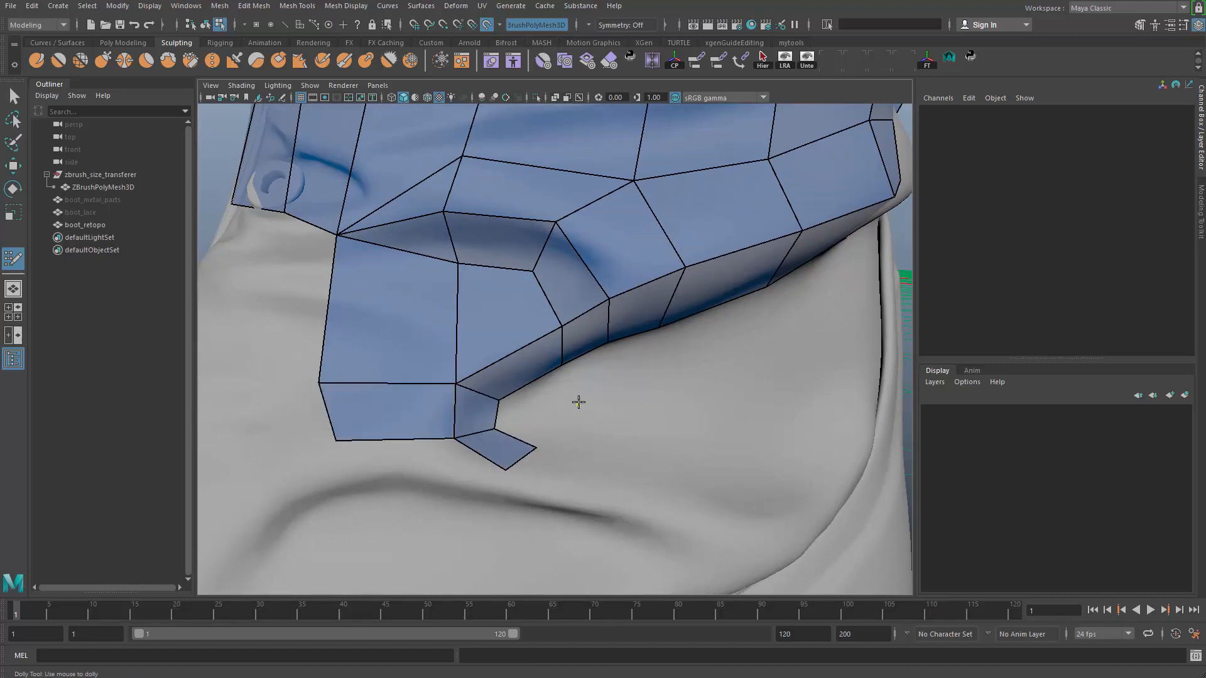
key(ctrl+z)
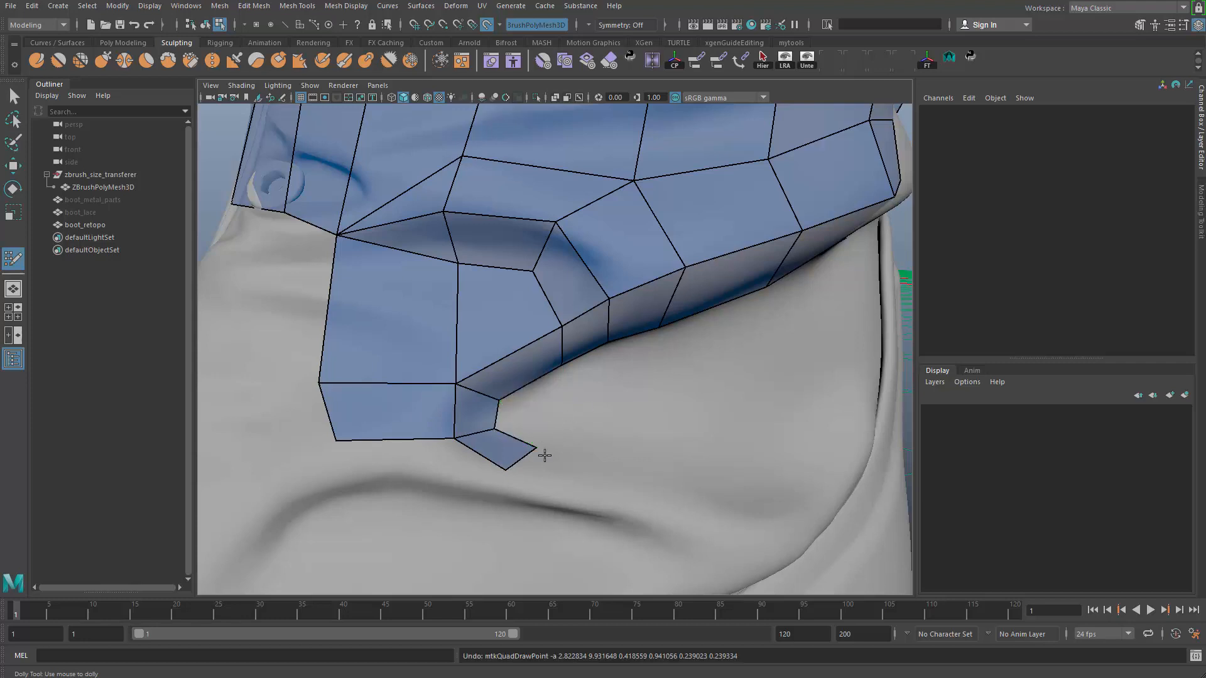
drag(507, 470, 534, 479)
Lengthen the lower strip toward the heel and fill the gap up to the fold's underside with quads
shift+click(584, 462)
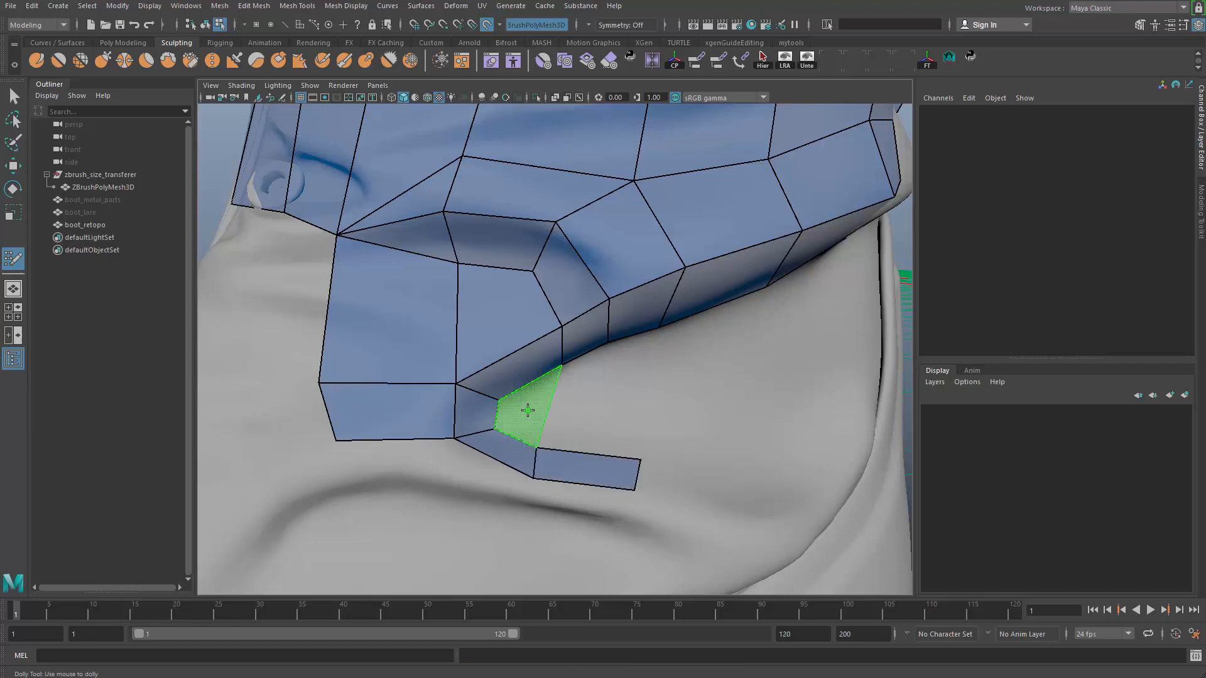
shift+click(529, 408)
shift+click(603, 407)
Fill quads across the front ankle area below the upper eyelet, toward the lacing edge
alt+right_drag(660, 468, 493, 439)
alt+middle_drag(492, 439, 546, 402)
alt+right_drag(546, 402, 486, 406)
mouse_move(486, 405)
alt+mouse_down()
mouse_move(533, 409)
mouse_move(530, 352)
alt+mouse_up()
shift+click(531, 353)
shift+click(454, 333)
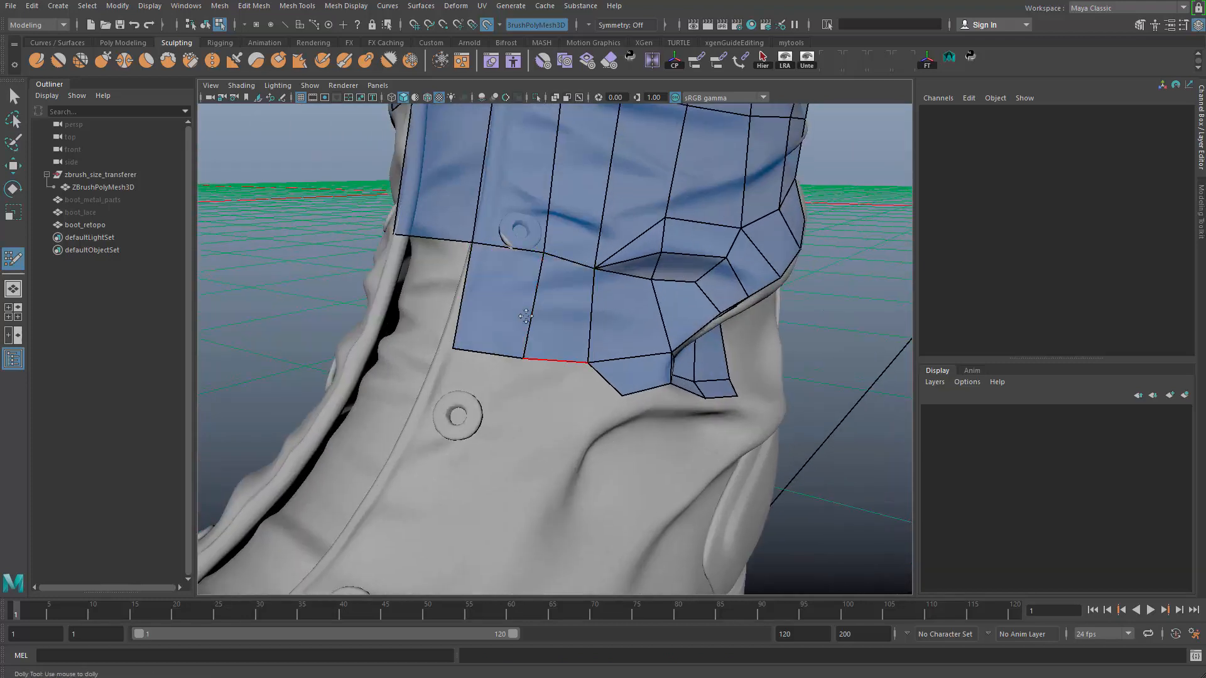
Add a quad over the next eyelet and fill the space between it and the fold patch with quads
mouse_move(452, 346)
alt+mouse_down()
mouse_move(439, 390)
mouse_move(377, 377)
alt+mouse_up()
shift+click(399, 335)
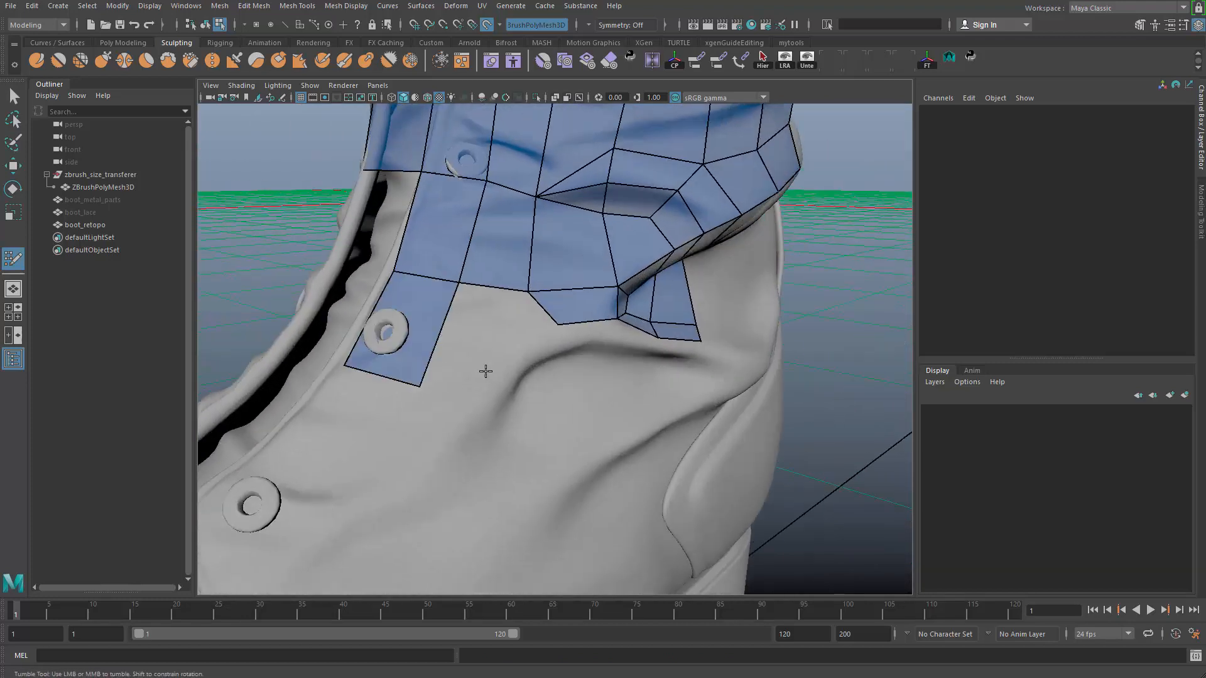
shift+click(491, 346)
click(459, 408)
shift+click(464, 368)
drag(498, 358, 500, 366)
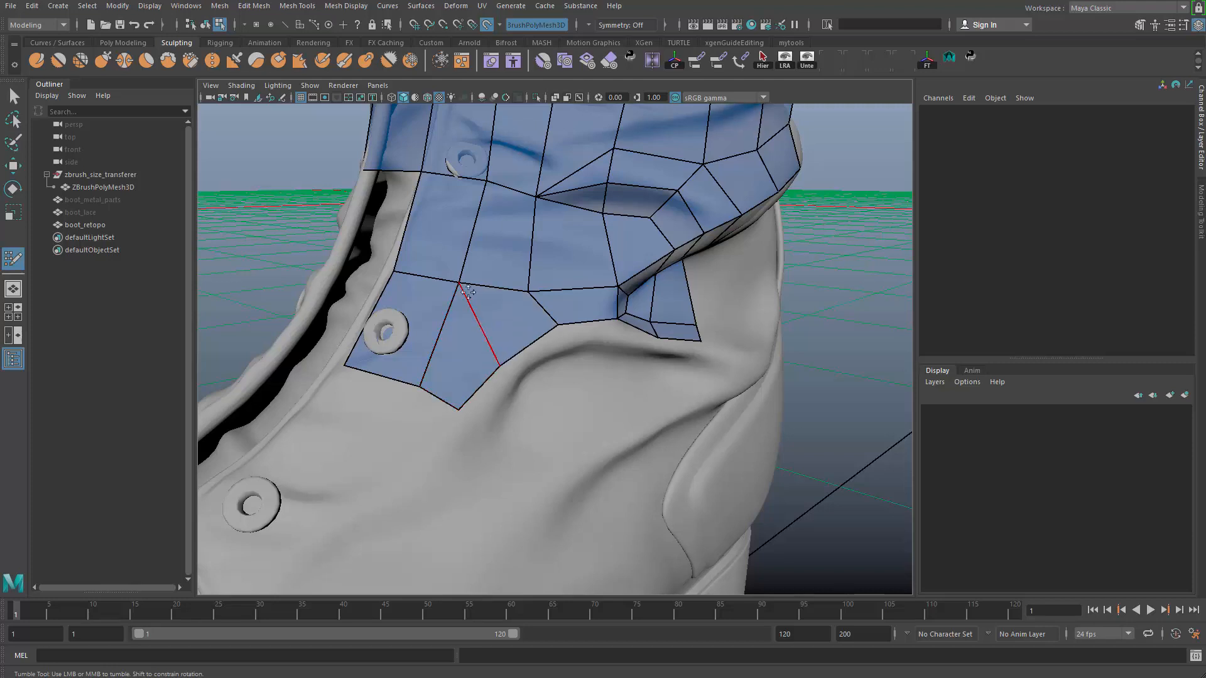
Reposition the vertices and edges beside the eyelet quad to even out the spacing of the new faces
drag(458, 282, 535, 284)
scroll(531, 314, down, 4)
scroll(495, 374, up, 4)
alt+drag(512, 396, 448, 404)
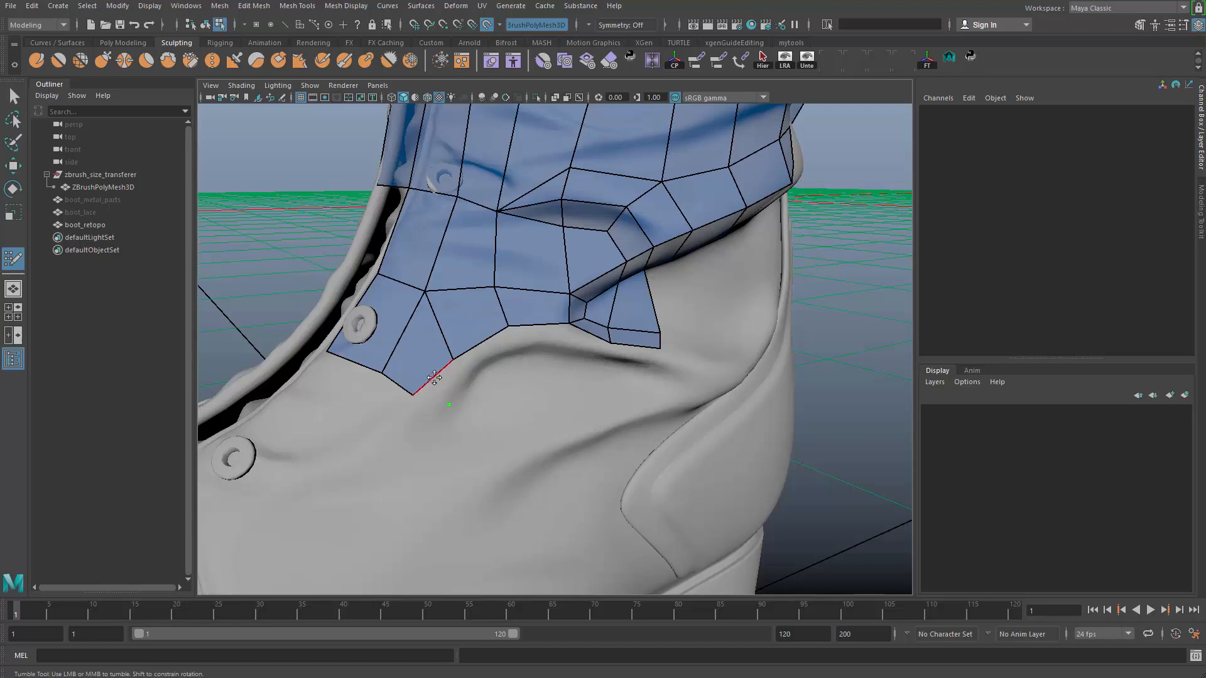
drag(434, 377, 450, 409)
drag(416, 331, 430, 342)
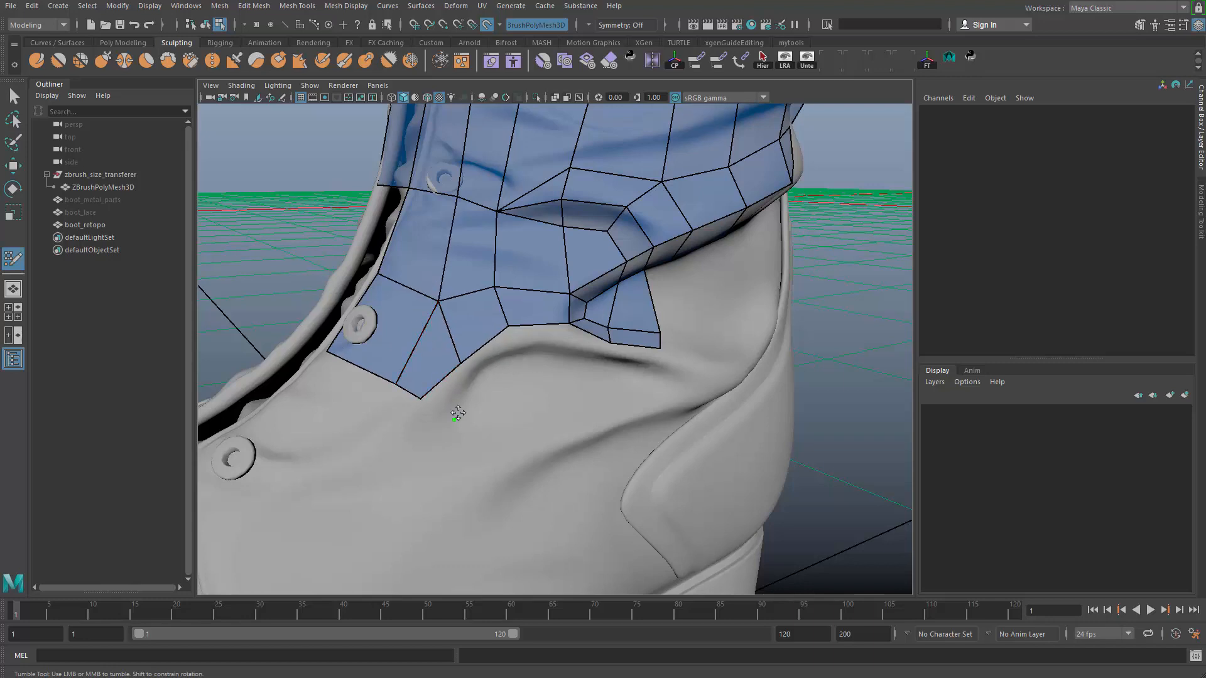
Draw a narrow strip of quads along the curved crease below the ankle patch
click(474, 389)
shift+click(451, 389)
click(510, 365)
shift+click(488, 360)
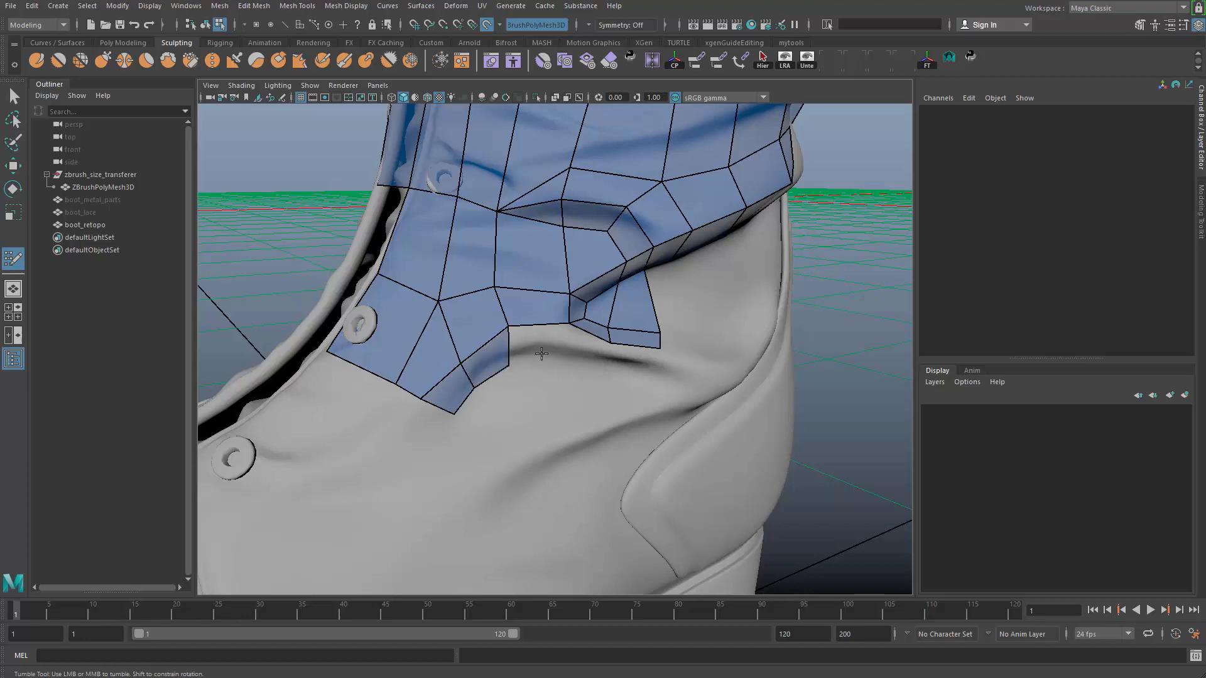
alt+right_drag(541, 354, 555, 355)
shift+click(535, 343)
Extend the lower crease strip toward the heel and align its vertices with the fold-end patch
click(626, 341)
click(618, 363)
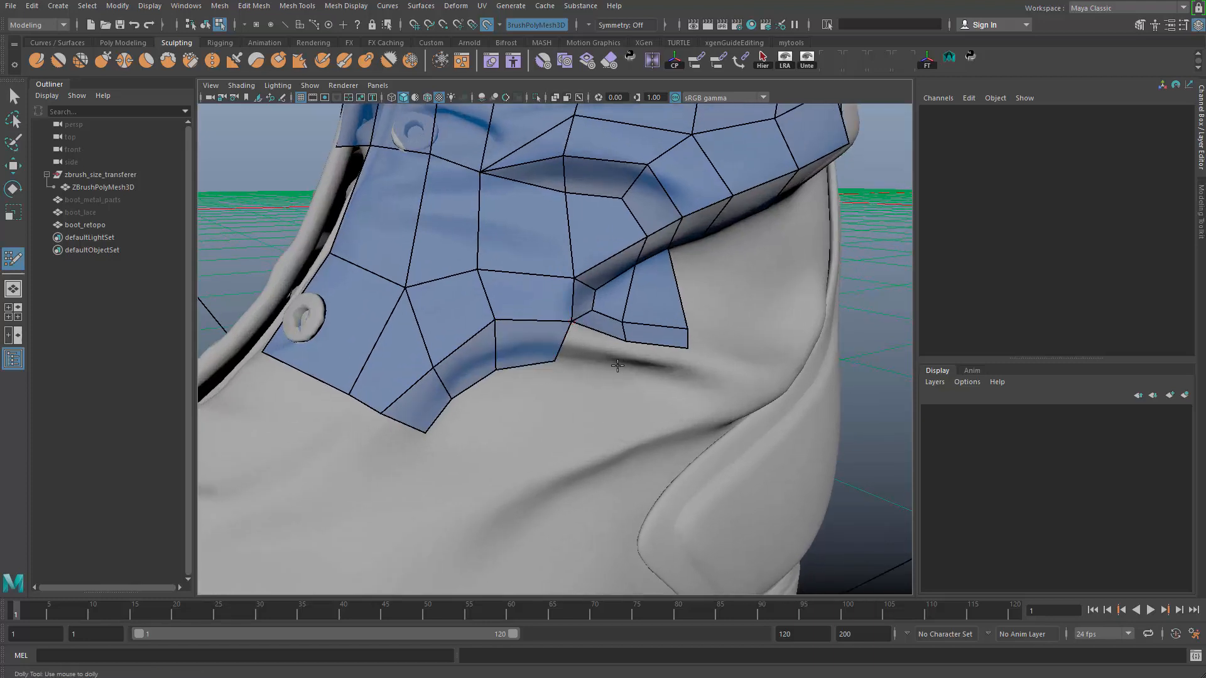
shift+click(583, 341)
drag(590, 336, 589, 344)
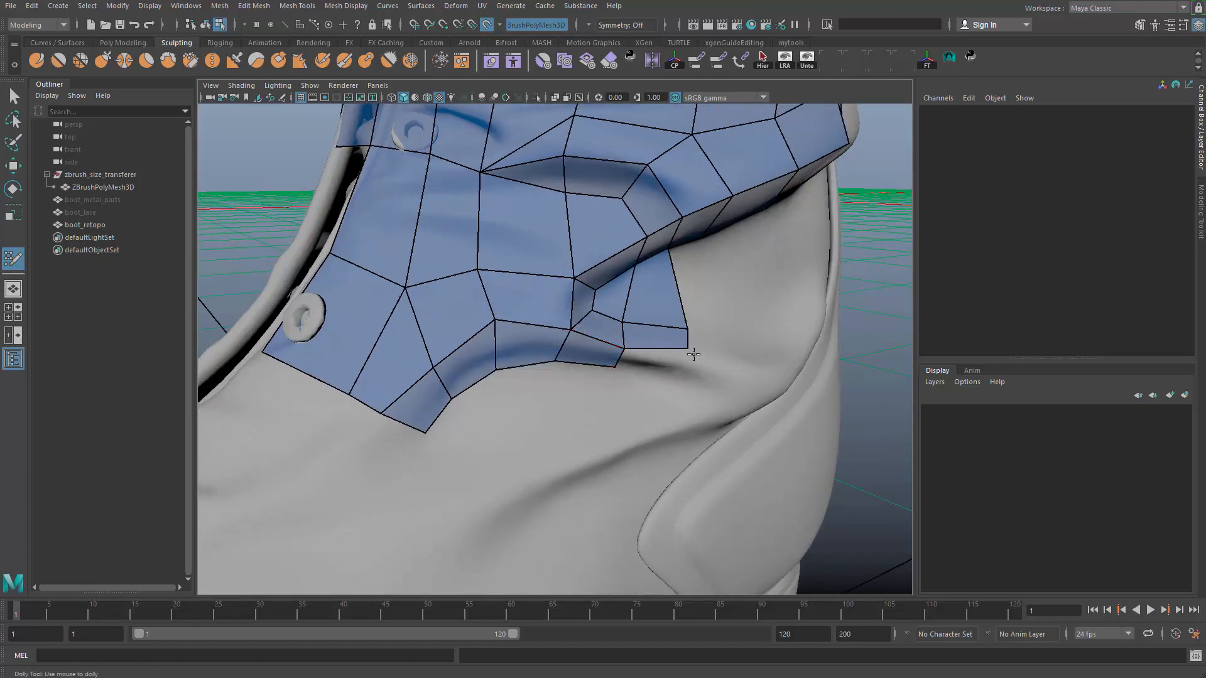
Extend the lower crease strip toward the heel with two more quads, following the end of the fold
shift+click(656, 371)
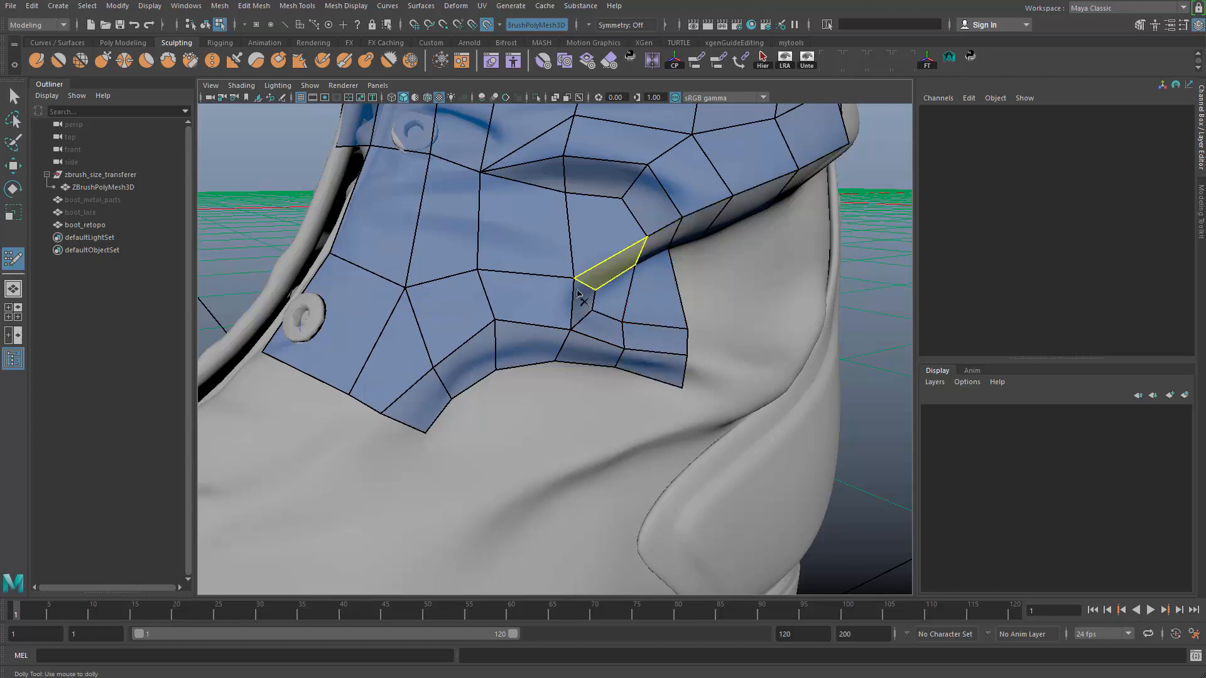
alt+middle_drag(643, 287, 641, 325)
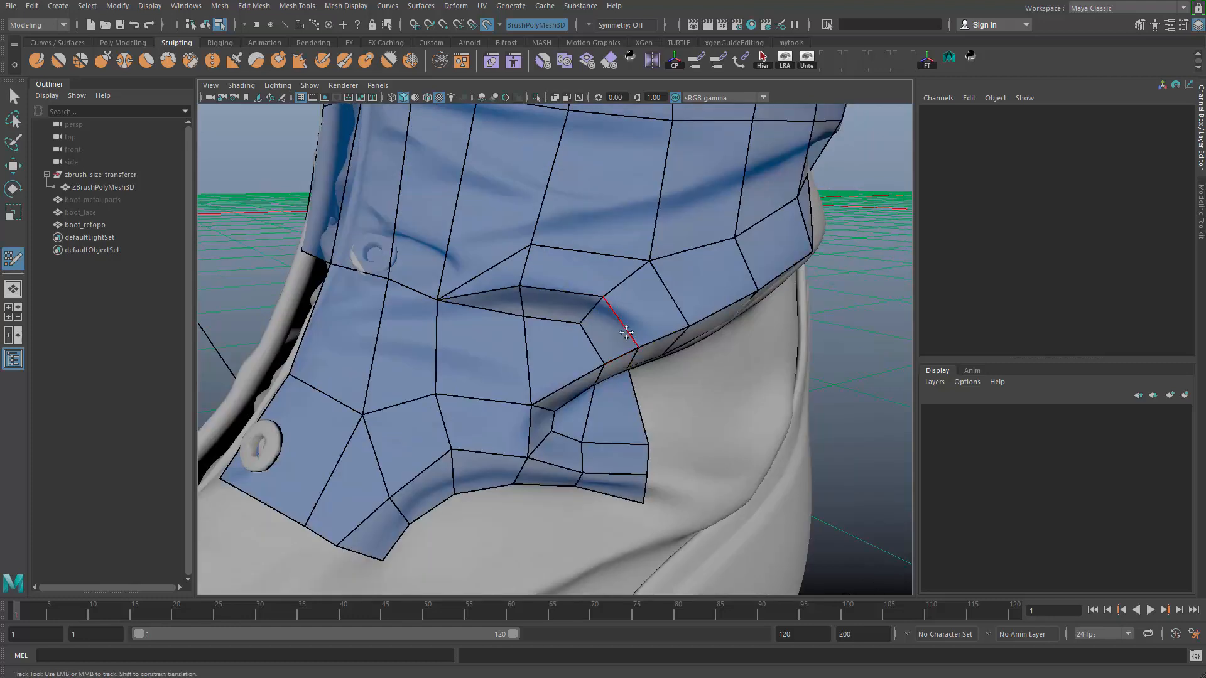
alt+drag(577, 331, 551, 306)
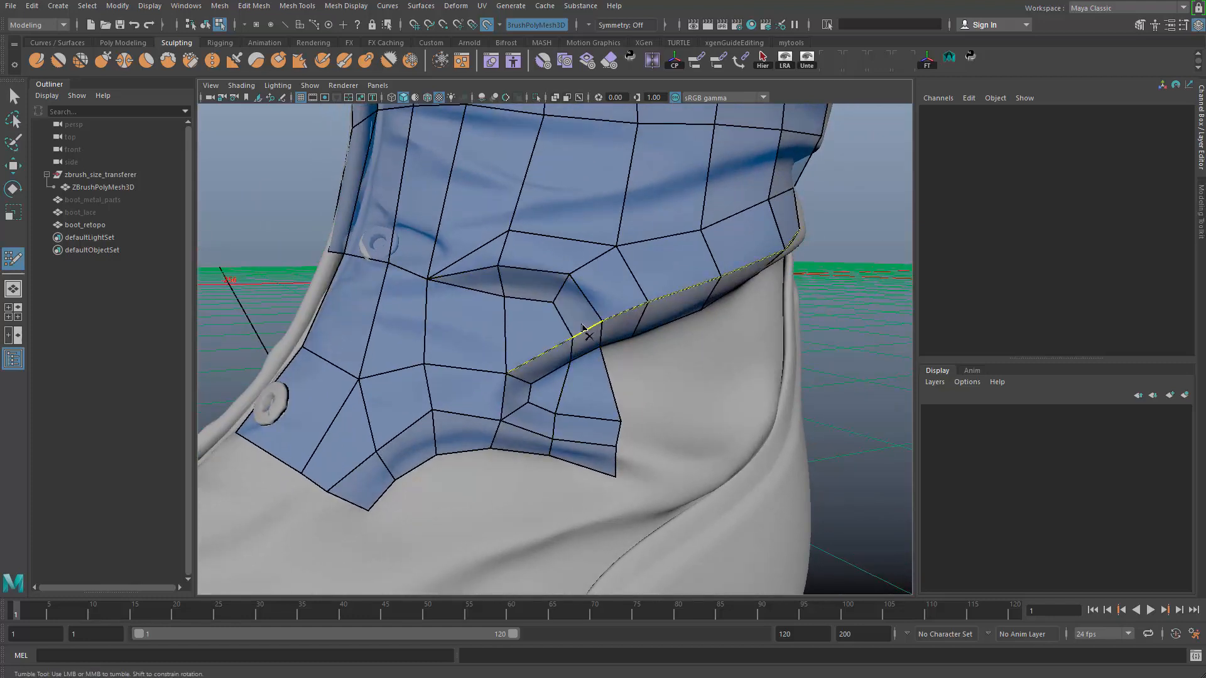
ctrl+shift+click(504, 397)
alt+right_drag(528, 433, 525, 368)
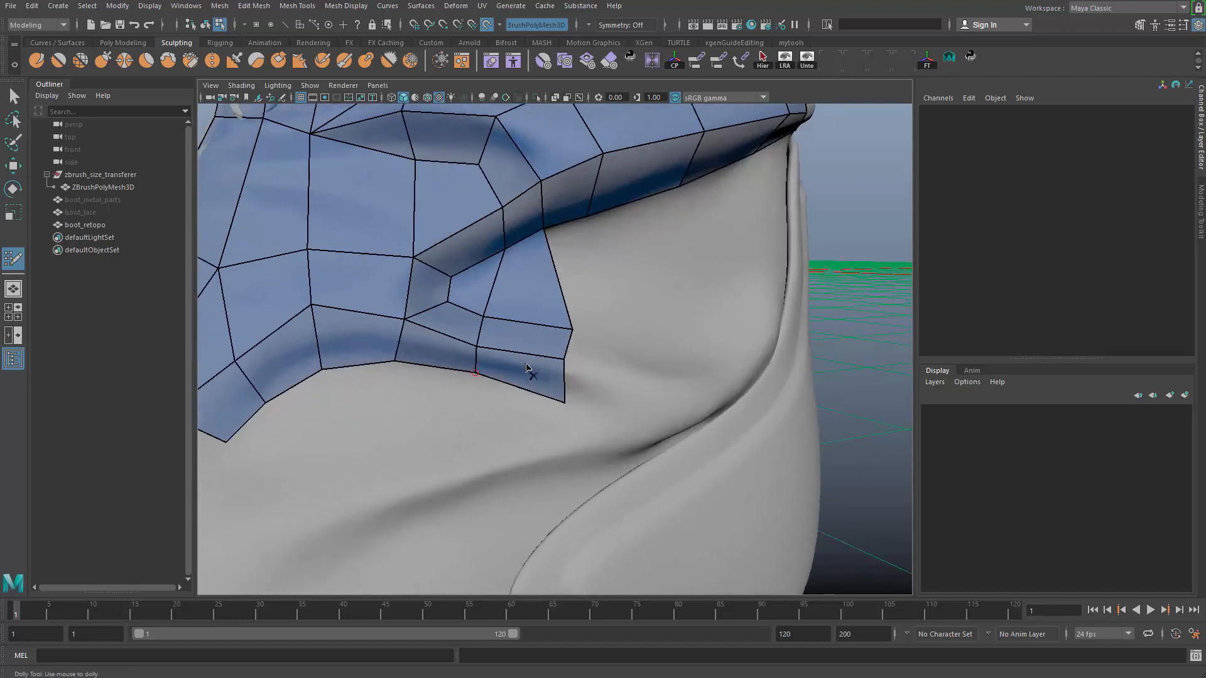
alt+middle_drag(493, 375, 578, 341)
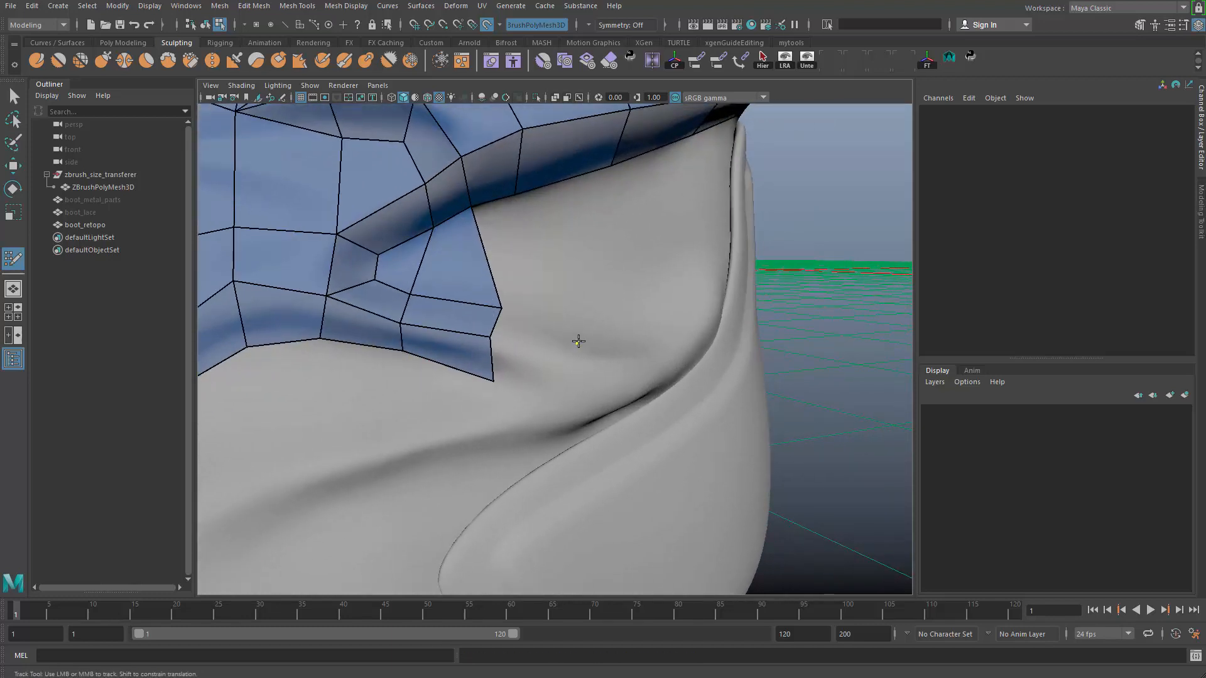
shift+click(537, 337)
Fill the smooth area beneath the large ankle fold with a row of tall quads running to the heel
alt+drag(568, 342, 523, 331)
shift+click(495, 266)
alt+drag(619, 310, 571, 335)
alt+drag(525, 296, 498, 243)
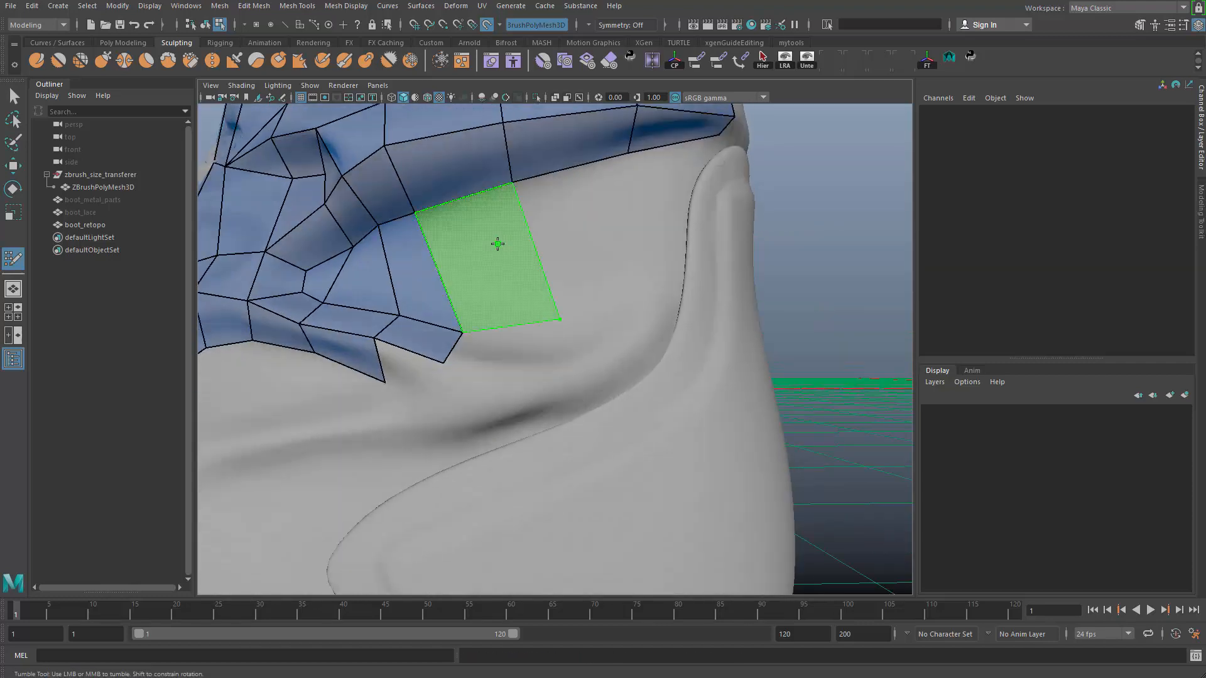
shift+click(498, 243)
alt+right_drag(633, 296, 553, 268)
alt+drag(554, 268, 551, 282)
shift+click(595, 291)
mouse_move(622, 294)
alt+mouse_down()
mouse_move(640, 314)
mouse_move(630, 283)
alt+mouse_up()
click(658, 325)
shift+click(613, 298)
Add a narrow row of faces beneath the tall quads, tapering it into the corner vertex at the heel
alt+middle_drag(631, 283, 636, 286)
alt+right_drag(635, 286, 555, 339)
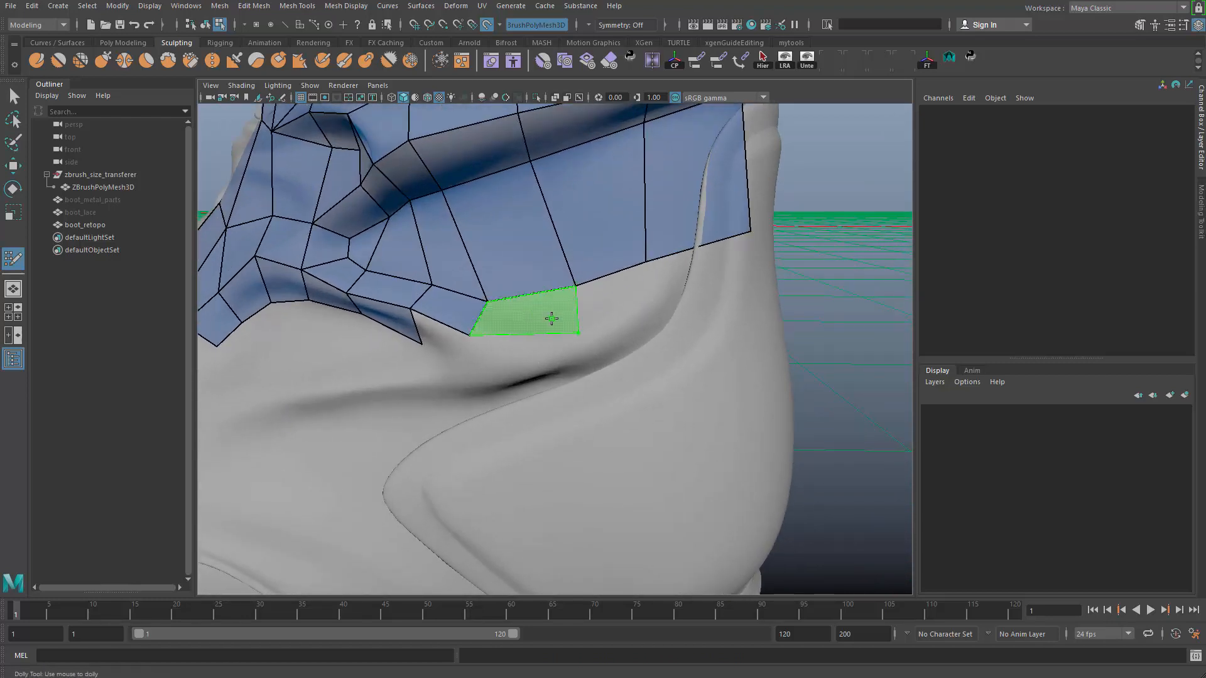
shift+click(551, 319)
click(645, 311)
shift+click(620, 294)
click(731, 264)
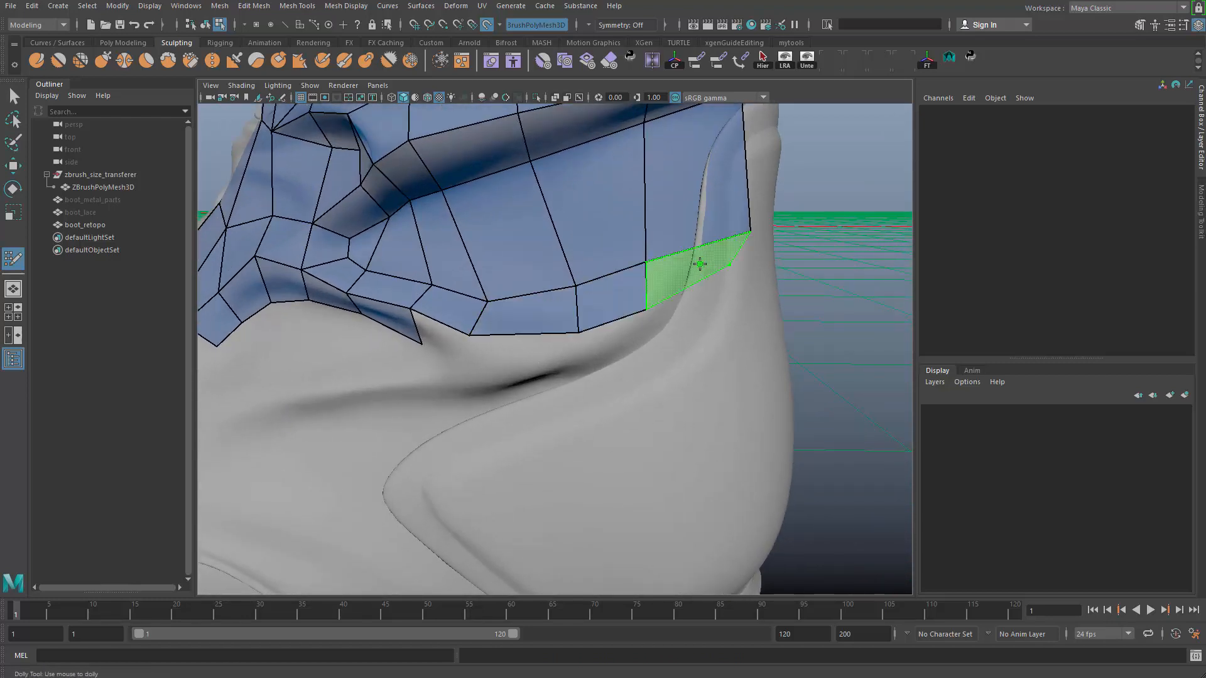
shift+click(740, 251)
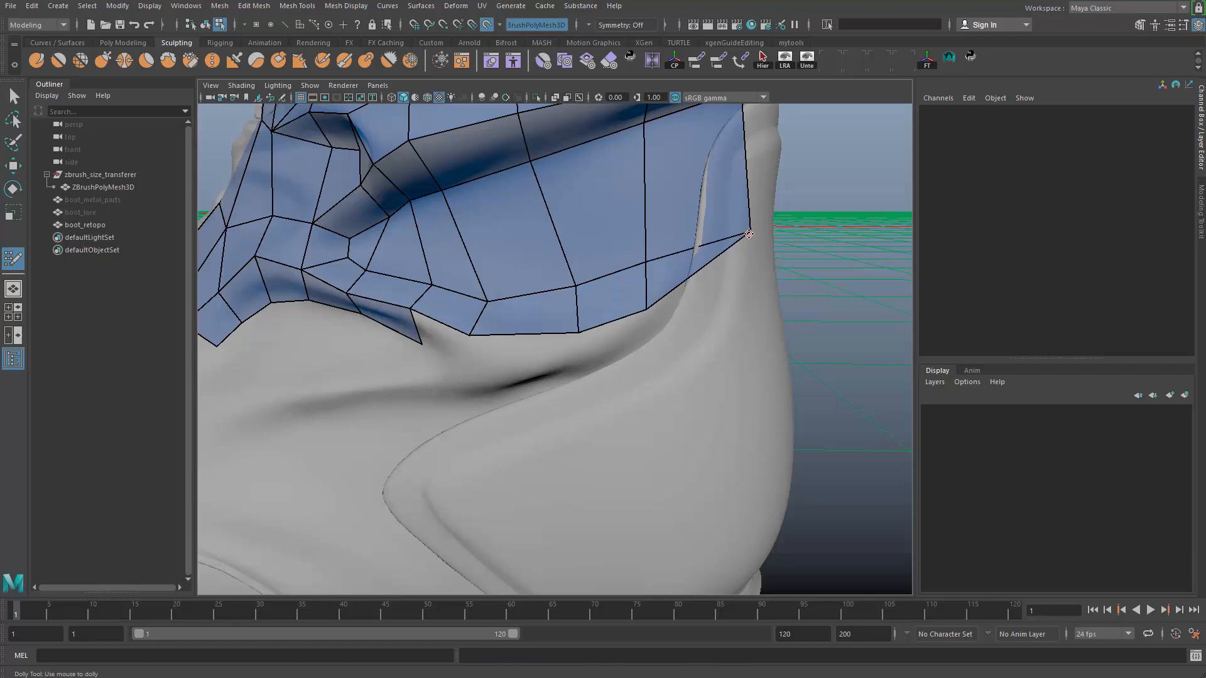
Draw quads down into the crease above the heel panel and reposition their vertices along the panel's upper seam
alt+drag(718, 289, 534, 357)
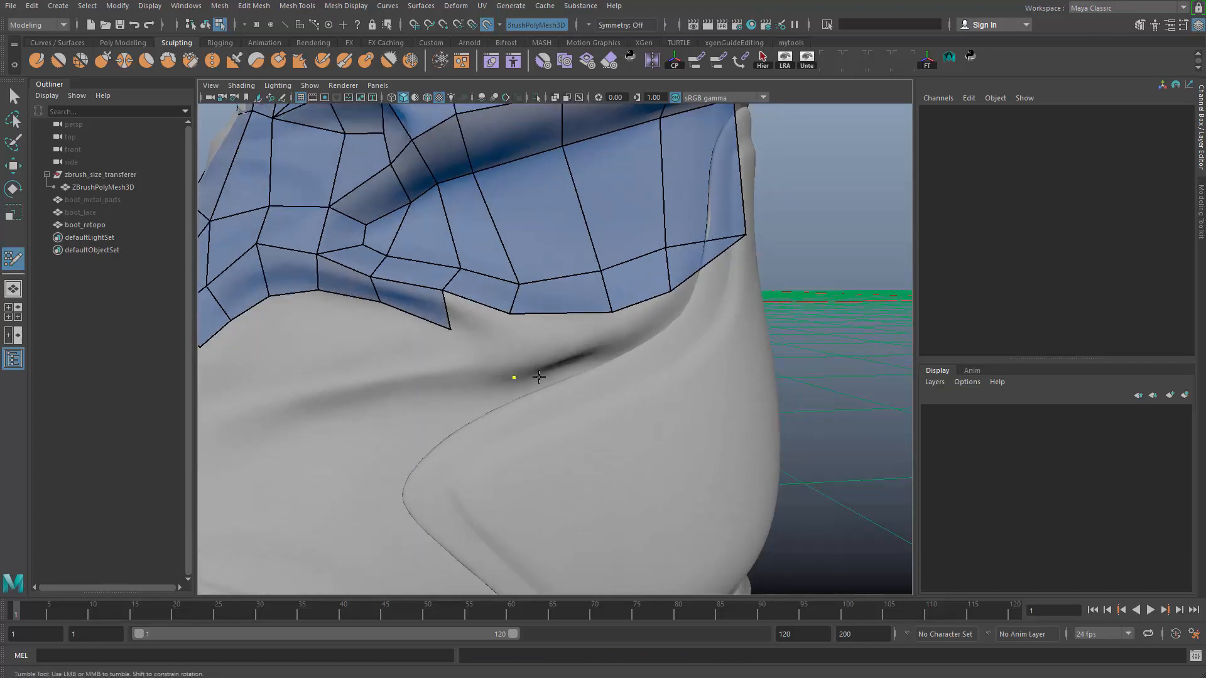
shift+click(546, 342)
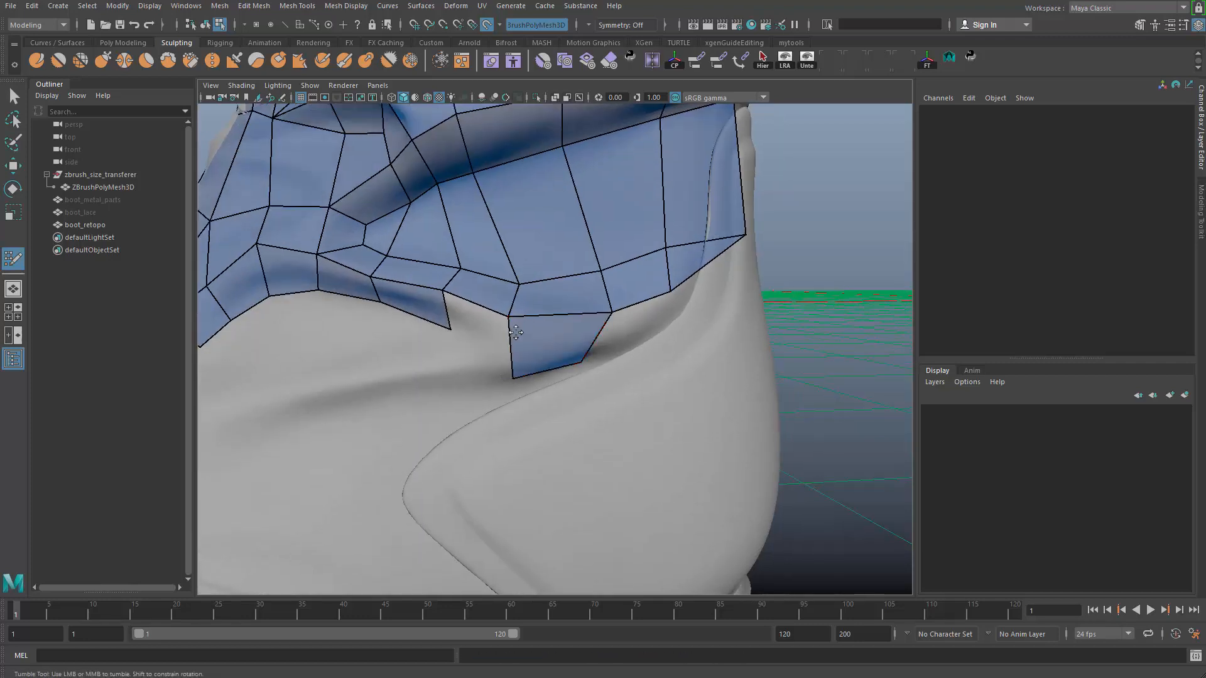
shift+click(636, 337)
drag(746, 236, 729, 230)
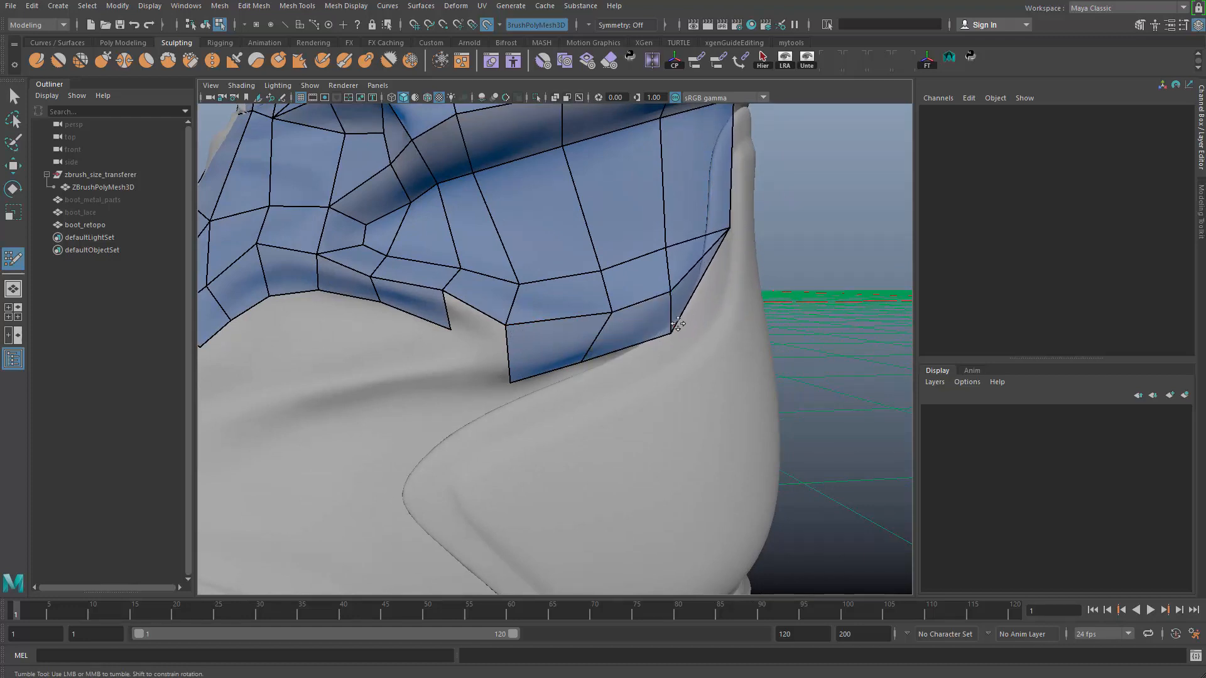
drag(586, 360, 611, 358)
mouse_move(521, 348)
alt+mouse_down()
mouse_move(569, 326)
mouse_move(533, 379)
mouse_move(464, 304)
alt+mouse_up()
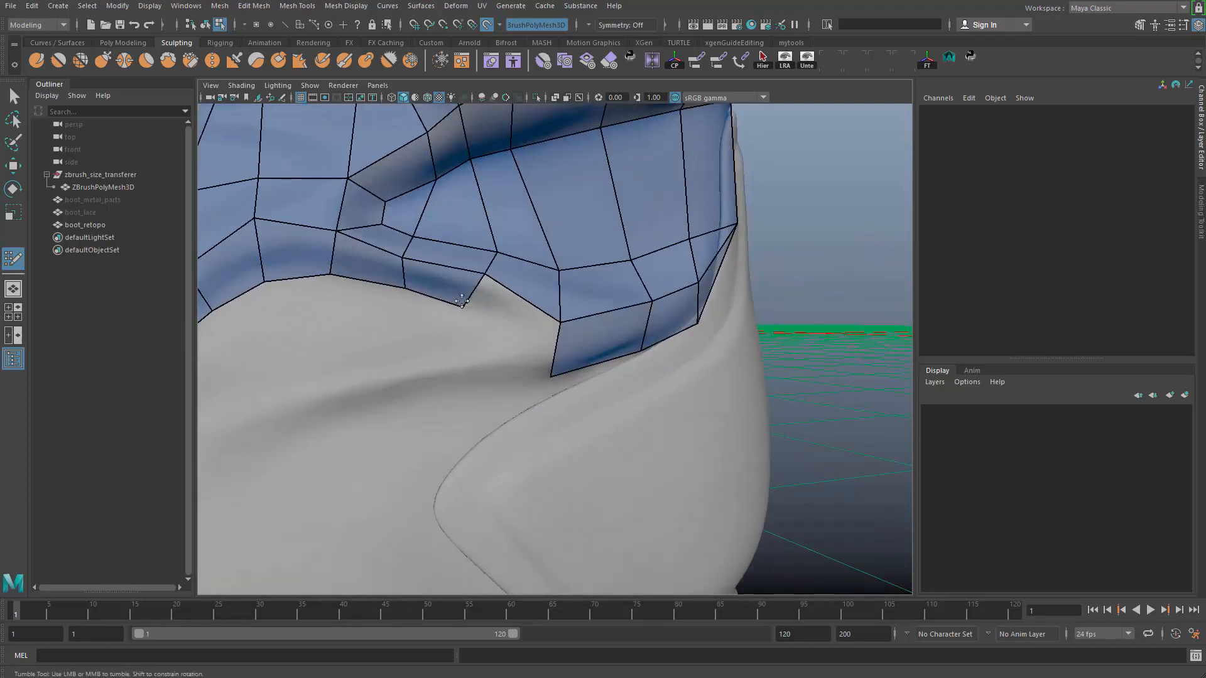
Close the gap between the lower crease strip and the heel-side rows with quads, adjusting the connecting vertex
shift+click(498, 320)
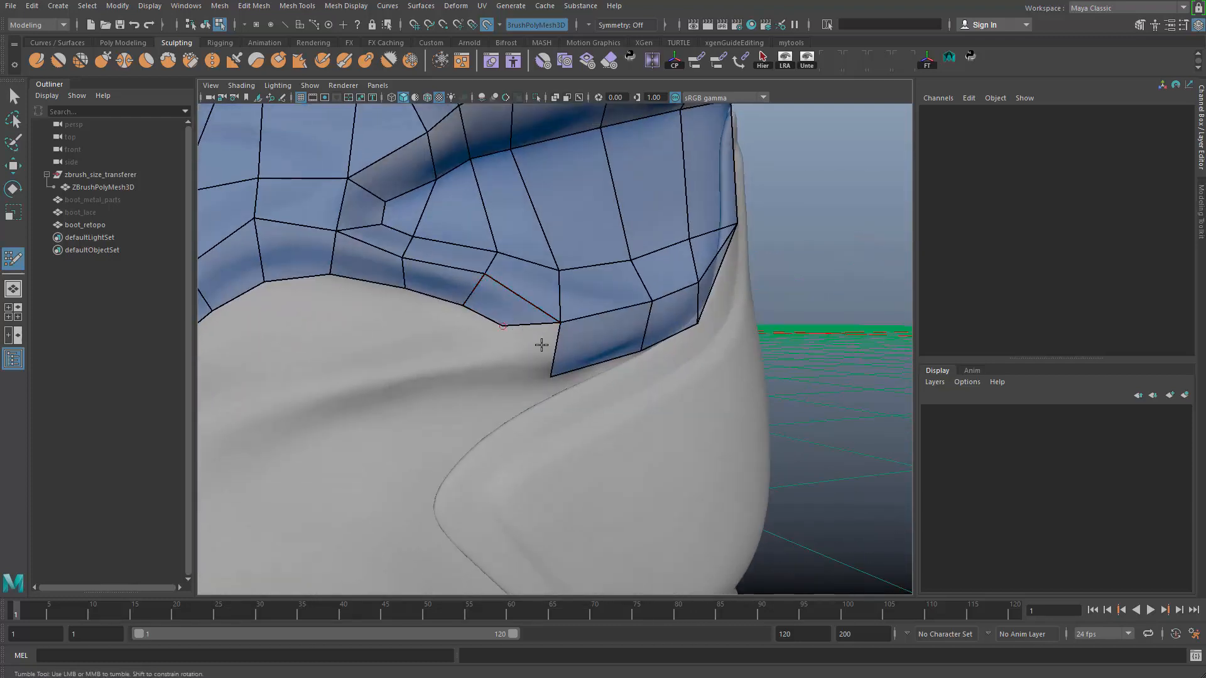
mouse_move(503, 326)
mouse_down()
mouse_move(525, 359)
mouse_move(498, 344)
mouse_up()
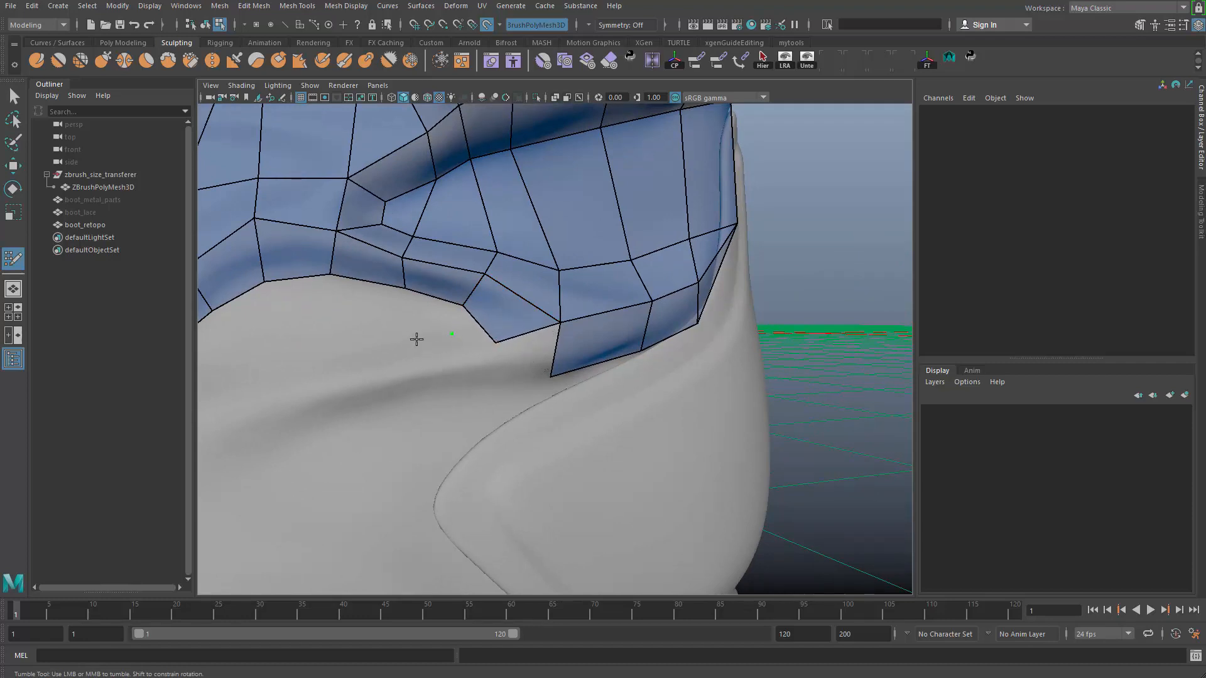
shift+click(441, 319)
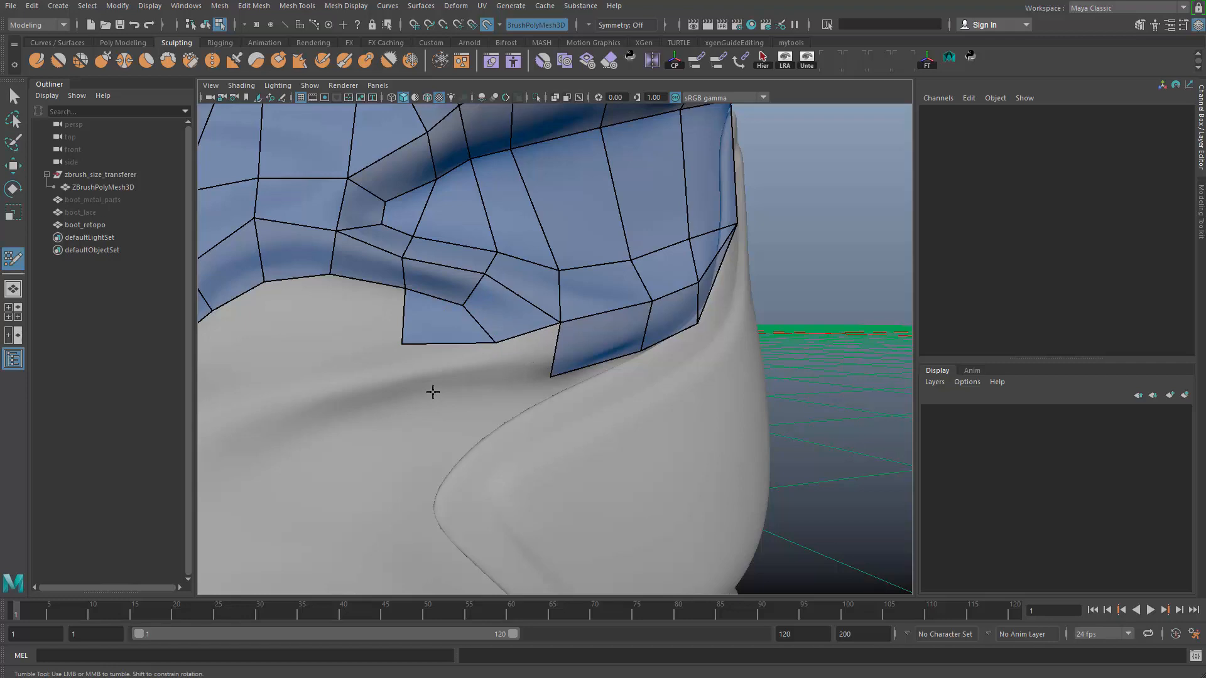
shift+click(467, 375)
shift+click(531, 368)
Continue the row of quads beneath the curved crease toward the front and lower the corner vertex at its end
scroll(402, 383, down, 4)
alt+drag(395, 376, 529, 395)
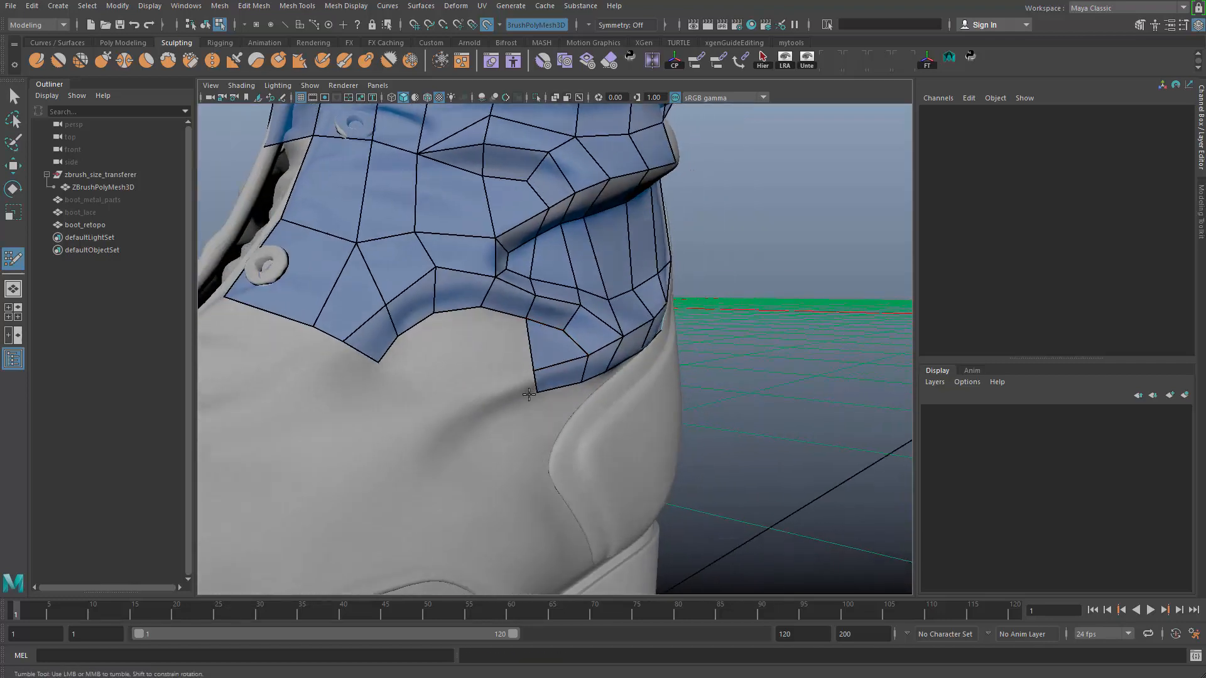
scroll(439, 383, down, 1)
alt+drag(436, 383, 526, 400)
scroll(507, 387, up, 3)
shift+click(503, 374)
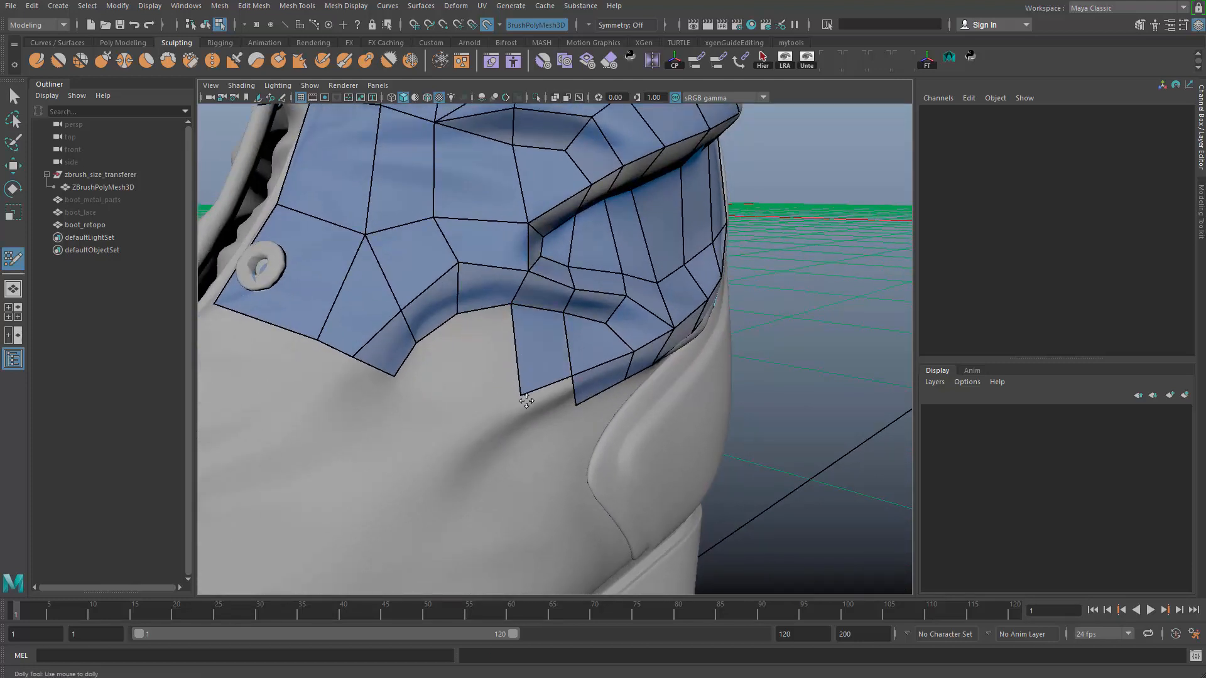
shift+click(485, 370)
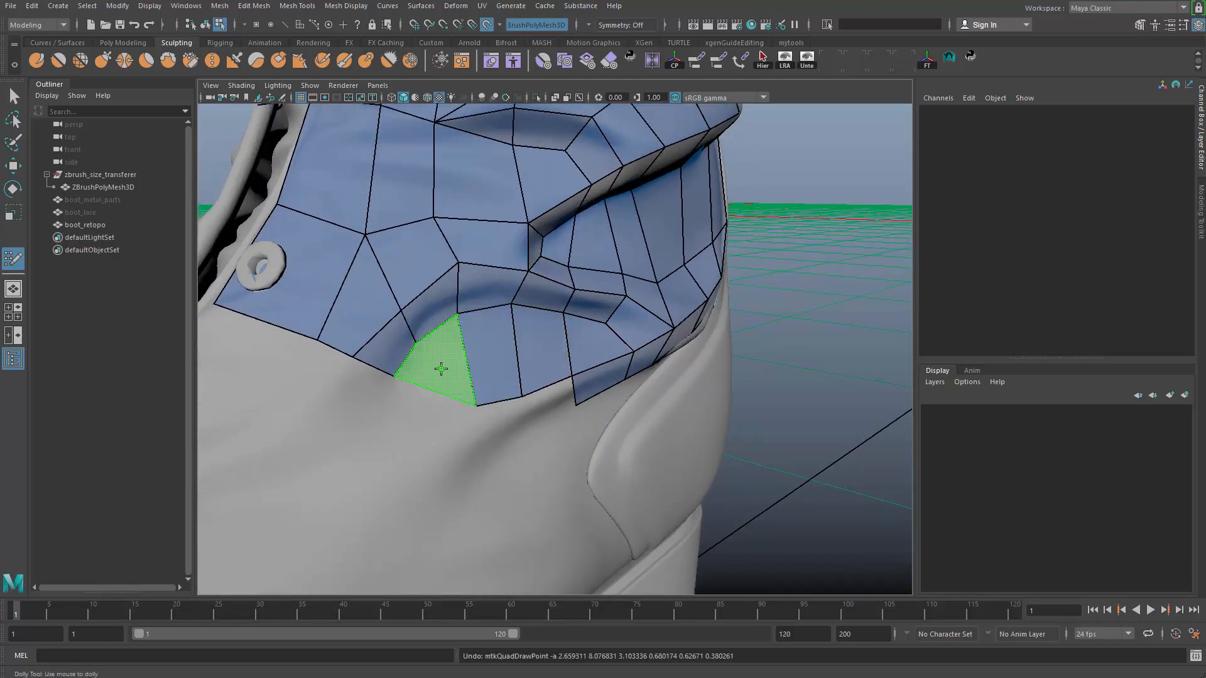
shift+click(441, 369)
drag(399, 380, 404, 408)
Examine the new ankle topology and the uncovered lower boot from the front and the side
alt+middle_drag(501, 423, 545, 312)
alt+right_drag(545, 312, 392, 209)
alt+drag(391, 209, 620, 226)
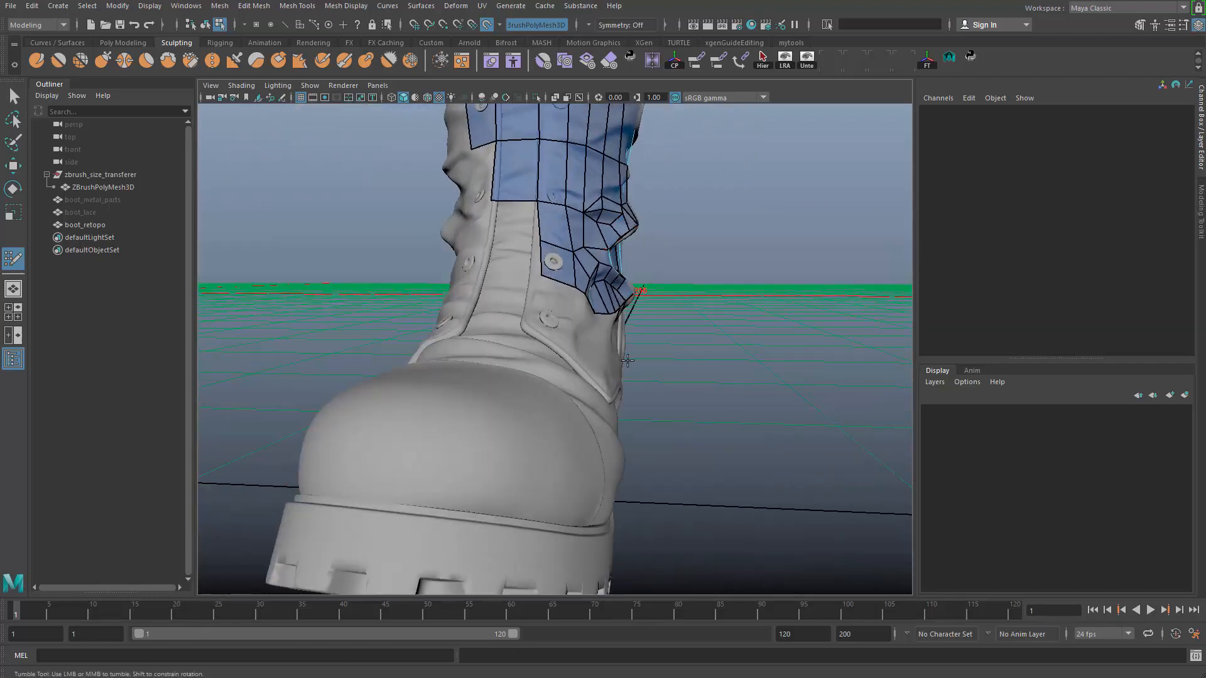
alt+drag(627, 361, 477, 384)
alt+right_drag(477, 383, 635, 420)
alt+drag(635, 420, 658, 263)
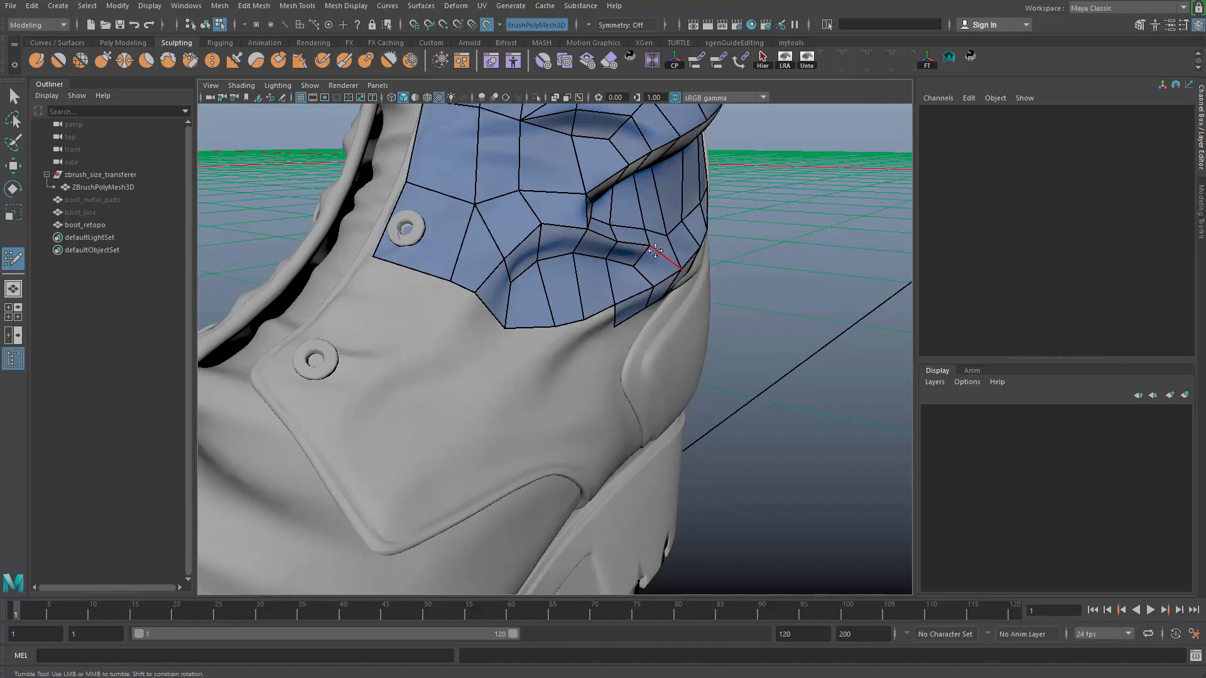
alt+right_drag(612, 222, 528, 301)
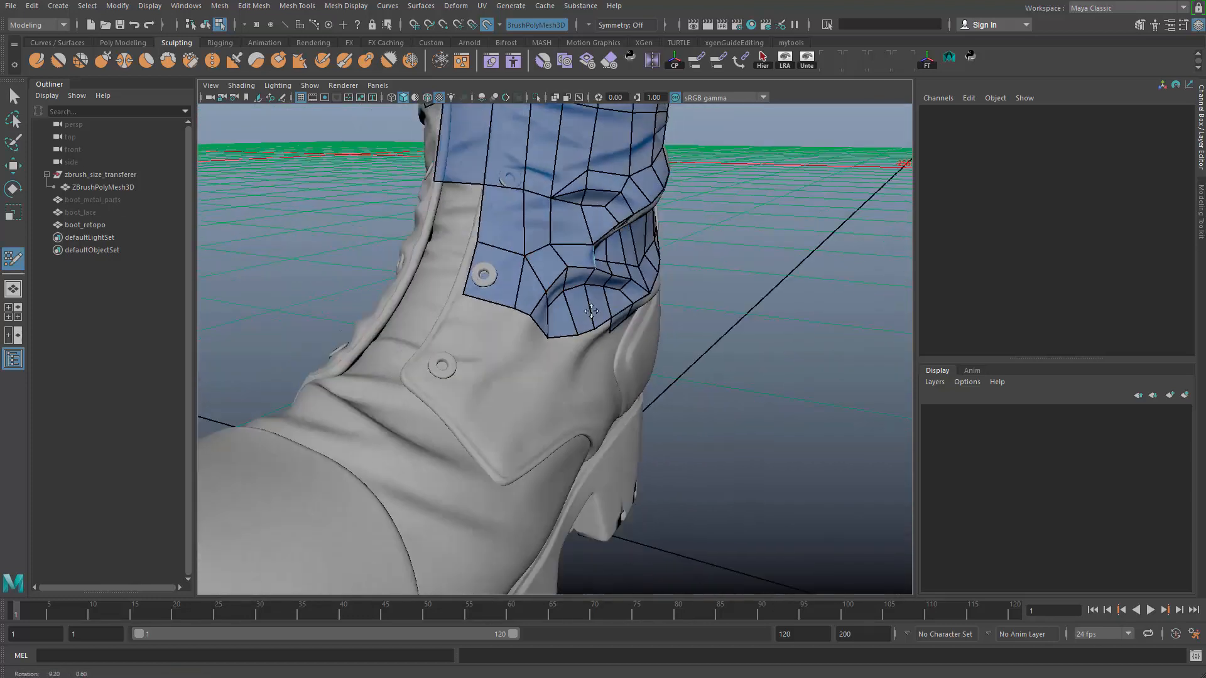
alt+drag(527, 301, 586, 305)
alt+right_drag(691, 299, 766, 339)
alt+drag(766, 339, 597, 382)
alt+middle_drag(597, 383, 628, 389)
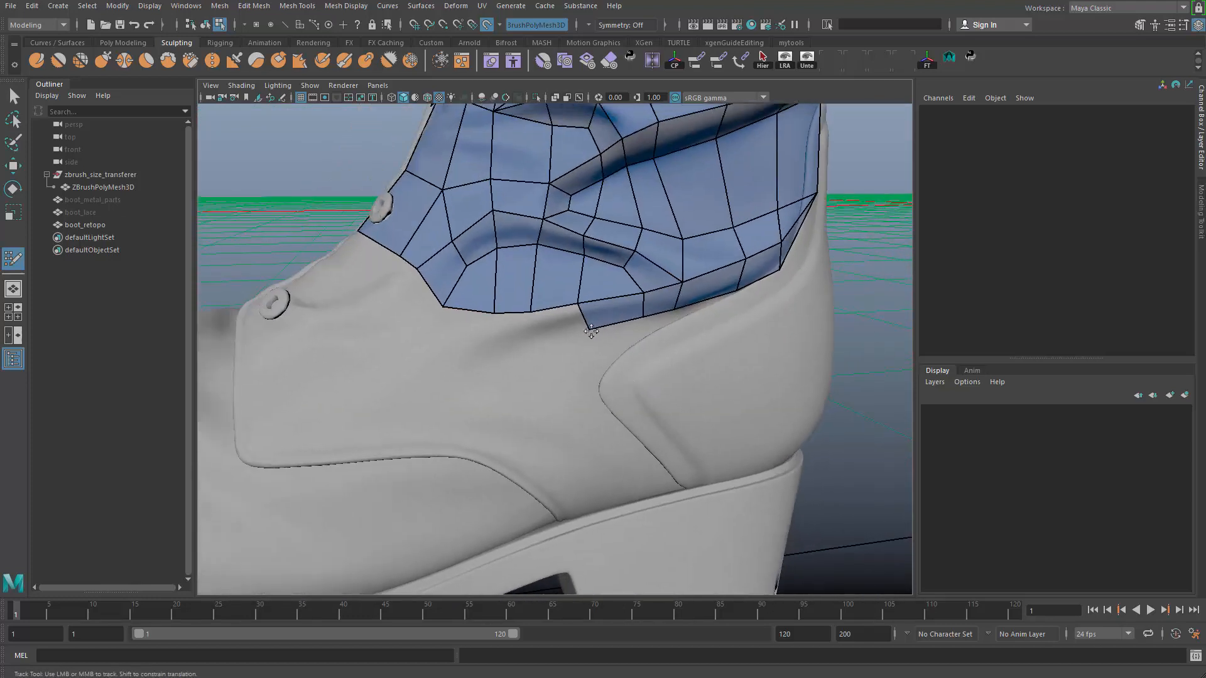
Extend the narrow bottom strip from the heel panel toward the front with three more quads
shift+click(544, 324)
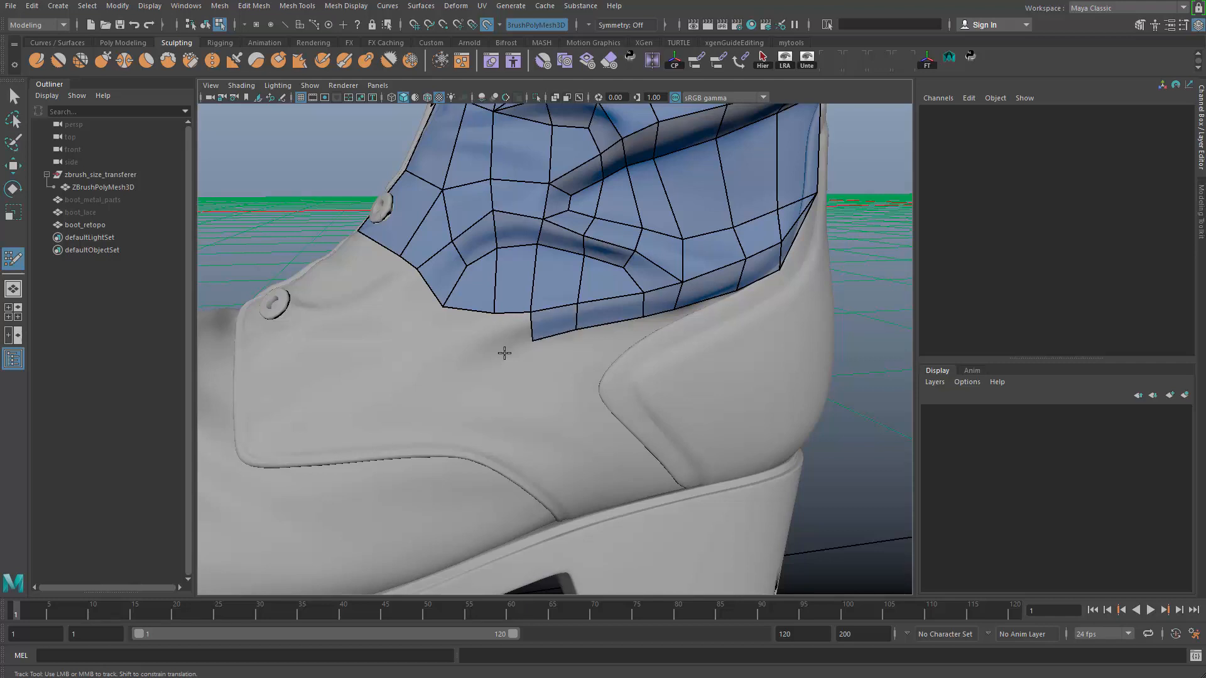
shift+click(509, 332)
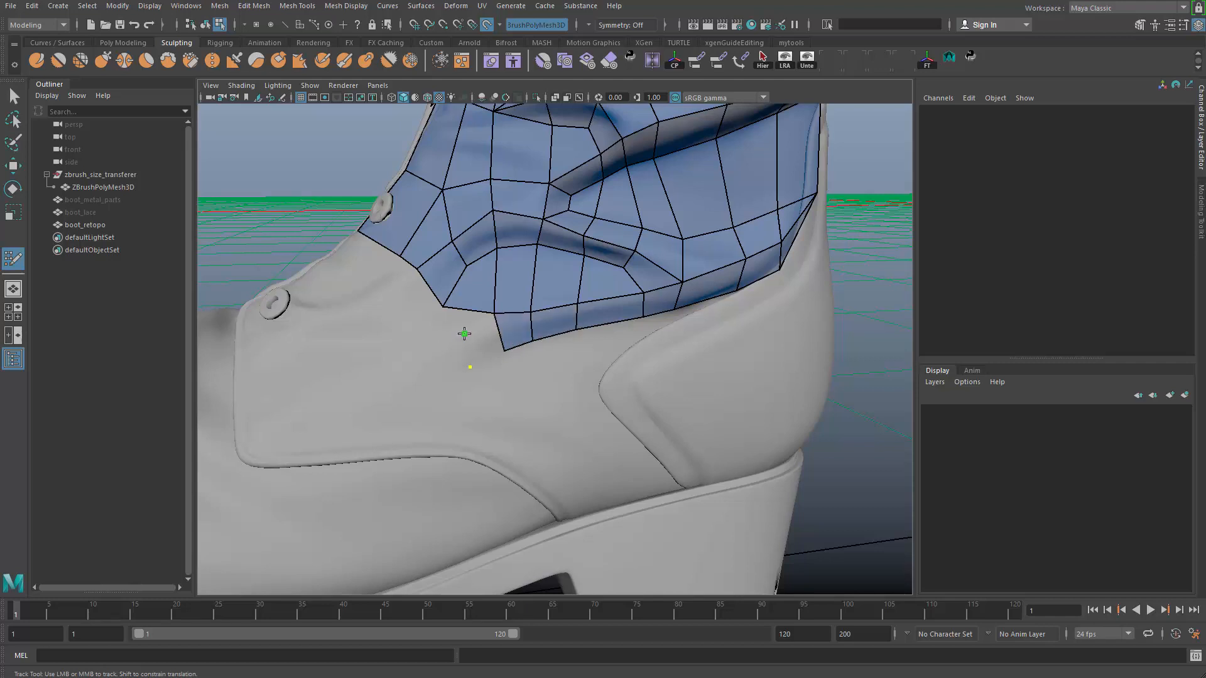
shift+click(465, 334)
Add quads below the covered eyelet along the lacing flap and merge their lower vertices into one point
alt+middle_drag(379, 323, 509, 366)
alt+drag(508, 366, 517, 372)
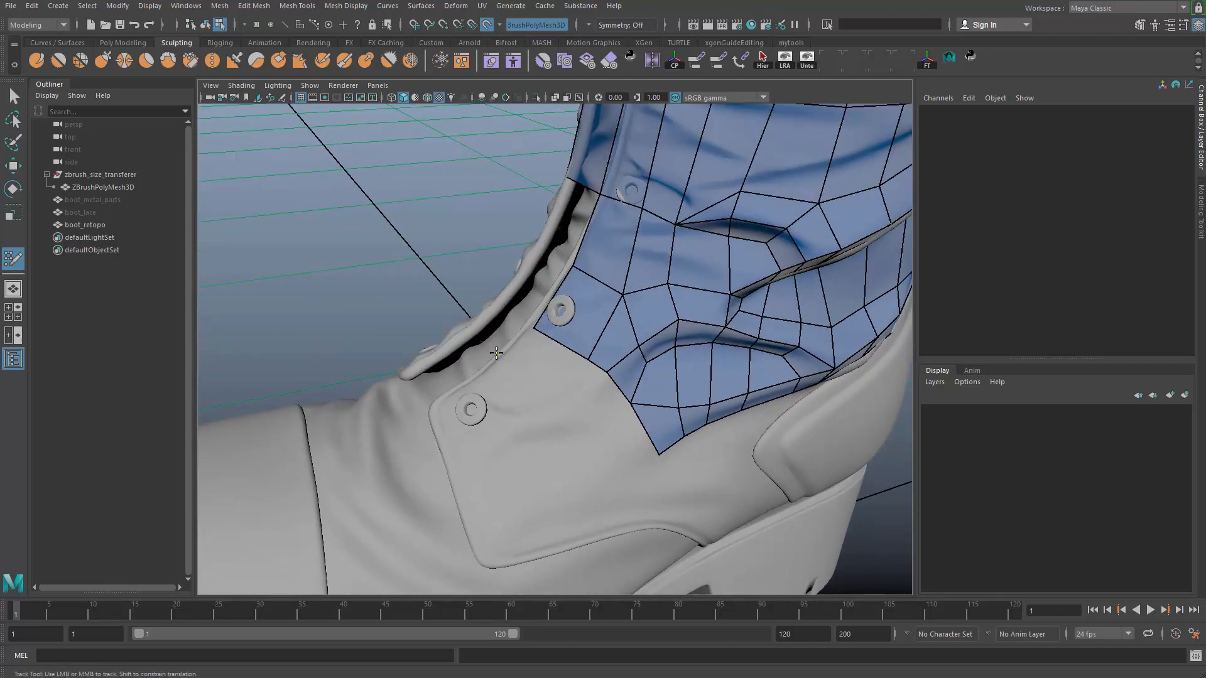
shift+click(518, 386)
key(ctrl+z)
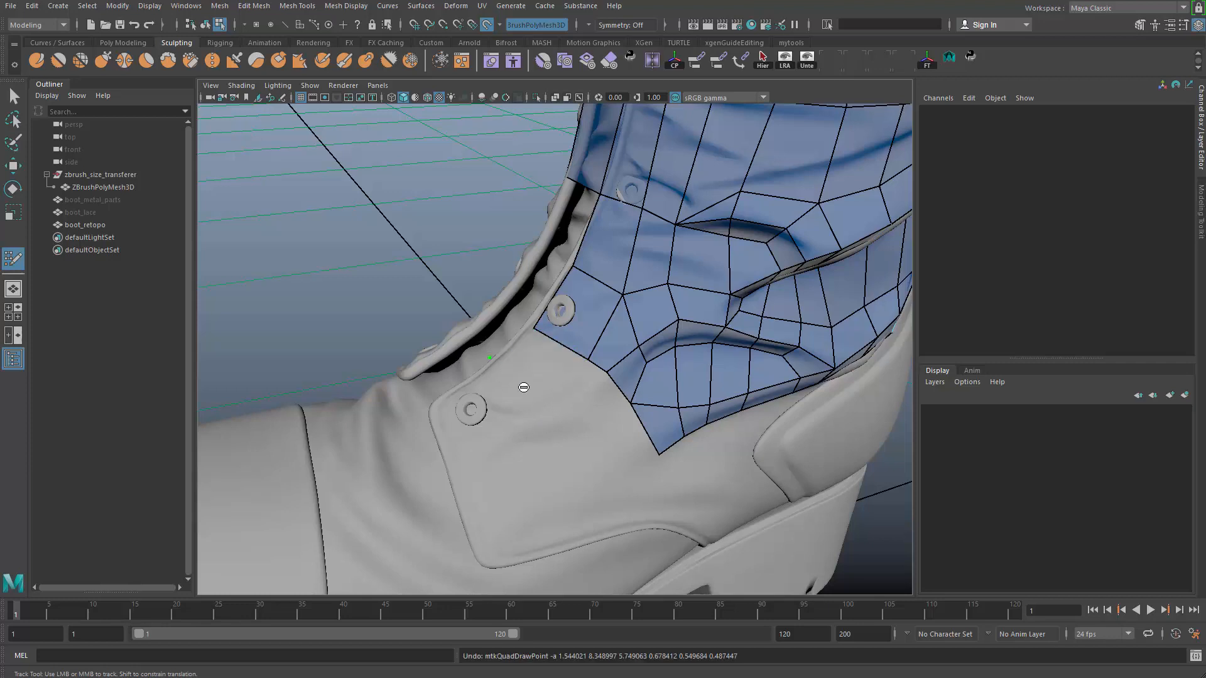
shift+click(510, 367)
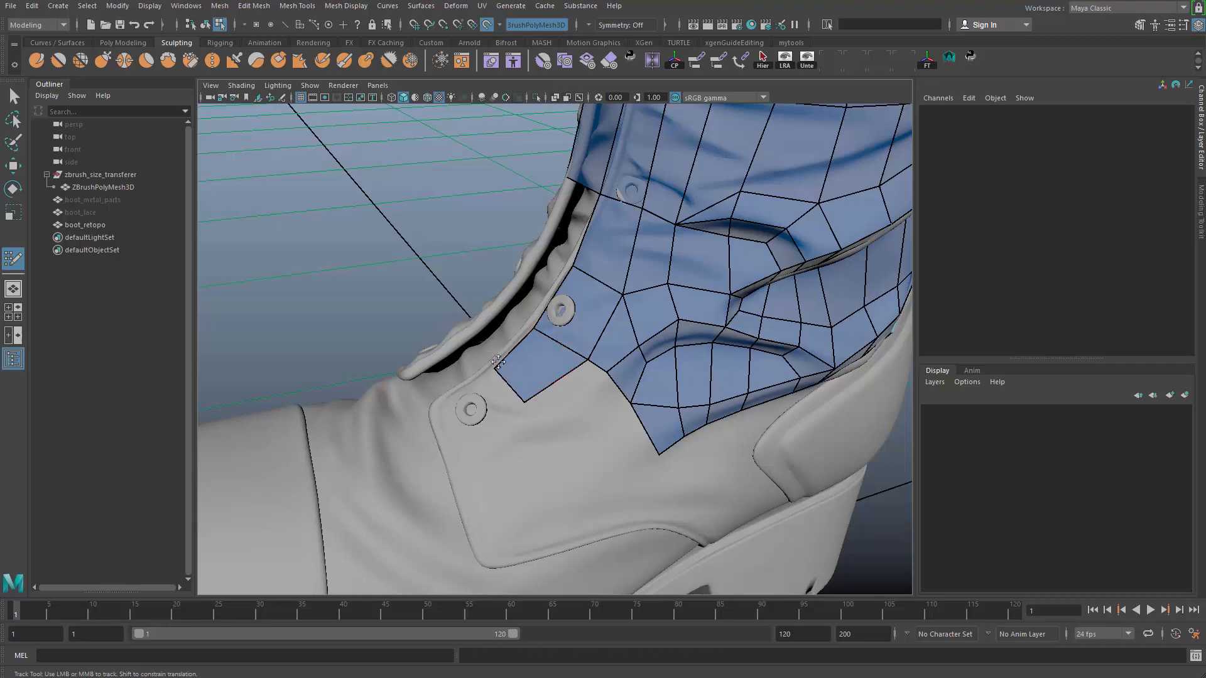
shift+click(561, 409)
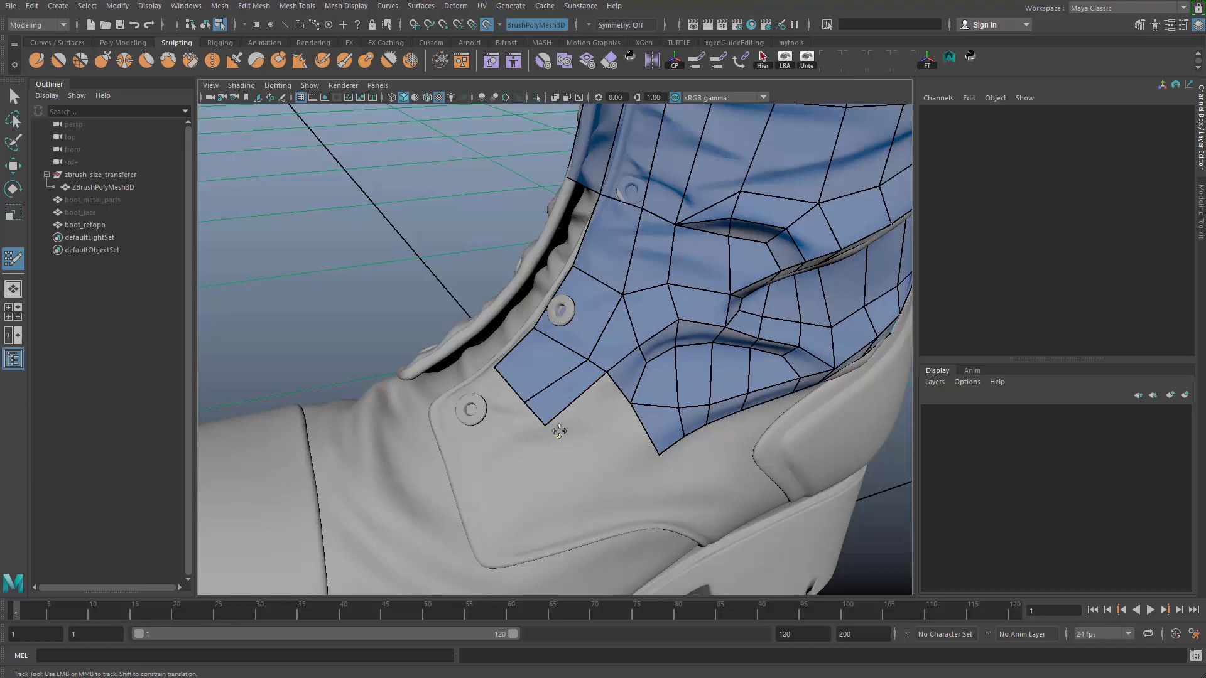
alt+right_drag(559, 431, 615, 487)
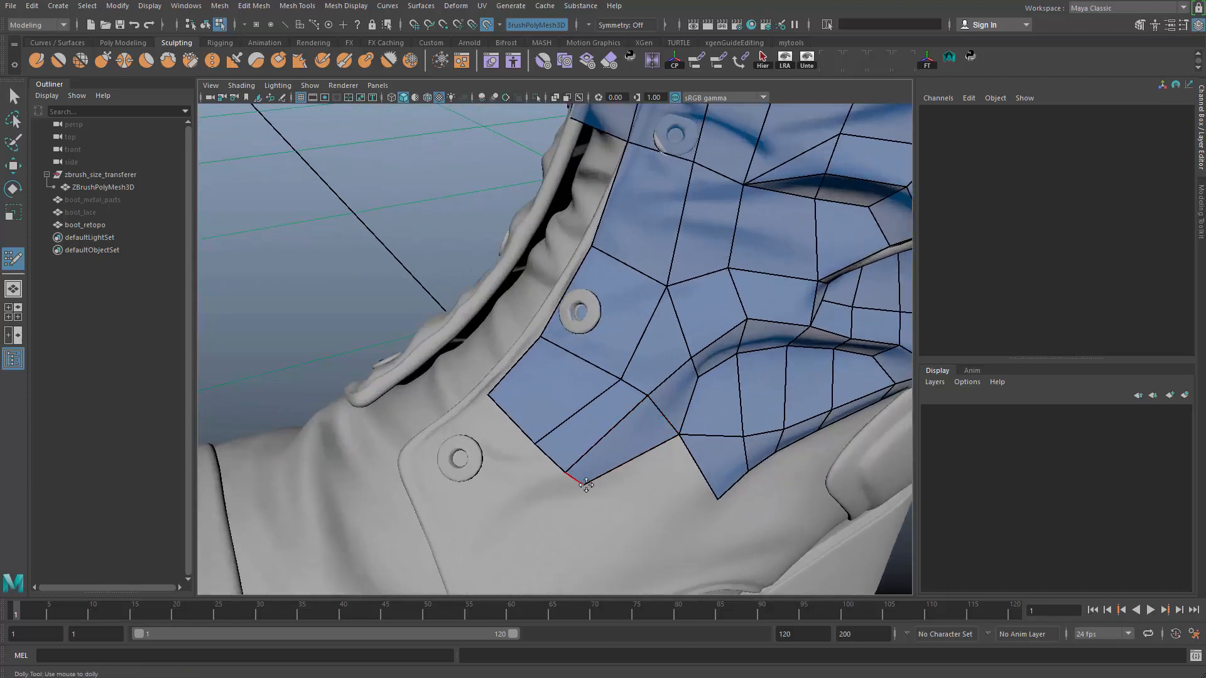
drag(586, 484, 553, 463)
Add two quads down the boot's side, connecting the eyelet patch to the front end of the bottom strip
mouse_move(555, 455)
alt+middle_down()
mouse_move(562, 363)
mouse_move(564, 384)
alt+middle_up()
alt+drag(622, 384, 505, 365)
shift+click(598, 364)
alt+drag(679, 373, 645, 355)
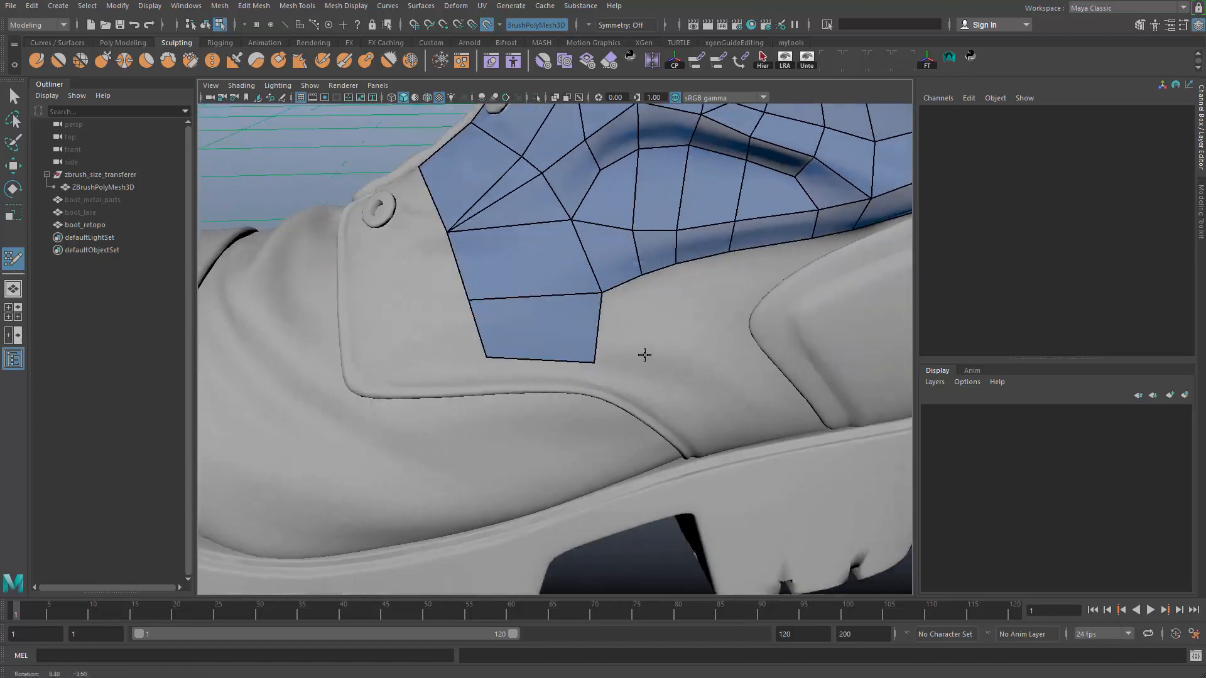
Add a neighbouring quad on the heel side of the lower patch and reposition its vertices to even the spacing
alt+middle_drag(649, 356, 605, 356)
alt+right_drag(605, 355, 596, 364)
click(577, 376)
shift+click(539, 331)
drag(515, 327, 477, 326)
drag(474, 378, 486, 378)
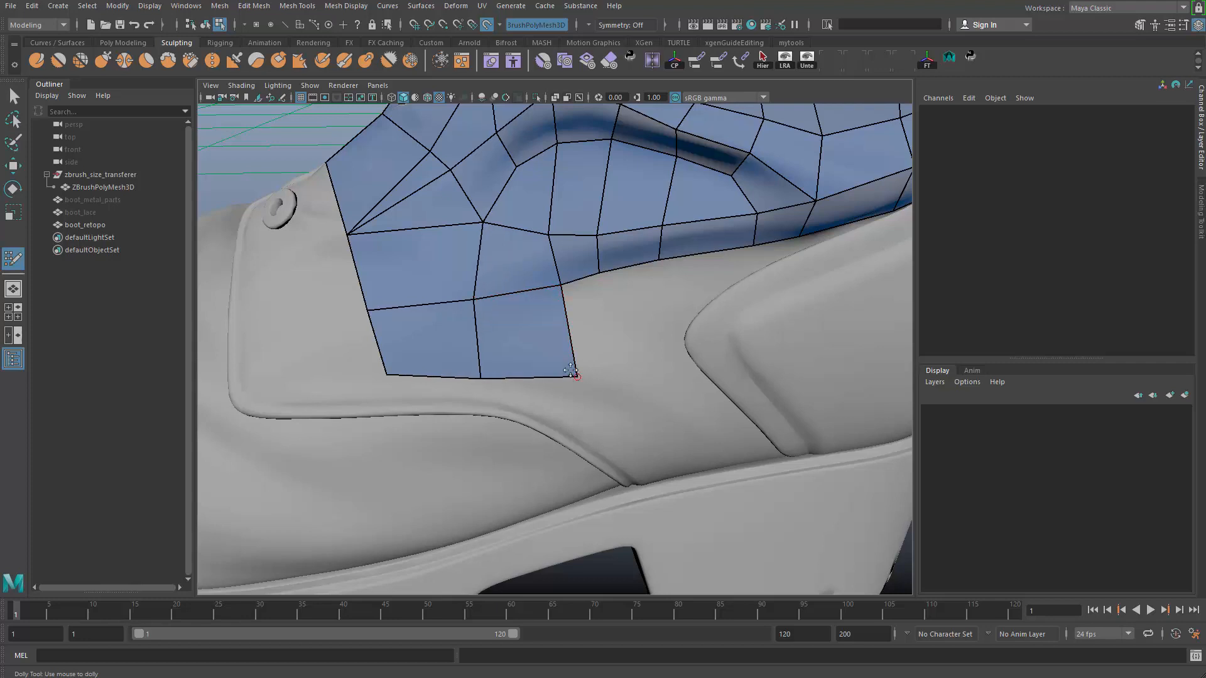
drag(577, 376, 569, 377)
Extend the lower side row toward the heel panel with two more quads beneath the narrow strip
alt+right_drag(584, 339, 553, 322)
alt+middle_drag(553, 323, 546, 371)
alt+right_drag(546, 370, 581, 357)
alt+right_drag(537, 289, 516, 274)
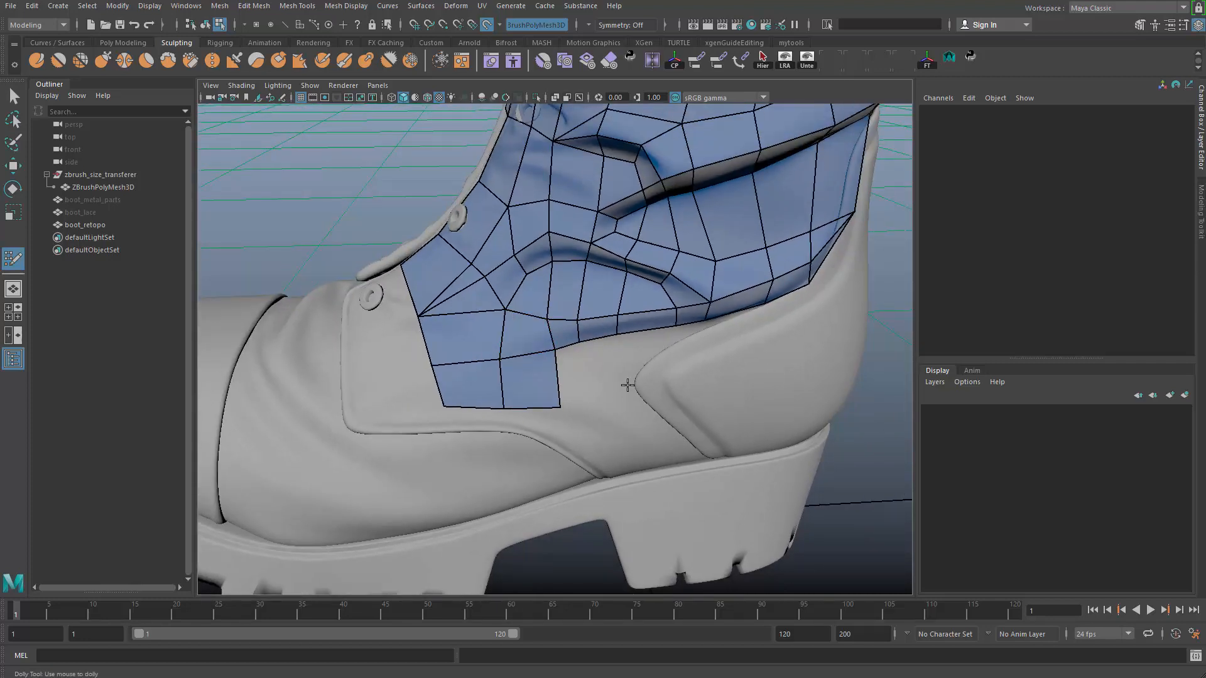
alt+drag(629, 385, 578, 389)
shift+click(555, 376)
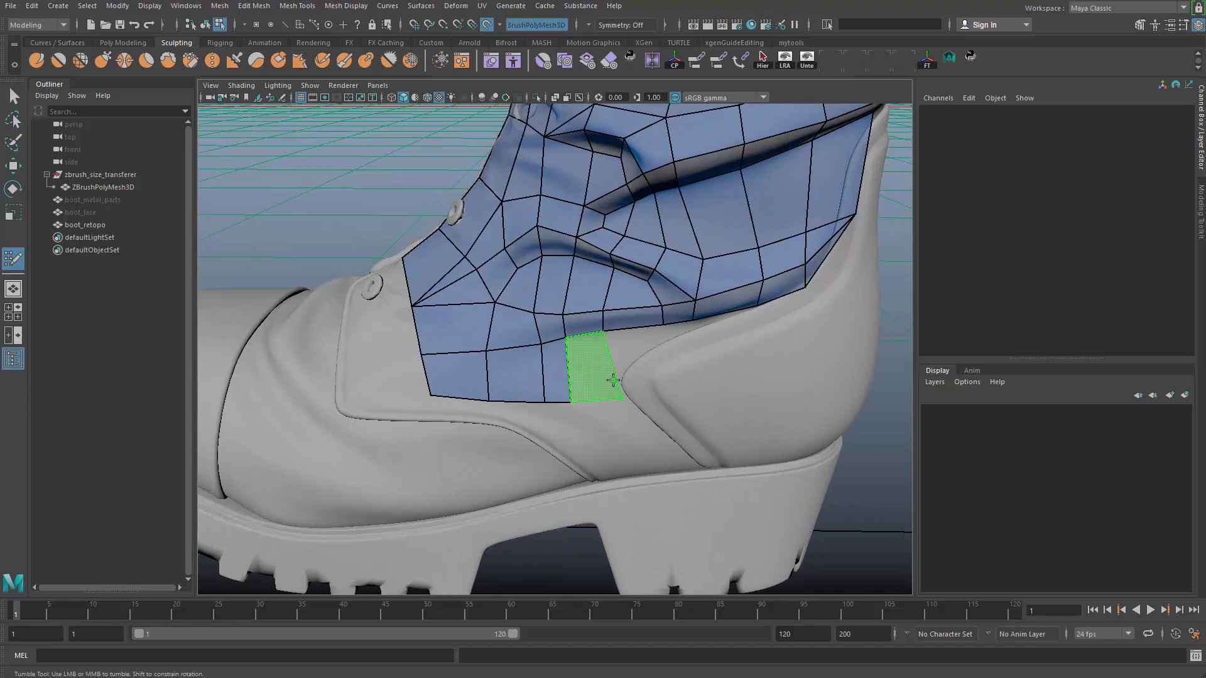
shift+click(613, 380)
alt+right_drag(611, 376, 556, 314)
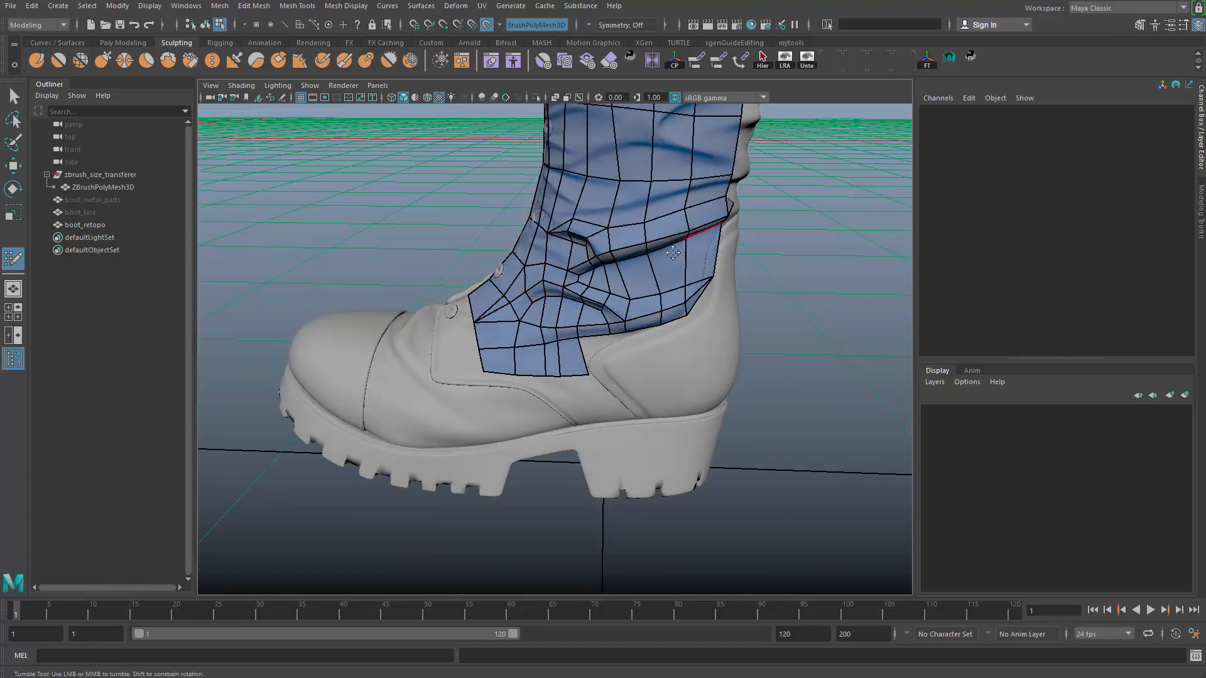
Extend the lower side row with two more quads across the front seam of the heel panel
alt+right_drag(625, 362, 657, 387)
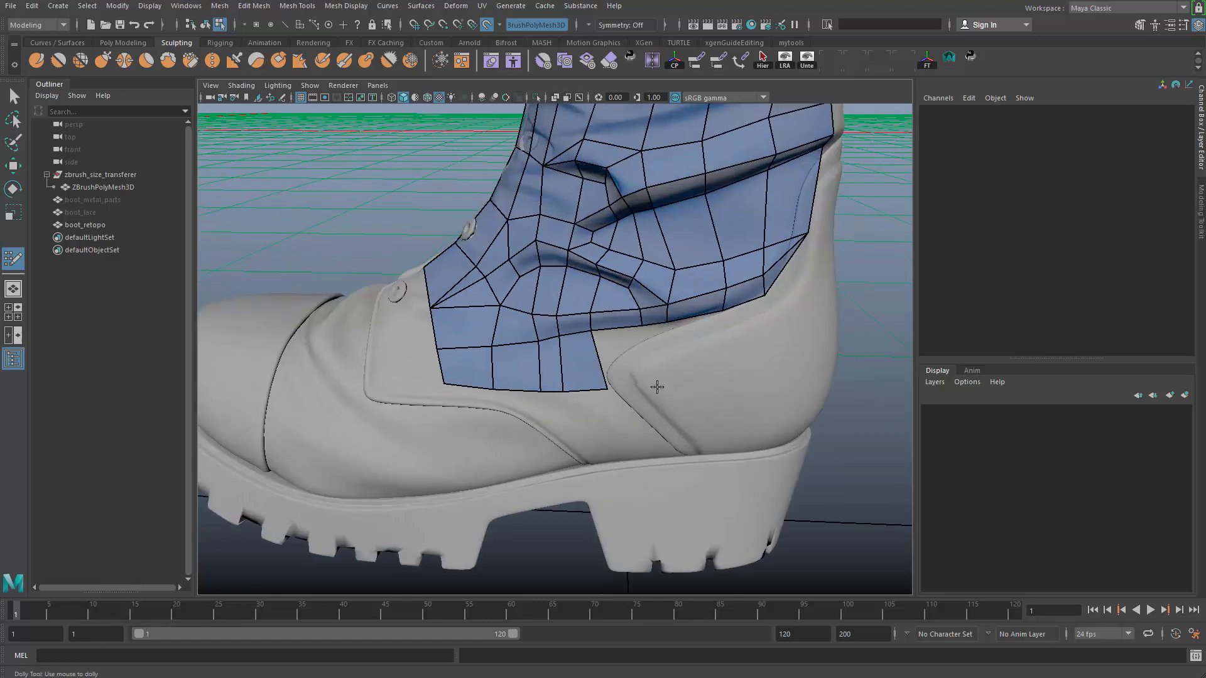
shift+click(621, 377)
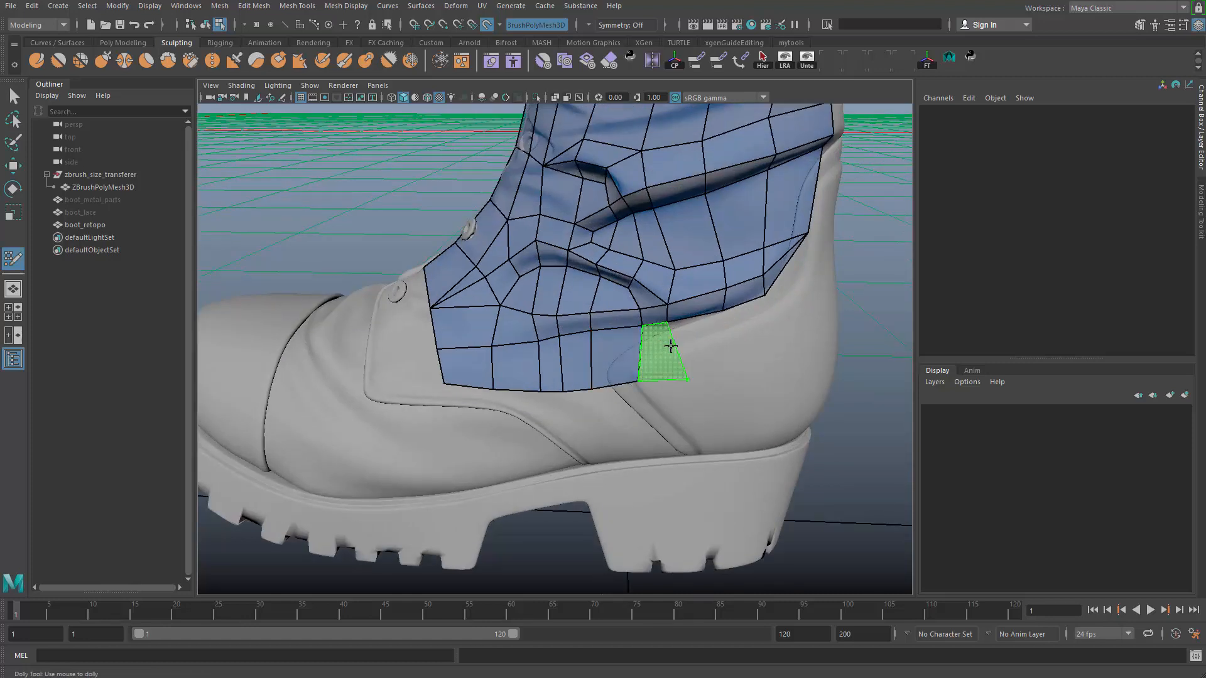
shift+click(665, 344)
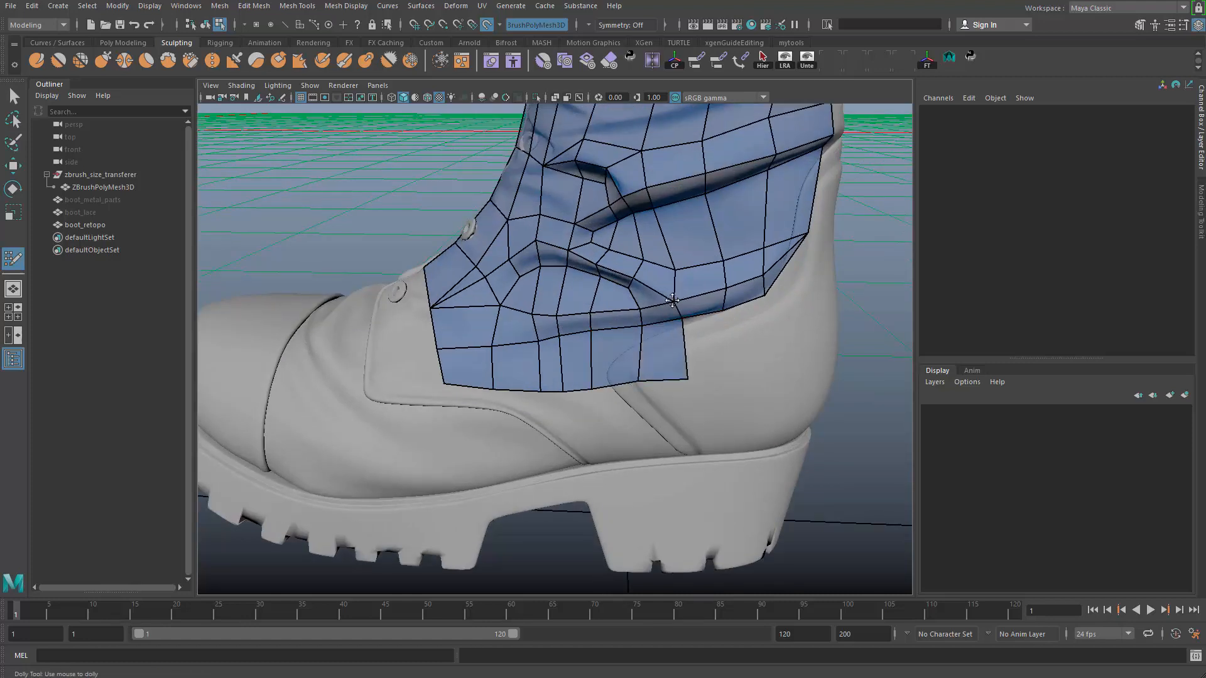
Carry the lower row onto the heel panel toward the back of the boot with two larger quads
alt+right_drag(714, 361, 536, 375)
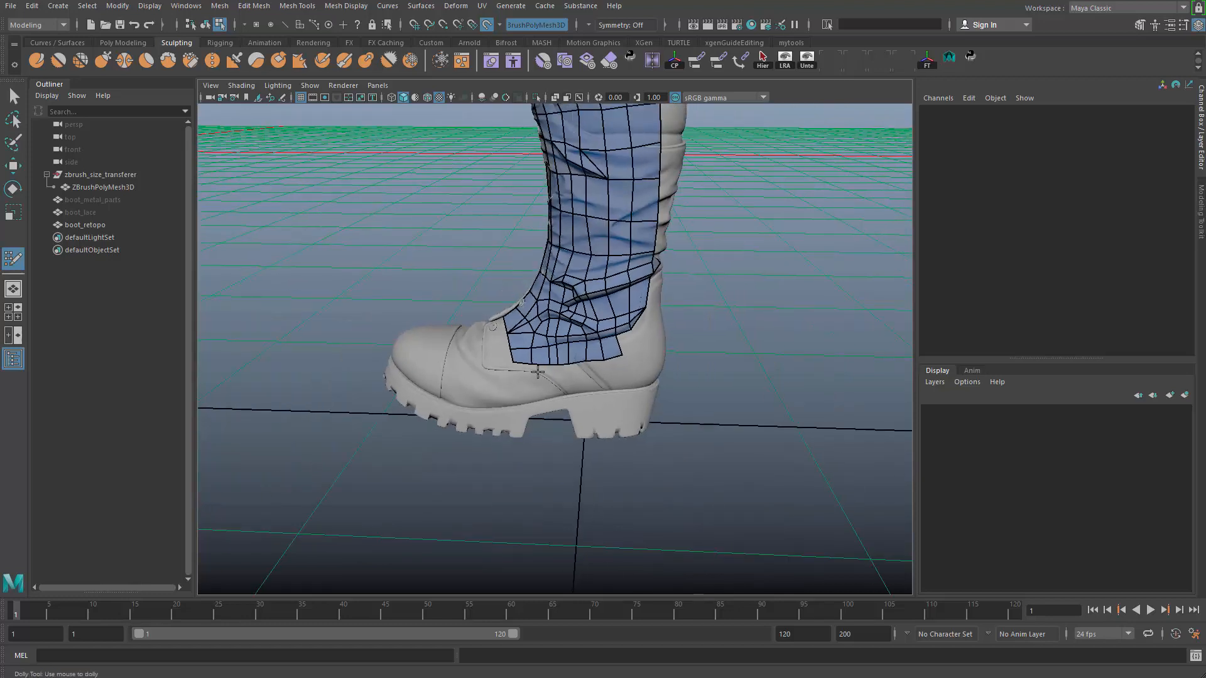
alt+drag(536, 374, 512, 371)
alt+right_drag(511, 371, 603, 370)
mouse_move(603, 370)
alt+mouse_down()
mouse_move(532, 362)
mouse_move(562, 361)
alt+mouse_up()
shift+click(511, 353)
shift+click(545, 339)
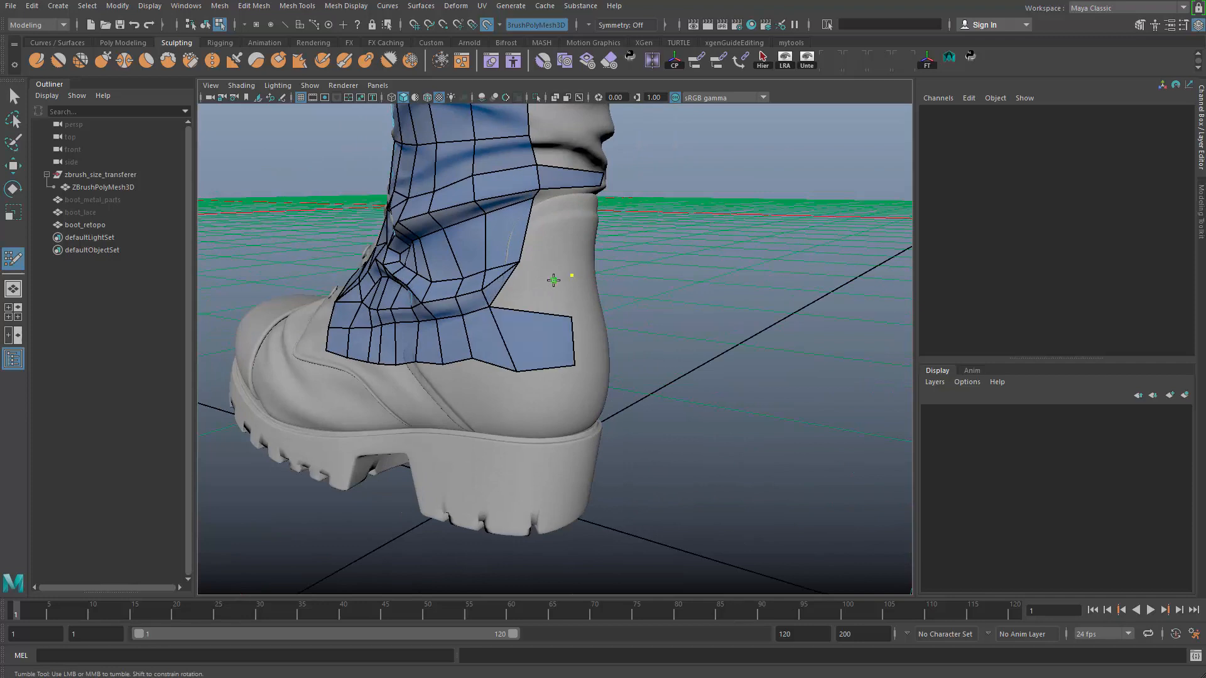
Add a quad above the heel row and another beneath the narrow crease strip at the back of the ankle
alt+drag(560, 248, 575, 227)
alt+right_drag(574, 228, 595, 312)
alt+drag(595, 312, 576, 308)
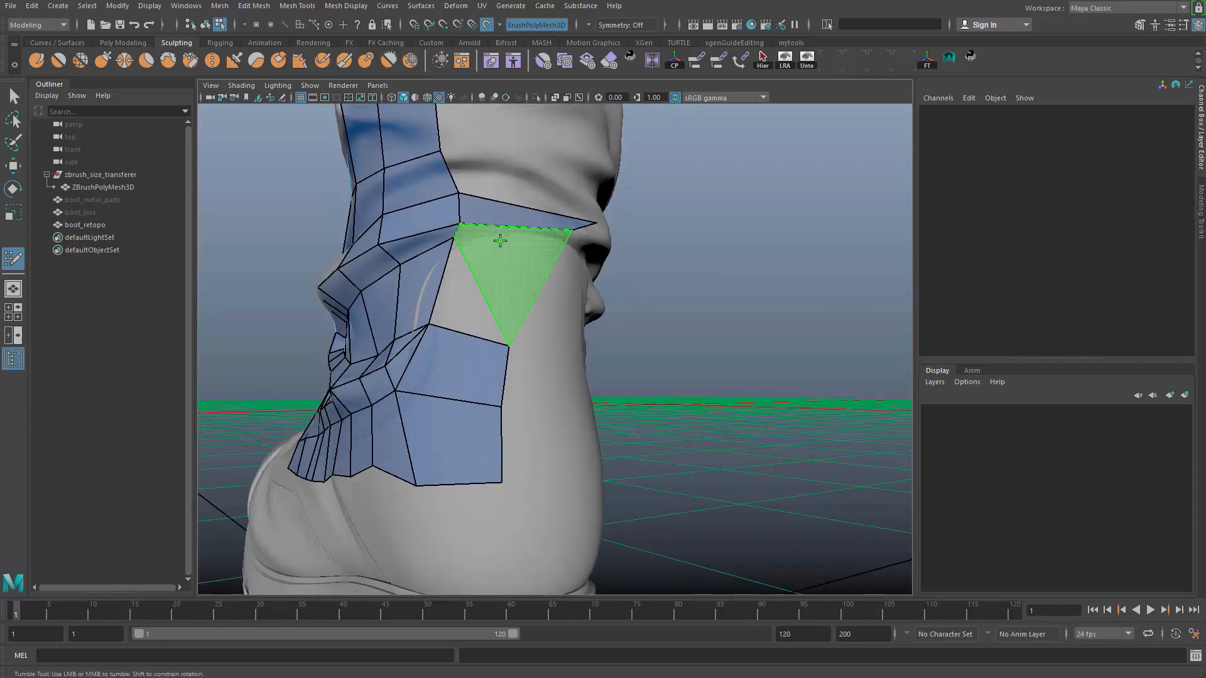
click(531, 247)
shift+click(519, 240)
drag(562, 233, 572, 230)
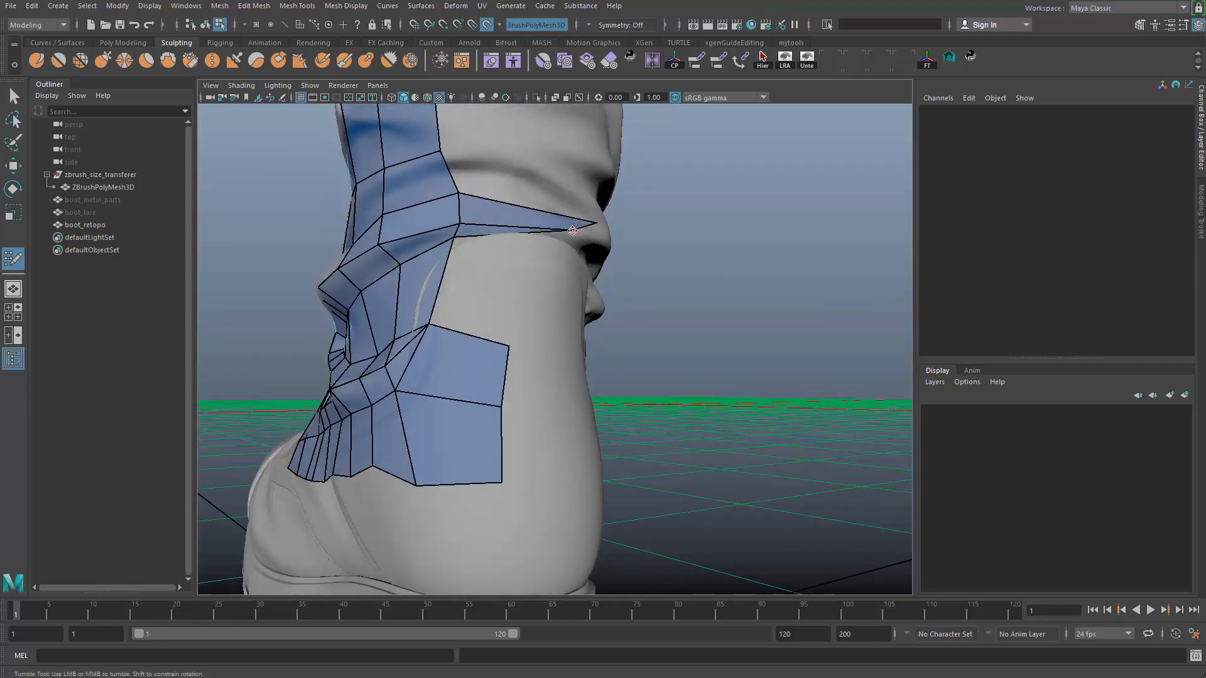
key(ctrl+z)
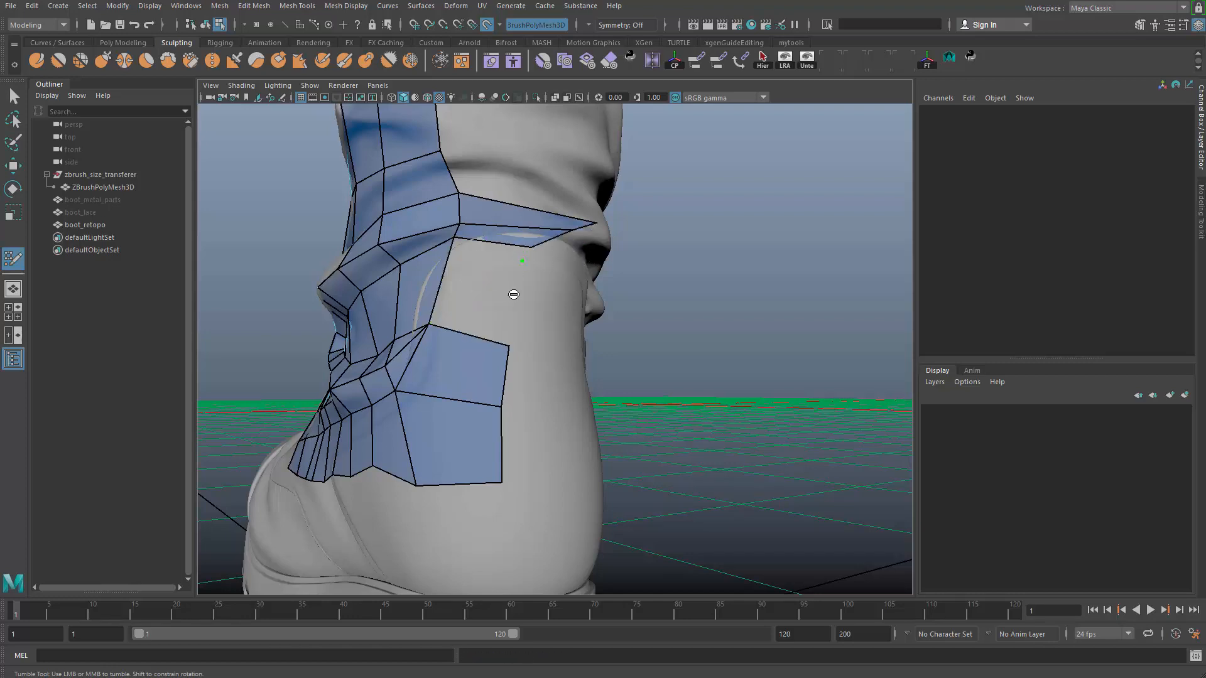
key(ctrl+z)
Fill the gap above the heel with a quad and align the rear edge vertices into an evenly spaced vertical line
shift+click(498, 280)
drag(554, 229, 528, 239)
key(ctrl+z)
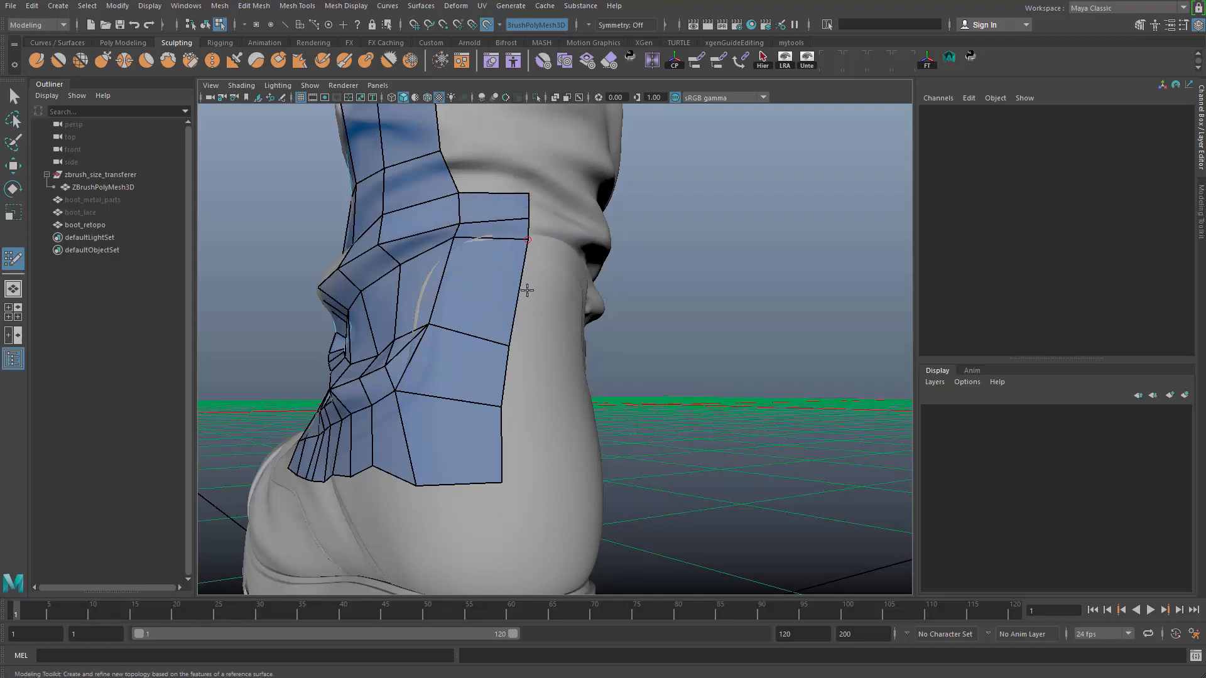
drag(510, 344, 525, 303)
drag(501, 407, 520, 375)
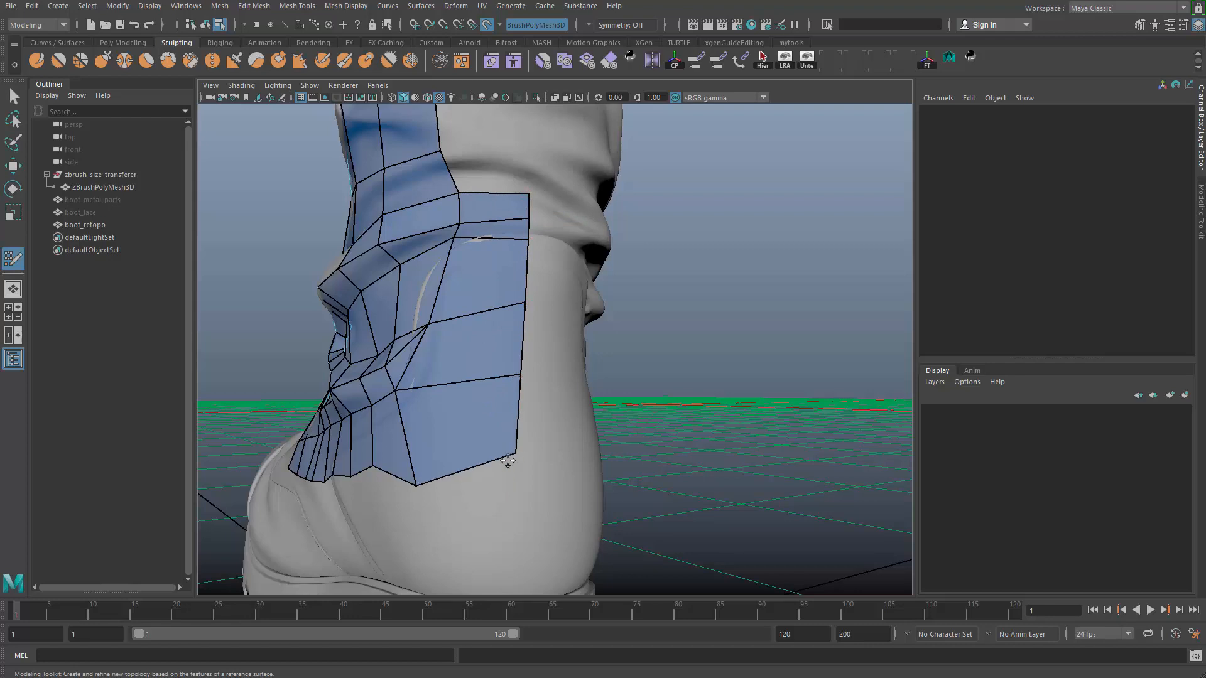
Build a column of quads up the back of the shaft from the ankle strip to the seam above the folds
alt+drag(509, 462, 444, 469)
alt+middle_drag(430, 469, 465, 345)
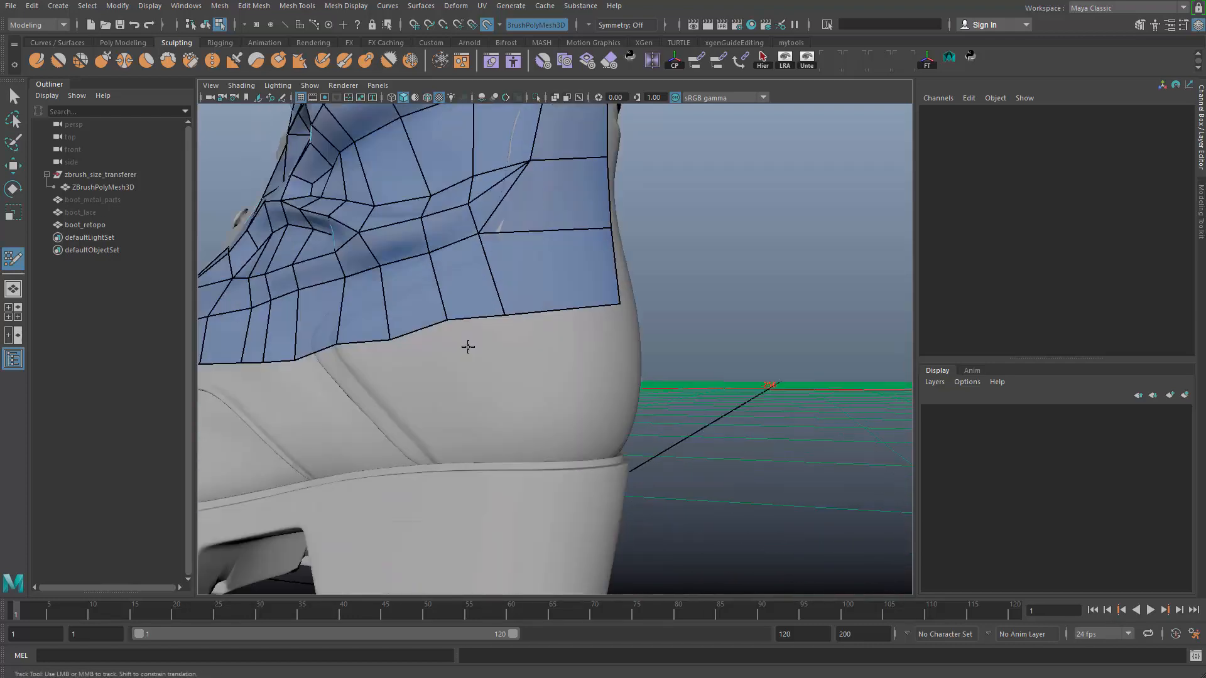
alt+drag(465, 344, 543, 328)
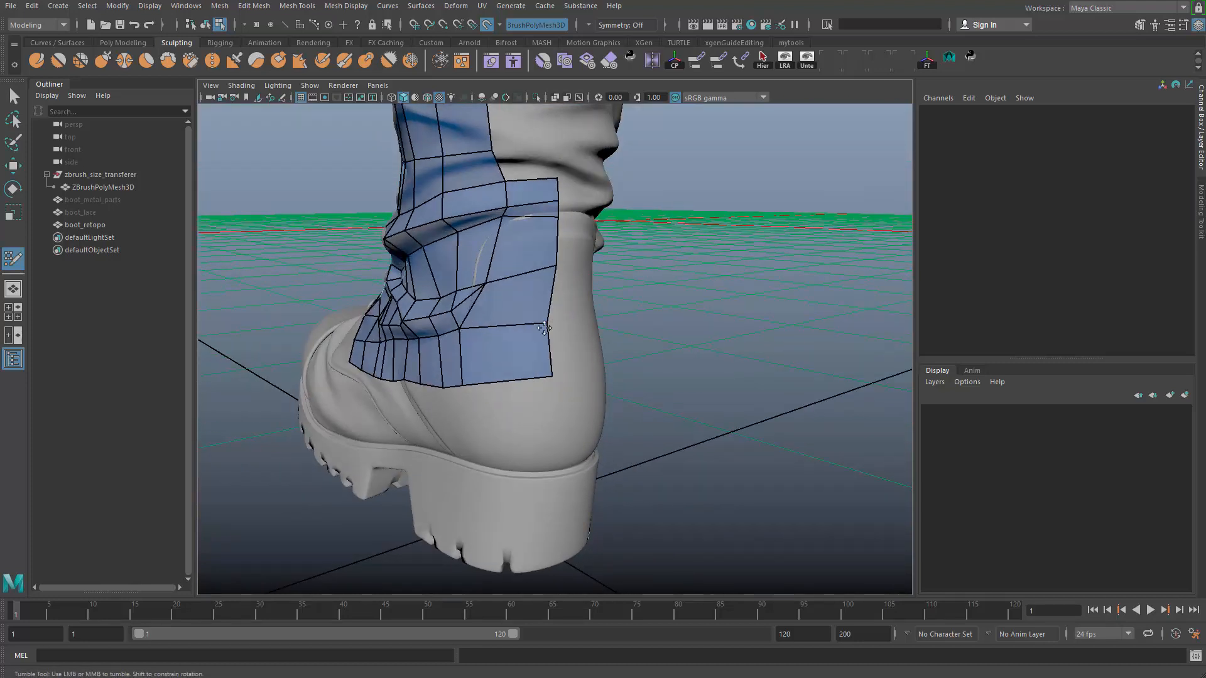
drag(551, 265, 636, 329)
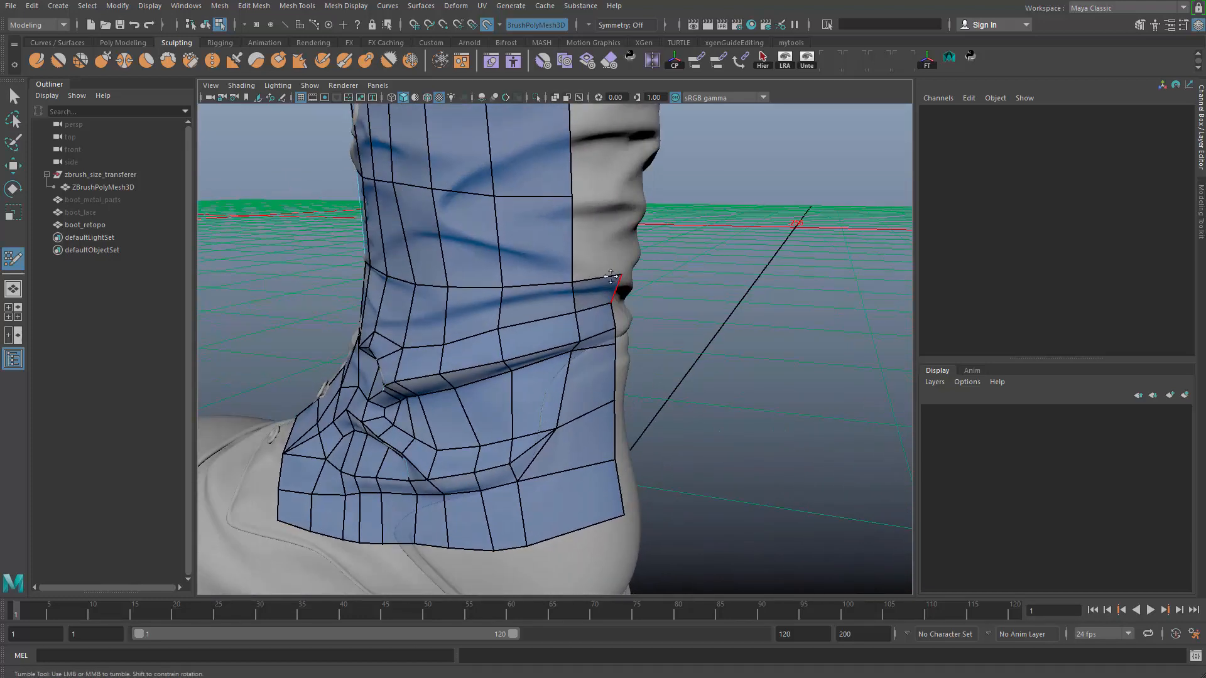
mouse_move(610, 212)
alt+mouse_down()
mouse_move(533, 277)
mouse_move(511, 348)
alt+mouse_up()
shift+click(572, 269)
key(ctrl+z)
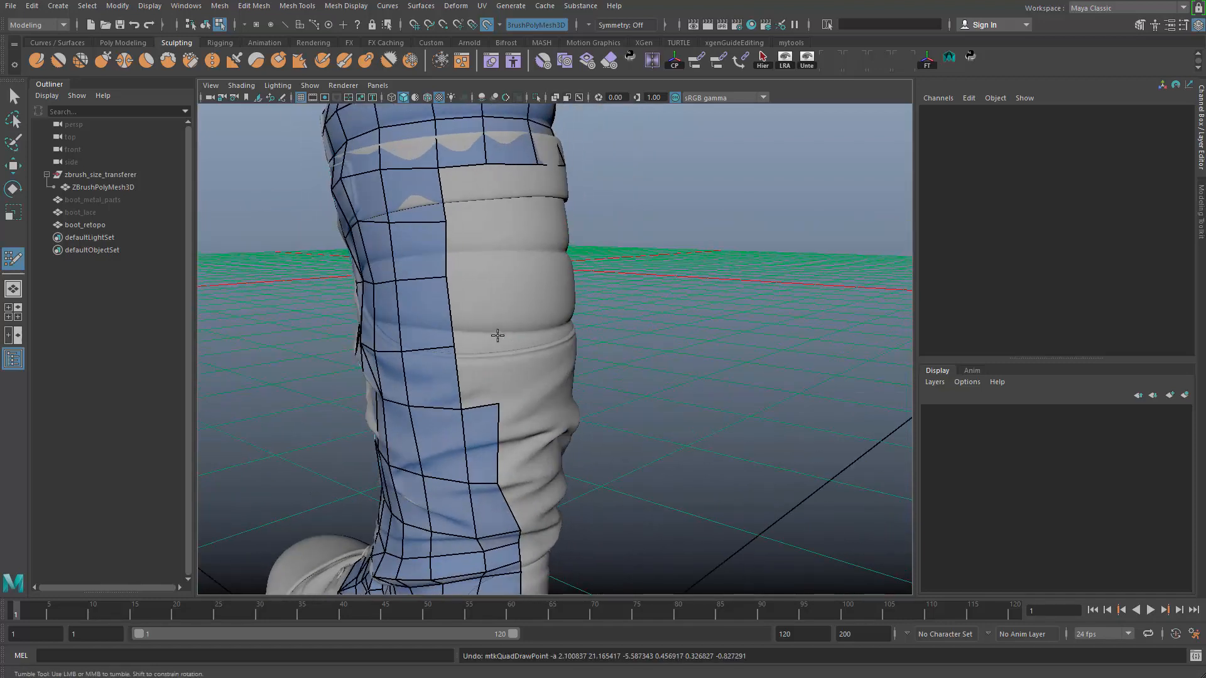
shift+click(481, 364)
alt+middle_drag(507, 443, 518, 408)
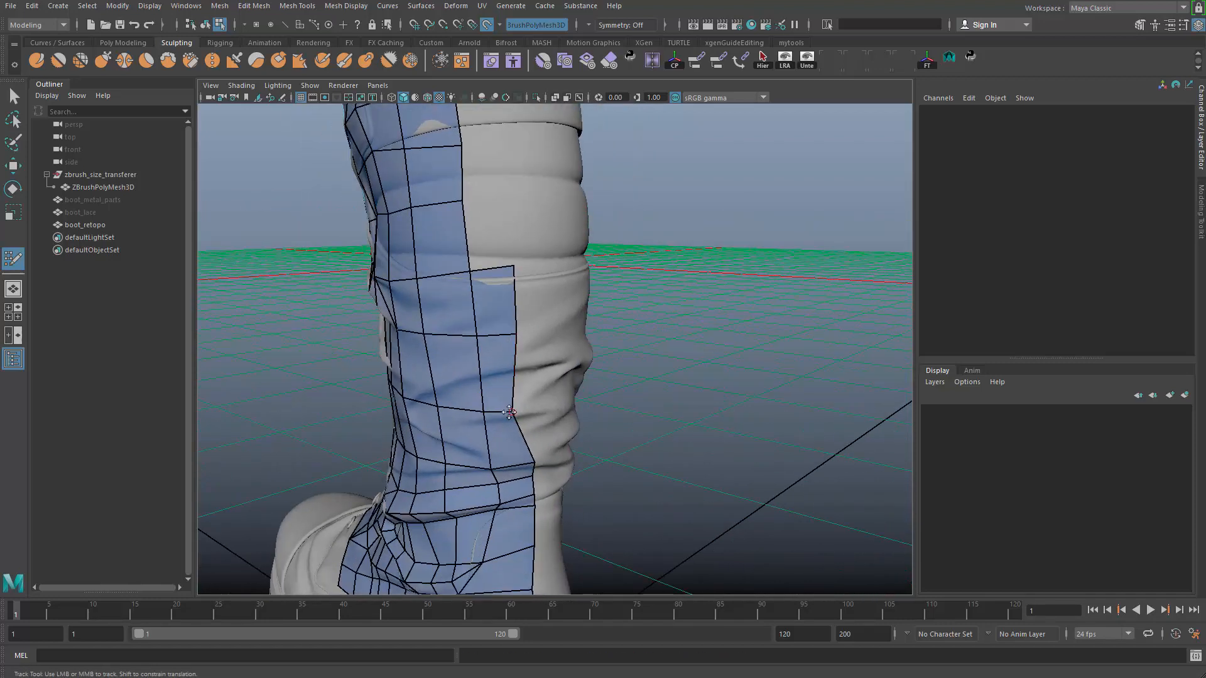
Straighten the rear column's edge and continue it upward with three more quads to the row beneath the cuff
alt+drag(530, 462, 520, 423)
alt+drag(511, 340, 509, 349)
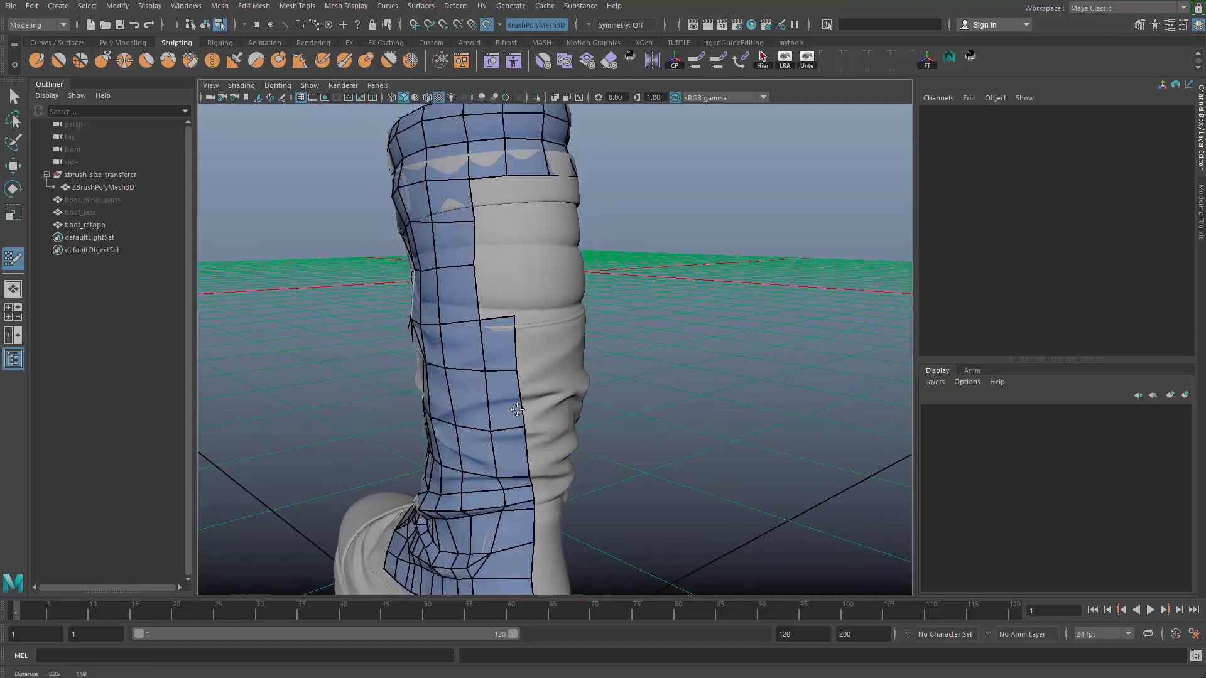
alt+right_drag(509, 348, 506, 357)
shift+click(482, 335)
shift+click(477, 396)
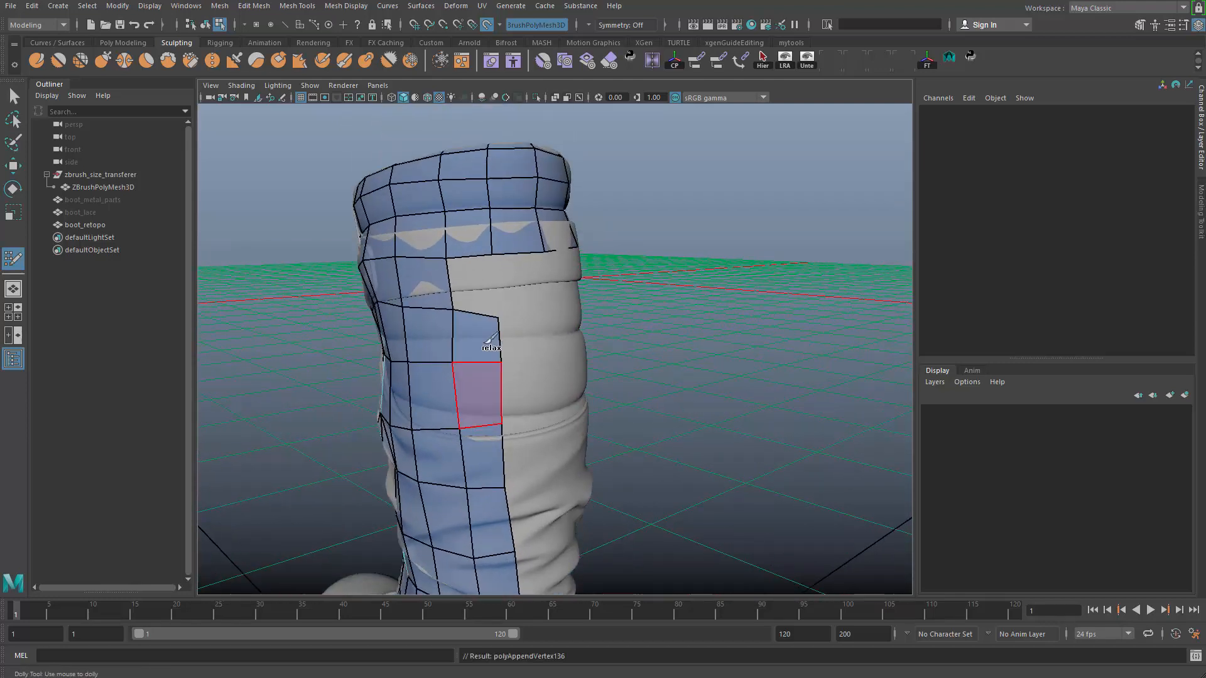
shift+click(472, 290)
Examine the mesh coverage on the boot's side, from the cuff down to the ankle and lower border
alt+right_drag(496, 314, 456, 324)
alt+middle_drag(455, 324, 471, 252)
alt+drag(471, 251, 559, 286)
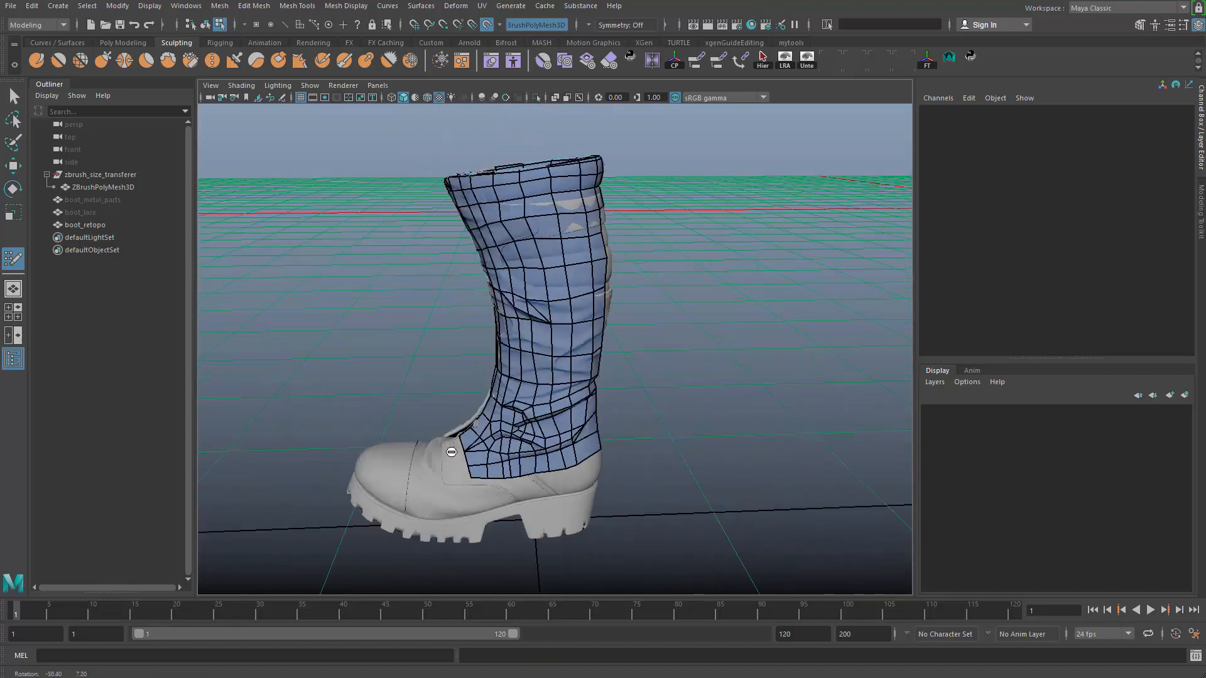
alt+middle_drag(559, 286, 565, 352)
alt+drag(565, 351, 590, 383)
alt+right_drag(590, 383, 606, 392)
alt+drag(606, 393, 565, 330)
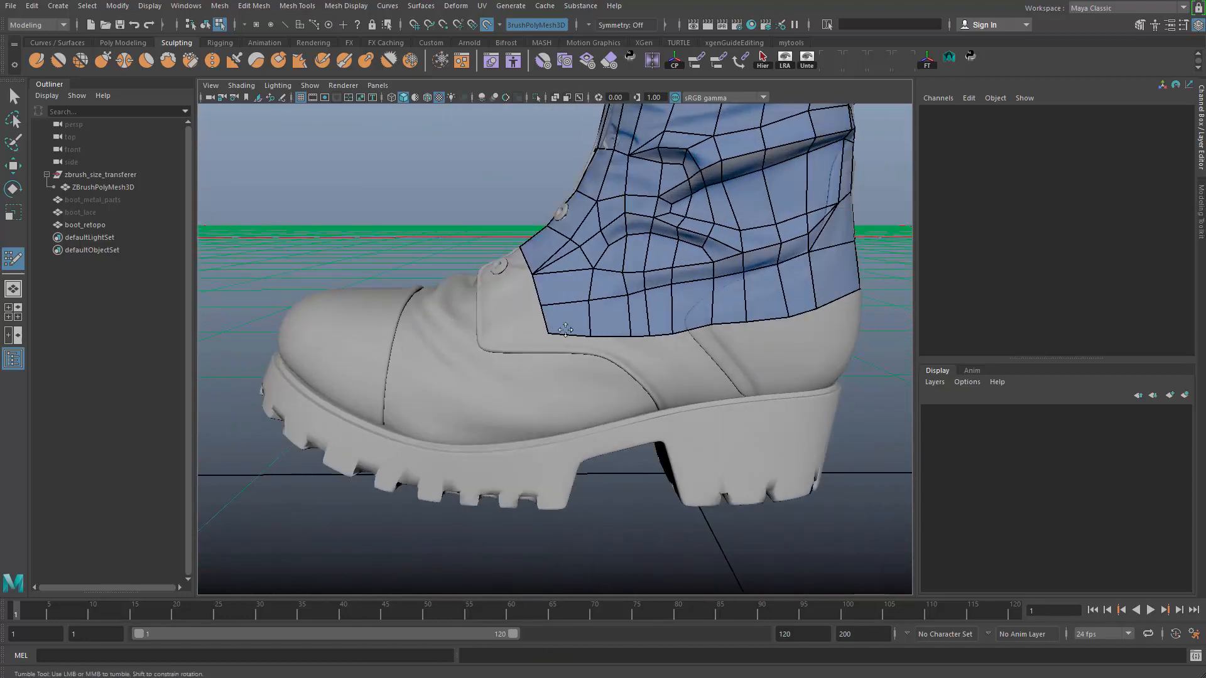
alt+right_drag(606, 335, 580, 333)
Extend the tongue strip between the lacing flaps downward with three quads joined to the finished flap's edge
alt+drag(581, 333, 705, 355)
alt+middle_drag(705, 355, 703, 468)
alt+right_drag(704, 468, 716, 500)
alt+drag(716, 501, 498, 312)
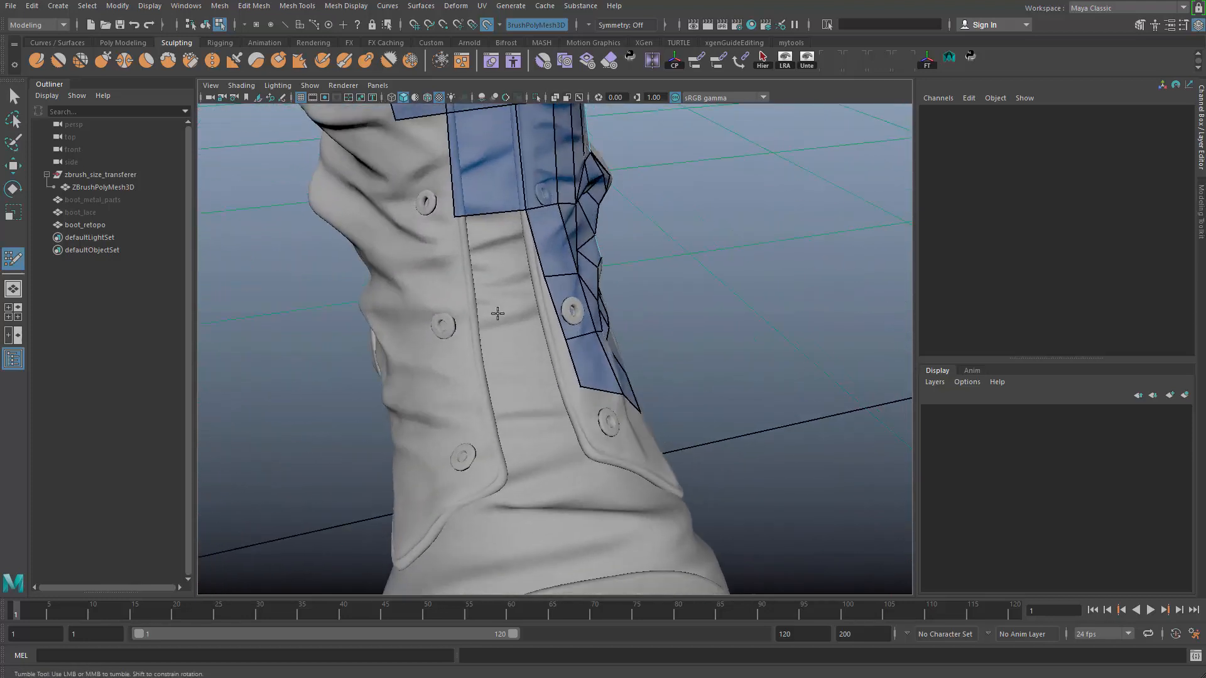
shift+click(491, 277)
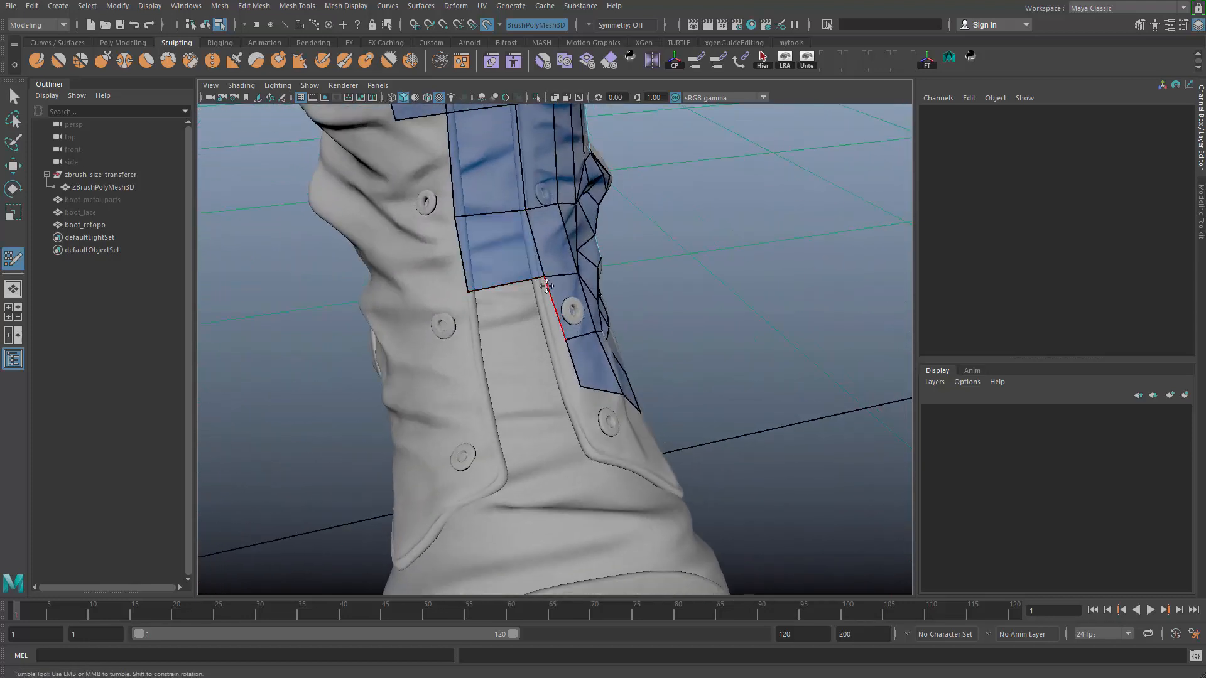
shift+click(476, 358)
shift+click(556, 383)
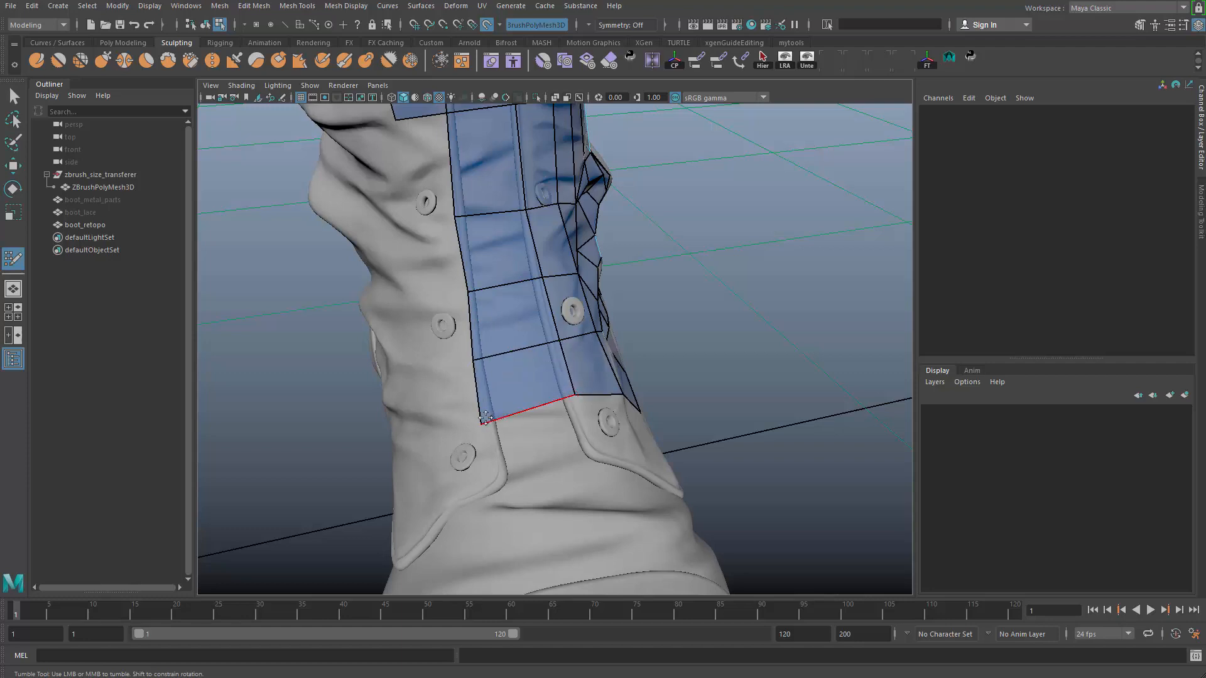
Add a column of quads down the opposite lacing flap, covering its eyelets alongside the tongue strip
alt+drag(486, 402, 552, 372)
alt+middle_drag(552, 371, 498, 295)
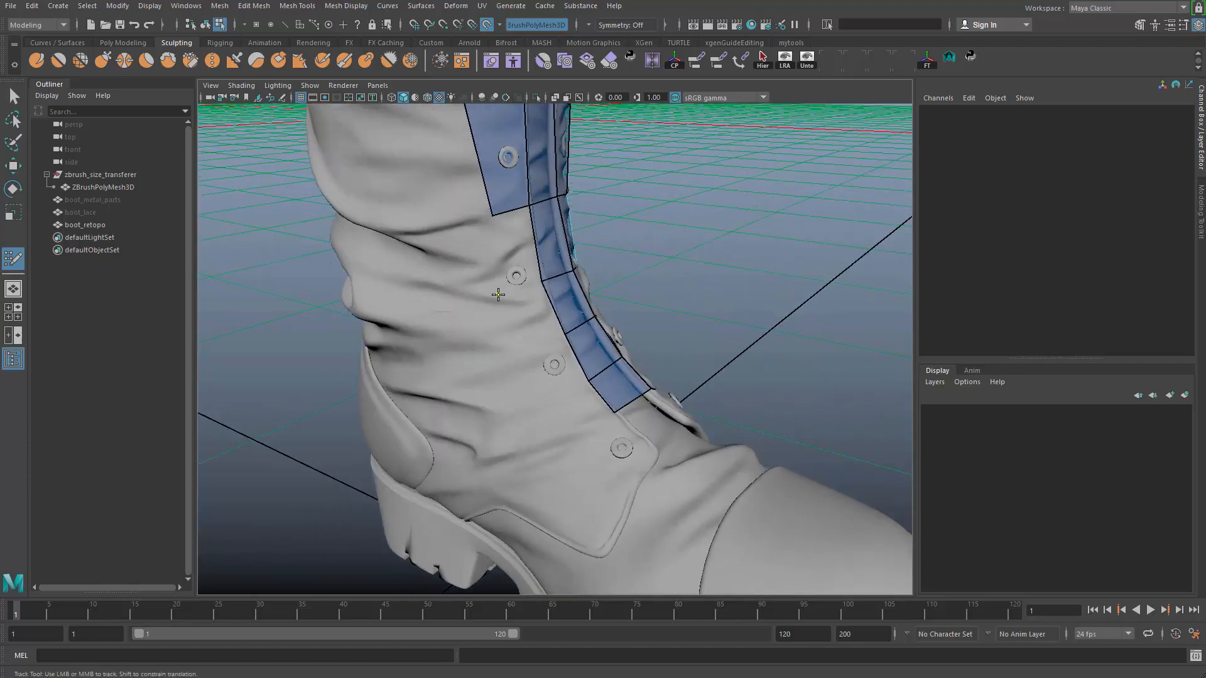
shift+click(506, 270)
shift+click(524, 320)
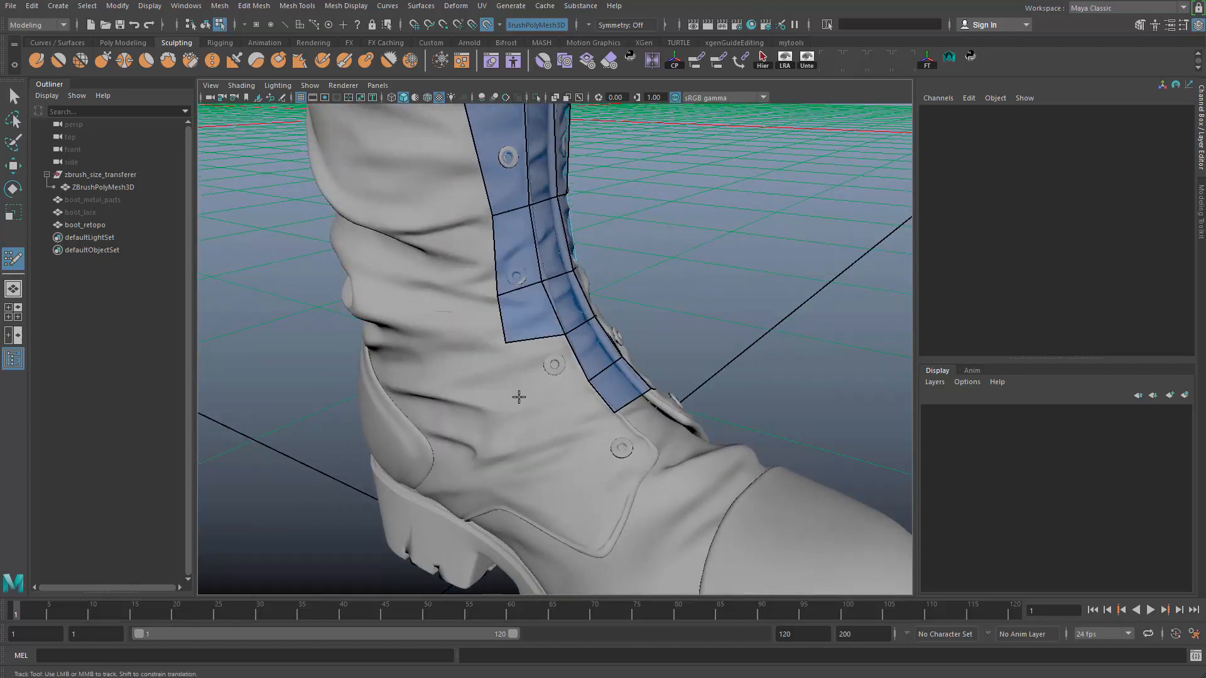
shift+click(560, 433)
Add a row of quads beneath the cuff on the uncovered side of the boot, reaching the lacing flap
alt+drag(560, 434, 648, 419)
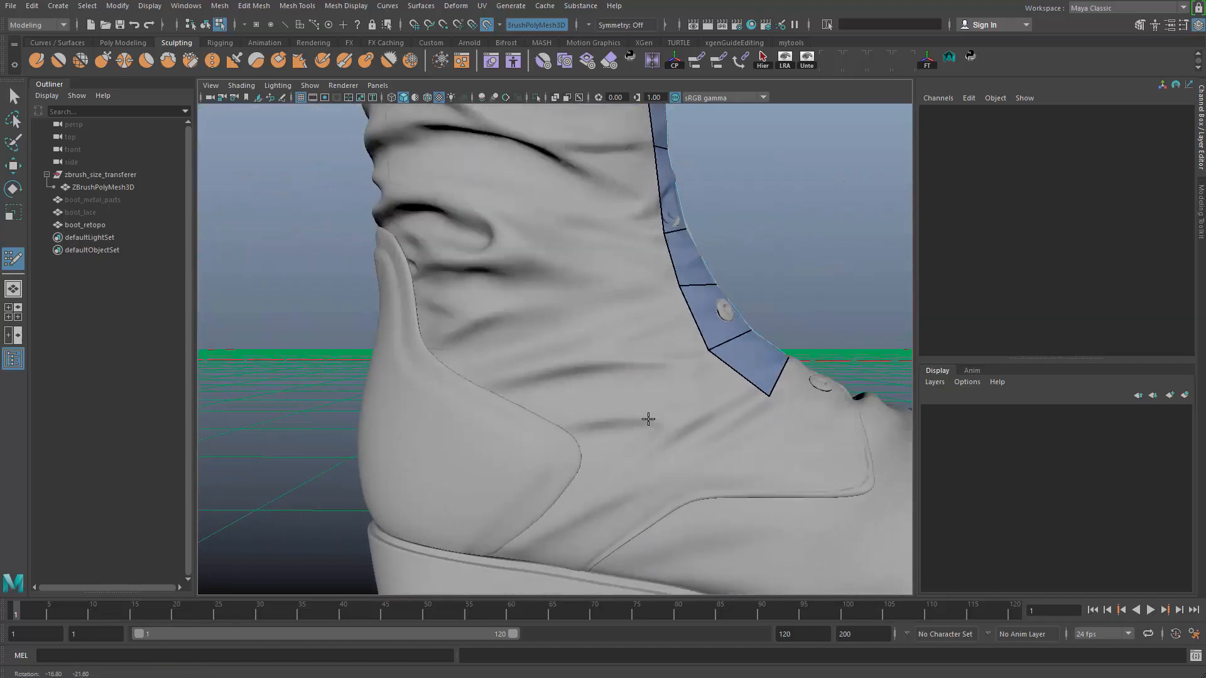
scroll(648, 419, down, 3)
alt+right_drag(635, 385, 572, 310)
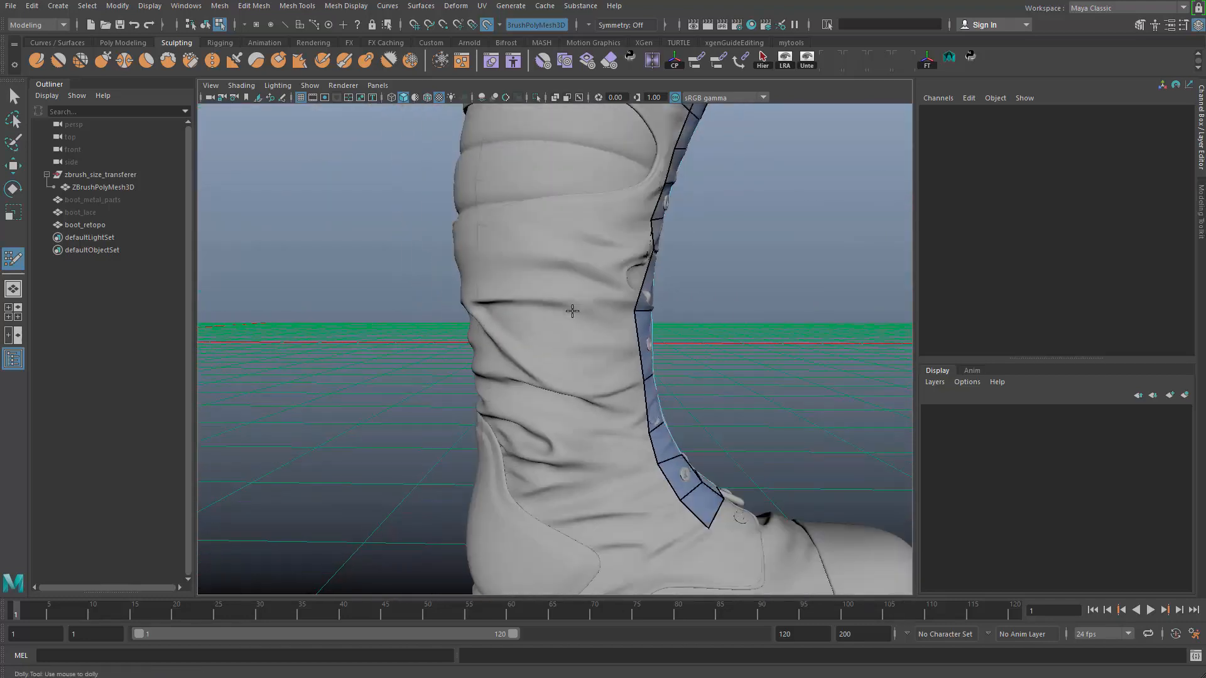
alt+drag(572, 310, 546, 349)
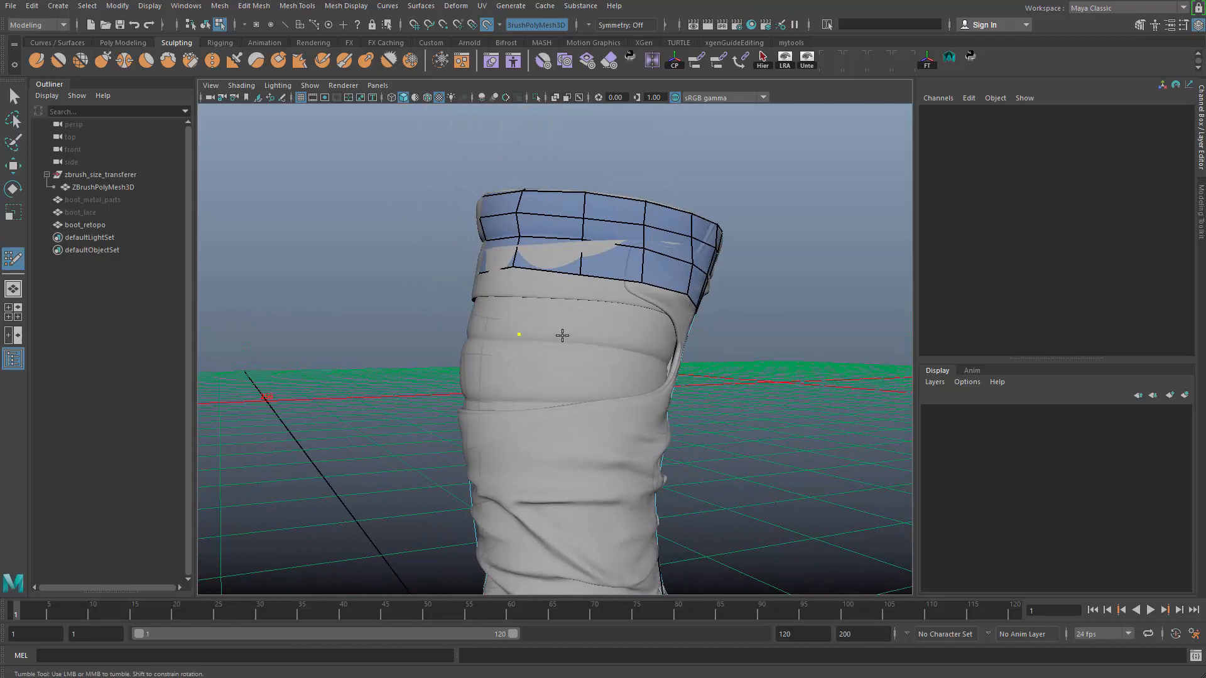
shift+click(544, 322)
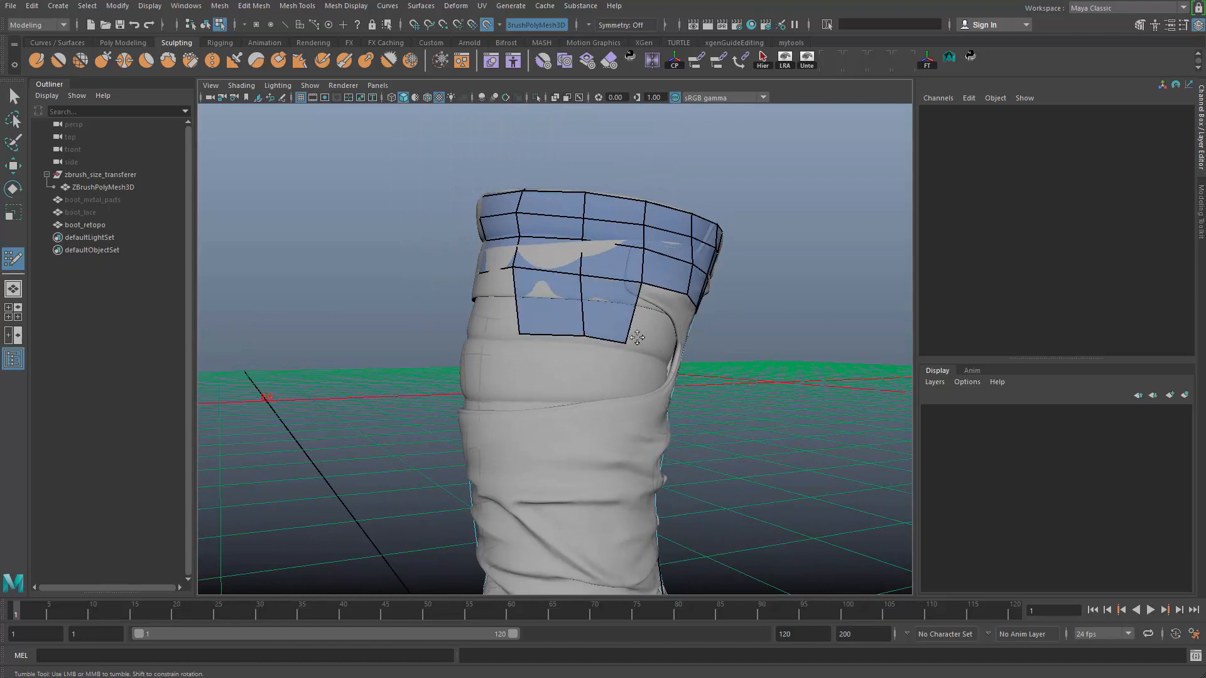
mouse_move(615, 333)
alt+mouse_down()
mouse_move(531, 337)
mouse_move(569, 345)
alt+mouse_up()
alt+right_drag(566, 349, 565, 356)
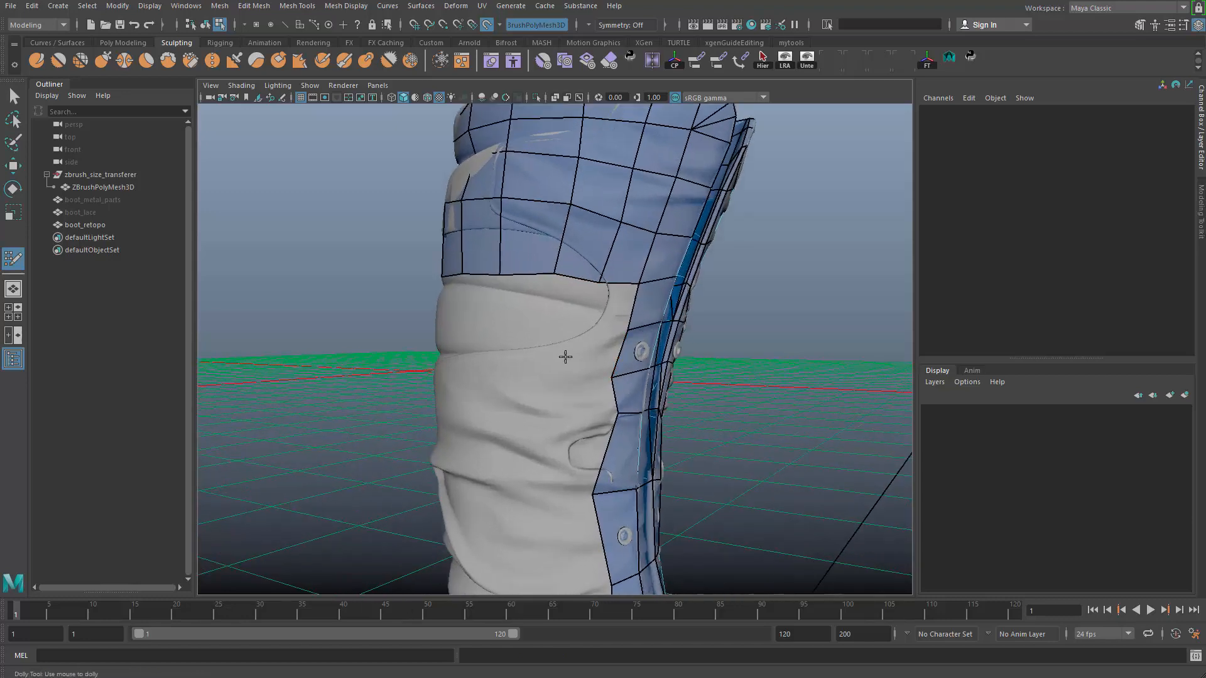
Draw the next row of quads below it, from the lacing flap toward the back of the shaft
shift+click(582, 323)
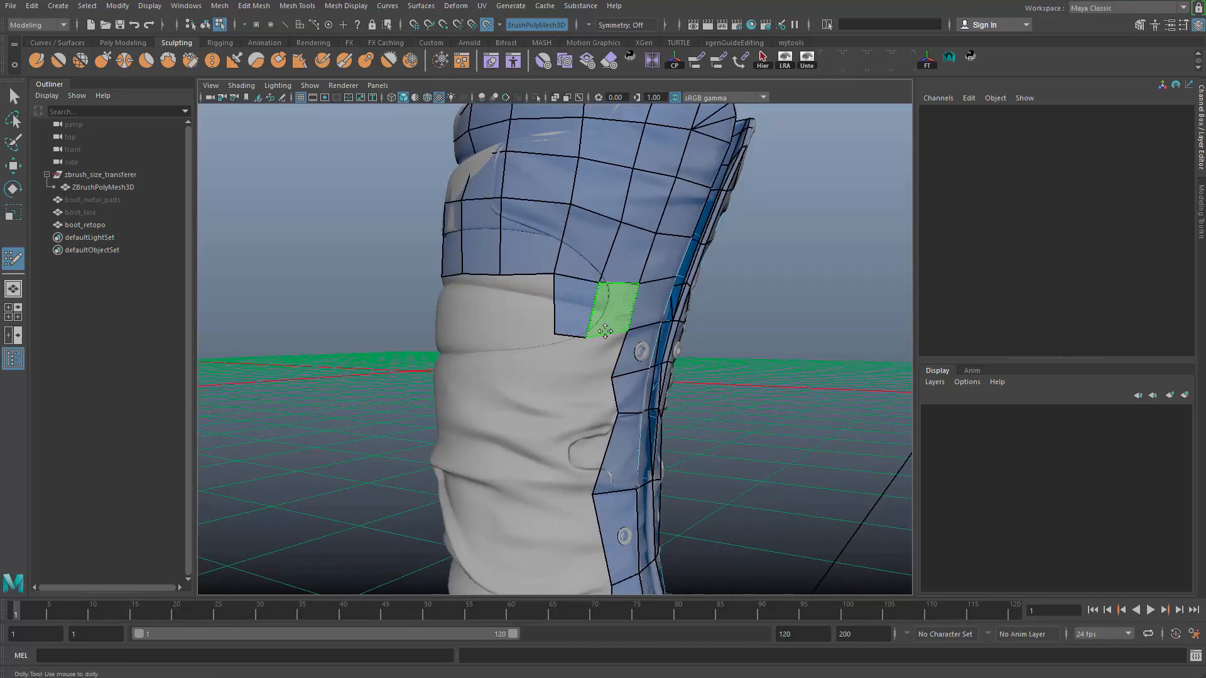
shift+click(604, 331)
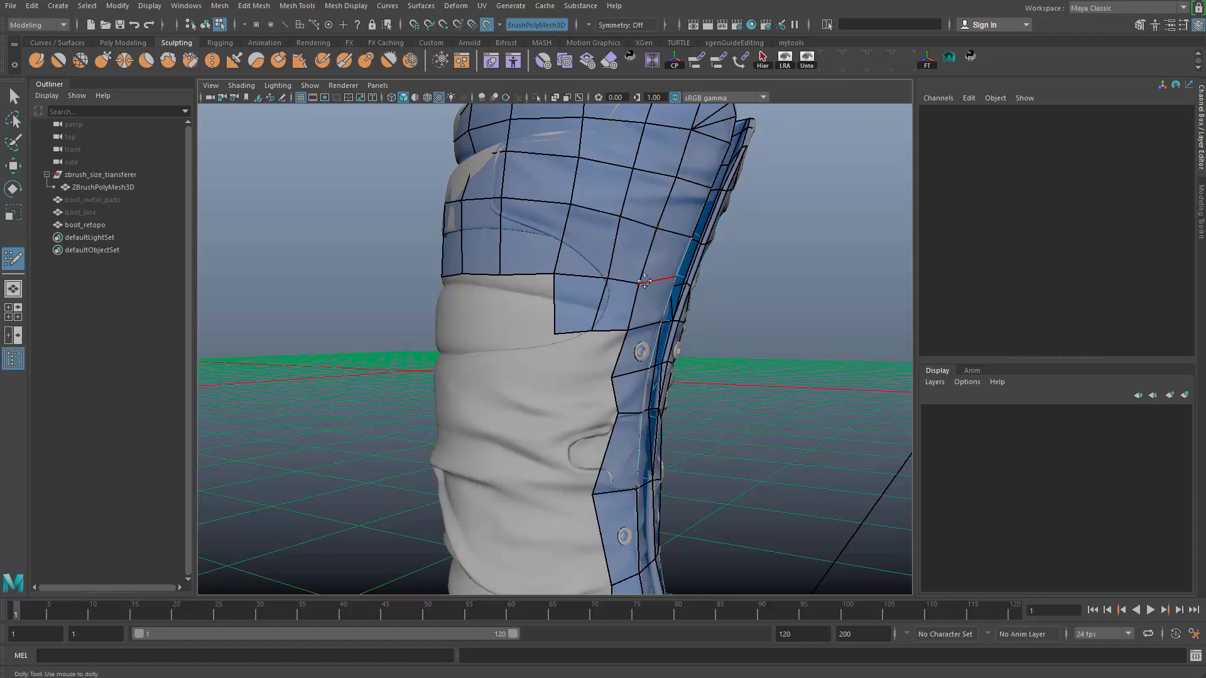
alt+drag(557, 331, 587, 344)
shift+click(541, 321)
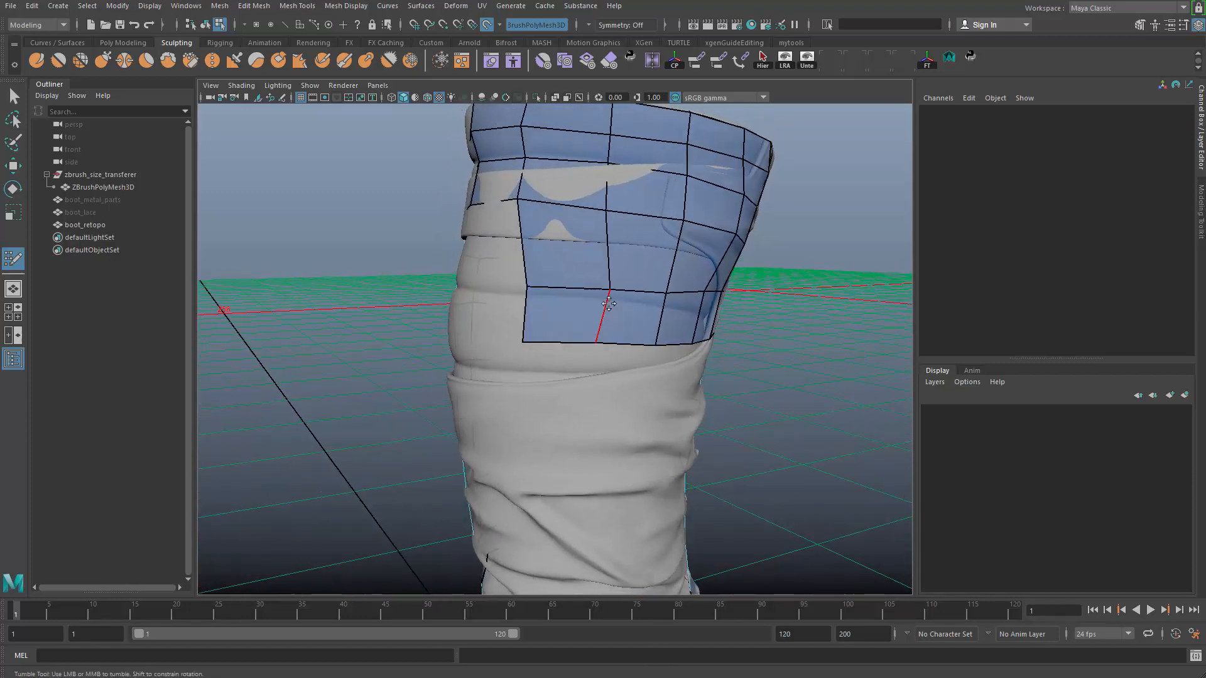
Close both upper rows around the back of the shaft by filling the remaining quads to the rear column
mouse_move(594, 286)
alt+mouse_down()
mouse_move(612, 309)
mouse_move(586, 299)
alt+mouse_up()
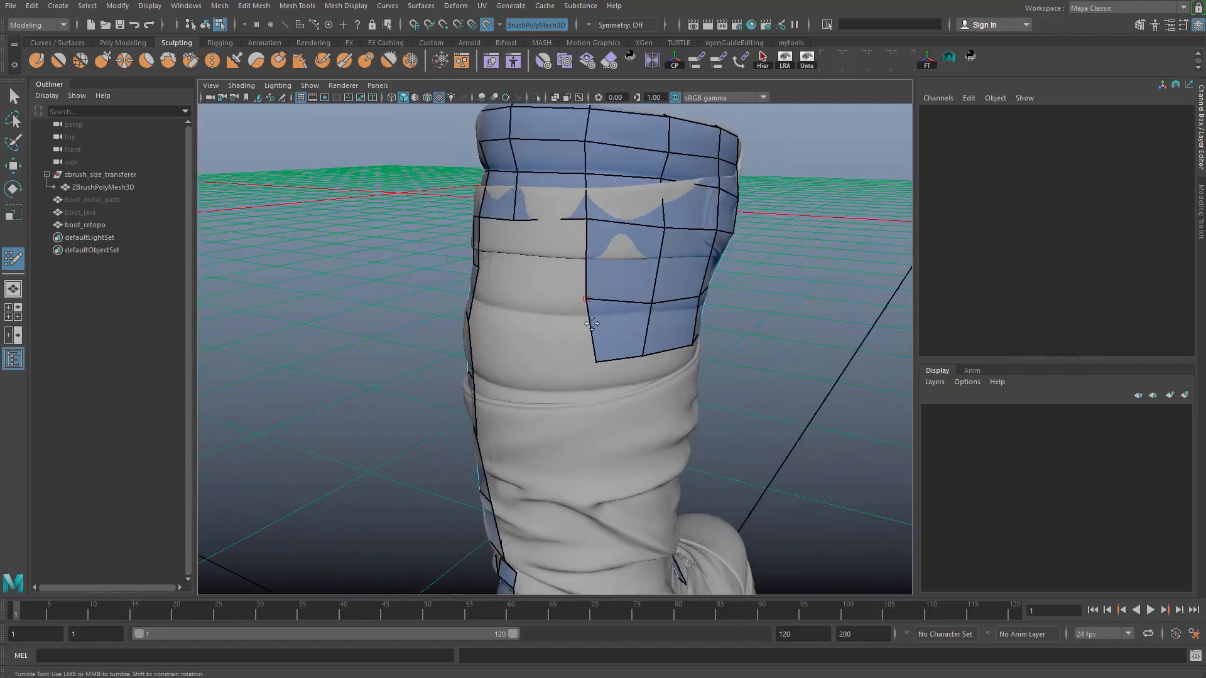
alt+drag(583, 352, 584, 333)
shift+click(540, 270)
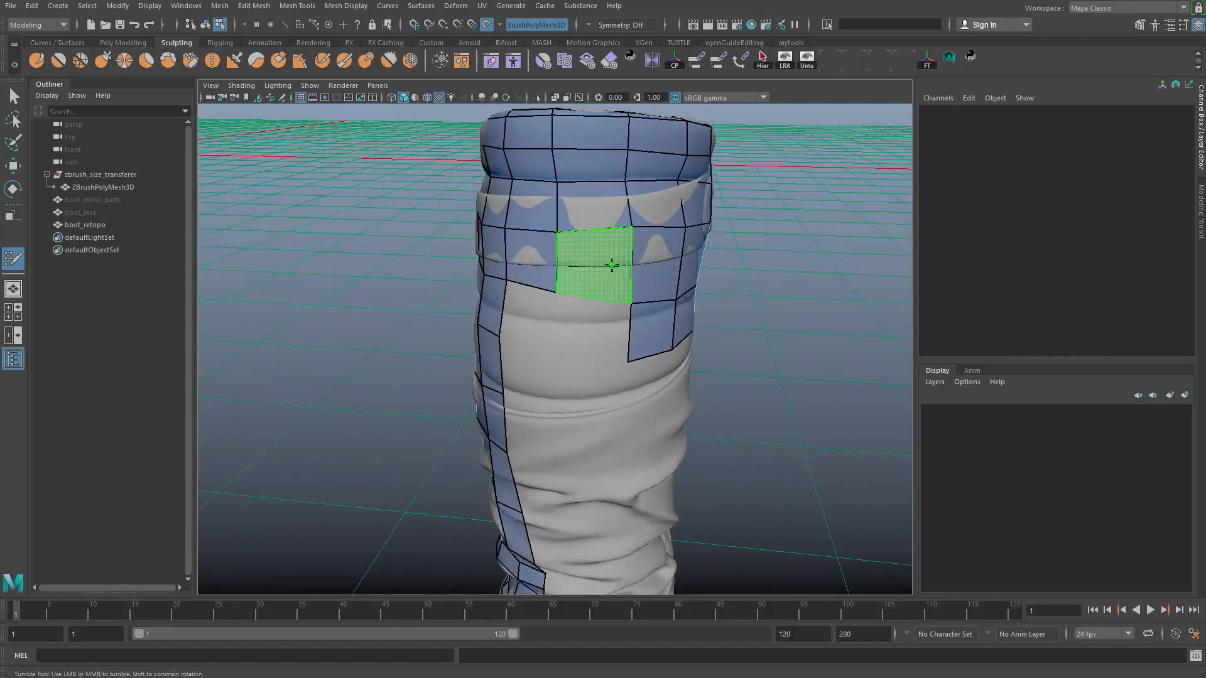
shift+click(592, 258)
shift+click(540, 333)
shift+click(537, 324)
shift+click(597, 329)
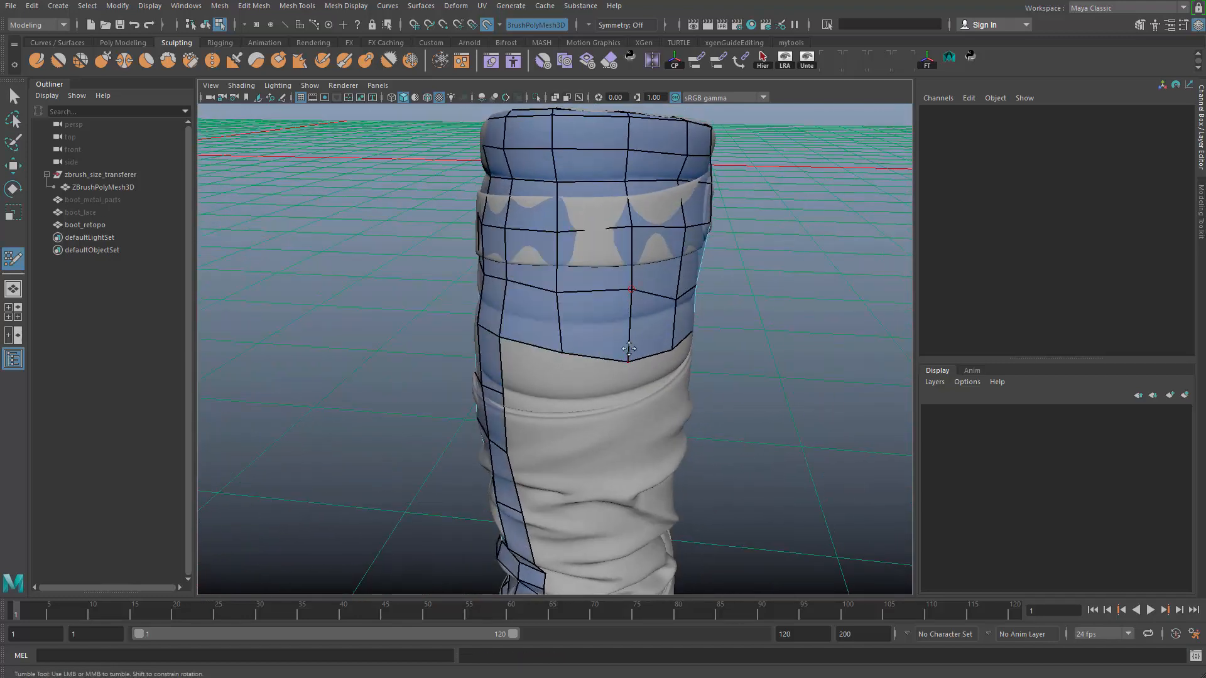
Even out the lower edge of the upper rows at the back of the shaft and add quads below them toward the lacing flap
drag(628, 361, 677, 334)
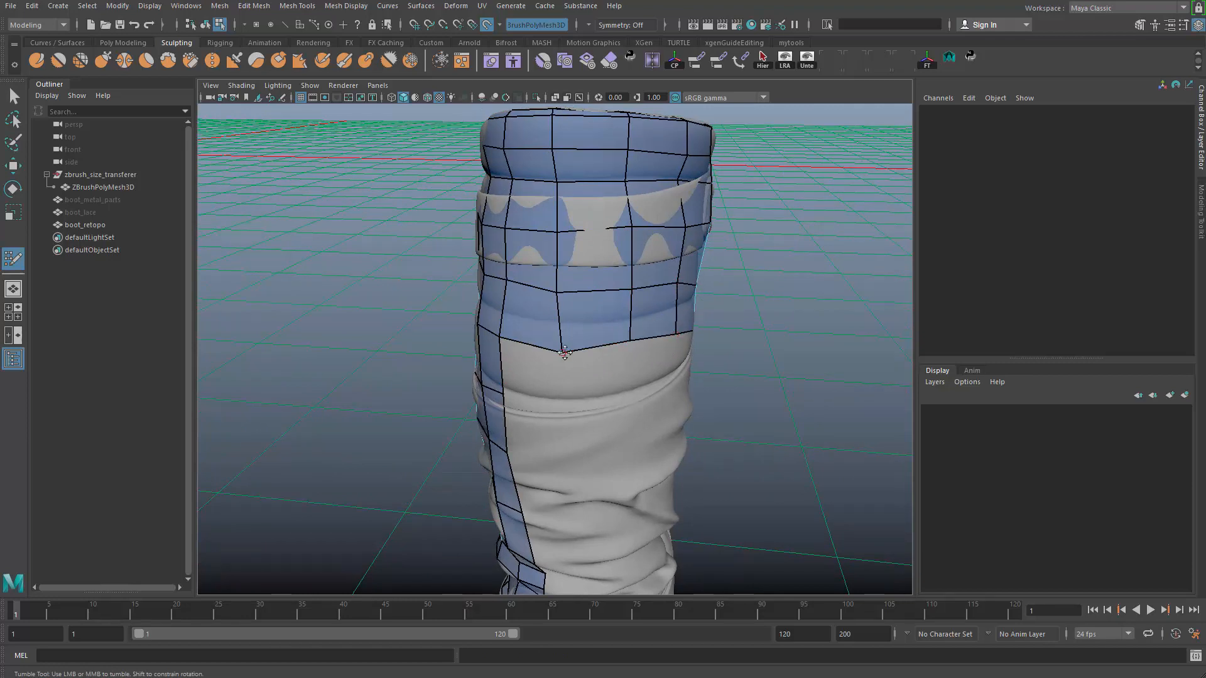
drag(561, 291, 561, 285)
mouse_move(659, 308)
alt+mouse_down()
mouse_move(586, 291)
mouse_move(649, 314)
mouse_move(667, 366)
alt+mouse_up()
click(602, 389)
shift+click(579, 354)
mouse_move(603, 389)
mouse_down()
mouse_move(605, 364)
mouse_move(581, 376)
mouse_move(619, 368)
mouse_move(596, 382)
mouse_move(612, 356)
mouse_move(574, 335)
mouse_up()
shift+click(568, 344)
shift+click(592, 344)
shift+click(633, 348)
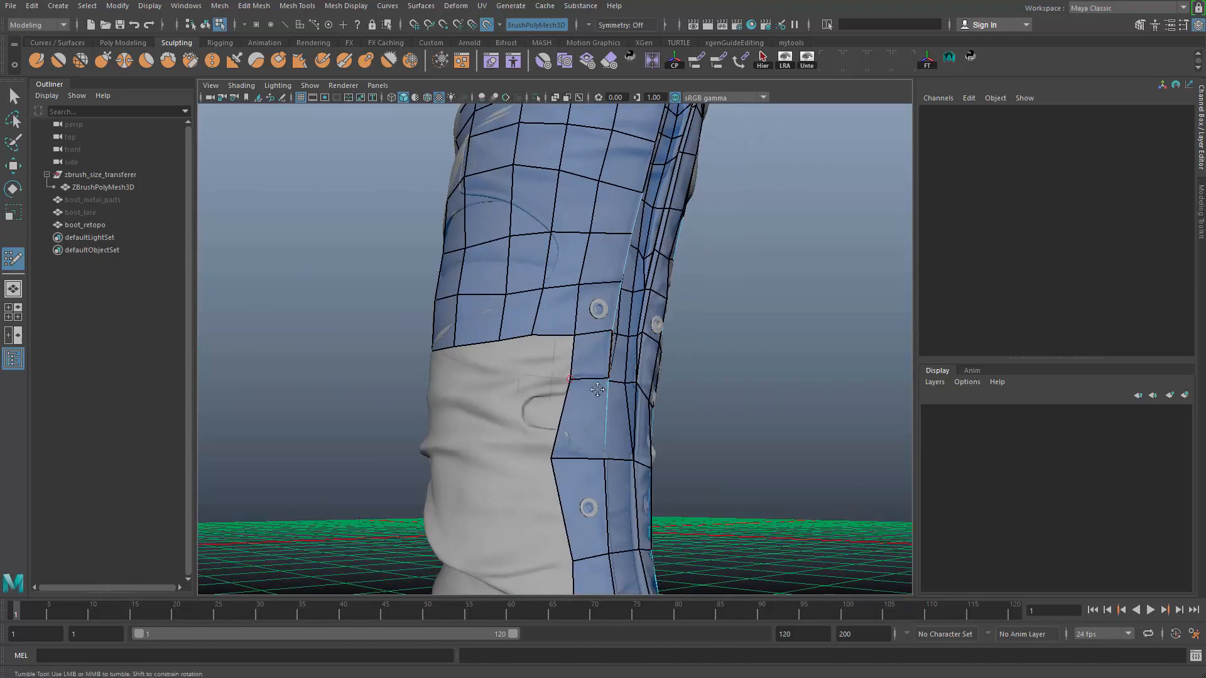
alt+drag(597, 390, 522, 420)
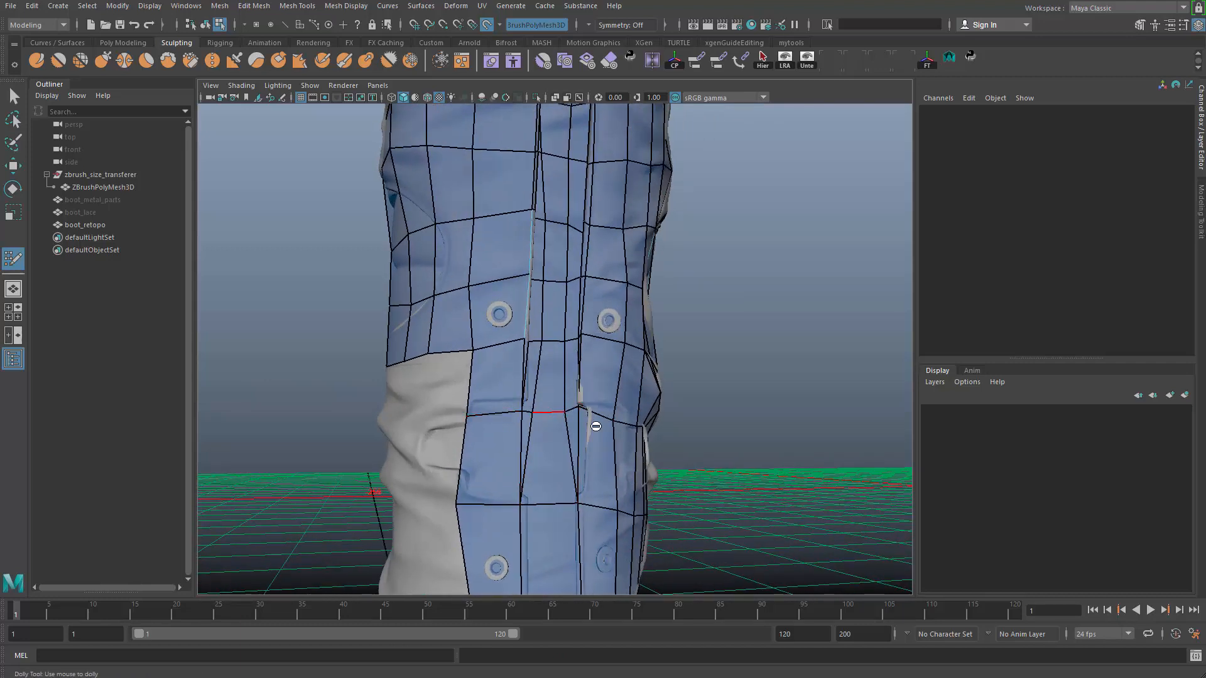
key(ctrl+z)
Build a block of quads two rows deep from the lacing flap toward the shaft's side and straighten its lower edge
alt+right_drag(475, 424, 509, 441)
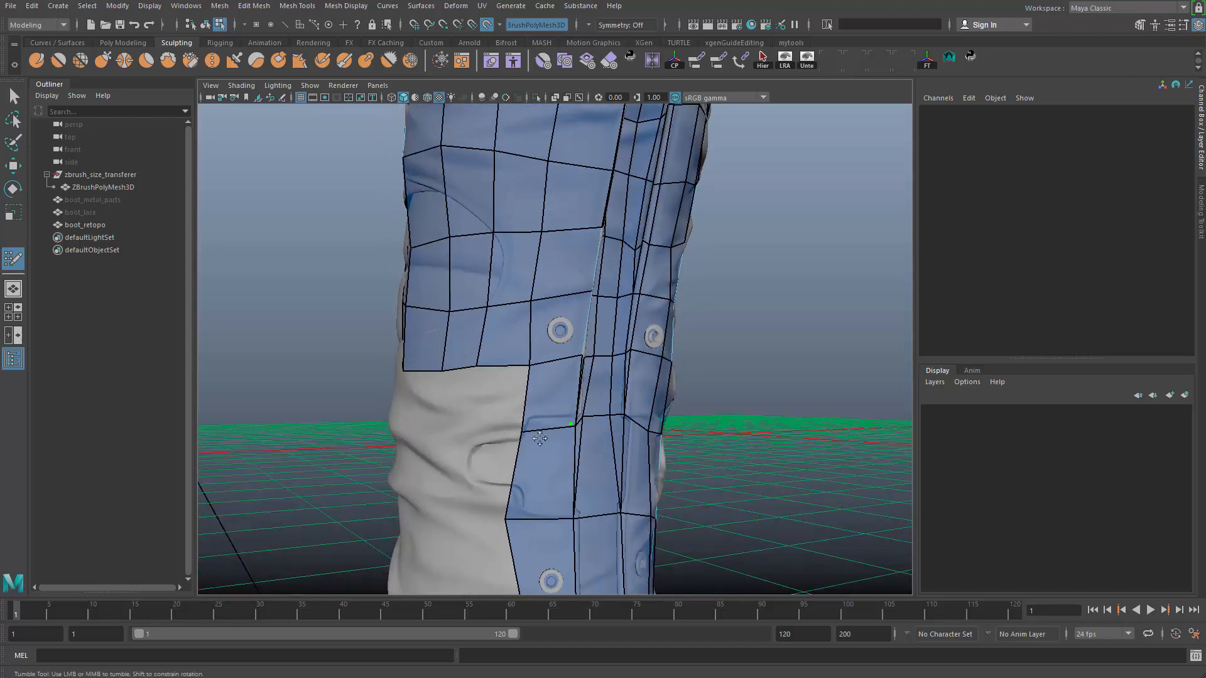
shift+click(502, 434)
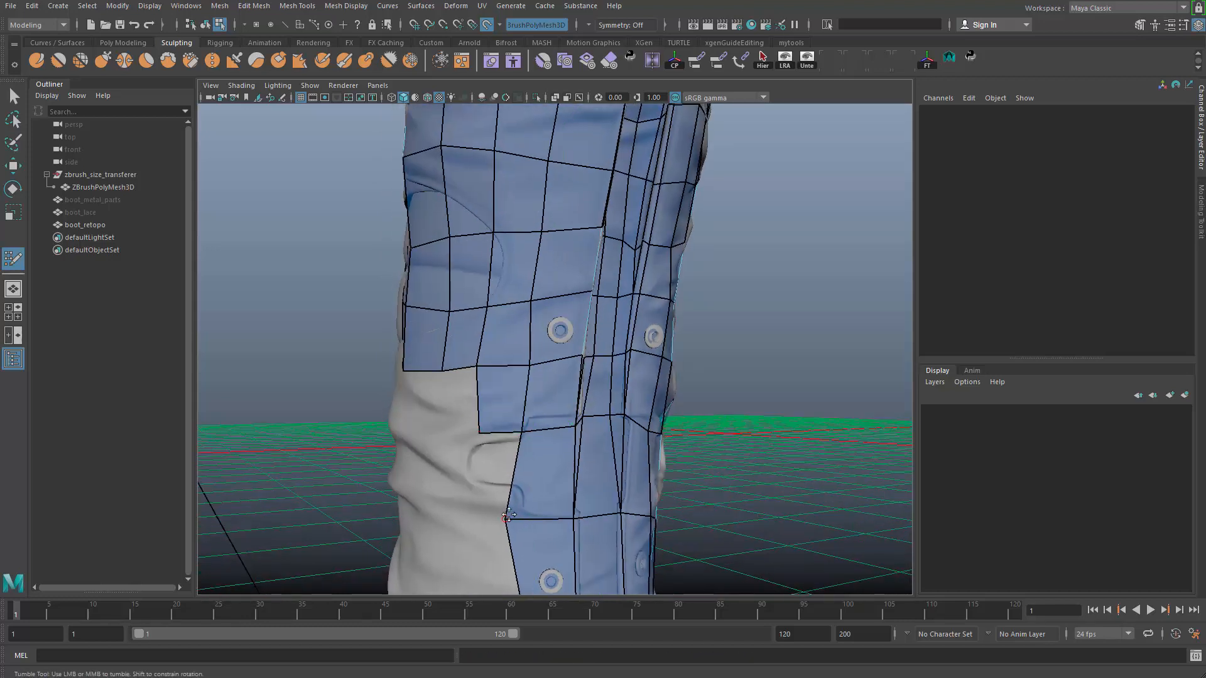
shift+click(471, 512)
alt+drag(470, 512, 584, 407)
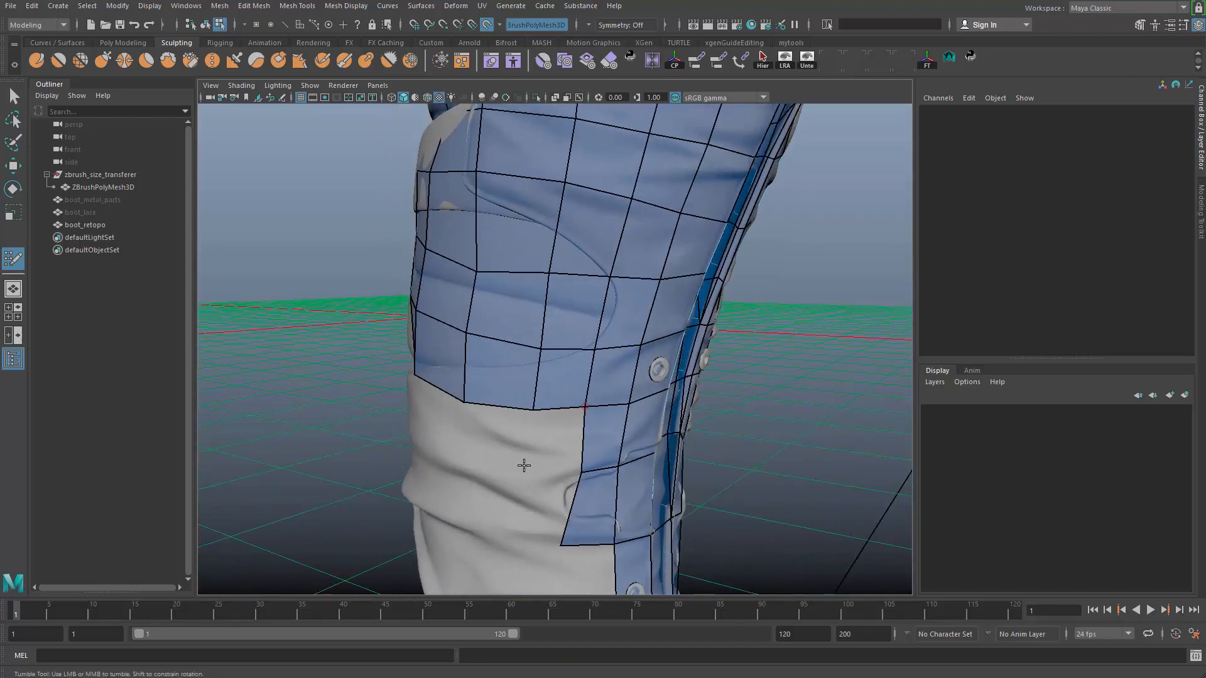
shift+click(554, 430)
shift+click(541, 510)
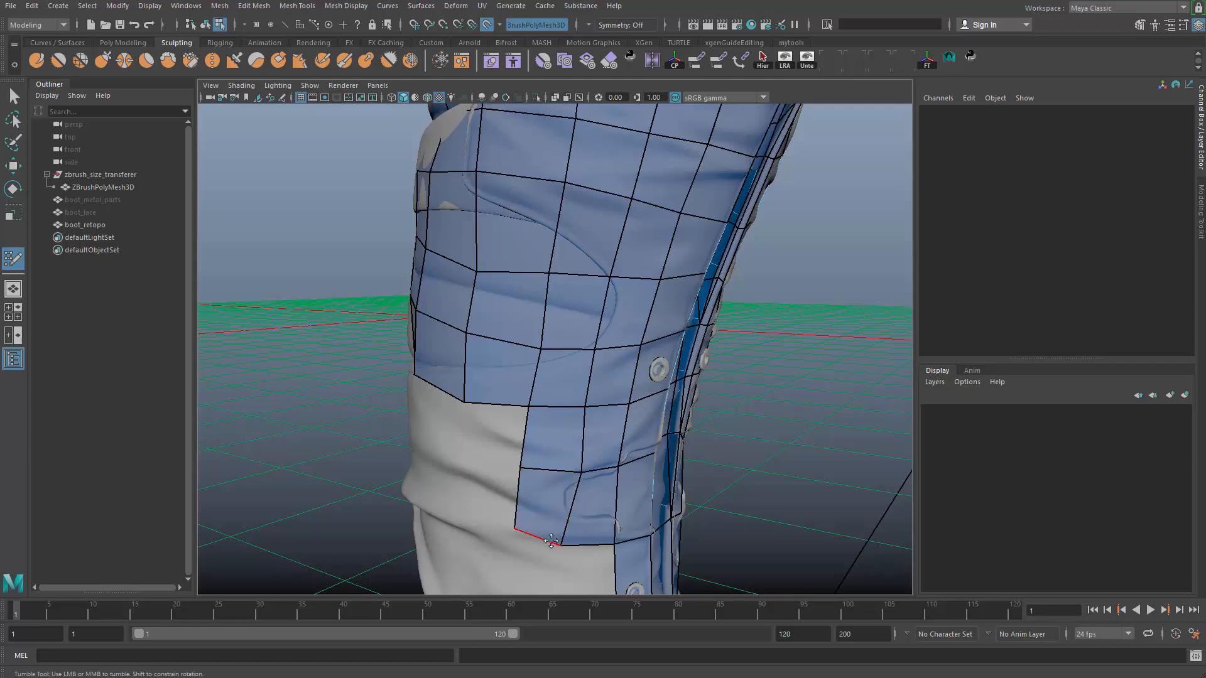
mouse_move(544, 538)
mouse_down()
mouse_move(516, 546)
mouse_move(575, 550)
mouse_up()
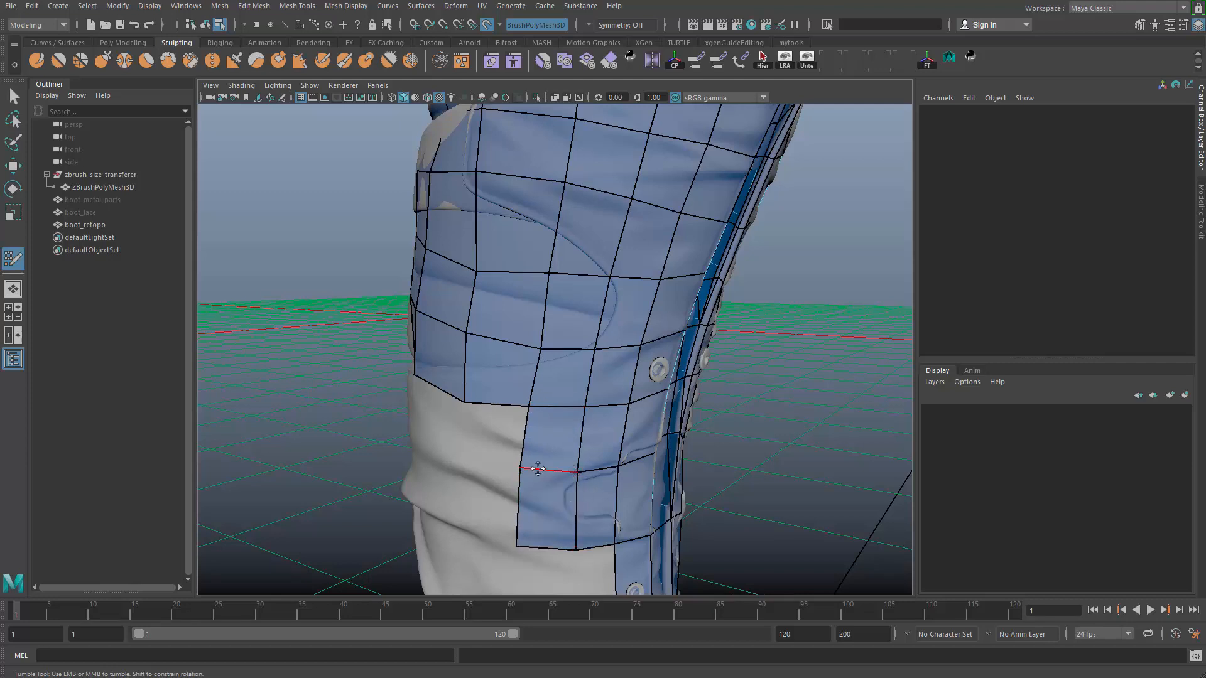
Continue the upper of the two new rows around the back of the shaft until it meets the rear column
alt+drag(534, 480, 559, 475)
shift+click(582, 410)
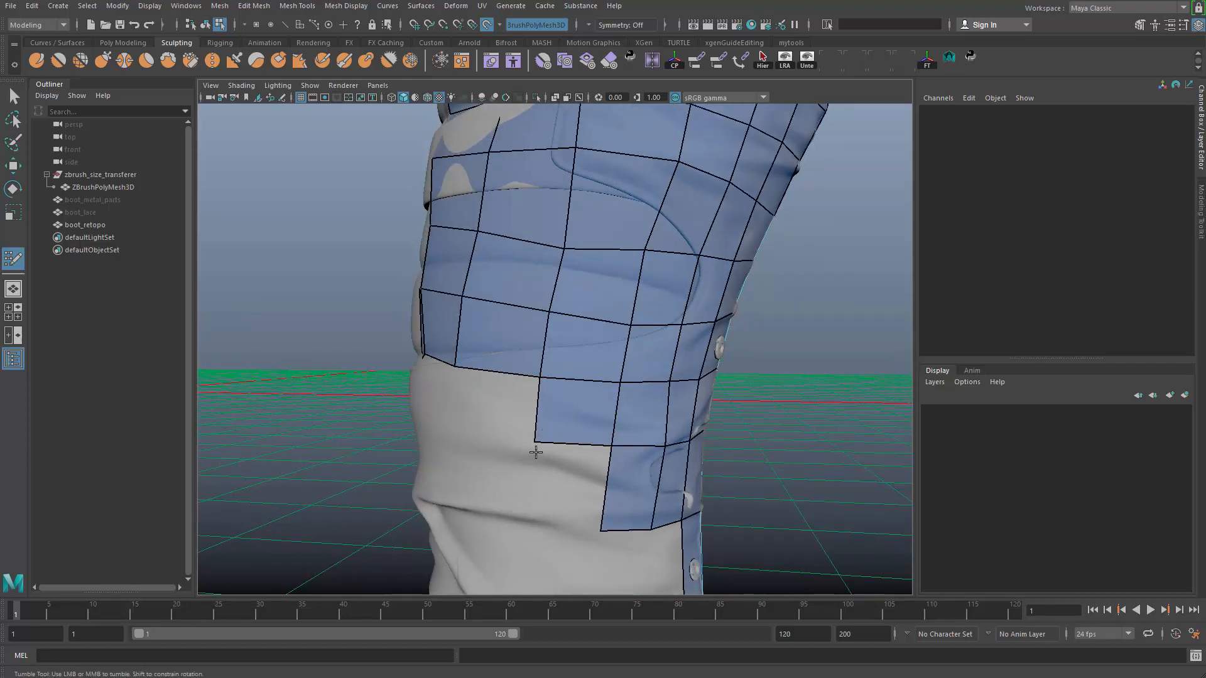
click(534, 520)
shift+click(565, 472)
alt+drag(527, 436, 596, 440)
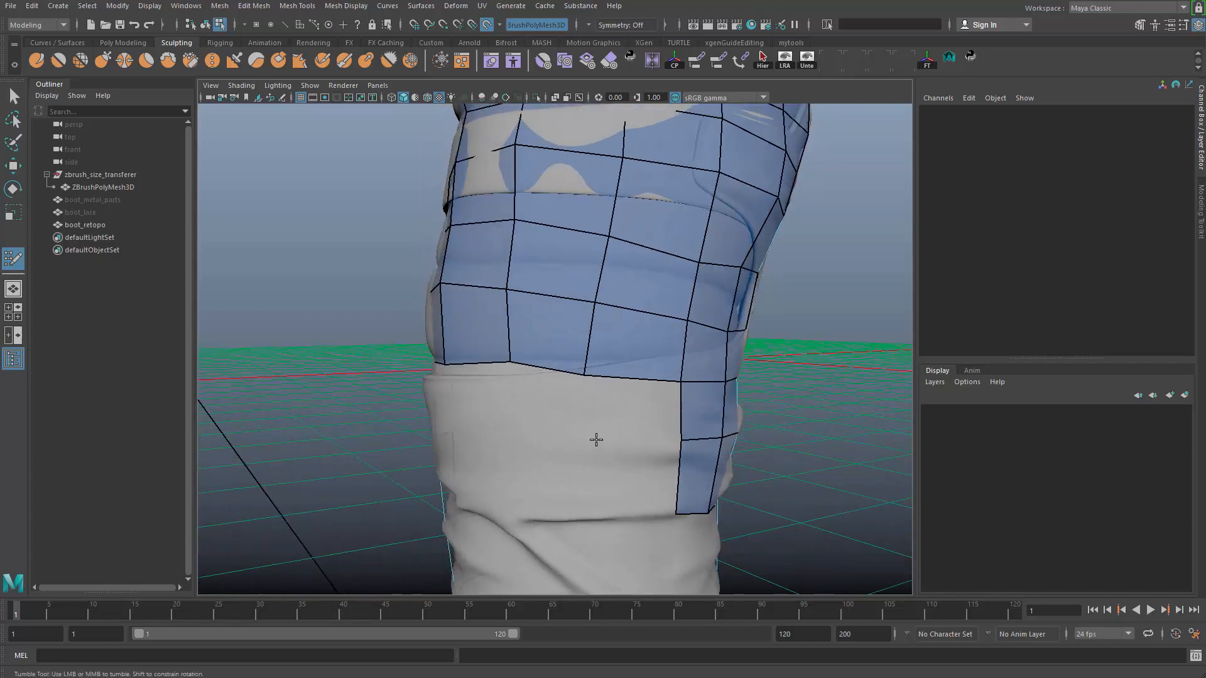
shift+click(609, 425)
drag(584, 375, 597, 375)
mouse_move(533, 438)
alt+mouse_down()
mouse_move(584, 452)
mouse_move(568, 457)
mouse_move(655, 424)
alt+mouse_up()
shift+click(618, 427)
click(514, 464)
shift+click(557, 417)
shift+click(560, 433)
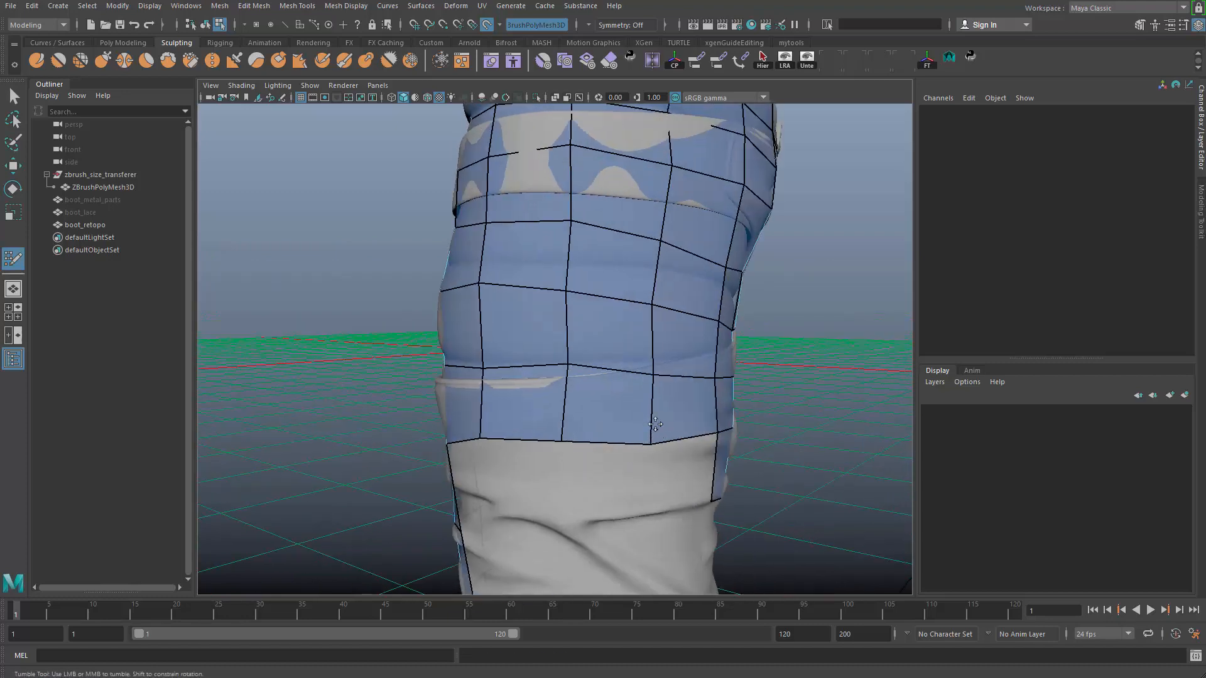
Fill the second row of quads below it from the rear column around the shaft, joining the quads near the lacing flap
alt+drag(629, 377, 613, 396)
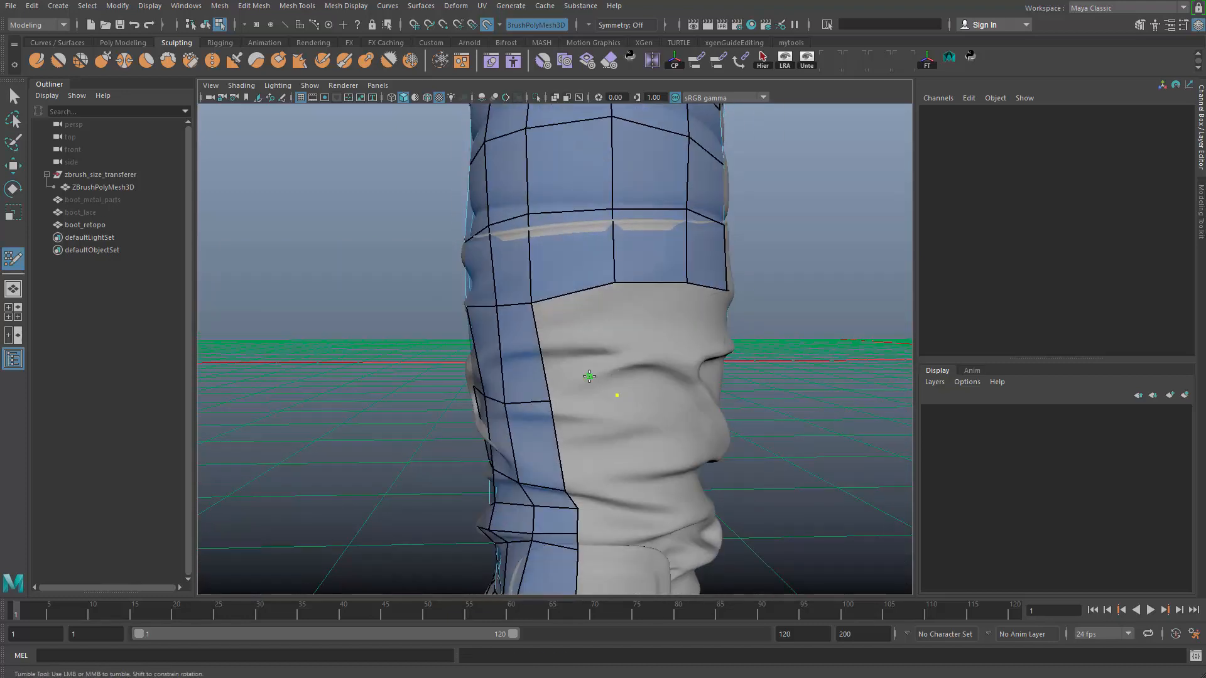
alt+drag(695, 328, 636, 370)
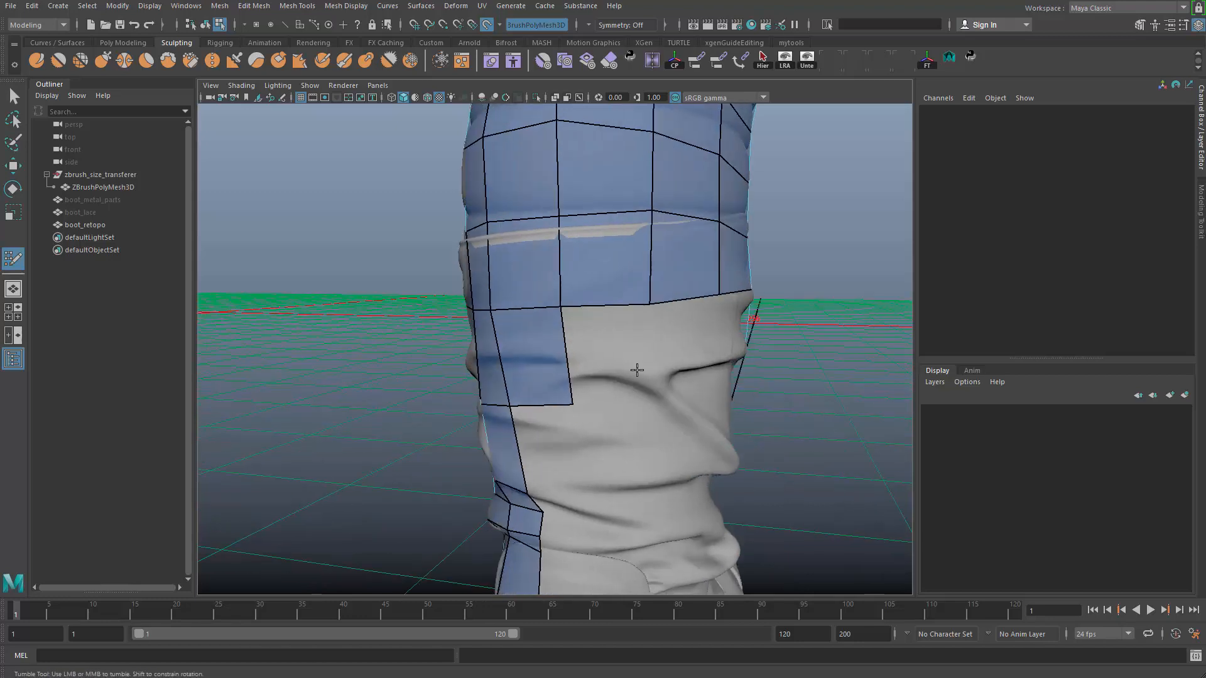
alt+drag(565, 396, 532, 381)
alt+right_drag(532, 381, 481, 383)
alt+drag(480, 383, 396, 405)
alt+right_drag(396, 406, 614, 383)
shift+click(562, 351)
drag(526, 405, 524, 396)
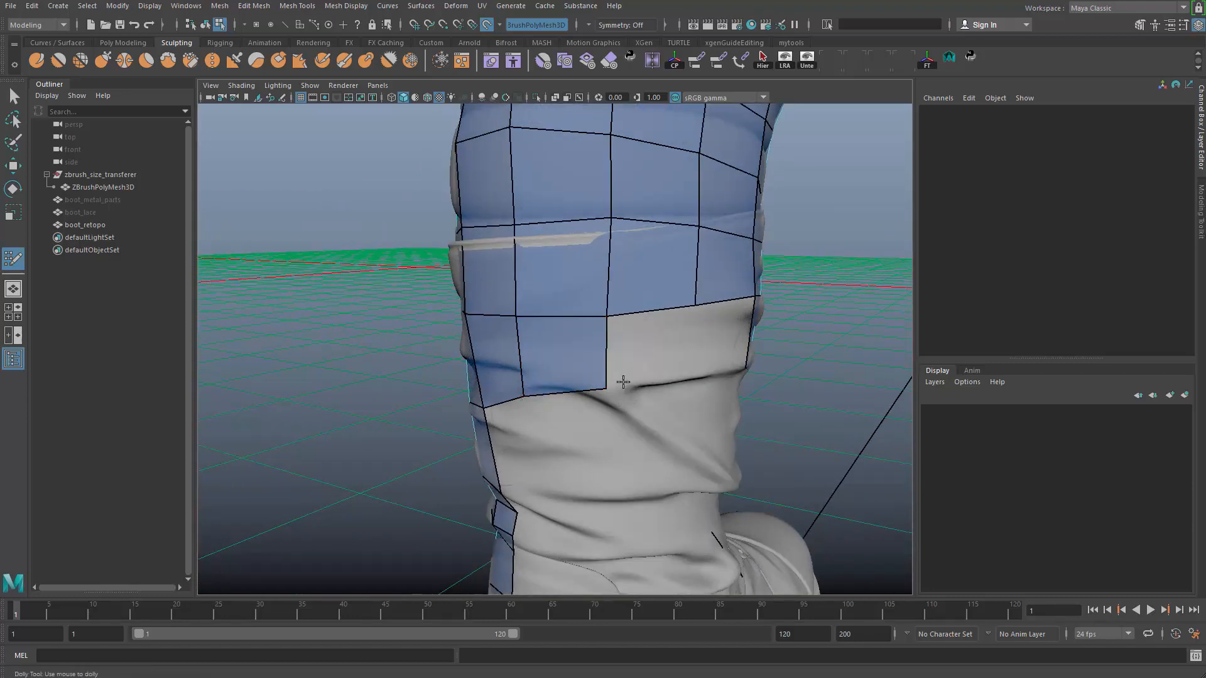
alt+drag(624, 383, 576, 387)
click(628, 393)
shift+click(659, 360)
shift+click(664, 357)
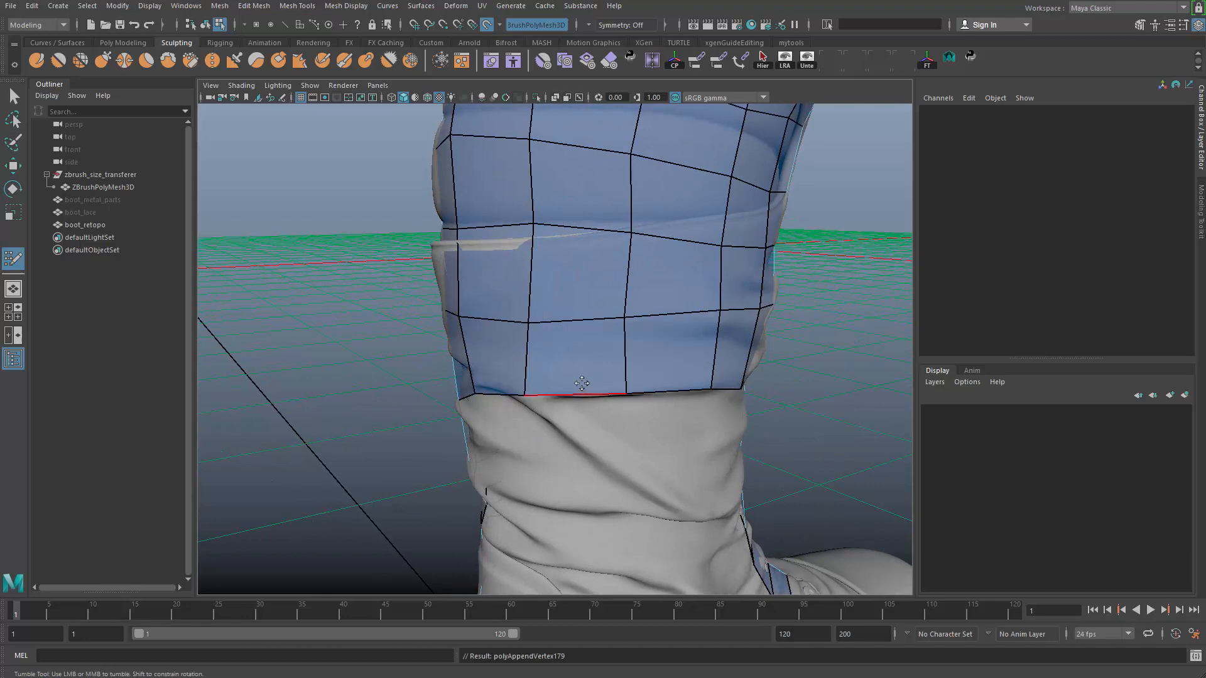
alt+right_drag(581, 382, 630, 360)
alt+middle_drag(630, 360, 635, 337)
alt+drag(581, 392, 618, 367)
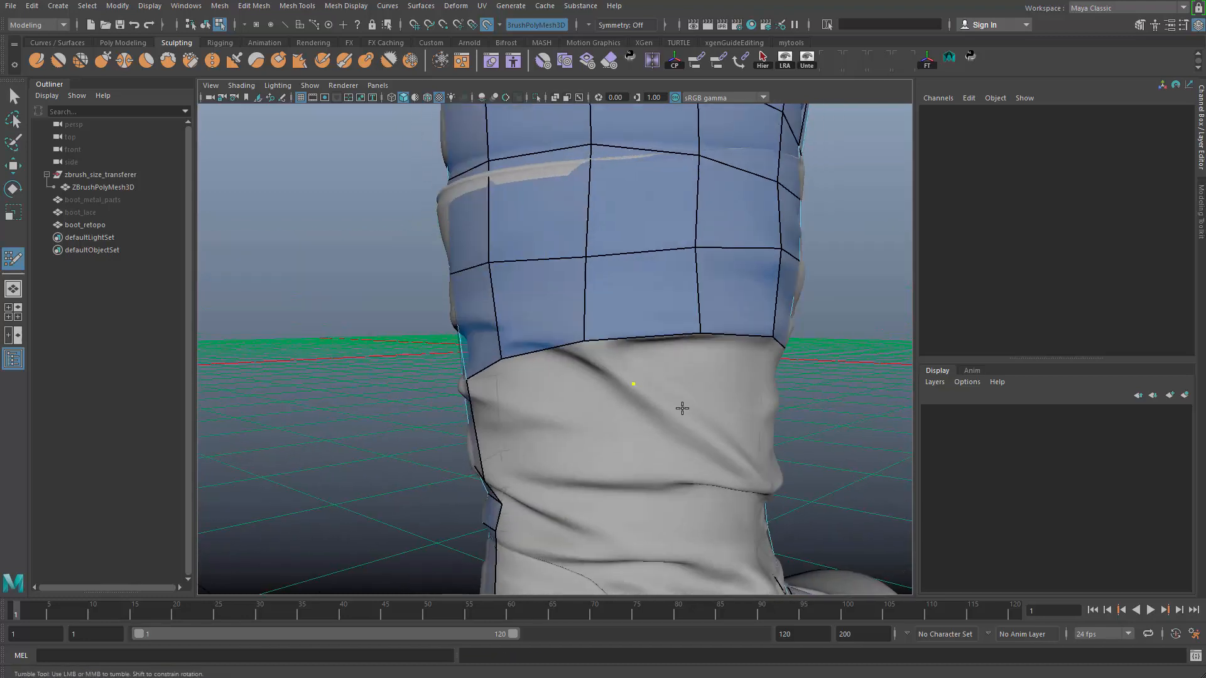
shift+click(654, 370)
alt+drag(687, 434, 645, 407)
click(702, 446)
shift+click(667, 362)
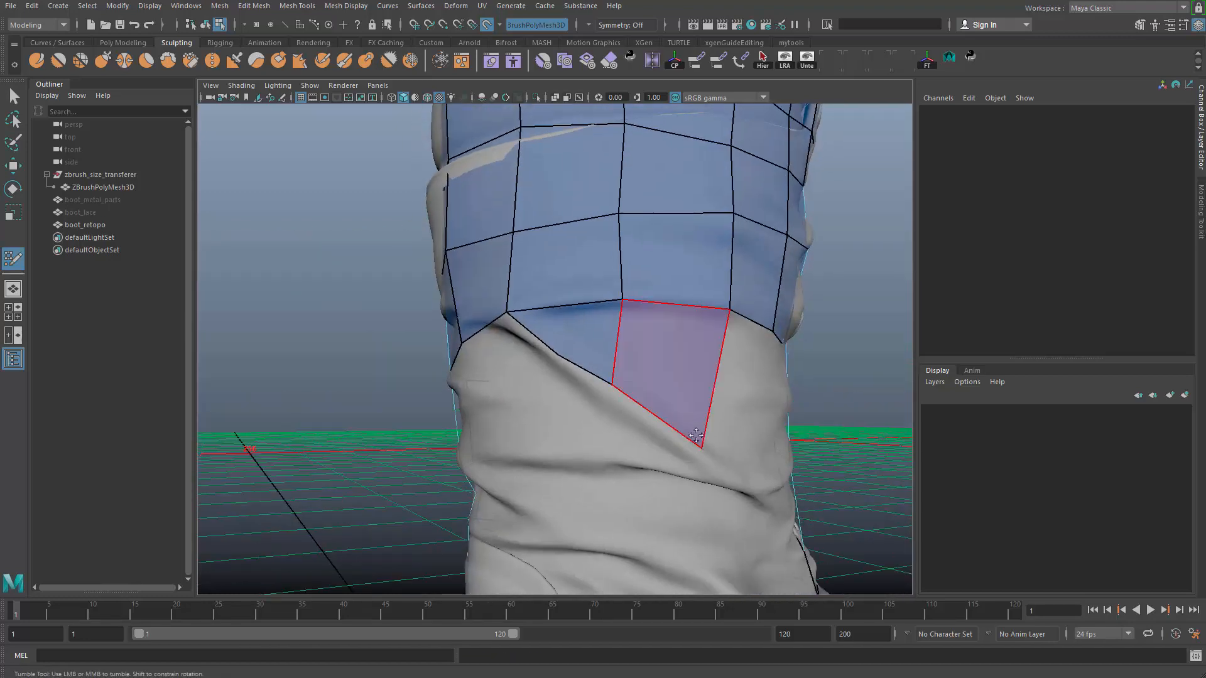
alt+middle_drag(560, 378, 596, 404)
alt+drag(597, 404, 659, 407)
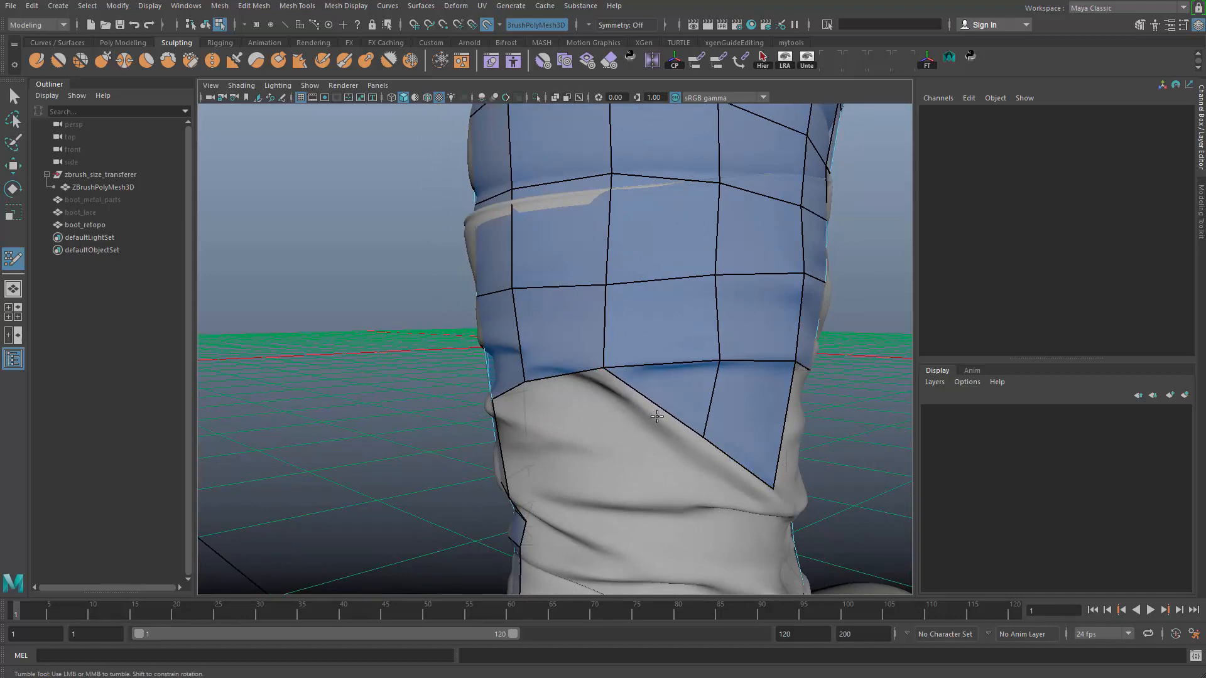
ctrl+click(713, 397)
drag(724, 409, 713, 398)
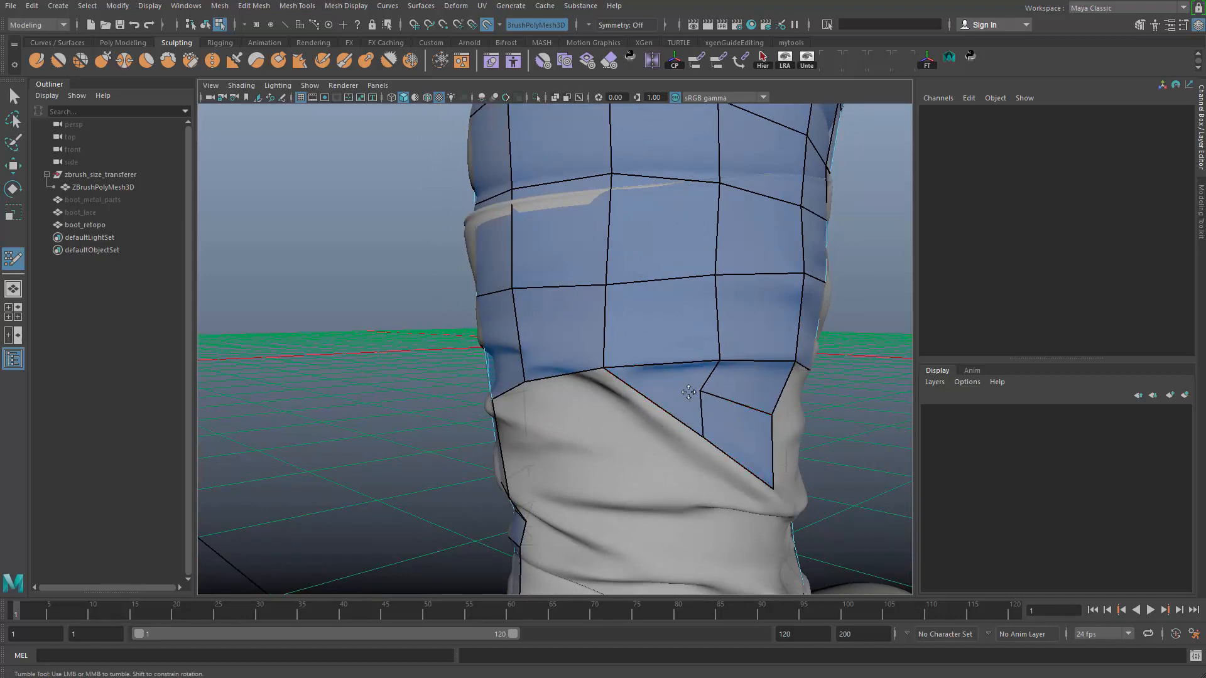
key(ctrl+z)
key(ctrl+z)
key(ctrl+z)
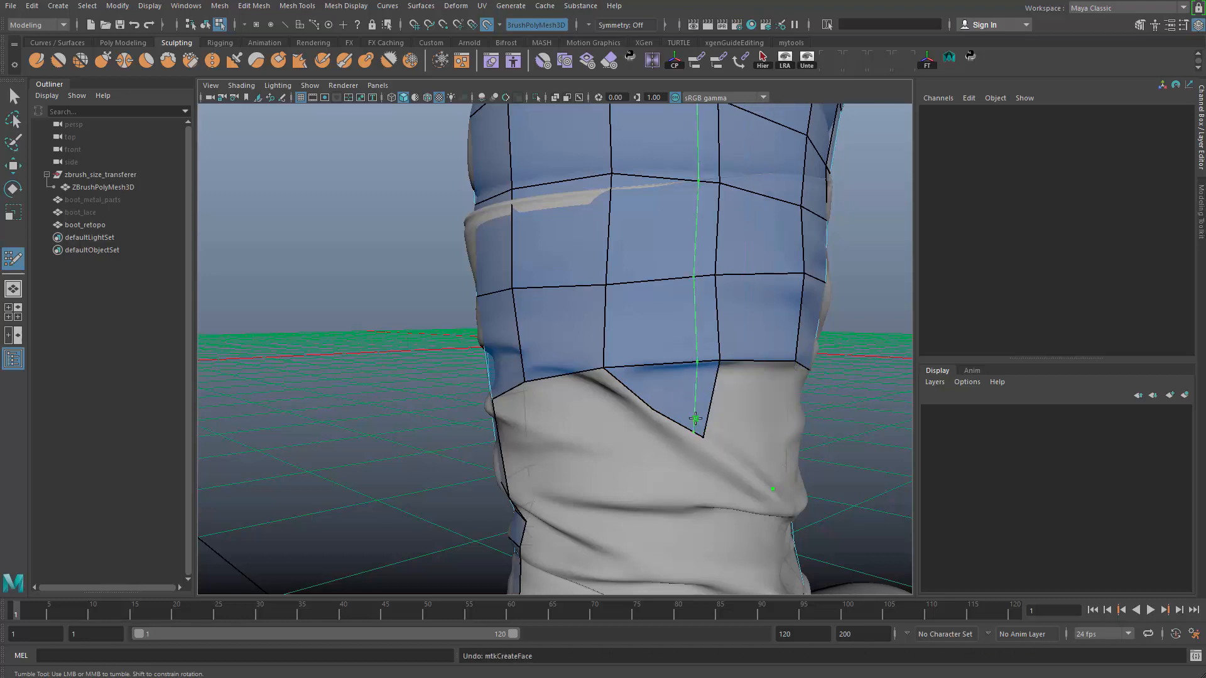
ctrl+shift+click(695, 418)
Draw a narrow strip of two quads along the diagonal fold below the completed rows and add a quad beneath it
alt+drag(628, 459, 614, 414)
alt+middle_drag(725, 500, 678, 386)
mouse_move(681, 431)
alt+mouse_down()
mouse_move(646, 358)
mouse_move(565, 283)
alt+mouse_up()
shift+click(619, 285)
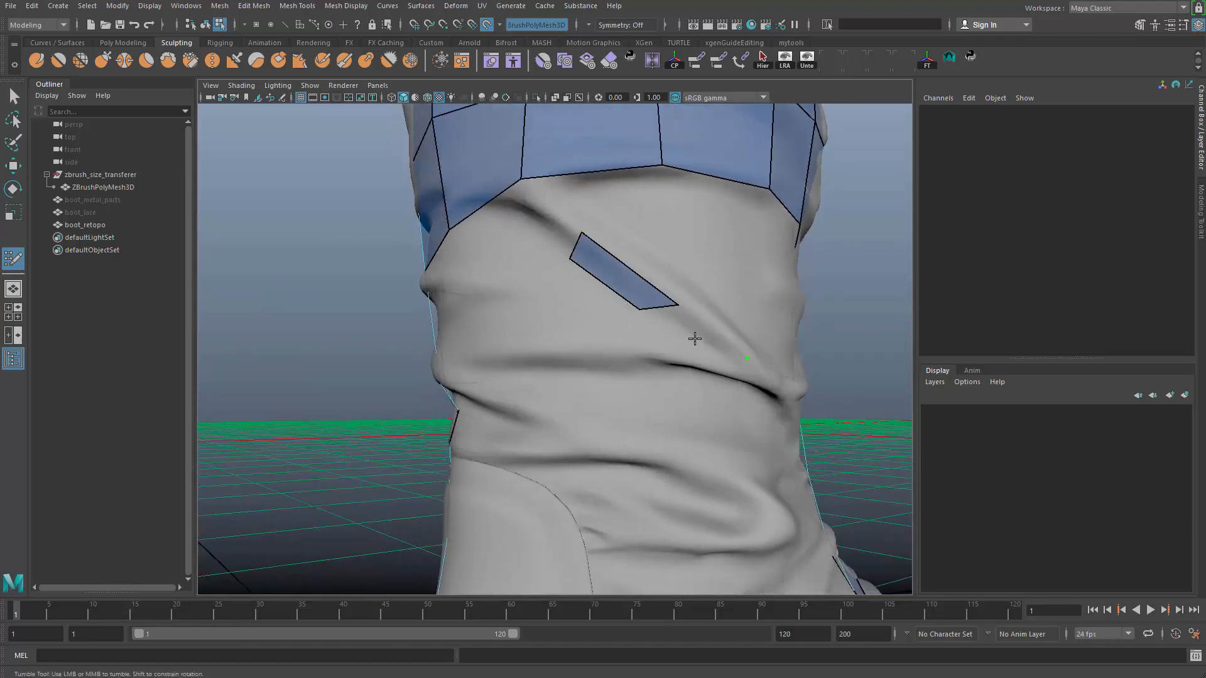
shift+click(694, 339)
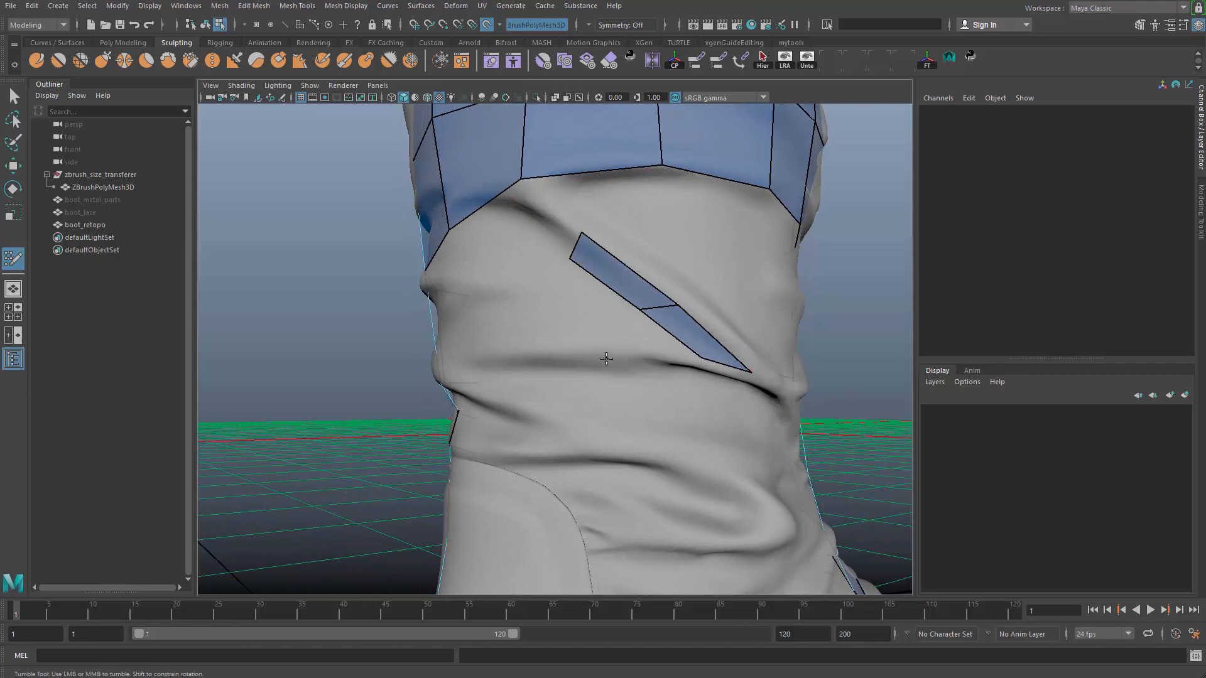
shift+click(620, 326)
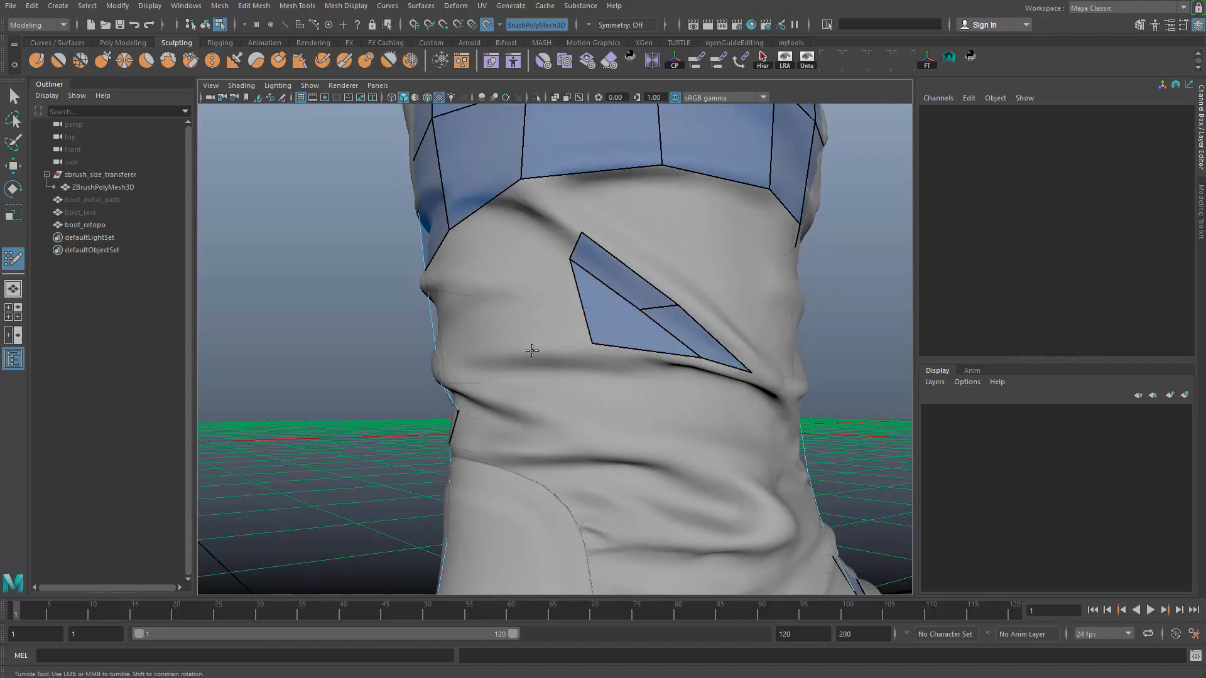
Extend the patch under the fold with a quad toward the rear column, aligning its corners with the column above
click(471, 355)
shift+click(540, 303)
shift+click(483, 323)
alt+drag(523, 280, 573, 281)
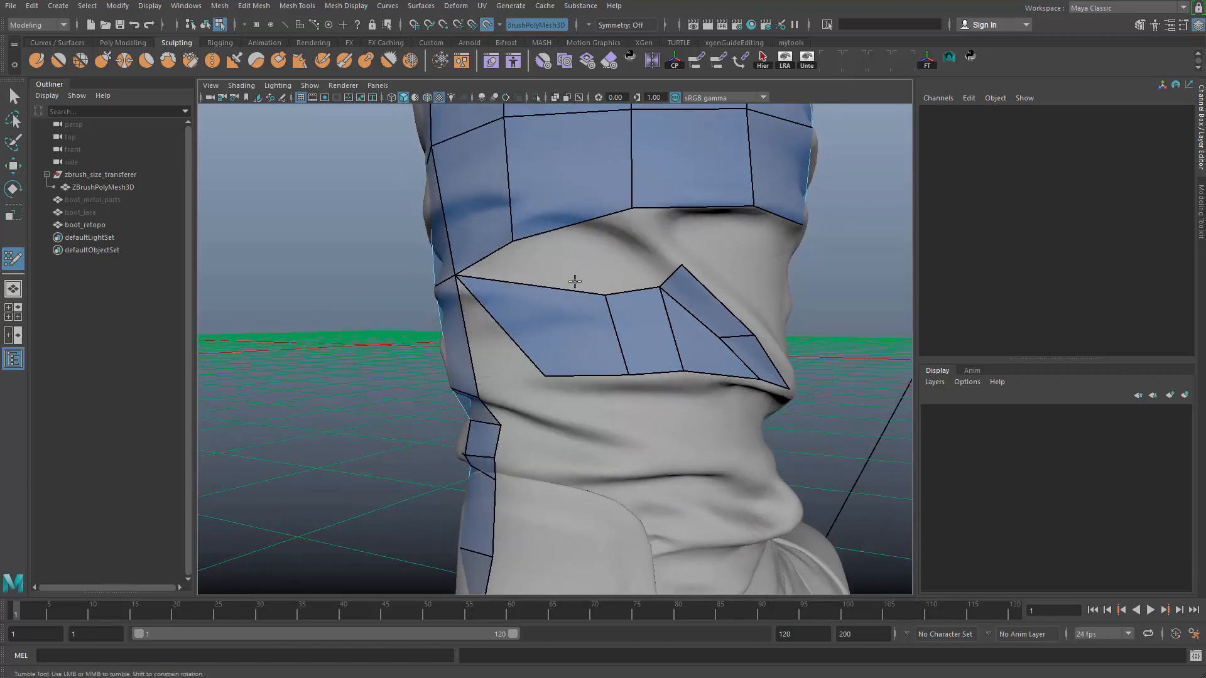
key(ctrl+z)
mouse_move(621, 339)
mouse_down()
mouse_move(567, 336)
mouse_move(539, 380)
mouse_up()
drag(554, 293, 537, 295)
Continue the narrow fold strip up to the completed row and fill the gap between that row and the patch below
shift+click(640, 263)
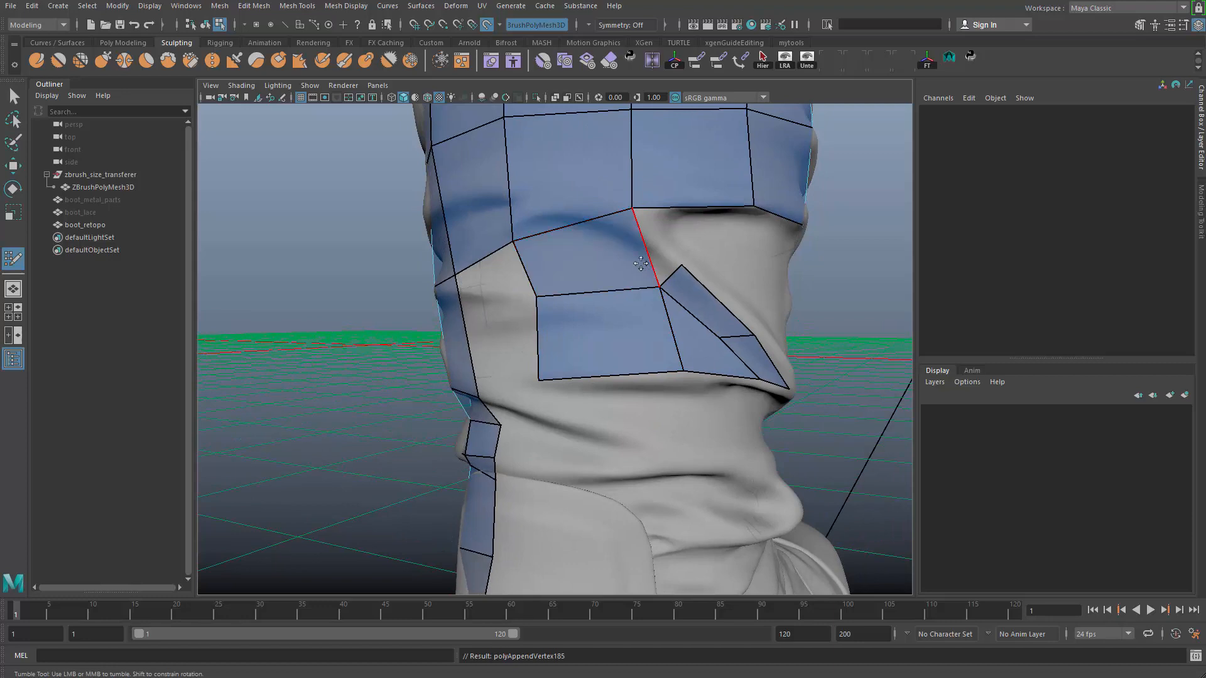
ctrl+shift+click(618, 270)
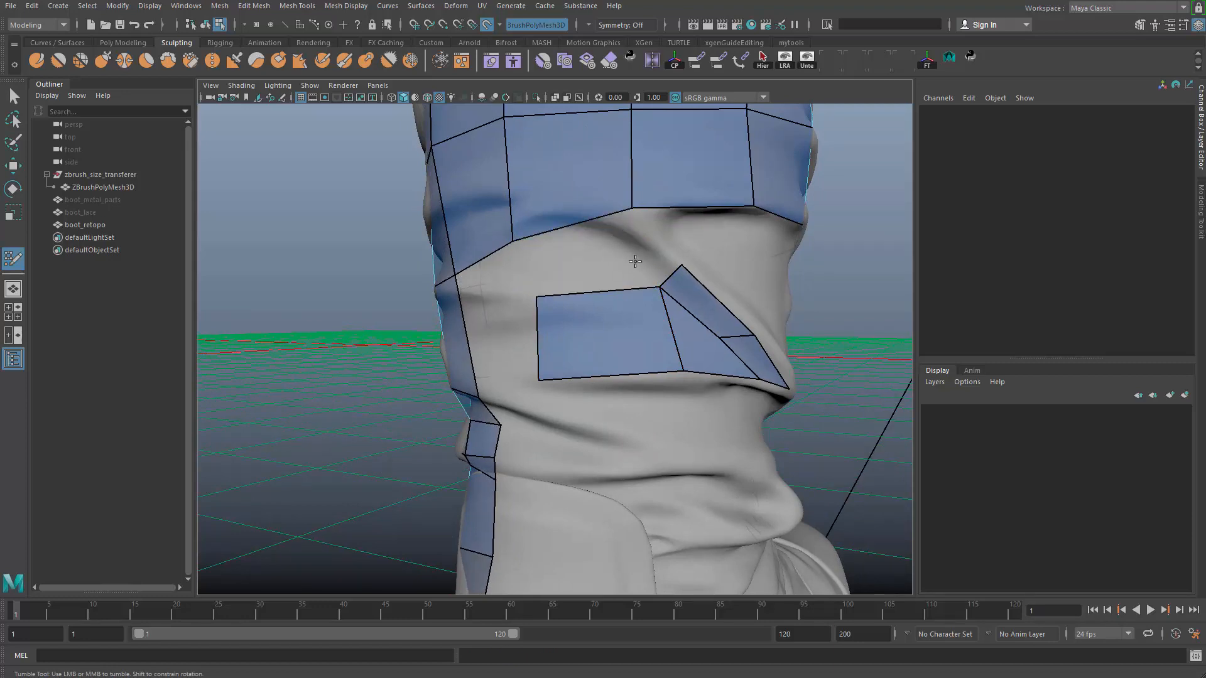
shift+click(625, 256)
drag(635, 204, 622, 209)
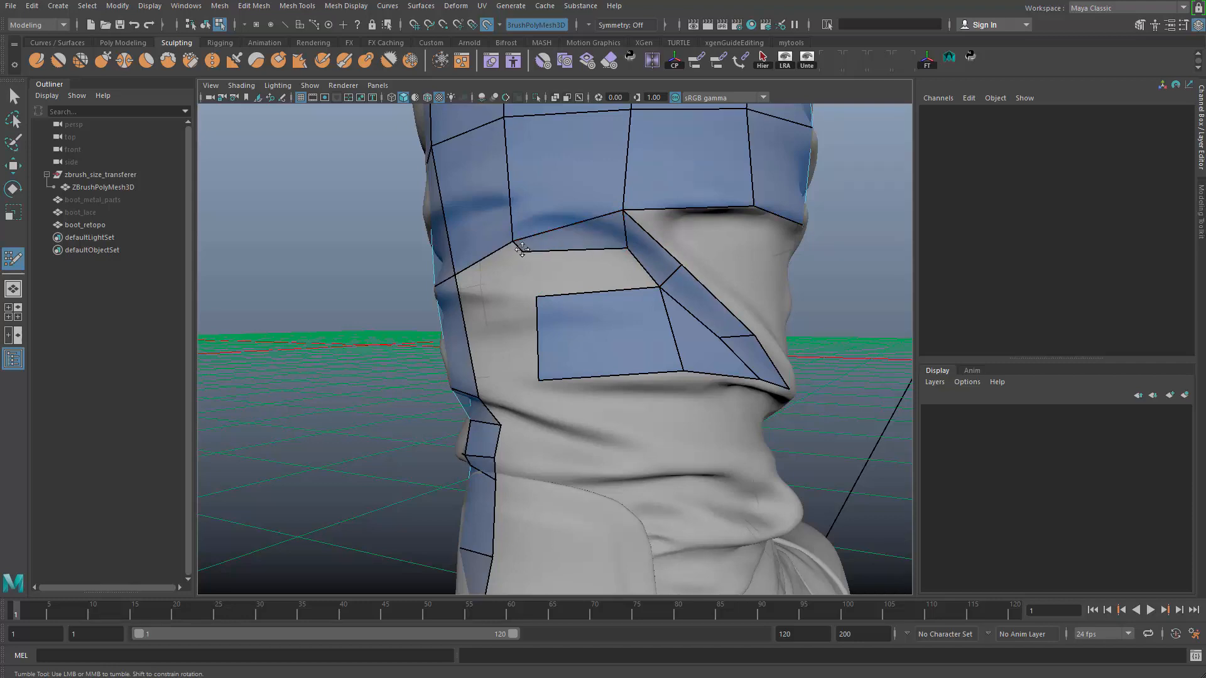
shift+click(574, 276)
Widen the quad above the start of the fold, snapping its upper corner to the completed row's next vertex
alt+middle_drag(655, 294, 630, 294)
alt+drag(630, 293, 633, 300)
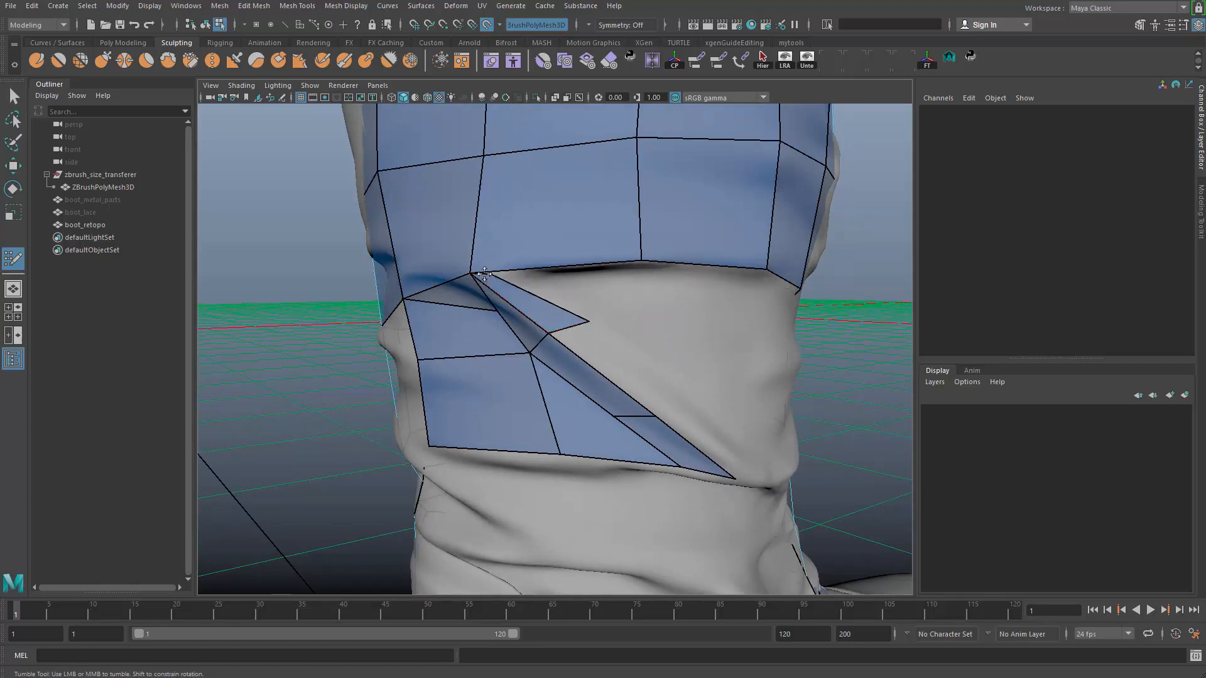
drag(577, 318, 603, 315)
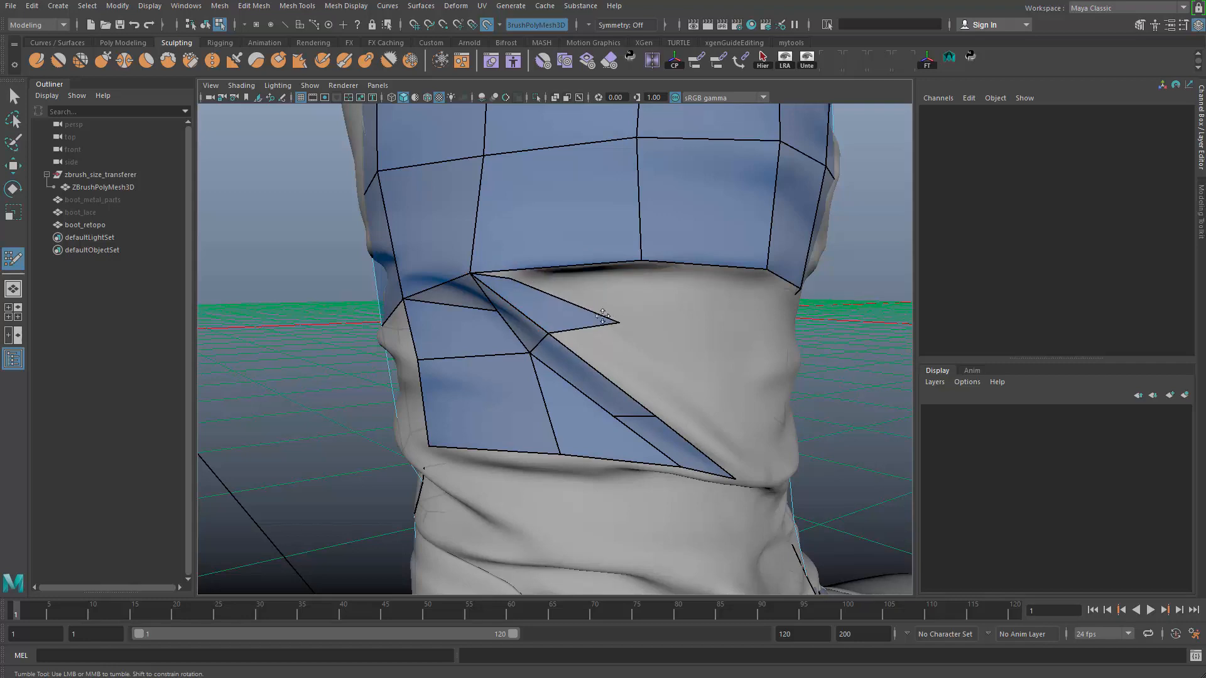
mouse_move(505, 276)
mouse_down()
mouse_move(623, 286)
mouse_move(639, 262)
mouse_up()
drag(617, 322, 651, 316)
shift+click(641, 348)
scroll(640, 345, down, 3)
mouse_move(568, 336)
alt+mouse_down()
mouse_move(640, 317)
mouse_move(584, 298)
mouse_move(519, 318)
mouse_move(511, 355)
mouse_move(566, 342)
mouse_move(560, 356)
mouse_move(614, 320)
mouse_move(571, 322)
alt+mouse_up()
ctrl+shift+click(567, 344)
shift+click(573, 325)
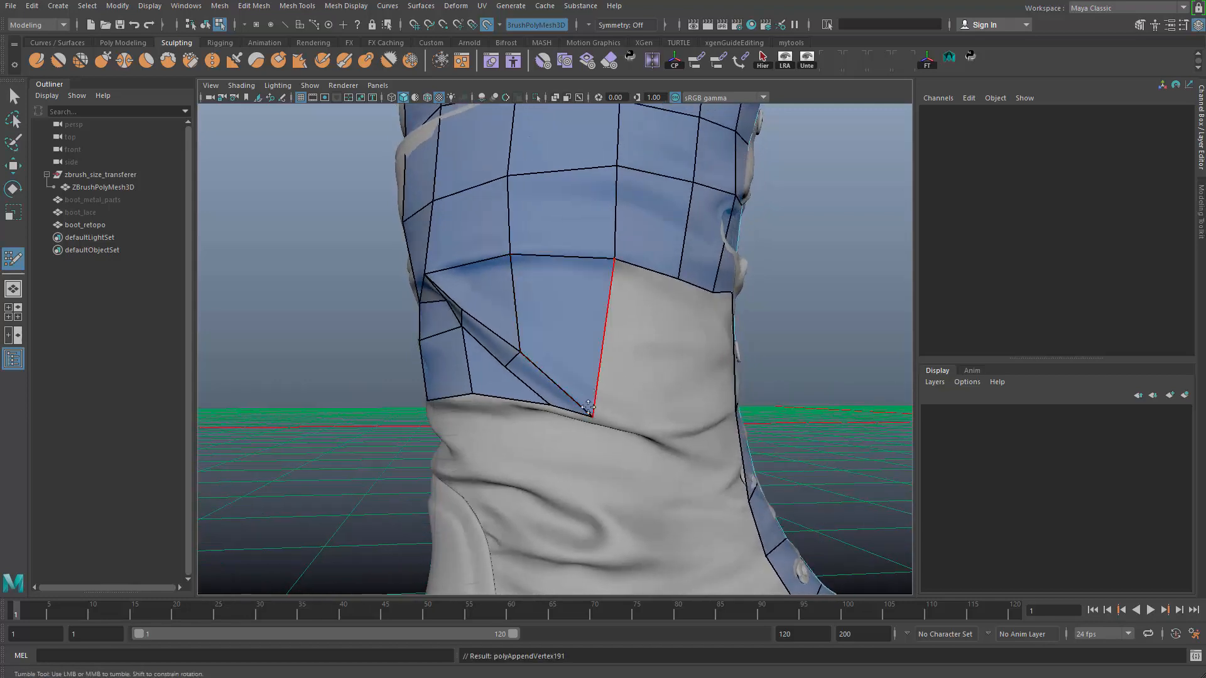
key(ctrl+z)
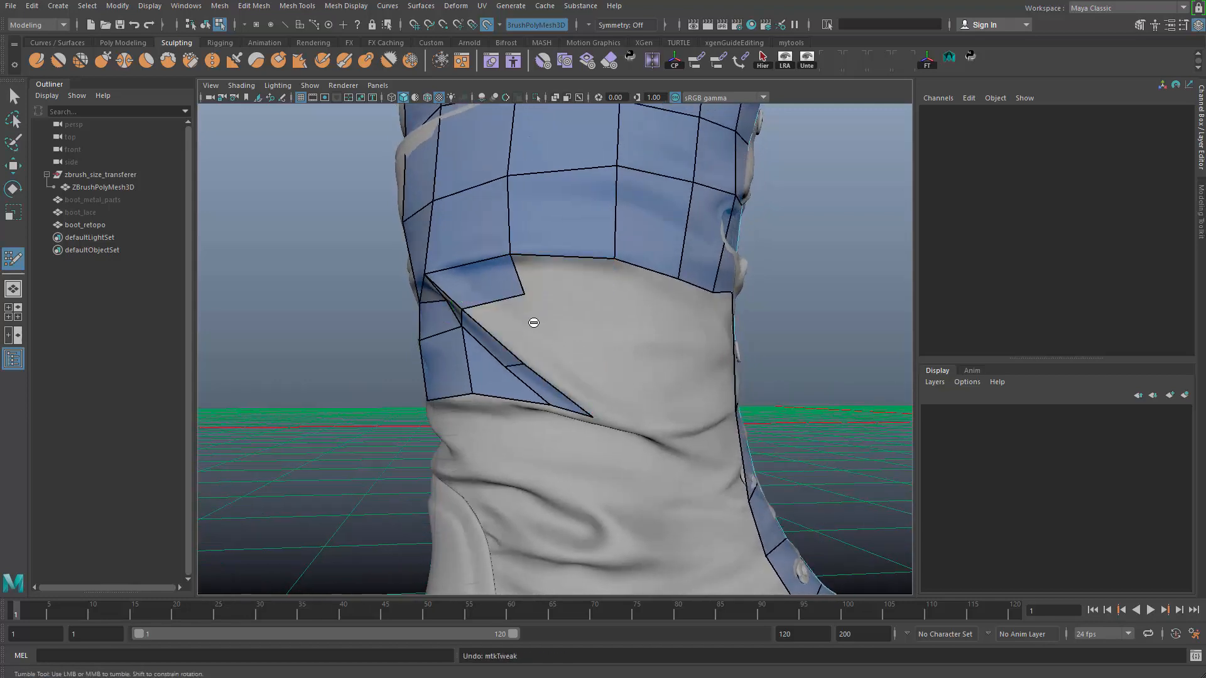
Fill the area above the diagonal fold with quads that follow the narrow strip down to its lower end
click(539, 339)
shift+click(510, 330)
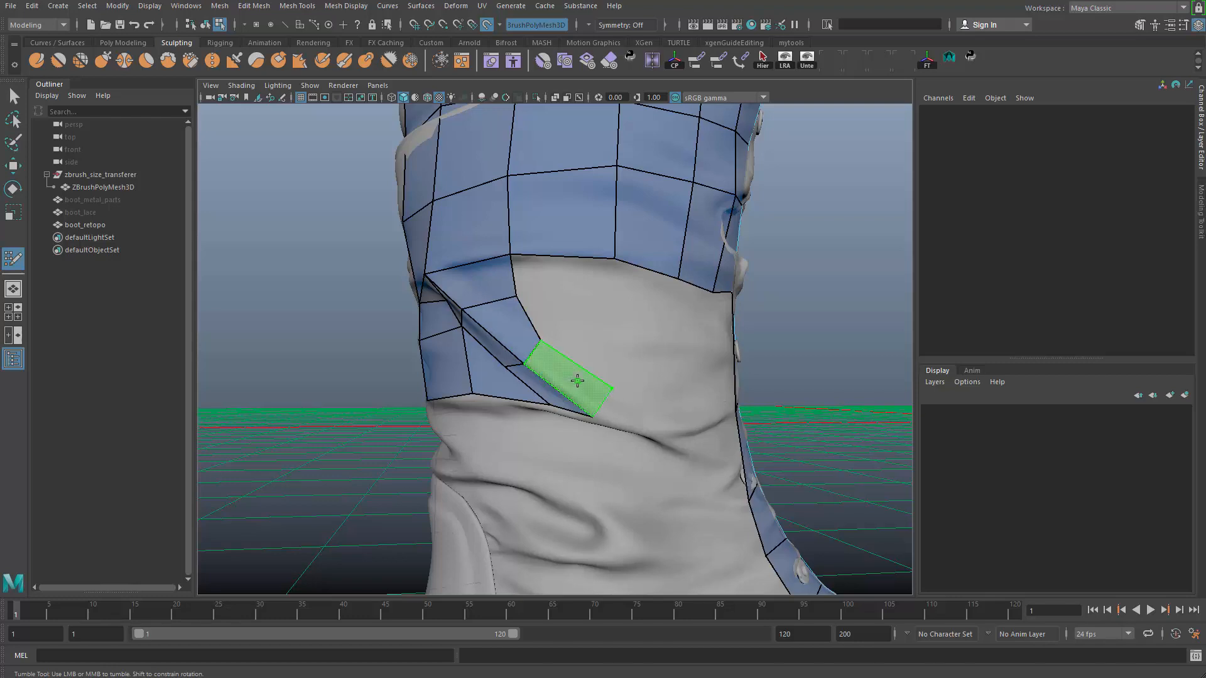
shift+click(577, 381)
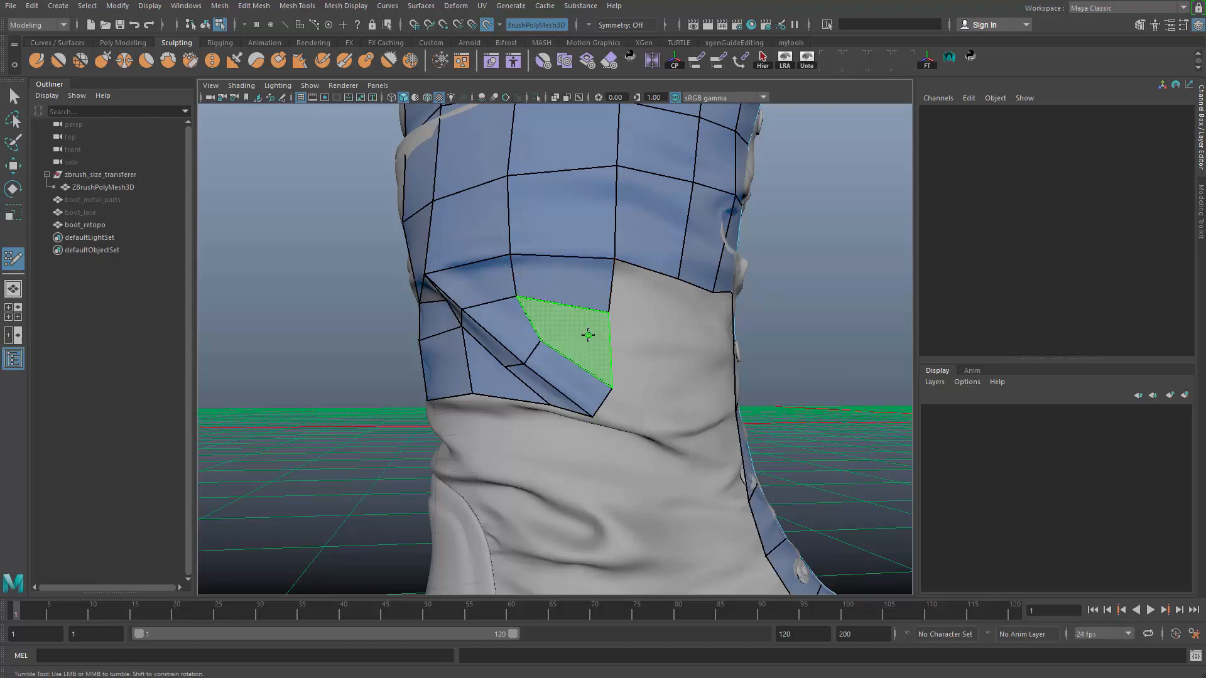
Add the next column of quads beside the fold patch, from the completed row down to the fold's lower end
scroll(590, 327, up, 5)
alt+drag(577, 322, 590, 308)
click(588, 307)
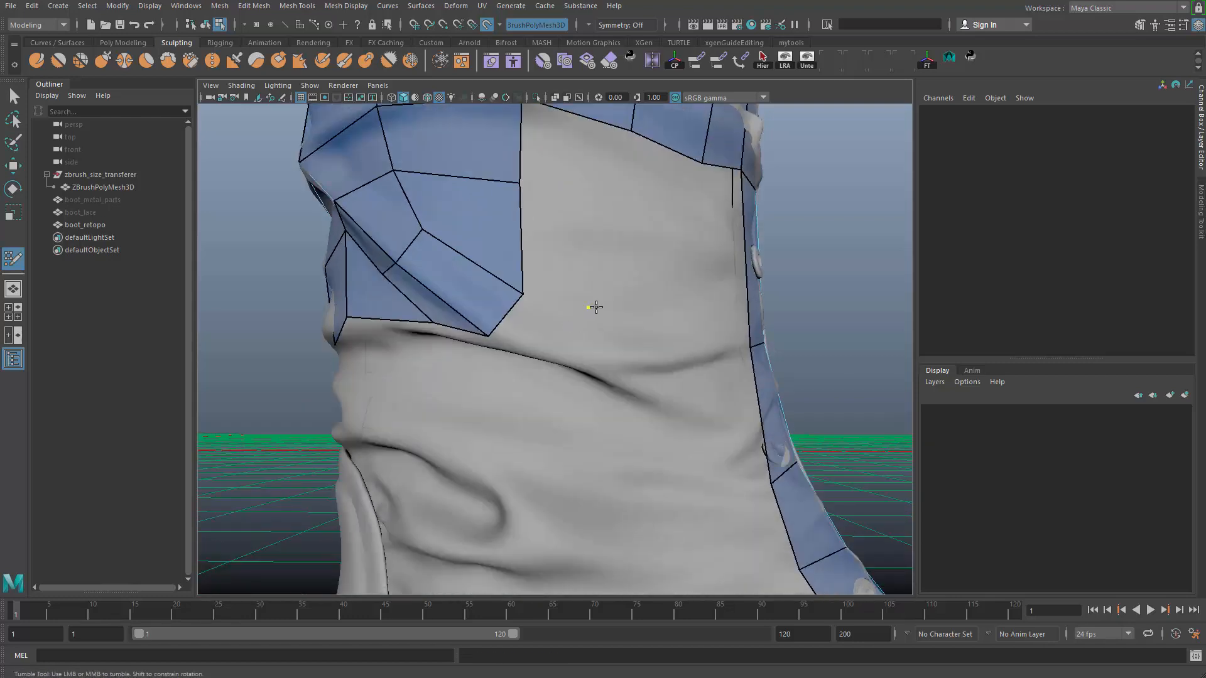
shift+click(547, 323)
alt+middle_drag(548, 326, 559, 377)
scroll(563, 317, down, 2)
click(605, 289)
shift+click(584, 251)
shift+click(571, 314)
alt+drag(617, 326, 562, 333)
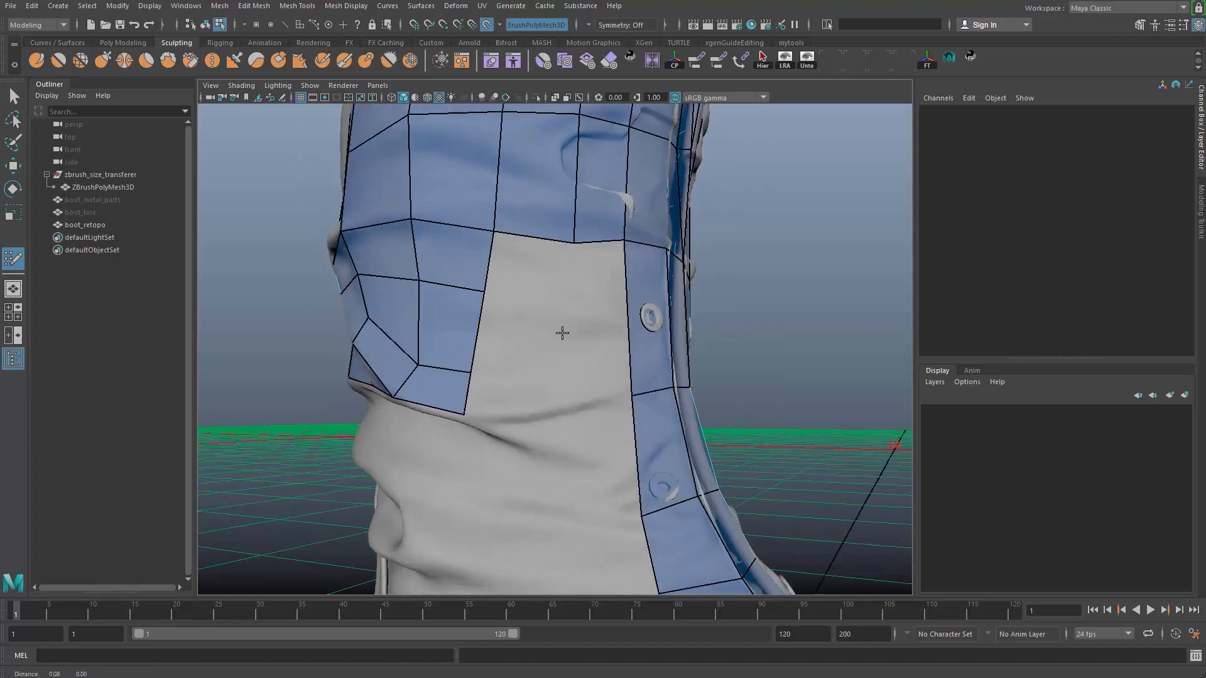
Bridge the gap between the fold patch and the lacing-flap column with two quads below the completed row
alt+middle_drag(562, 333, 544, 340)
click(538, 315)
shift+click(517, 283)
click(531, 376)
drag(545, 316, 565, 379)
shift+click(585, 299)
Reposition the lower vertices of the new quads so their edge slopes evenly from the fold patch to the lacing flap
drag(474, 305, 476, 354)
drag(402, 287, 396, 332)
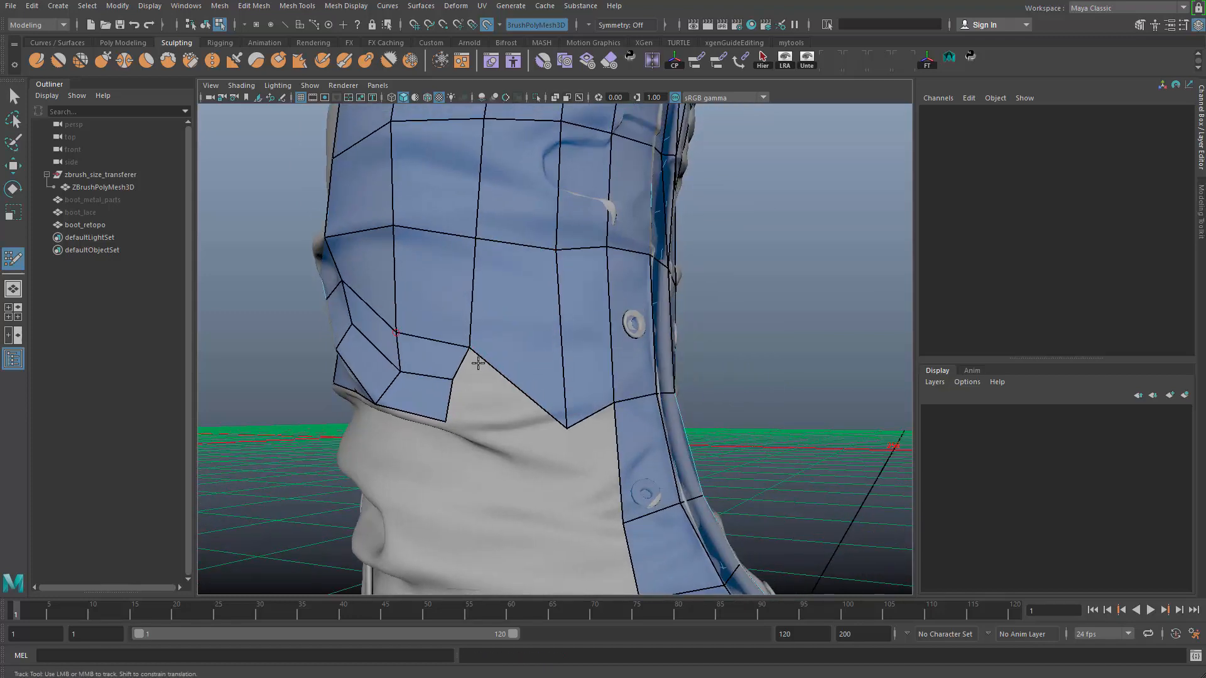
drag(469, 348, 468, 359)
drag(566, 429, 563, 372)
alt+drag(491, 377, 468, 305)
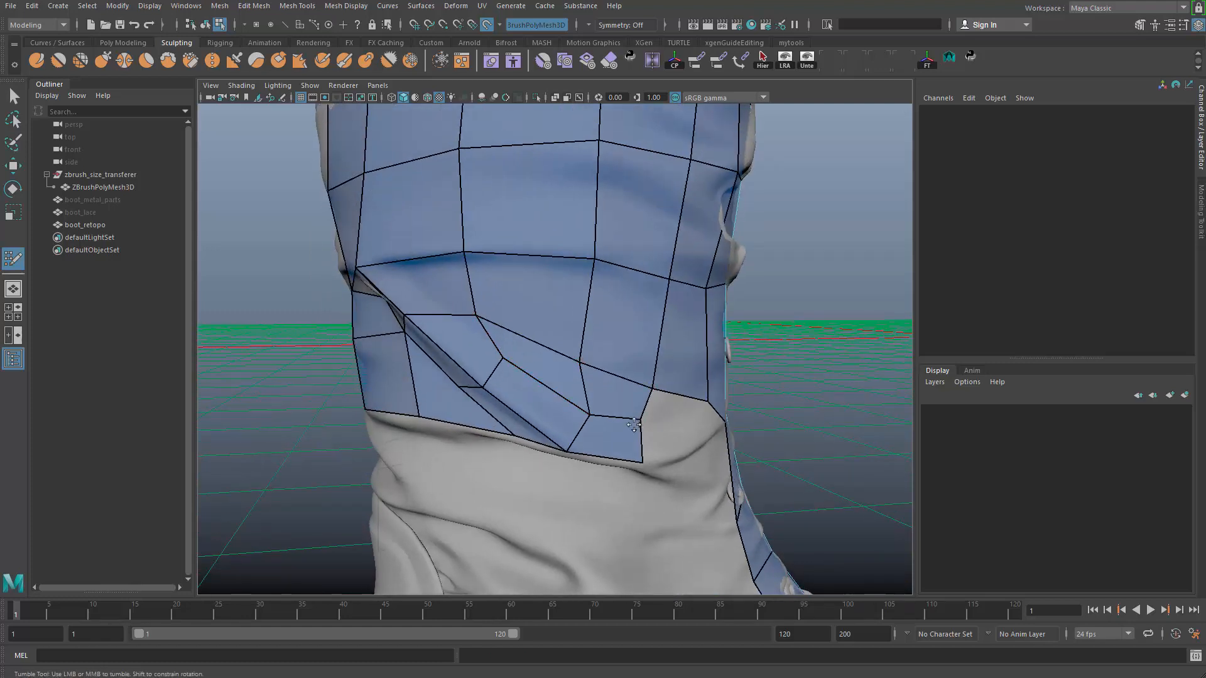
alt+drag(634, 405, 552, 359)
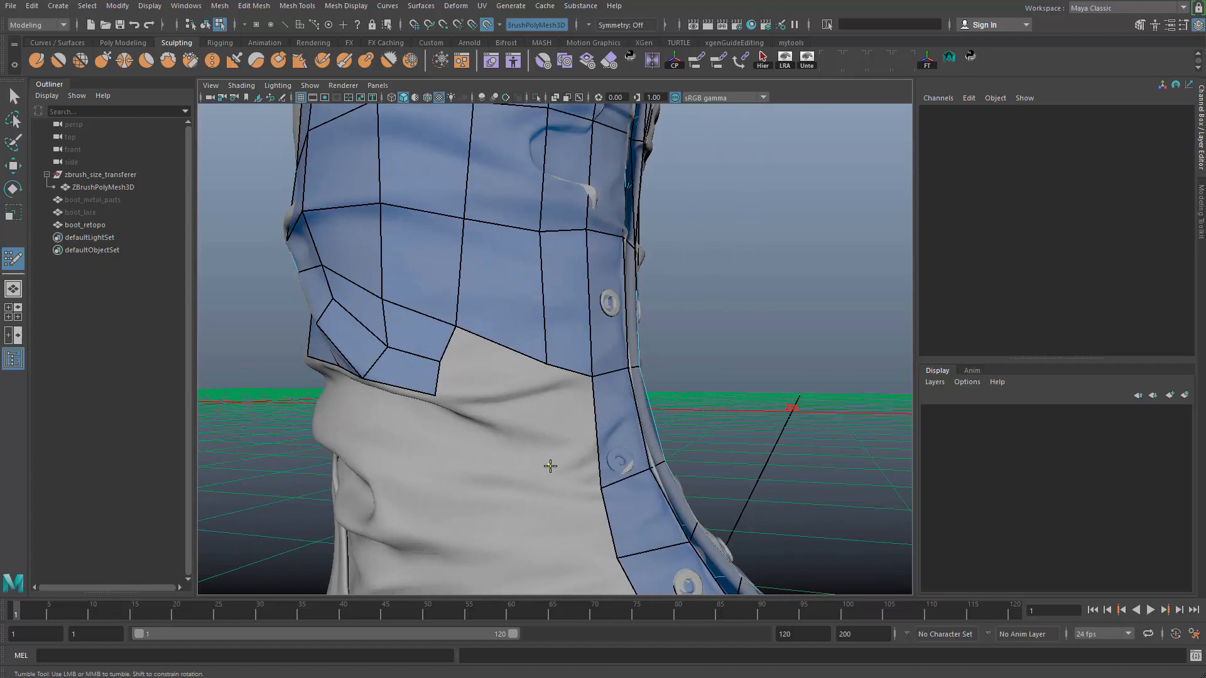
Add a quad beside the next section of the lacing-flap column and fill the space between the fold patch and that column
shift+click(565, 434)
alt+drag(521, 434, 538, 449)
alt+right_drag(539, 450, 574, 460)
alt+middle_drag(575, 460, 620, 441)
mouse_move(552, 377)
alt+mouse_down()
mouse_move(565, 386)
mouse_move(528, 314)
mouse_move(536, 305)
alt+mouse_up()
shift+click(579, 394)
drag(490, 332, 500, 345)
alt+middle_drag(548, 284, 568, 368)
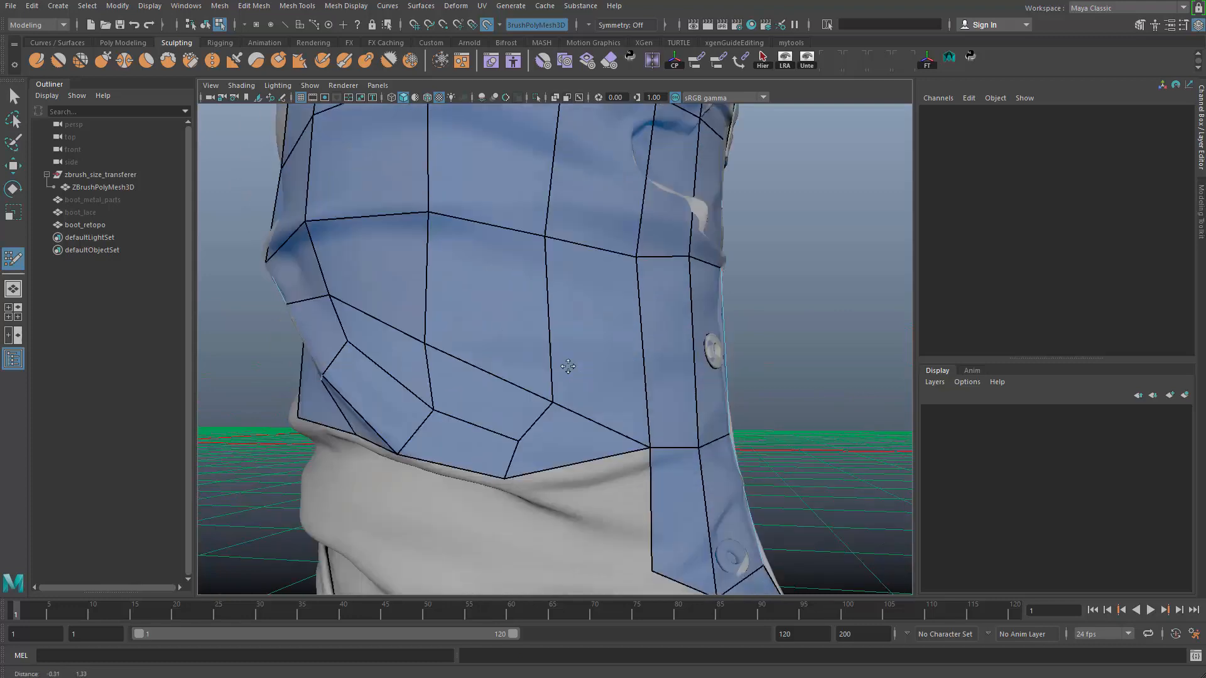
Slide the vertices of the quads beneath the diagonal fold sideways to even out their spacing
alt+right_drag(565, 370, 535, 351)
mouse_move(538, 280)
mouse_down()
mouse_move(610, 295)
mouse_move(606, 241)
mouse_up()
alt+middle_drag(581, 427, 594, 363)
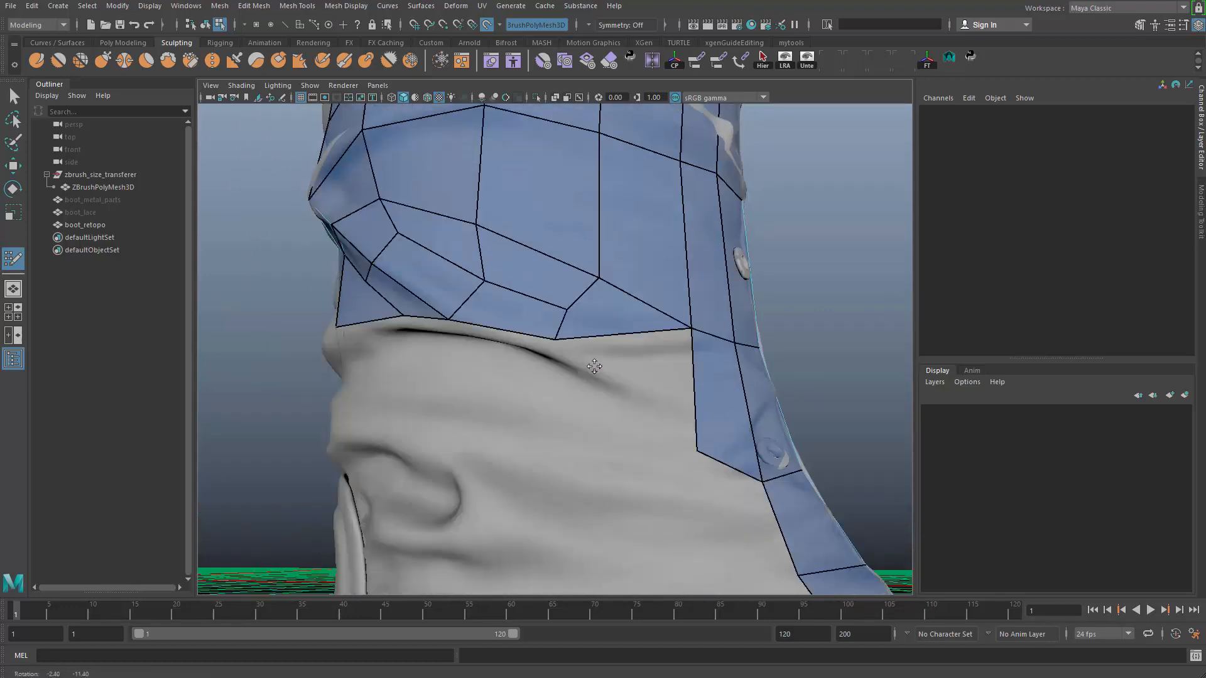
alt+right_drag(540, 352, 584, 346)
drag(570, 340, 556, 350)
alt+middle_drag(557, 350, 543, 358)
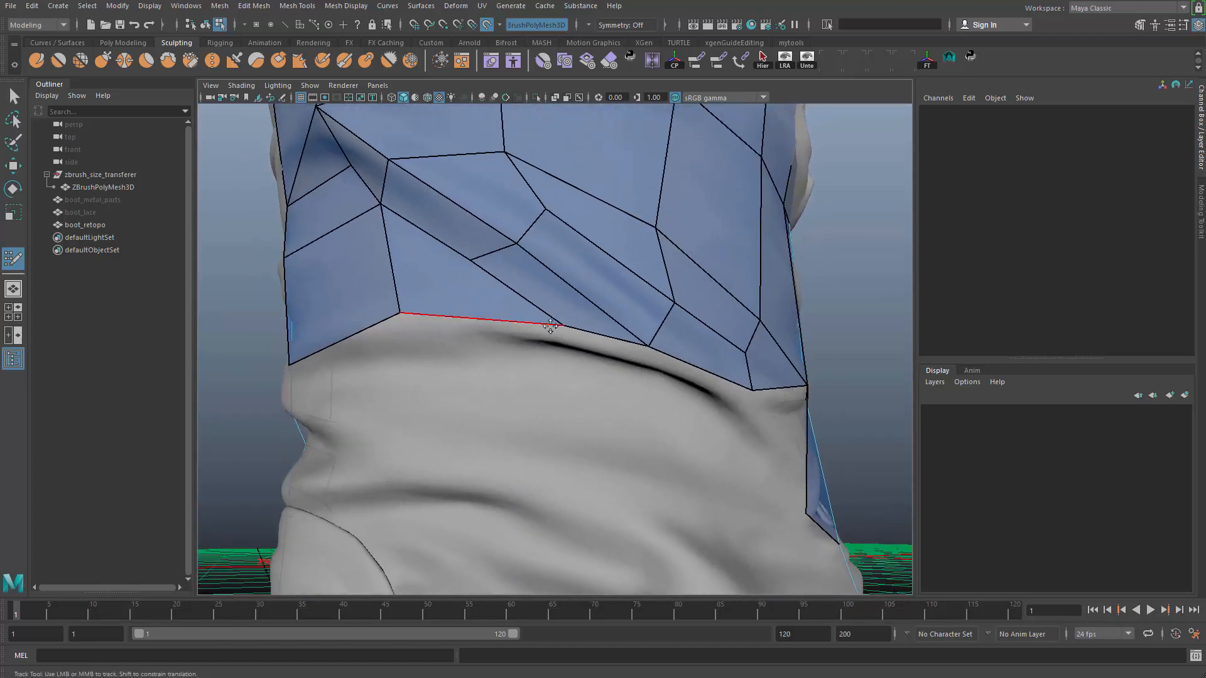
drag(514, 322, 490, 320)
drag(466, 259, 484, 259)
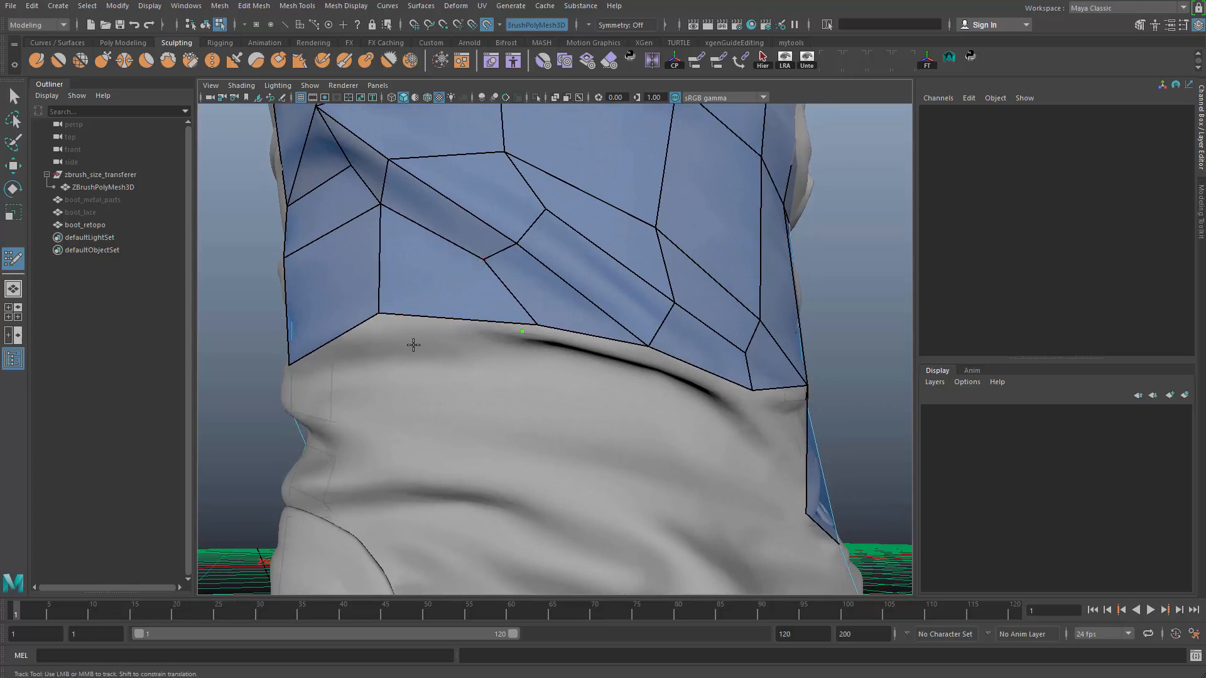
Extend a narrow row of quads along the crease below the patch and adjust the row's lower vertex
alt+middle_drag(413, 345, 376, 280)
shift+click(402, 295)
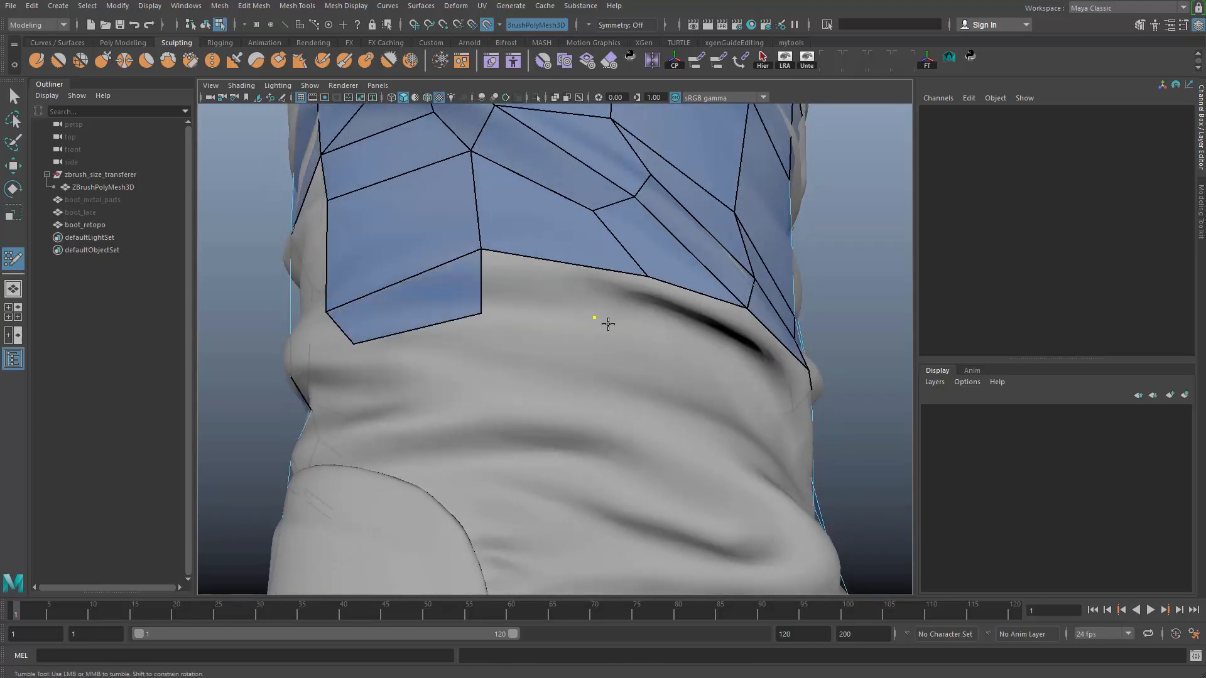
shift+click(721, 342)
alt+drag(720, 342, 691, 313)
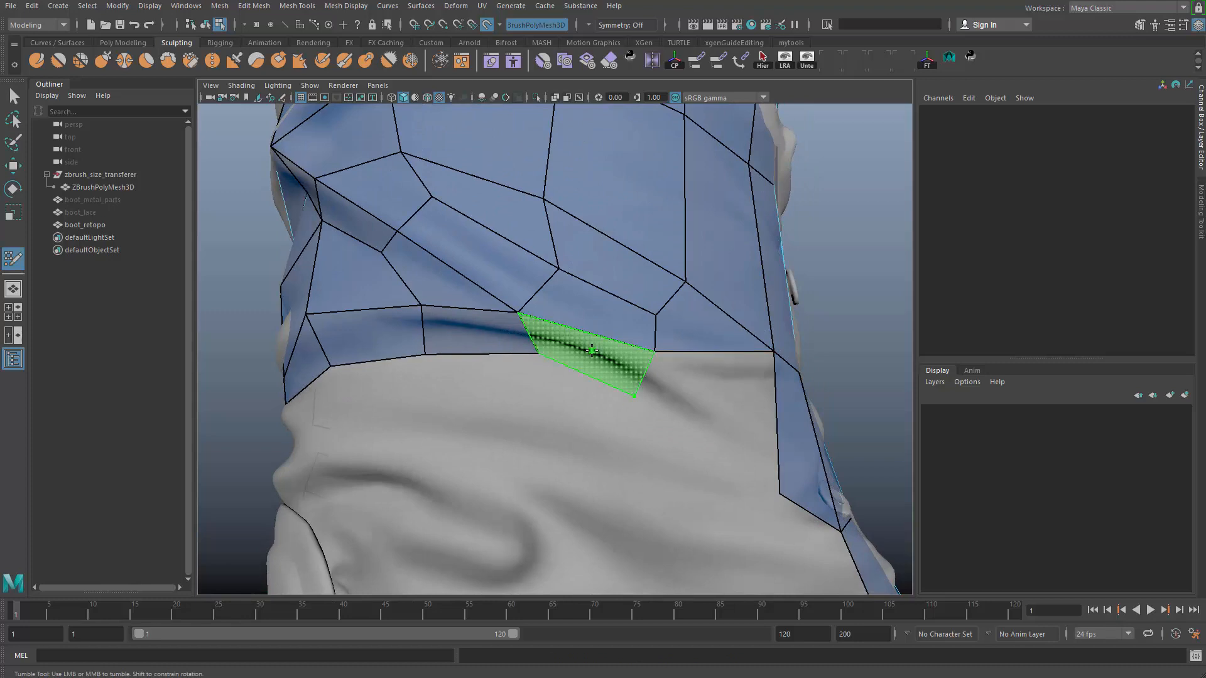
shift+click(592, 351)
alt+drag(646, 404, 569, 412)
drag(475, 370, 444, 369)
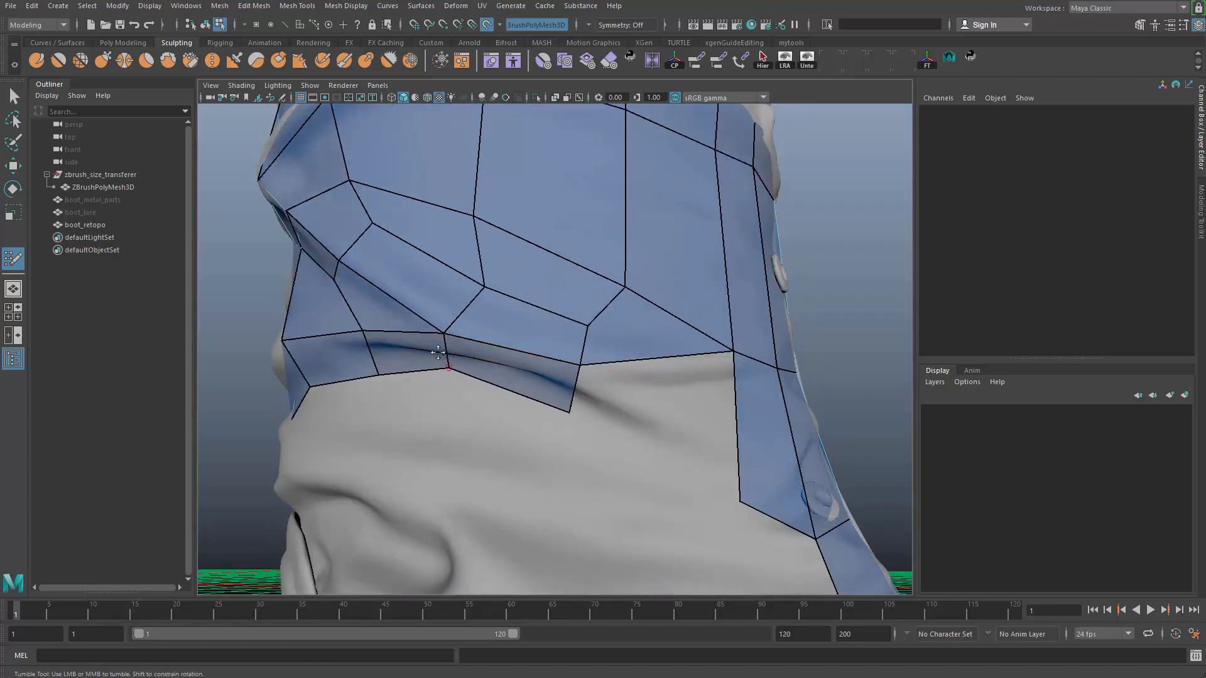
Fill the quad between the crease strip and the lacing-flap column, shifting its corner vertices to follow the crease
alt+right_drag(447, 369, 610, 387)
alt+drag(610, 388, 533, 346)
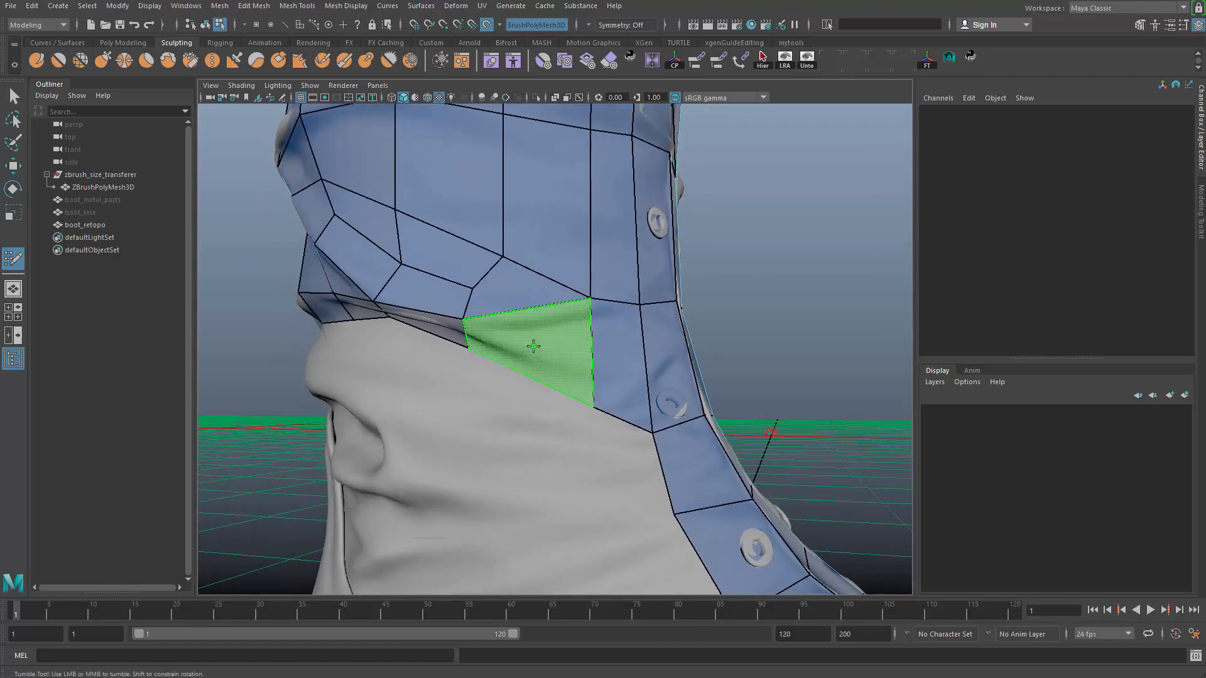
shift+click(535, 352)
drag(591, 298, 576, 308)
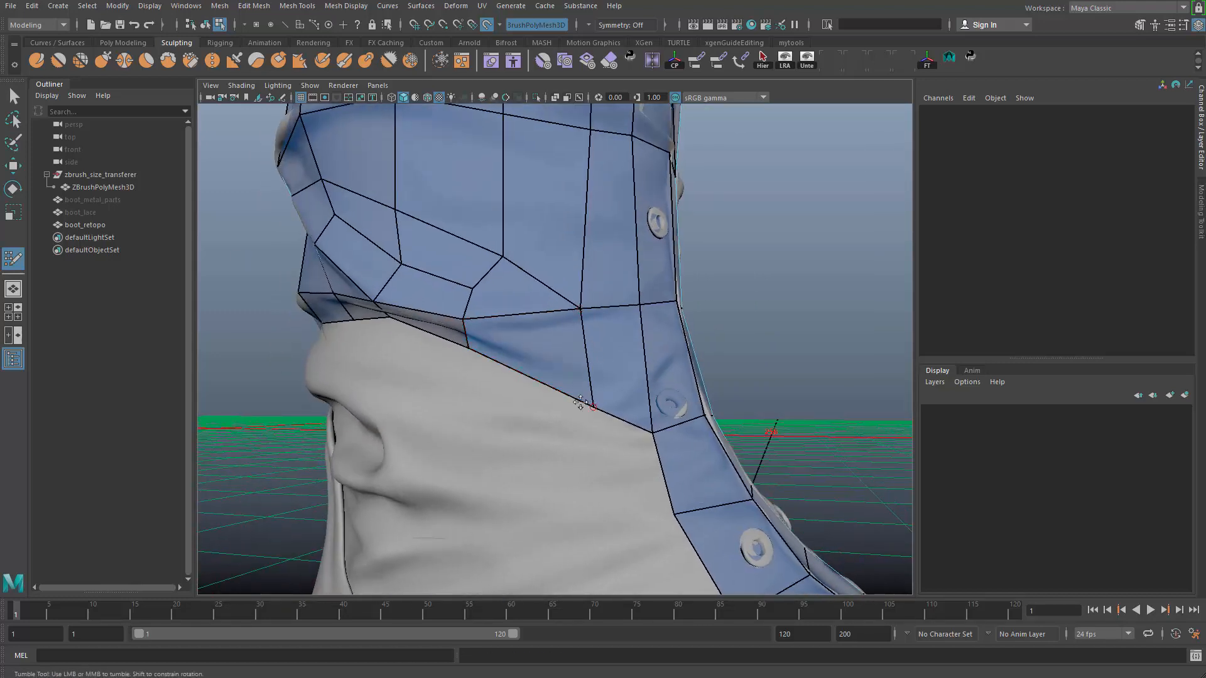
alt+right_drag(581, 403, 519, 398)
alt+drag(520, 398, 527, 401)
alt+right_drag(527, 401, 530, 374)
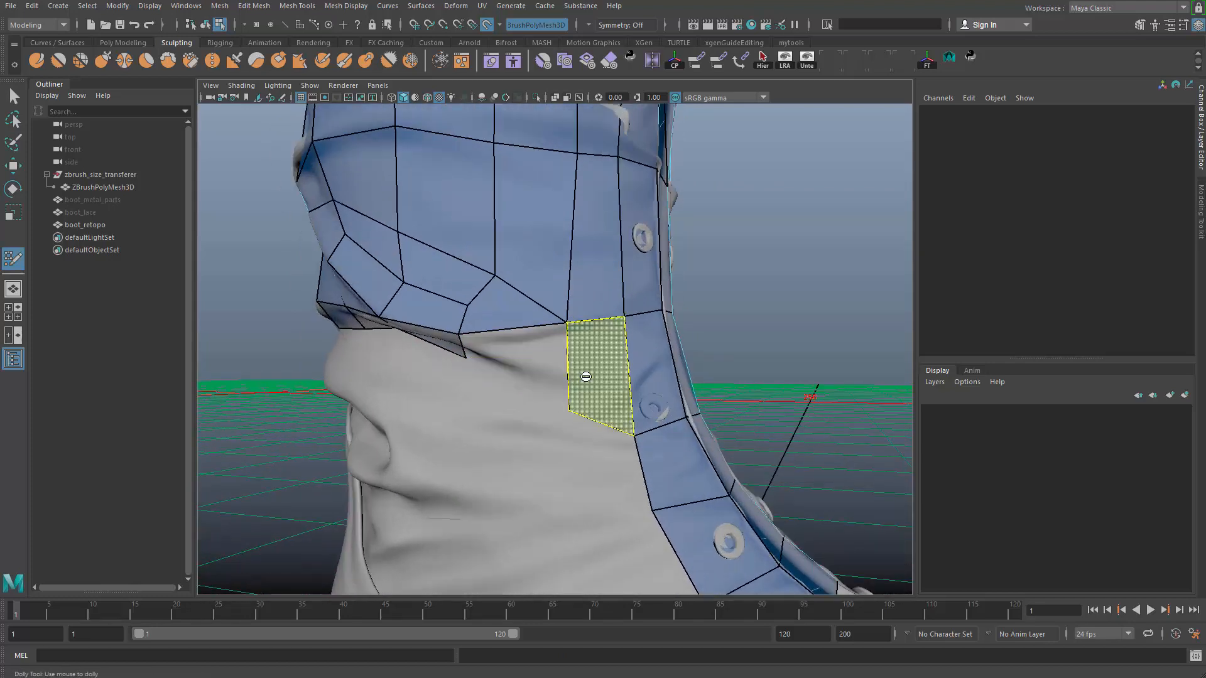
alt+drag(586, 376, 550, 384)
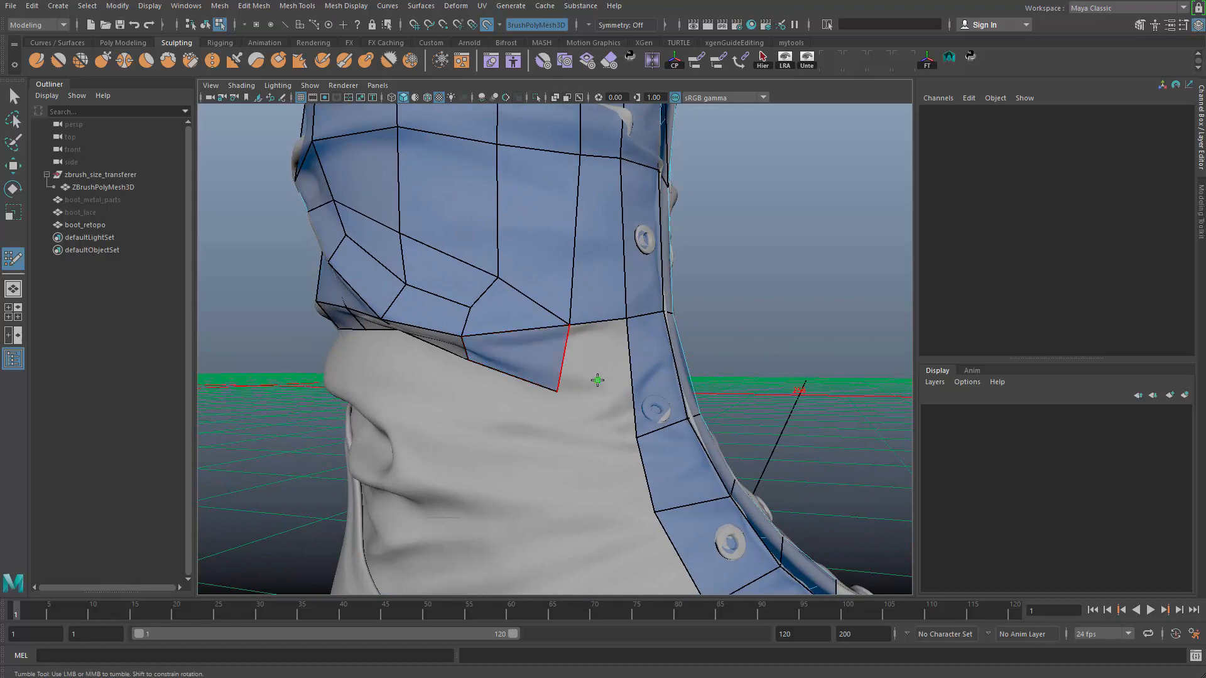
Close the remaining gap next to the lacing-flap column and even out the lower edge of the crease strip
alt+drag(396, 346, 545, 304)
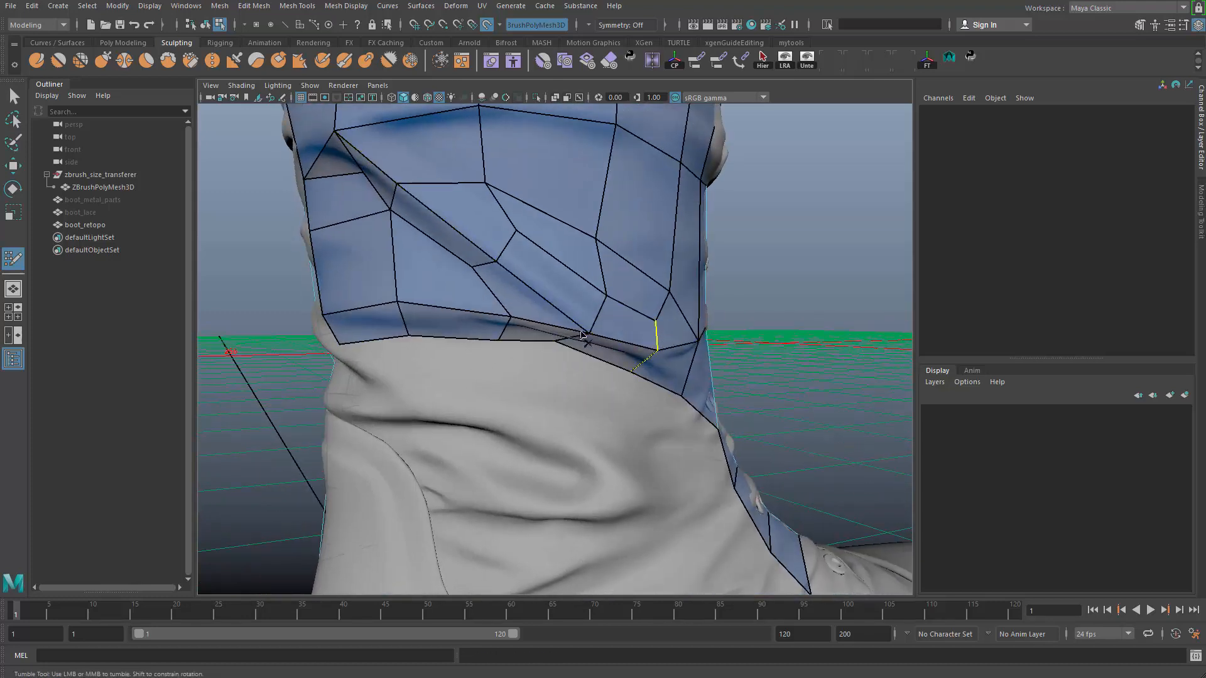
alt+drag(654, 337, 565, 365)
click(530, 358)
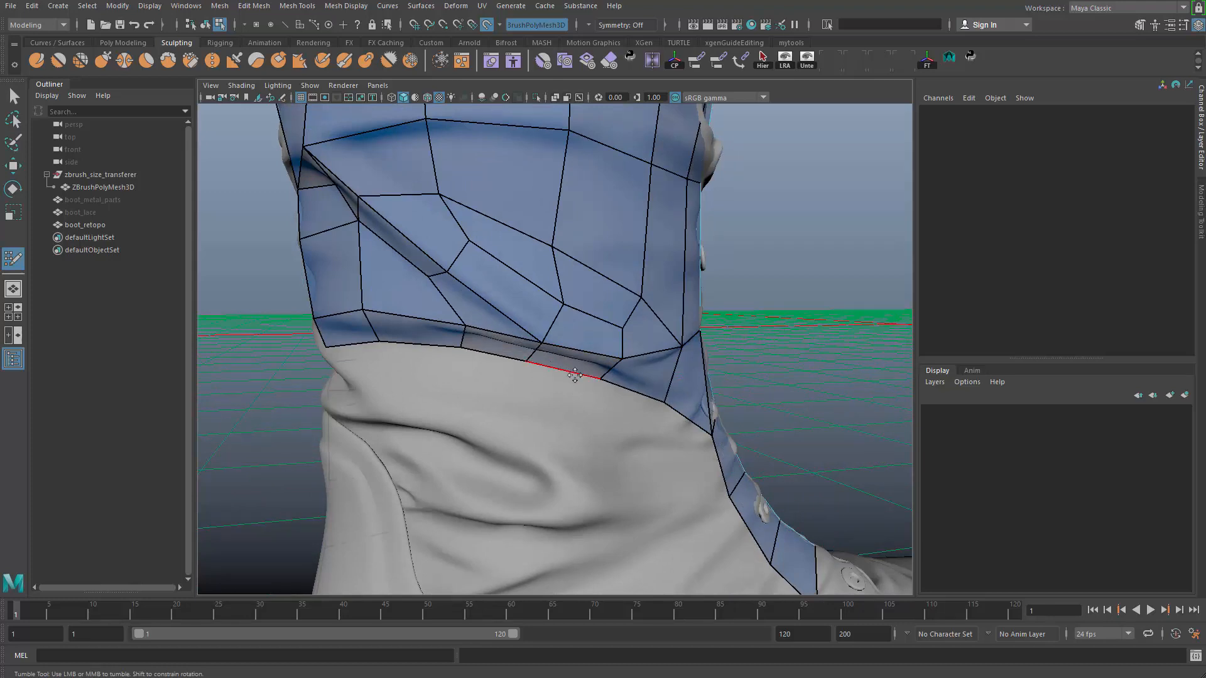
alt+drag(617, 377, 531, 377)
alt+middle_drag(531, 377, 510, 372)
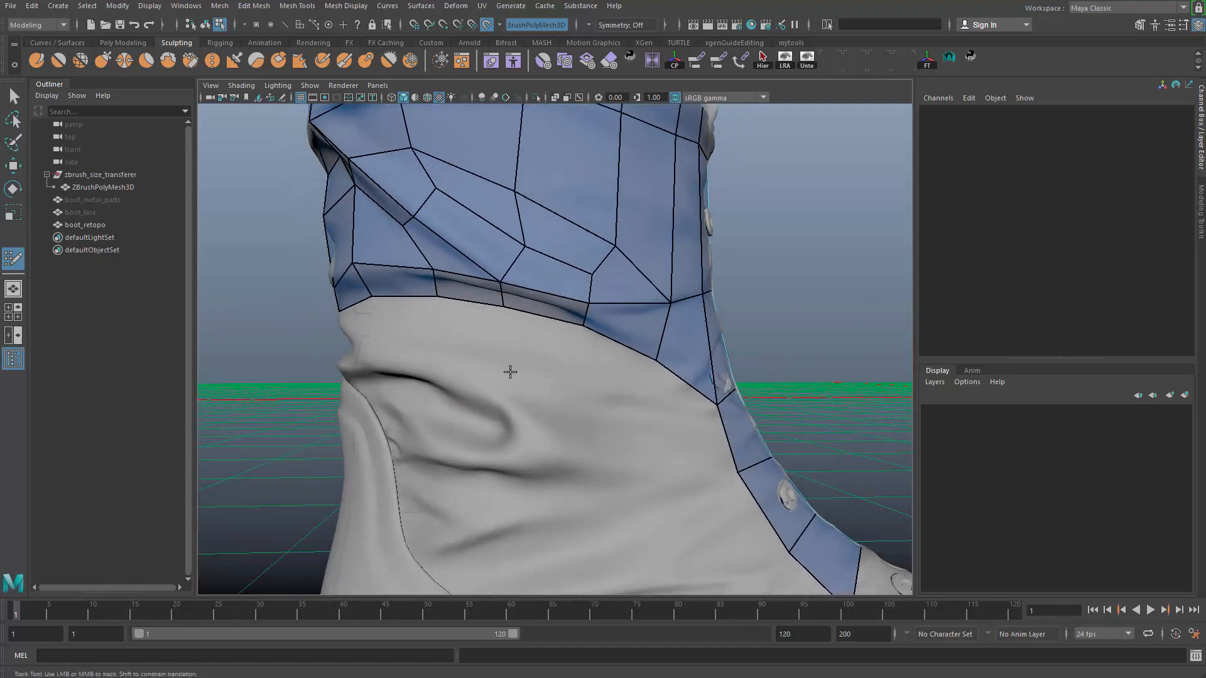
Add two quads below the middle of the crease strip and a narrow quad beneath them along the next fold
click(564, 380)
shift+click(533, 347)
shift+click(470, 336)
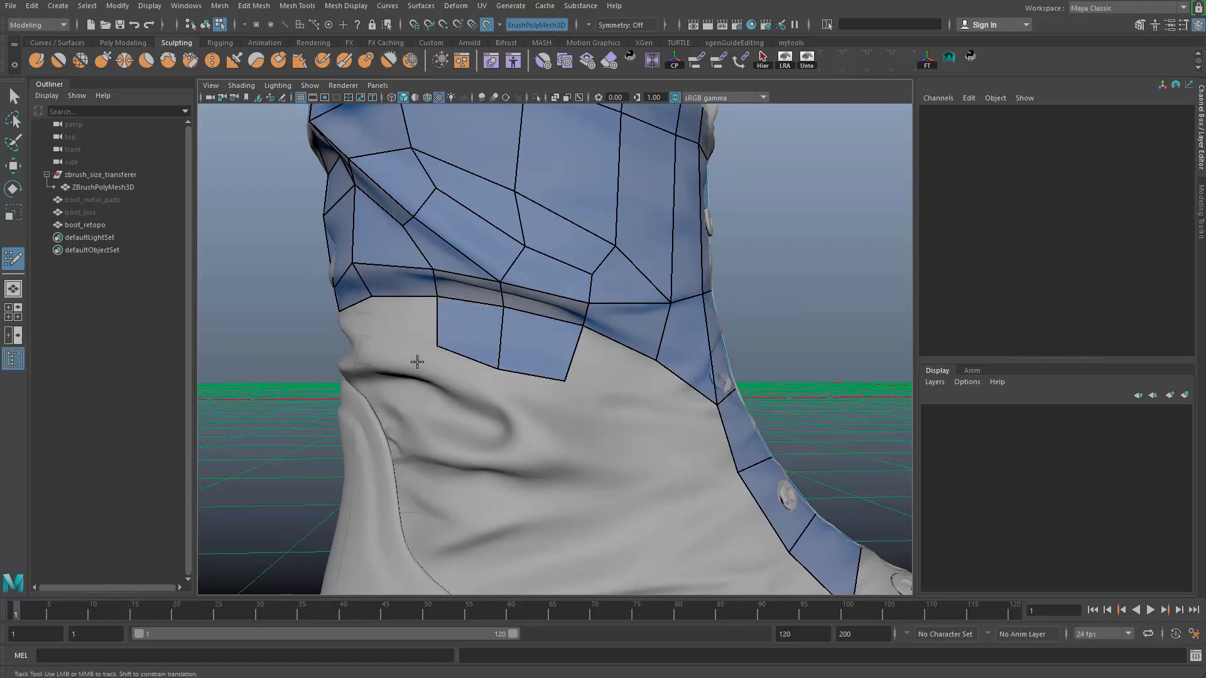
click(492, 398)
shift+click(502, 407)
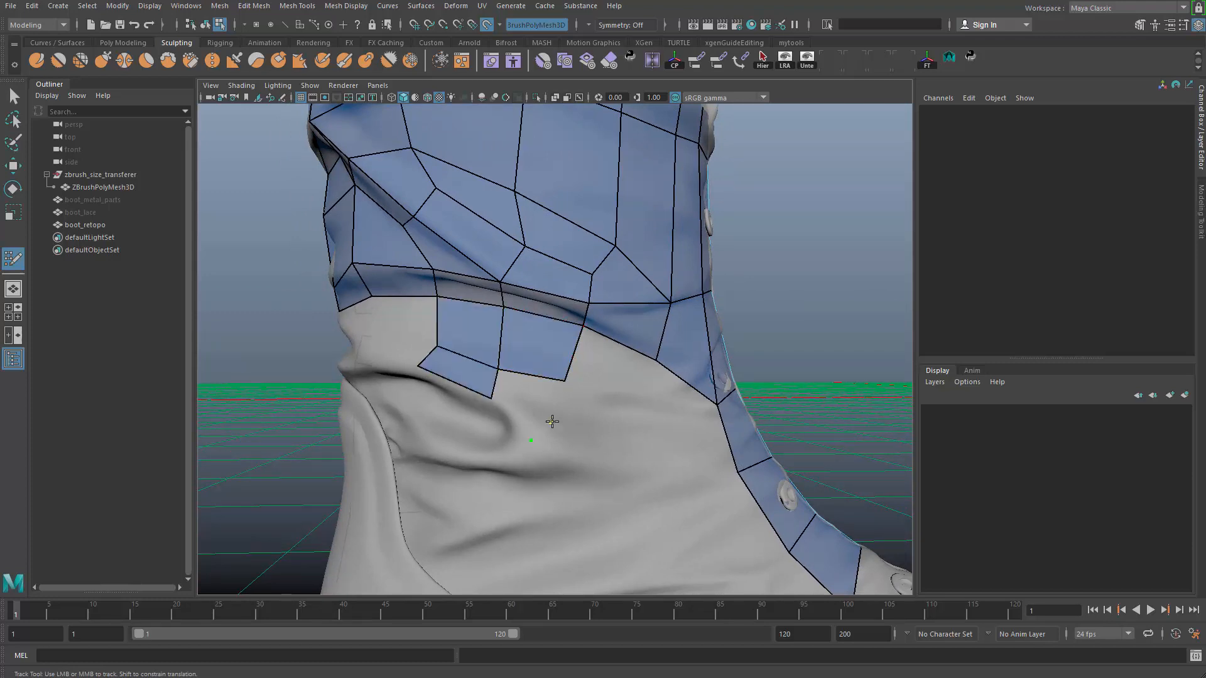
Continue the narrow strip diagonally toward the lacing flap, merging its loose corner with the quad above before filling the next quad
click(552, 422)
shift+click(521, 409)
alt+drag(548, 462, 620, 413)
click(638, 429)
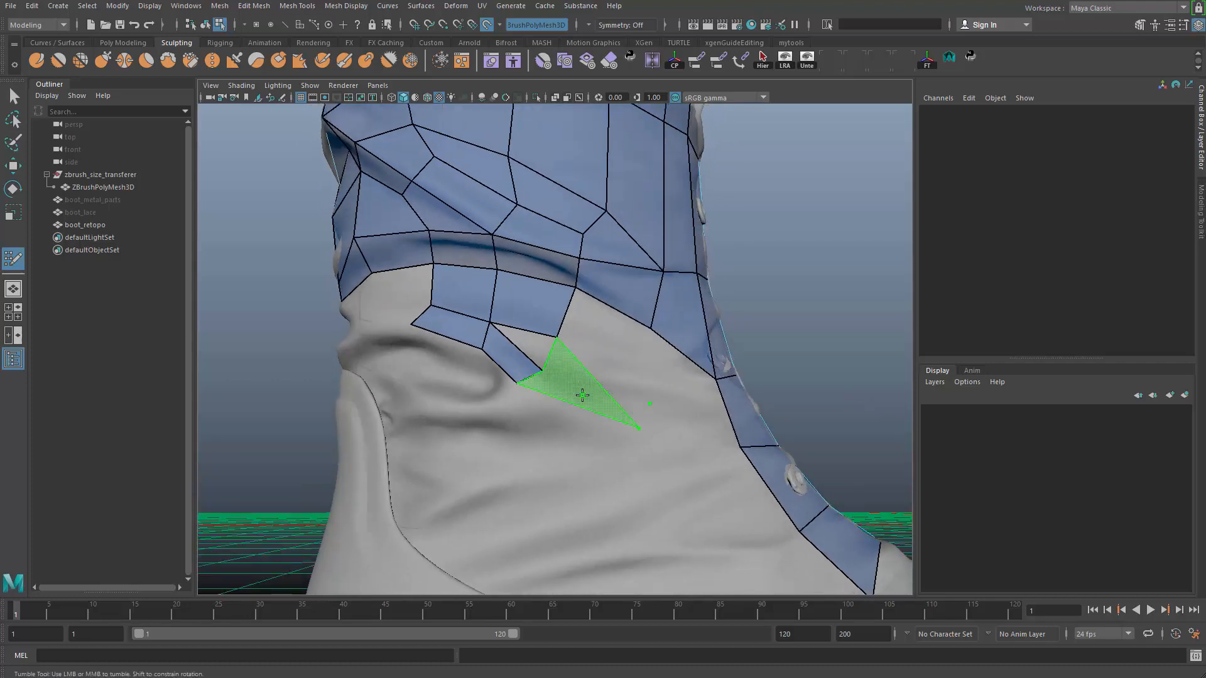
shift+click(581, 395)
key(ctrl+z)
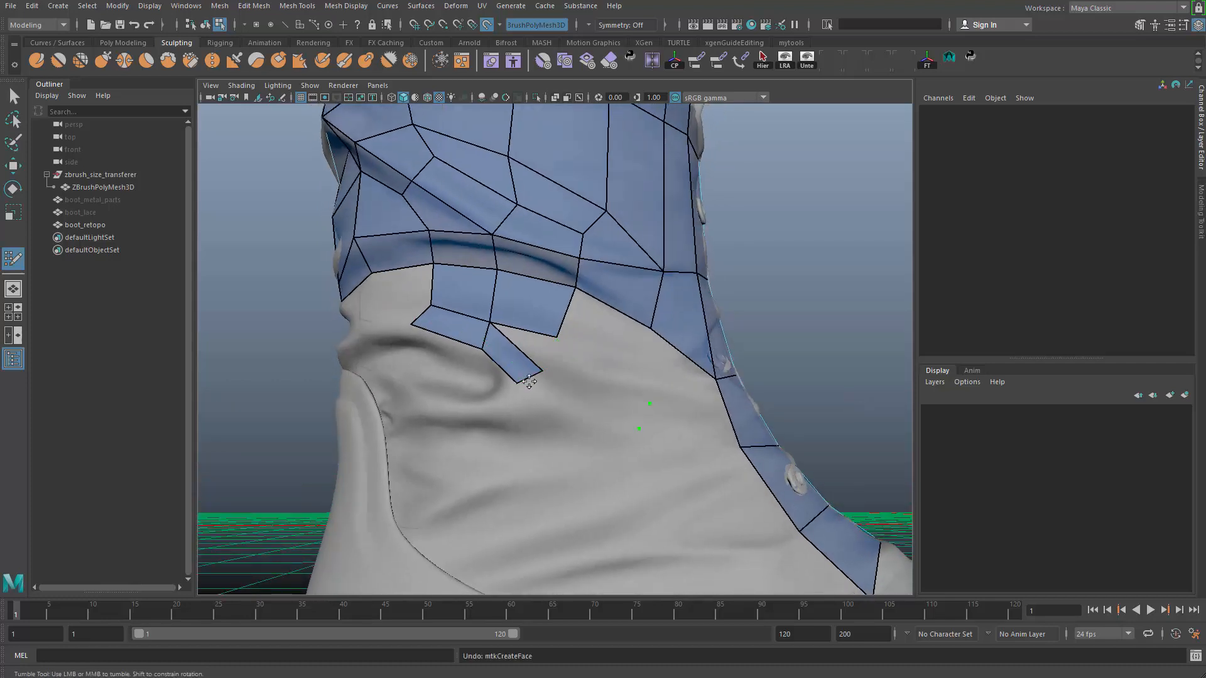
drag(516, 383, 557, 364)
shift+click(575, 377)
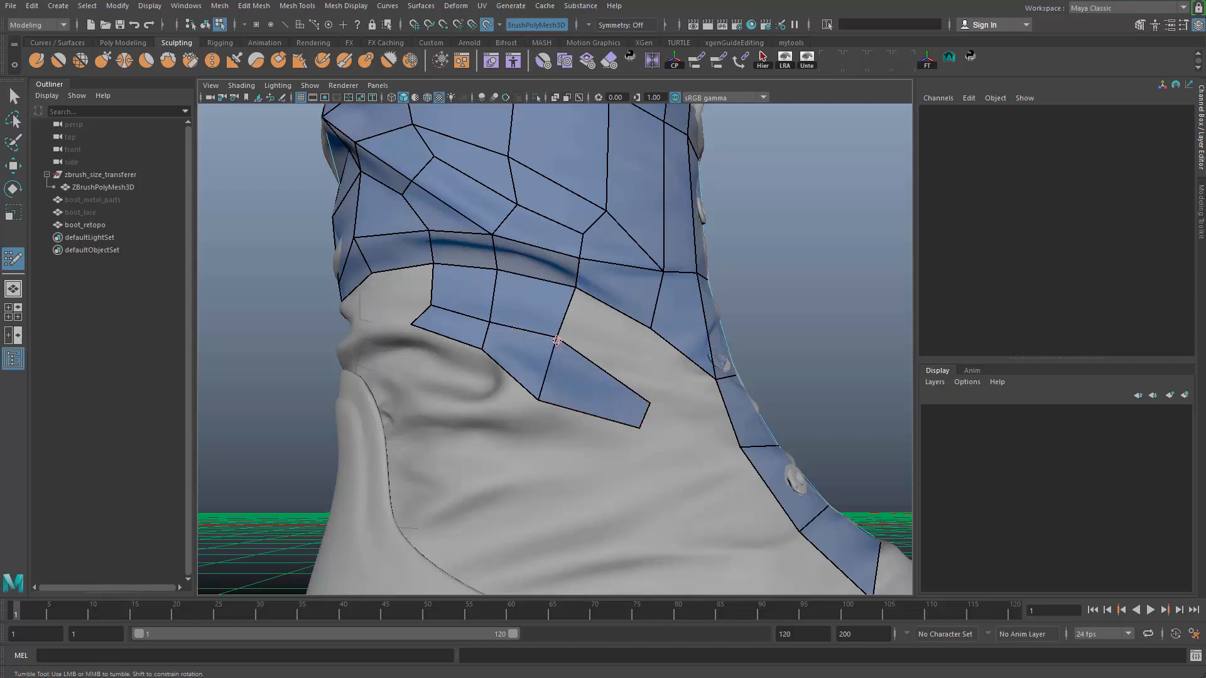
Add a second row of quads beneath the diagonal strip, following the inside of the fold toward the lacing flap
alt+drag(535, 424, 630, 398)
alt+middle_drag(629, 398, 590, 370)
alt+drag(591, 370, 542, 371)
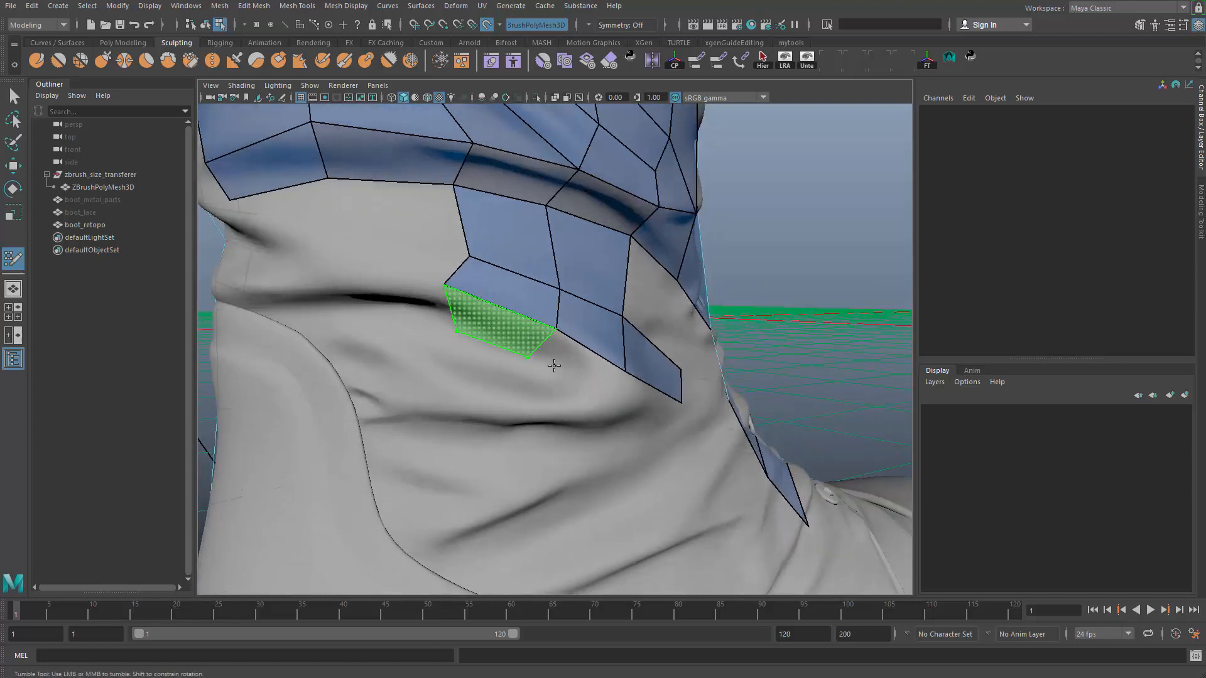
shift+click(491, 327)
shift+click(560, 367)
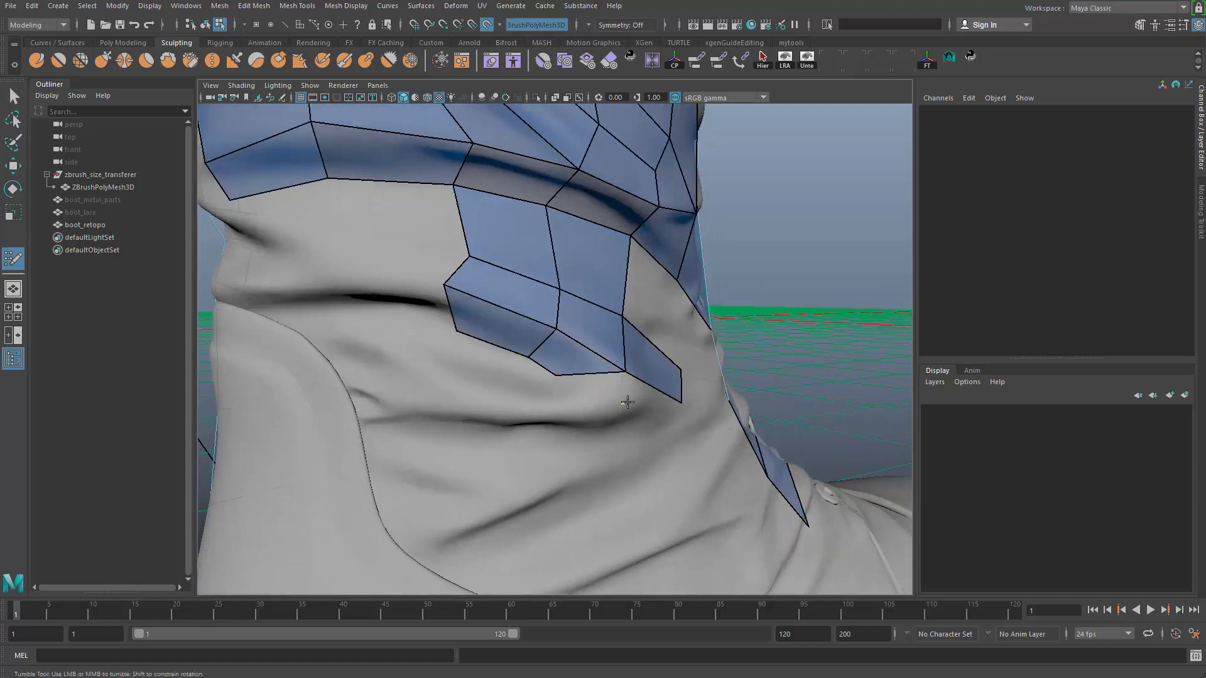
shift+click(565, 406)
alt+drag(565, 407, 605, 417)
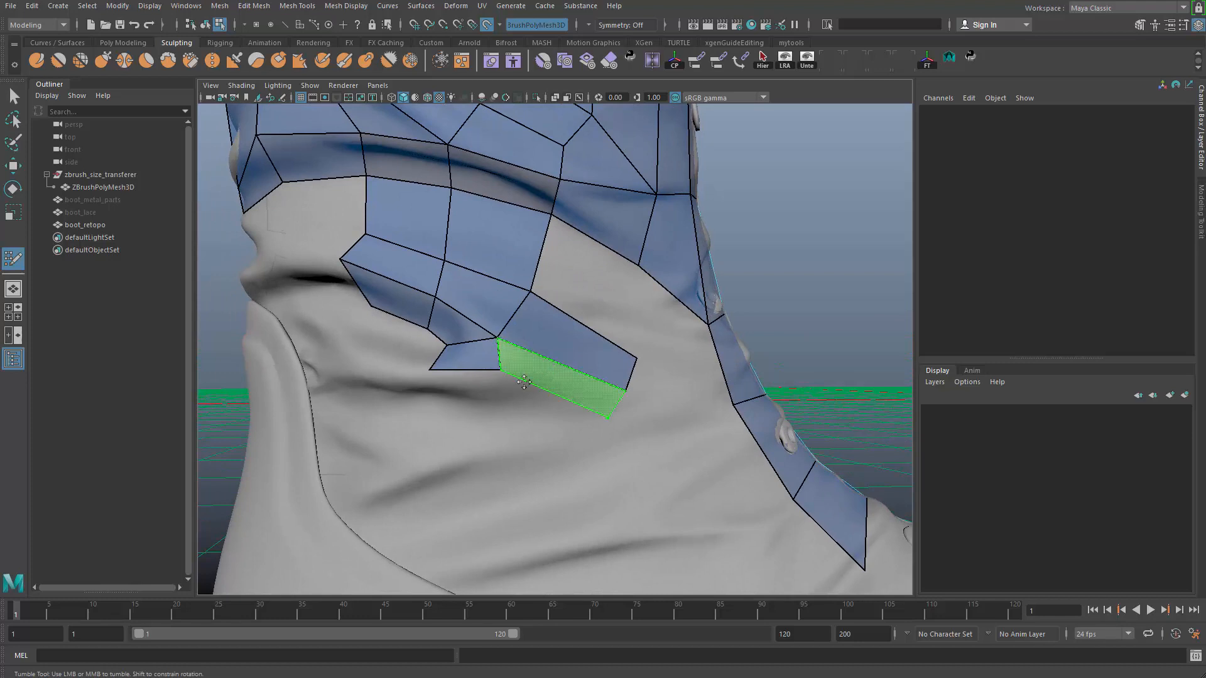
shift+click(495, 382)
alt+drag(495, 382, 510, 370)
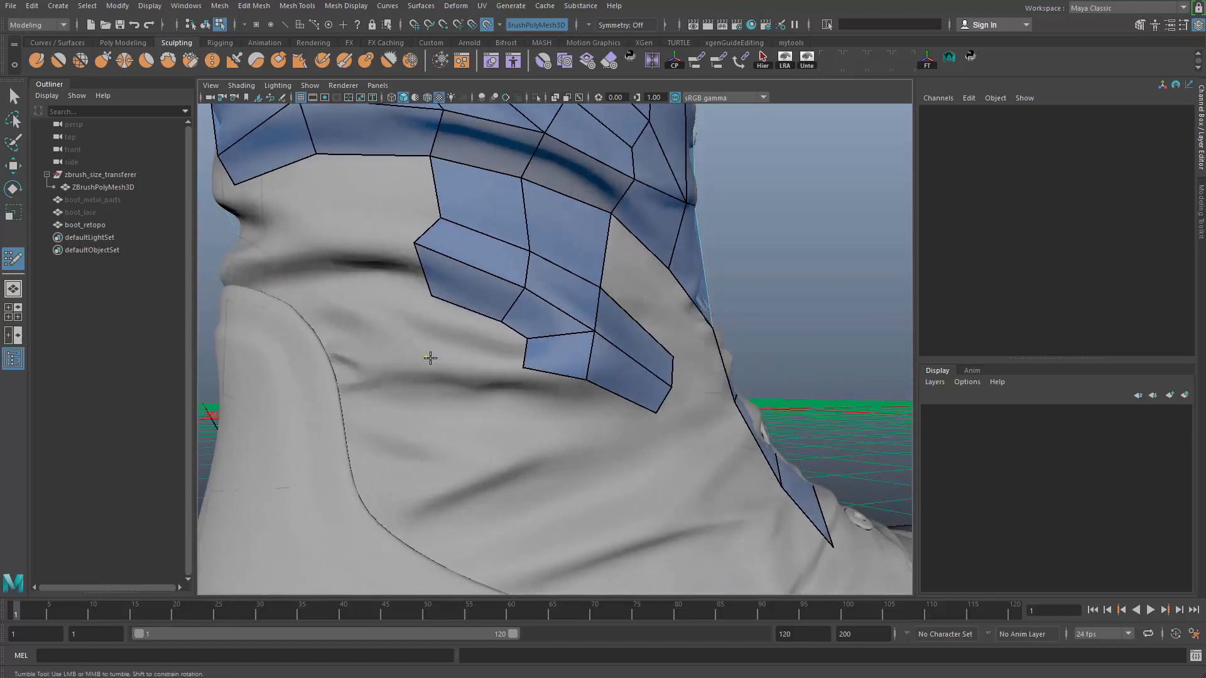
Fill the underside of the fold with quads and add a narrow row below them along the next crease
shift+click(476, 349)
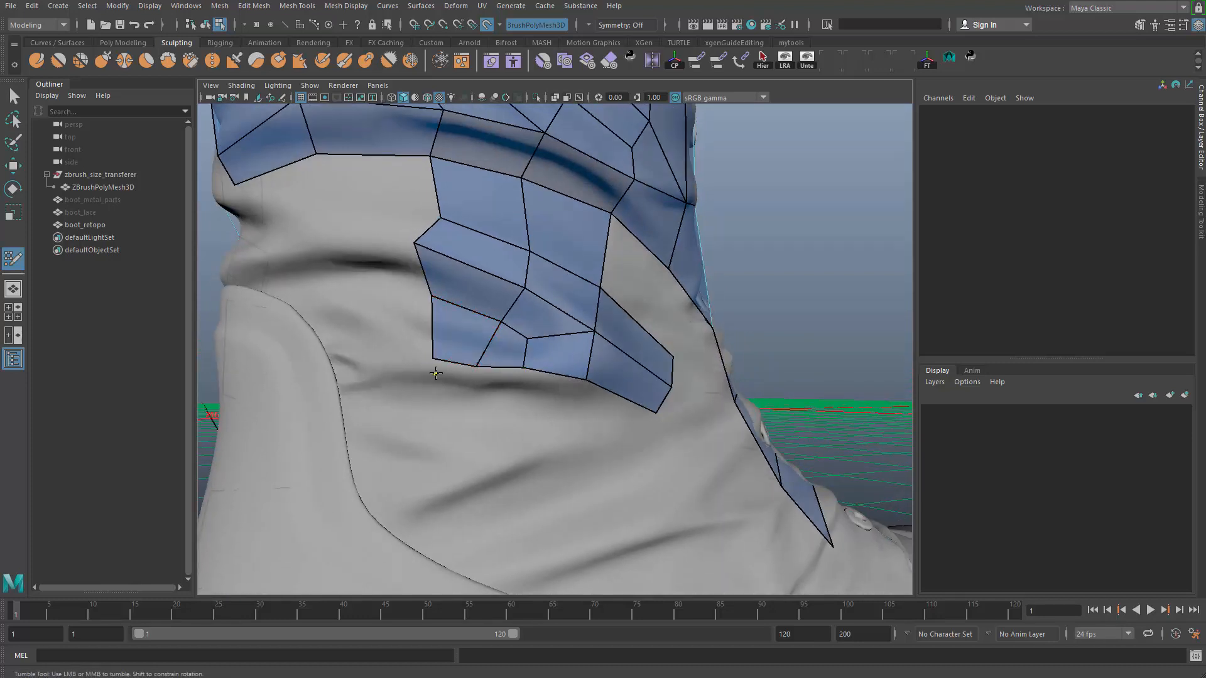
shift+click(455, 374)
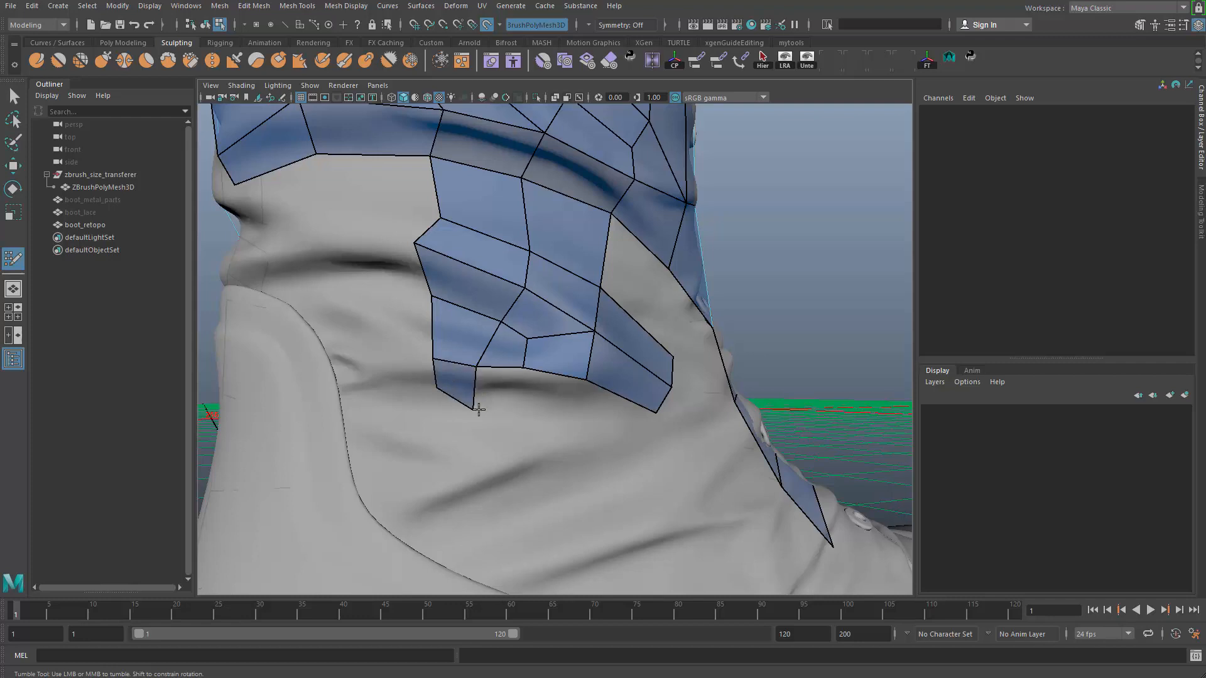
click(515, 396)
shift+click(496, 387)
click(572, 404)
shift+click(551, 386)
Extend the fold rows across to the lacing-flap column and fill the gap beside the column with quads
mouse_move(635, 424)
alt+mouse_down()
mouse_move(567, 396)
mouse_move(593, 384)
mouse_move(581, 374)
mouse_move(605, 386)
mouse_move(628, 361)
mouse_move(604, 361)
mouse_move(604, 327)
mouse_move(589, 343)
mouse_move(577, 275)
alt+mouse_up()
click(556, 385)
shift+click(551, 381)
shift+click(563, 289)
click(622, 340)
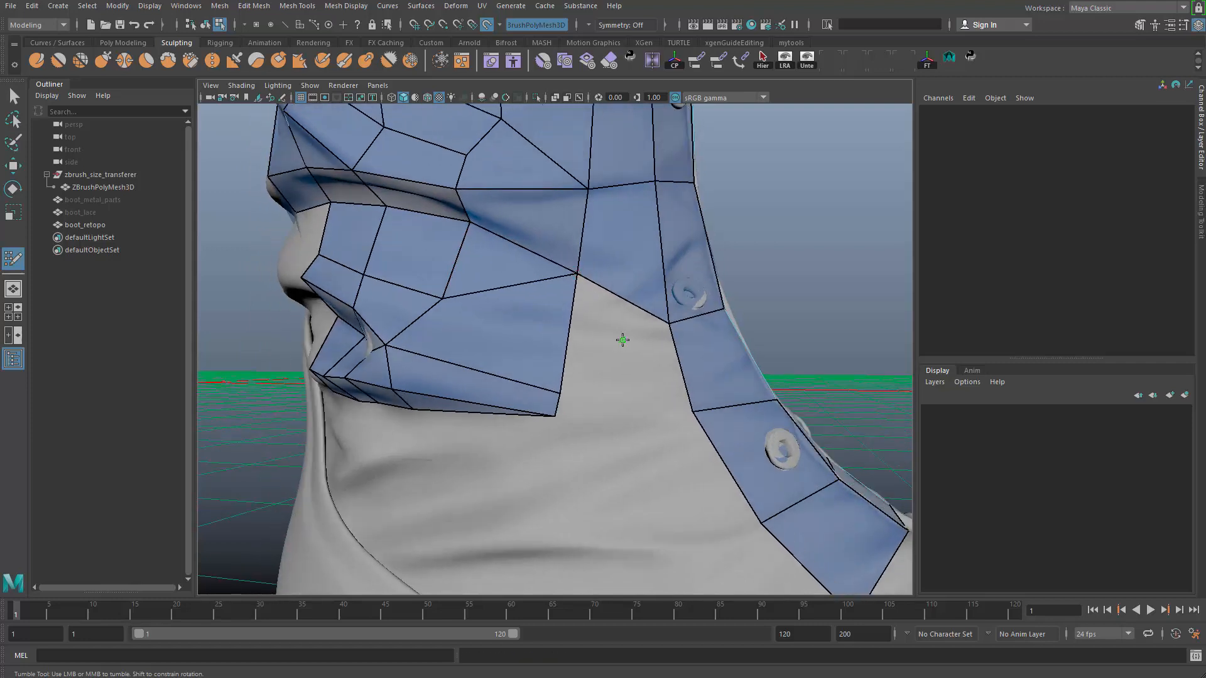
shift+click(623, 340)
alt+drag(622, 340, 567, 414)
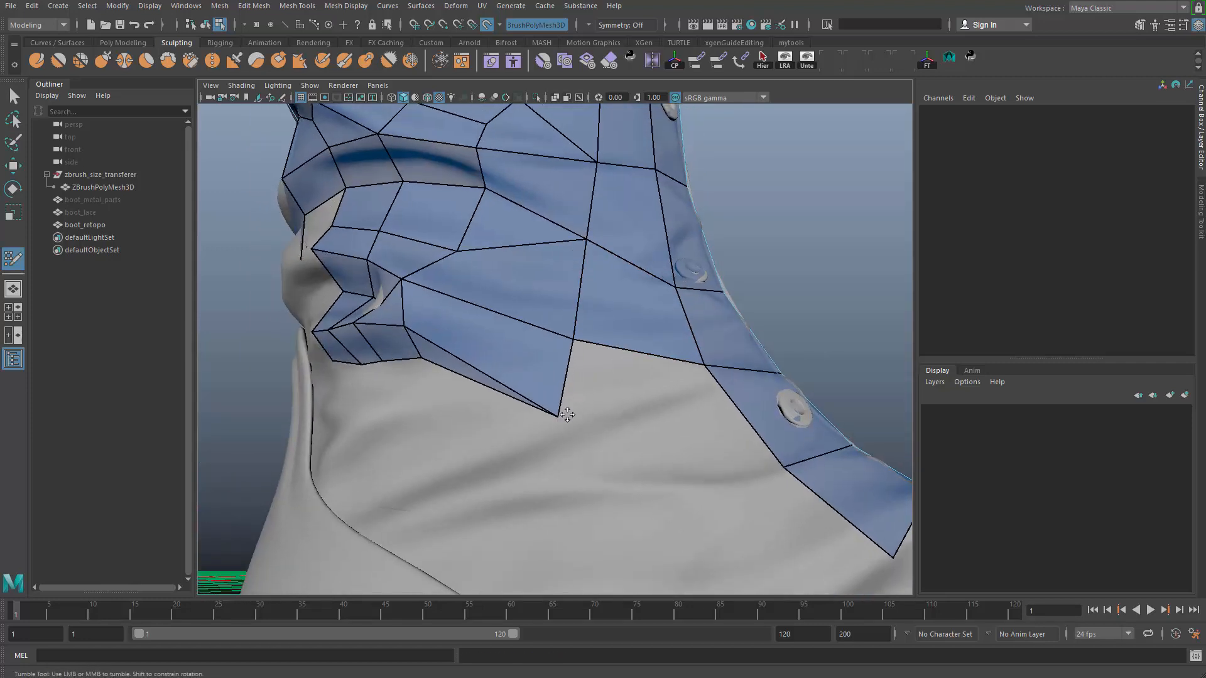
Undo the last vertex move, add two large quads below the fold rows up to the flap column, and close the sliver above them
key(ctrl+z)
alt+drag(646, 425, 517, 413)
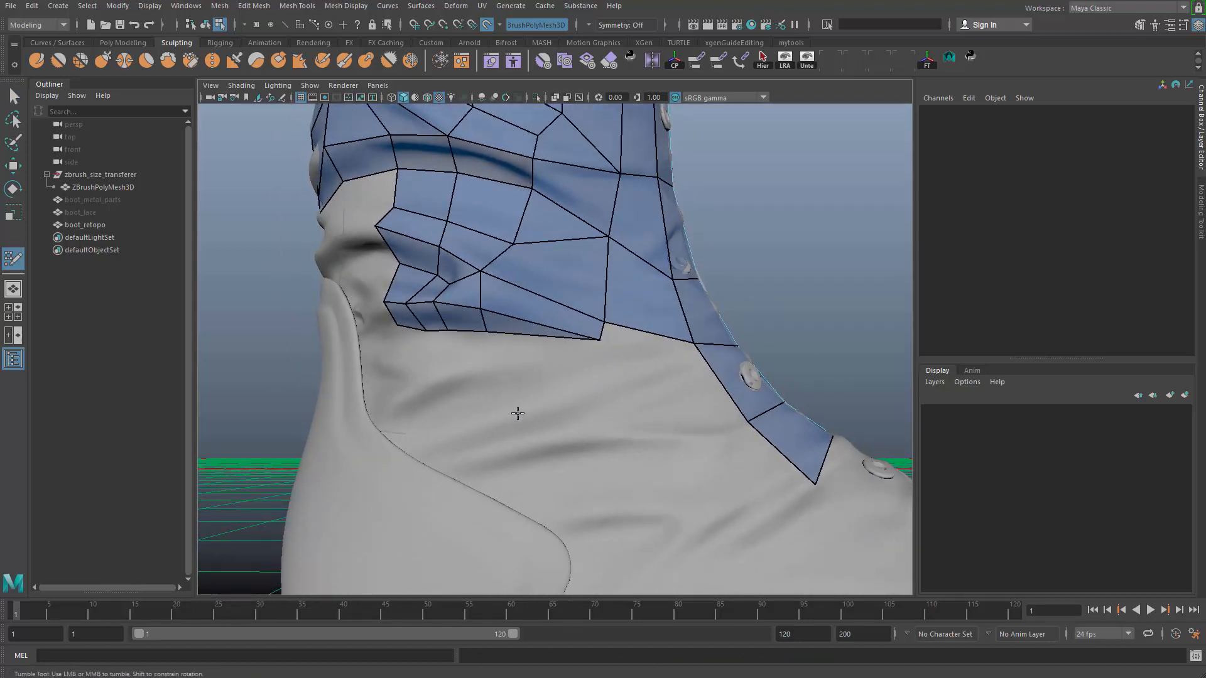
shift+click(605, 439)
shift+click(693, 411)
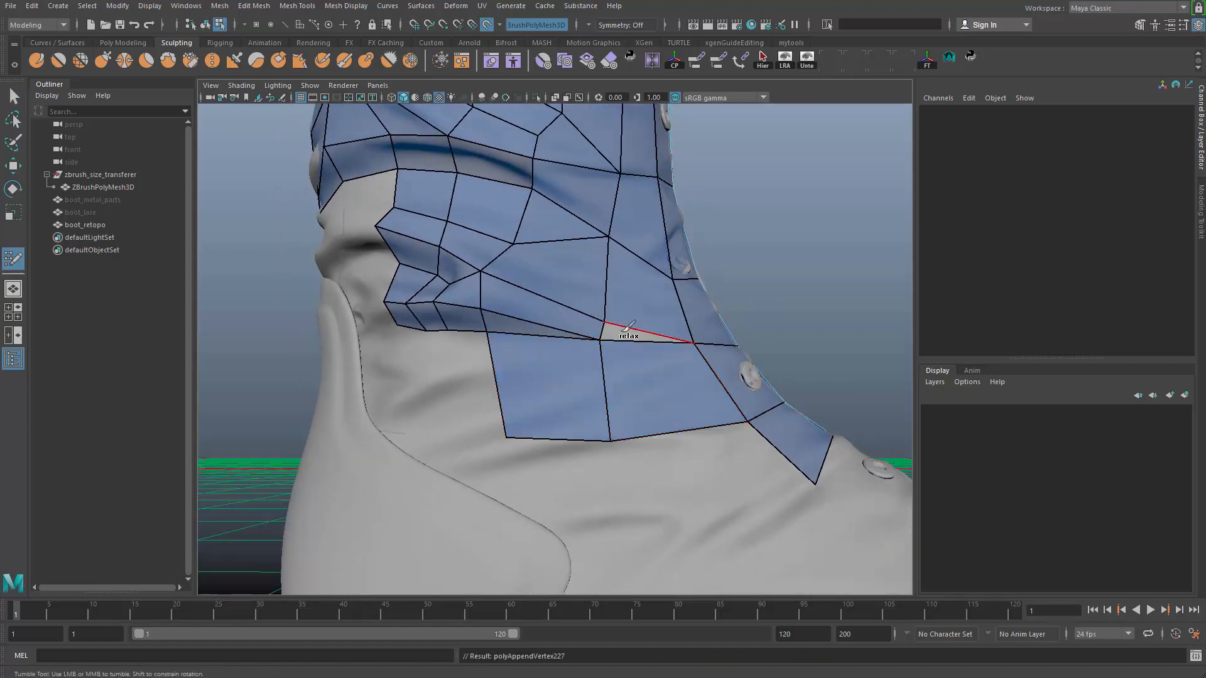
mouse_move(628, 333)
alt+mouse_down()
mouse_move(575, 364)
mouse_move(561, 397)
mouse_move(561, 372)
mouse_move(570, 376)
alt+mouse_up()
scroll(587, 385, down, 3)
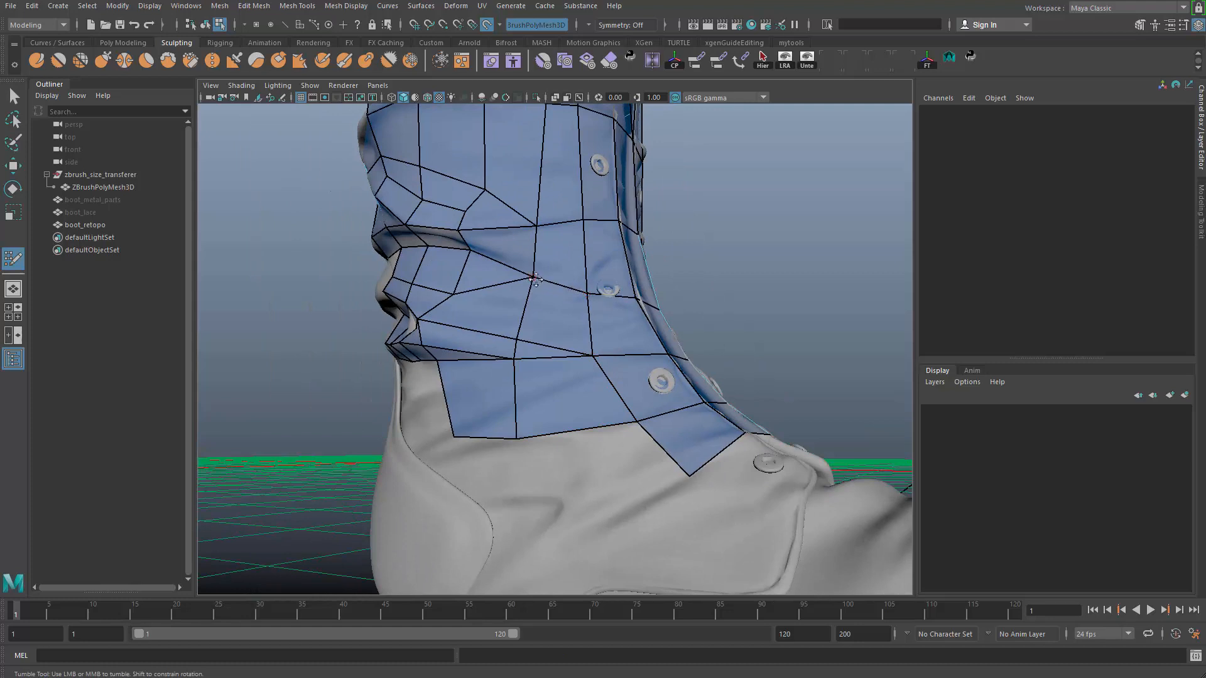
mouse_move(535, 278)
mouse_down()
mouse_move(593, 318)
mouse_move(620, 366)
mouse_move(563, 371)
mouse_move(600, 352)
mouse_up()
scroll(599, 352, up, 5)
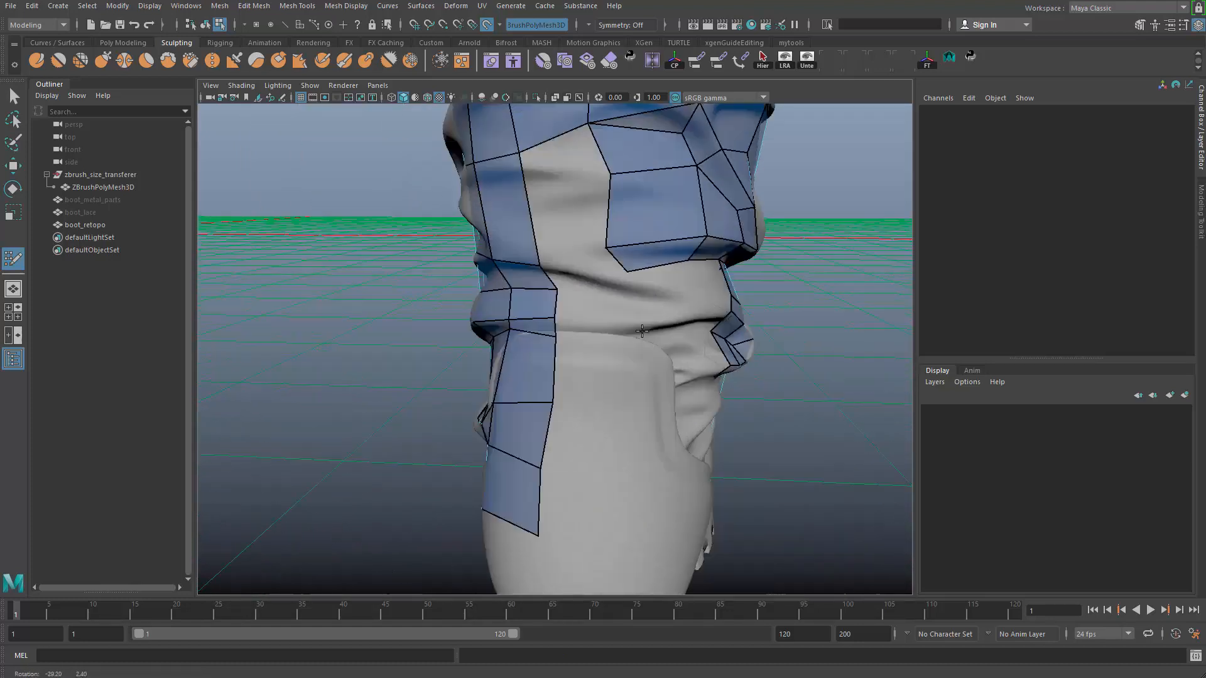
alt+drag(590, 277, 581, 261)
alt+middle_drag(581, 251, 589, 321)
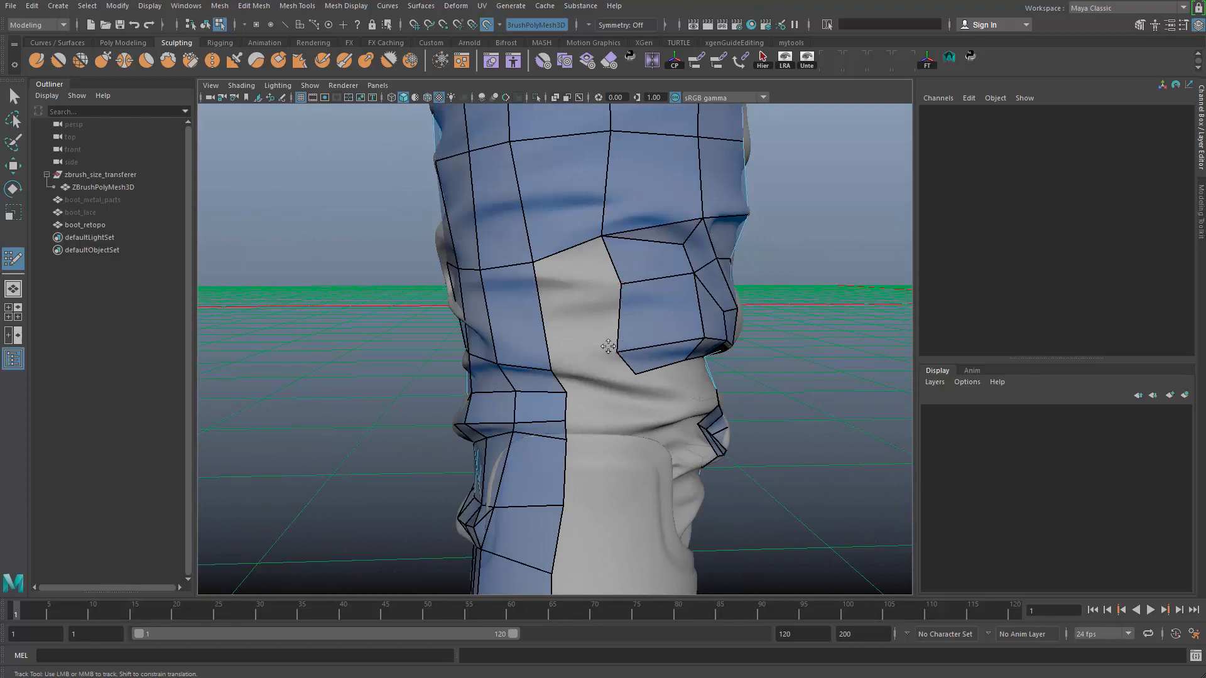
Fill the open gap between the back column and the fold rows on the shaft with quads
shift+click(583, 314)
mouse_move(586, 347)
alt+mouse_down()
mouse_move(607, 329)
mouse_move(559, 324)
mouse_move(684, 405)
mouse_move(623, 396)
mouse_move(624, 383)
alt+mouse_up()
scroll(565, 357, down, 3)
scroll(624, 396, up, 4)
shift+click(562, 357)
alt+drag(561, 356, 641, 390)
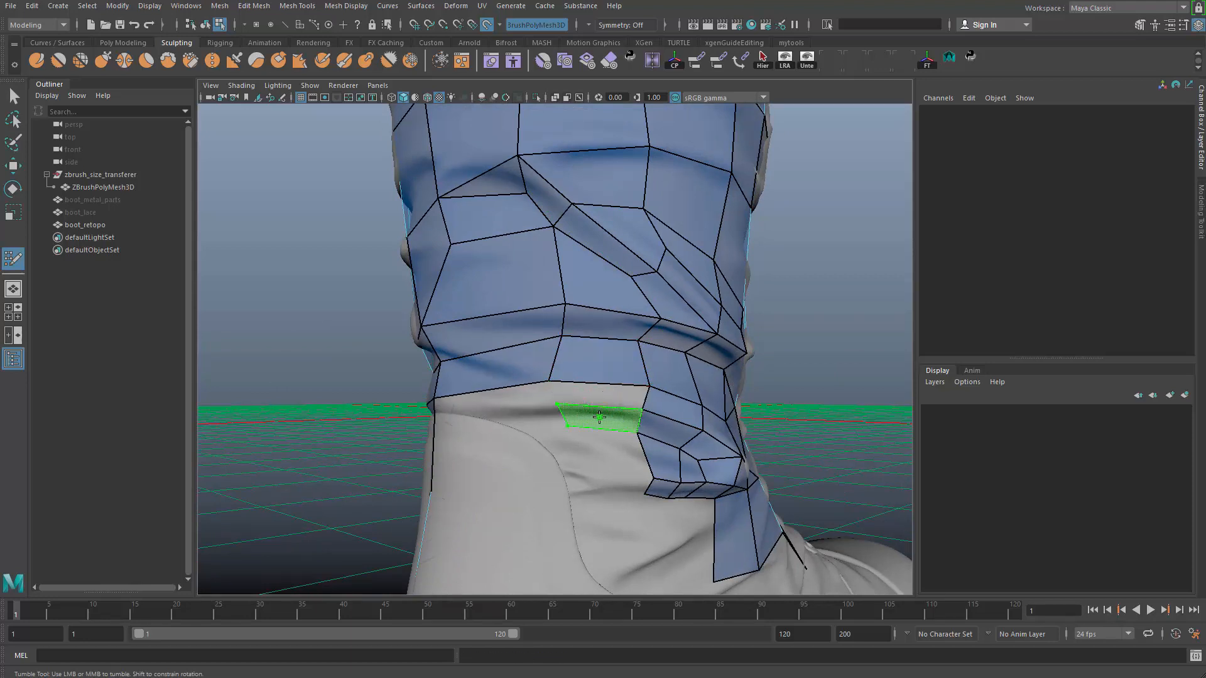
Add a narrow row of quads along the lowest ankle crease and close the sliver above it
shift+click(599, 417)
mouse_move(575, 424)
mouse_down()
mouse_move(546, 426)
mouse_move(621, 409)
mouse_up()
shift+click(636, 395)
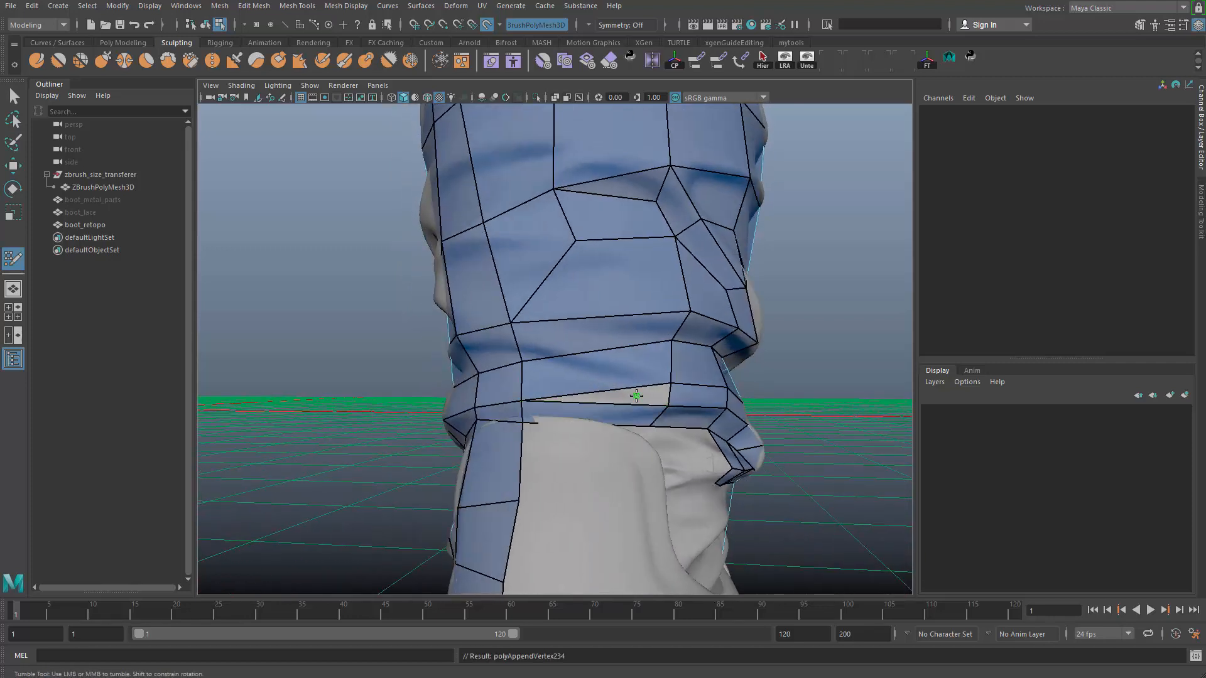
Fill the top of the heel panel with a quad and reposition the back column's corner vertices below it
mouse_move(654, 447)
alt+mouse_down()
mouse_move(624, 412)
mouse_move(570, 408)
alt+mouse_up()
scroll(565, 409, up, 2)
mouse_move(494, 412)
mouse_down()
mouse_move(558, 399)
mouse_move(589, 411)
mouse_move(487, 410)
mouse_move(527, 397)
mouse_move(563, 416)
mouse_move(563, 374)
mouse_move(571, 408)
mouse_up()
shift+click(562, 355)
drag(555, 479, 579, 478)
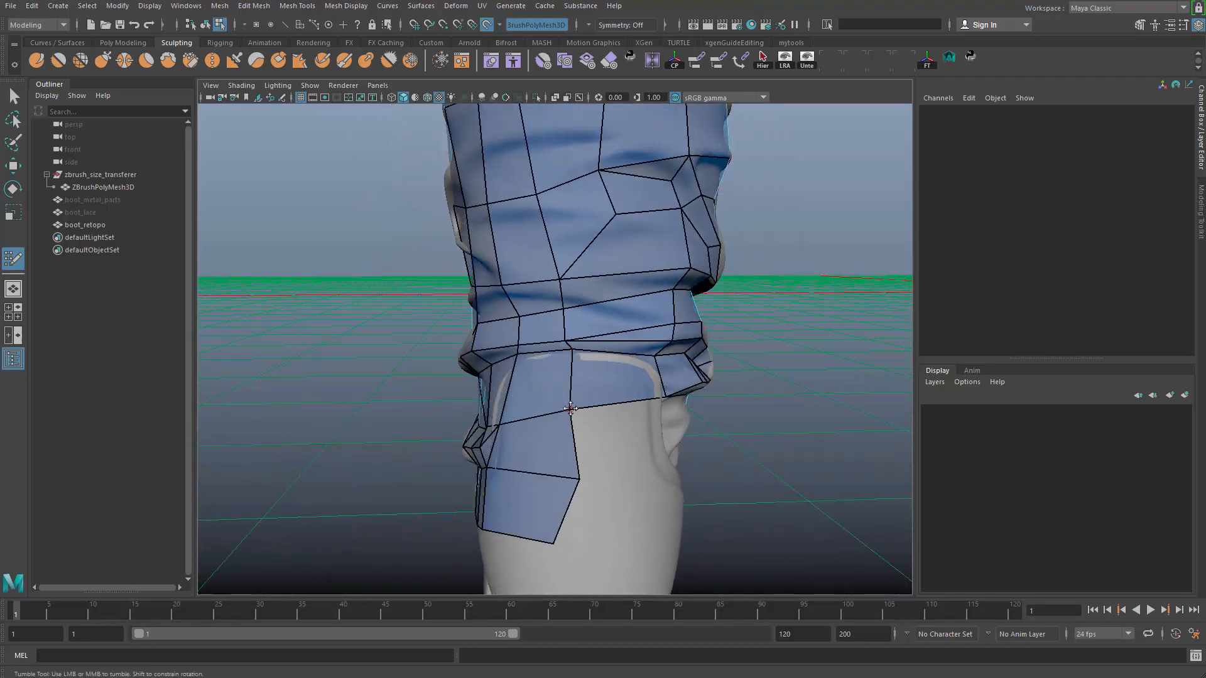
drag(553, 543, 578, 544)
Extend two rows of quads from the back column across the heel panel, below the lowest crease
alt+drag(624, 492, 614, 449)
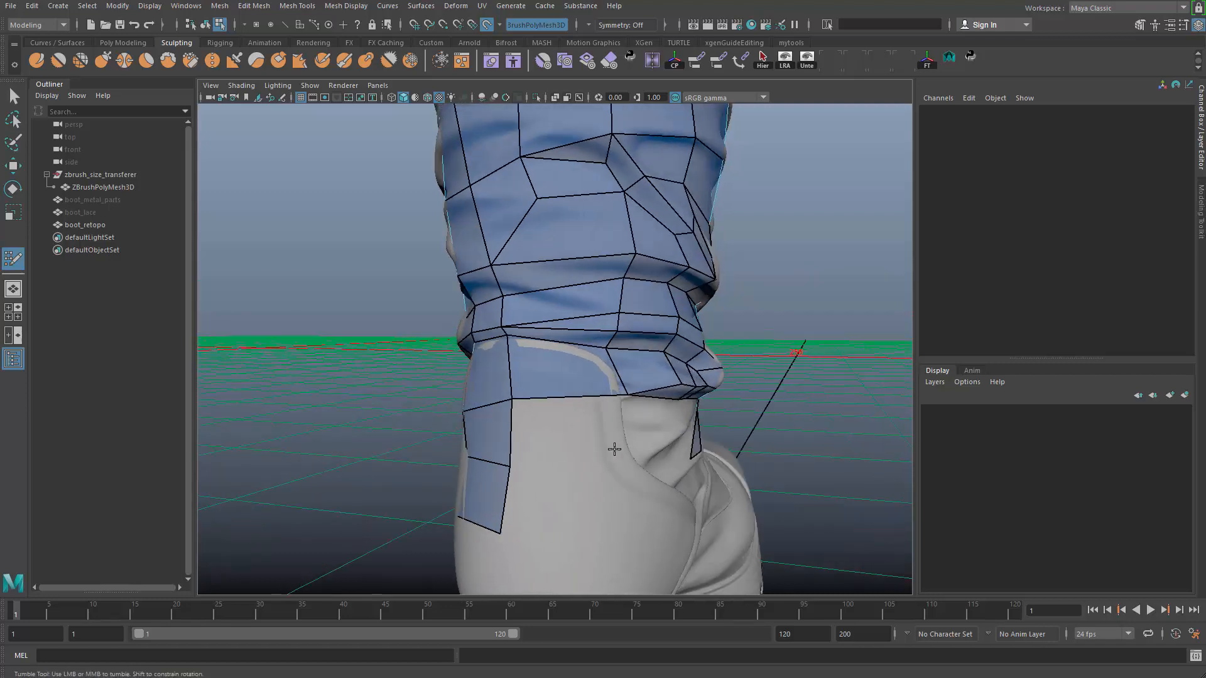
shift+click(586, 416)
alt+drag(610, 391, 562, 386)
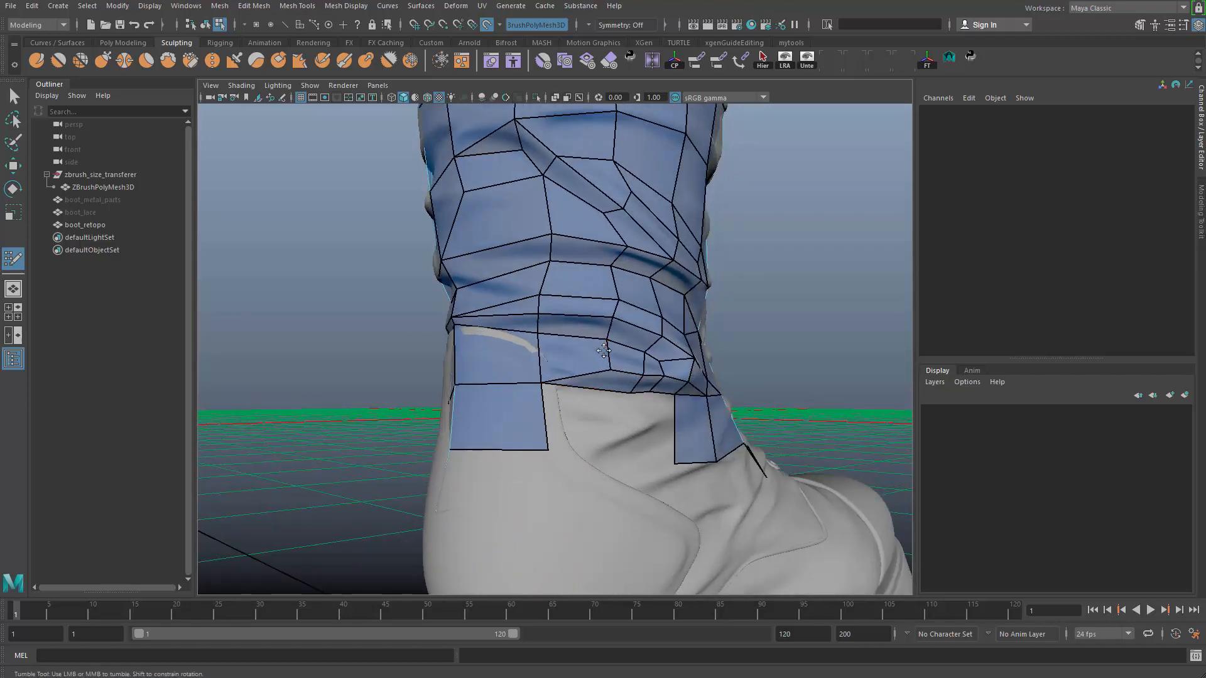
alt+right_drag(594, 367, 549, 386)
alt+drag(549, 386, 573, 396)
alt+right_drag(573, 396, 539, 419)
alt+drag(539, 418, 541, 457)
alt+middle_drag(533, 423, 557, 375)
alt+right_drag(557, 375, 611, 371)
alt+drag(568, 397, 573, 422)
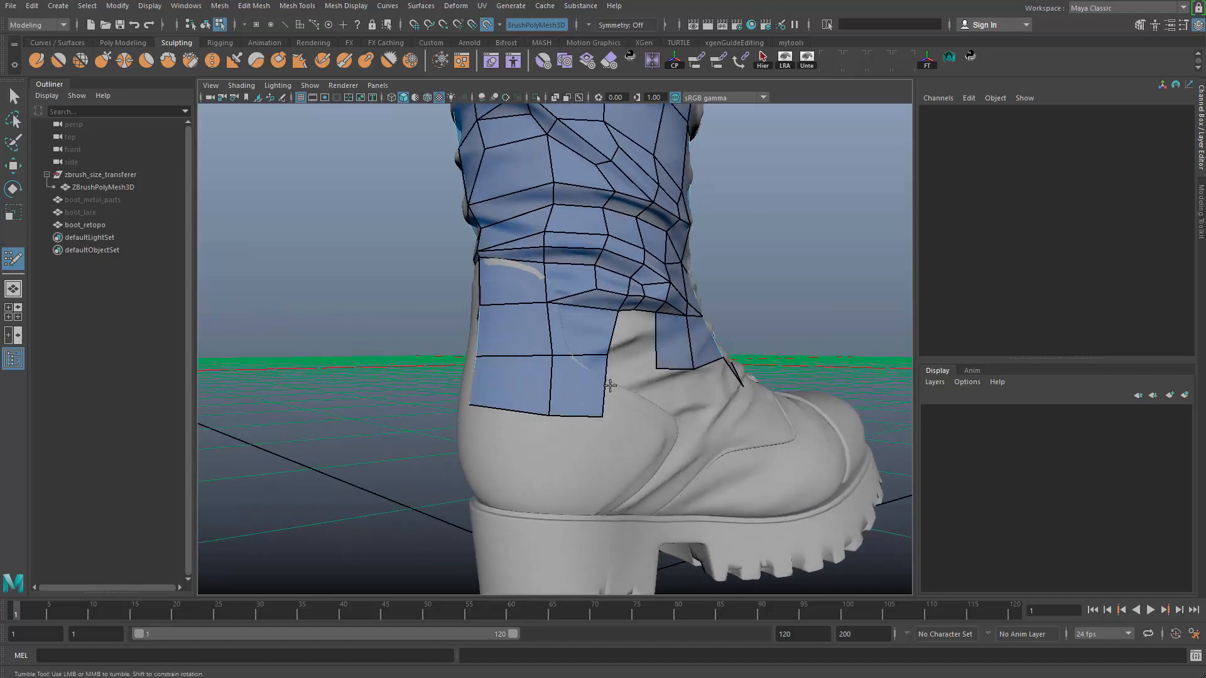
Bridge the gap to the front ankle quads and continue the lower row forward to the lacing flap
alt+right_drag(609, 385, 641, 355)
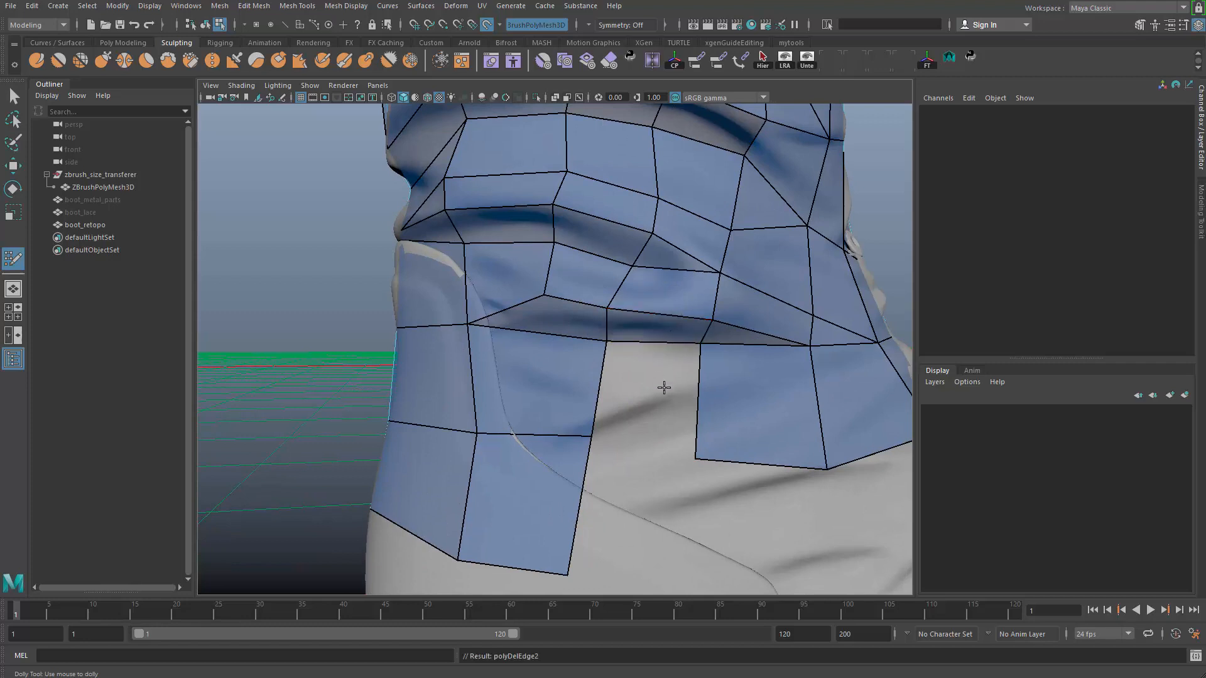
shift+click(681, 421)
shift+click(677, 503)
alt+right_drag(675, 499, 614, 425)
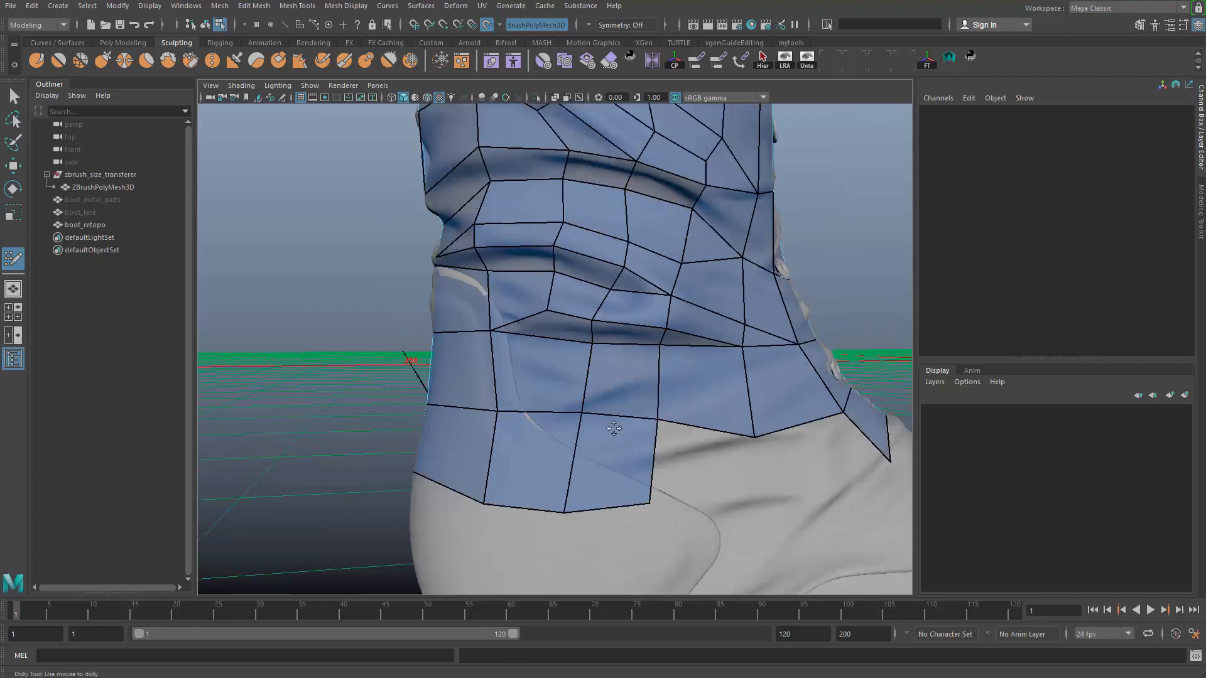
alt+middle_drag(613, 425, 612, 345)
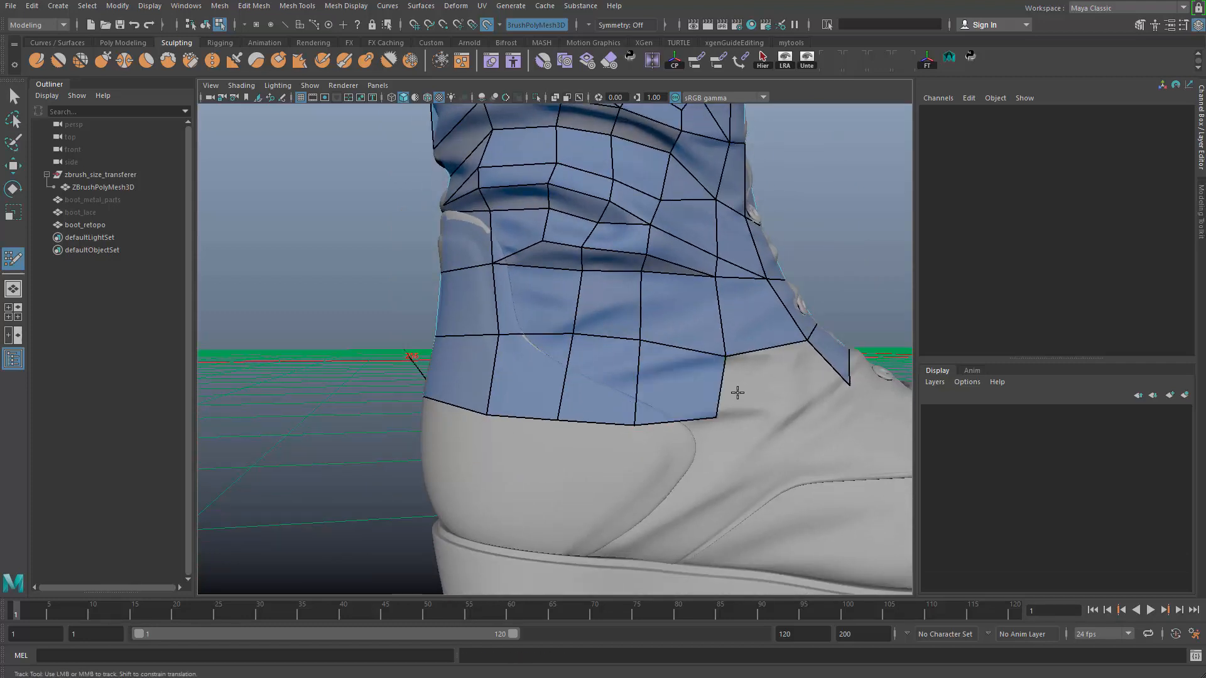
alt+drag(737, 392, 747, 398)
shift+click(763, 394)
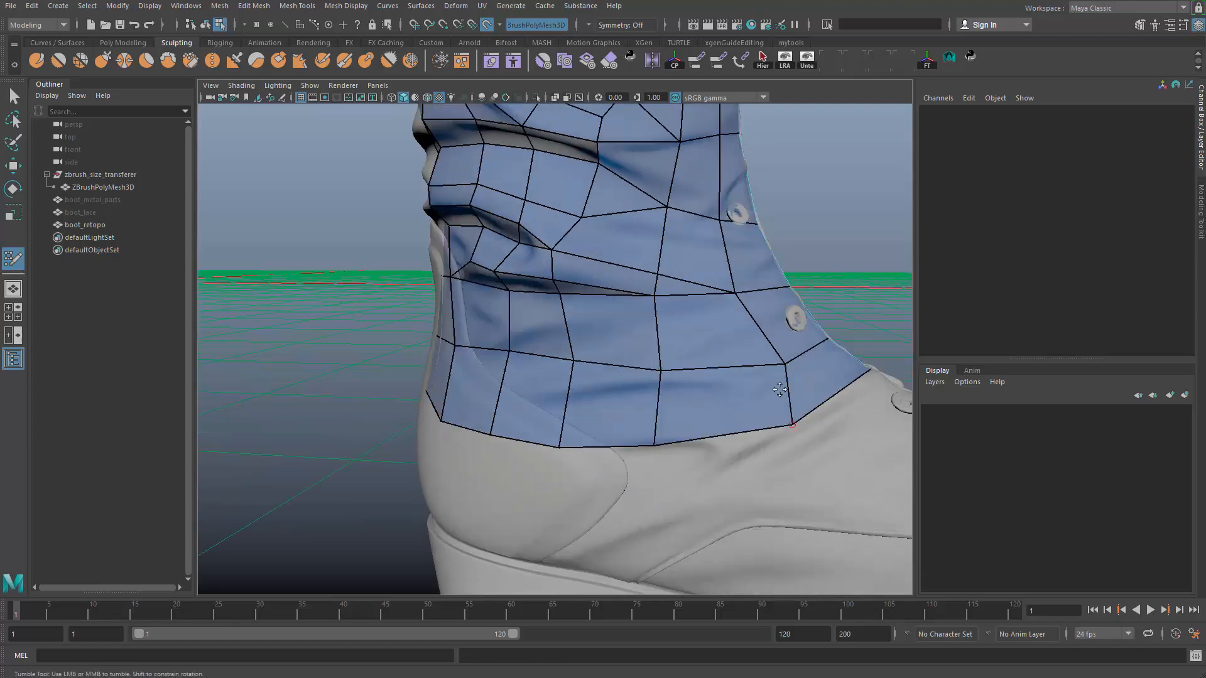
Examine the quad coverage of the whole boot from the side, down to the uncovered foot
alt+drag(753, 402, 640, 421)
alt+right_drag(641, 420, 710, 402)
alt+drag(700, 395, 681, 371)
drag(664, 328, 647, 333)
alt+right_drag(647, 333, 468, 314)
alt+drag(514, 389, 540, 370)
mouse_move(540, 370)
alt+right_down()
mouse_move(630, 378)
mouse_move(533, 385)
alt+right_up()
alt+drag(534, 385, 553, 359)
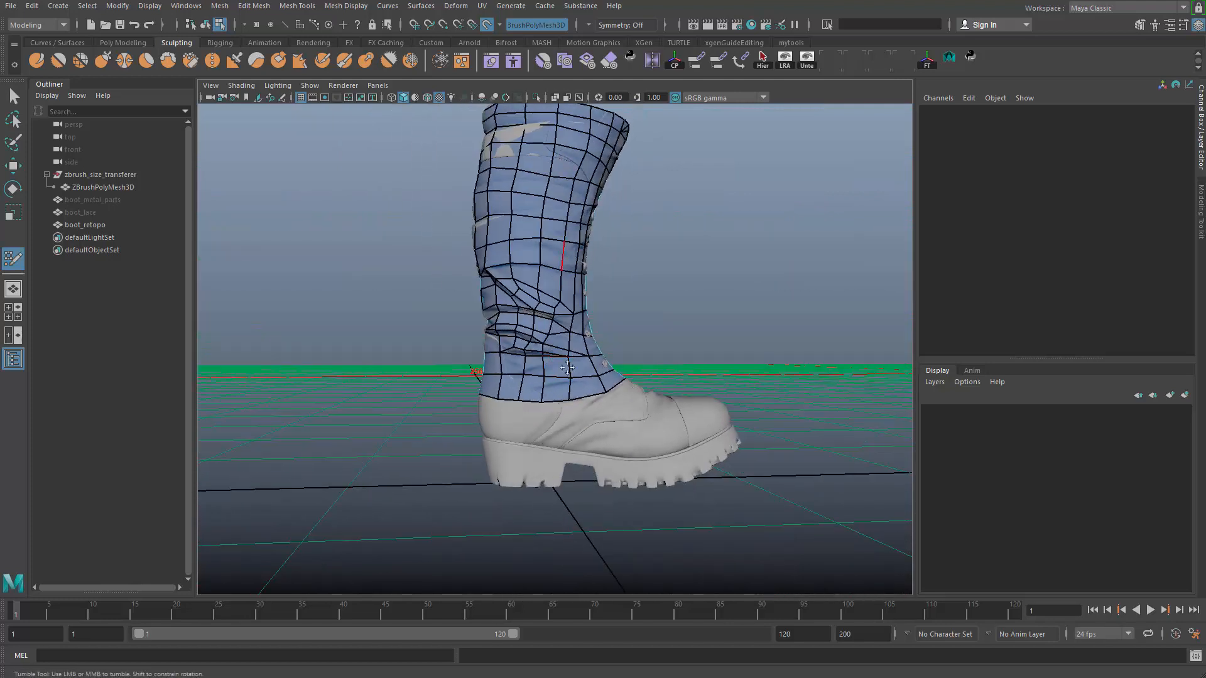
alt+drag(557, 483, 546, 371)
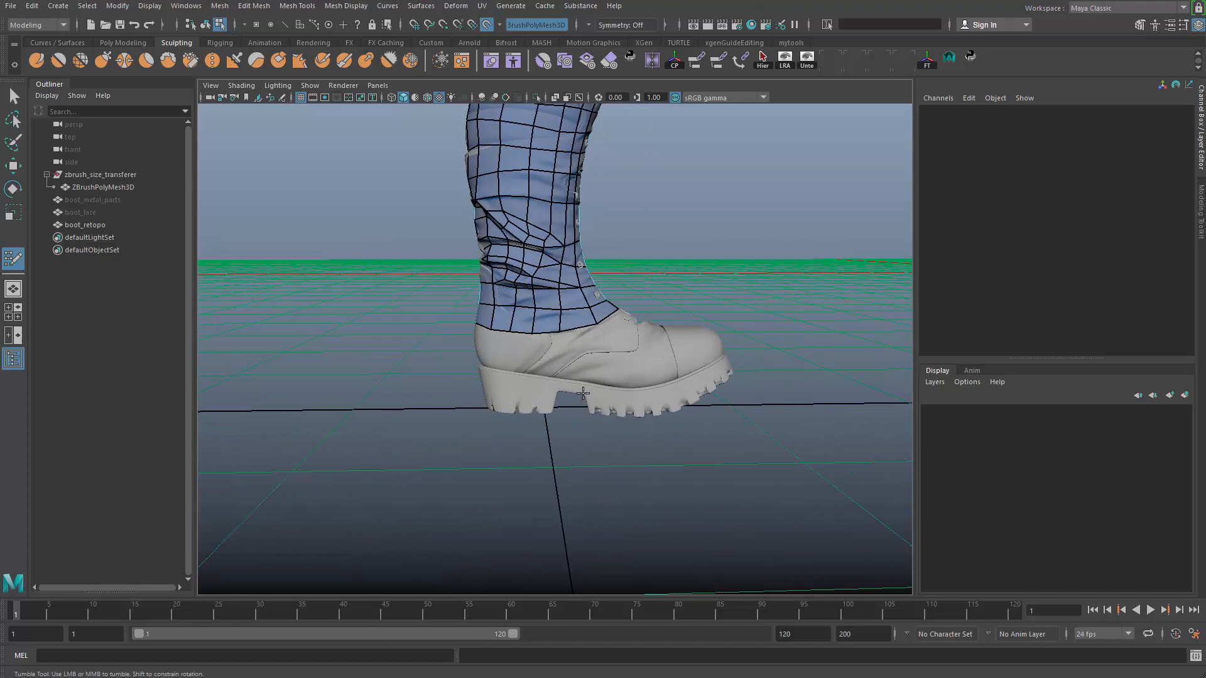
alt+right_drag(583, 393, 590, 328)
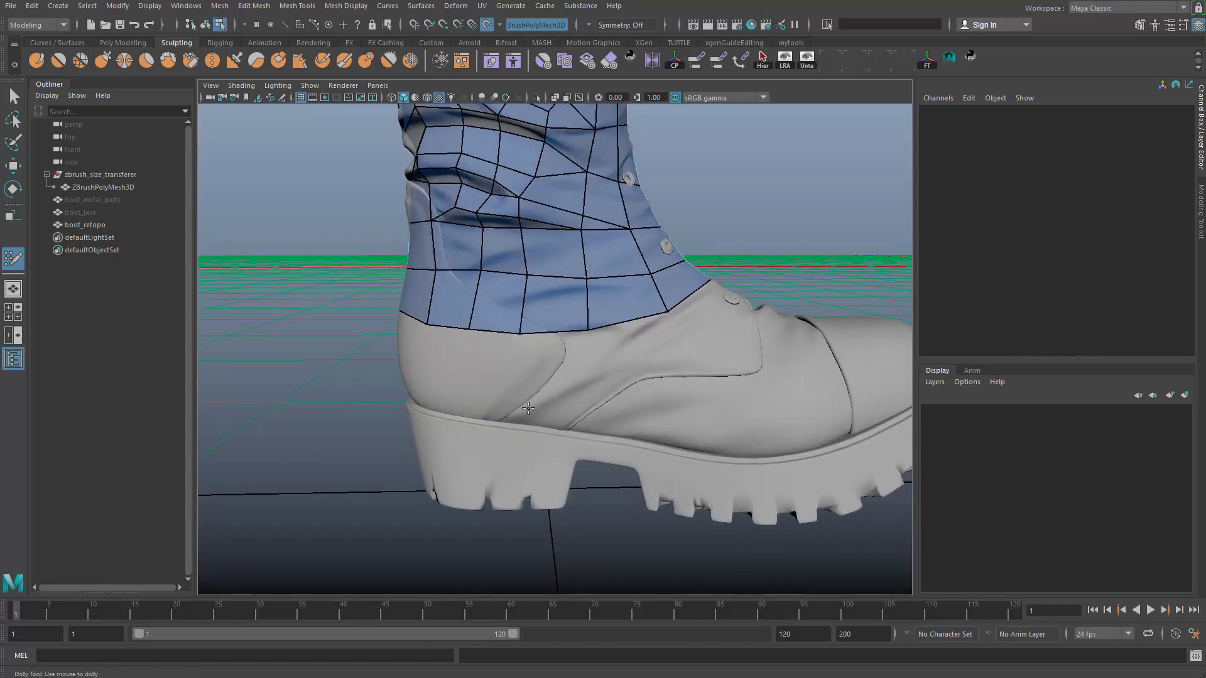
Add quads below the ankle row over the side of the foot and shift their shared vertices forward
shift+click(550, 398)
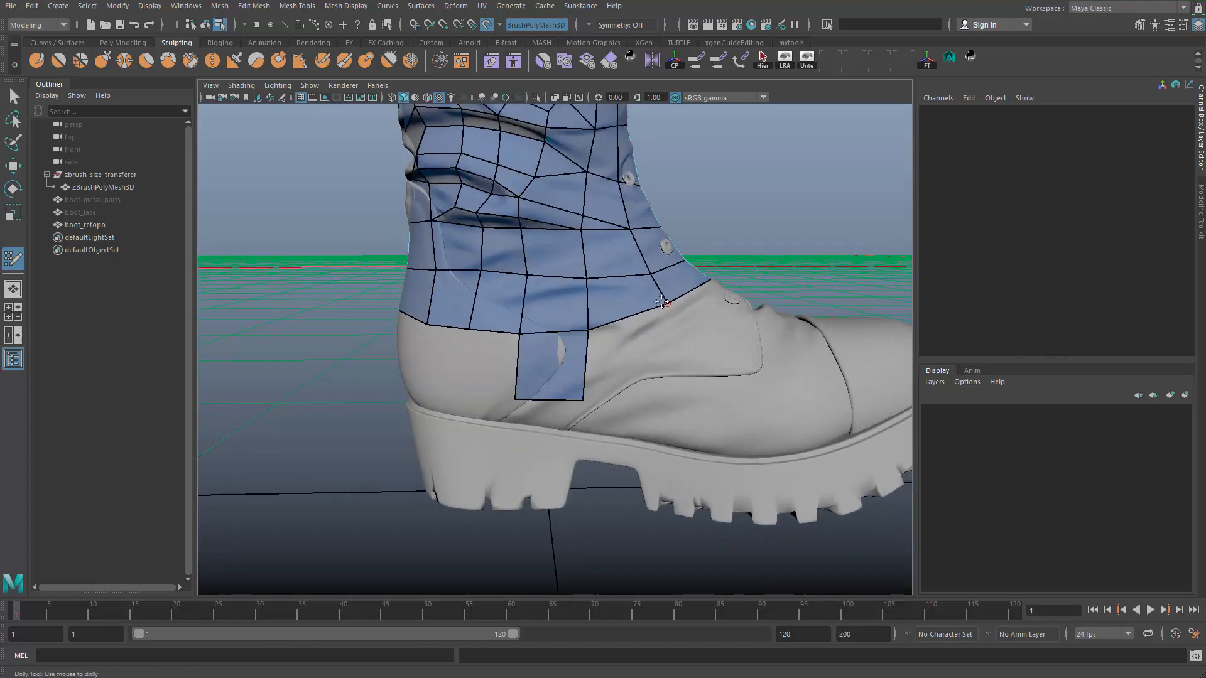
shift+click(661, 329)
click(723, 409)
shift+click(634, 364)
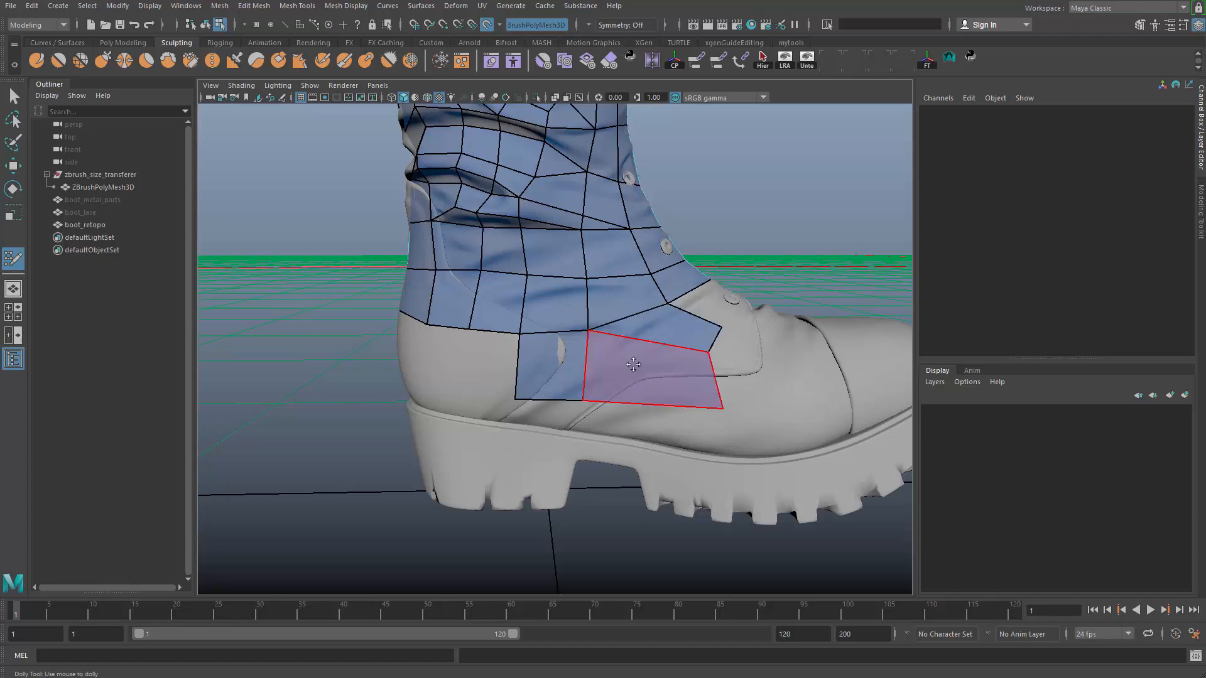
drag(589, 331, 605, 338)
drag(584, 400, 606, 405)
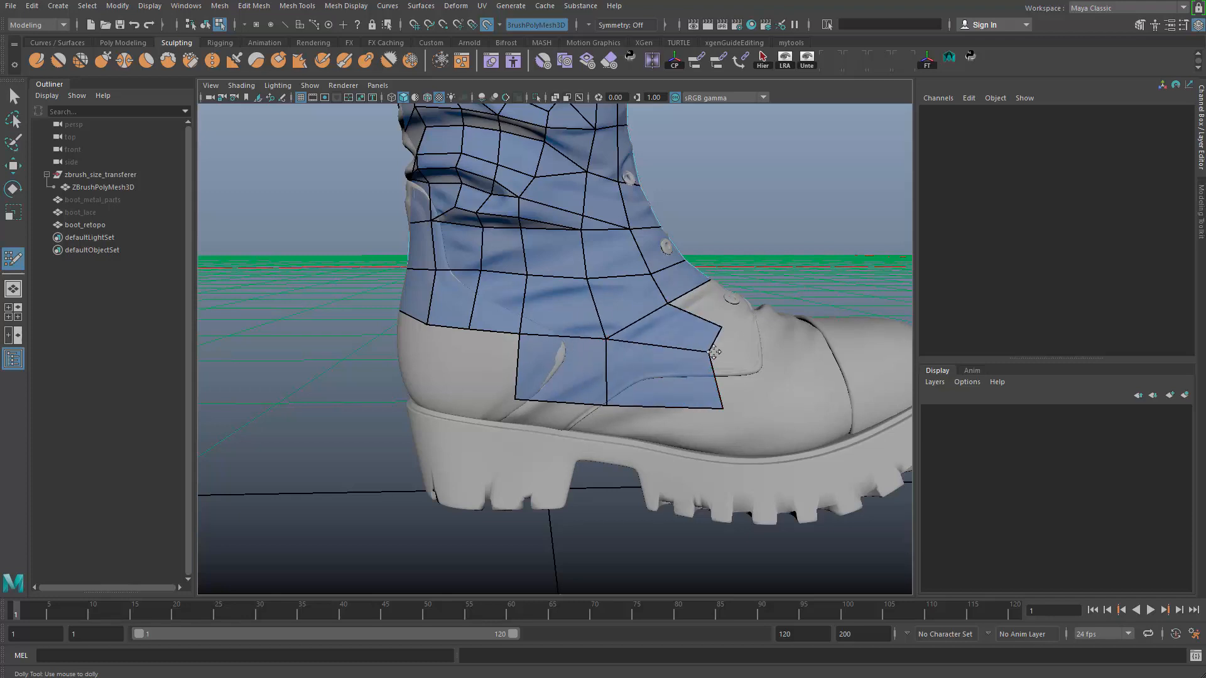
drag(714, 352, 717, 350)
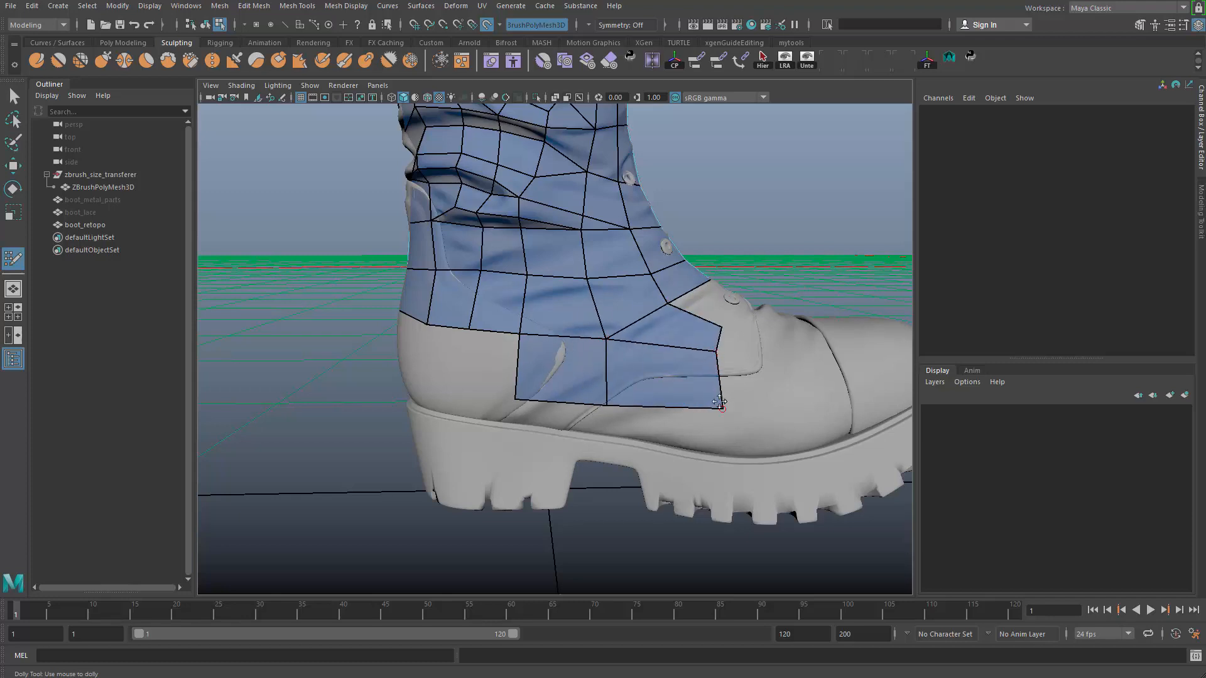
Add two quads down to the sole edge and pull the patch's front vertices back toward the heel
shift+click(565, 427)
click(711, 454)
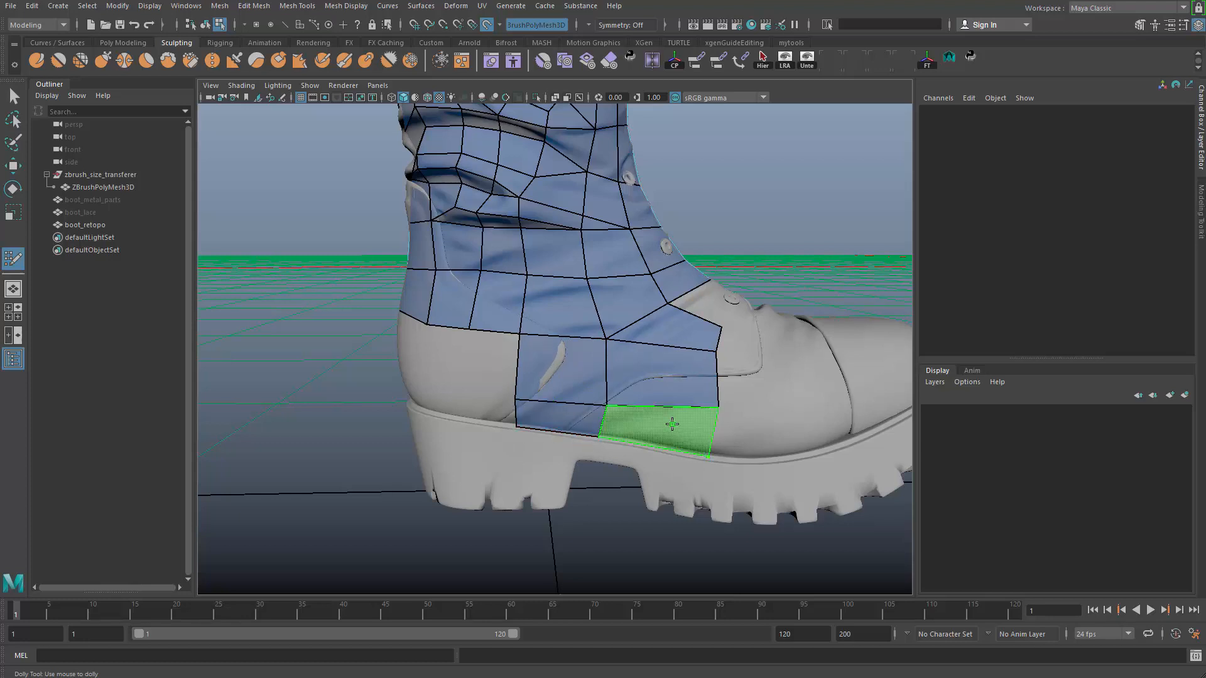
shift+click(670, 424)
drag(718, 408, 702, 406)
drag(709, 455, 685, 448)
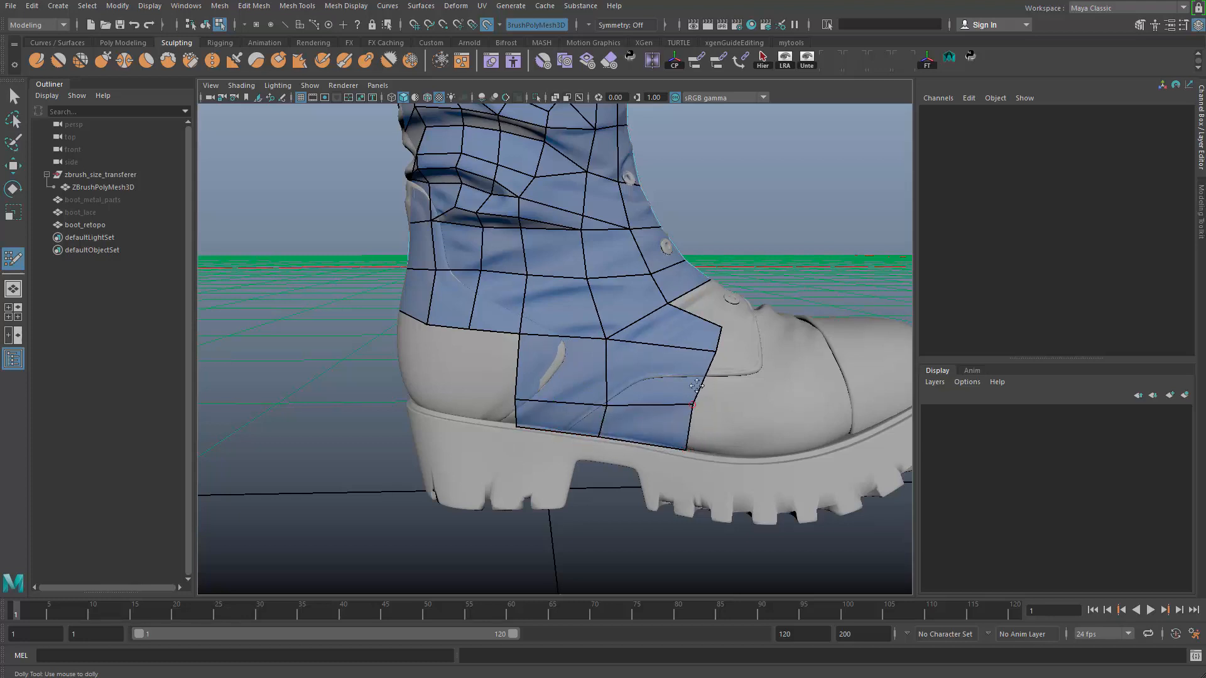
drag(716, 352, 696, 356)
On the opposite side of the boot, extend the ankle rows forward with quads below the lowest eyelet
mouse_move(663, 306)
alt+mouse_down()
mouse_move(695, 342)
mouse_move(647, 327)
mouse_move(633, 379)
mouse_move(541, 405)
mouse_move(439, 351)
alt+mouse_up()
shift+click(402, 317)
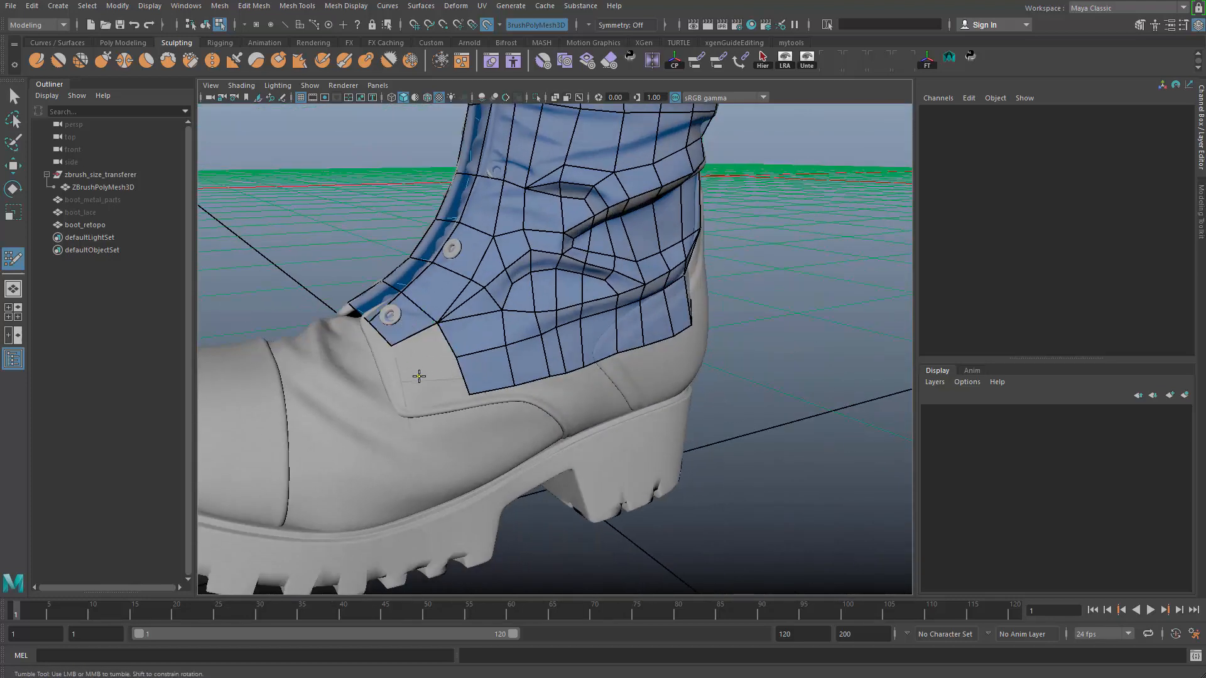
shift+click(419, 375)
shift+click(436, 413)
Remove a surplus edge and merge two neighbouring vertices at the front end of the upper ankle fold
alt+drag(436, 413, 667, 389)
alt+drag(586, 339, 572, 308)
alt+right_drag(573, 307, 536, 391)
alt+drag(537, 391, 540, 419)
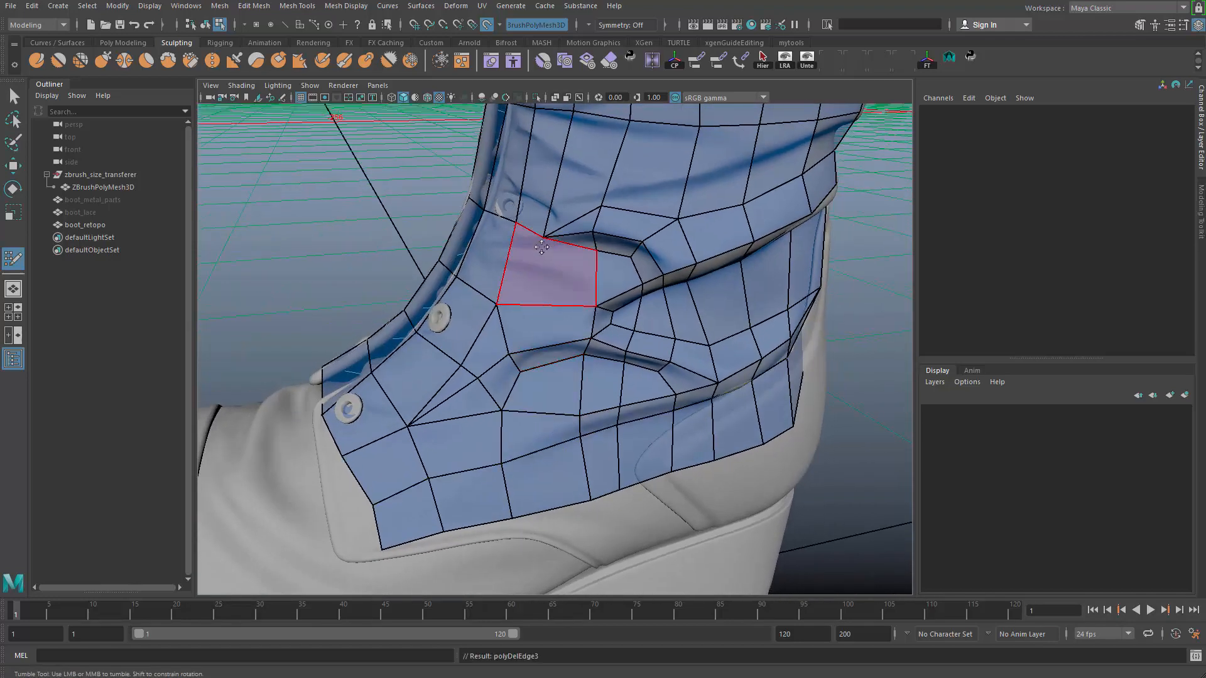
alt+drag(523, 246, 581, 349)
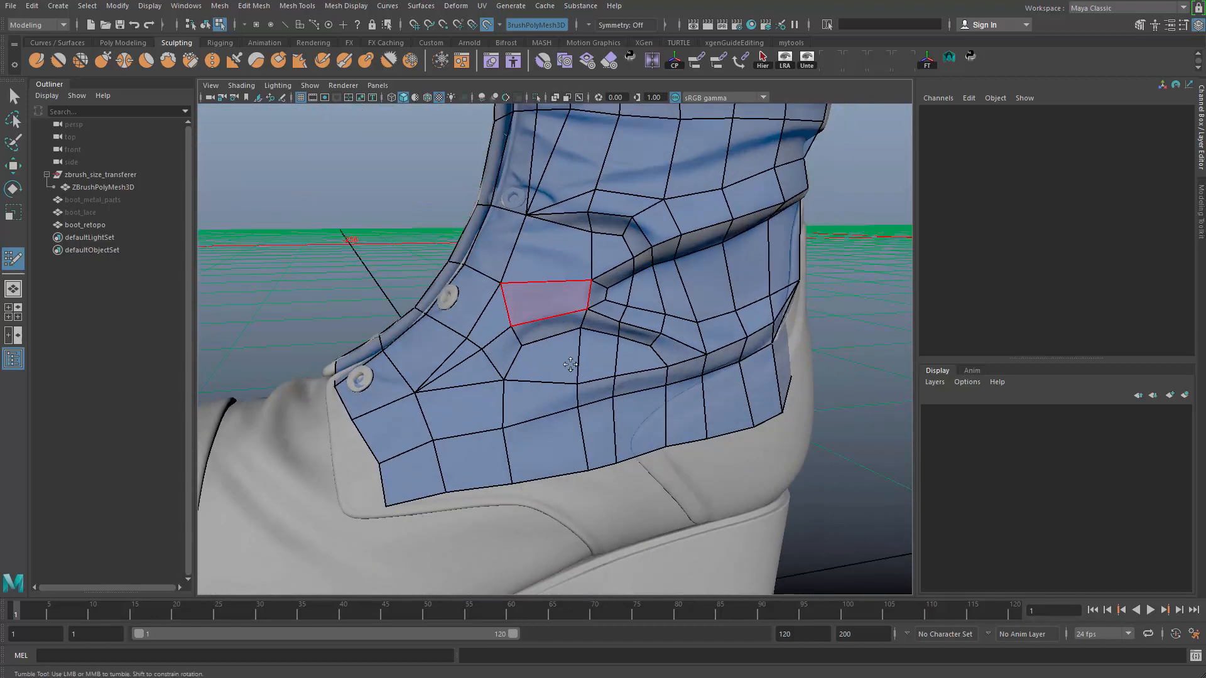
Delete the faces beside the eyelet above the upper fold, refill the opening with one quad and merge its upper vertices
alt+right_drag(581, 349, 607, 427)
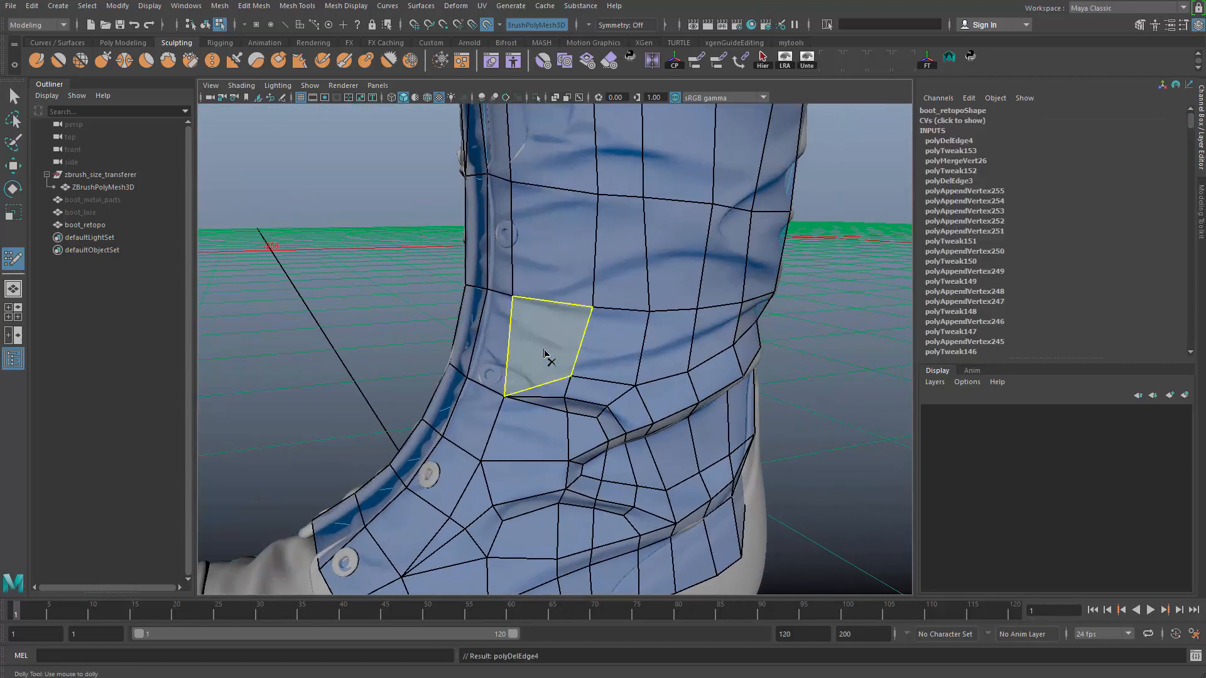
click(576, 366)
alt+right_drag(576, 366, 564, 370)
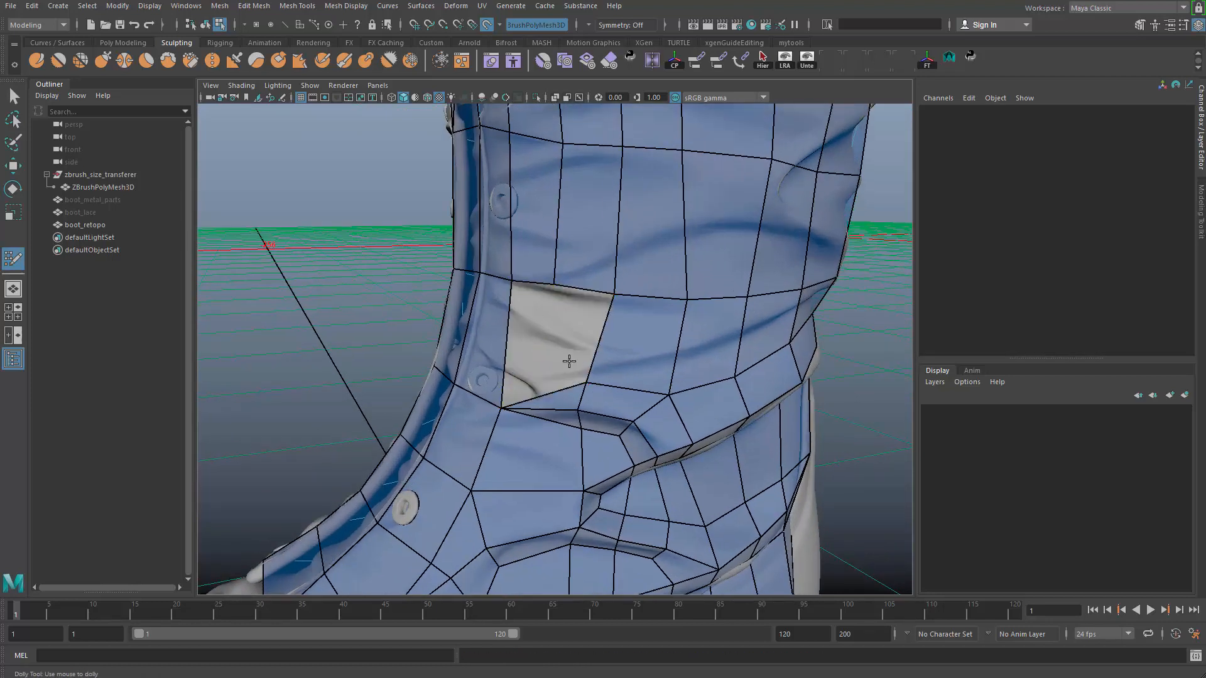
alt+drag(569, 361, 577, 350)
alt+right_drag(601, 323, 538, 262)
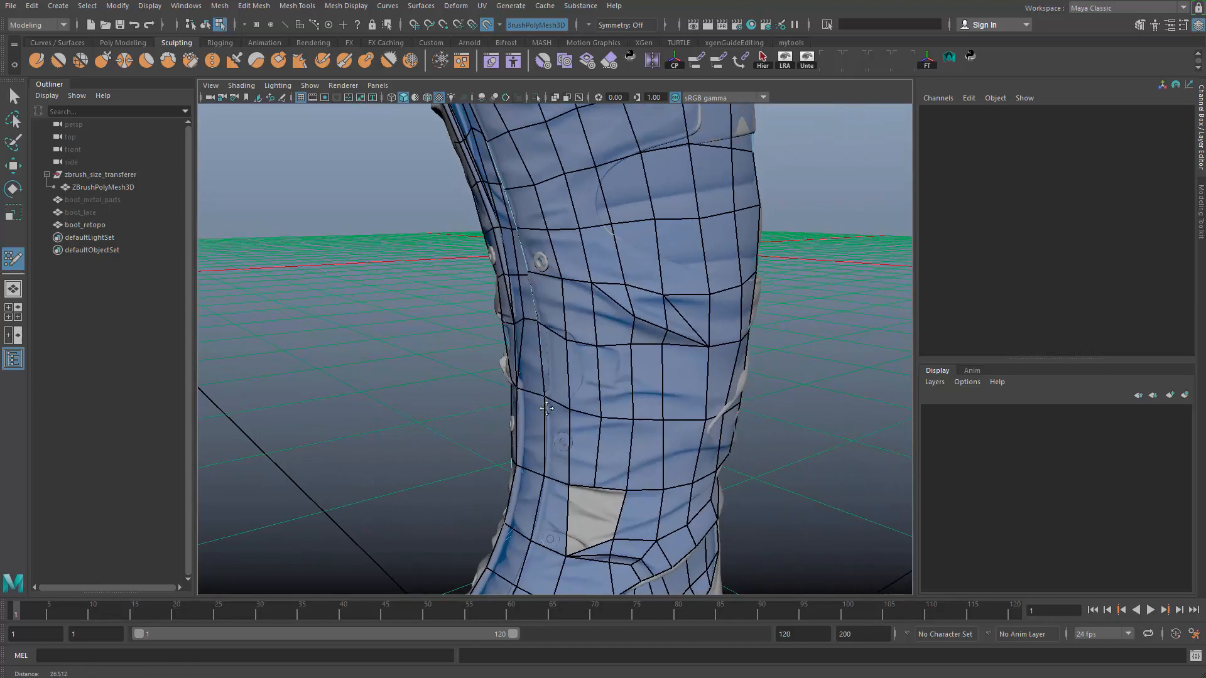
alt+drag(538, 261, 568, 351)
scroll(559, 337, up, 5)
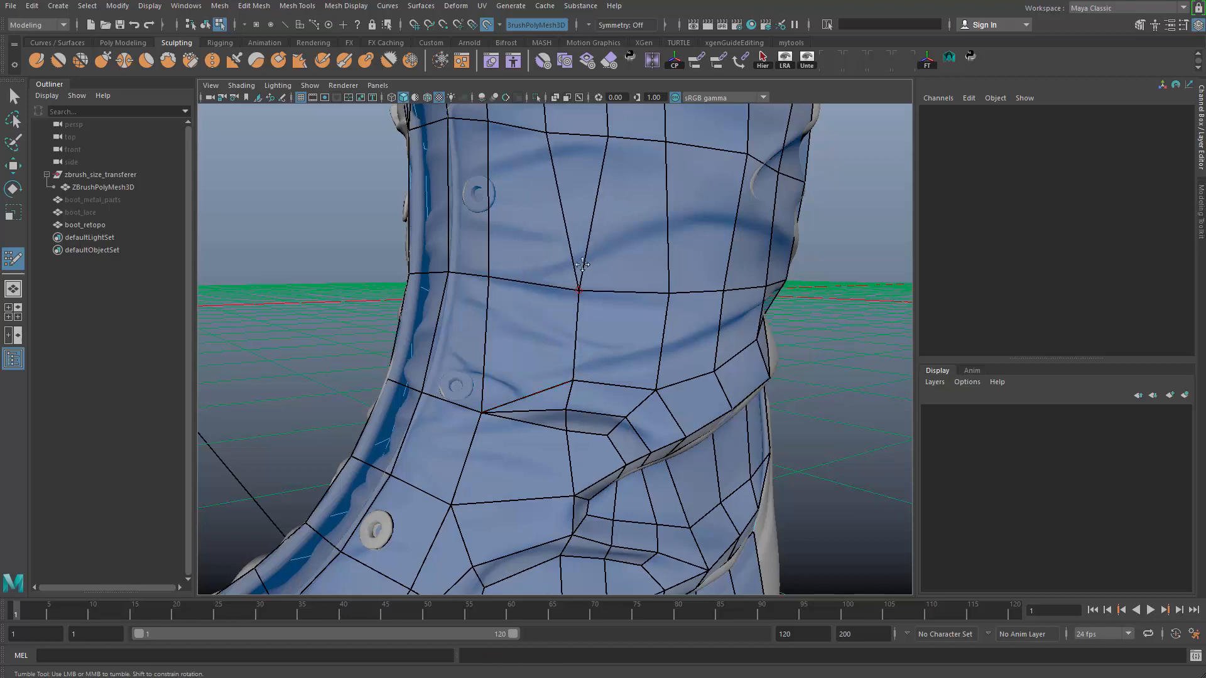
Merge the surplus column's vertices up the shaft to the next diagonal fold
scroll(582, 265, down, 5)
alt+drag(551, 364, 622, 425)
scroll(592, 422, up, 3)
scroll(576, 367, up, 2)
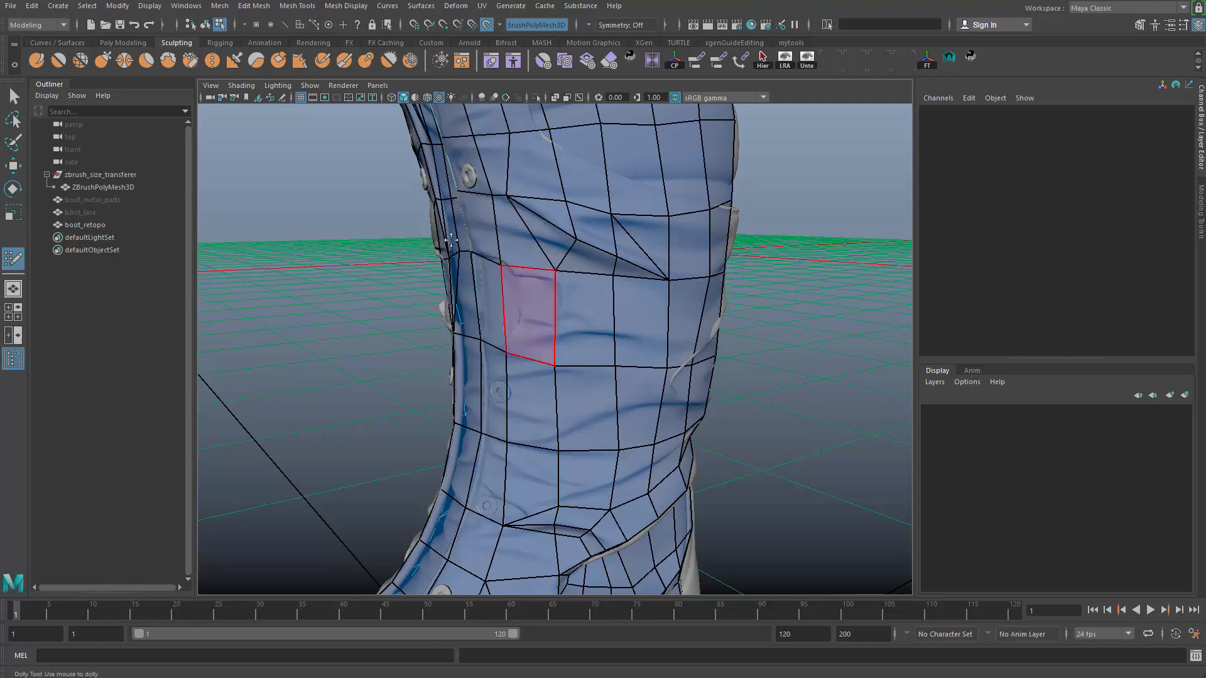
Delete two faces at the front end of the upper ankle fold and rebuild the opening with new faces
scroll(451, 240, down, 5)
alt+drag(451, 240, 560, 419)
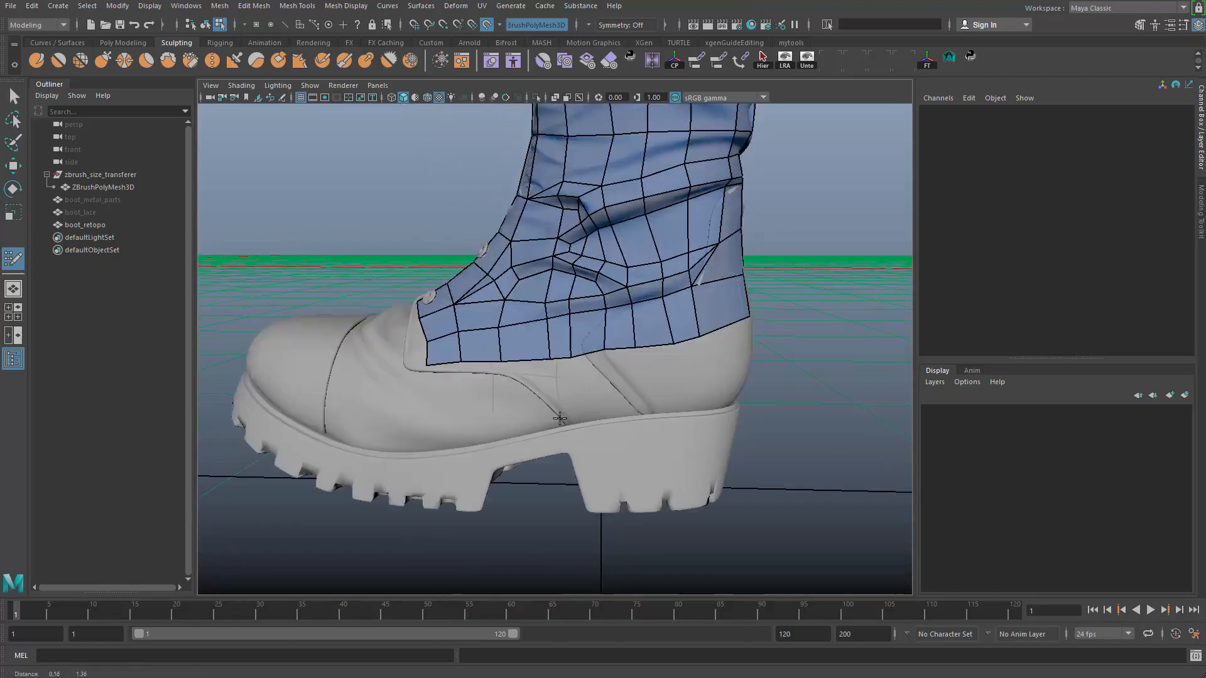
scroll(572, 405, up, 2)
click(584, 317)
scroll(590, 327, up, 5)
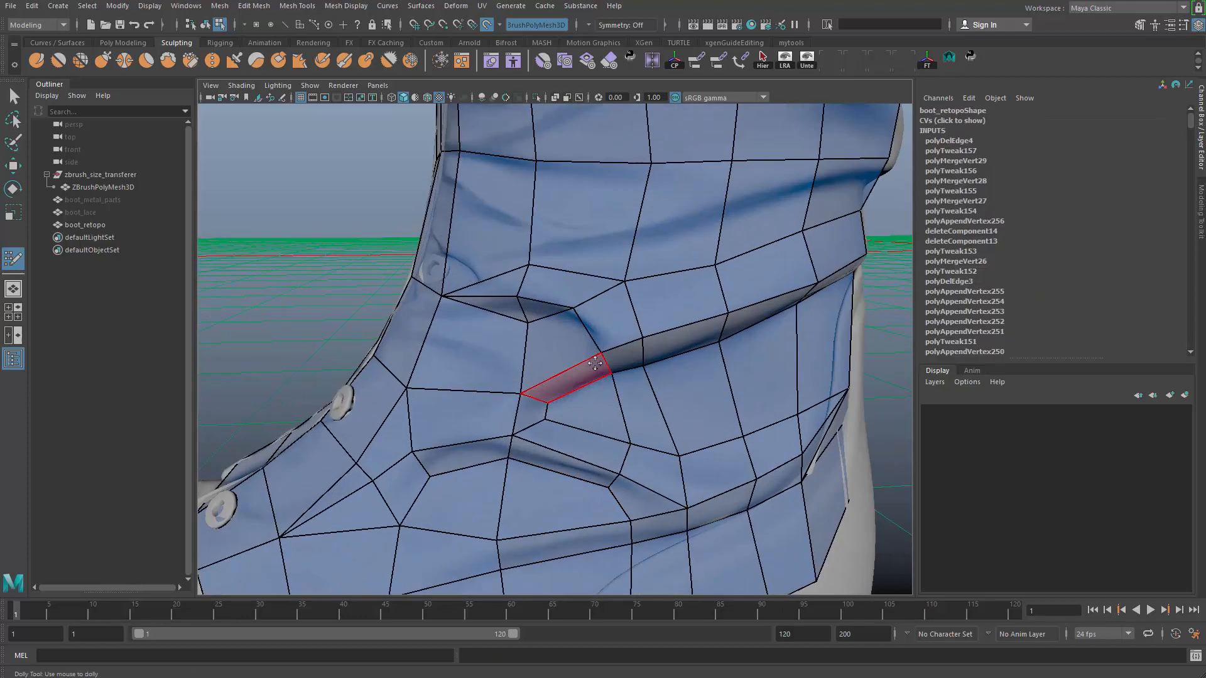
alt+drag(595, 363, 630, 313)
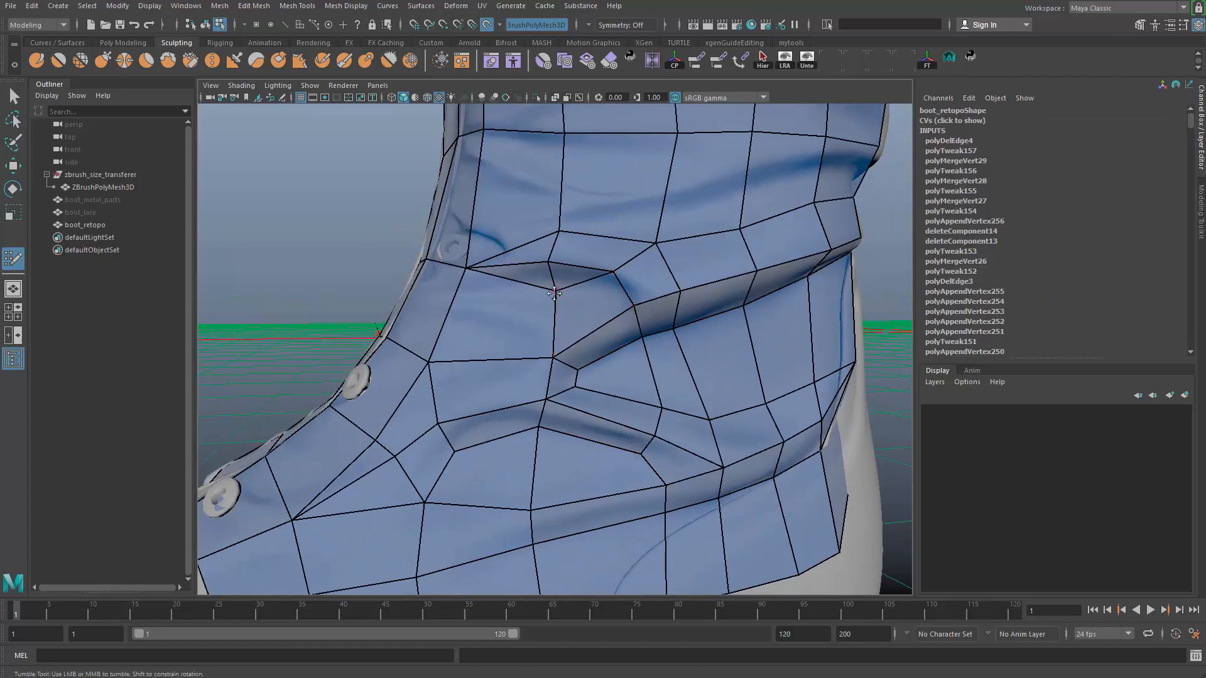
ctrl+shift+click(576, 283)
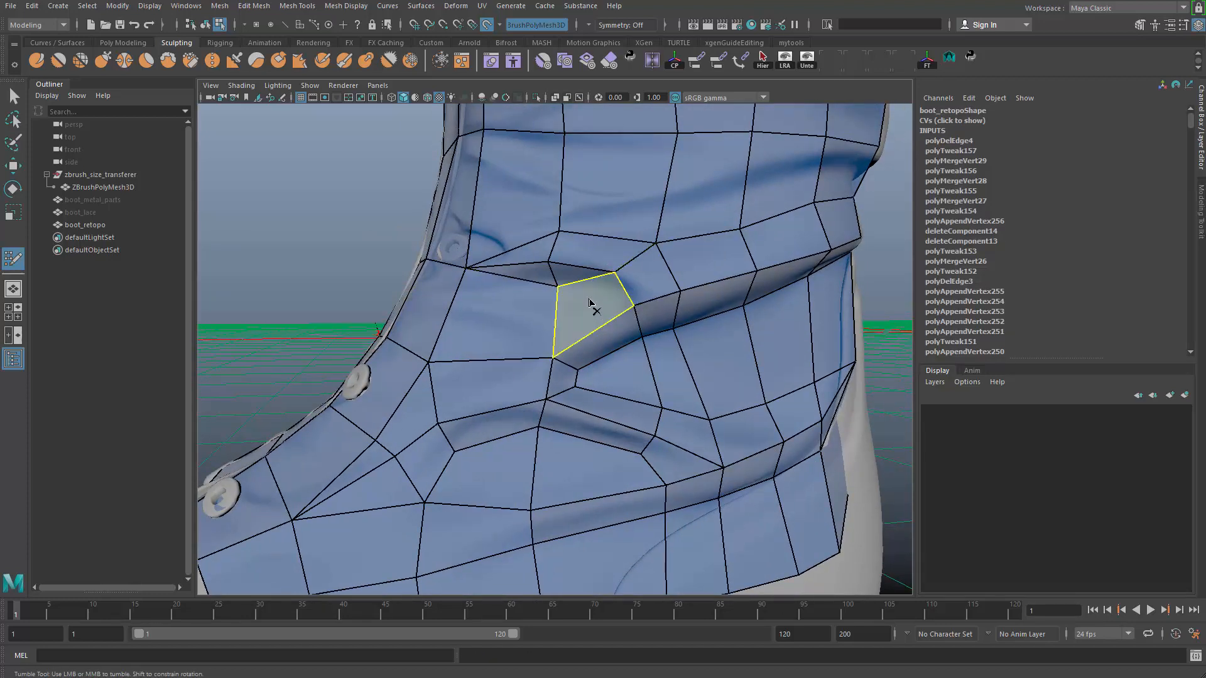
ctrl+shift+click(564, 288)
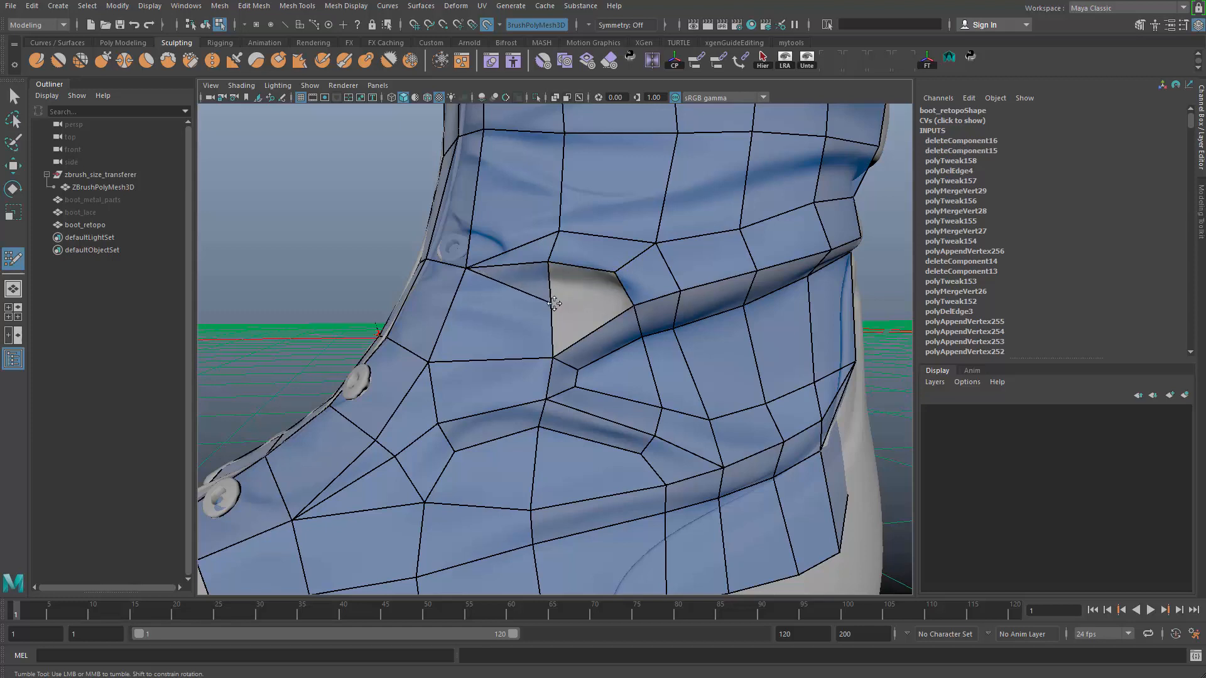
shift+click(587, 310)
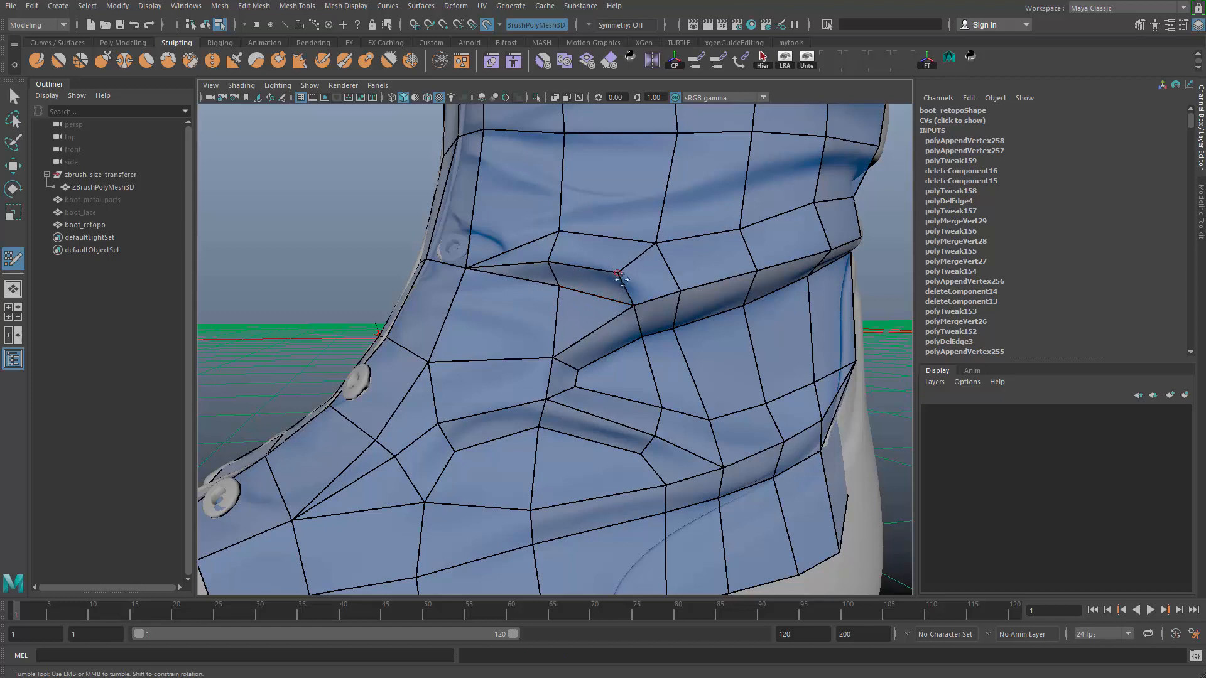
Move the vertex on the lowest ankle crease slightly forward to straighten its vertical edge line
alt+right_drag(600, 324, 565, 308)
alt+drag(565, 308, 553, 317)
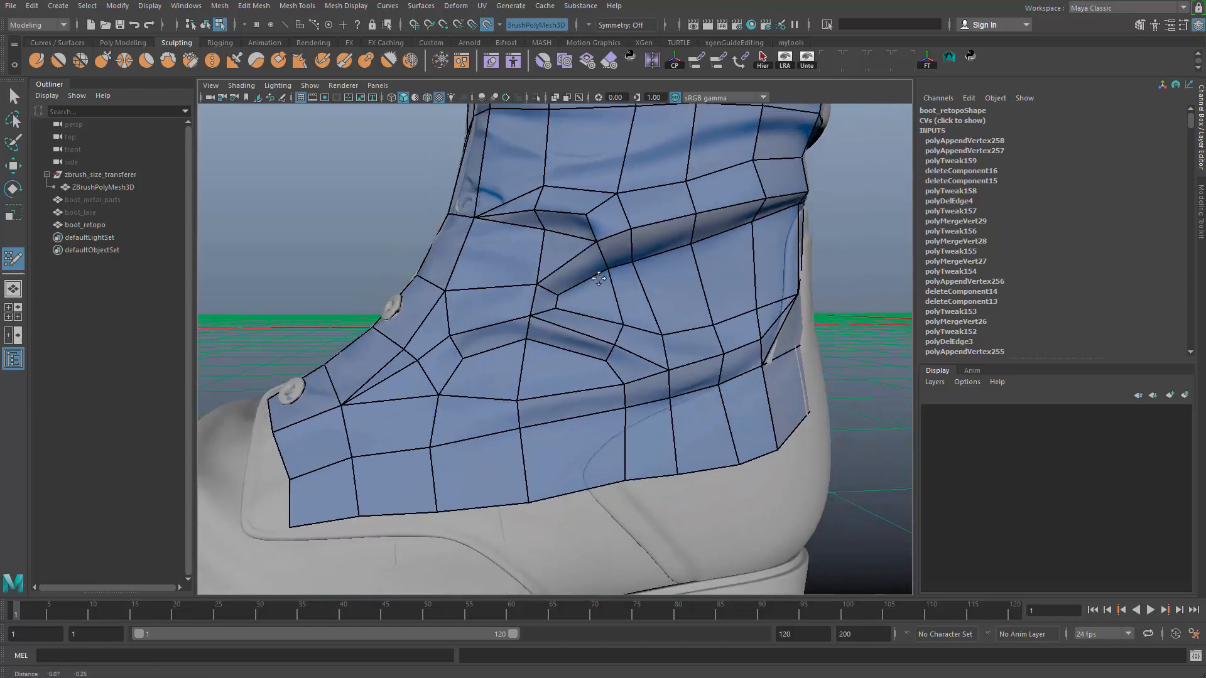
alt+middle_drag(553, 317, 549, 287)
drag(625, 363, 613, 363)
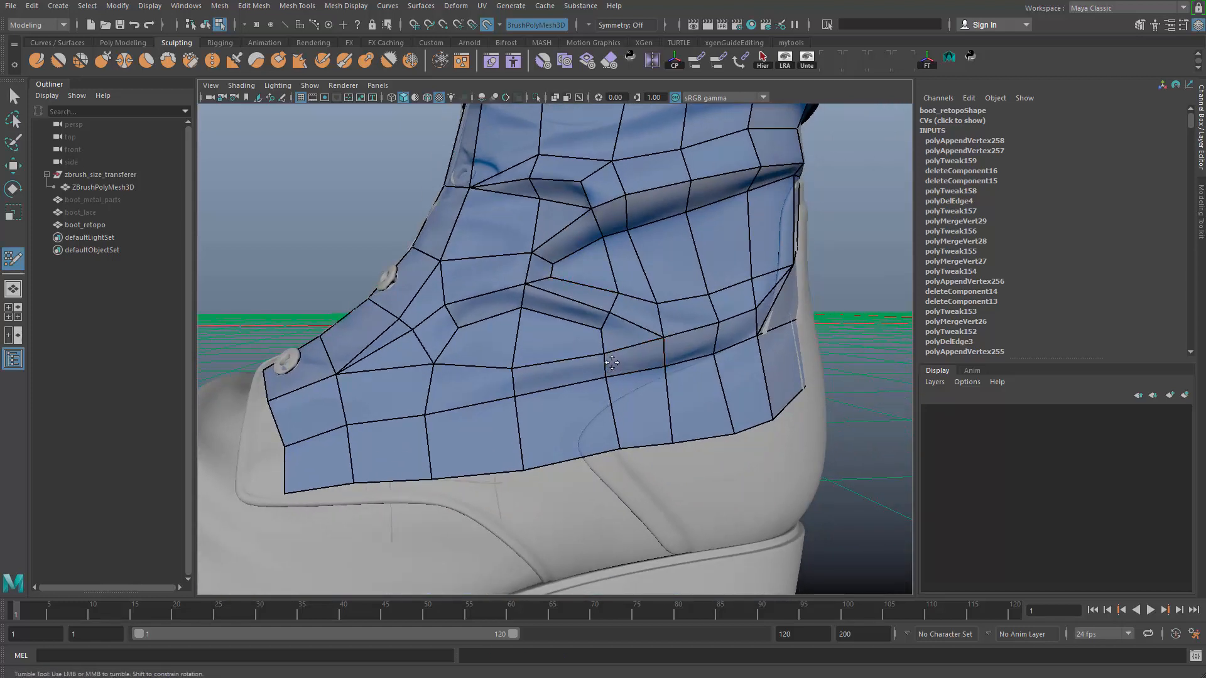
ctrl+shift+click(618, 411)
ctrl+shift+click(568, 333)
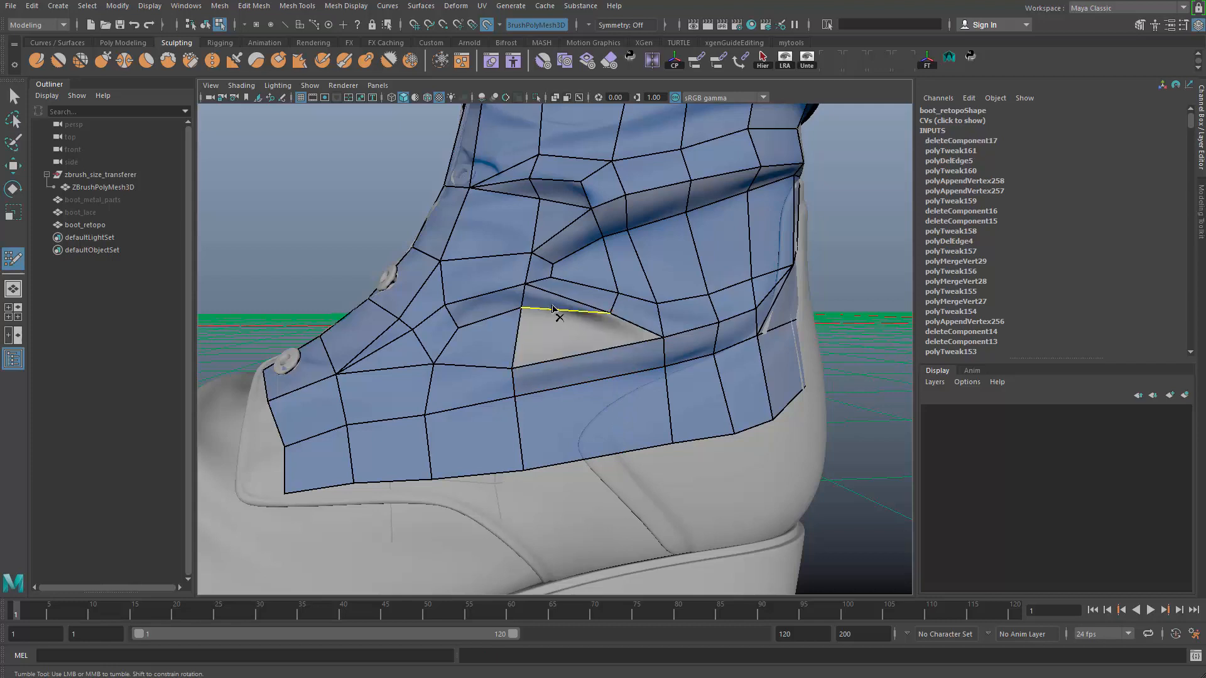
ctrl+shift+click(553, 309)
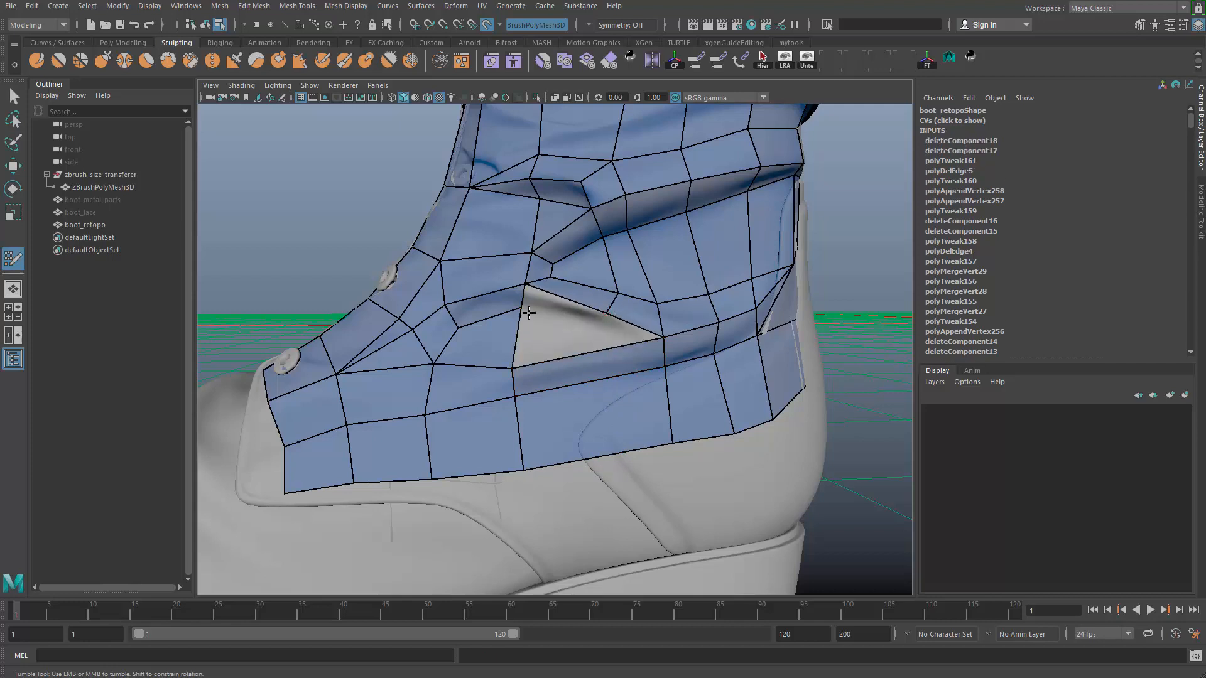
scroll(628, 414, down, 3)
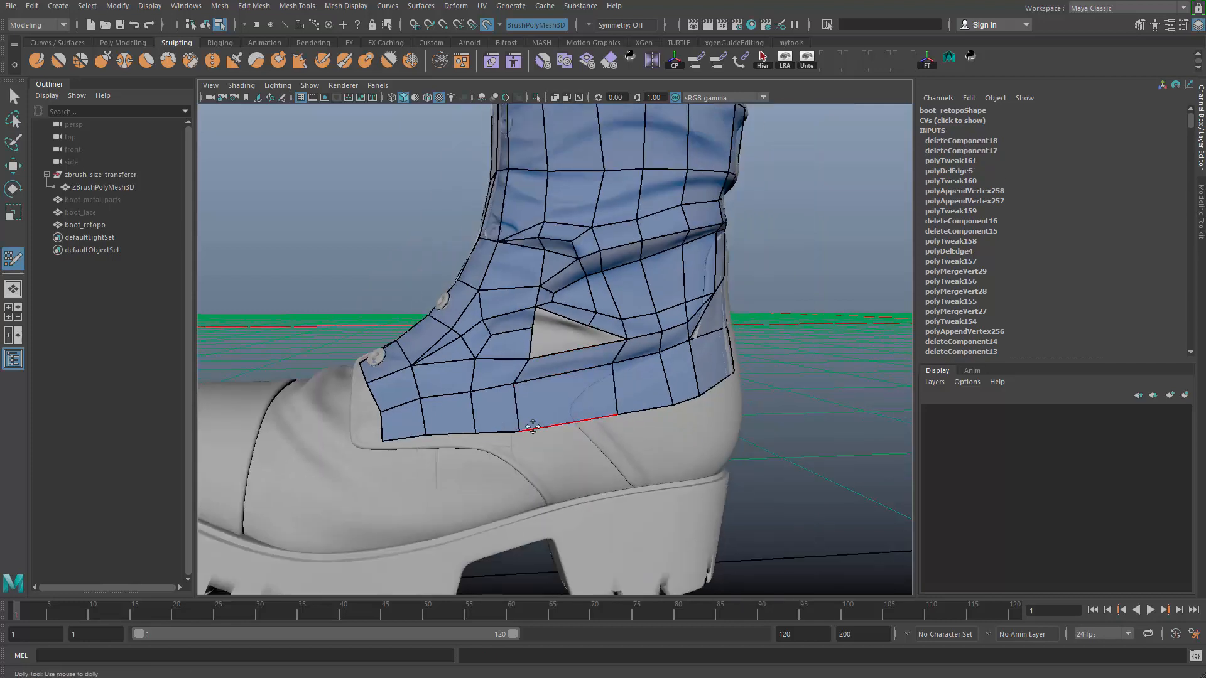
drag(543, 409, 551, 408)
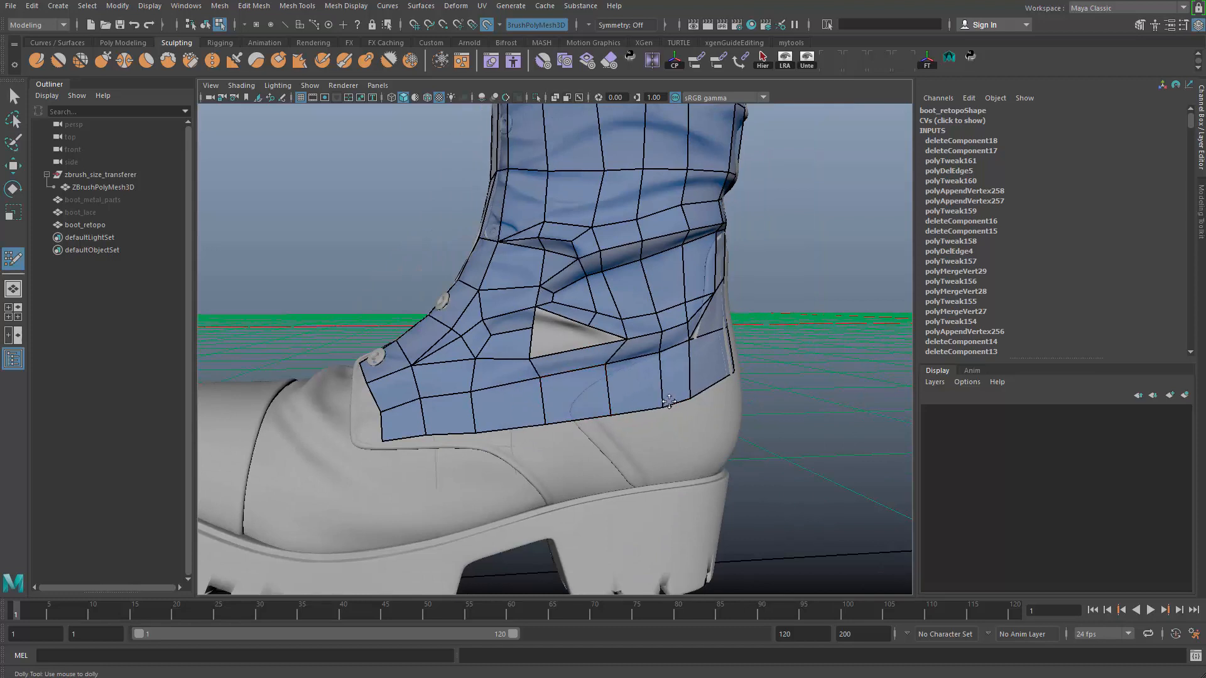
key(ctrl+z)
key(ctrl+z)
key(ctrl+z)
key(ctrl+z)
key(ctrl+z)
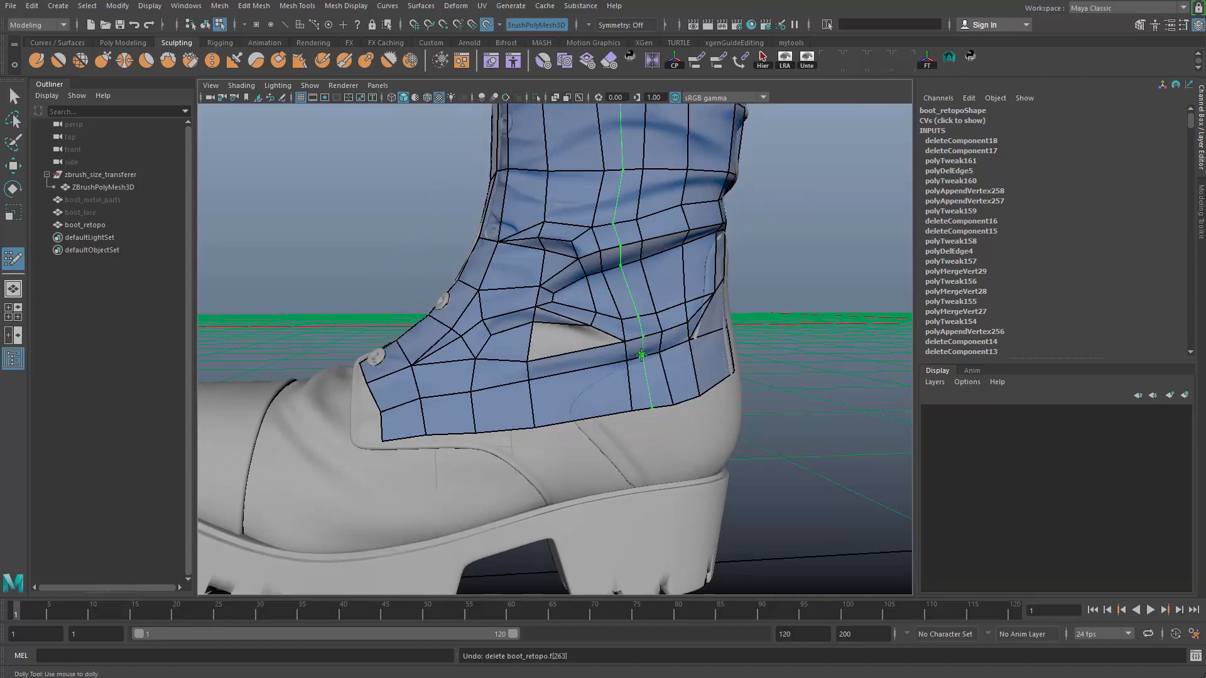
alt+drag(634, 348, 561, 399)
alt+right_drag(561, 399, 590, 371)
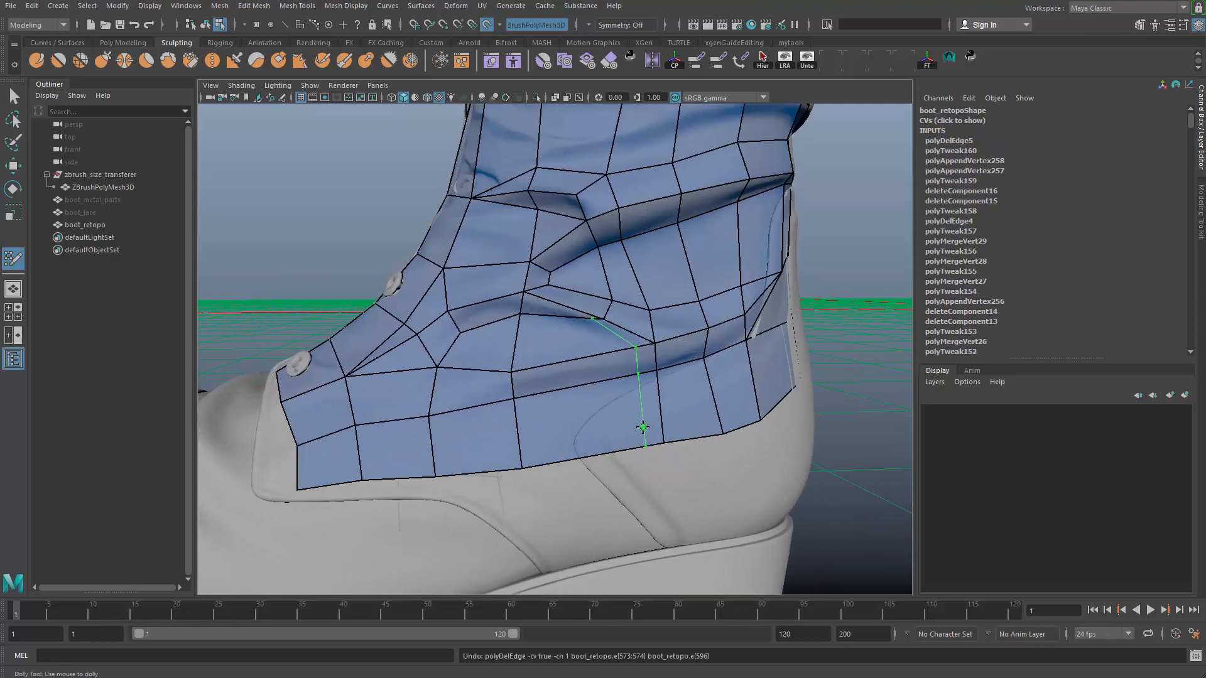
key(ctrl+z)
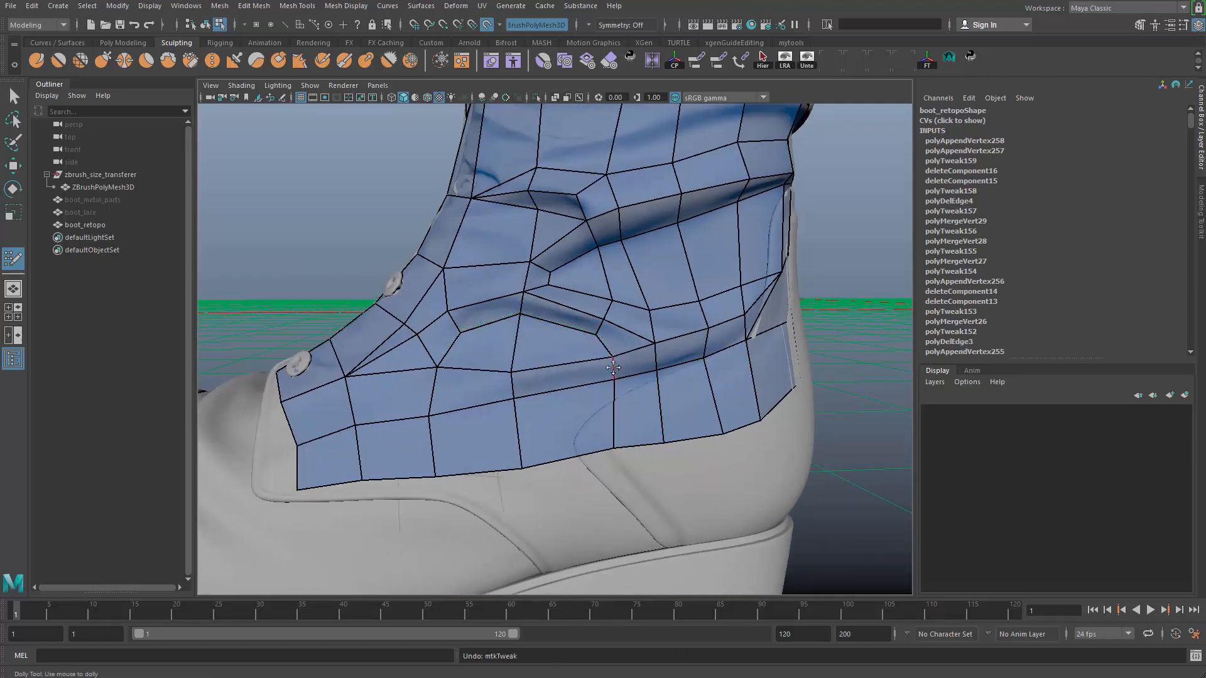
Shift the vertical edge line beneath the lower ankle fold forward and even out the vertices around it
drag(612, 447, 593, 450)
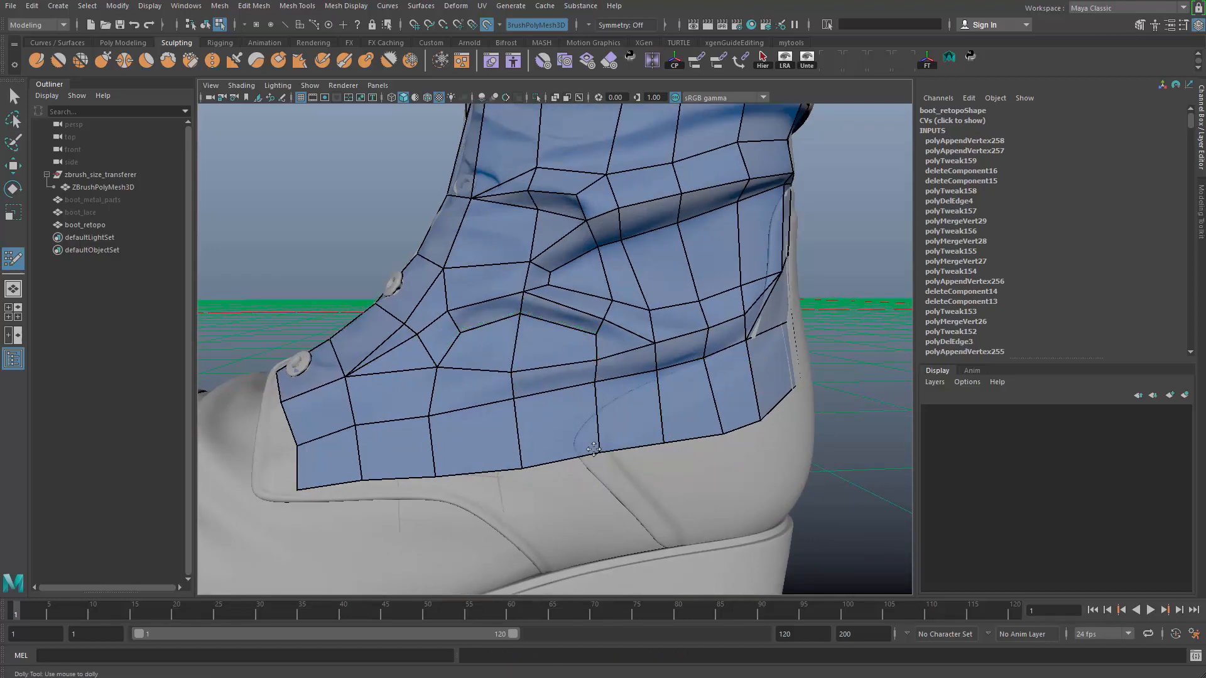
drag(625, 353, 546, 331)
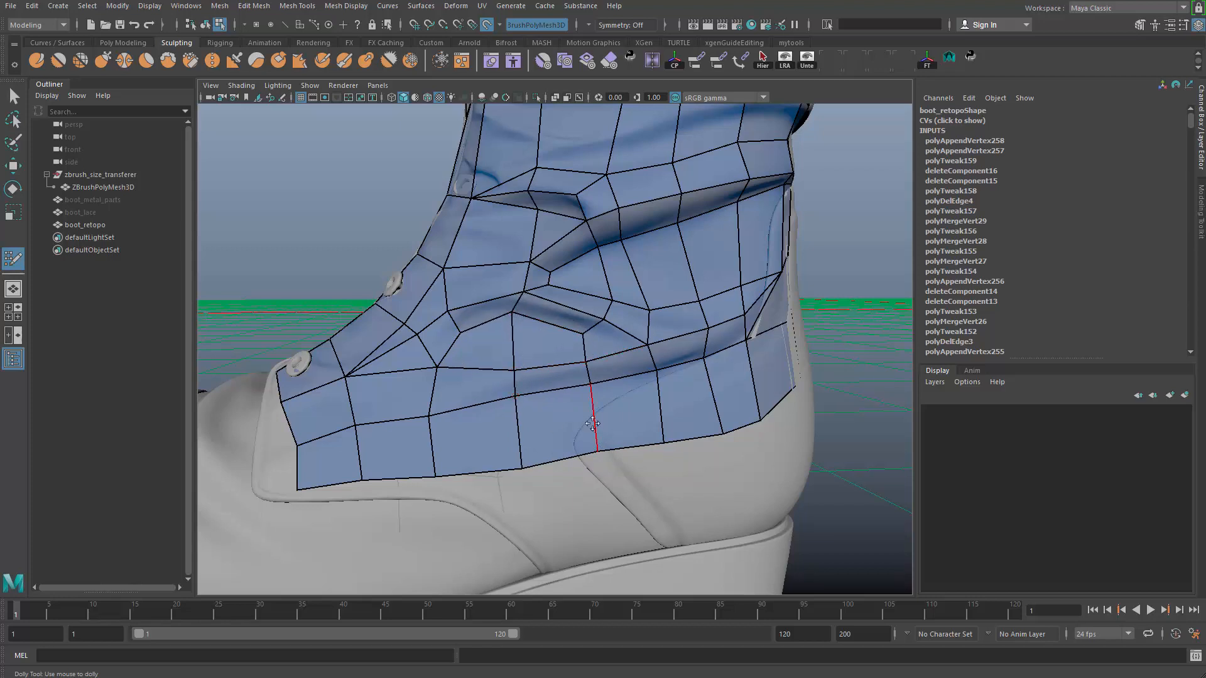
Fill the gap above the sole on the opposite side of the heel with quads joining the existing faces
alt+right_drag(611, 365, 337, 313)
alt+drag(337, 313, 688, 474)
alt+right_drag(660, 521, 698, 544)
mouse_move(541, 452)
alt+mouse_down()
mouse_move(506, 406)
mouse_move(594, 404)
mouse_move(558, 432)
mouse_move(526, 395)
alt+mouse_up()
shift+click(573, 395)
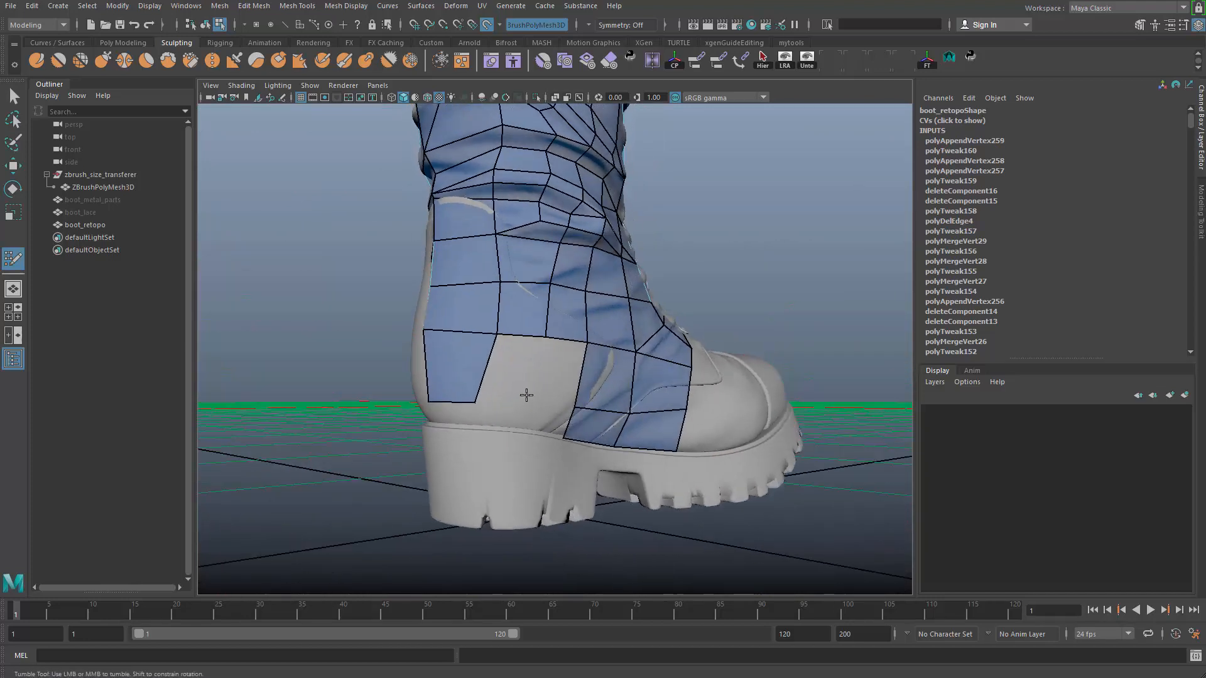
shift+click(519, 376)
shift+click(564, 372)
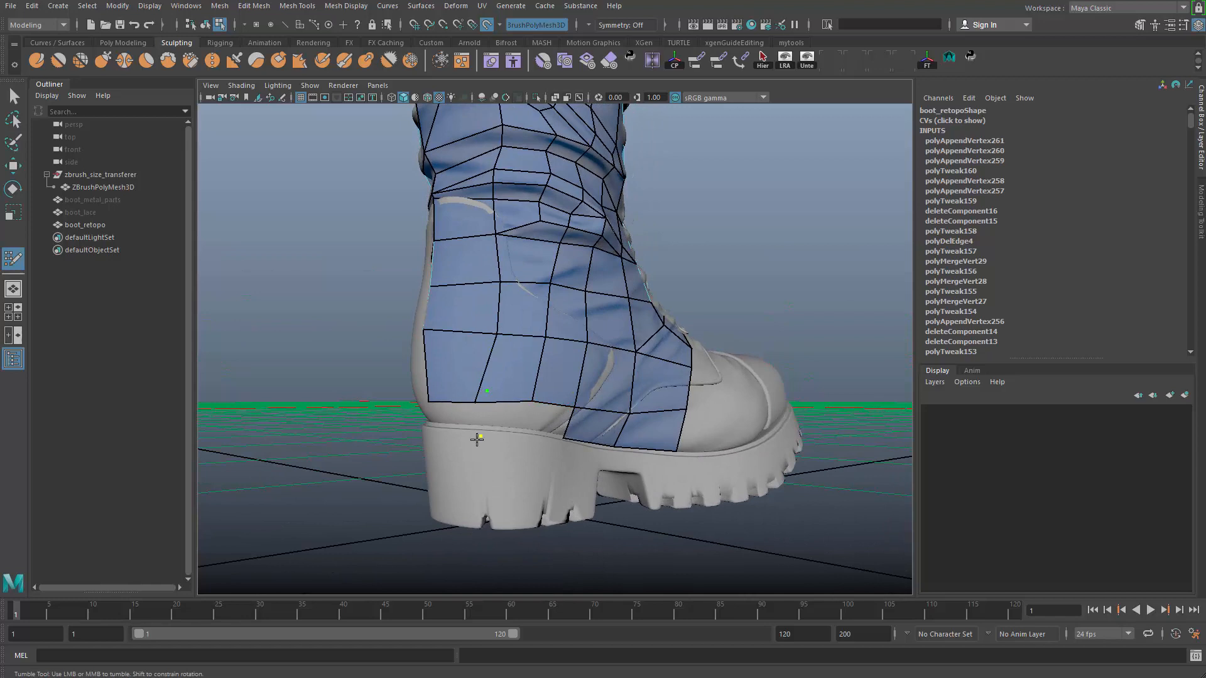
Add a bottom row of quads down to the sole's edge, from the heel forward to the existing side faces
shift+click(511, 423)
shift+click(546, 424)
drag(524, 448, 571, 444)
shift+click(595, 405)
alt+right_drag(571, 444, 635, 454)
shift+click(619, 433)
Extend the mesh beside the heel on the ankle-fold side with two rows of two quads reaching the sole's edge
mouse_move(577, 383)
alt+mouse_down()
mouse_move(611, 397)
mouse_move(630, 360)
mouse_move(638, 282)
alt+mouse_up()
drag(647, 239, 651, 239)
click(641, 283)
alt+drag(602, 415, 630, 407)
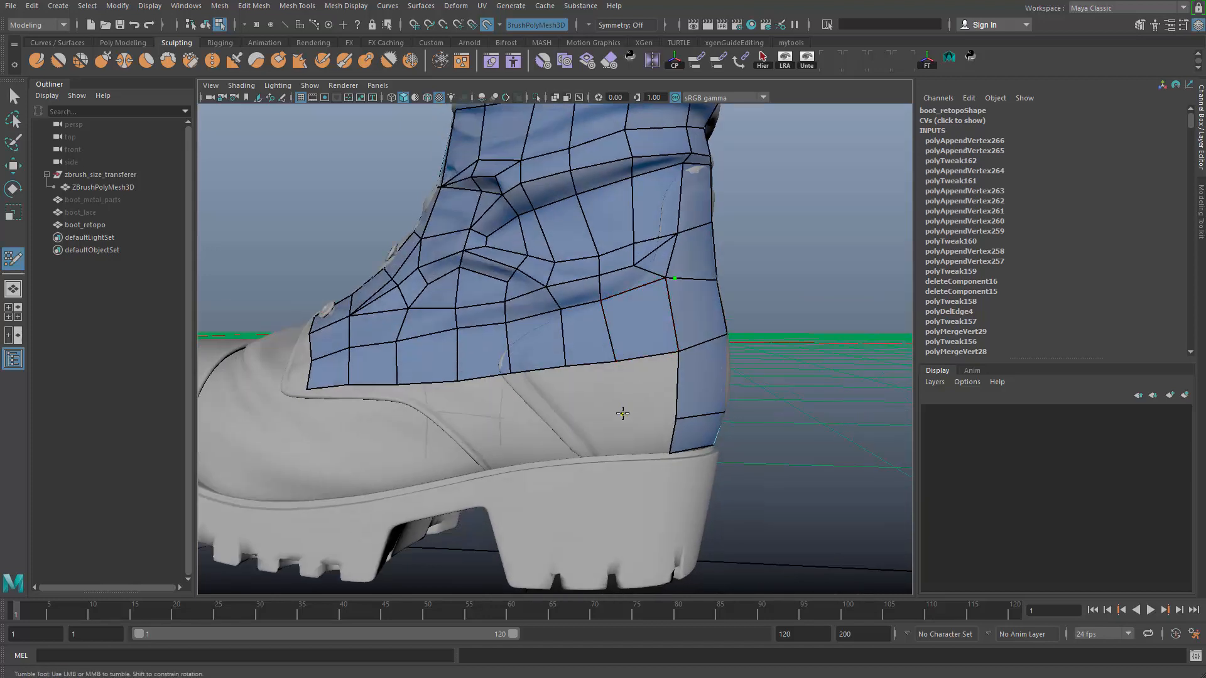
shift+click(624, 411)
shift+click(587, 401)
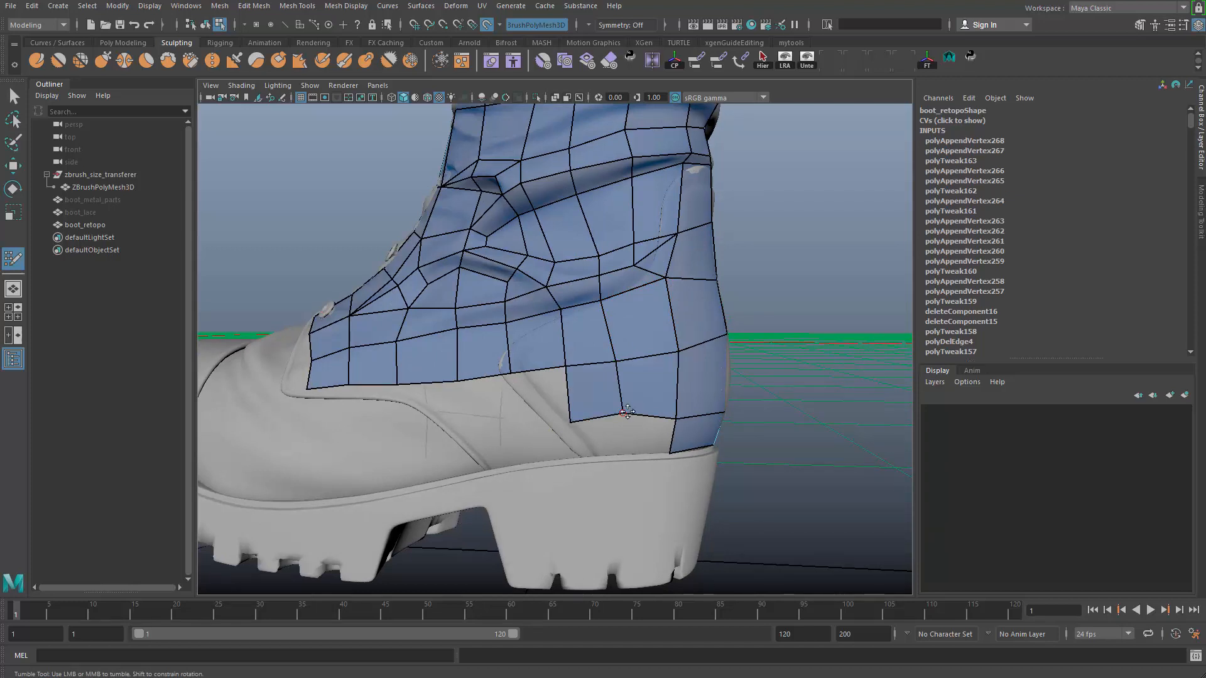
shift+click(618, 441)
shift+click(648, 438)
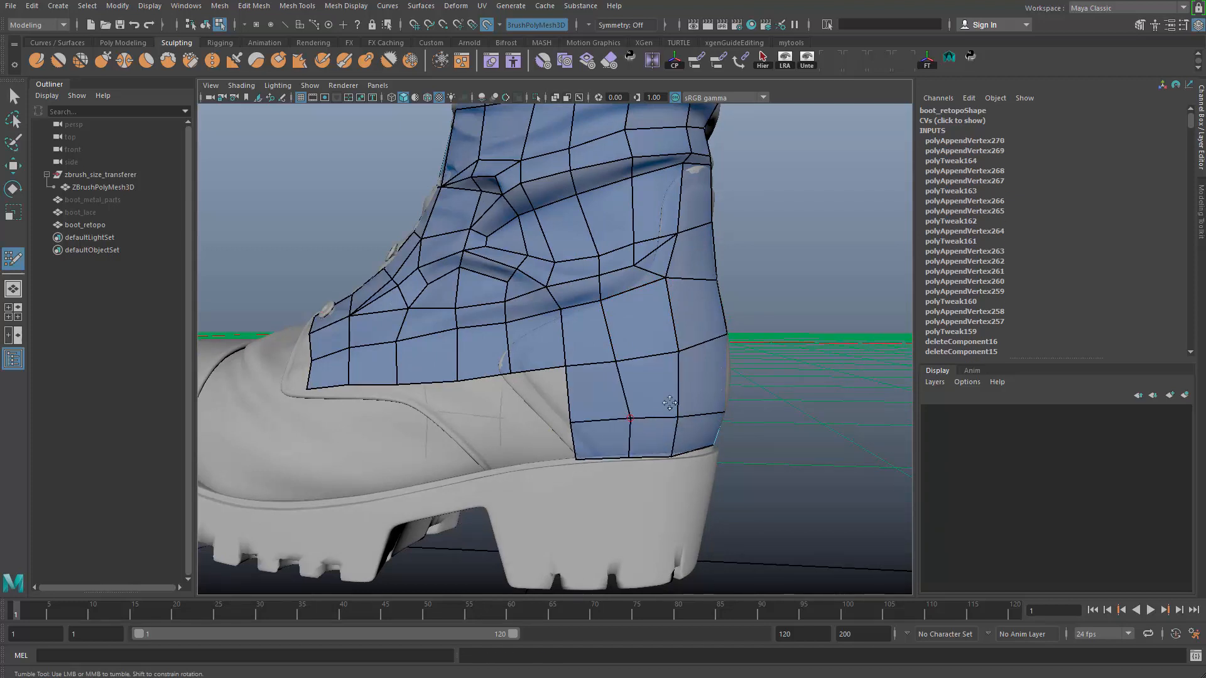
Examine the retopology mesh from all sides of the boot, checking the shaft, ankle folds, heel and uncovered foot
scroll(546, 315, down, 4)
alt+middle_drag(541, 316, 557, 398)
alt+drag(556, 351, 602, 366)
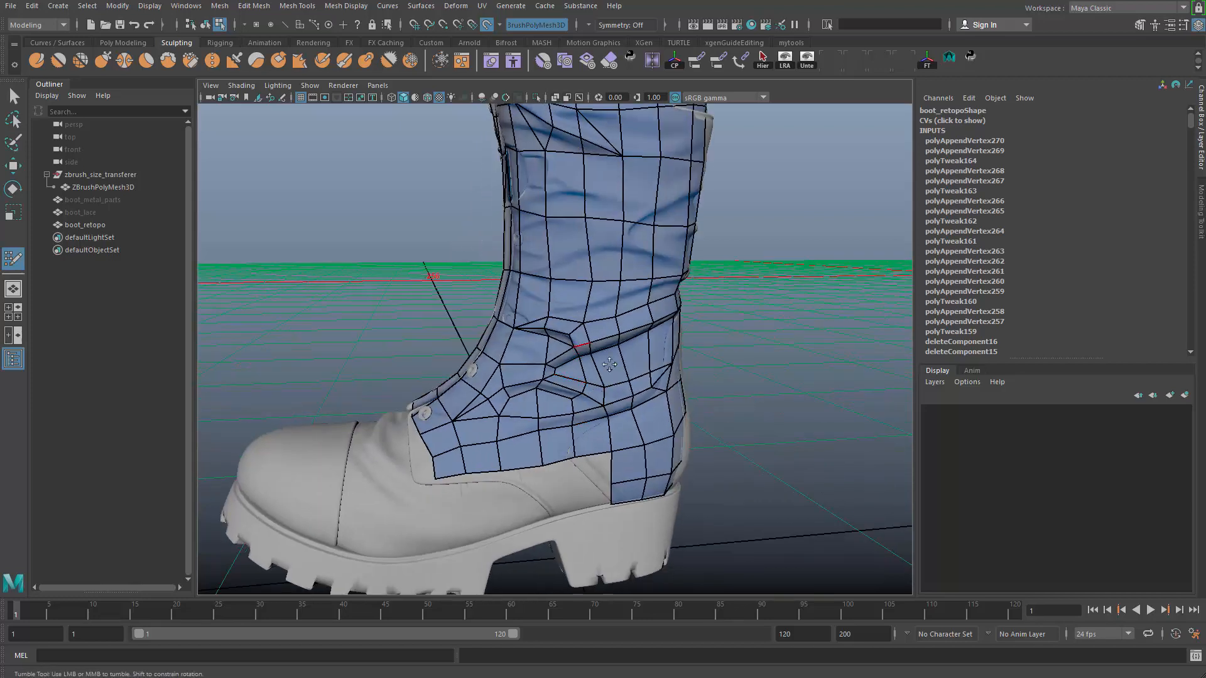
alt+middle_drag(579, 169, 573, 301)
alt+drag(574, 301, 492, 349)
alt+right_drag(471, 402, 442, 345)
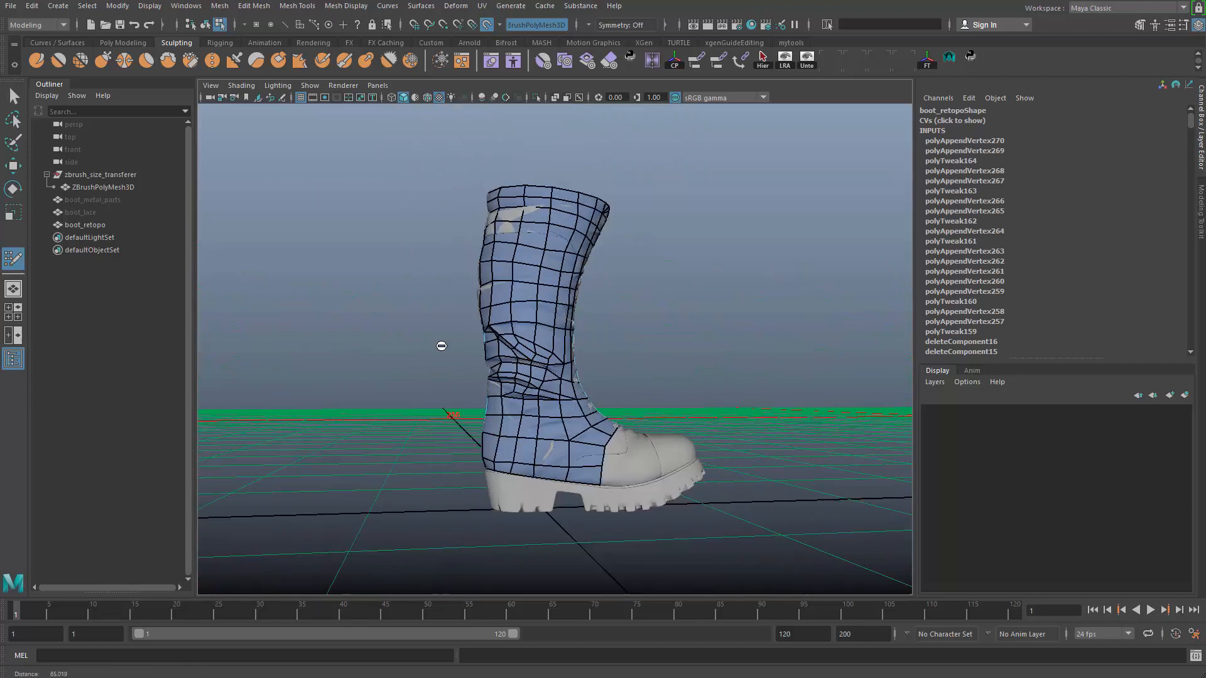
alt+drag(433, 368, 318, 371)
alt+drag(673, 345, 587, 363)
alt+right_drag(608, 367, 684, 383)
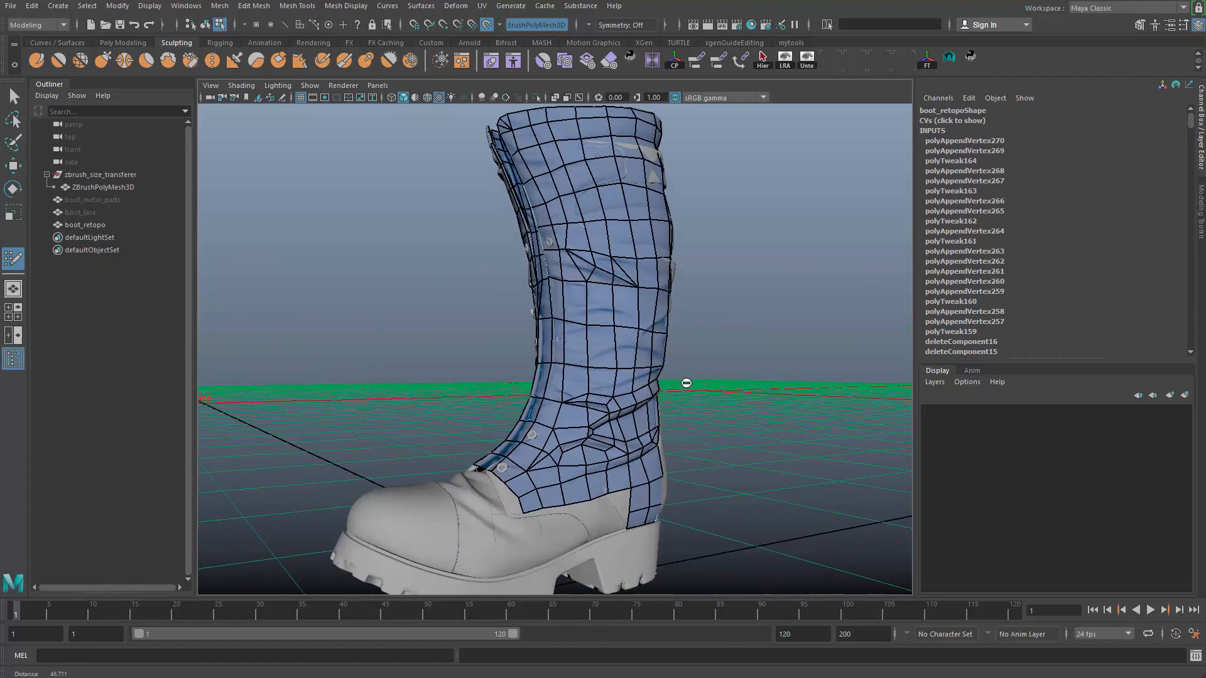
alt+drag(684, 382, 562, 402)
alt+middle_drag(562, 402, 569, 289)
alt+right_drag(503, 377, 590, 402)
alt+drag(590, 402, 565, 405)
alt+right_drag(530, 370, 458, 387)
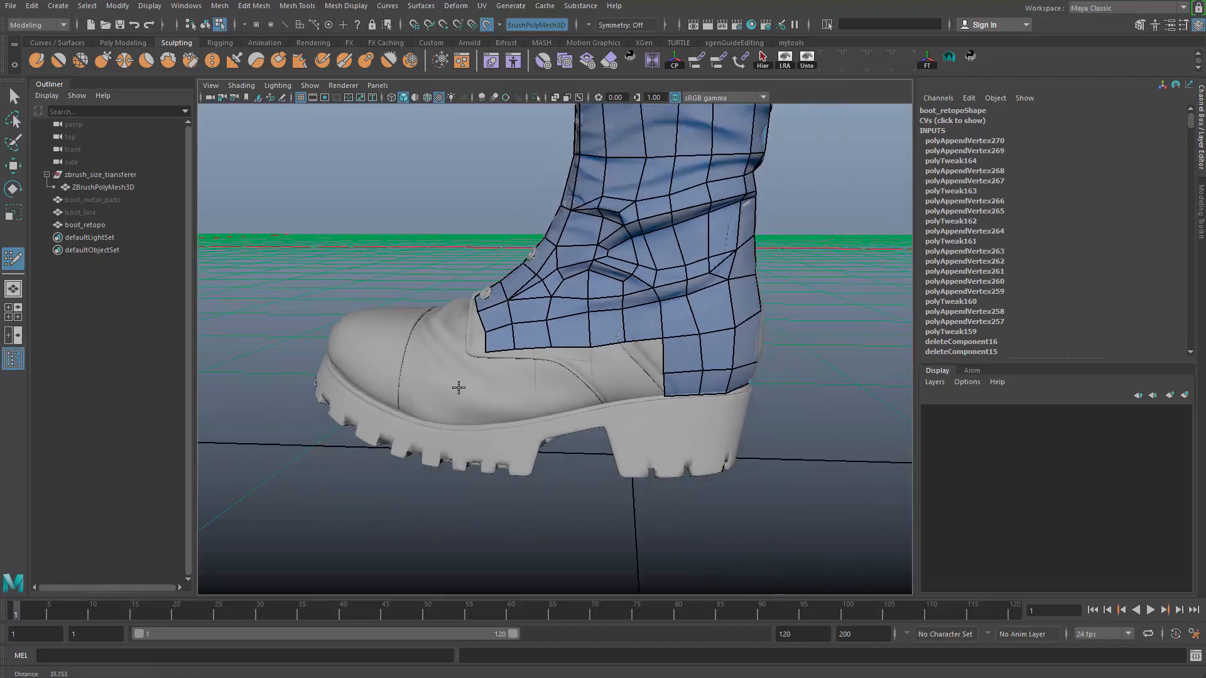
alt+drag(458, 387, 740, 395)
alt+drag(559, 400, 503, 390)
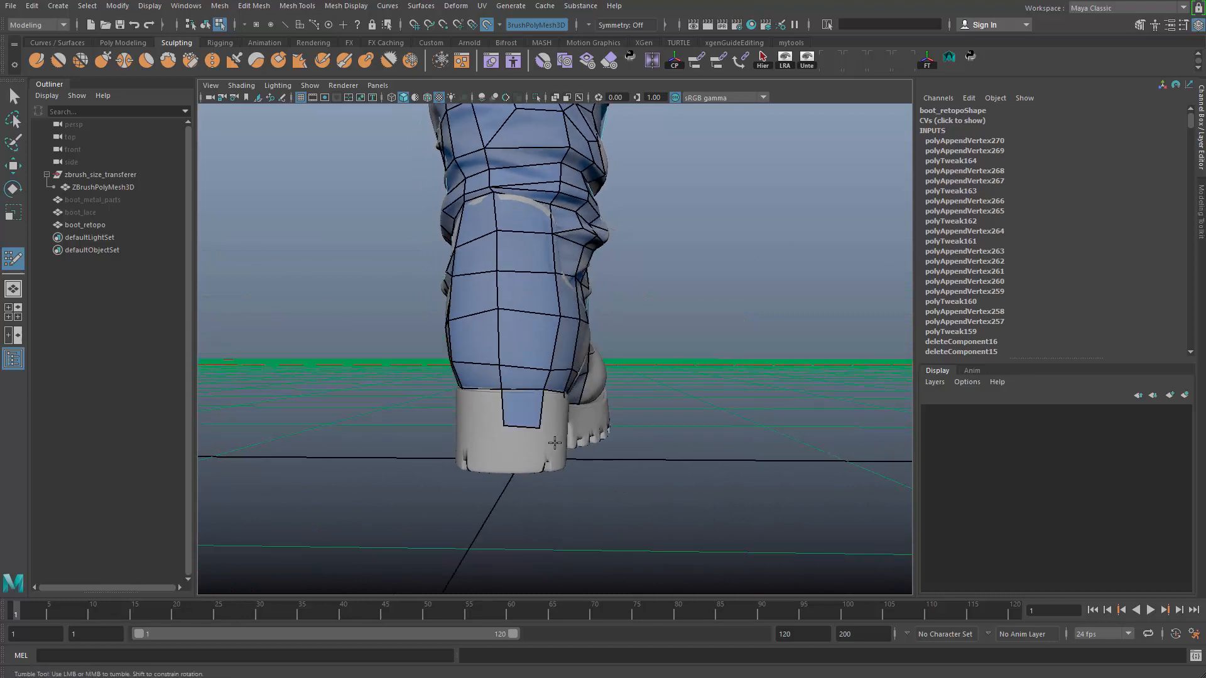
alt+drag(554, 443, 492, 423)
alt+right_drag(492, 422, 538, 420)
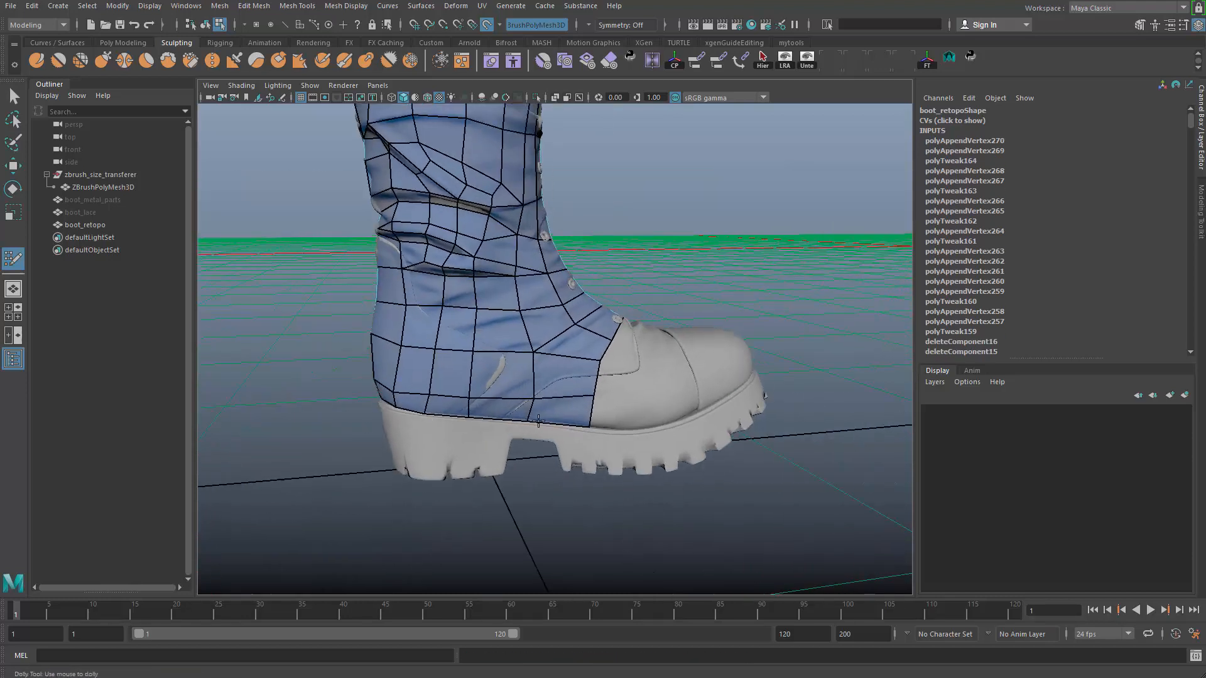
alt+drag(539, 421, 640, 396)
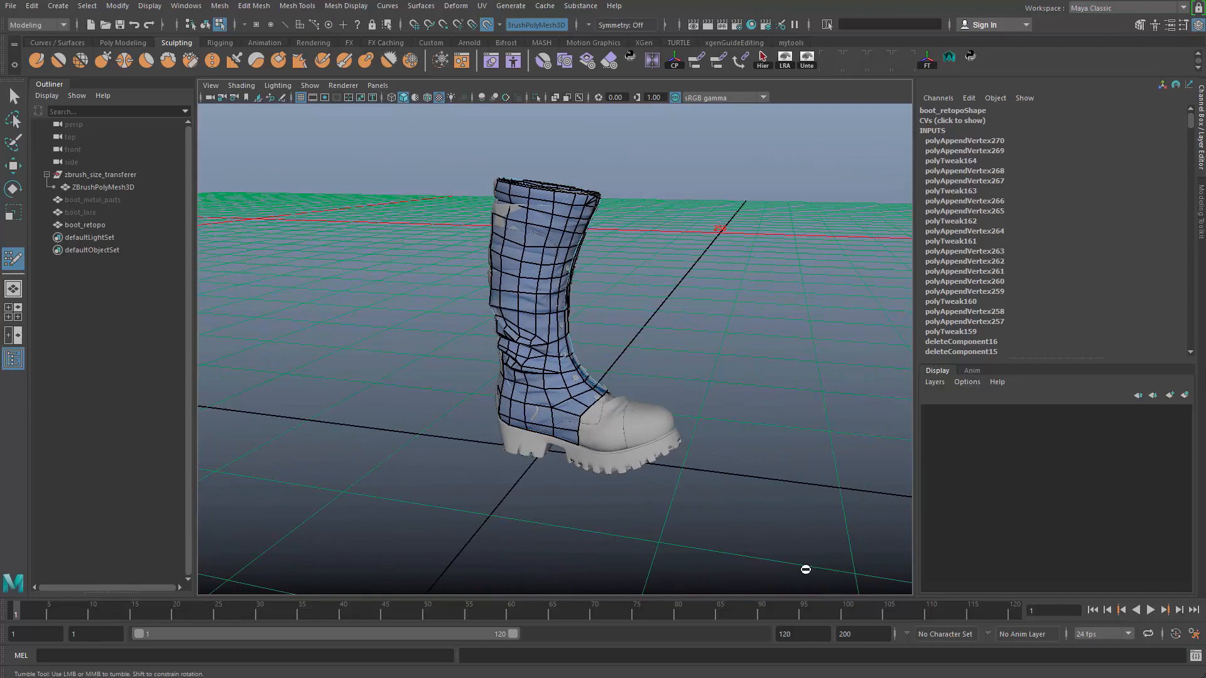